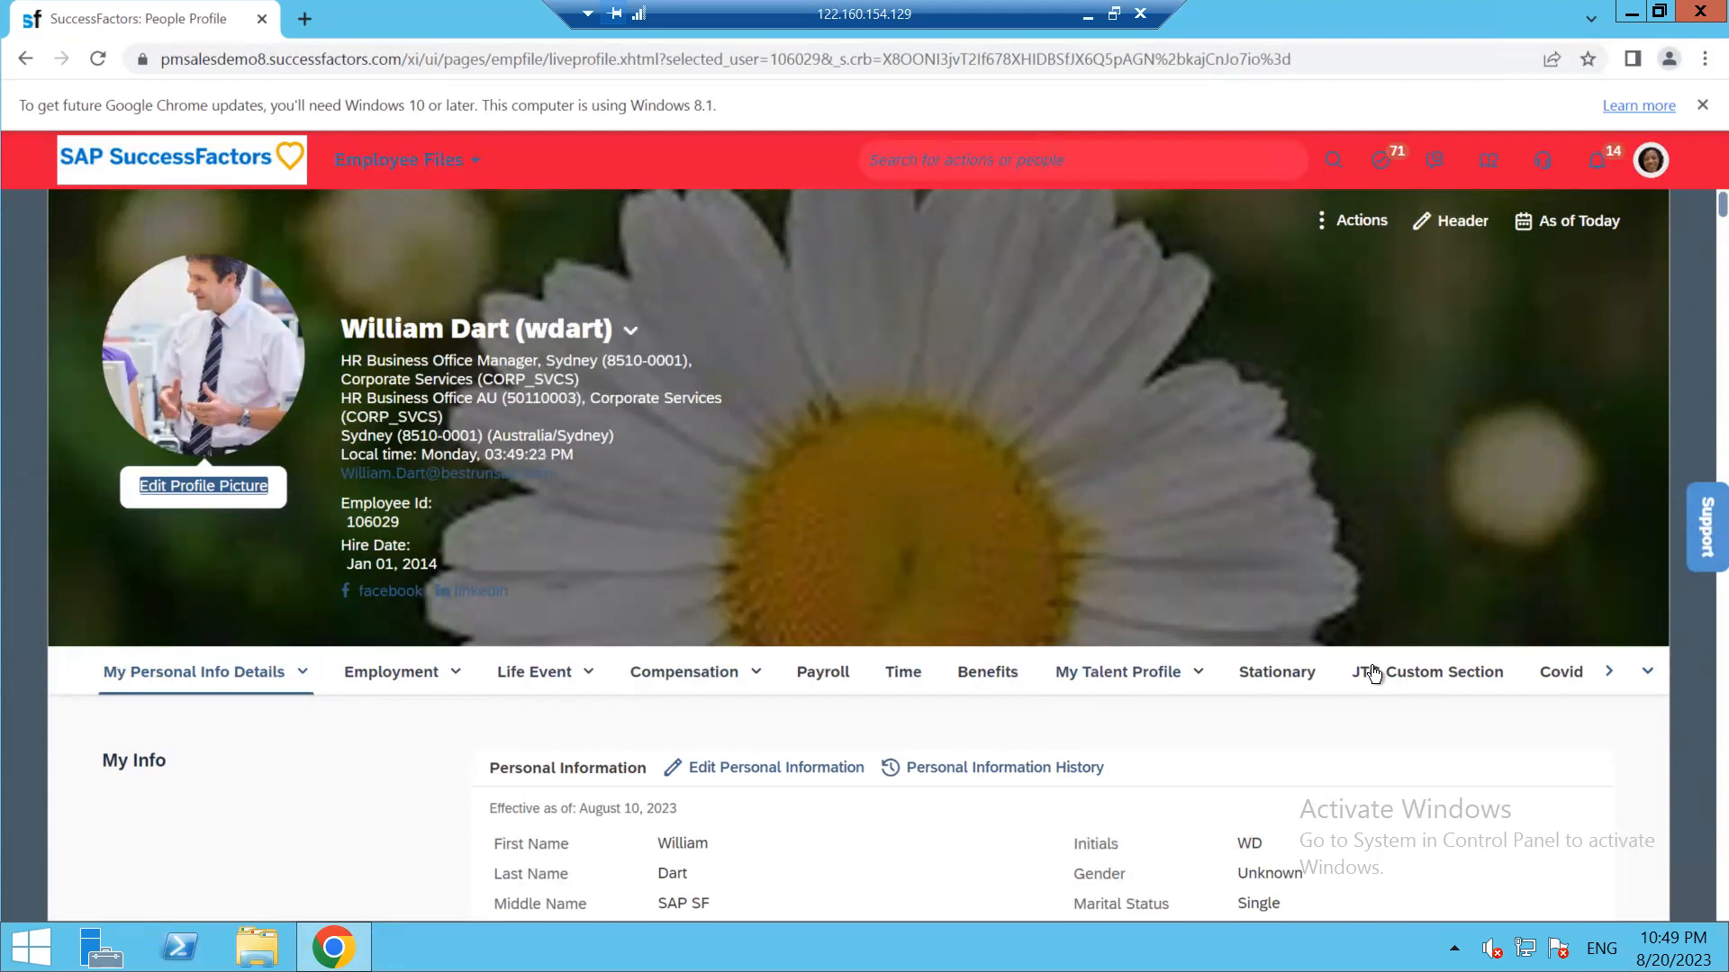
Browse the People Profile sections, bringing My Personal Info Details back into view
click(1608, 675)
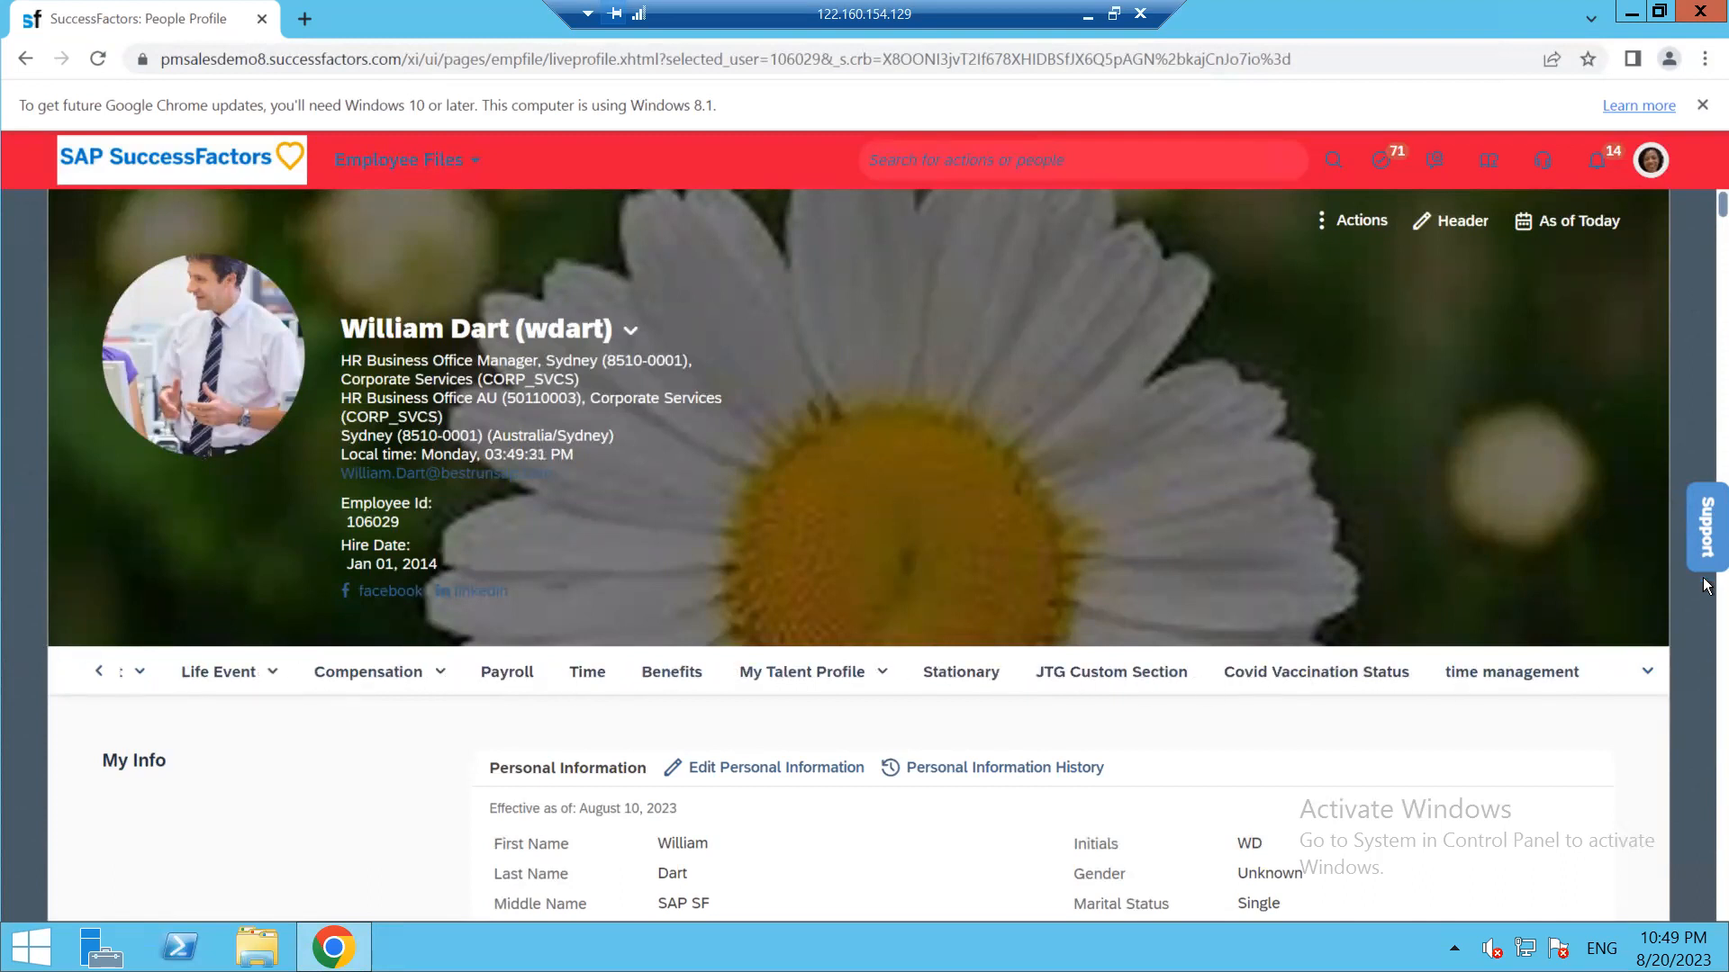
click(99, 672)
click(99, 672)
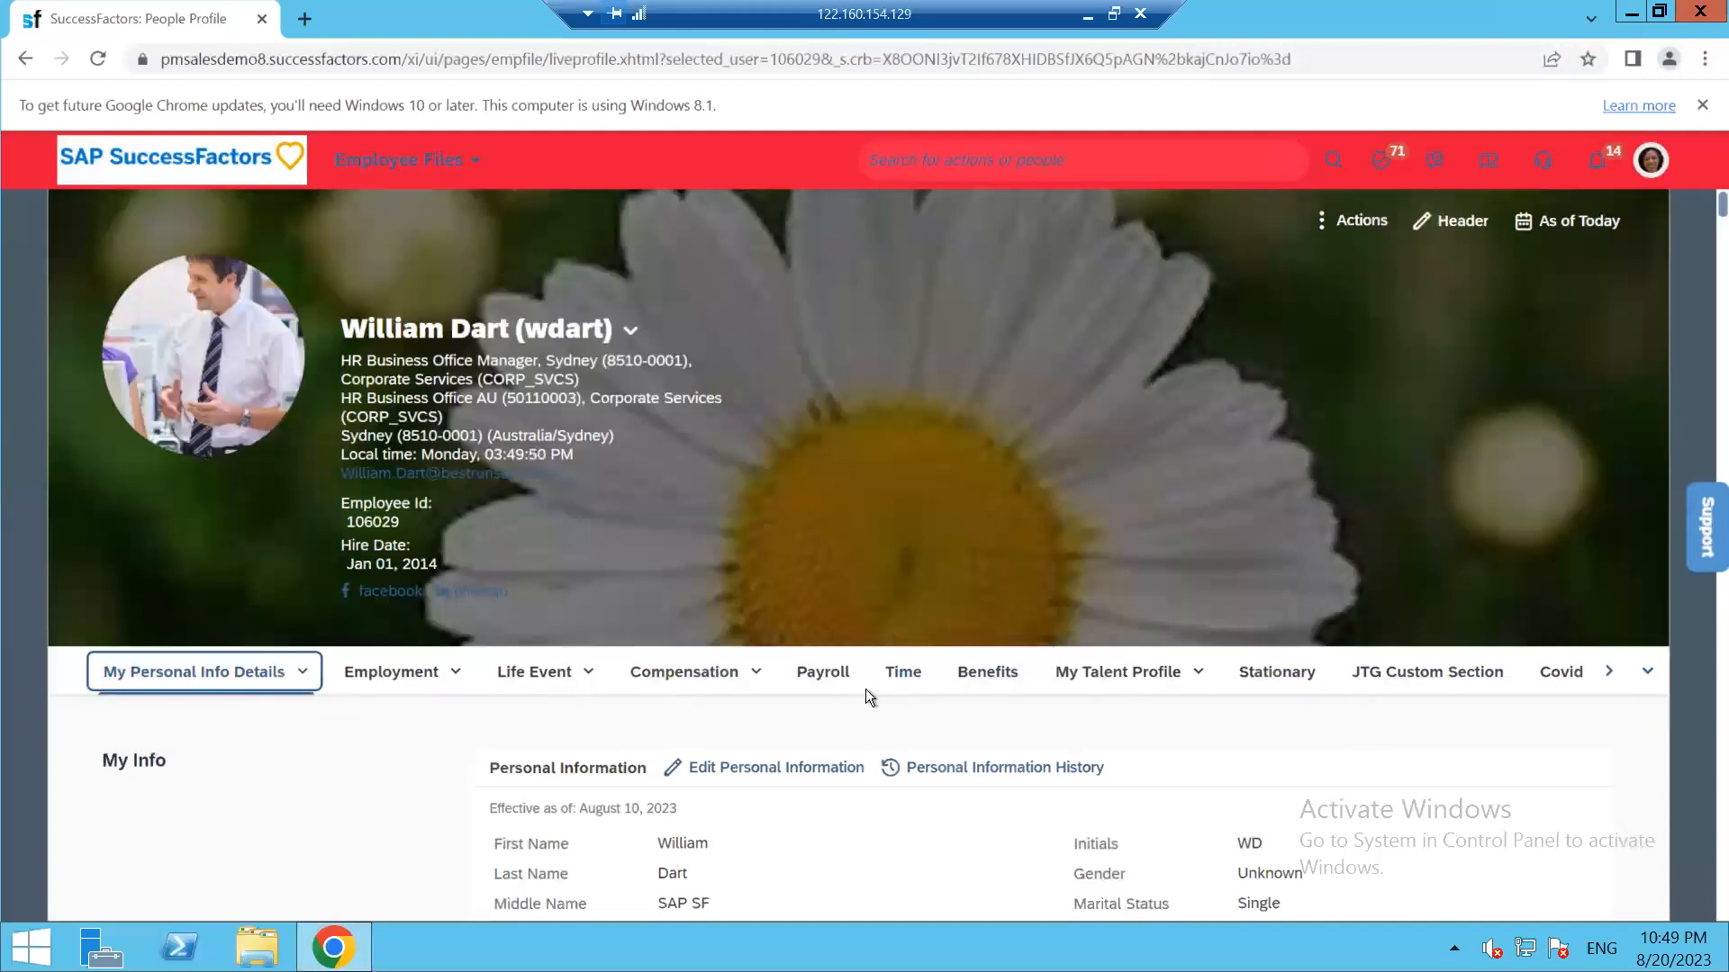
scroll(1045, 542, down, 10)
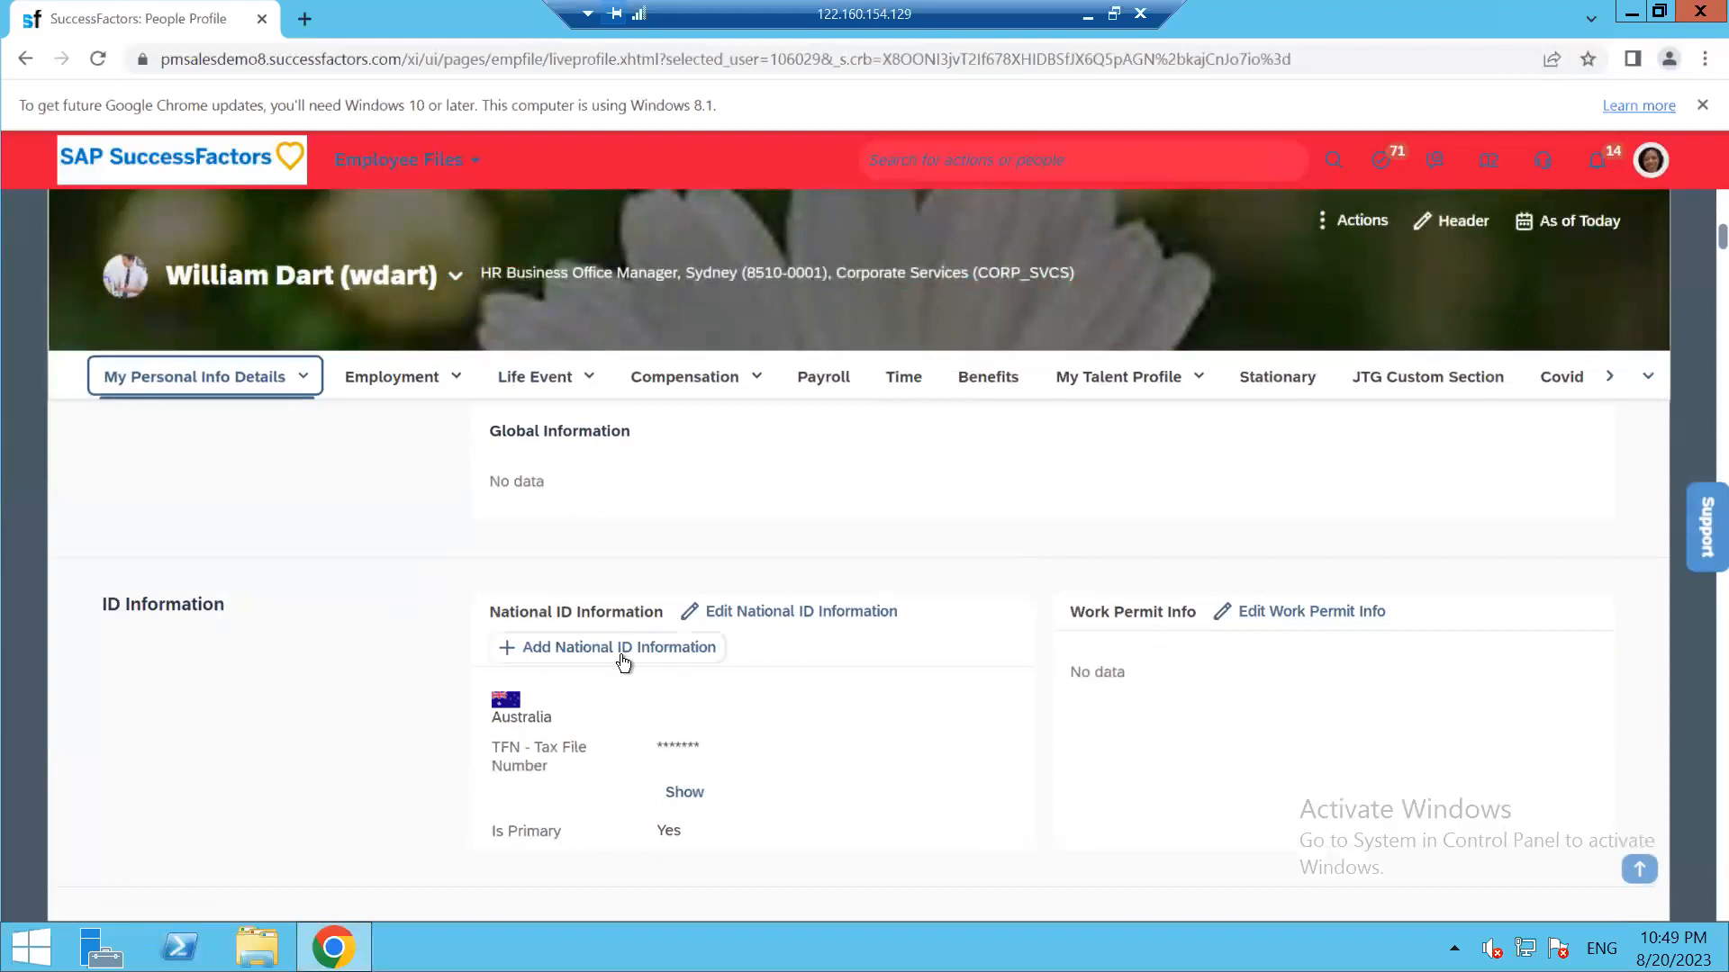
scroll(780, 701, down, 5)
scroll(580, 716, down, 10)
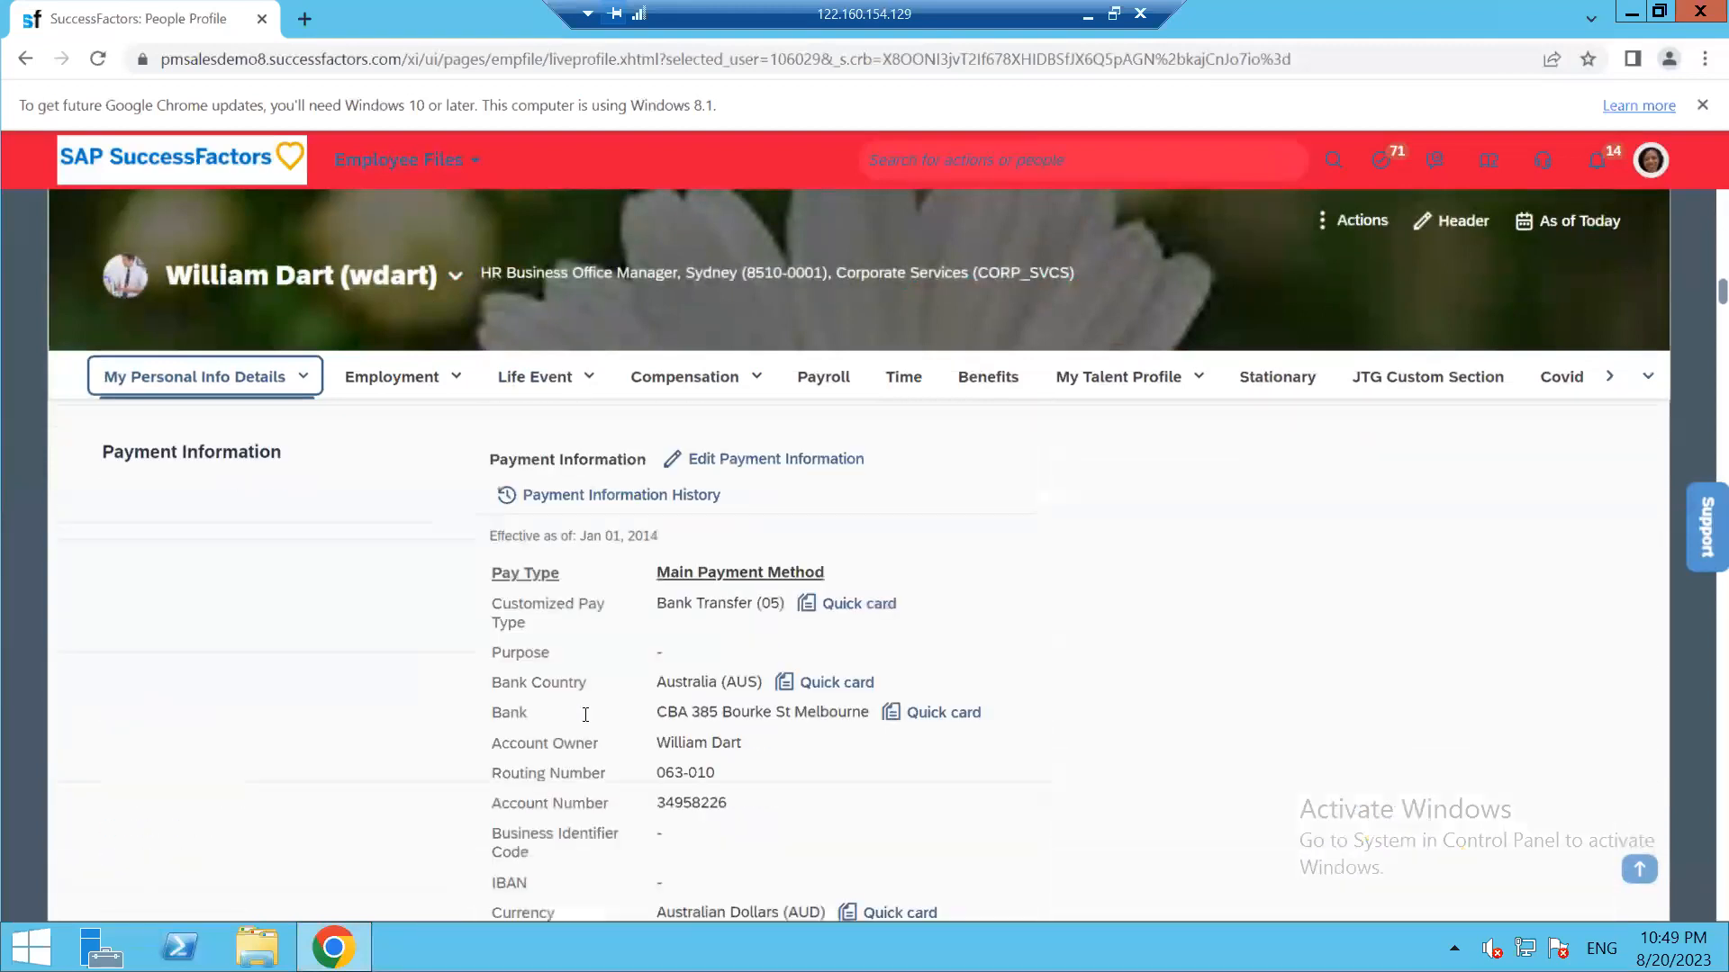
scroll(257, 674, down, 1)
scroll(337, 594, up, 2)
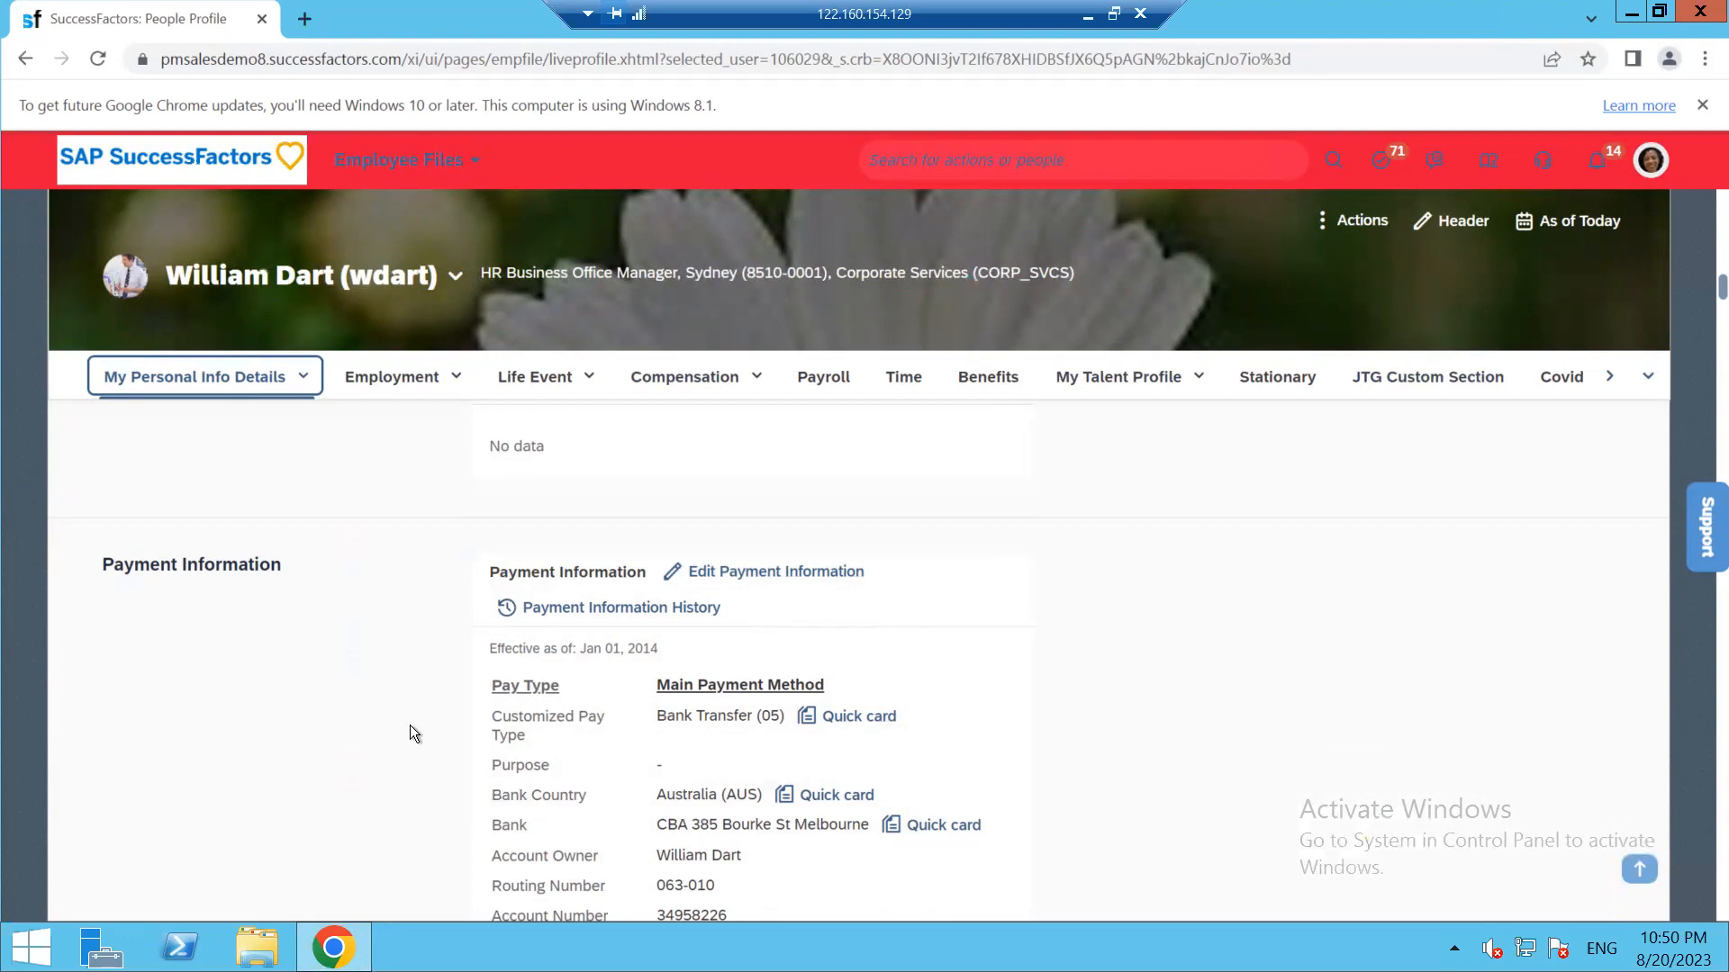
scroll(408, 720, down, 9)
scroll(575, 725, down, 15)
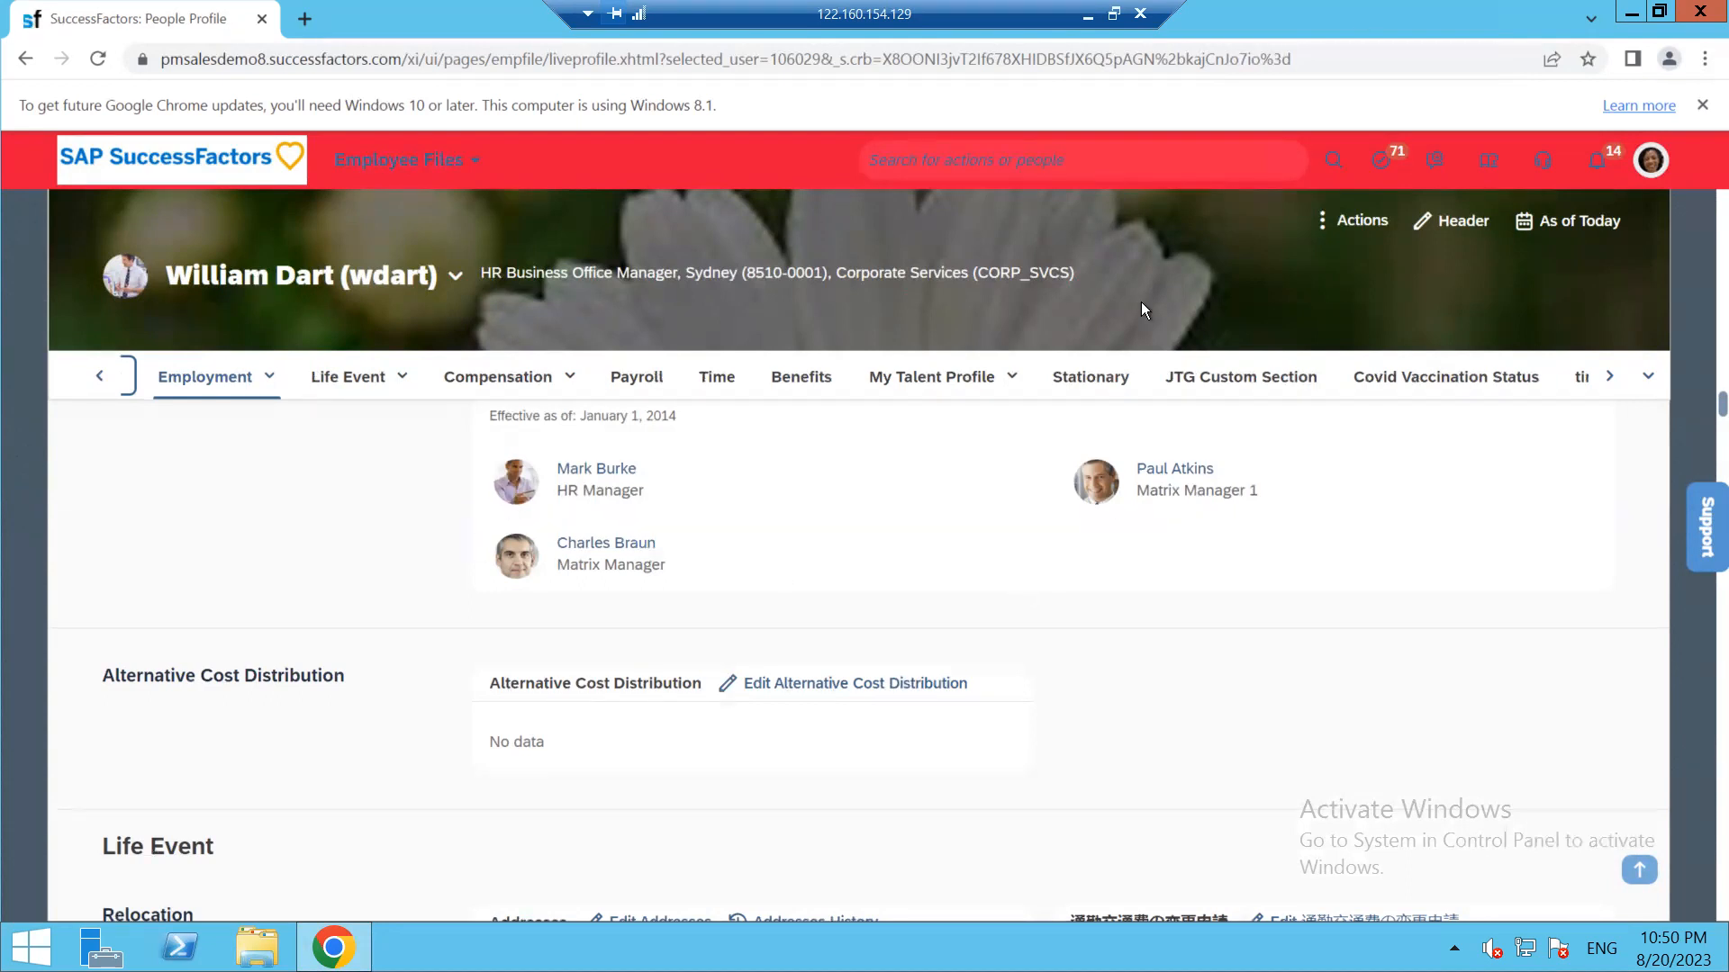
Duplicate the People Profile tab and open Configure Object Definitions via the header search
right_click(187, 18)
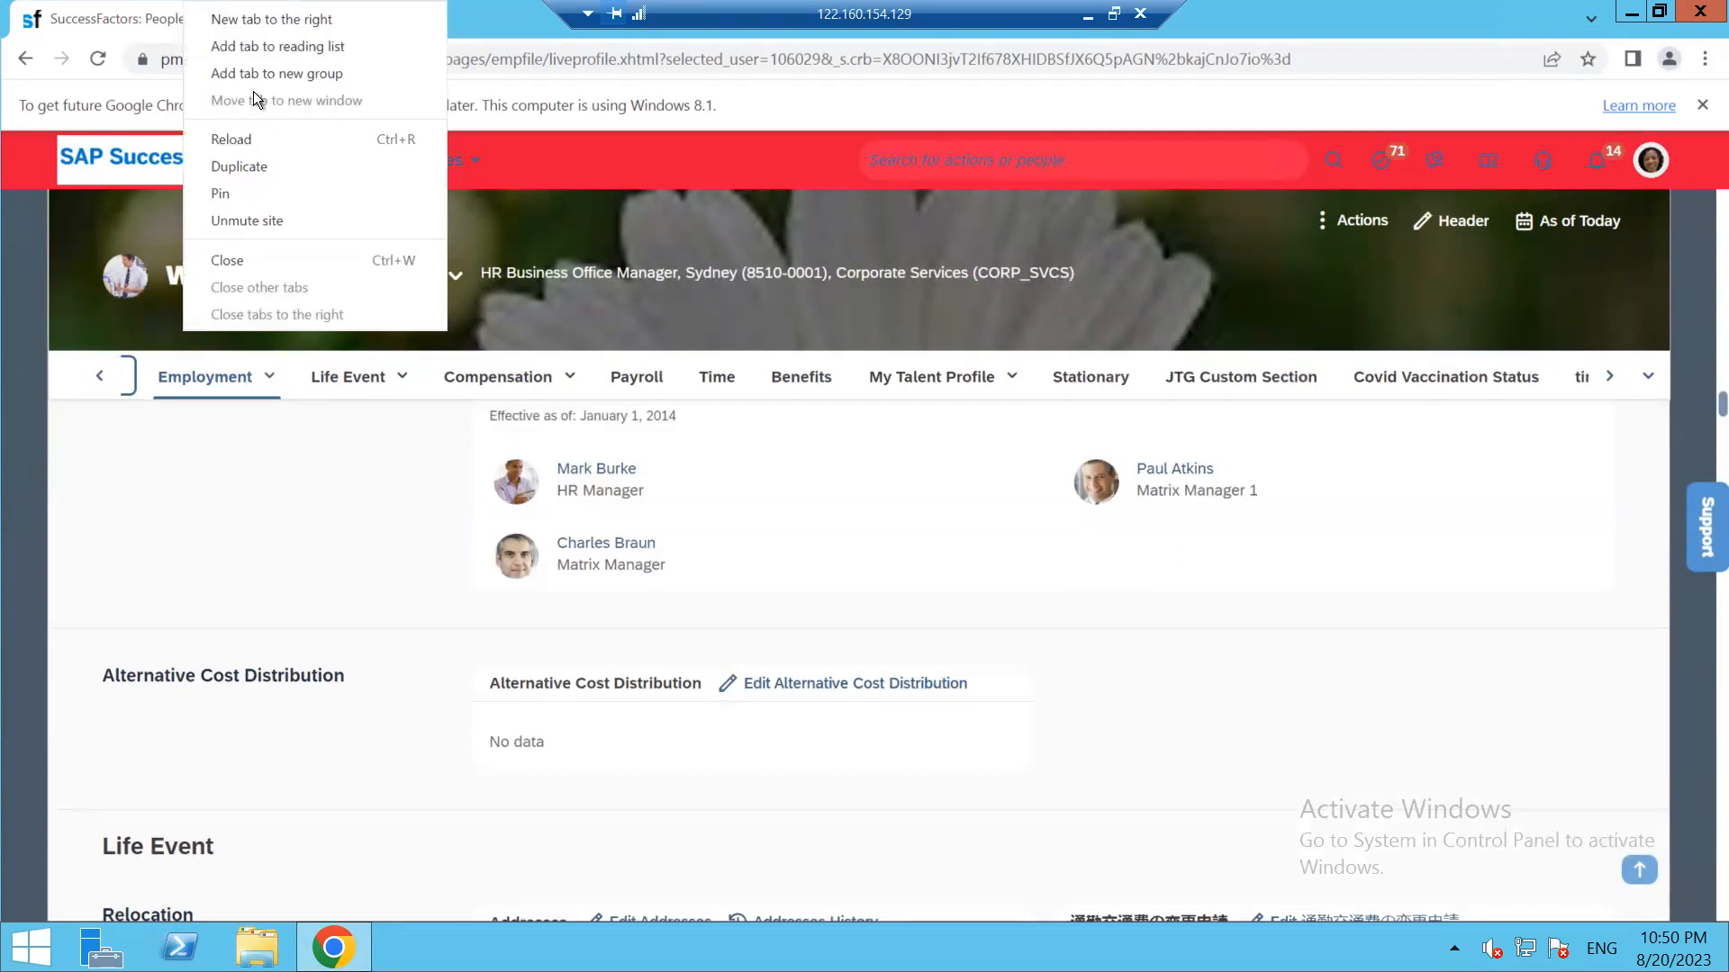
click(240, 166)
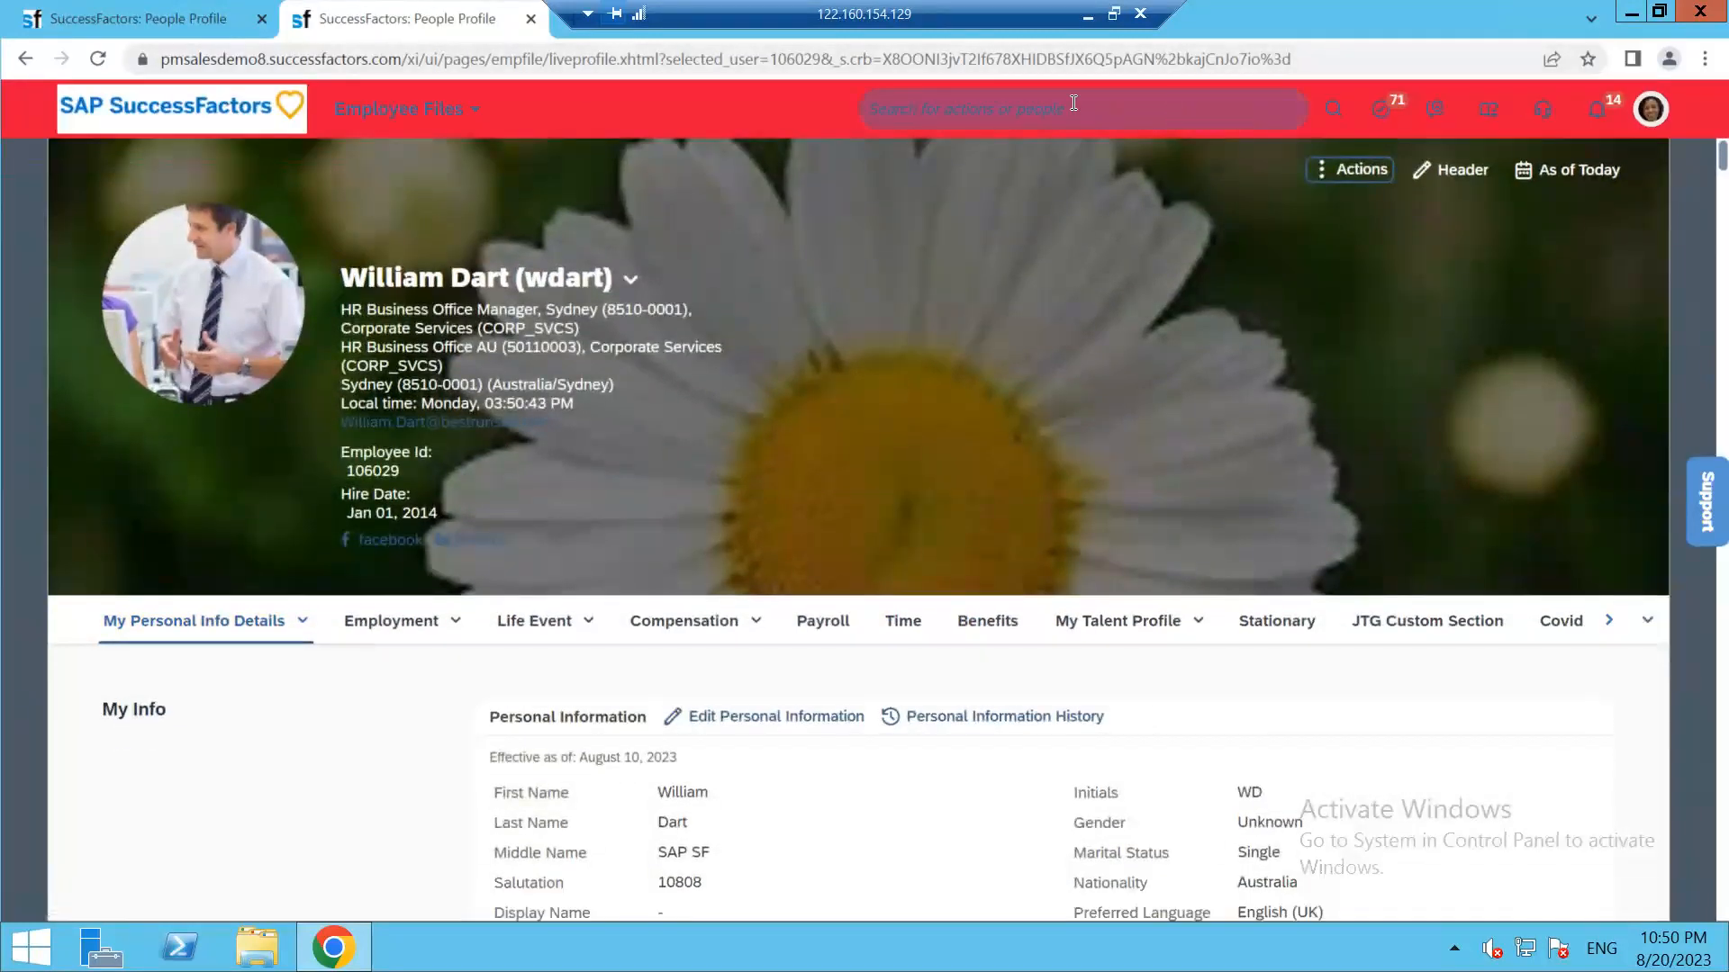
click(1074, 103)
text(co)
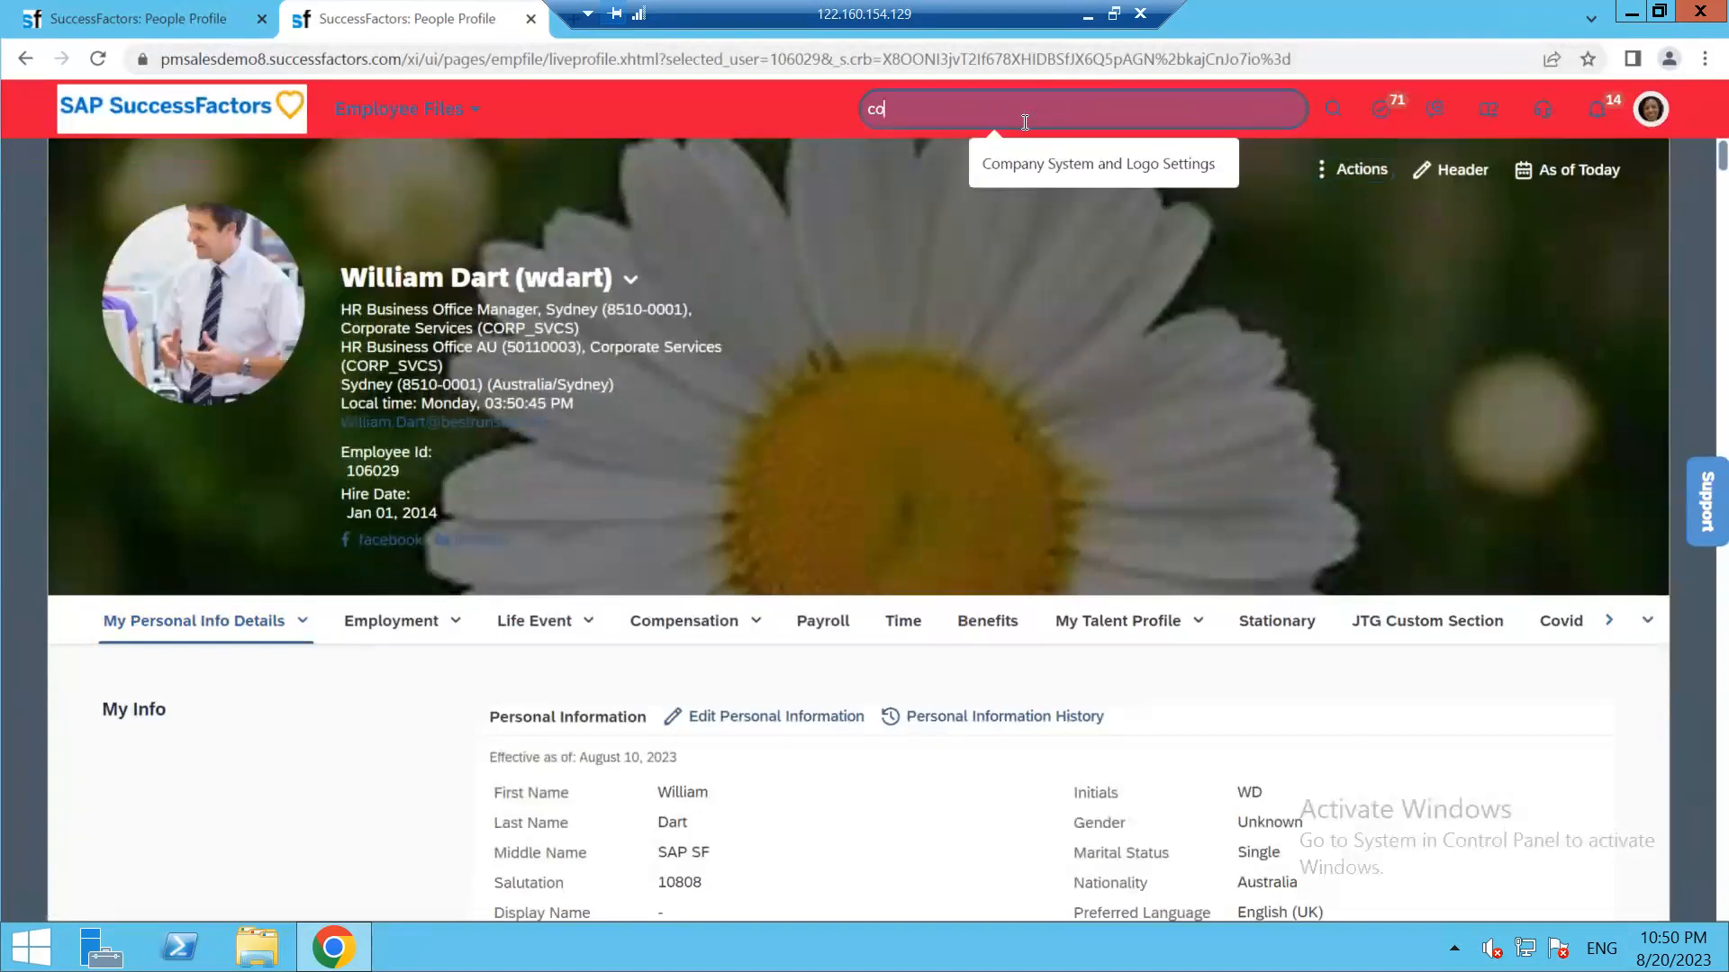
text(nfigure c)
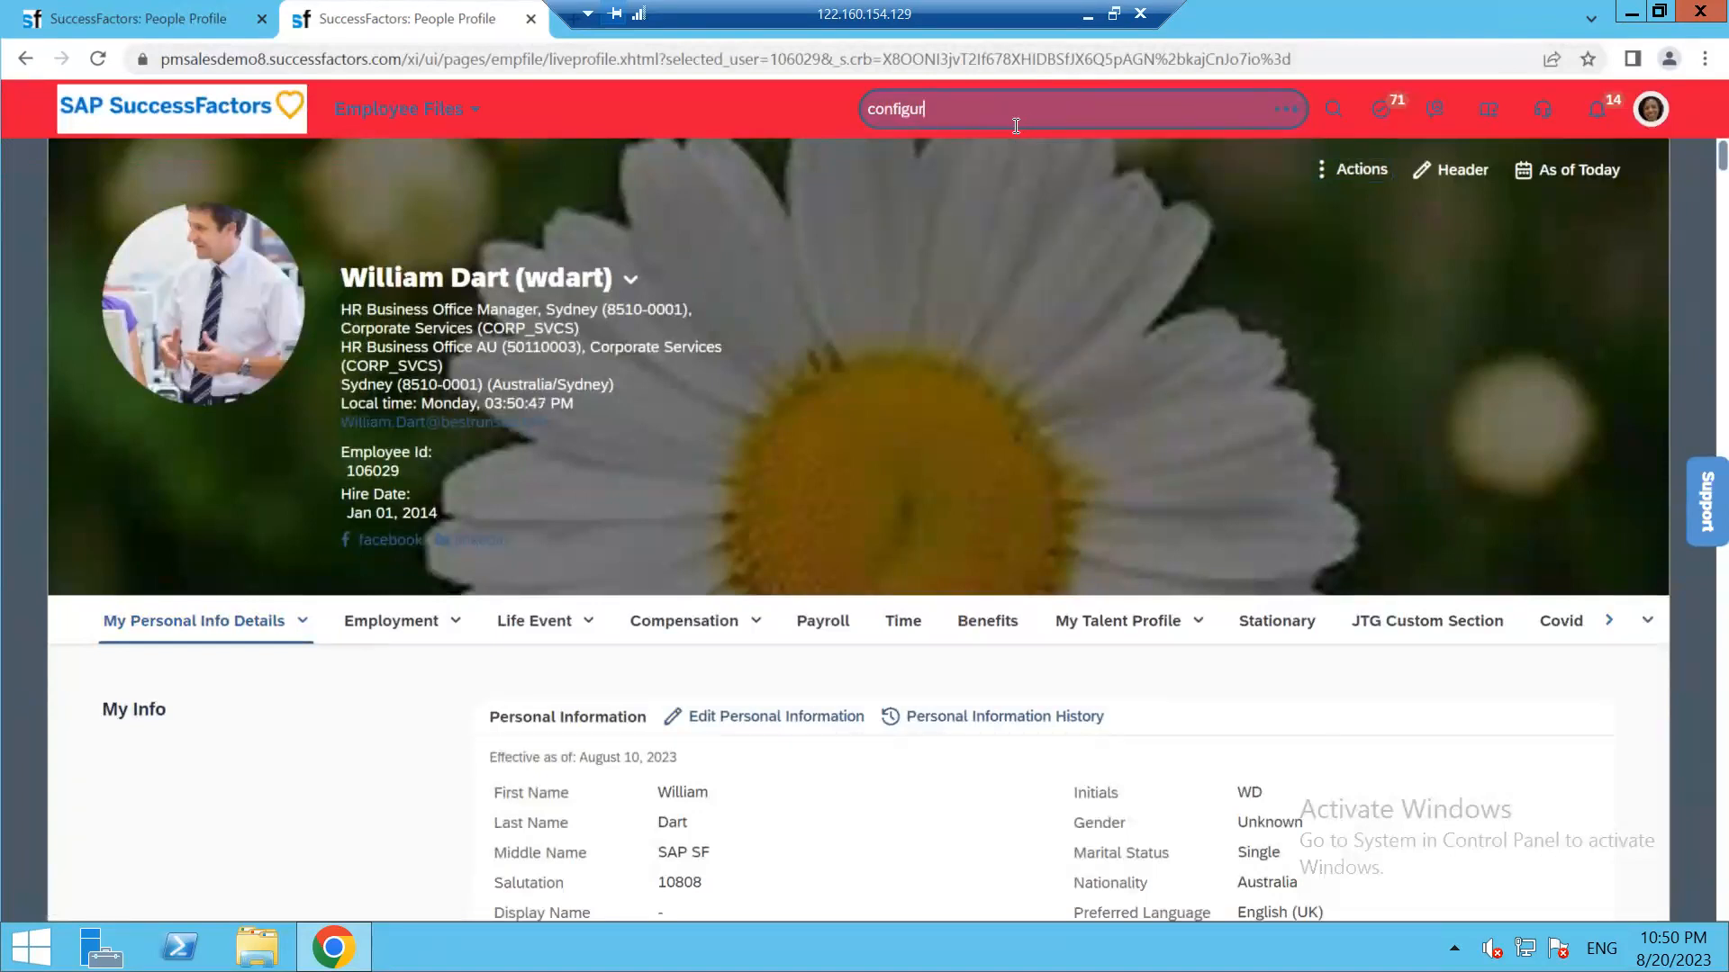
text(bject)
click(994, 201)
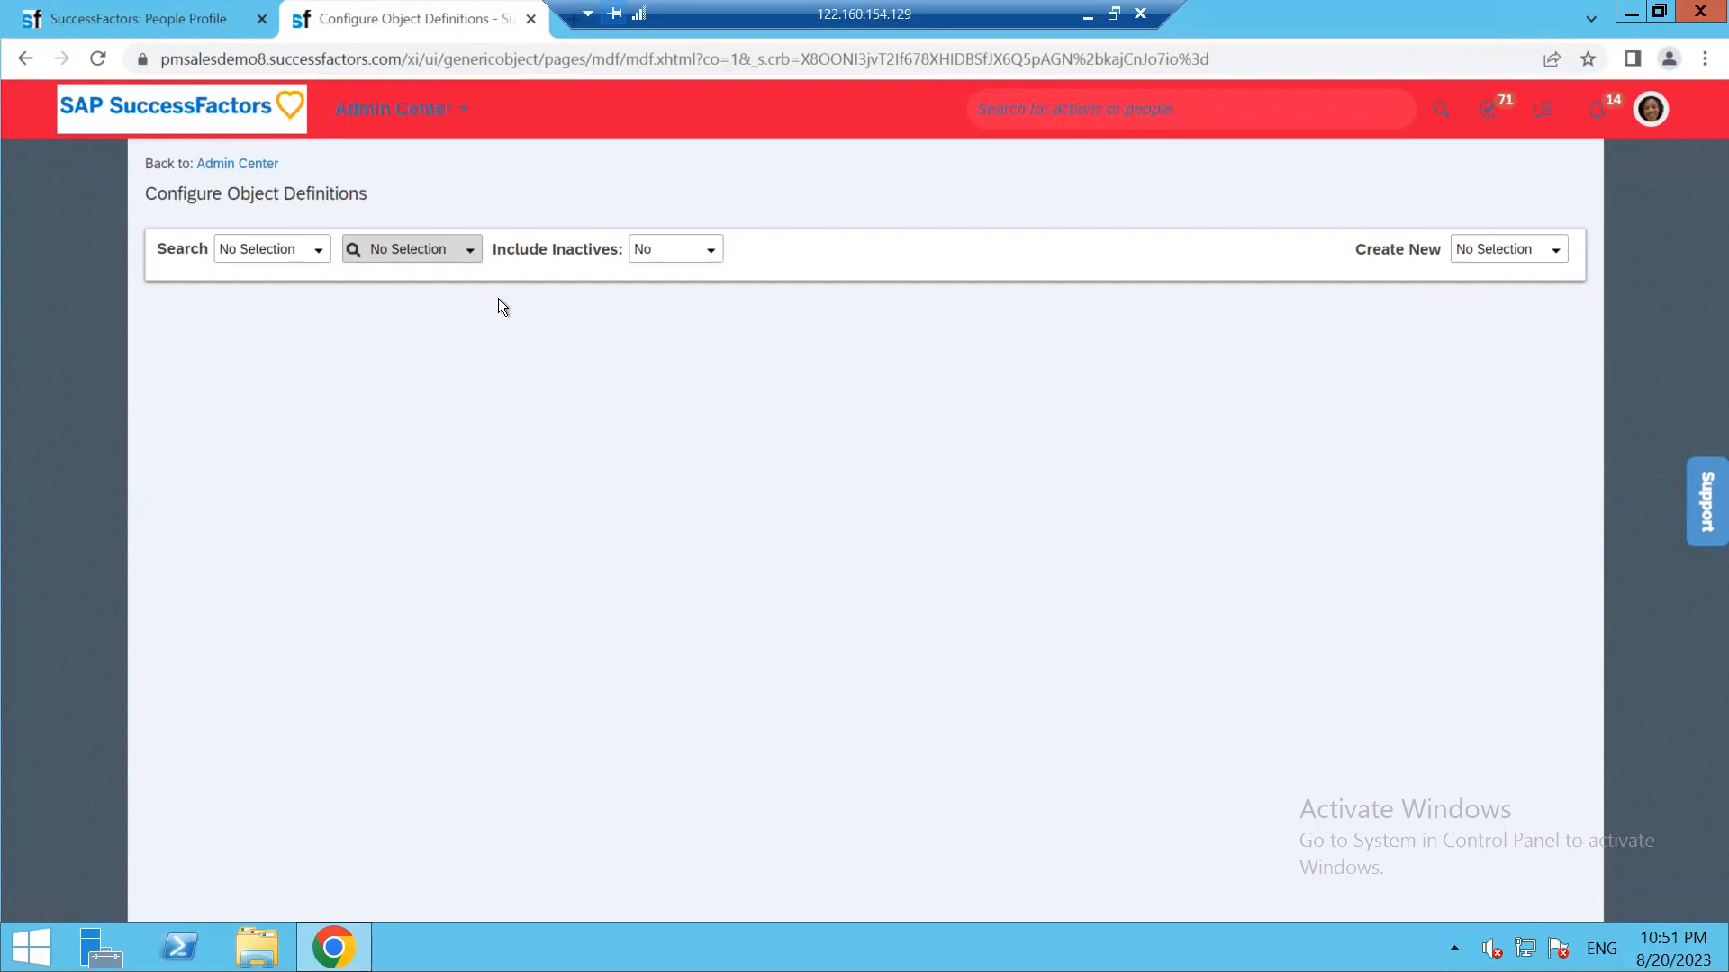
Create a new Object Definition, then switch to the People Profile tab to review My Personal Info Details
click(1554, 253)
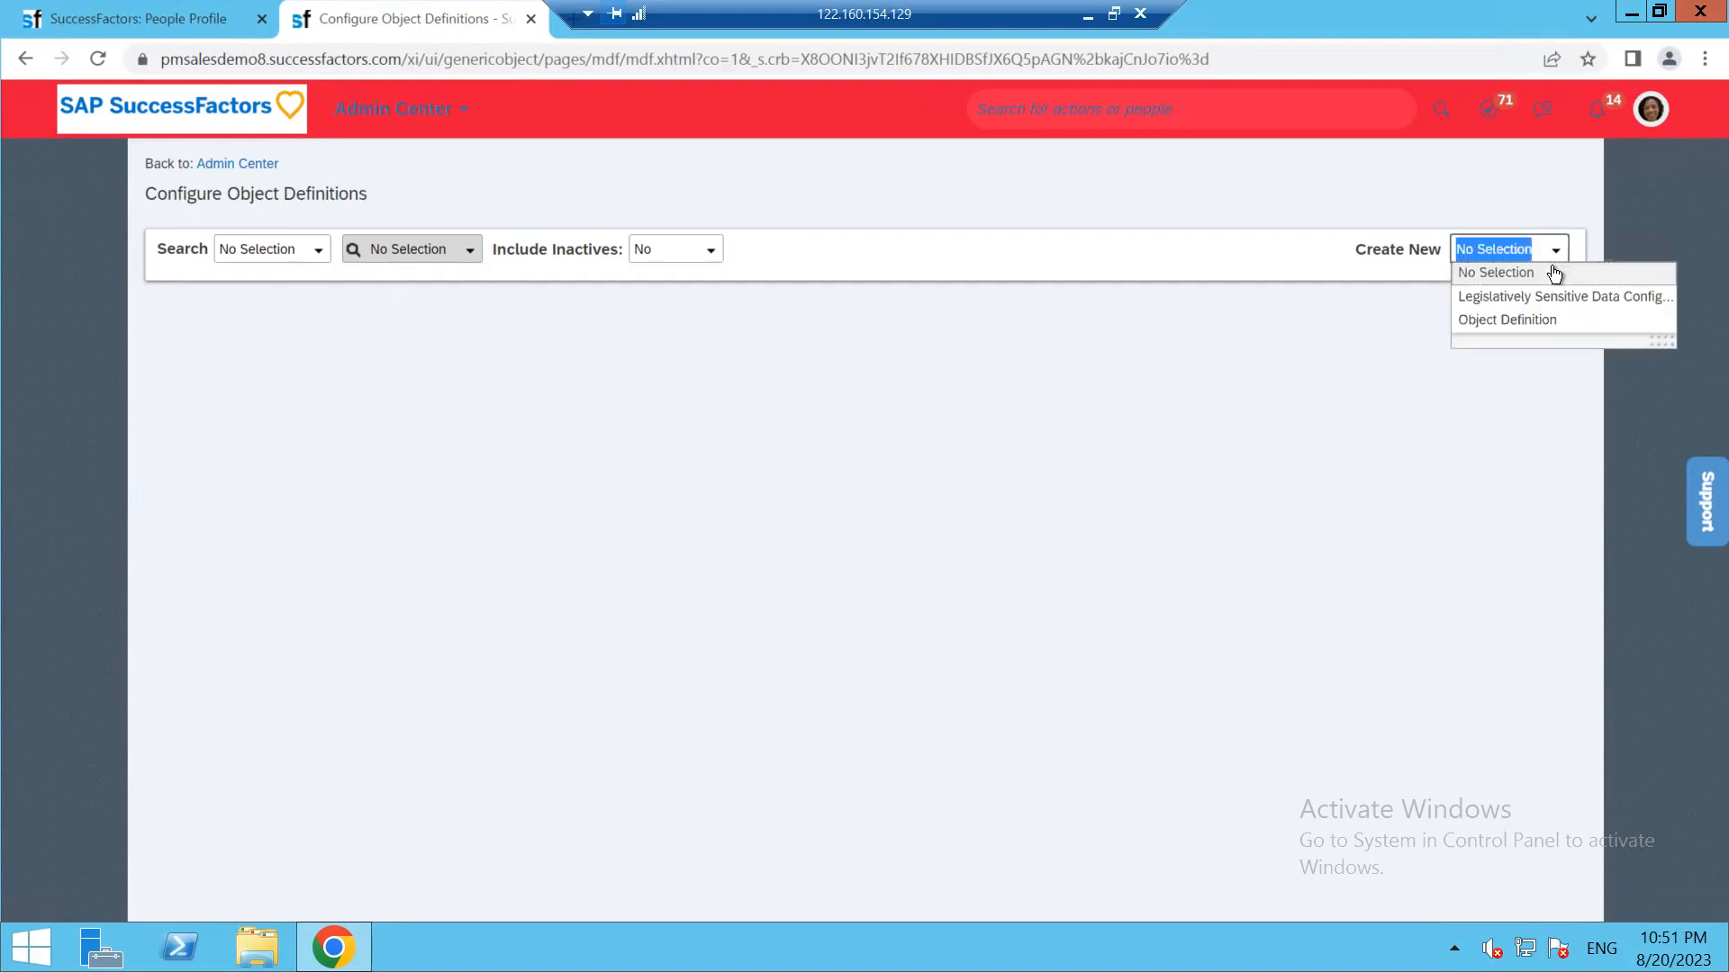
click(1505, 321)
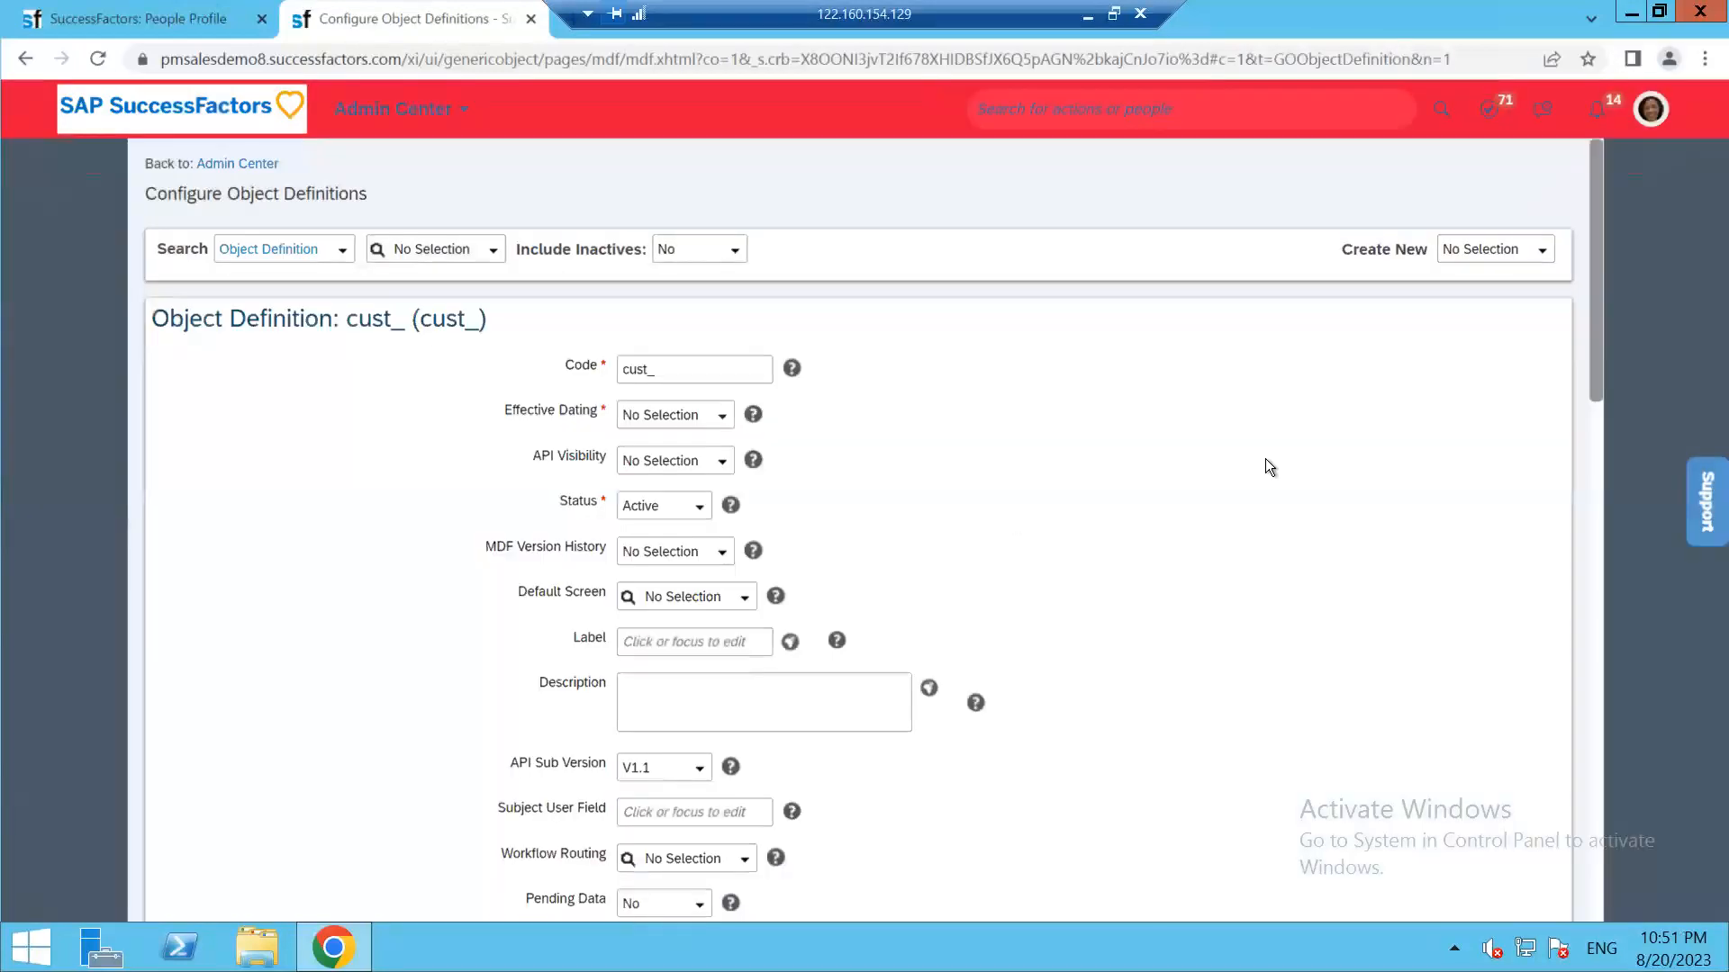
click(114, 21)
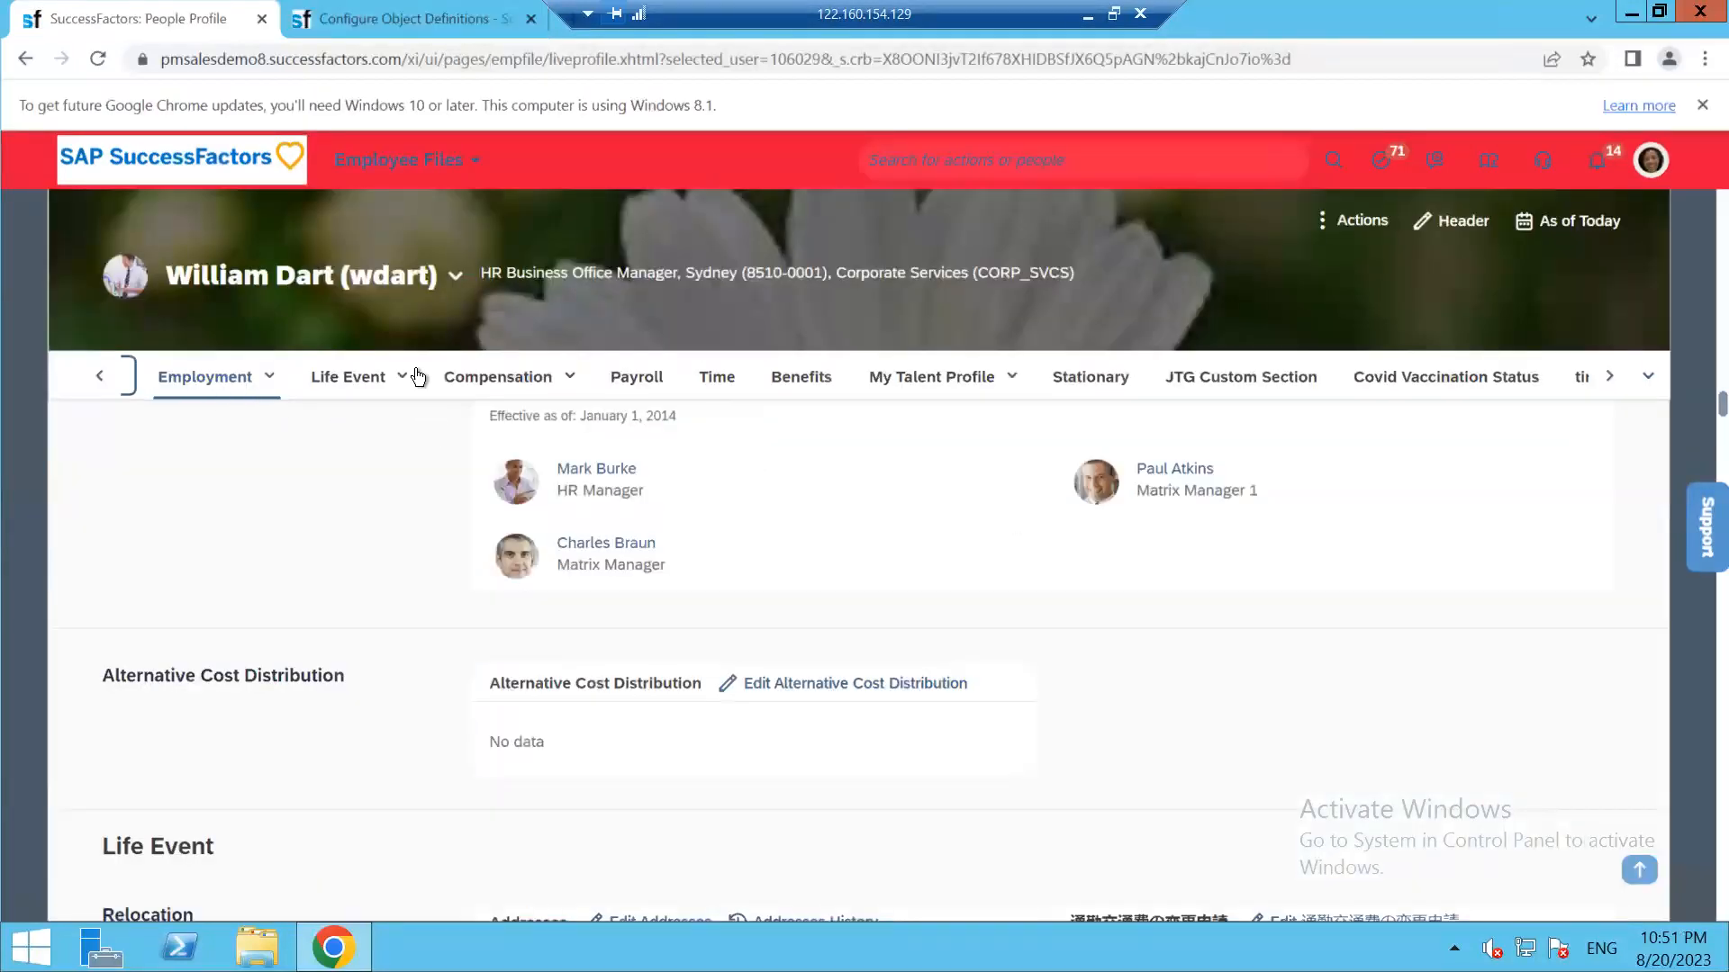
click(99, 378)
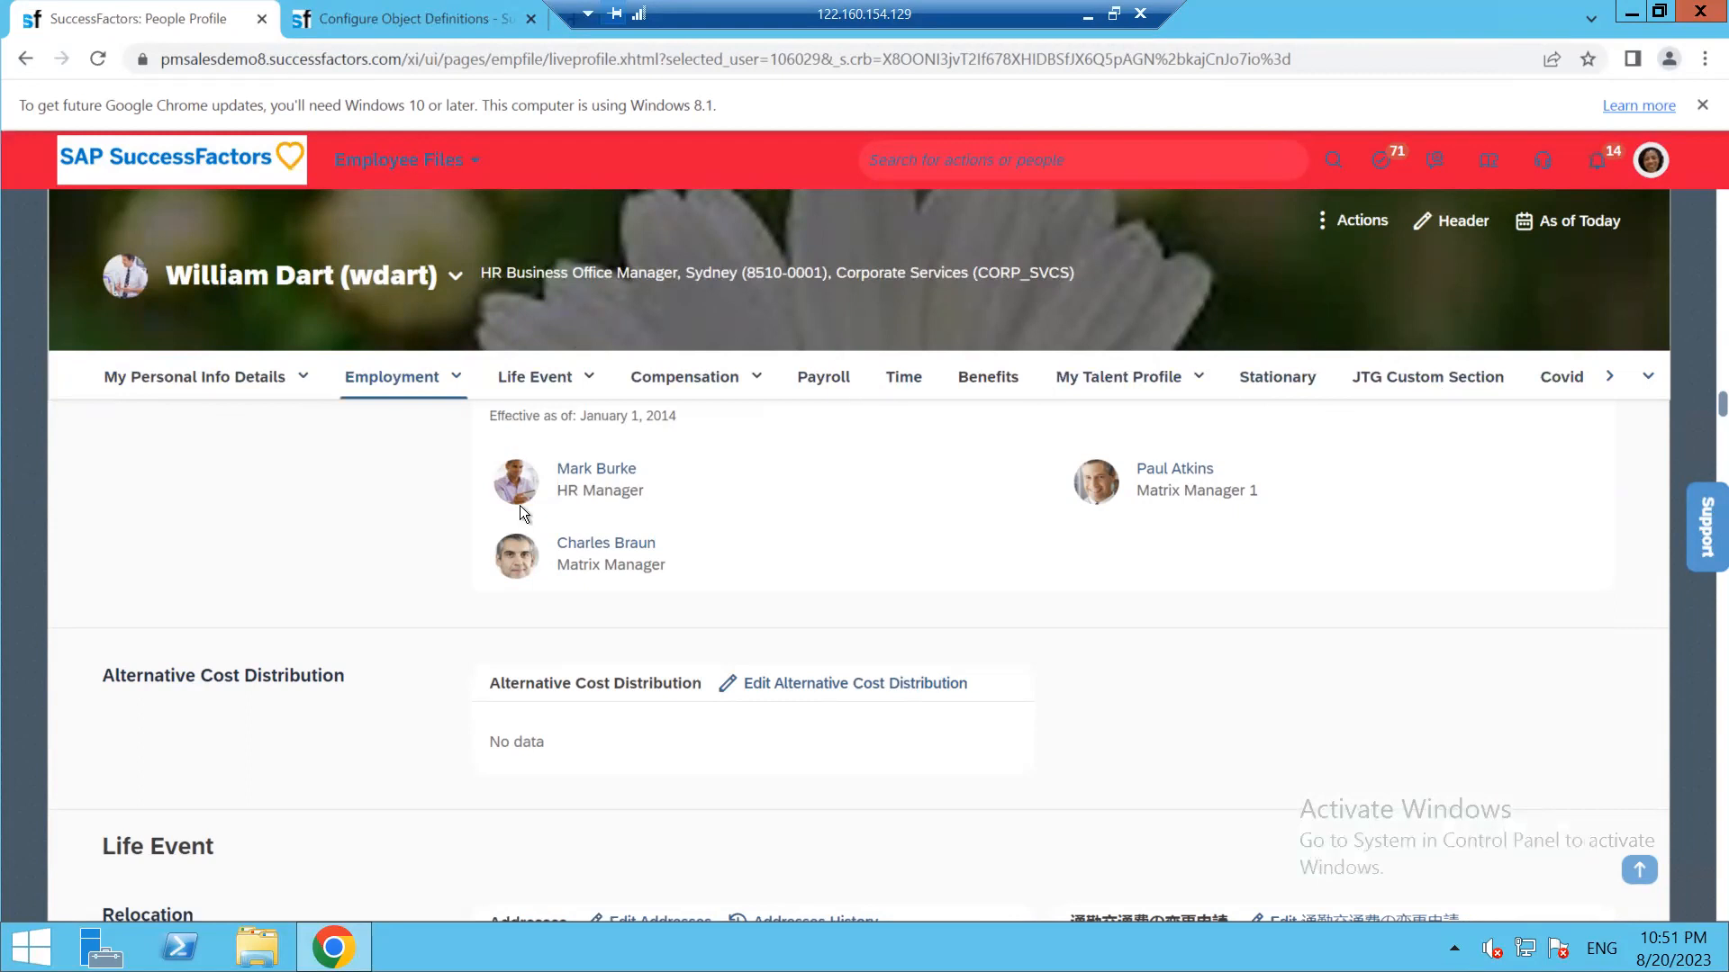
key(ctrl+Tab)
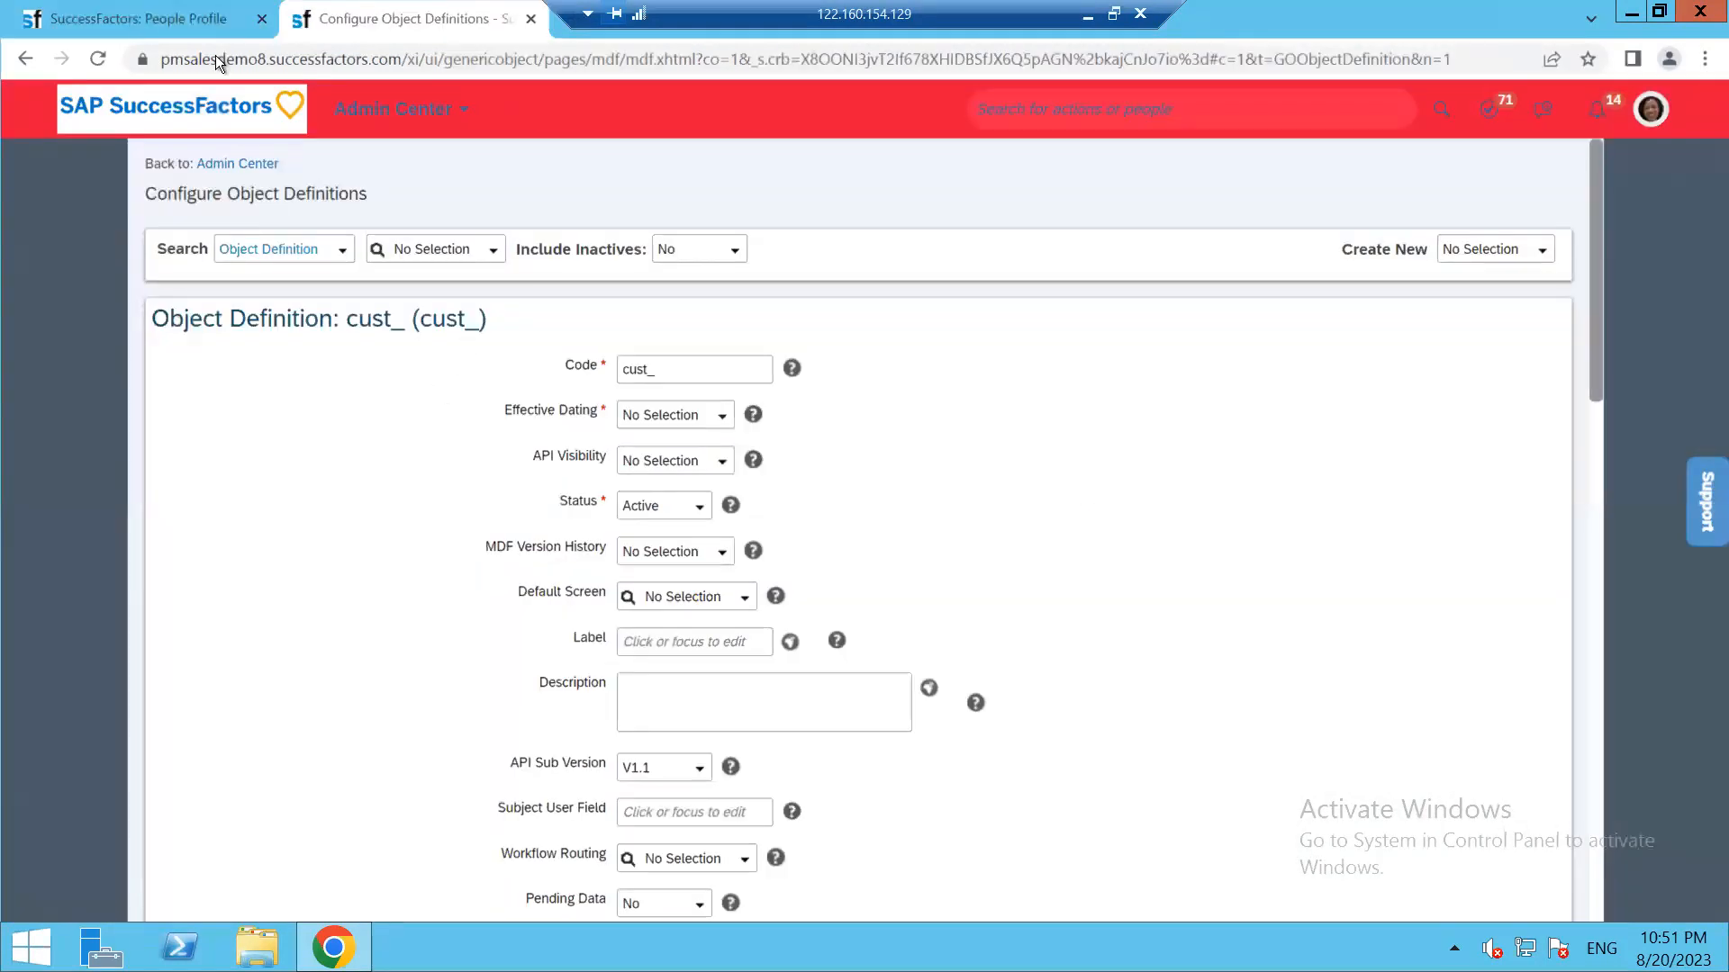
click(147, 18)
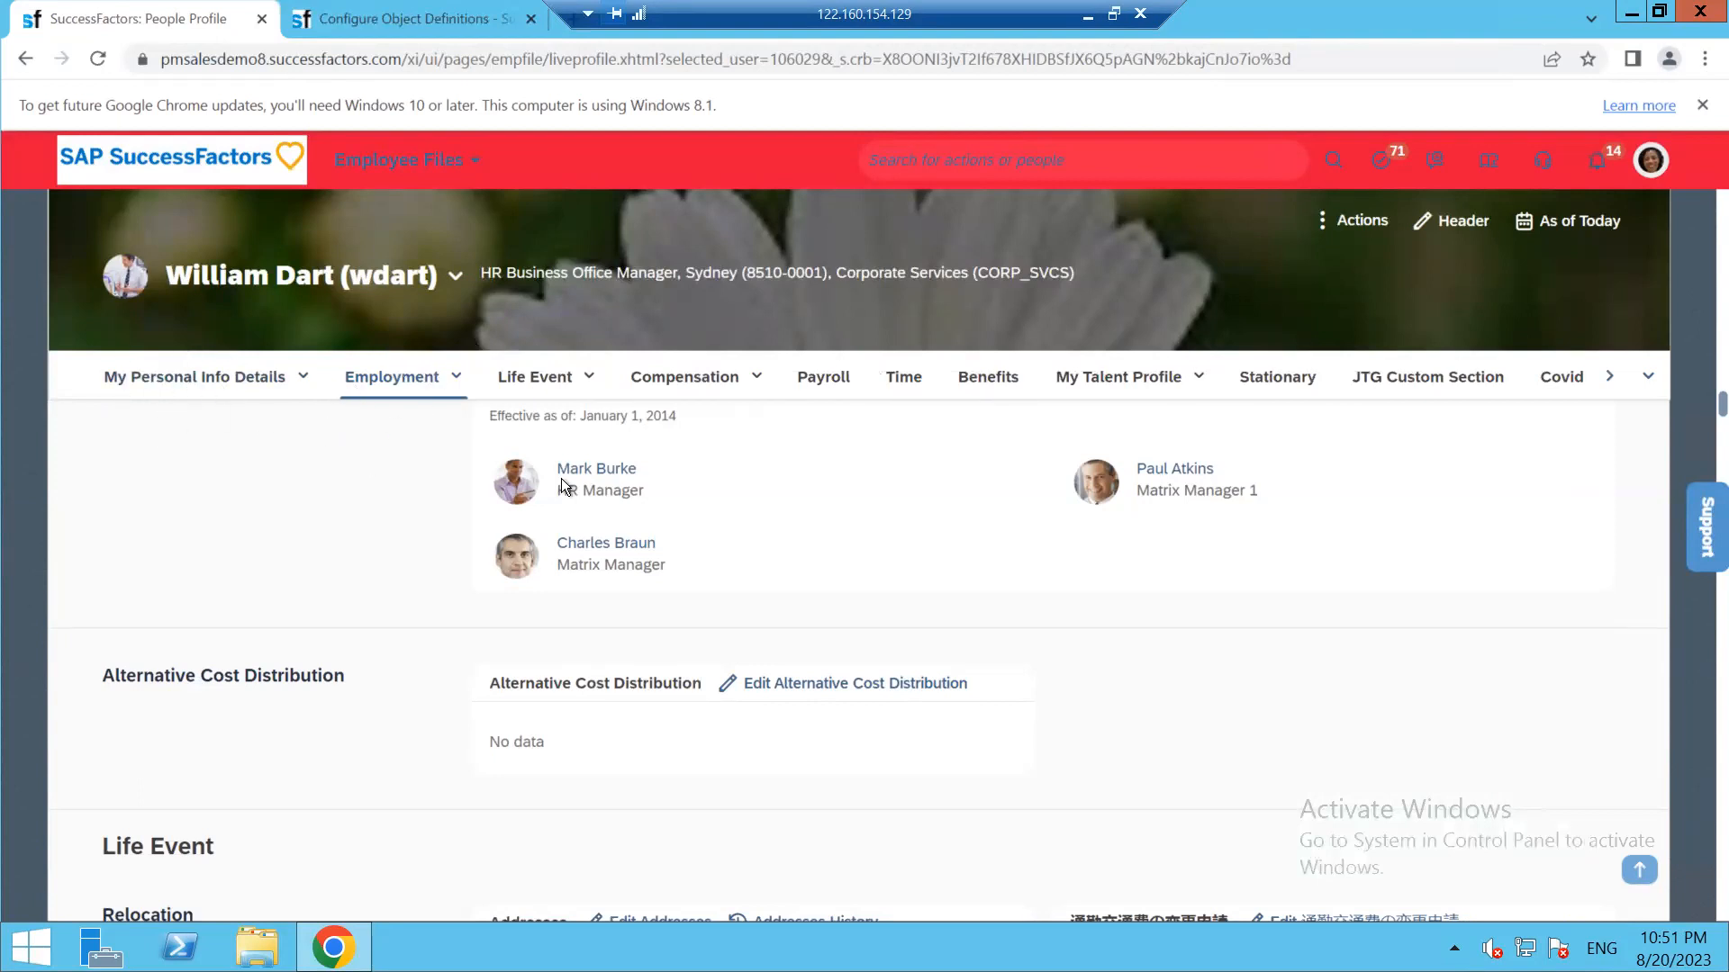
Replace the prefilled Code so it reads cust_Employee Personal Details
click(418, 13)
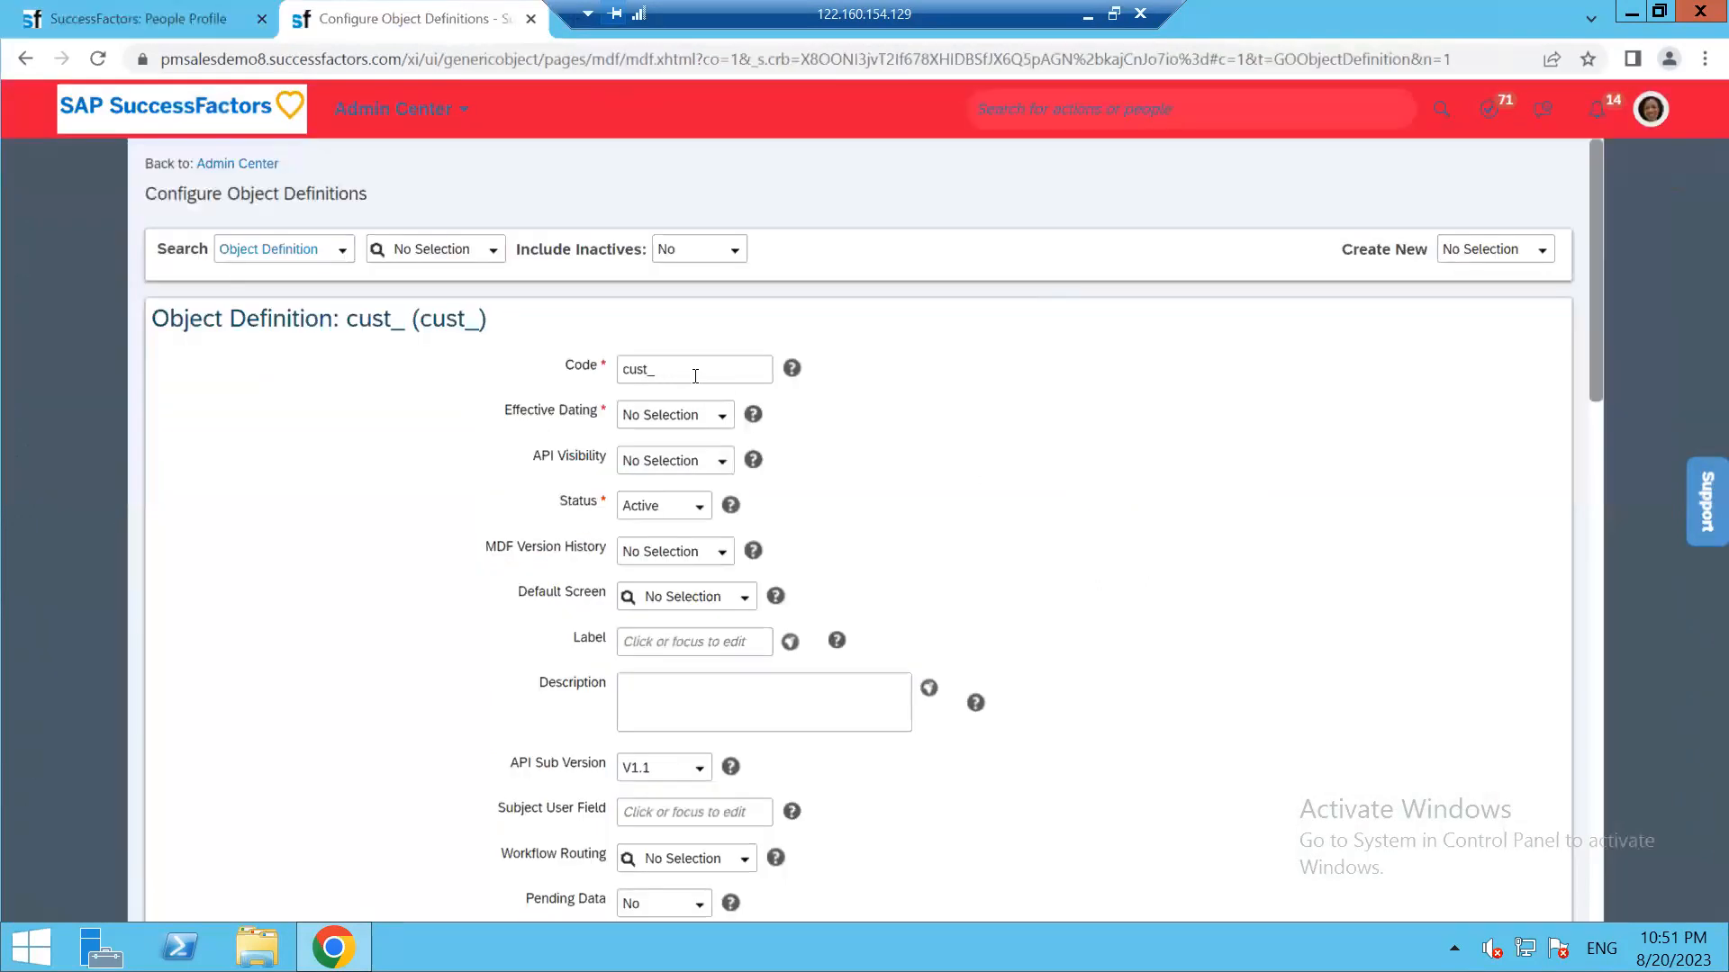
drag(717, 368, 603, 417)
key(BackSpace)
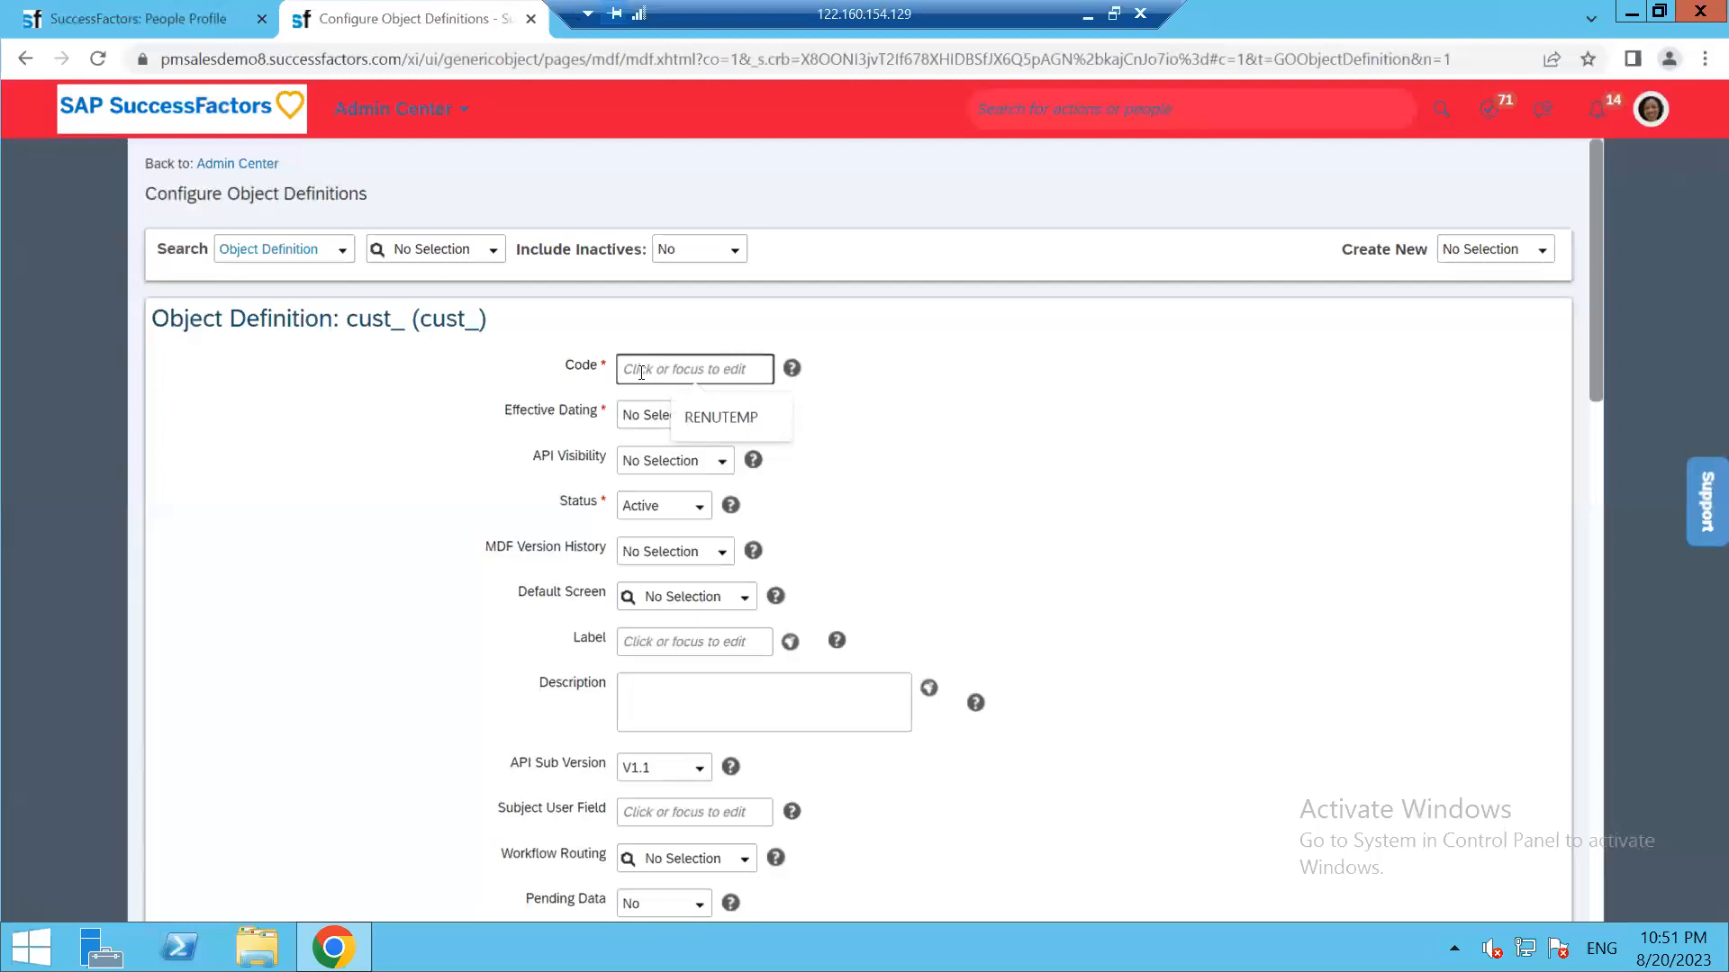
text(Emplo)
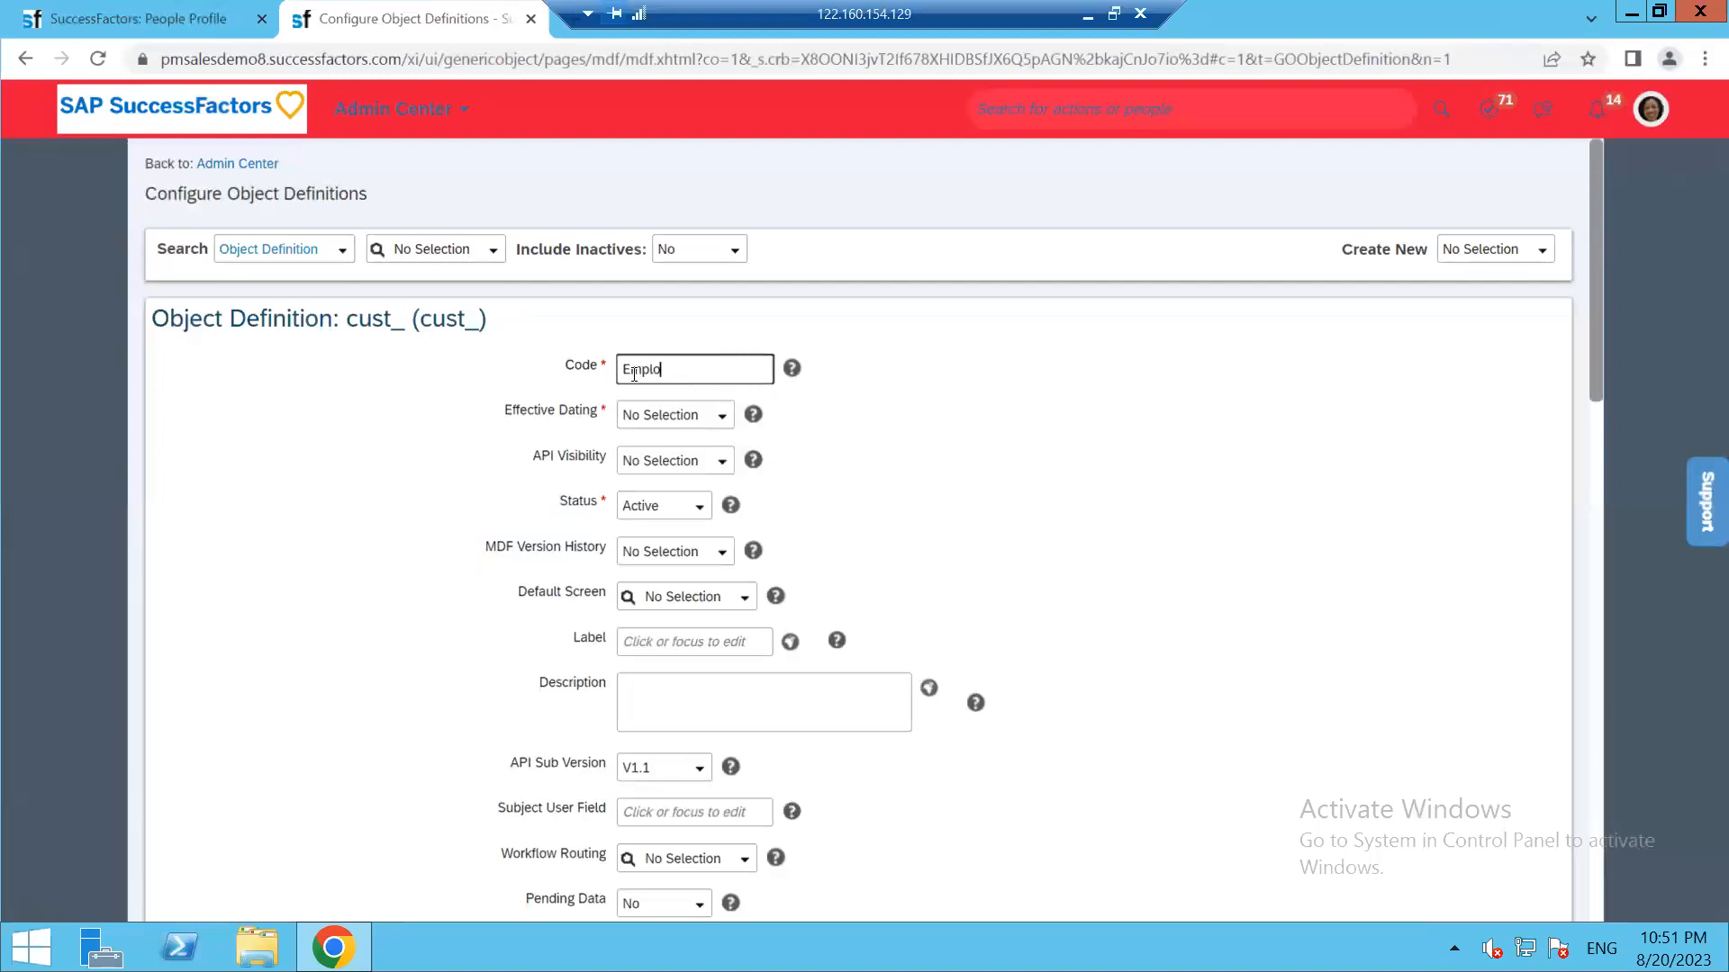
text(yee Personal Details)
click(727, 414)
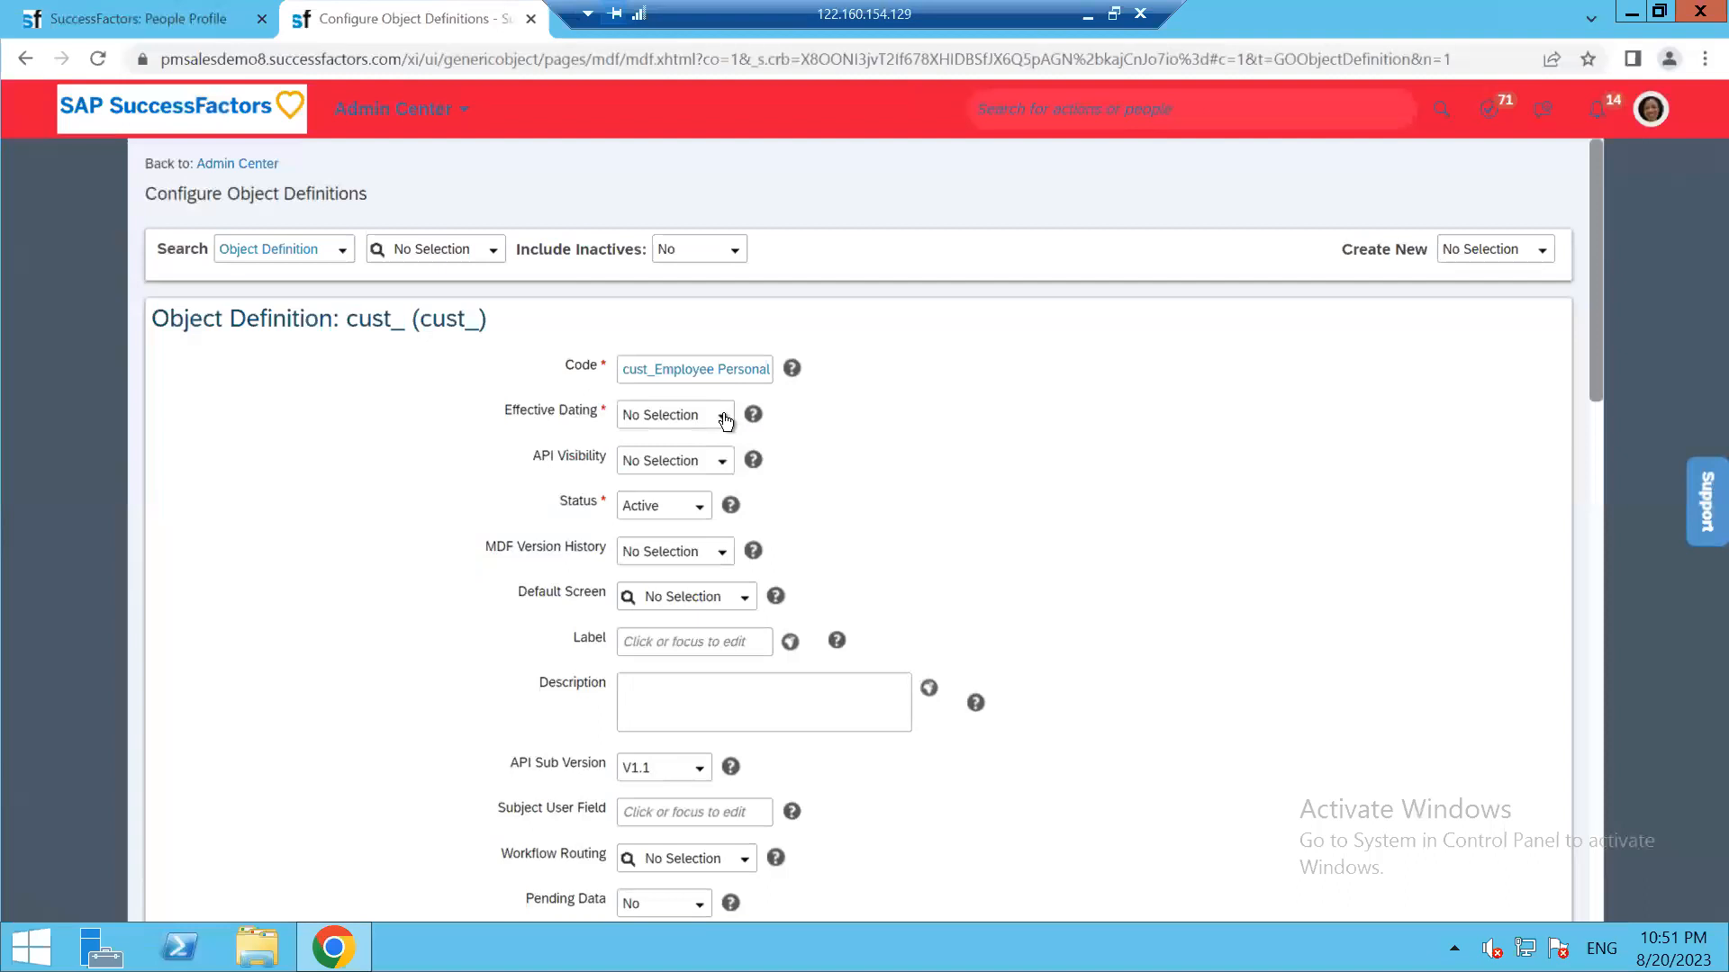
click(723, 422)
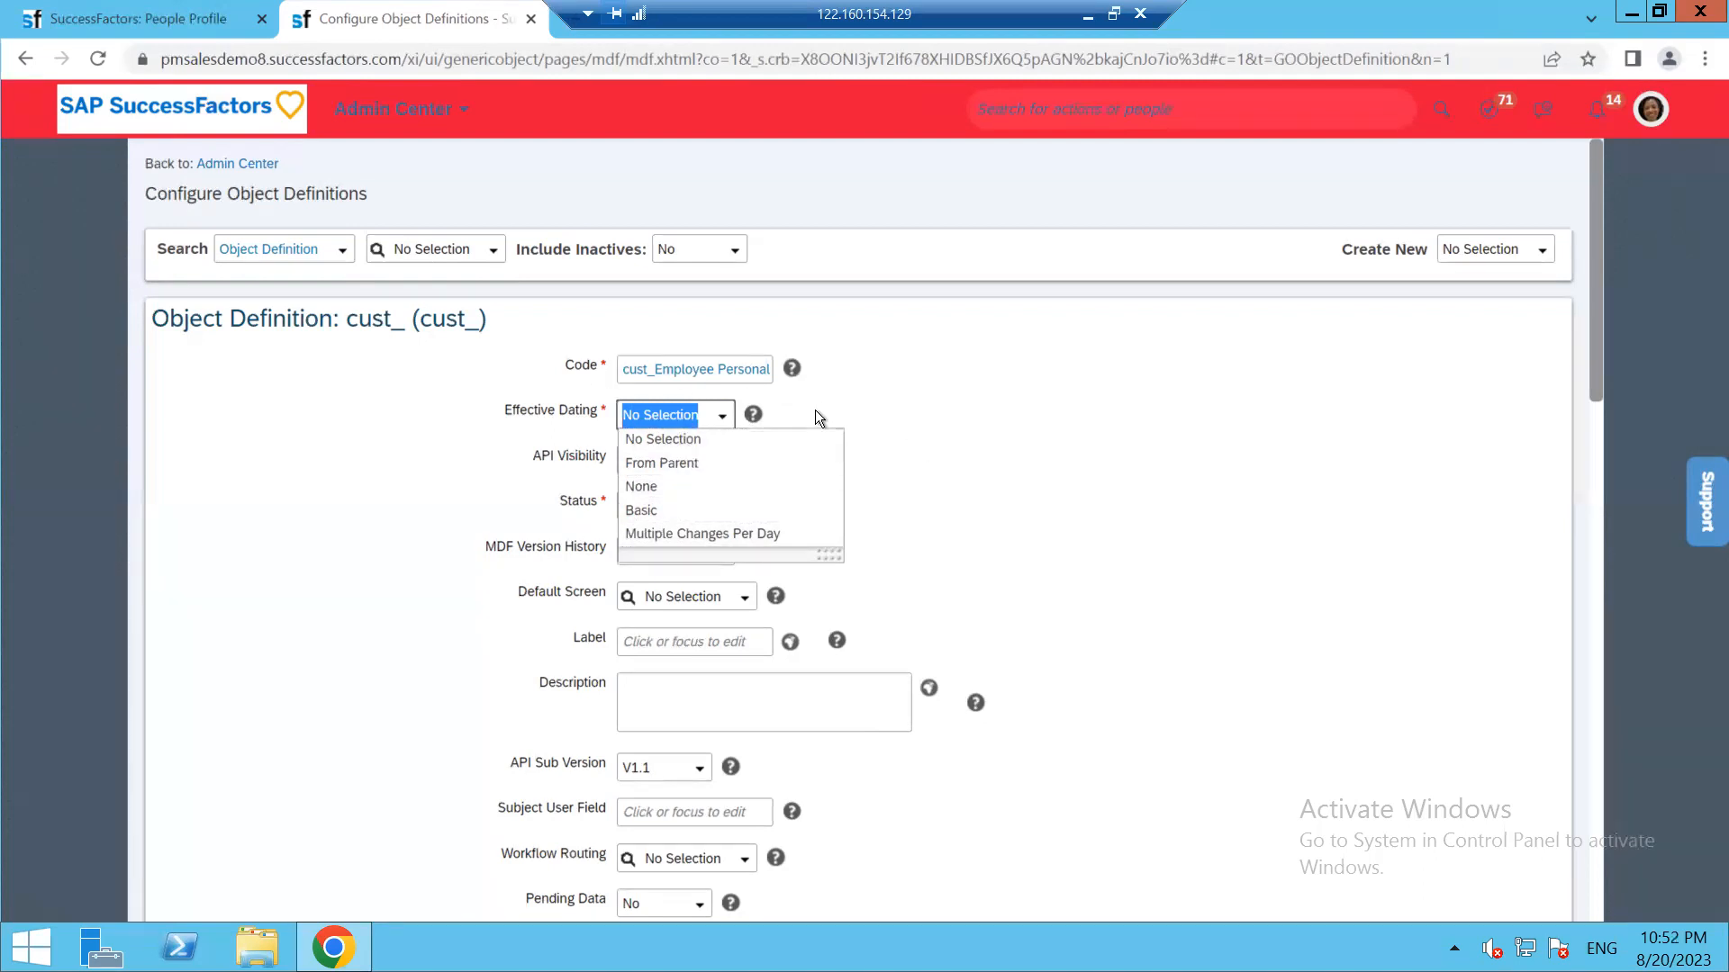
Set Effective Dating to Basic, API Visibility to Editable and MDF Version History to Complete History
click(656, 510)
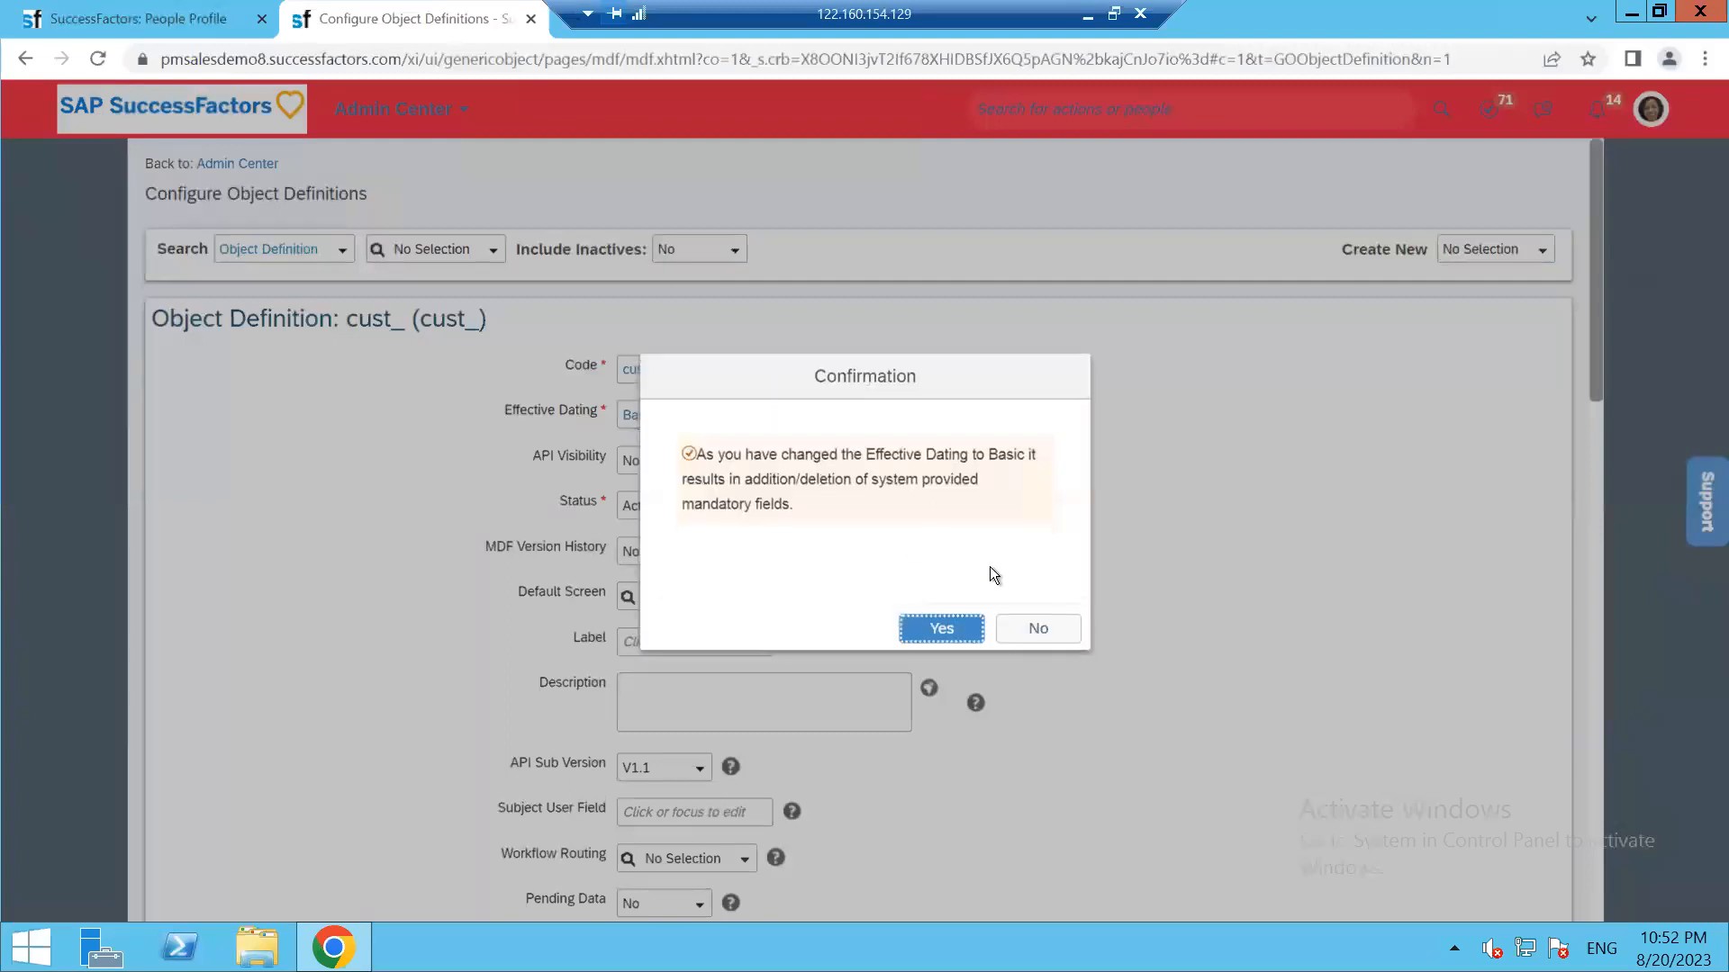
click(900, 629)
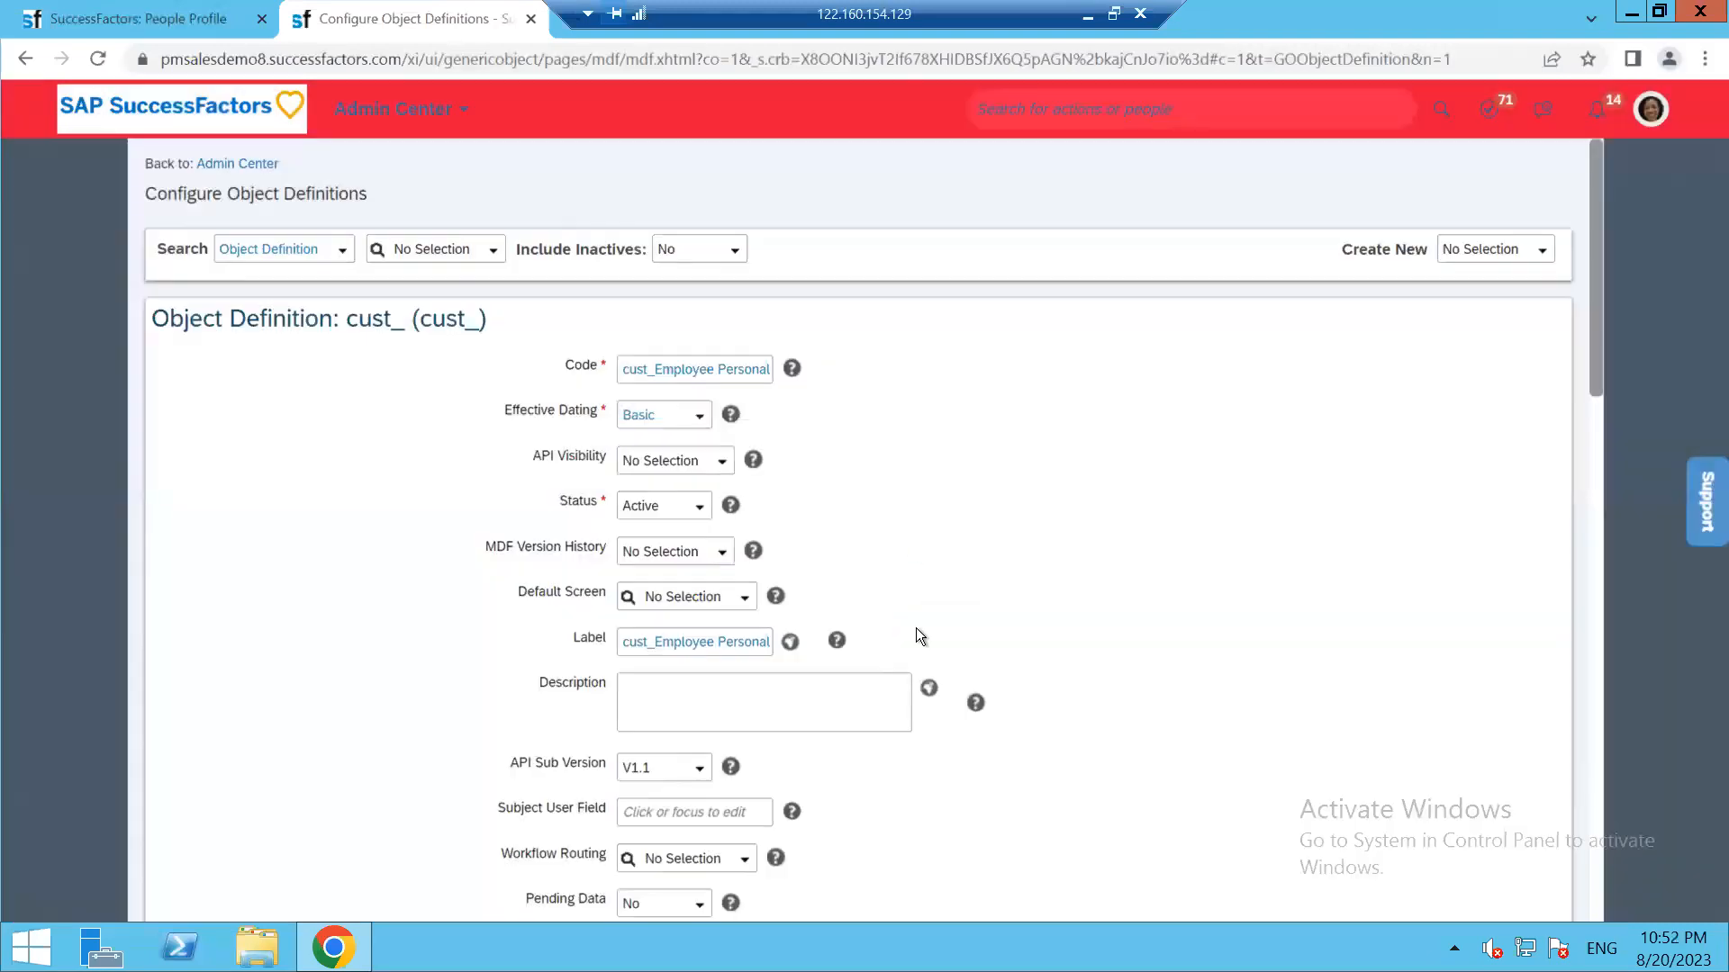
click(721, 462)
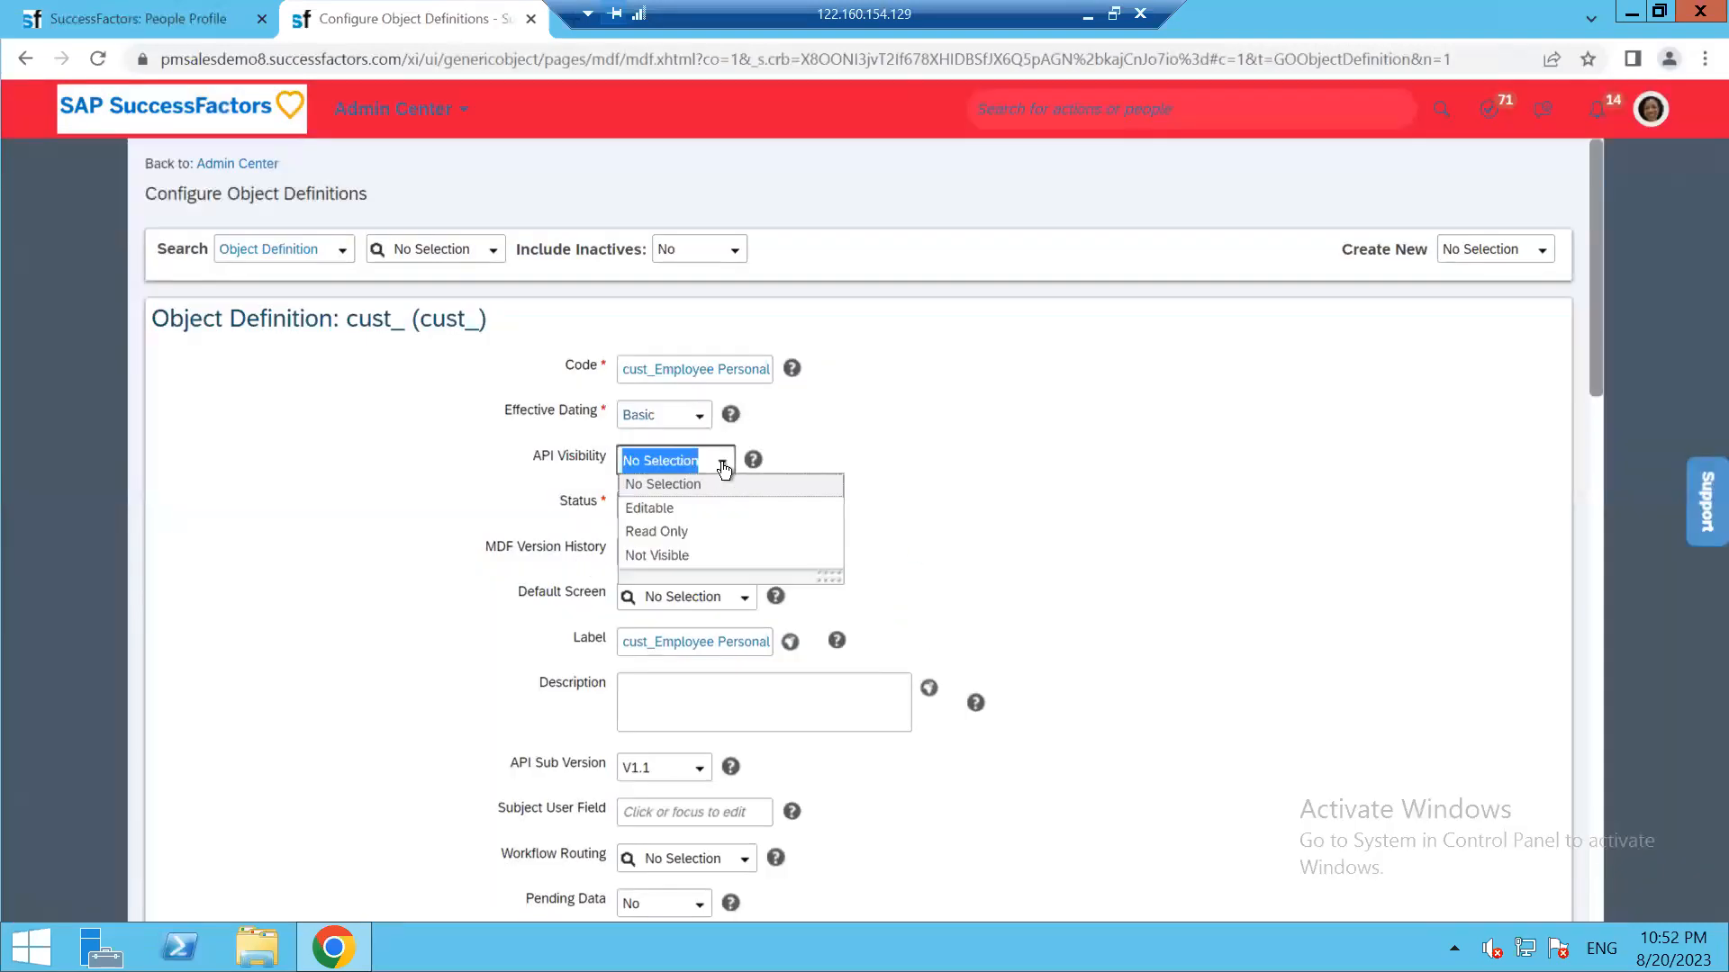
click(706, 509)
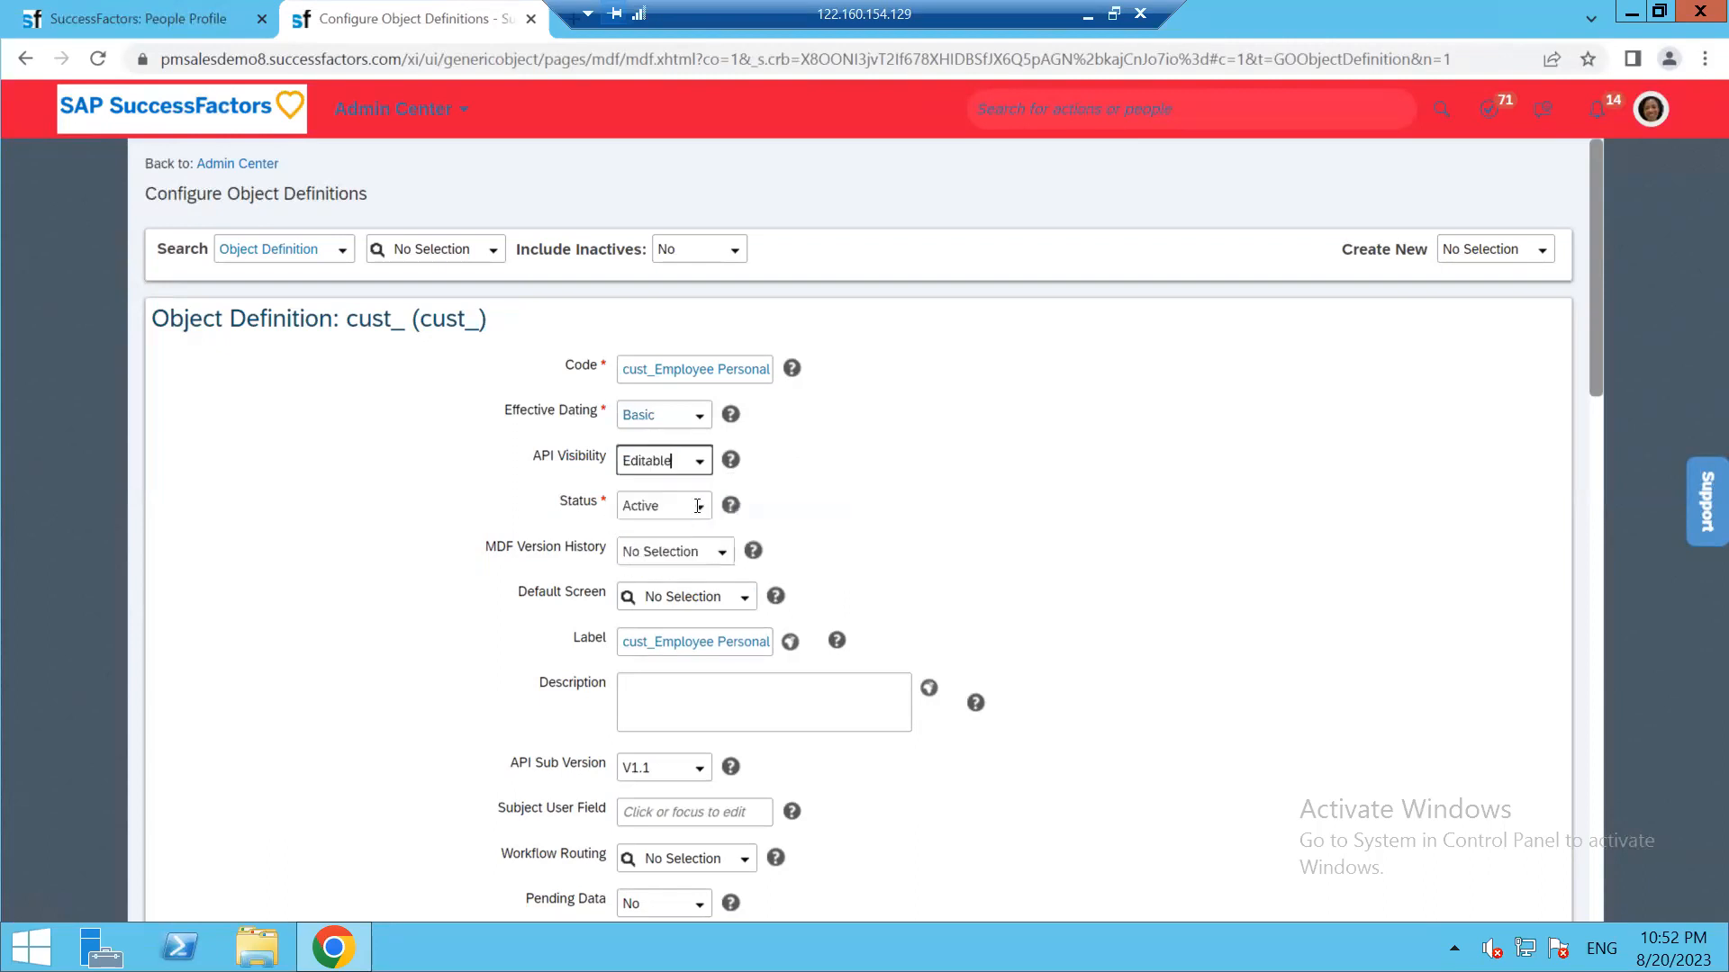
click(721, 553)
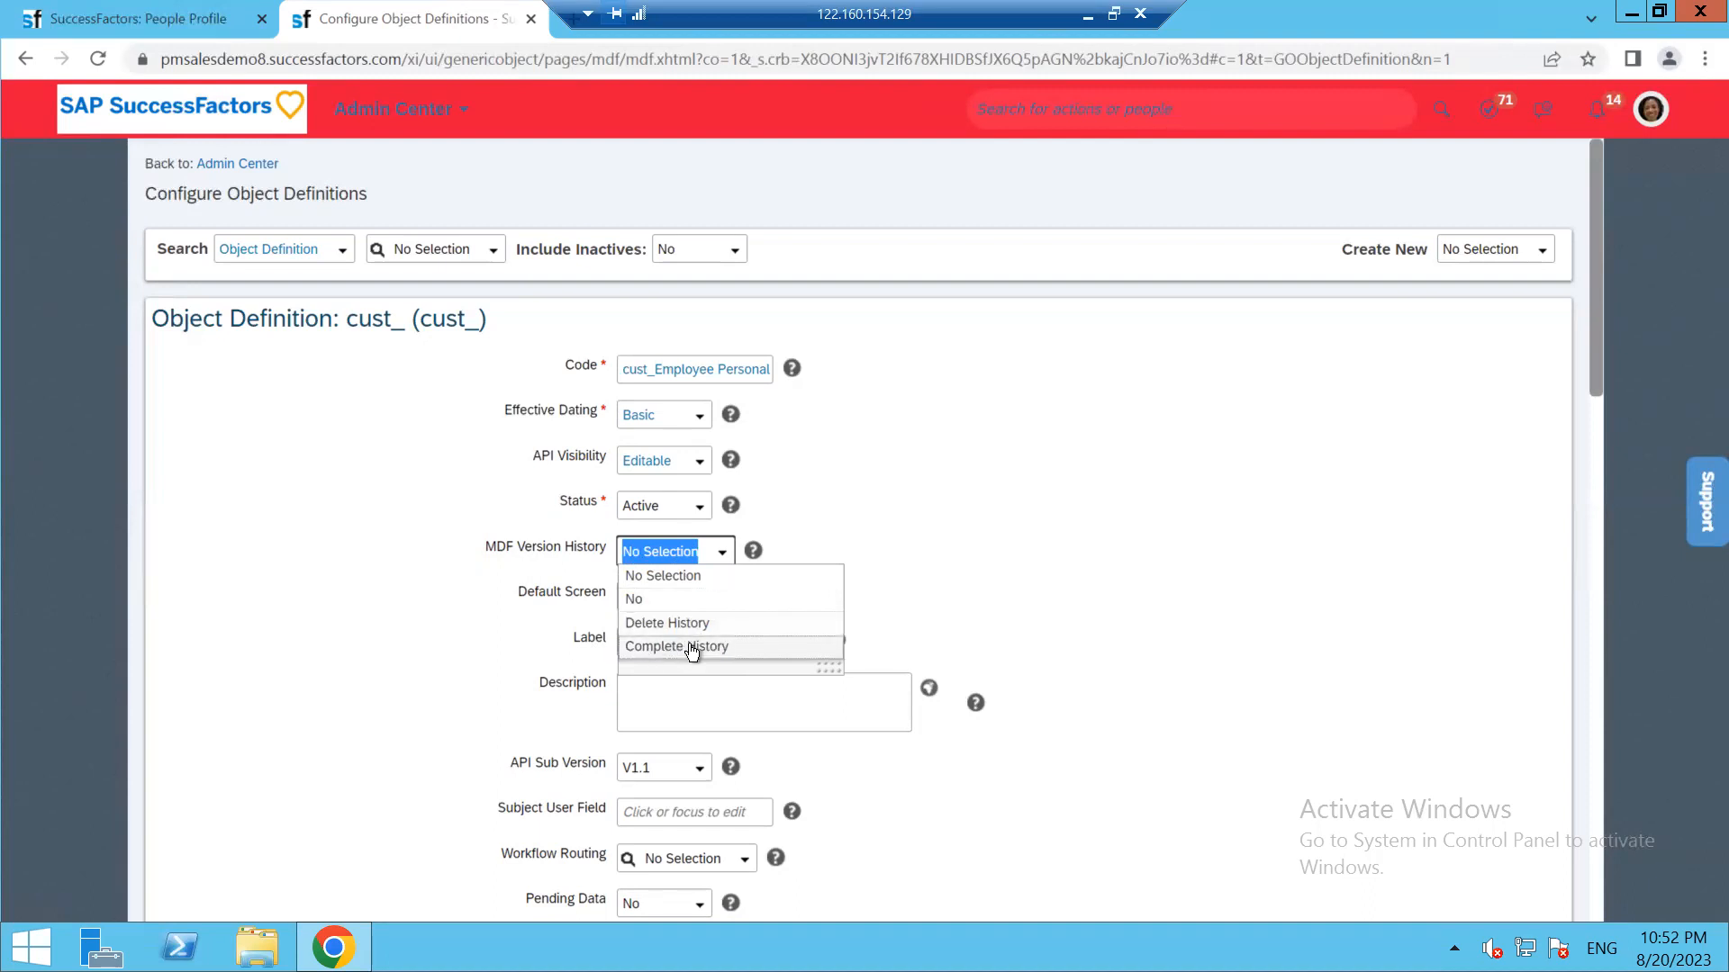
click(655, 648)
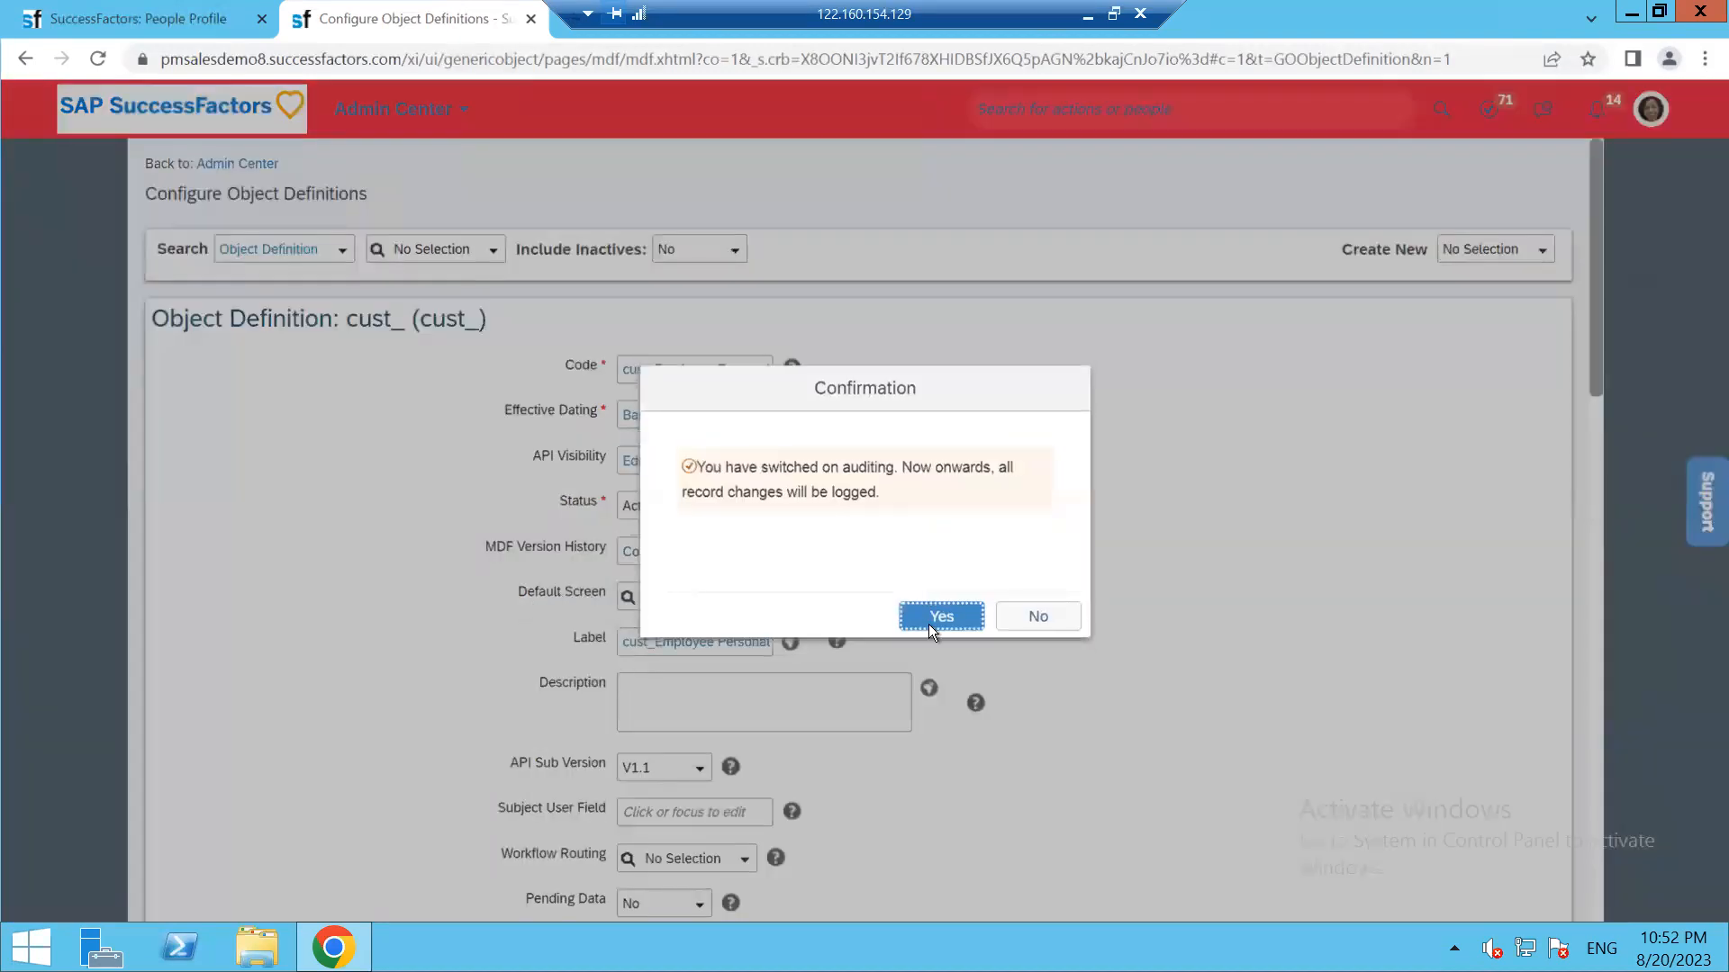
click(927, 624)
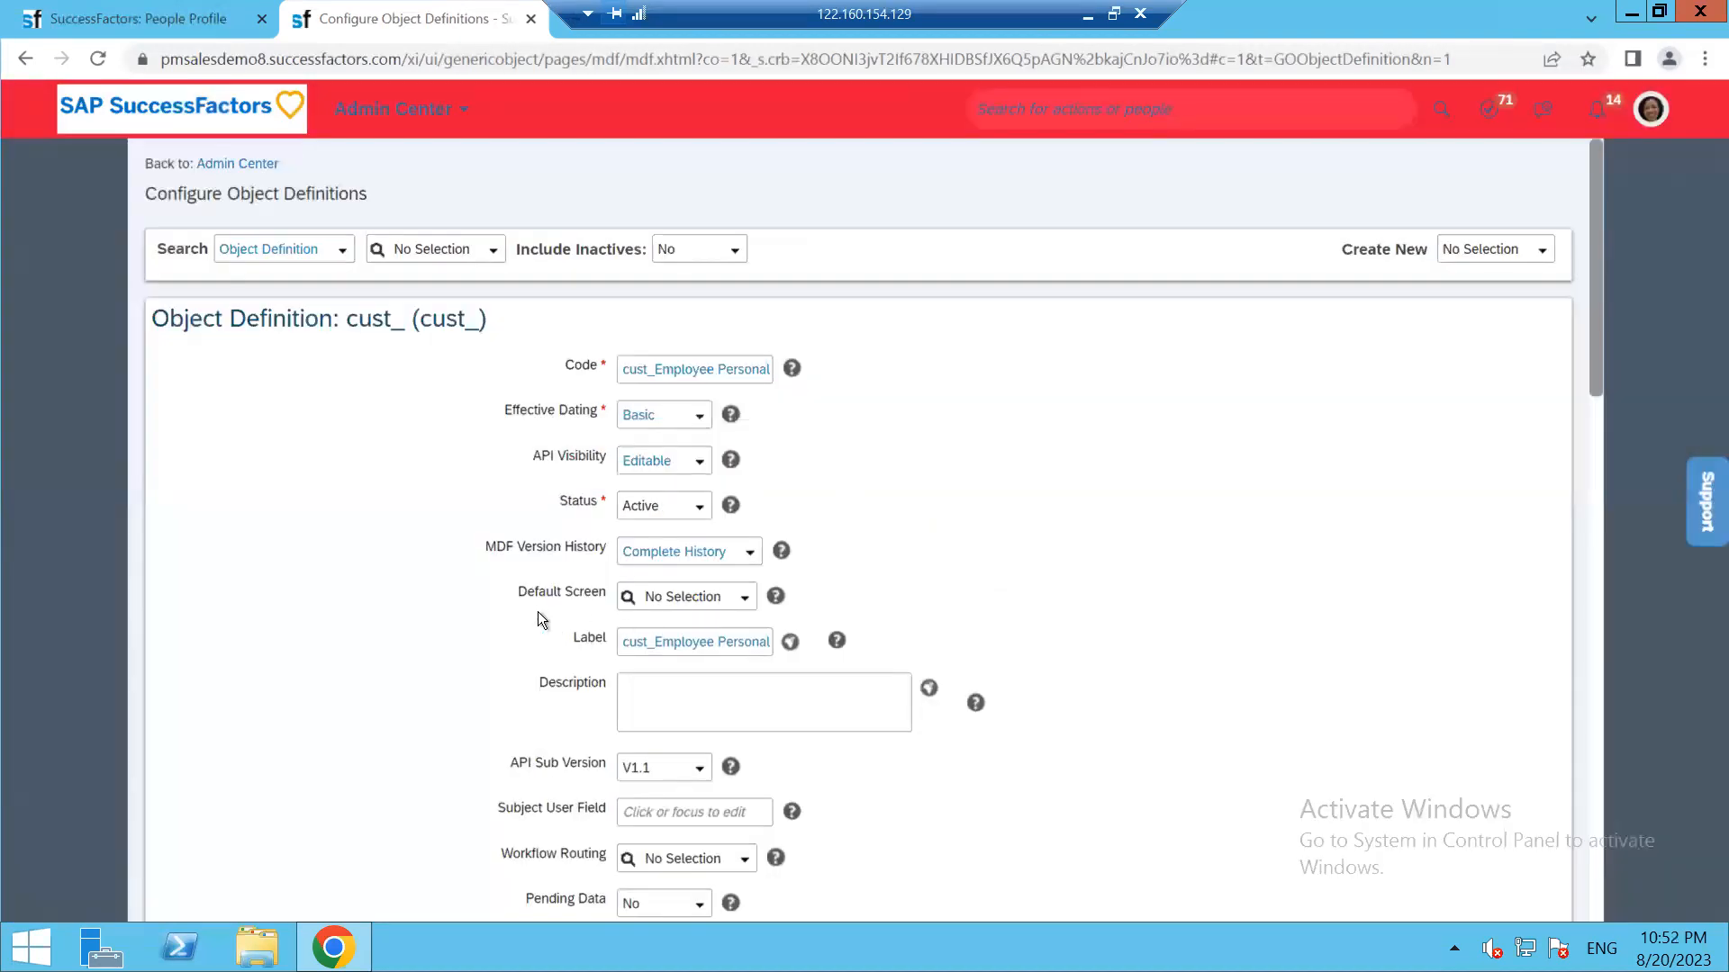
Check the Default Screen options, leaving it at No Selection
click(747, 608)
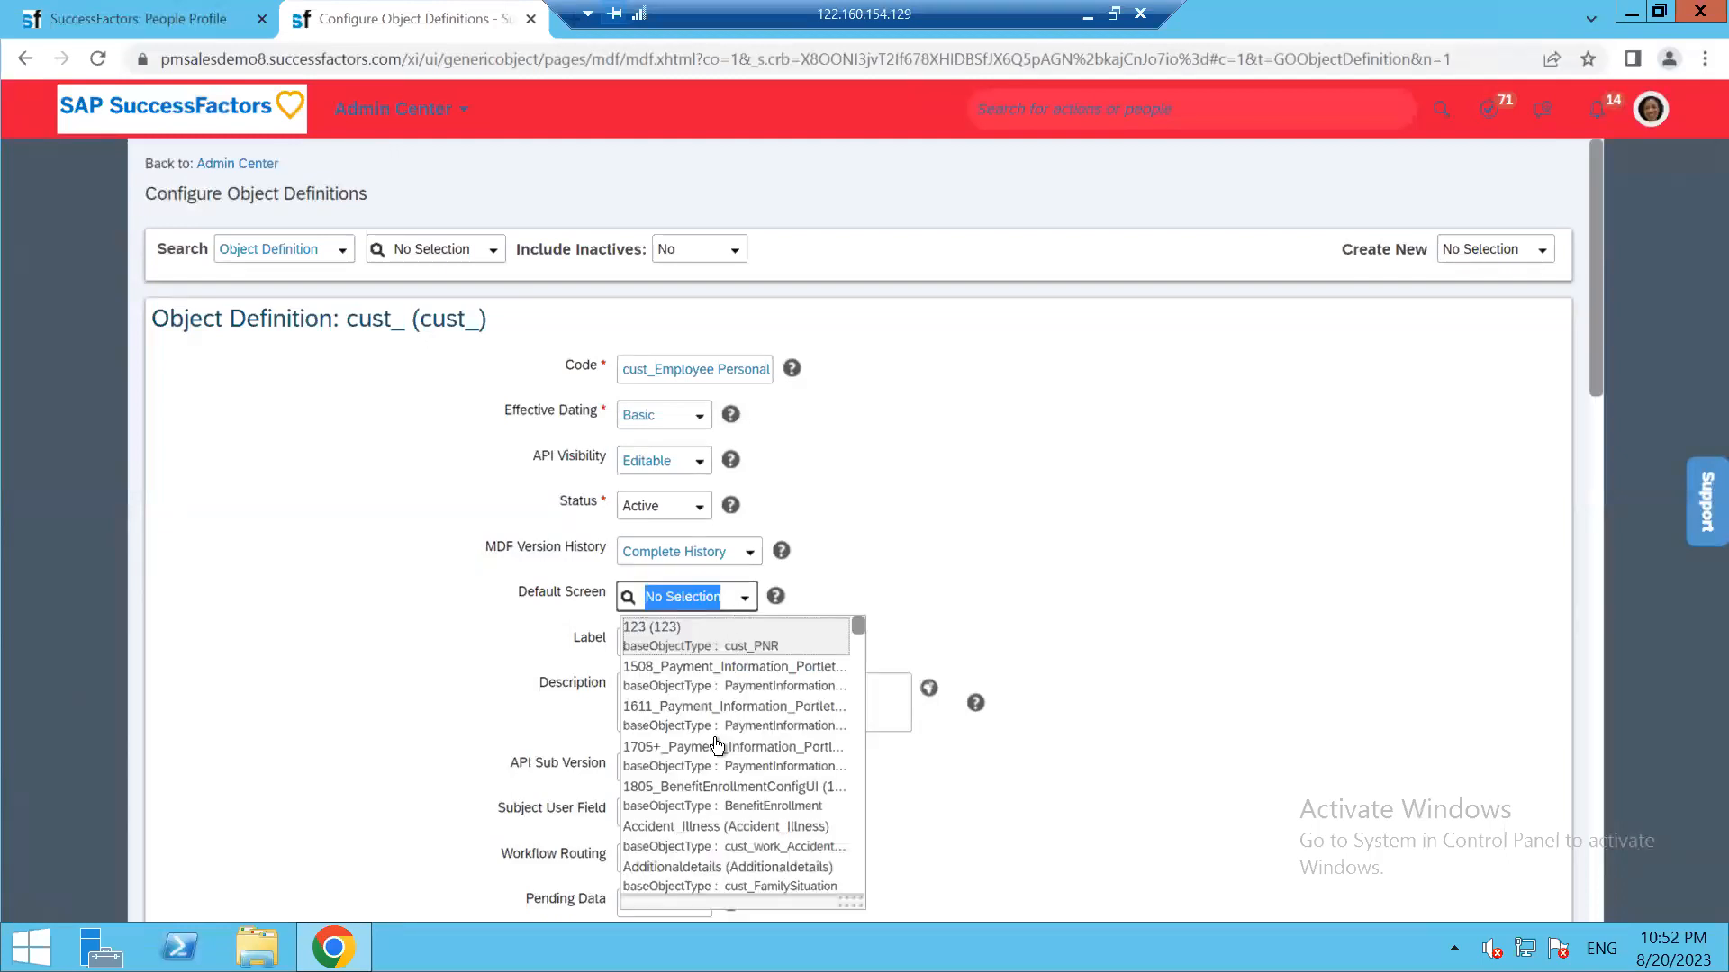
click(589, 541)
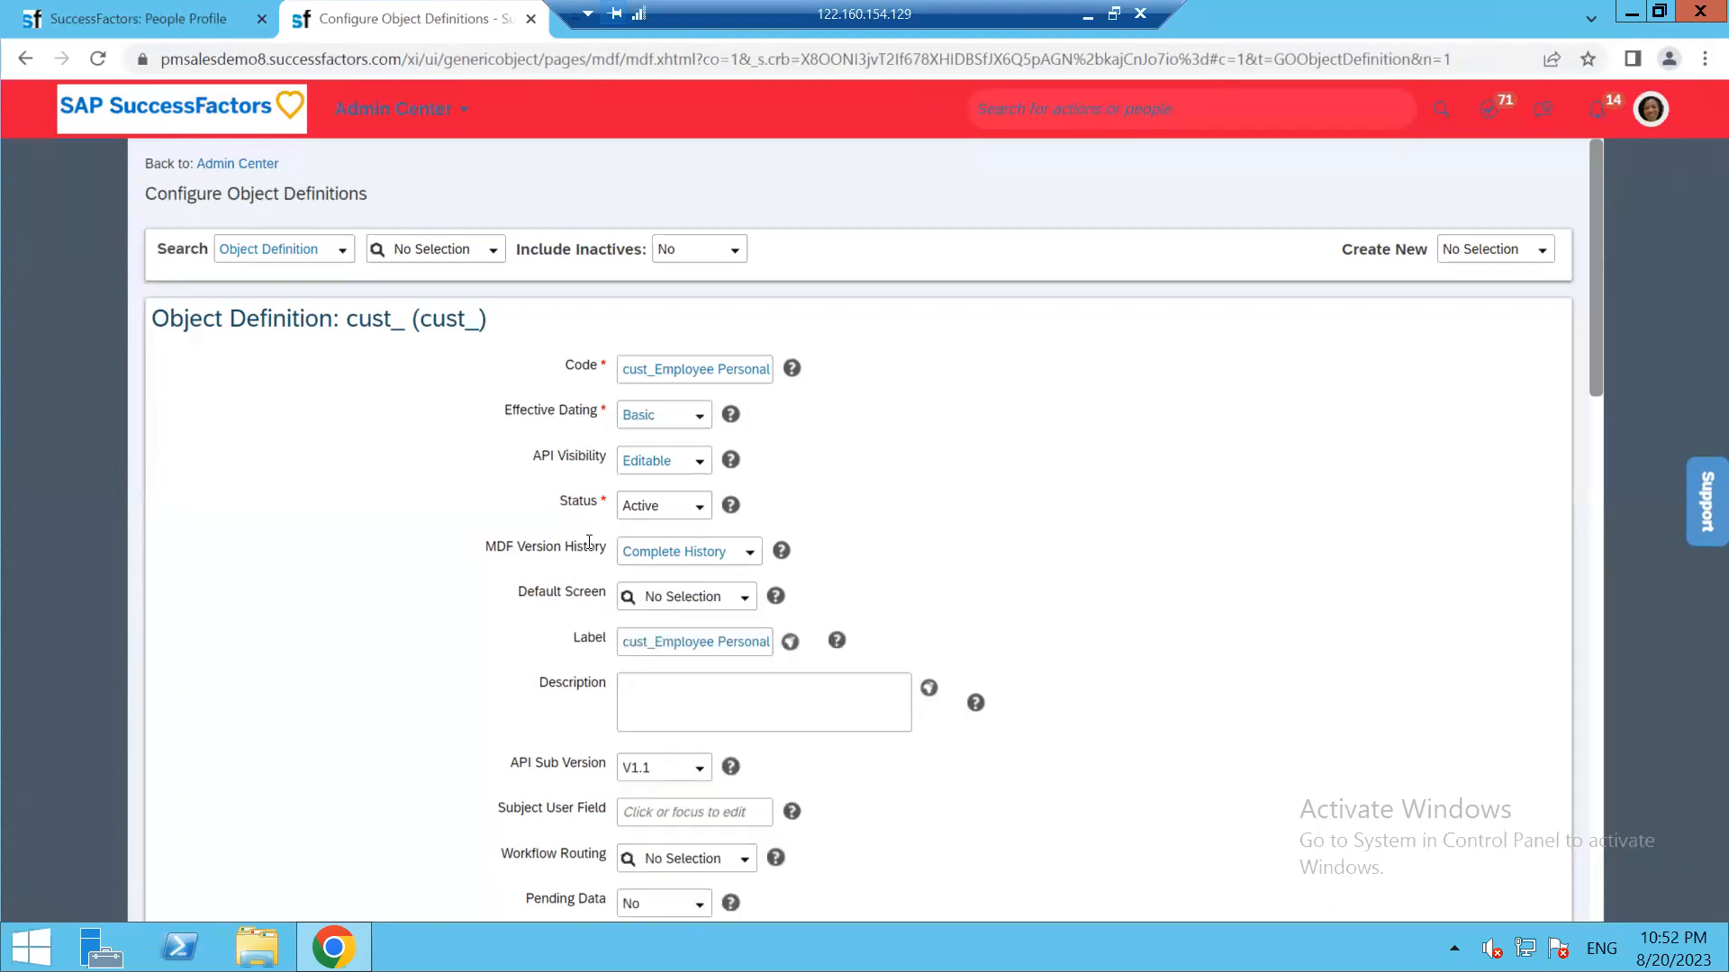
drag(520, 594, 580, 602)
Change the Label to 'My Employee Personal Details' and paste the same text into Description
scroll(1042, 552, down, 1)
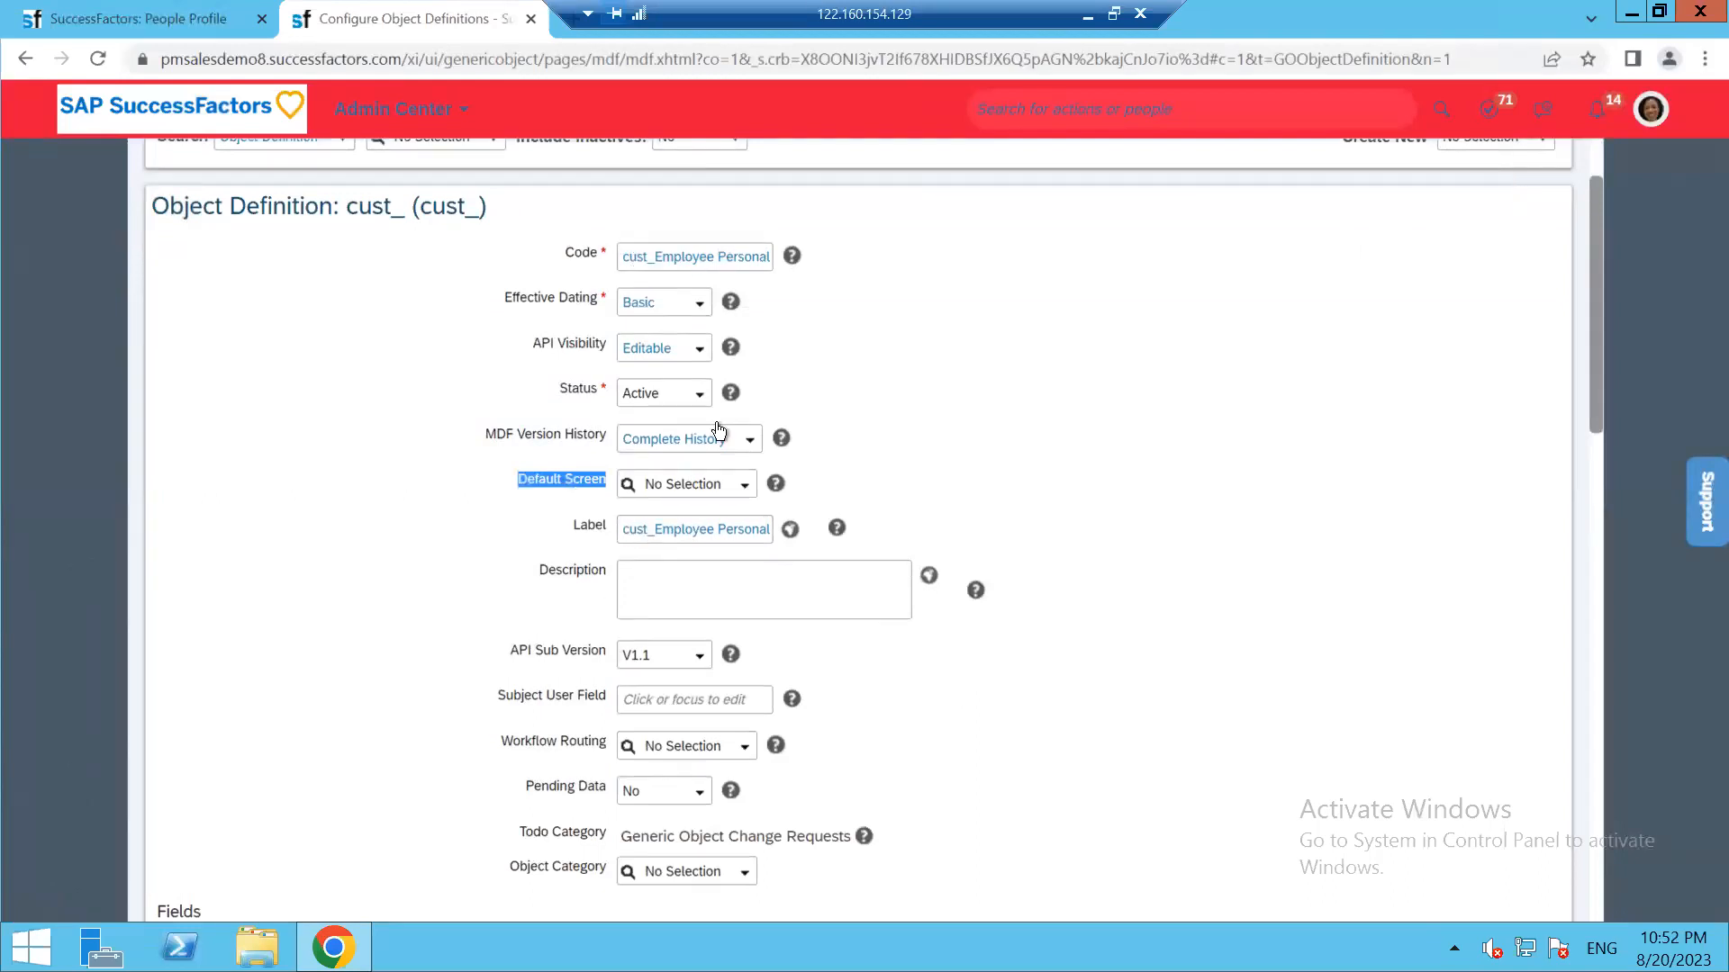
drag(621, 529, 792, 522)
right_click(648, 529)
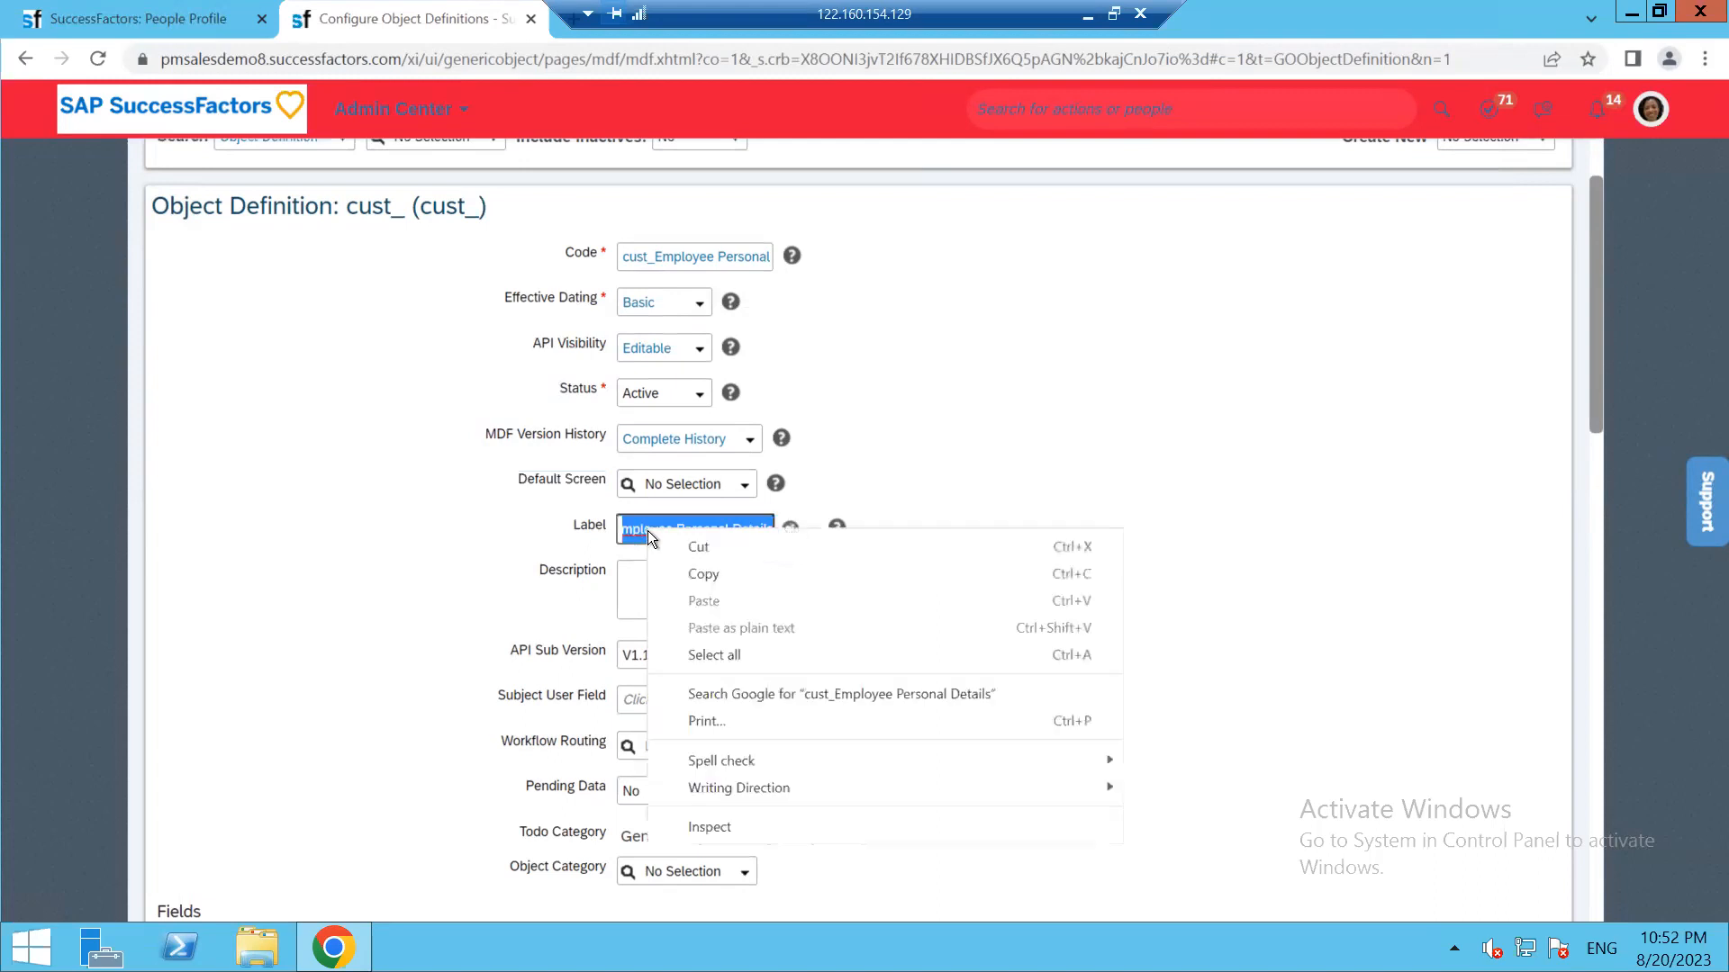
click(693, 534)
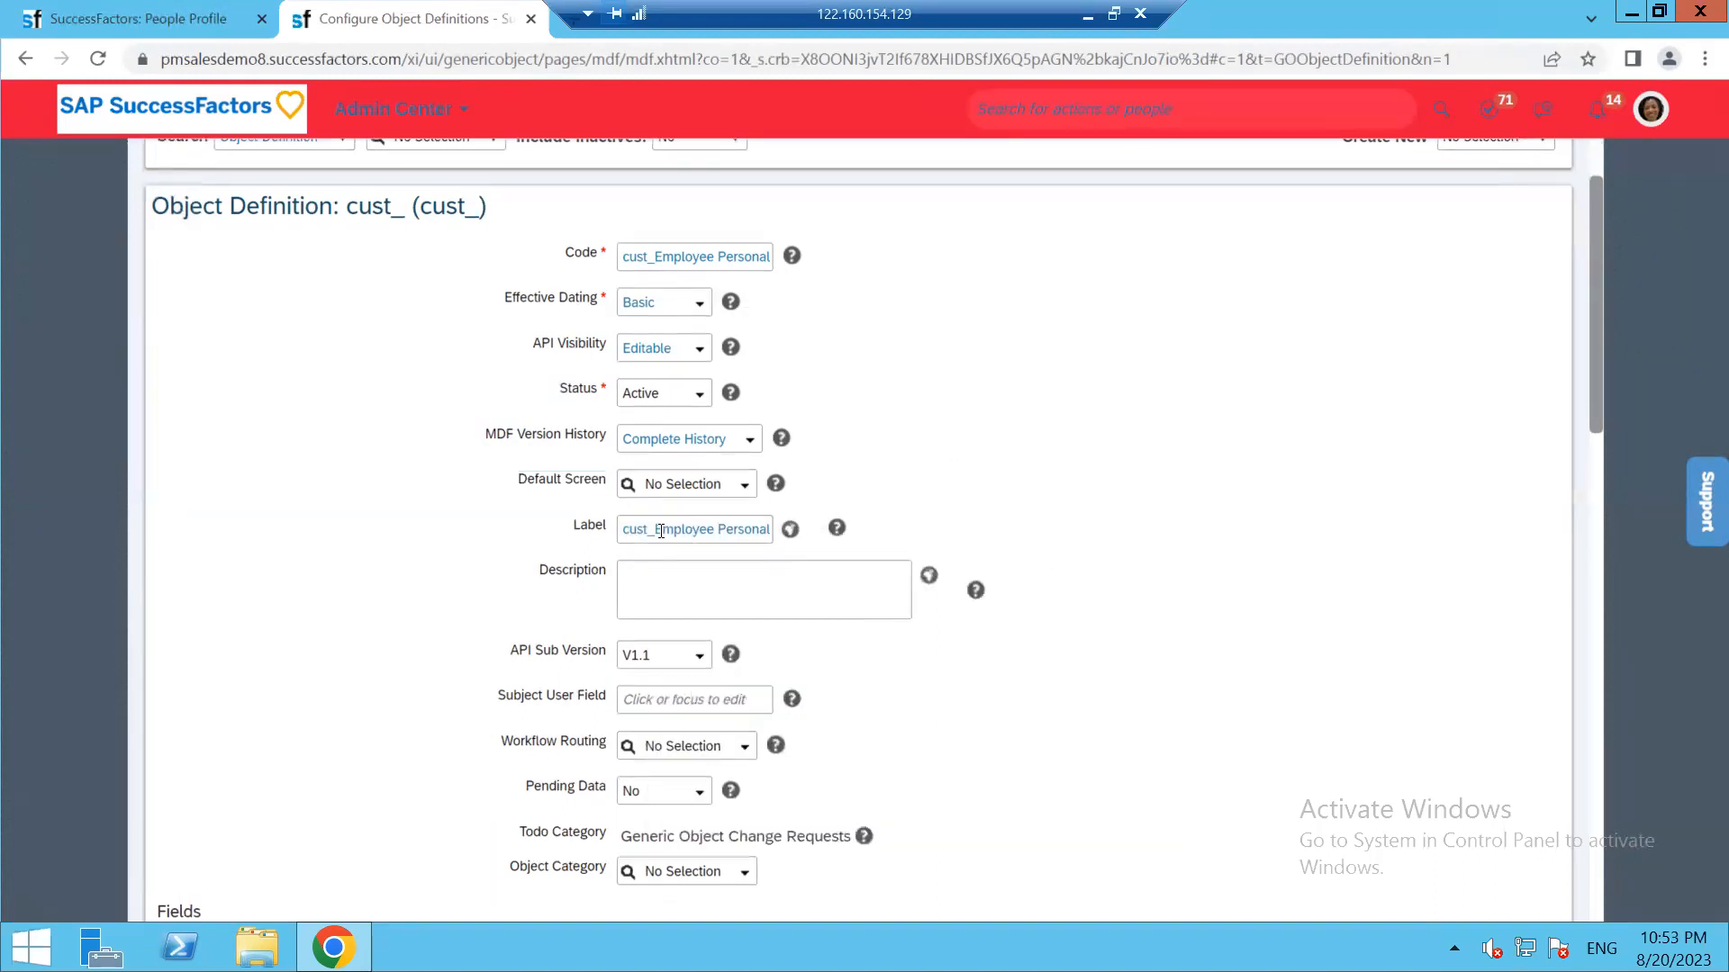
drag(659, 530, 631, 529)
click(662, 527)
key(BackSpace)
key(BackSpace)
key(BackSpace)
key(BackSpace)
key(BackSpace)
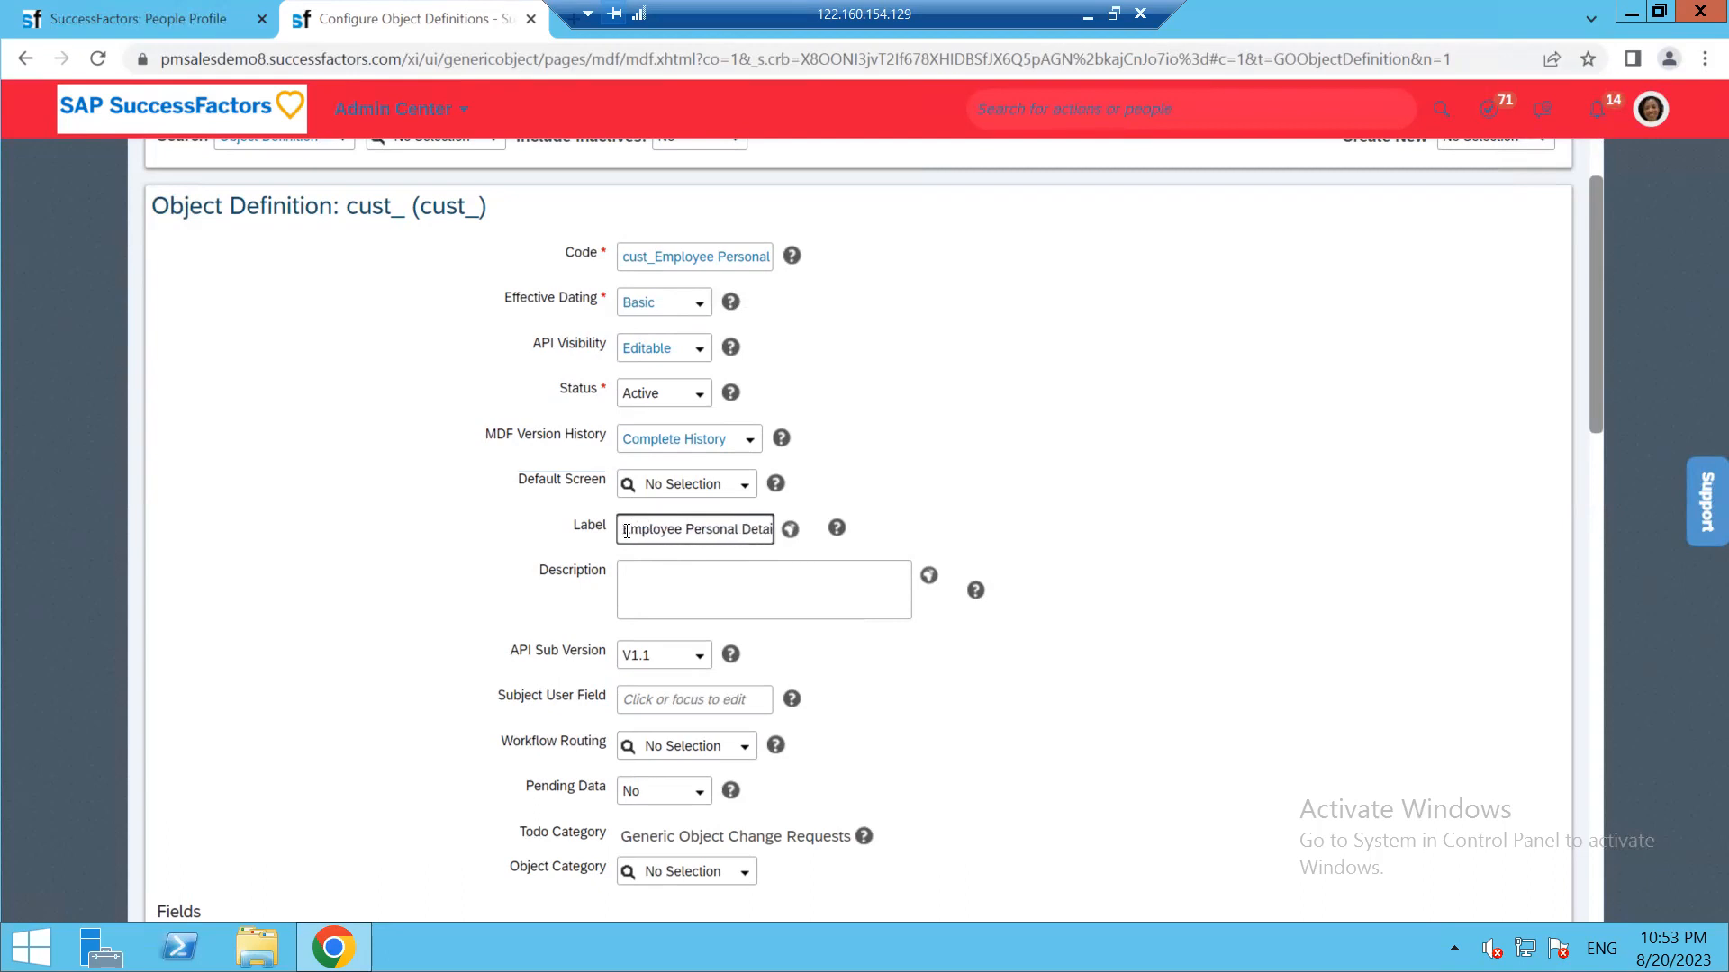
text(My)
drag(619, 527, 829, 533)
key(ctrl+c)
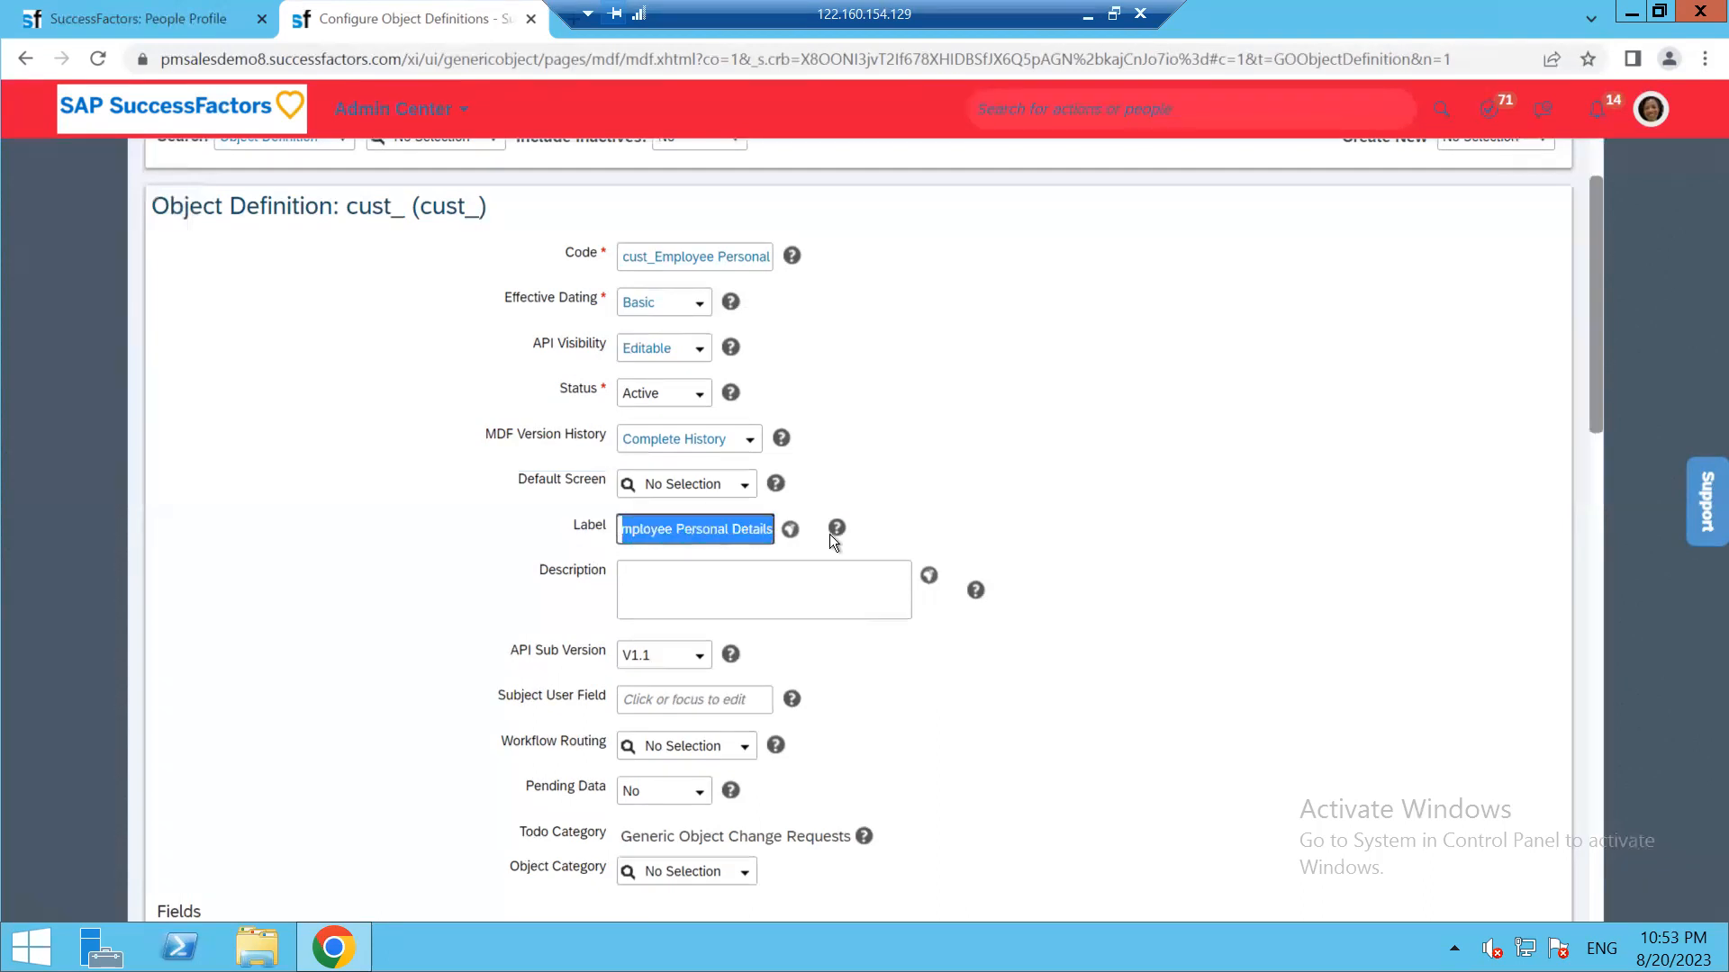
click(691, 585)
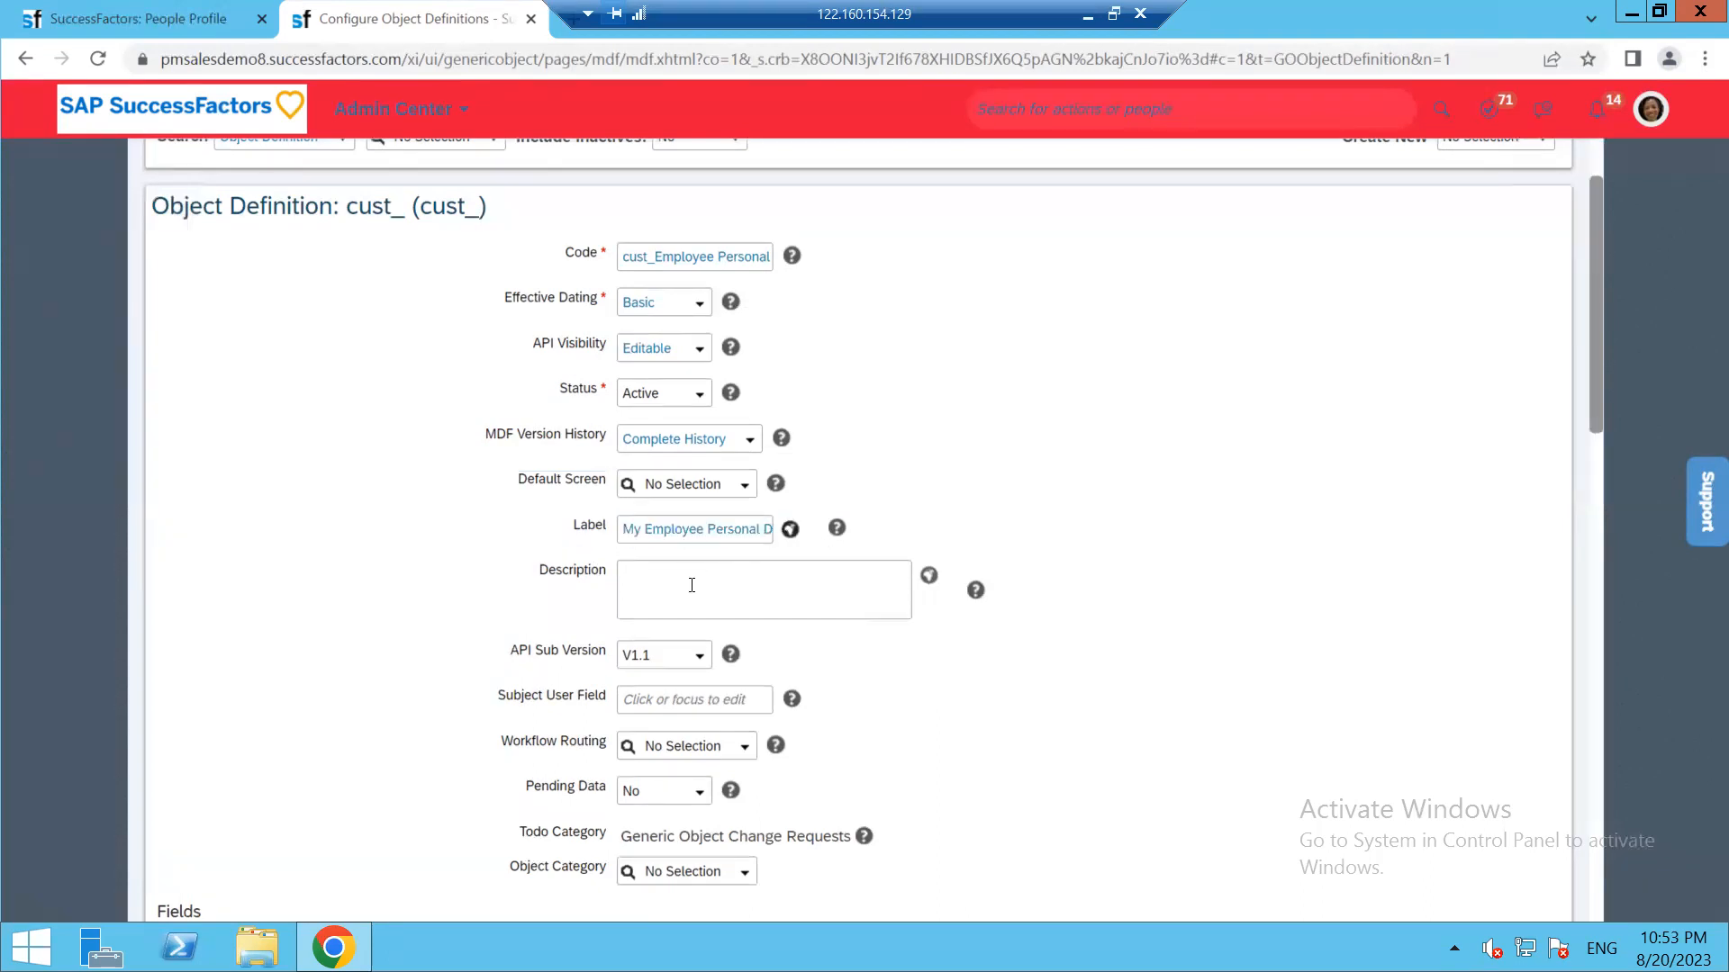
key(ctrl+v)
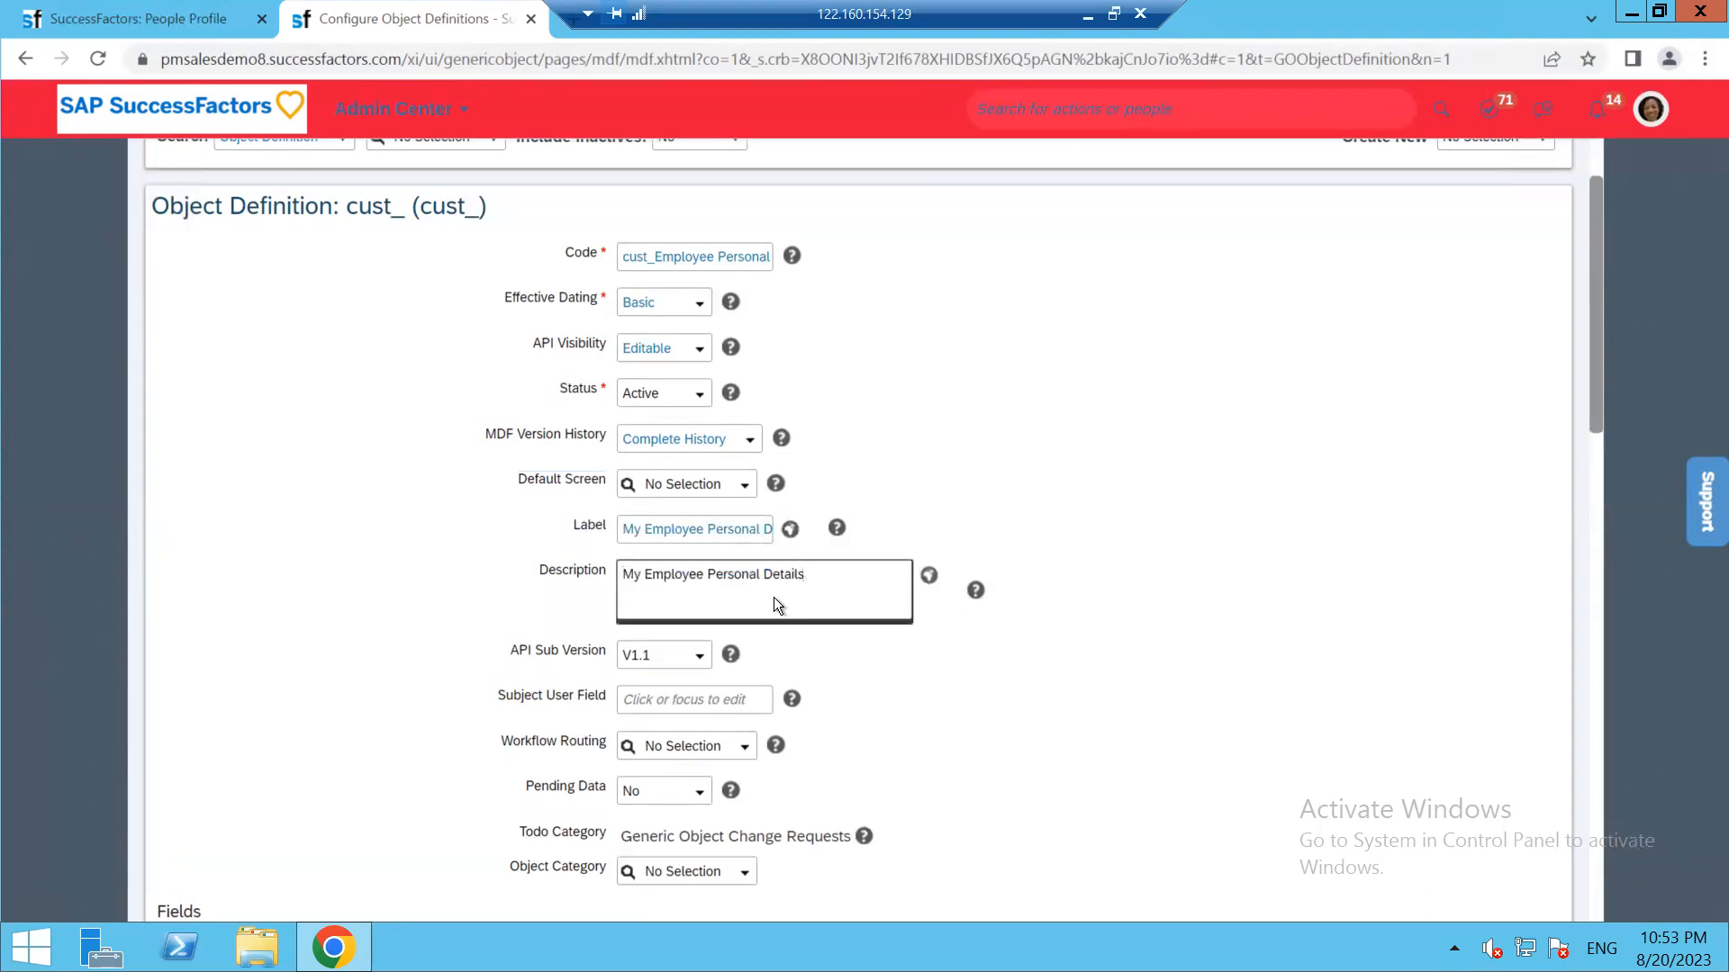
click(575, 640)
Review API Sub Version (V1.1), Workflow Routing, Pending Data (No) and Object Category without changing them
scroll(576, 640, down, 1)
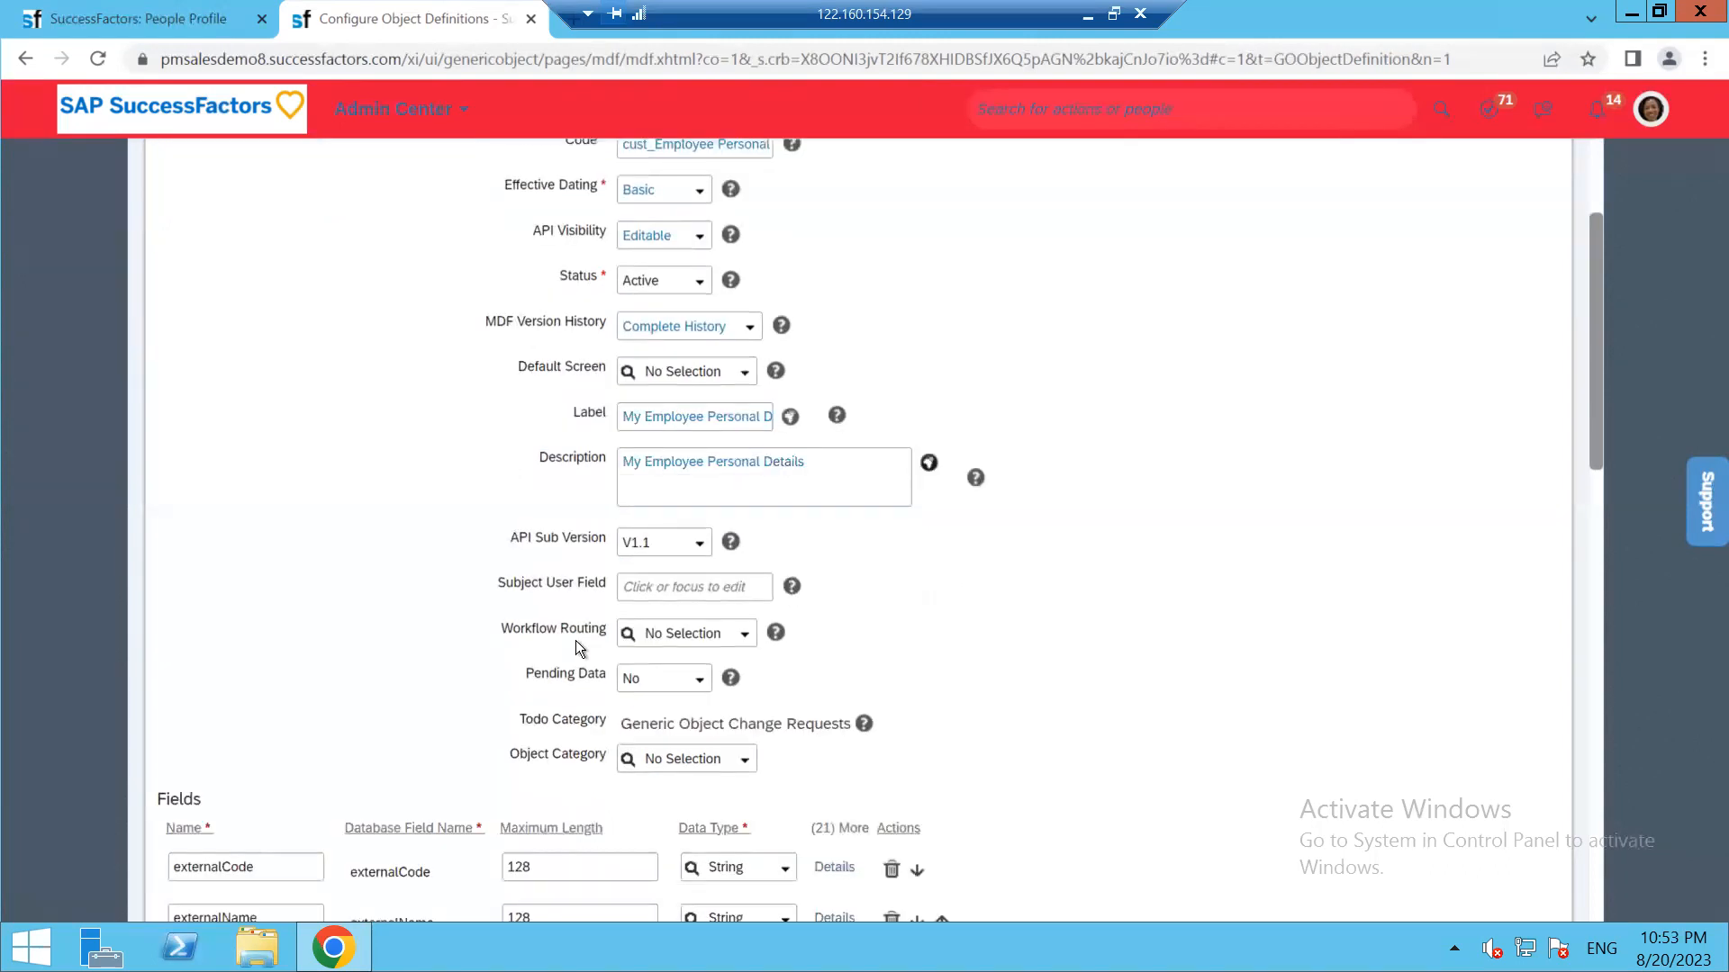
click(699, 545)
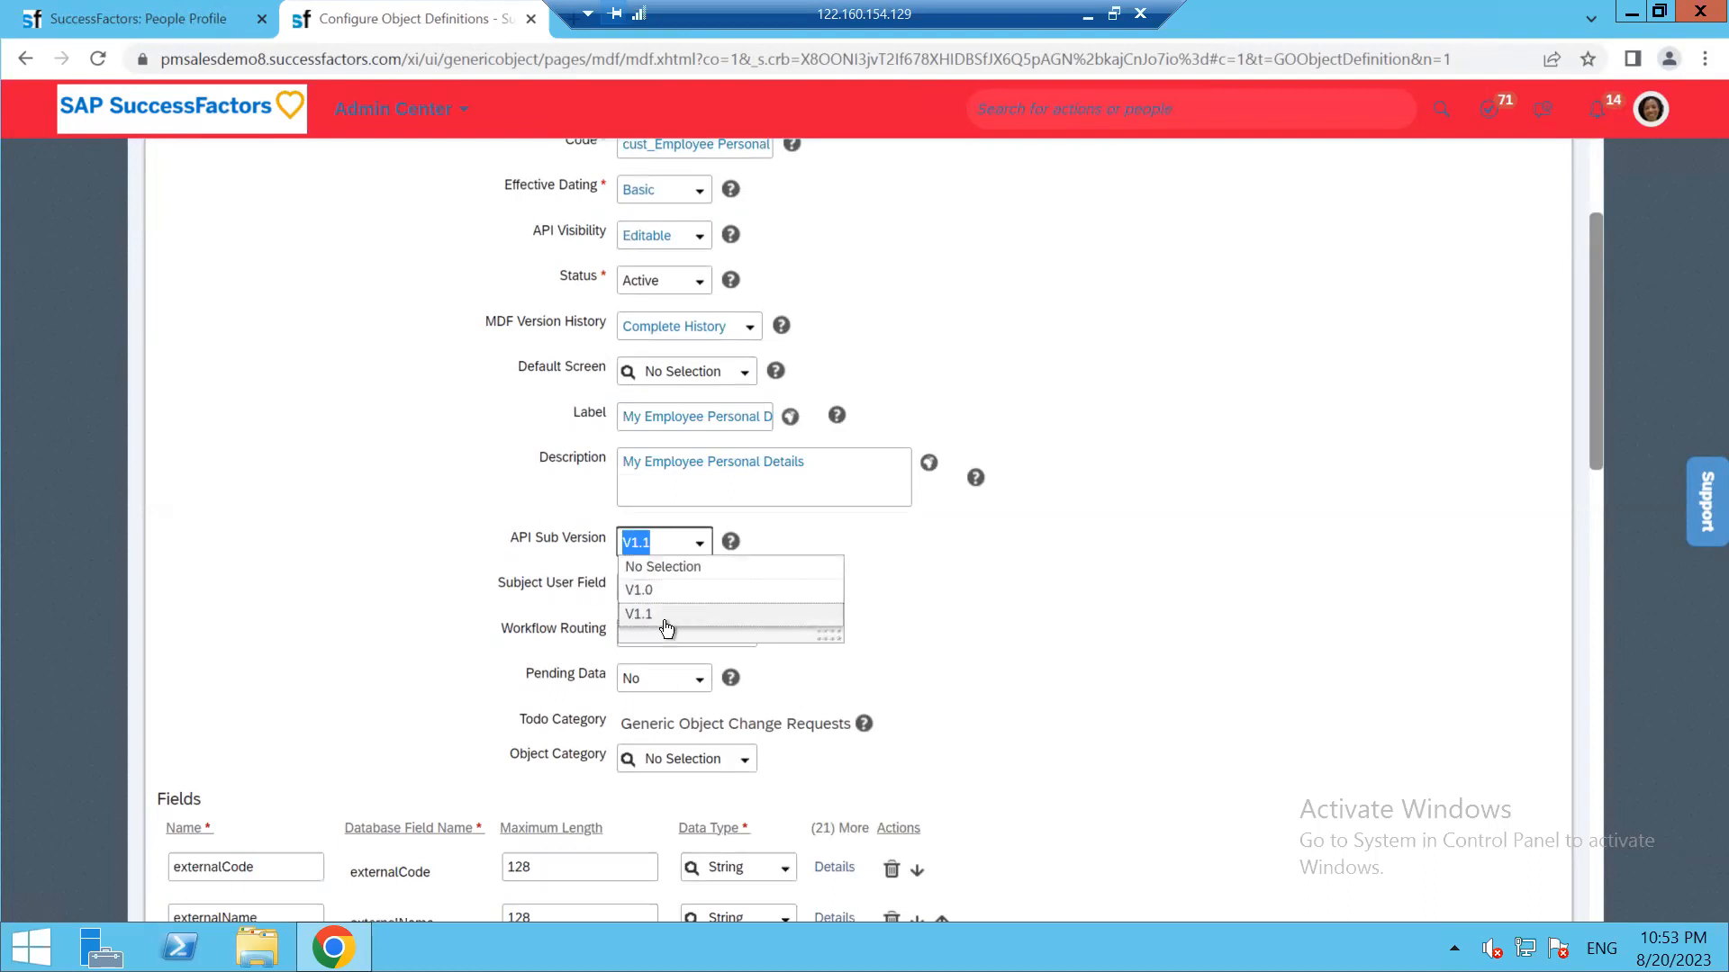
click(484, 657)
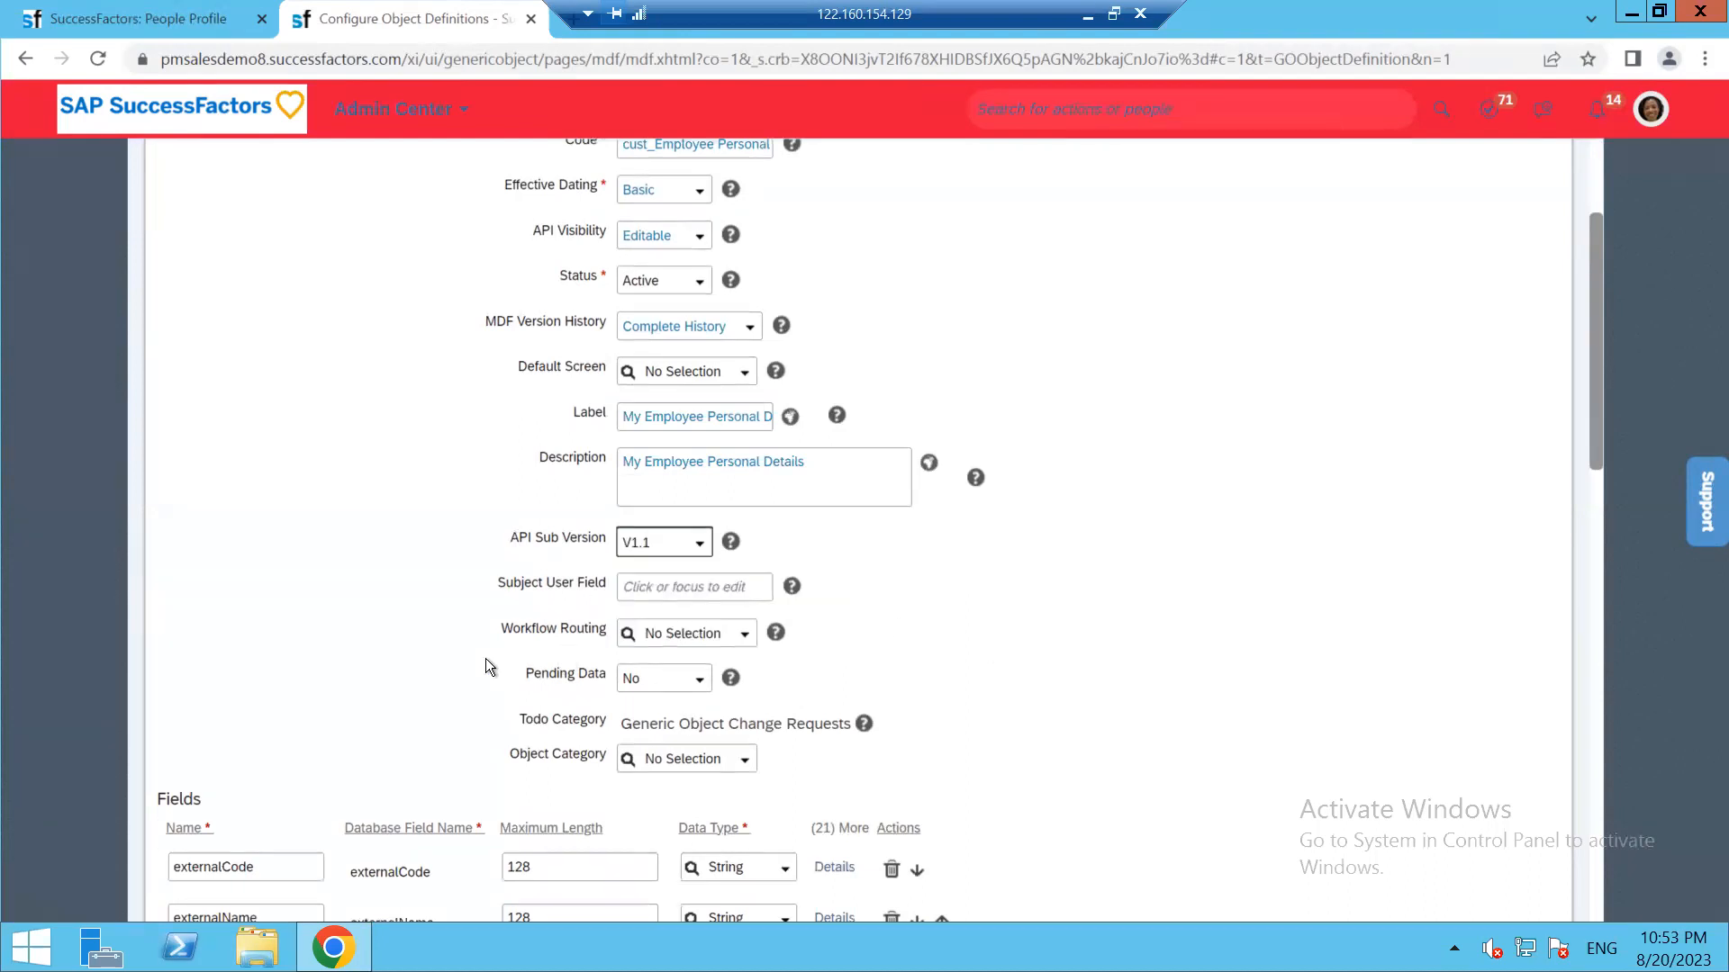
click(744, 641)
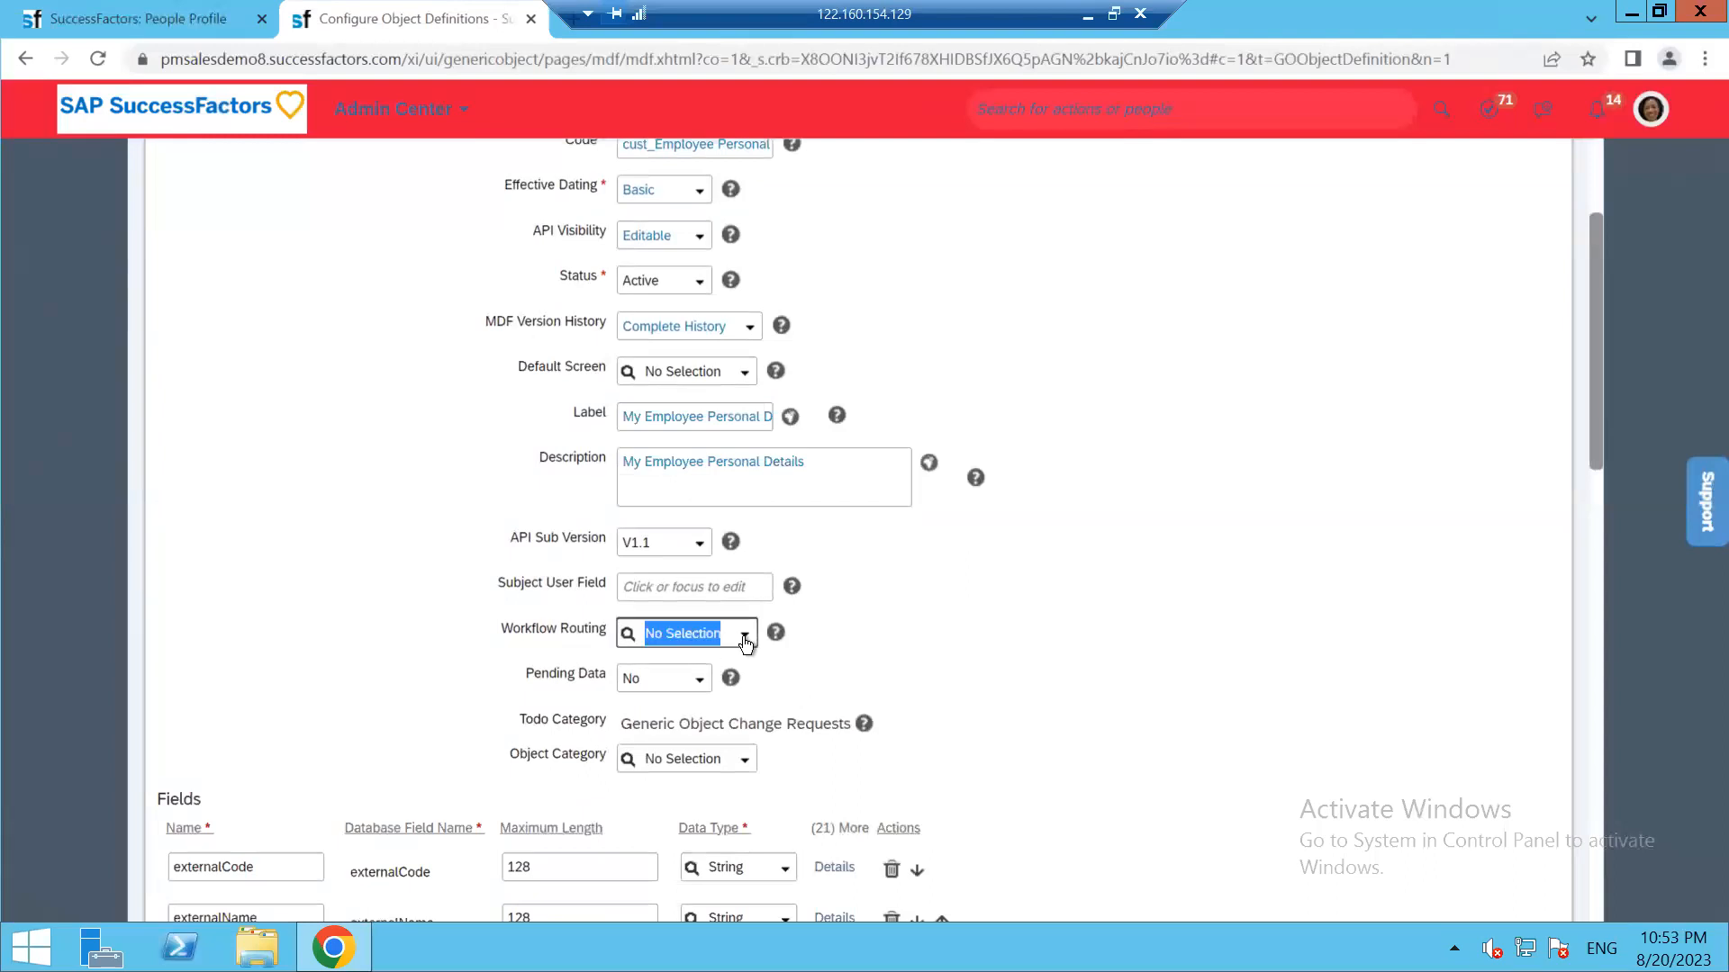
click(745, 641)
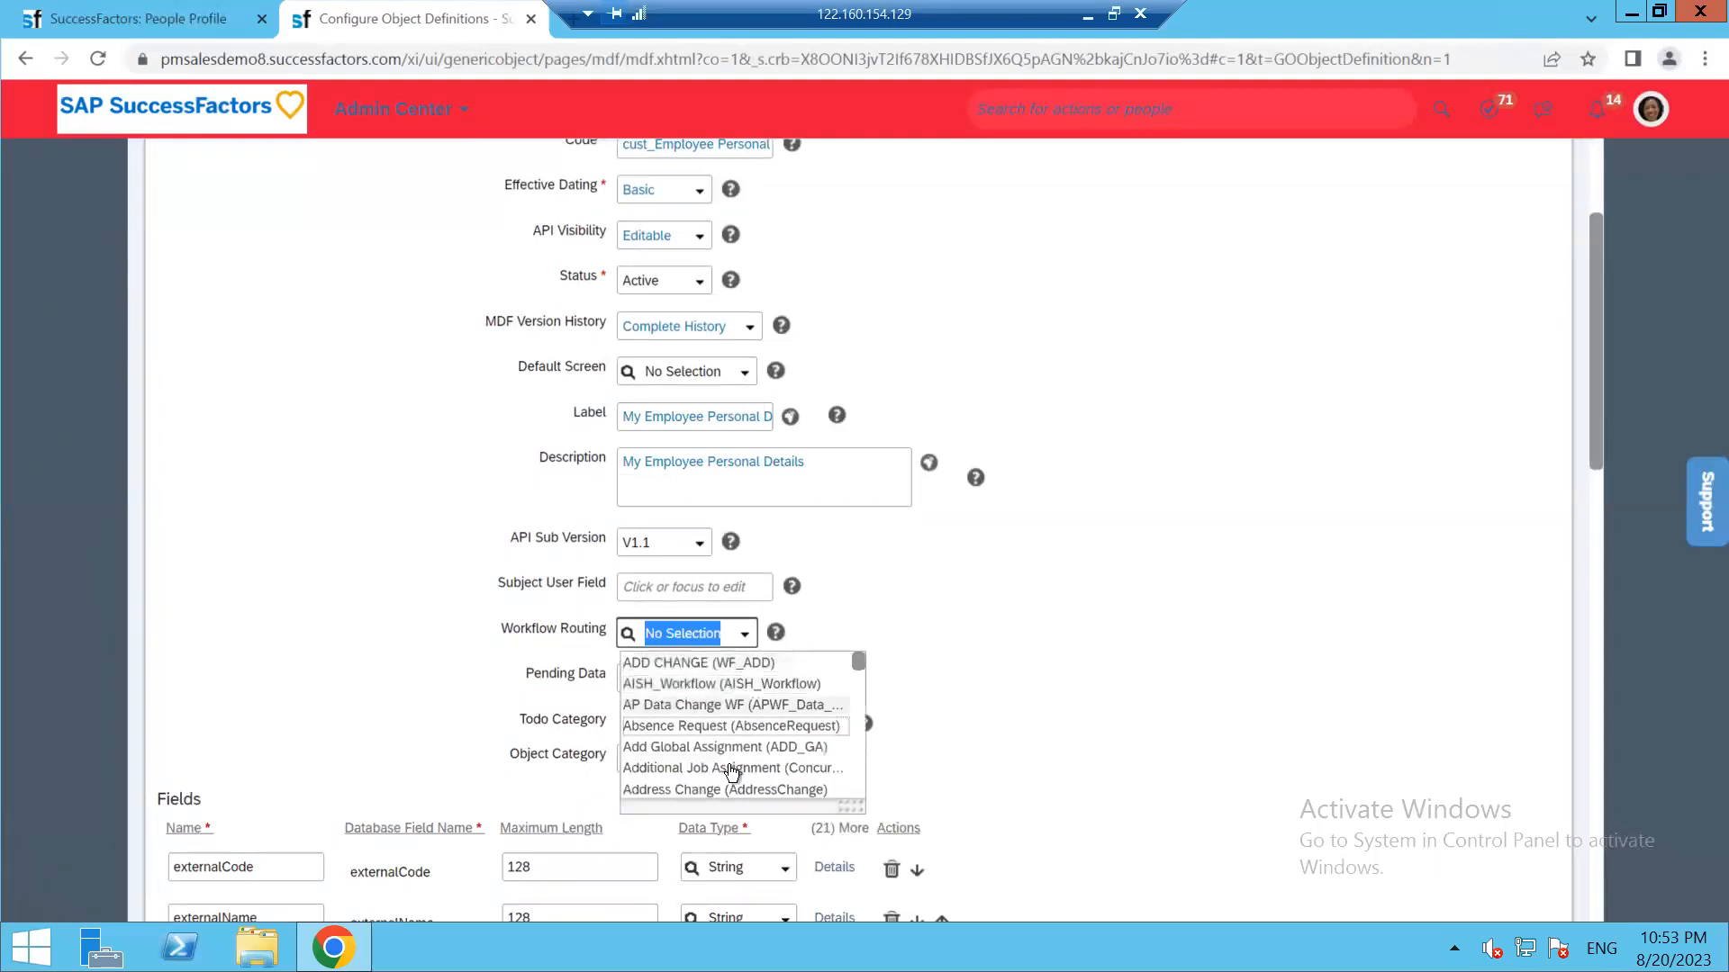
click(926, 629)
scroll(888, 619, down, 3)
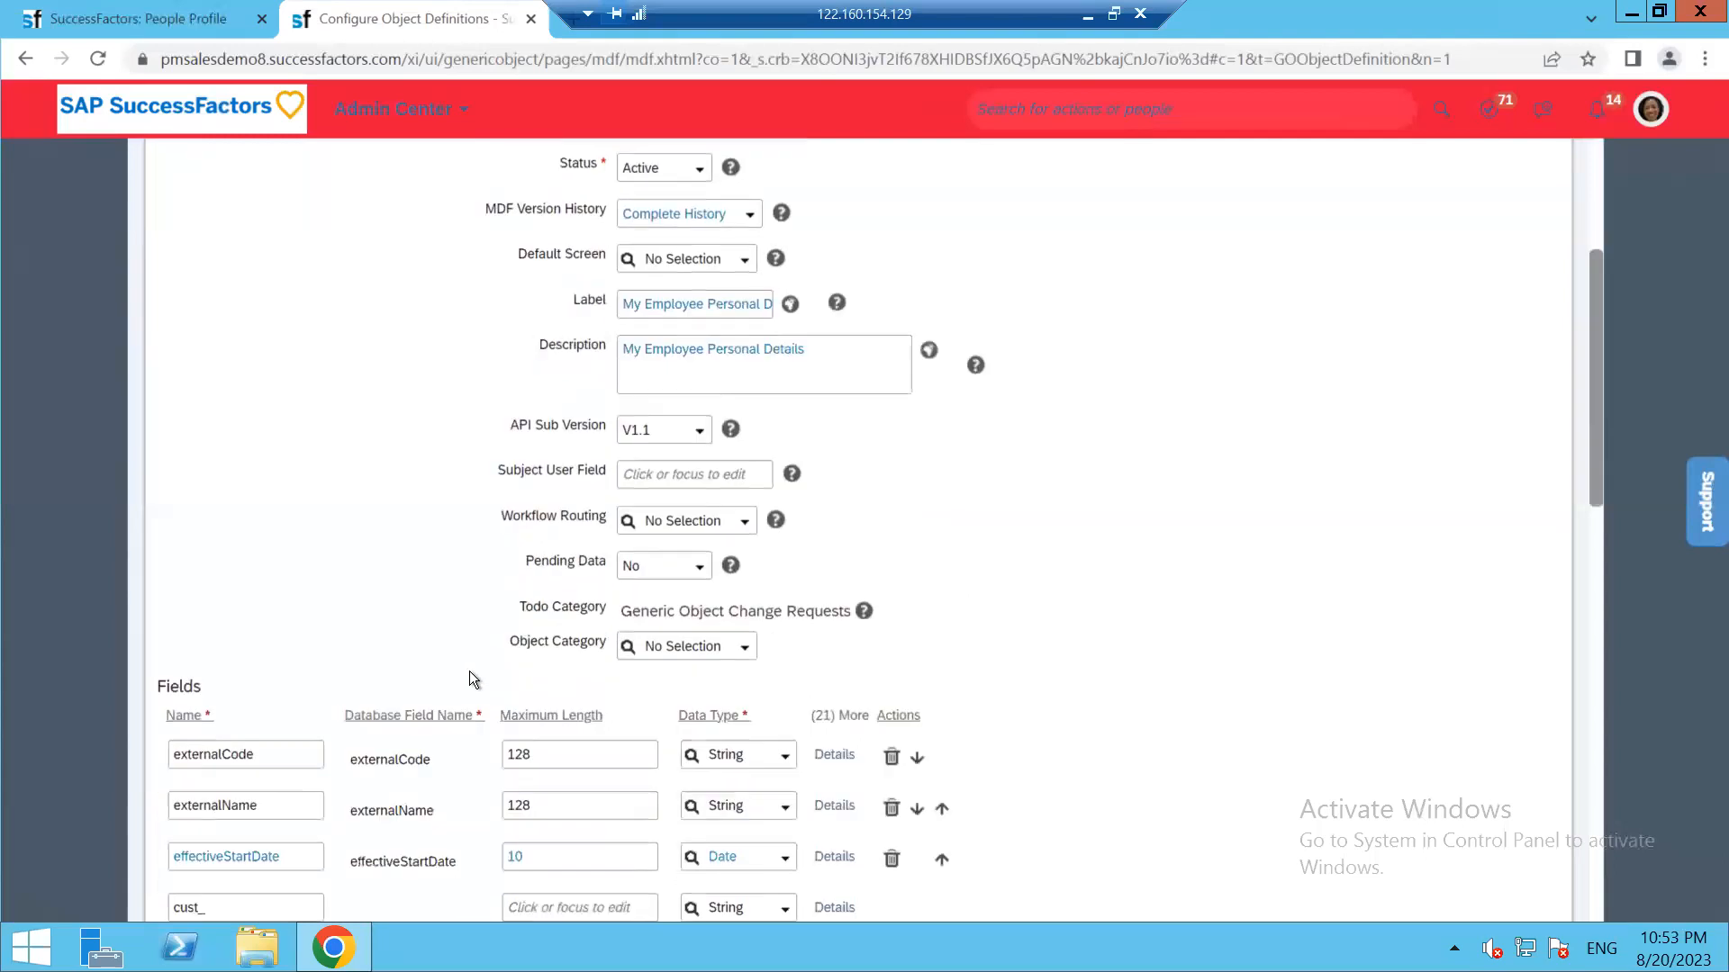
click(698, 453)
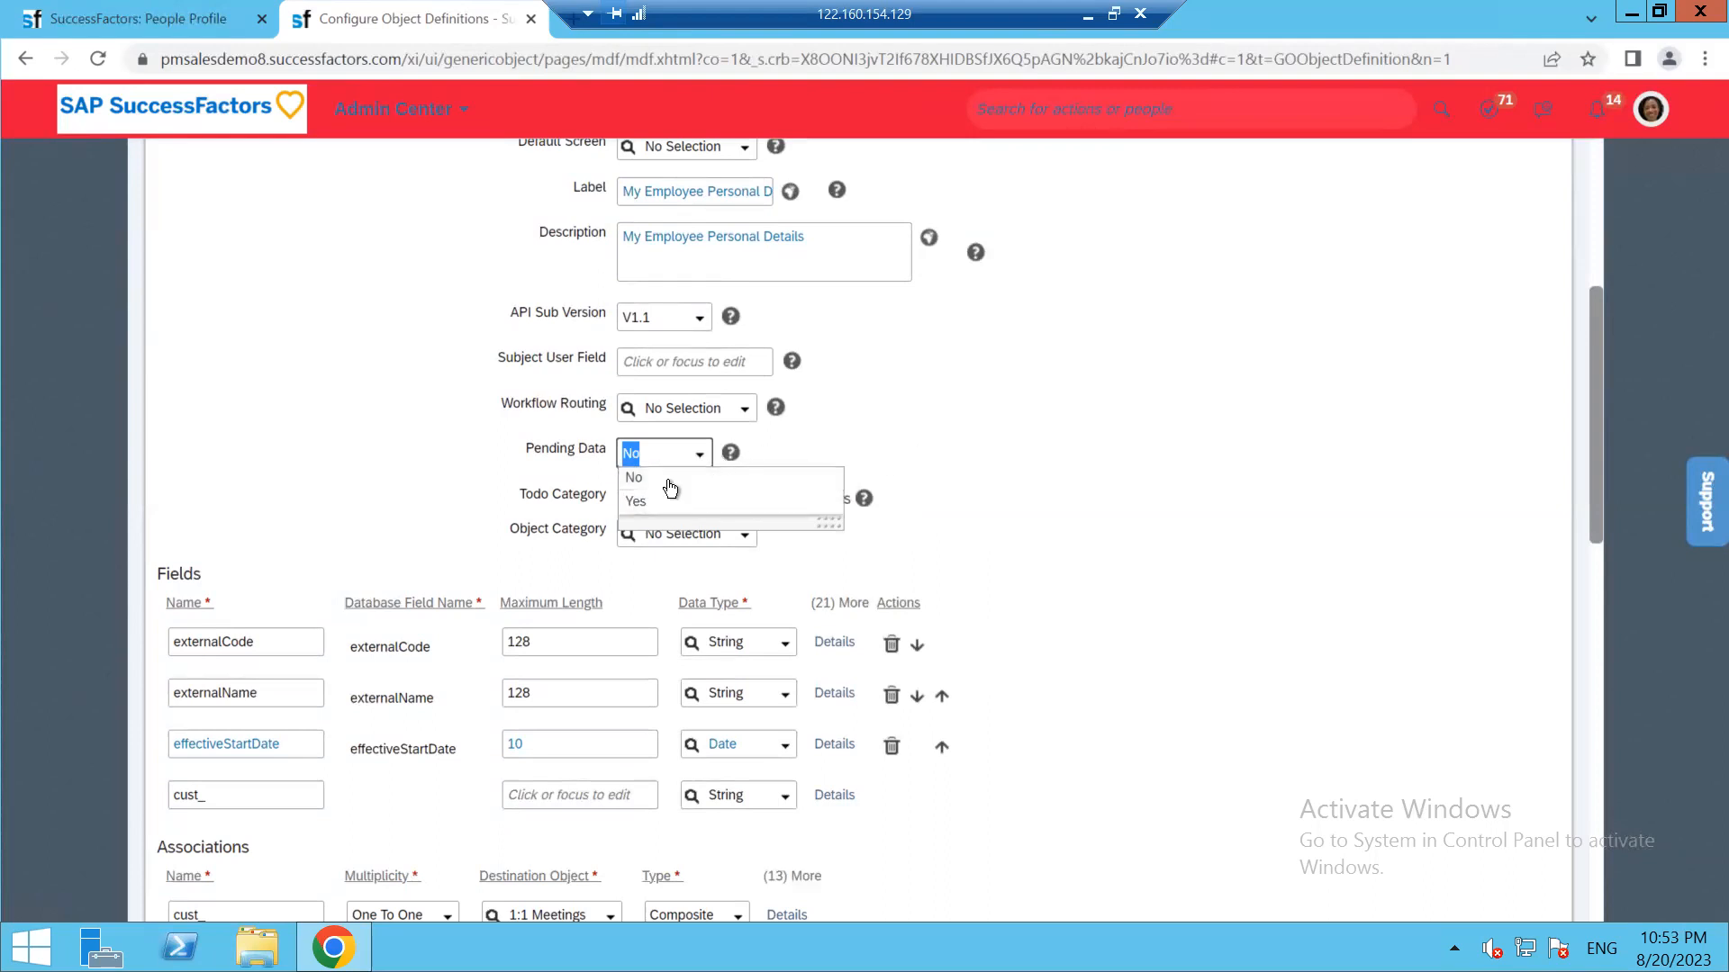
click(947, 459)
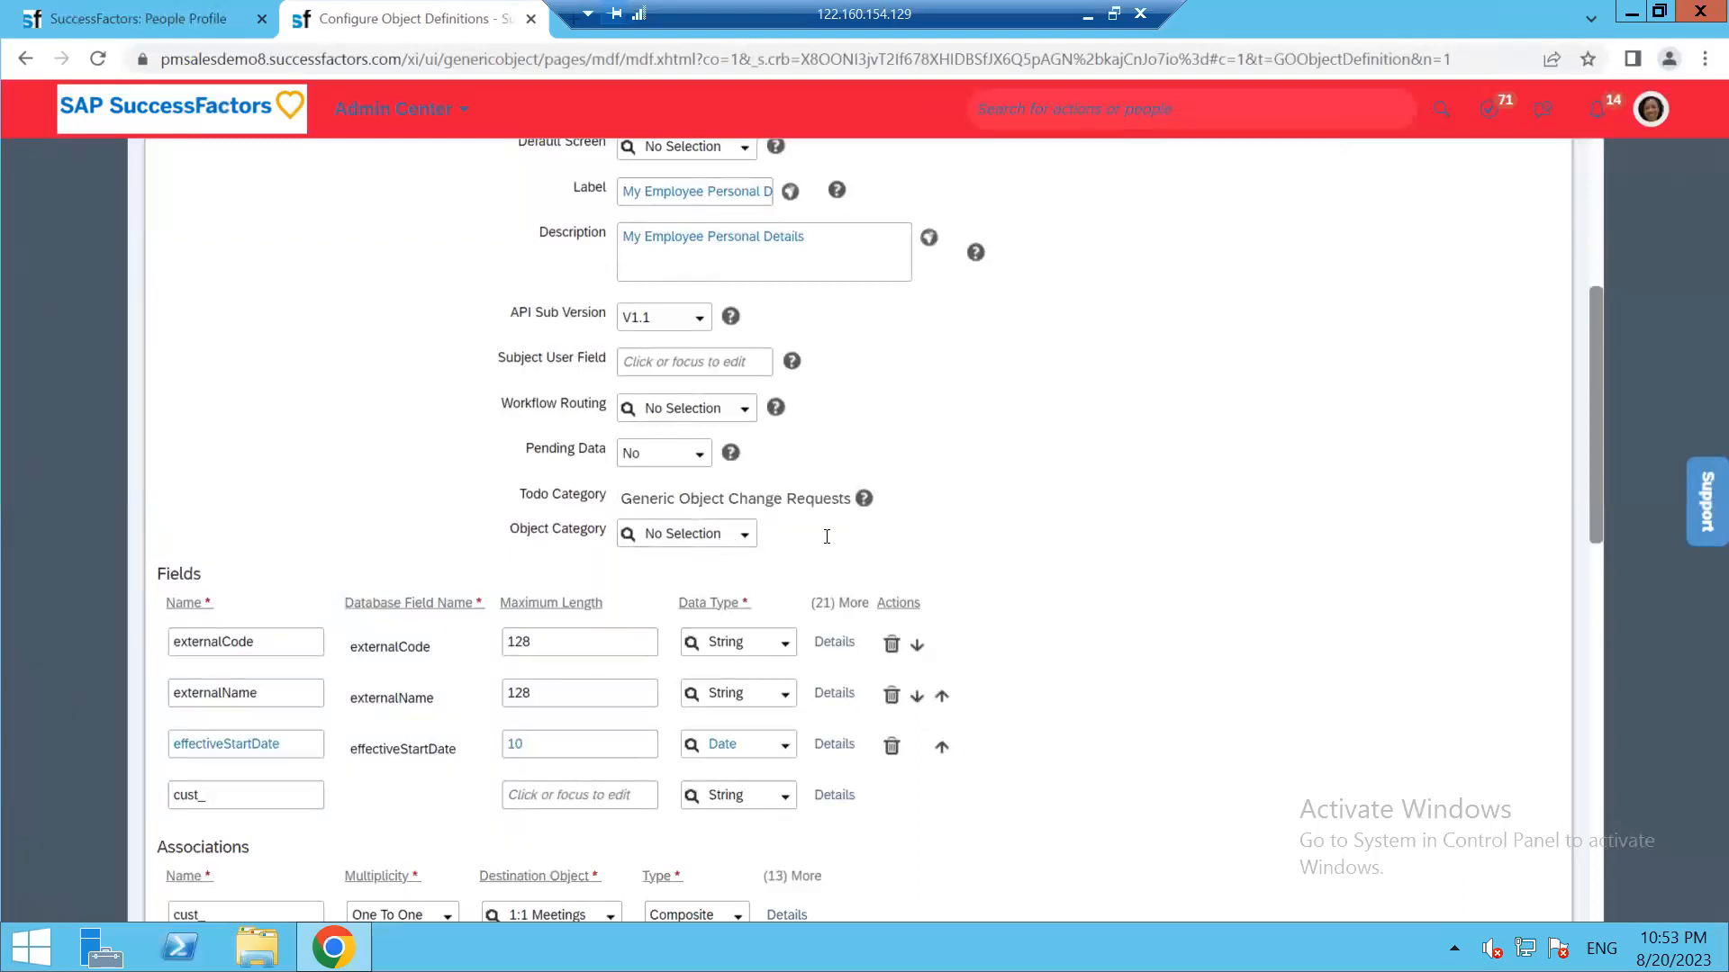
click(748, 537)
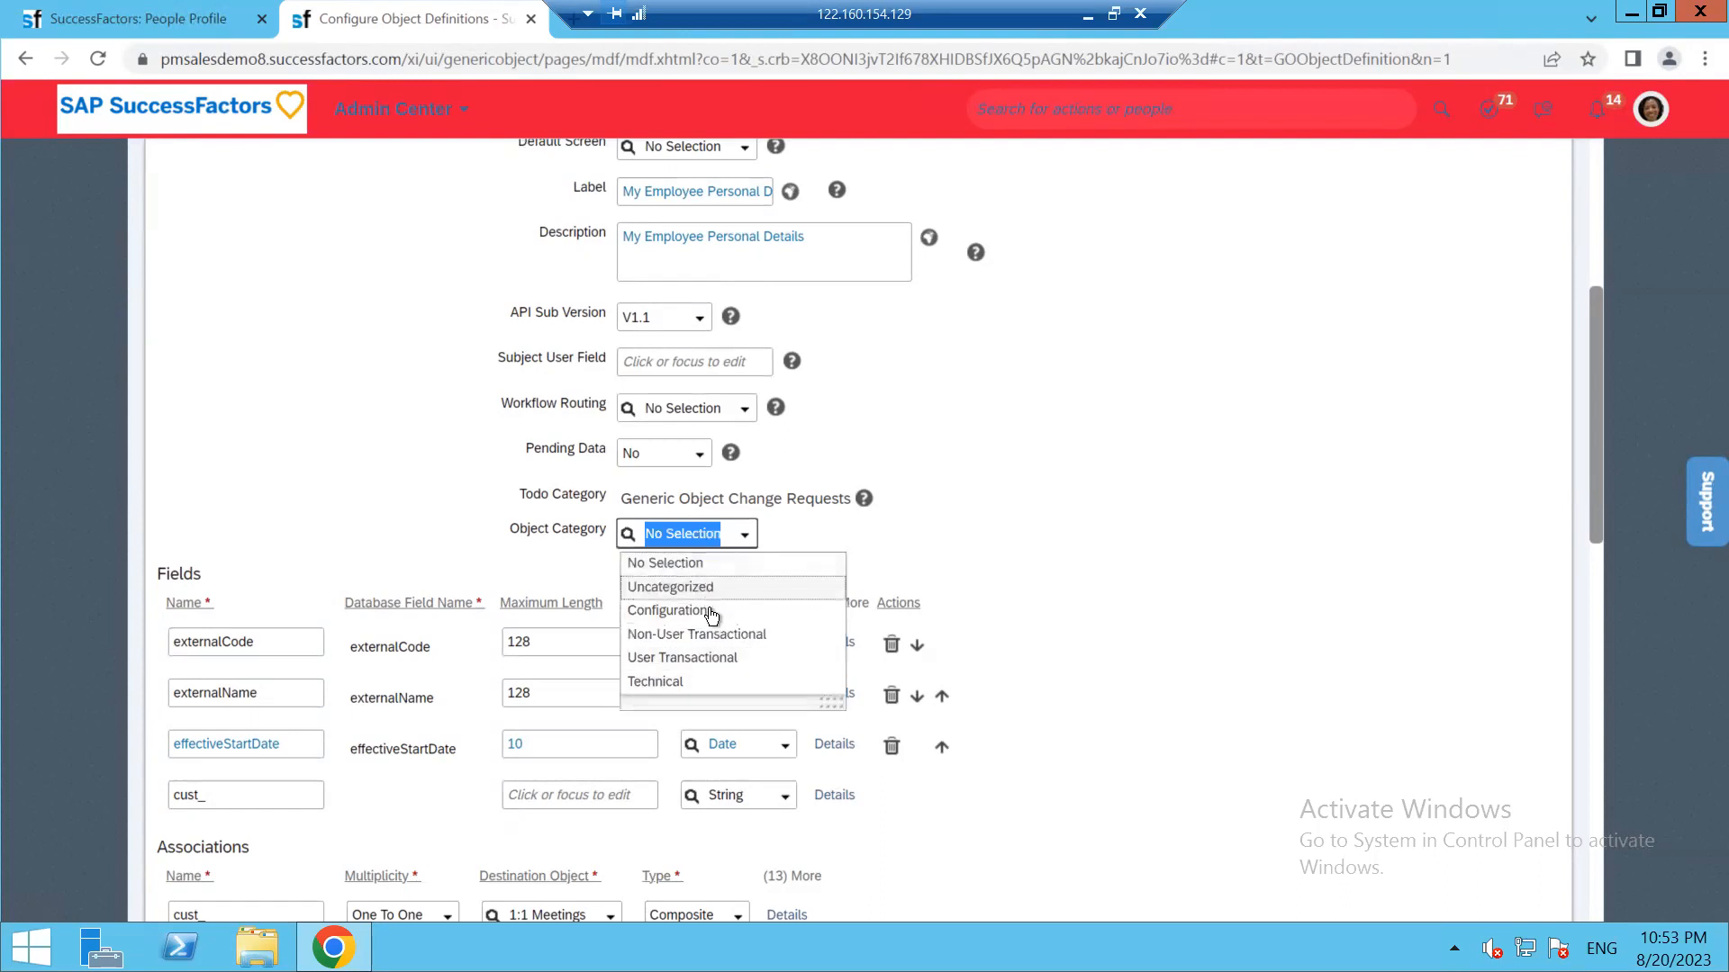
click(1110, 510)
scroll(771, 522, up, 5)
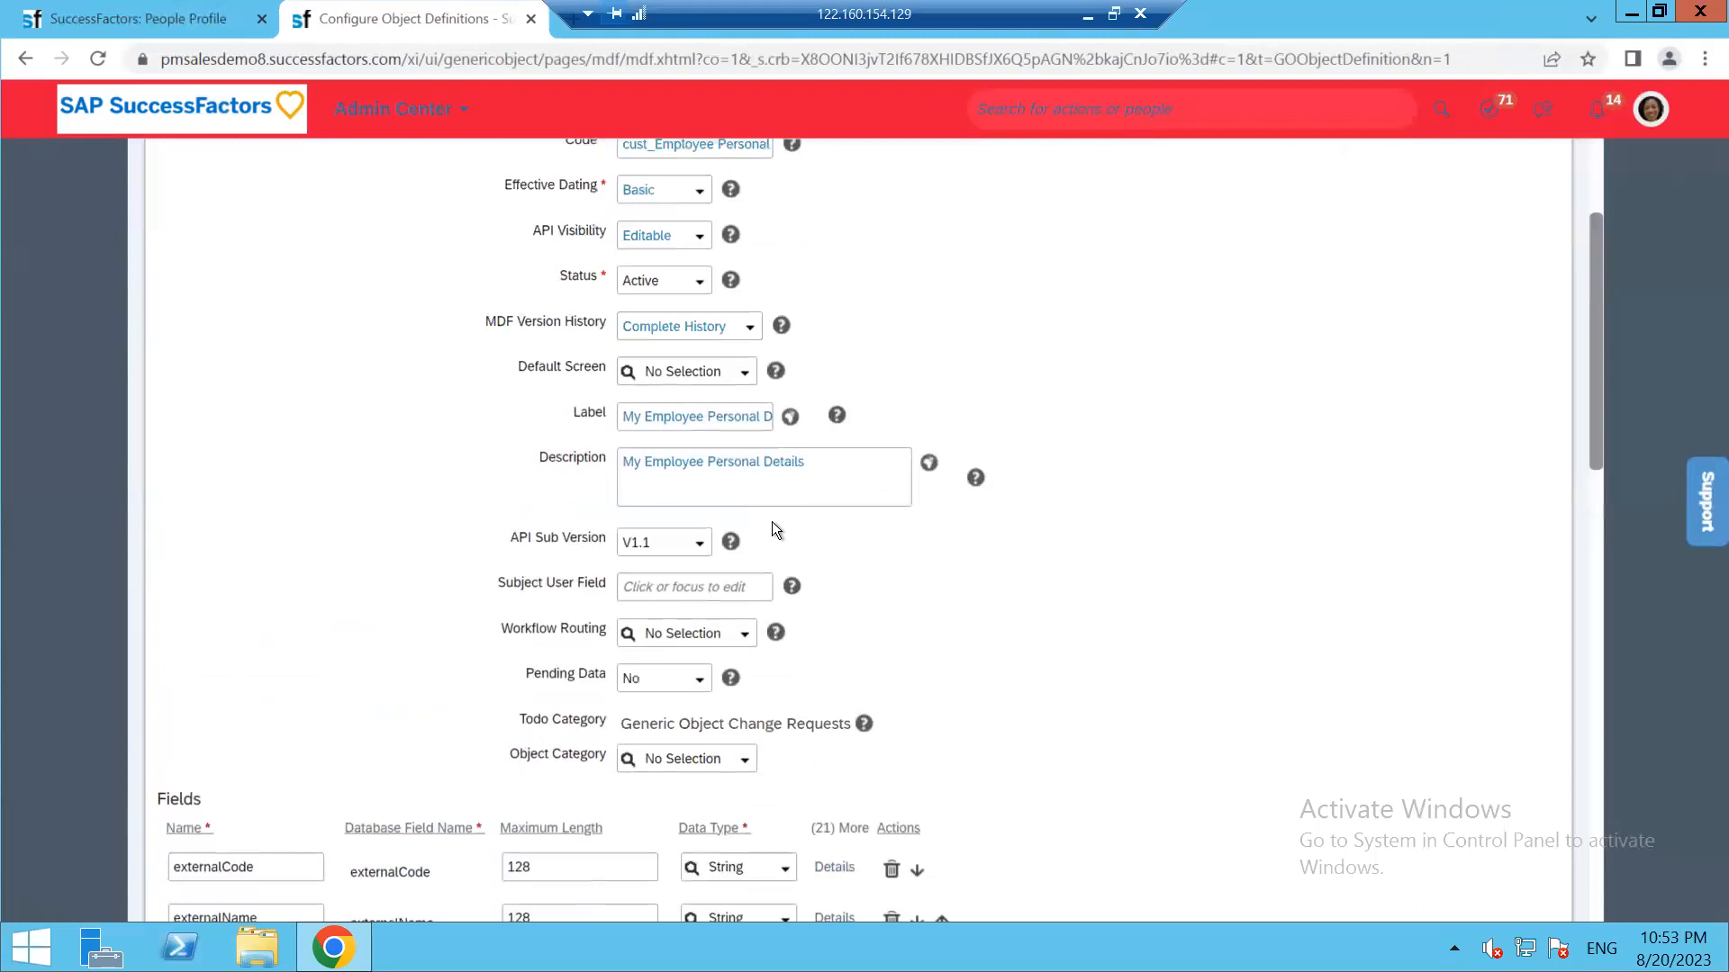
scroll(434, 640, down, 7)
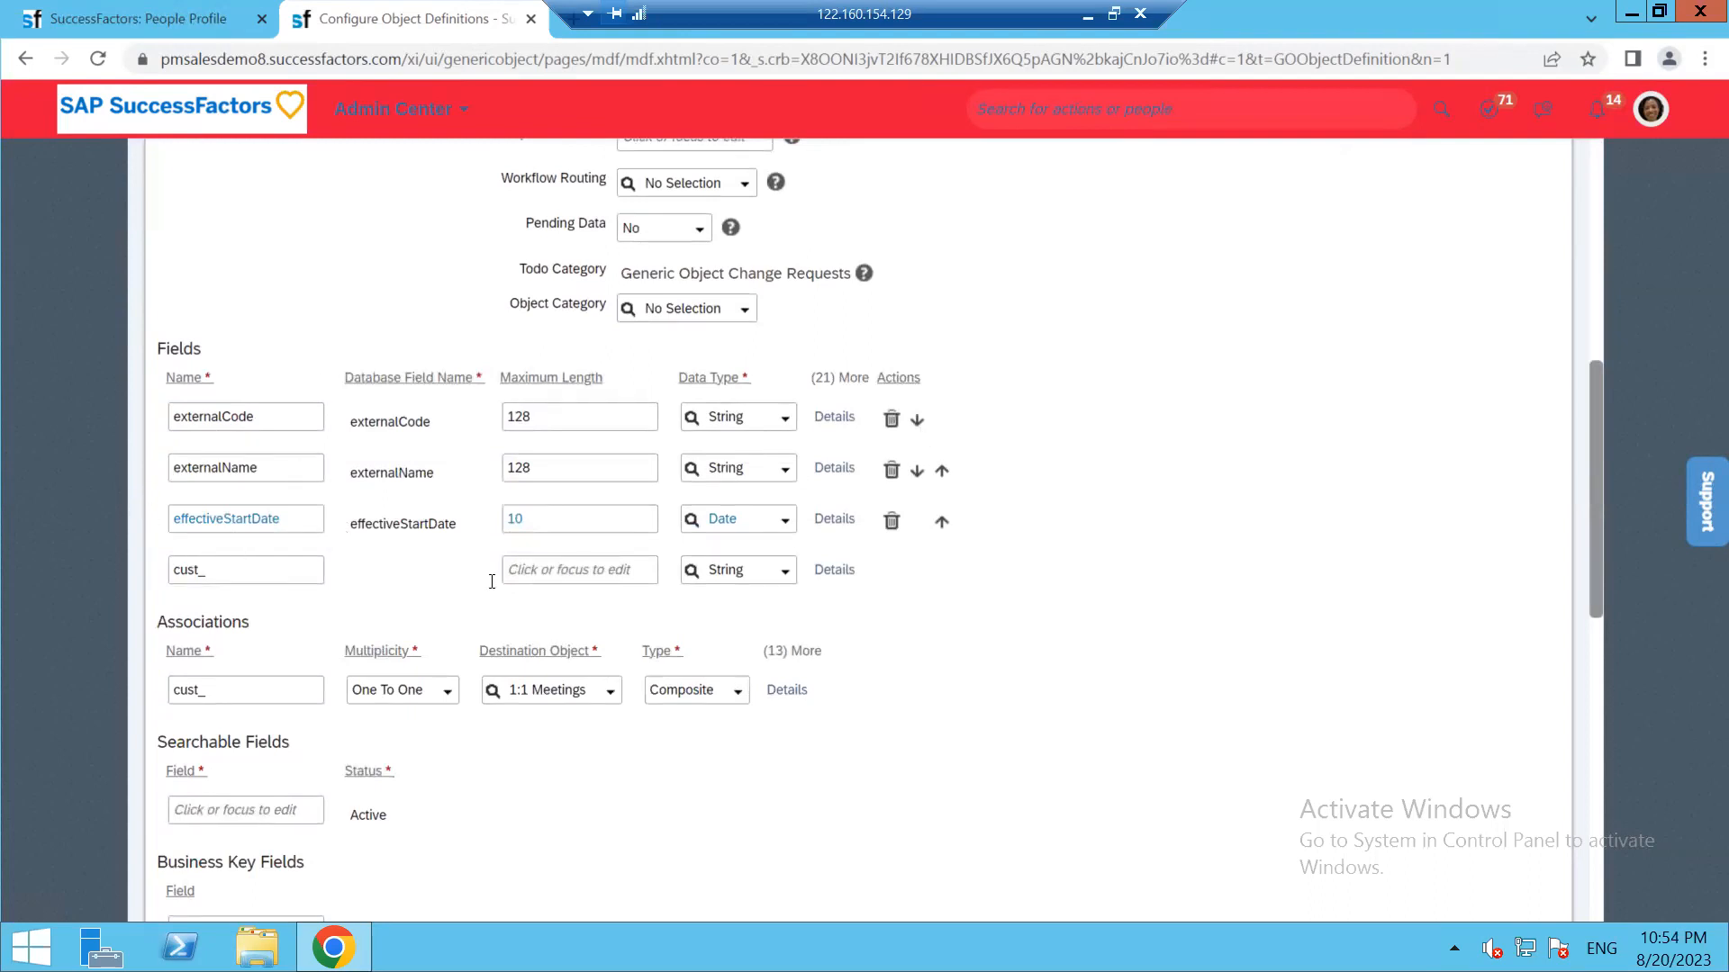
Add a new field named laptopdetails, correcting the misspelled first attempt
click(268, 569)
text(Lpatop details)
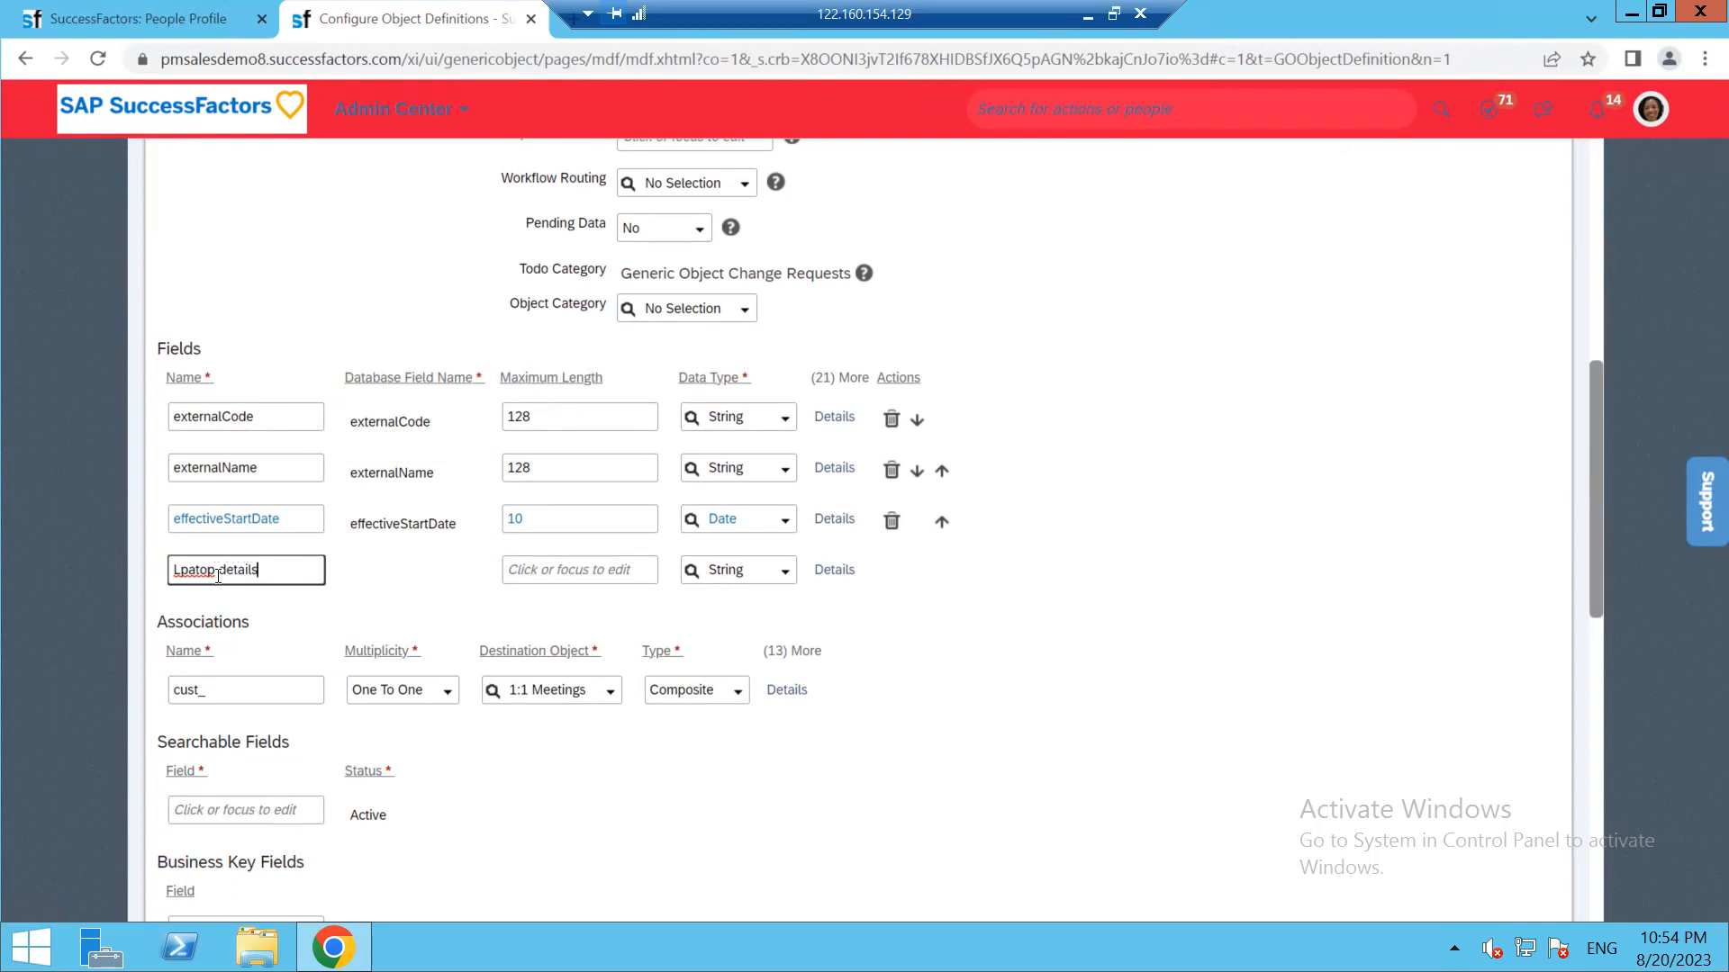
click(216, 576)
key(BackSpace)
right_click(186, 569)
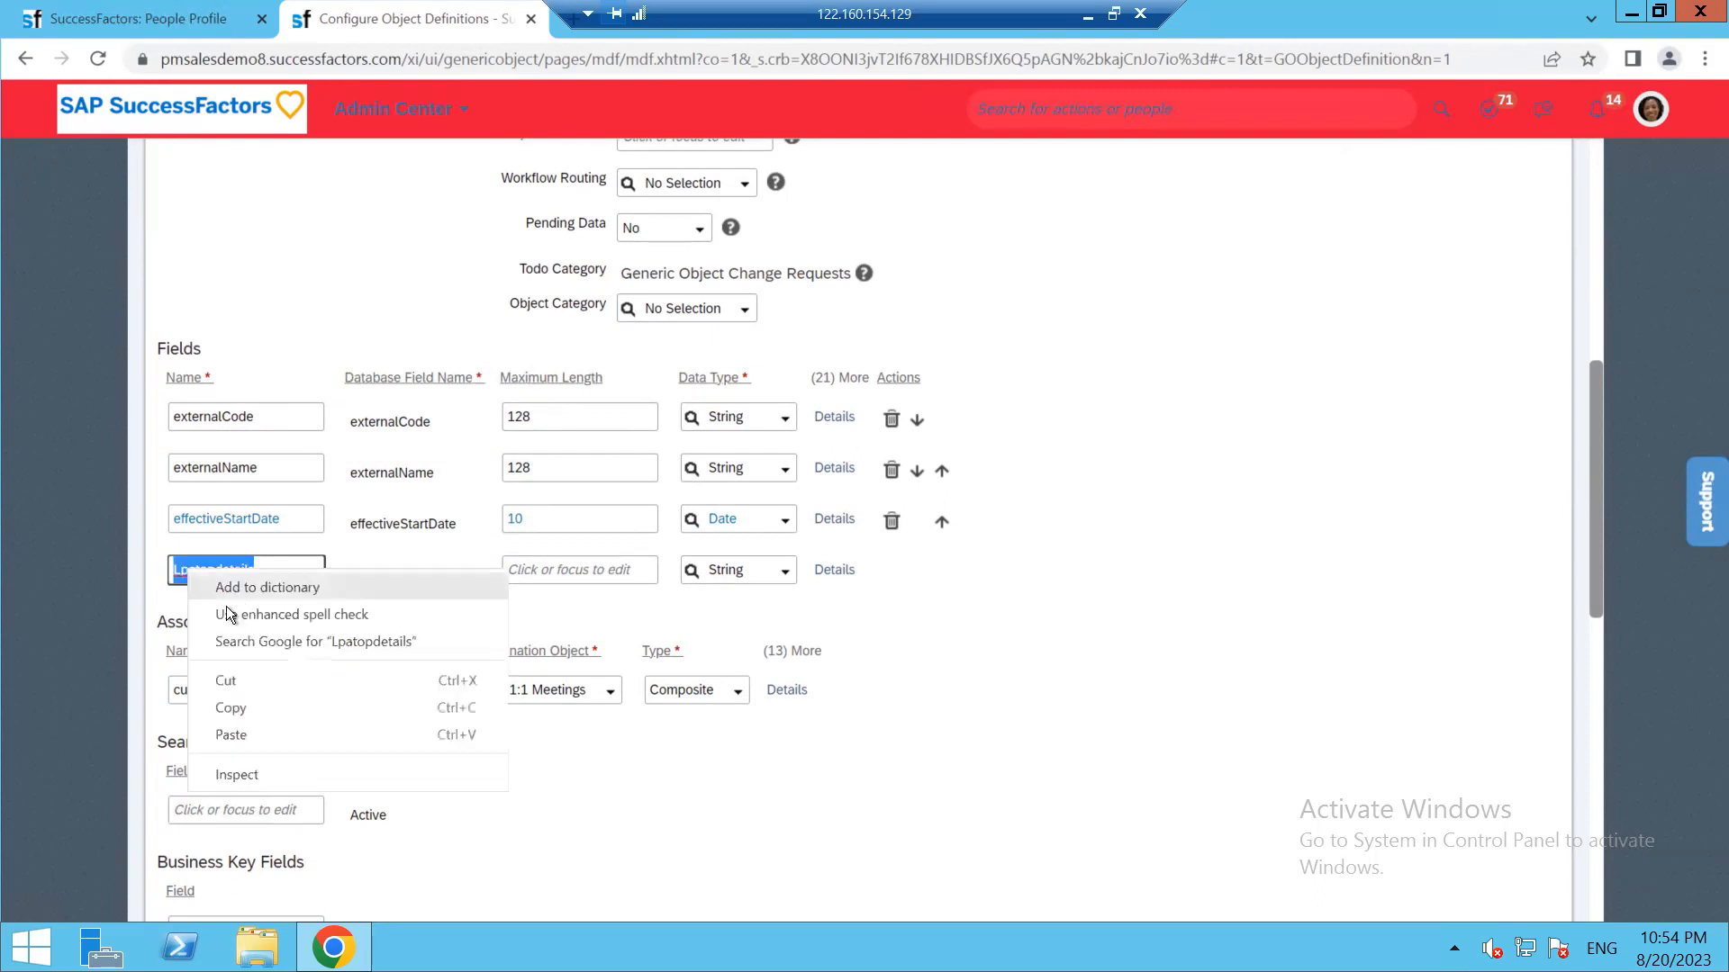
click(225, 589)
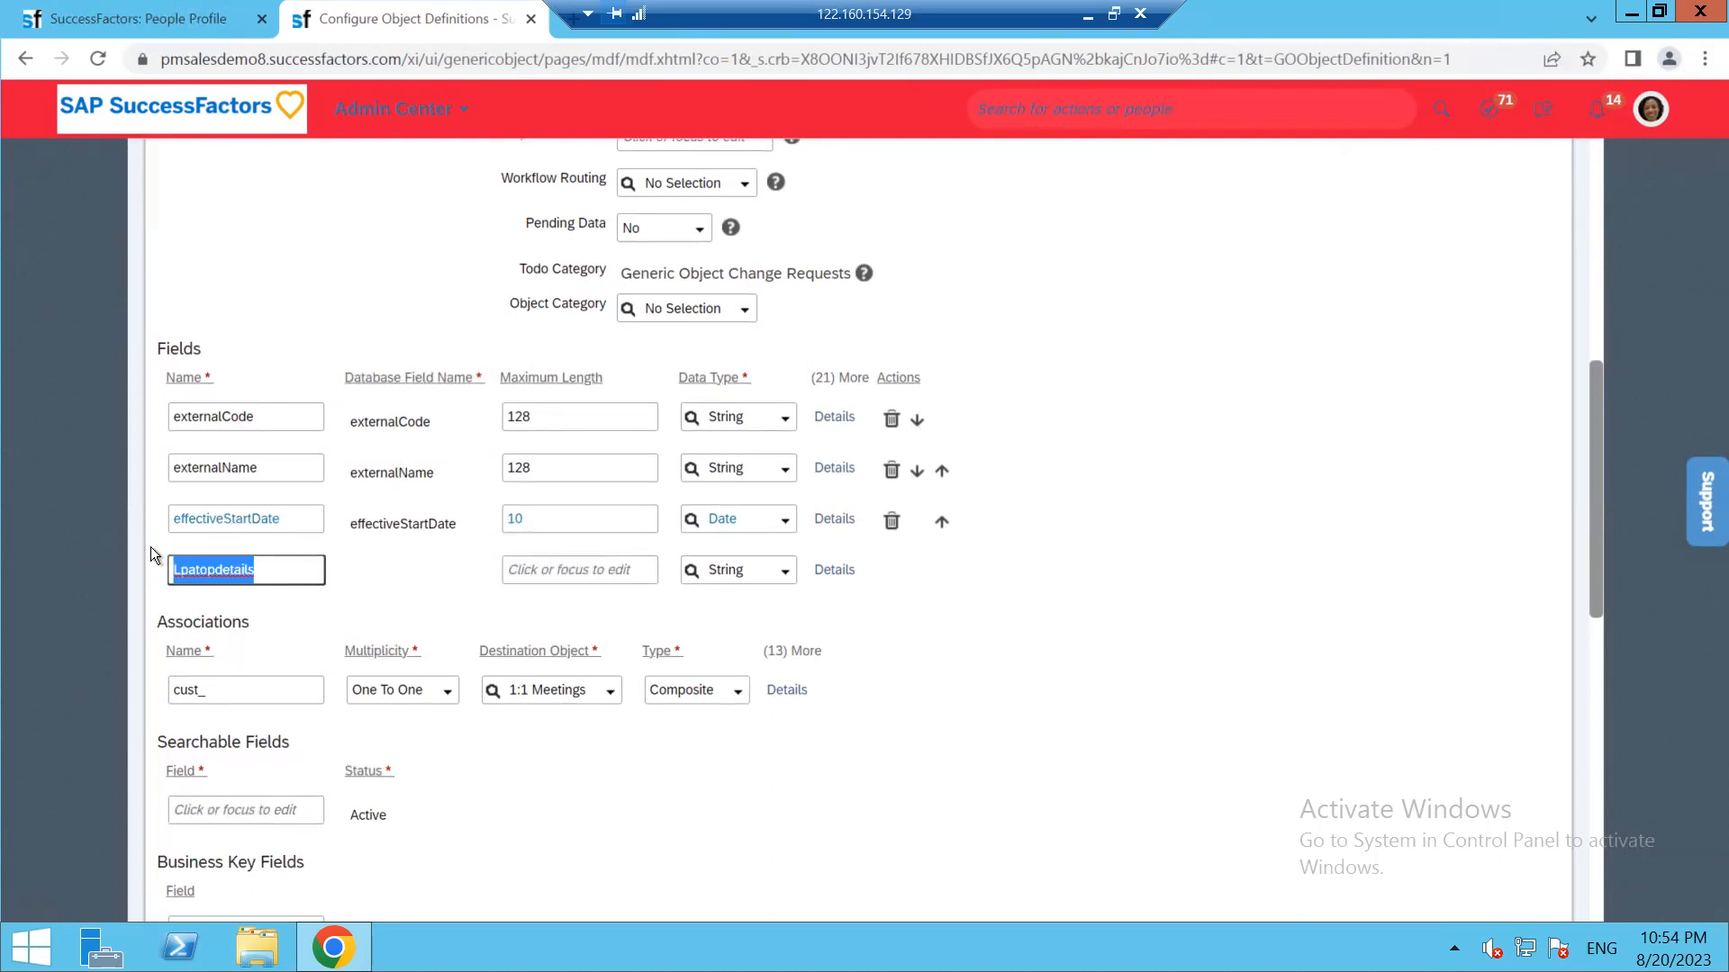
key(BackSpace)
text(lapto)
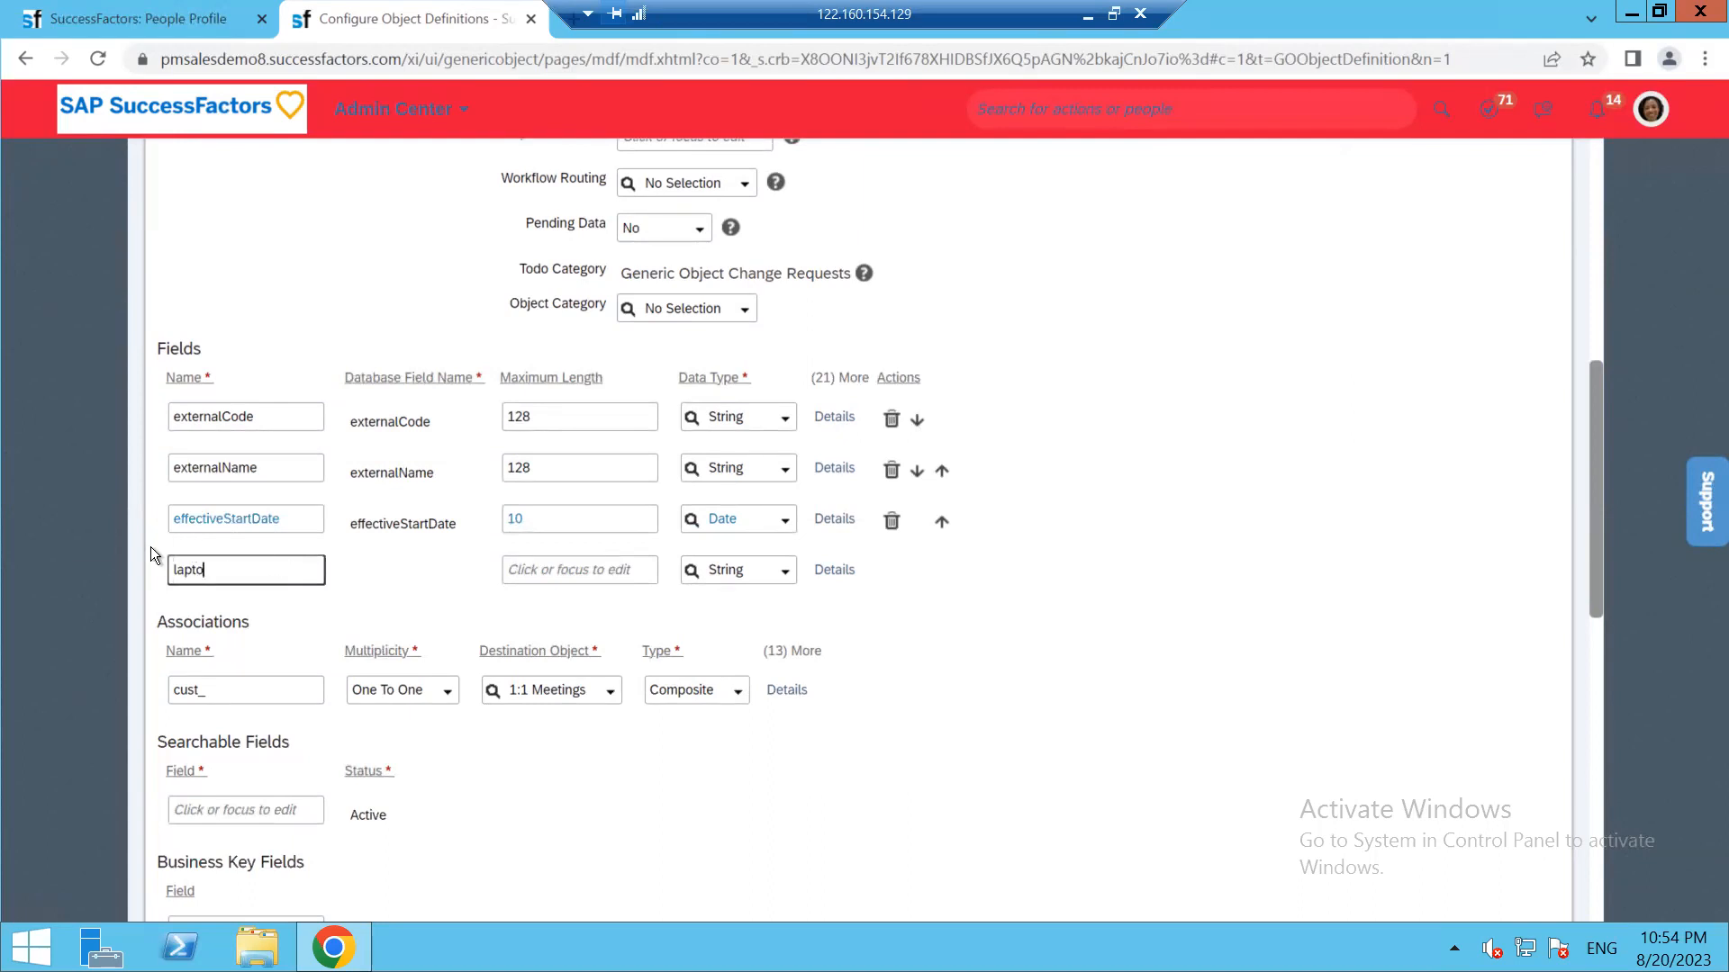
text(pdetails)
click(354, 575)
Give cust_laptopdetails maximum length 255 with String type, and name the next field insurance
click(544, 575)
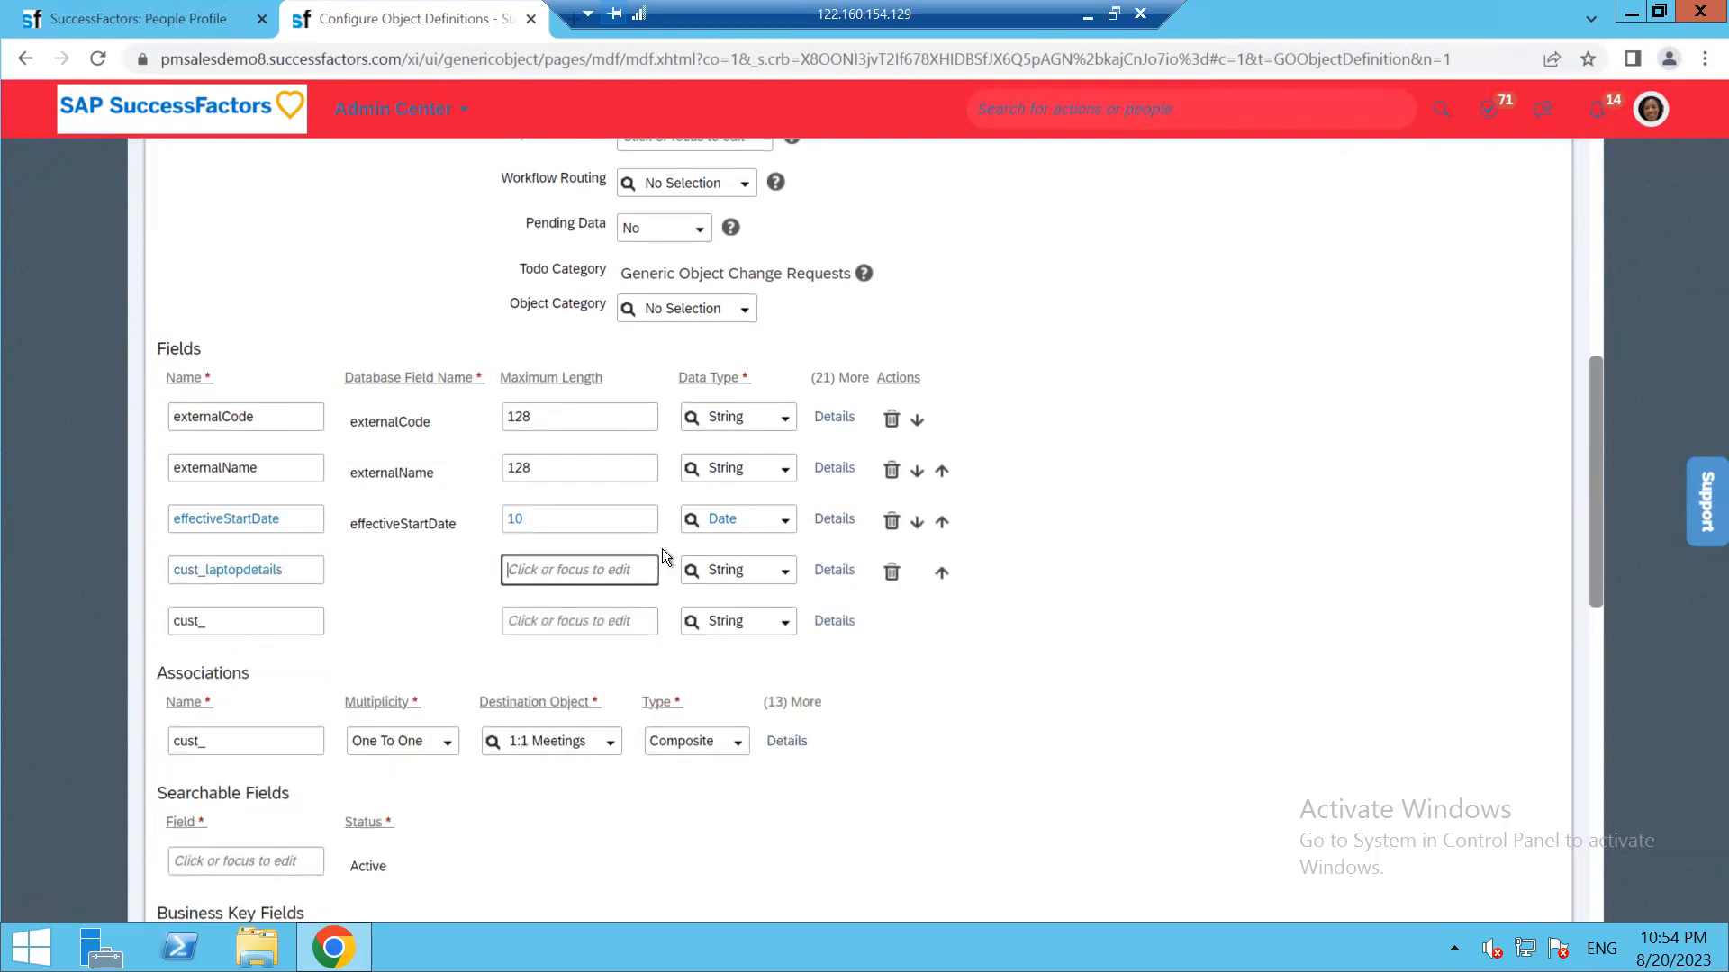
text(255)
click(787, 571)
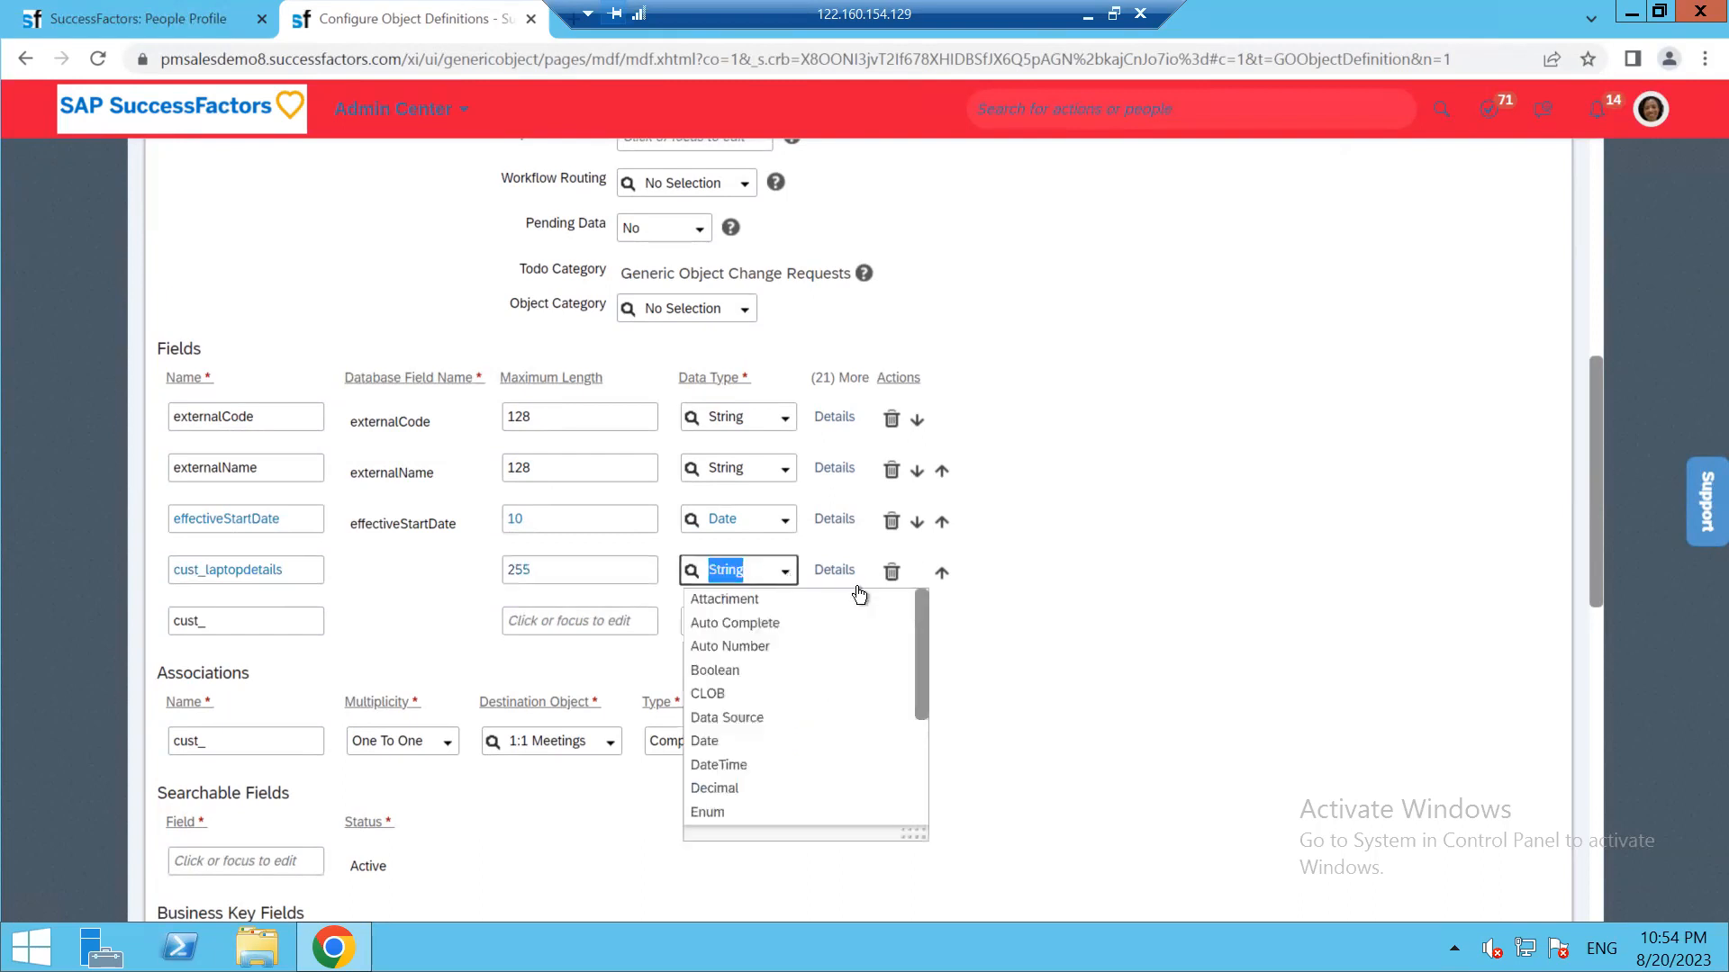
click(273, 679)
click(268, 614)
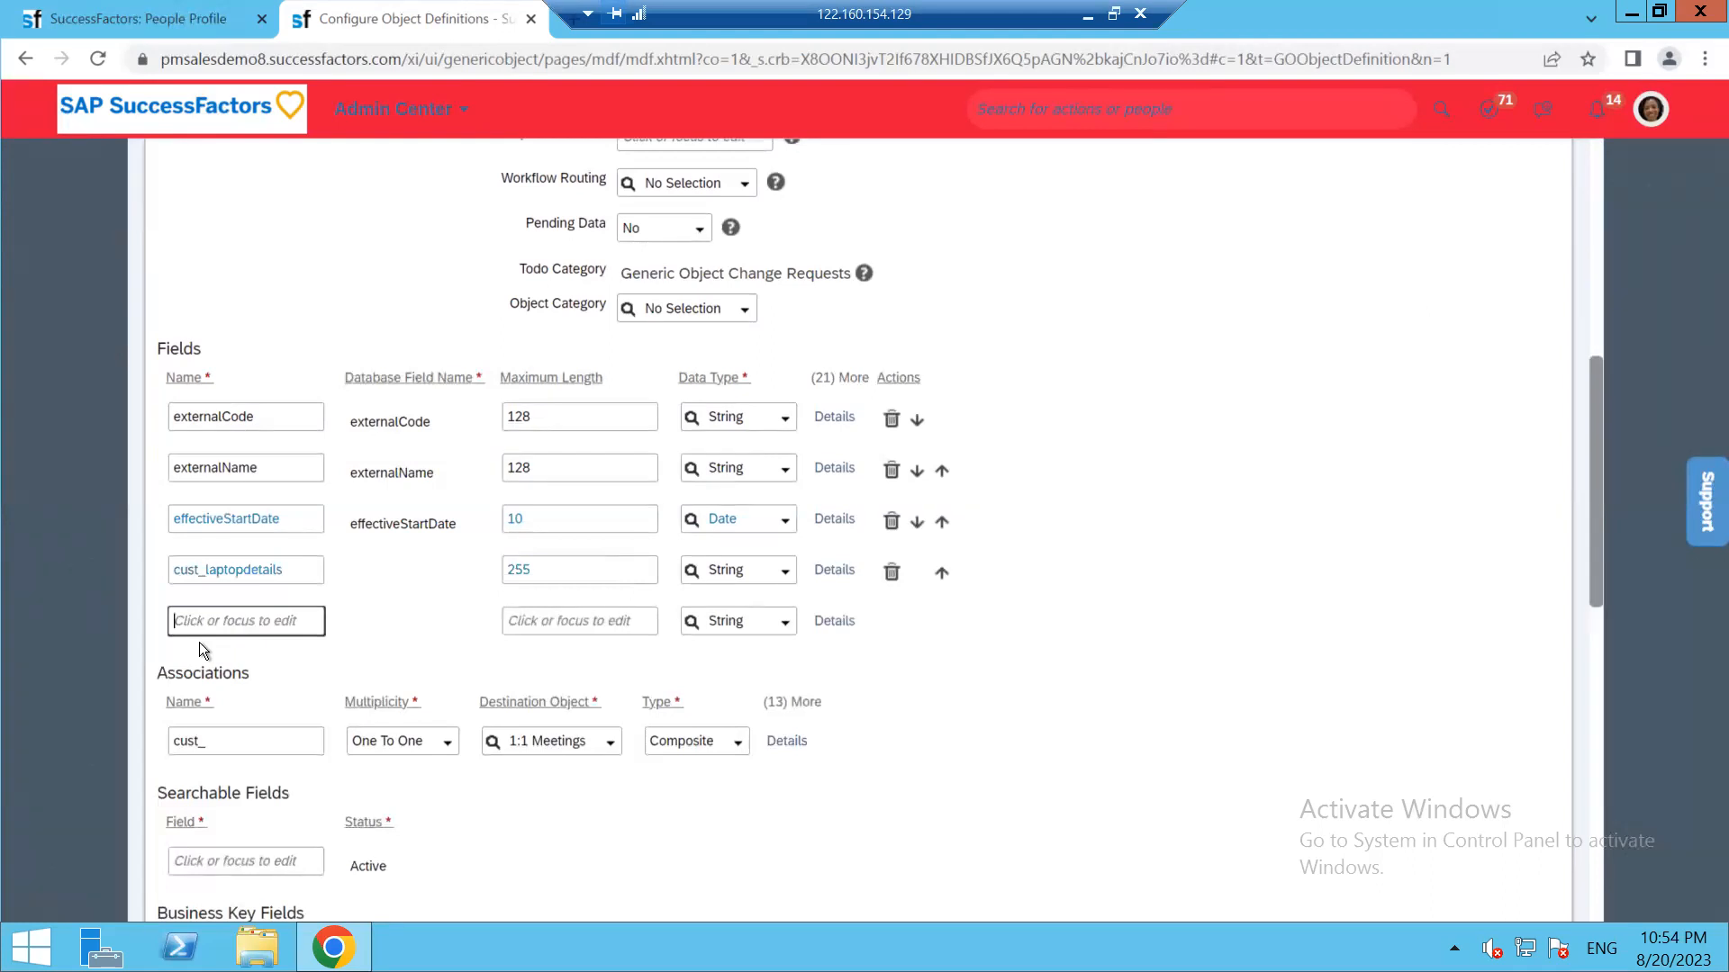
text(l)
text(nsurance)
Set cust_insurance to maximum length 255 and data type Number
click(569, 618)
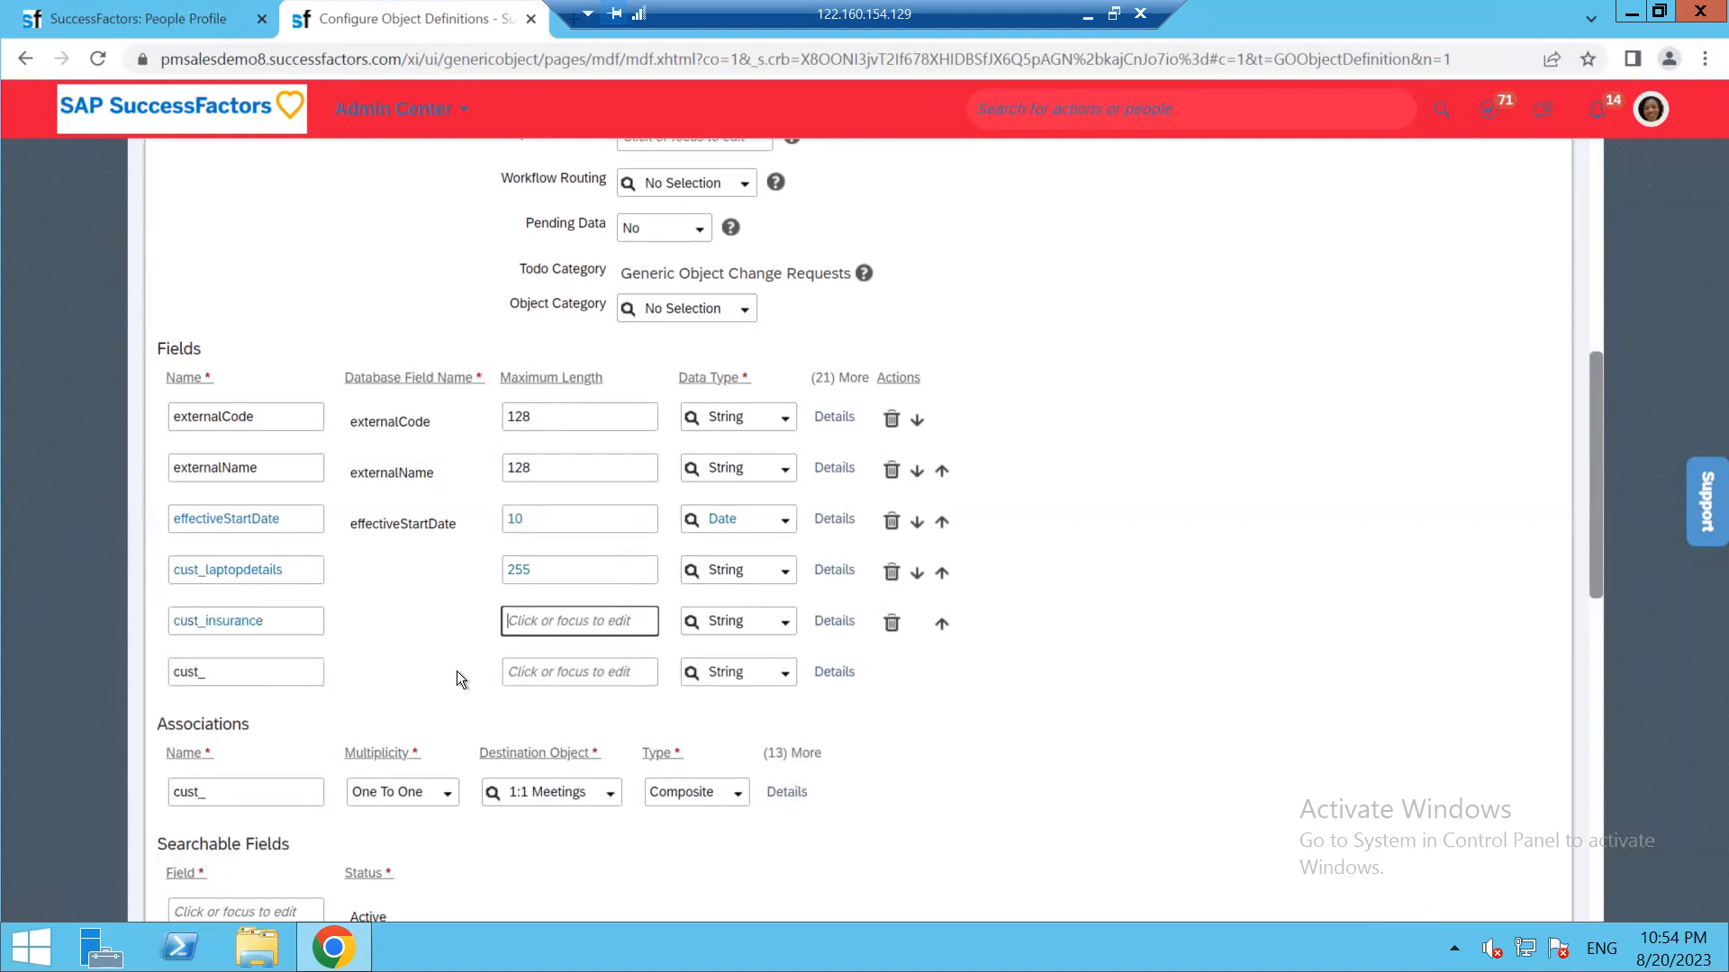
text(255)
click(784, 622)
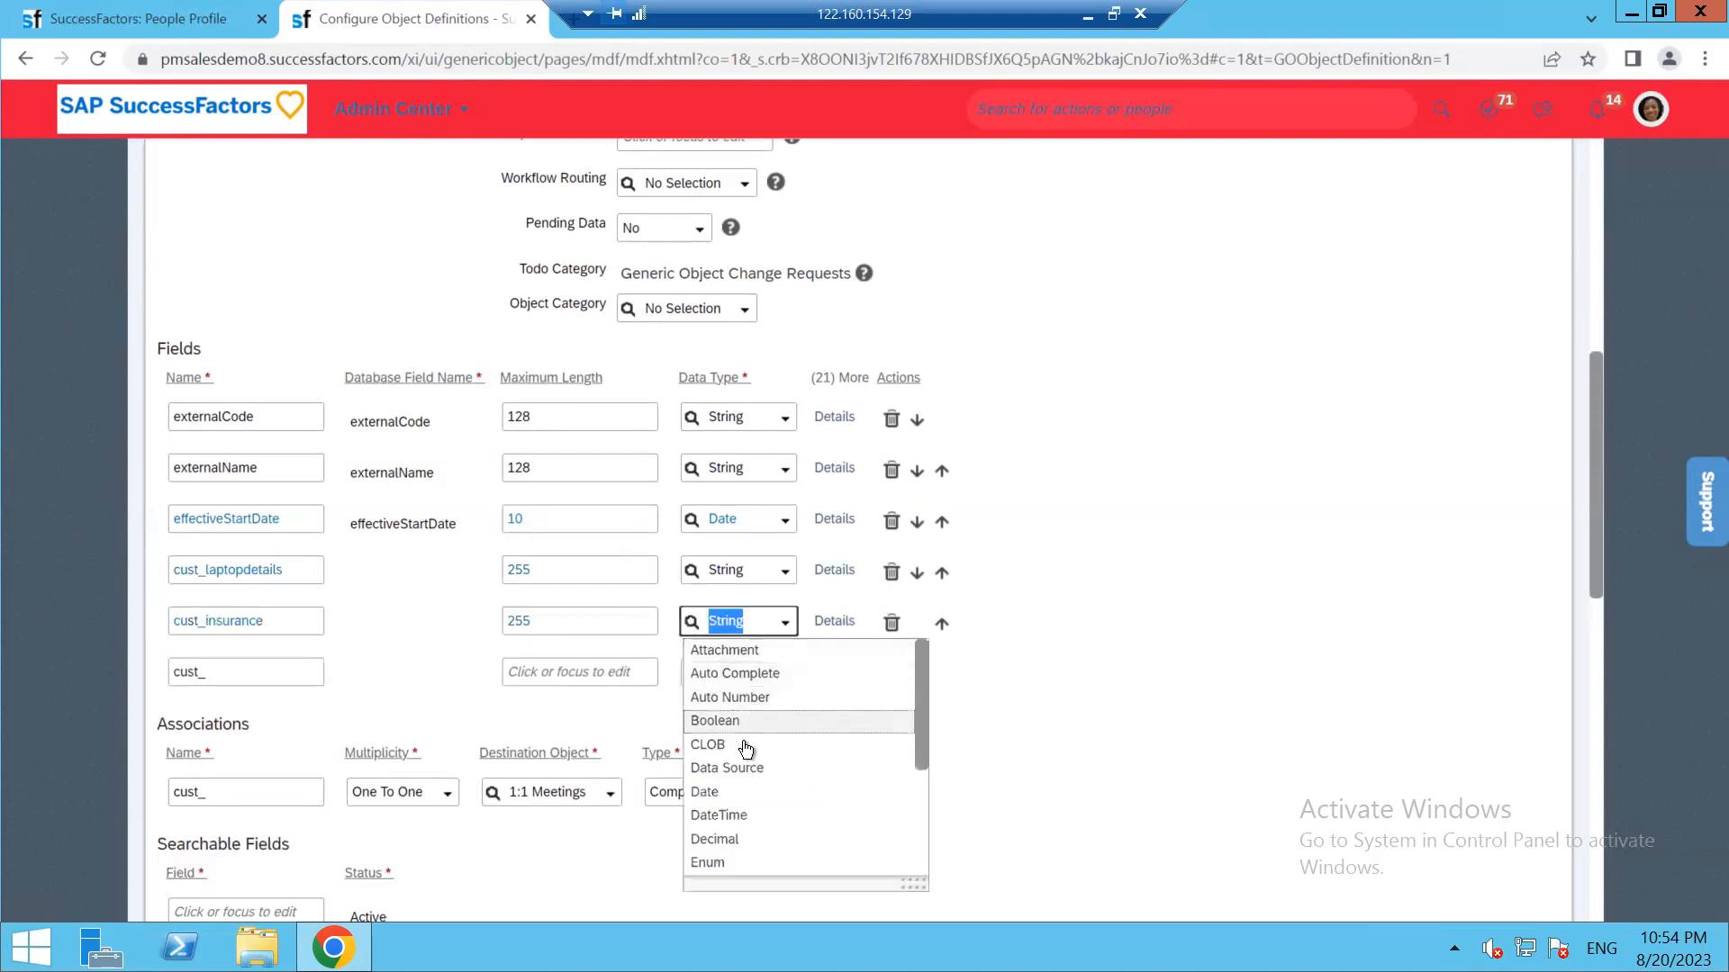
scroll(1127, 802, down, 4)
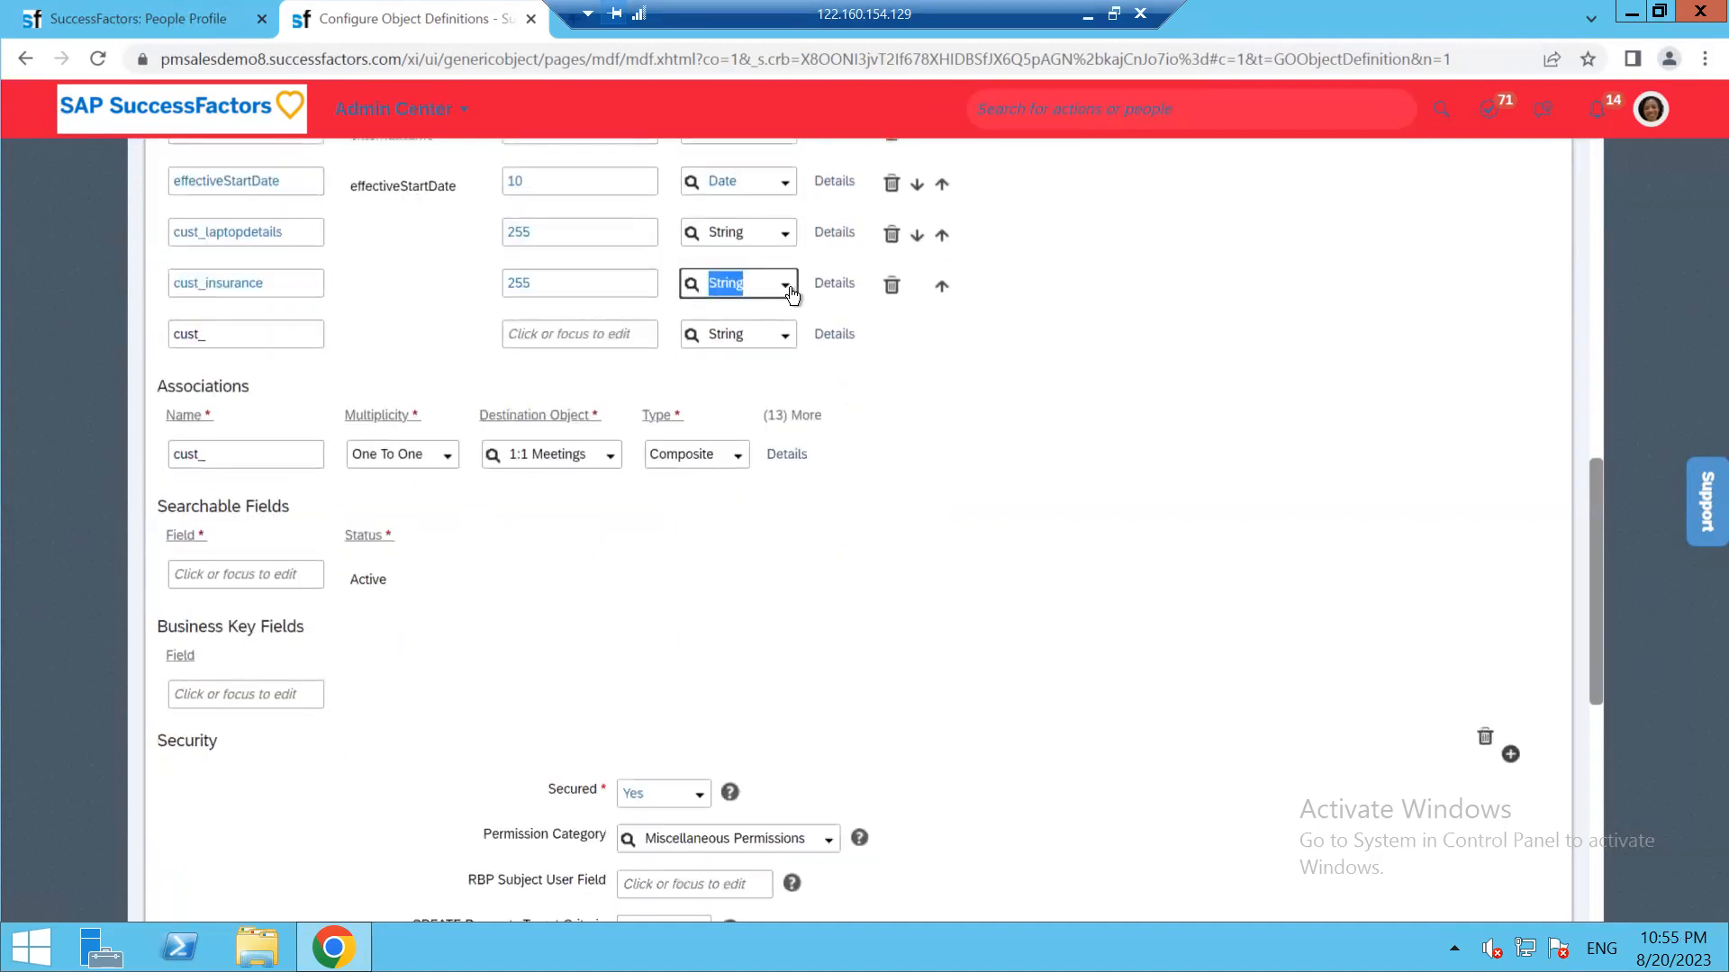
click(786, 284)
scroll(765, 466, down, 3)
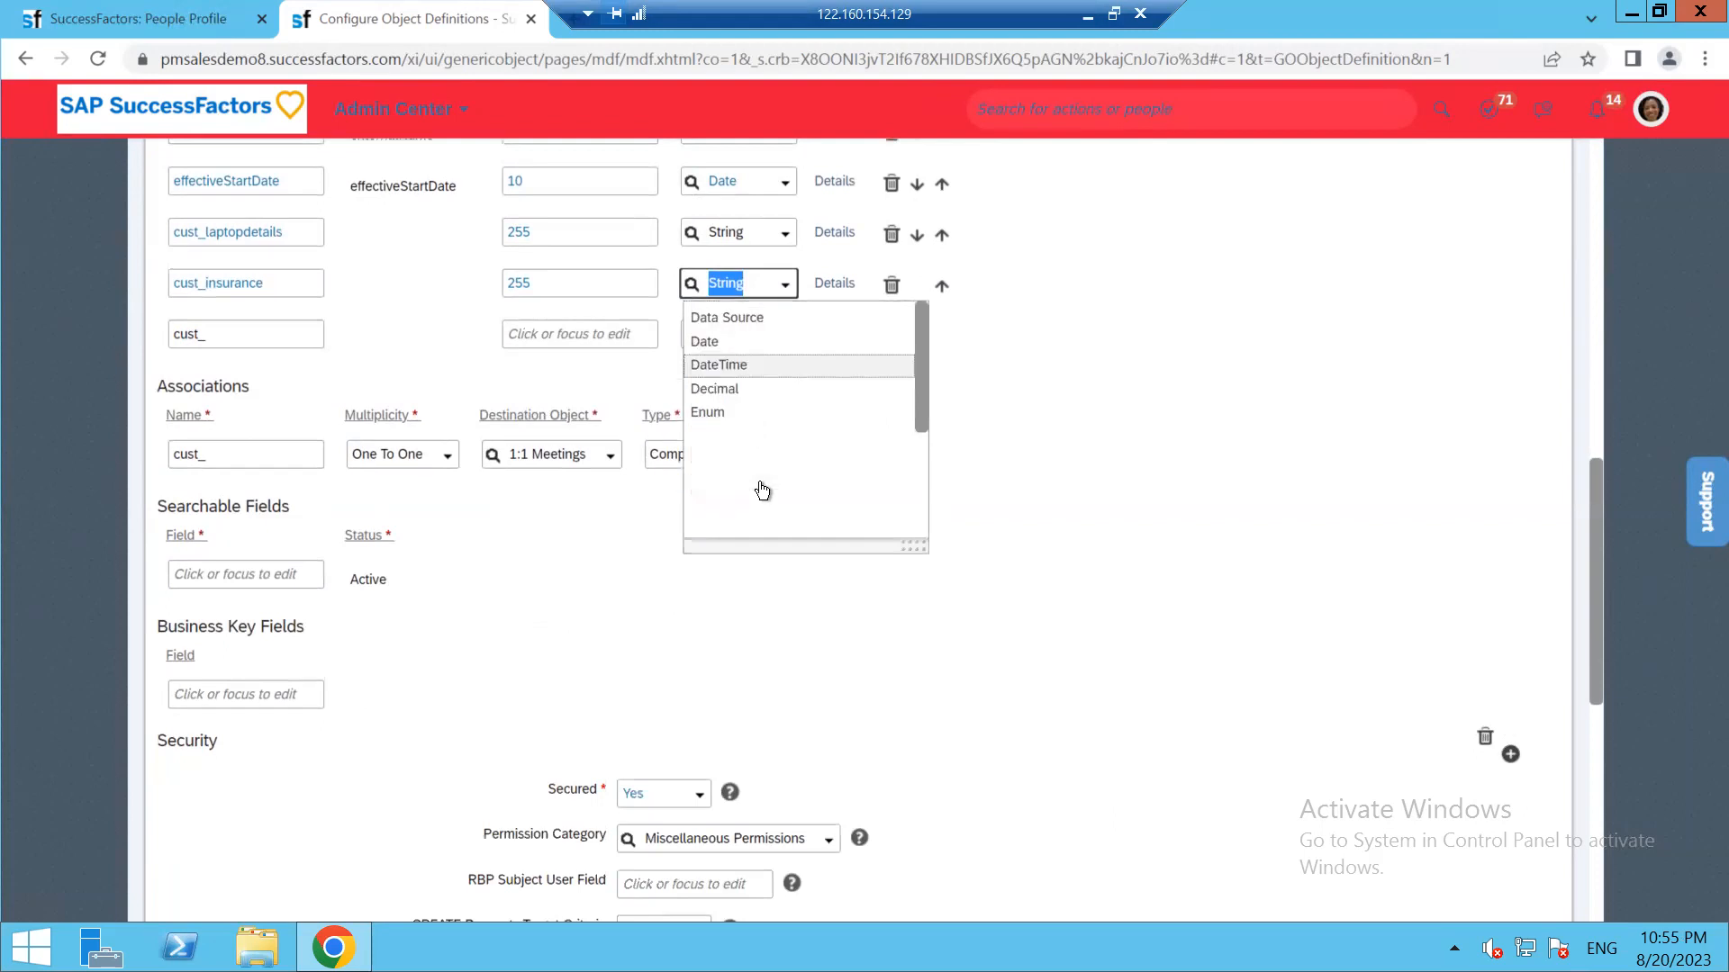
click(706, 405)
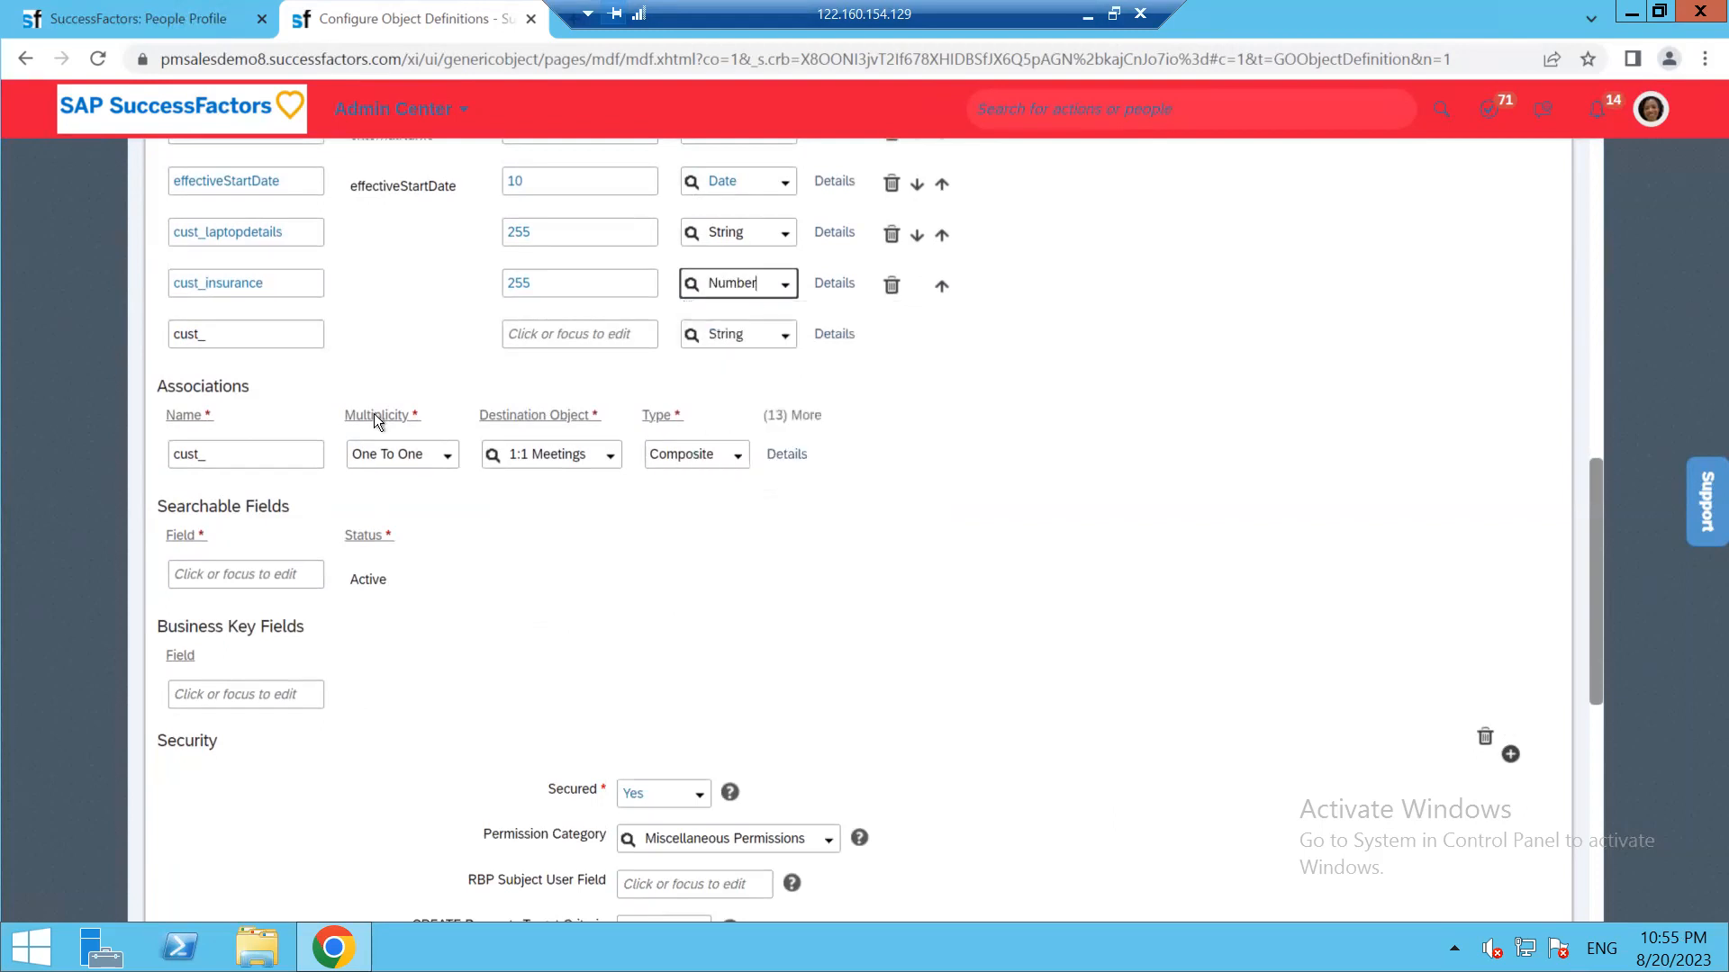
Add a field parentsdetails with maximum length 255 and String data type
click(272, 335)
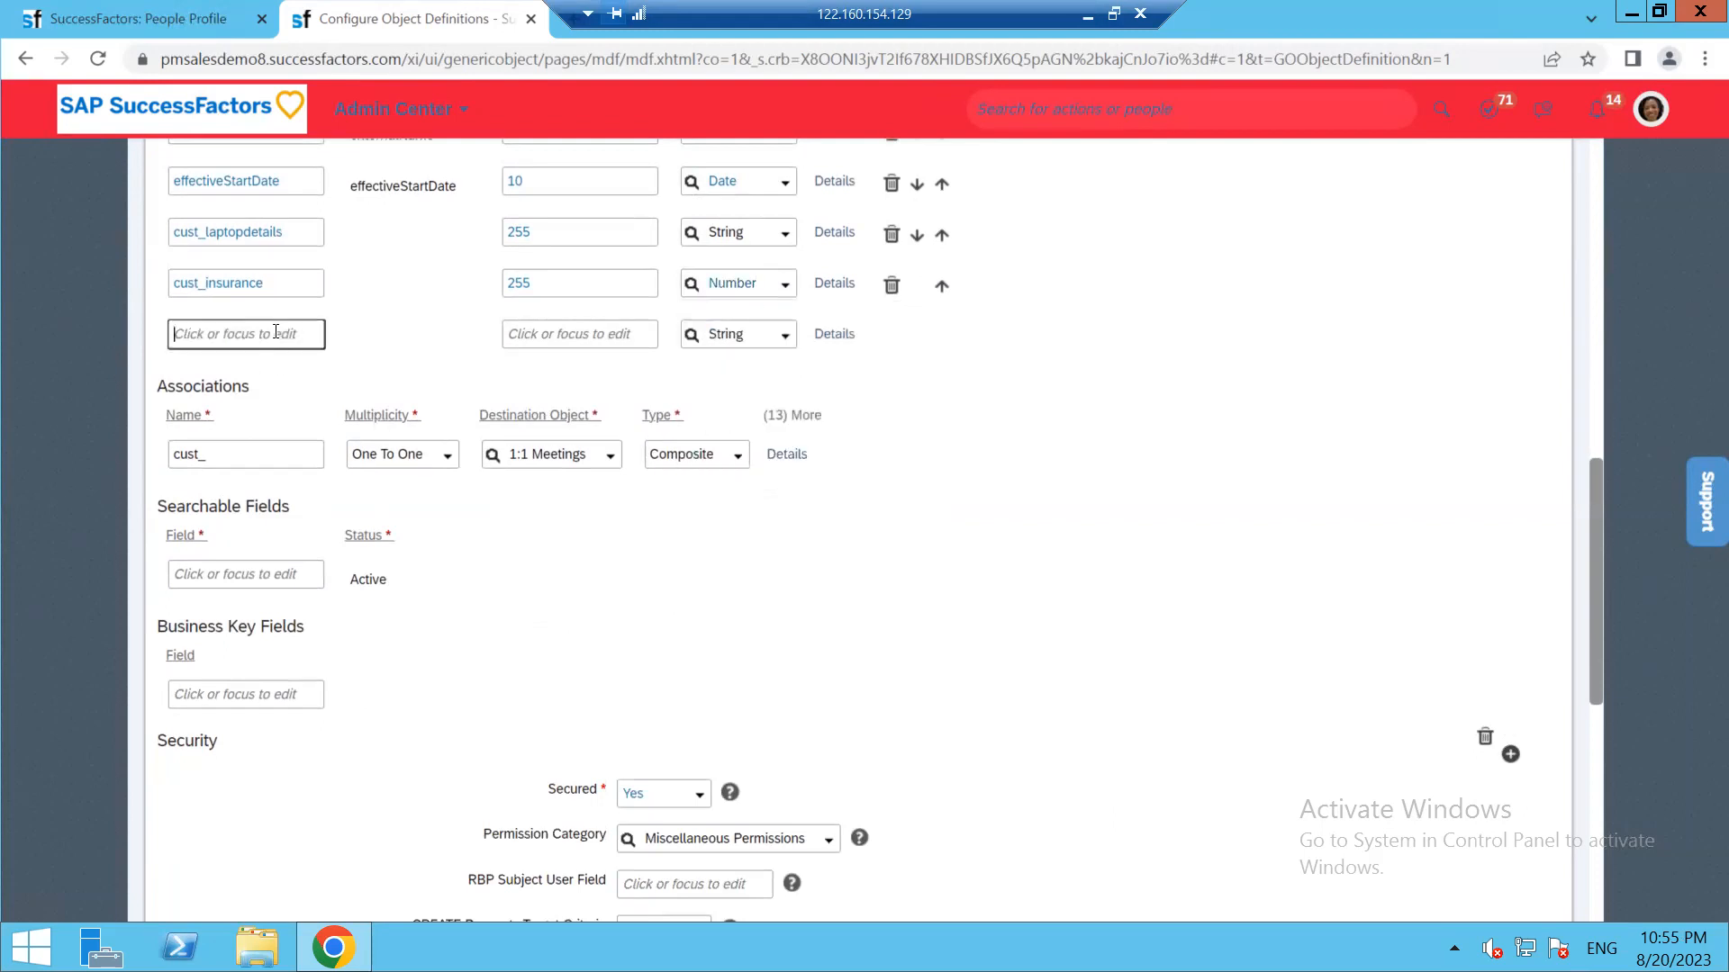
text(parentsdetails)
click(560, 334)
text(255)
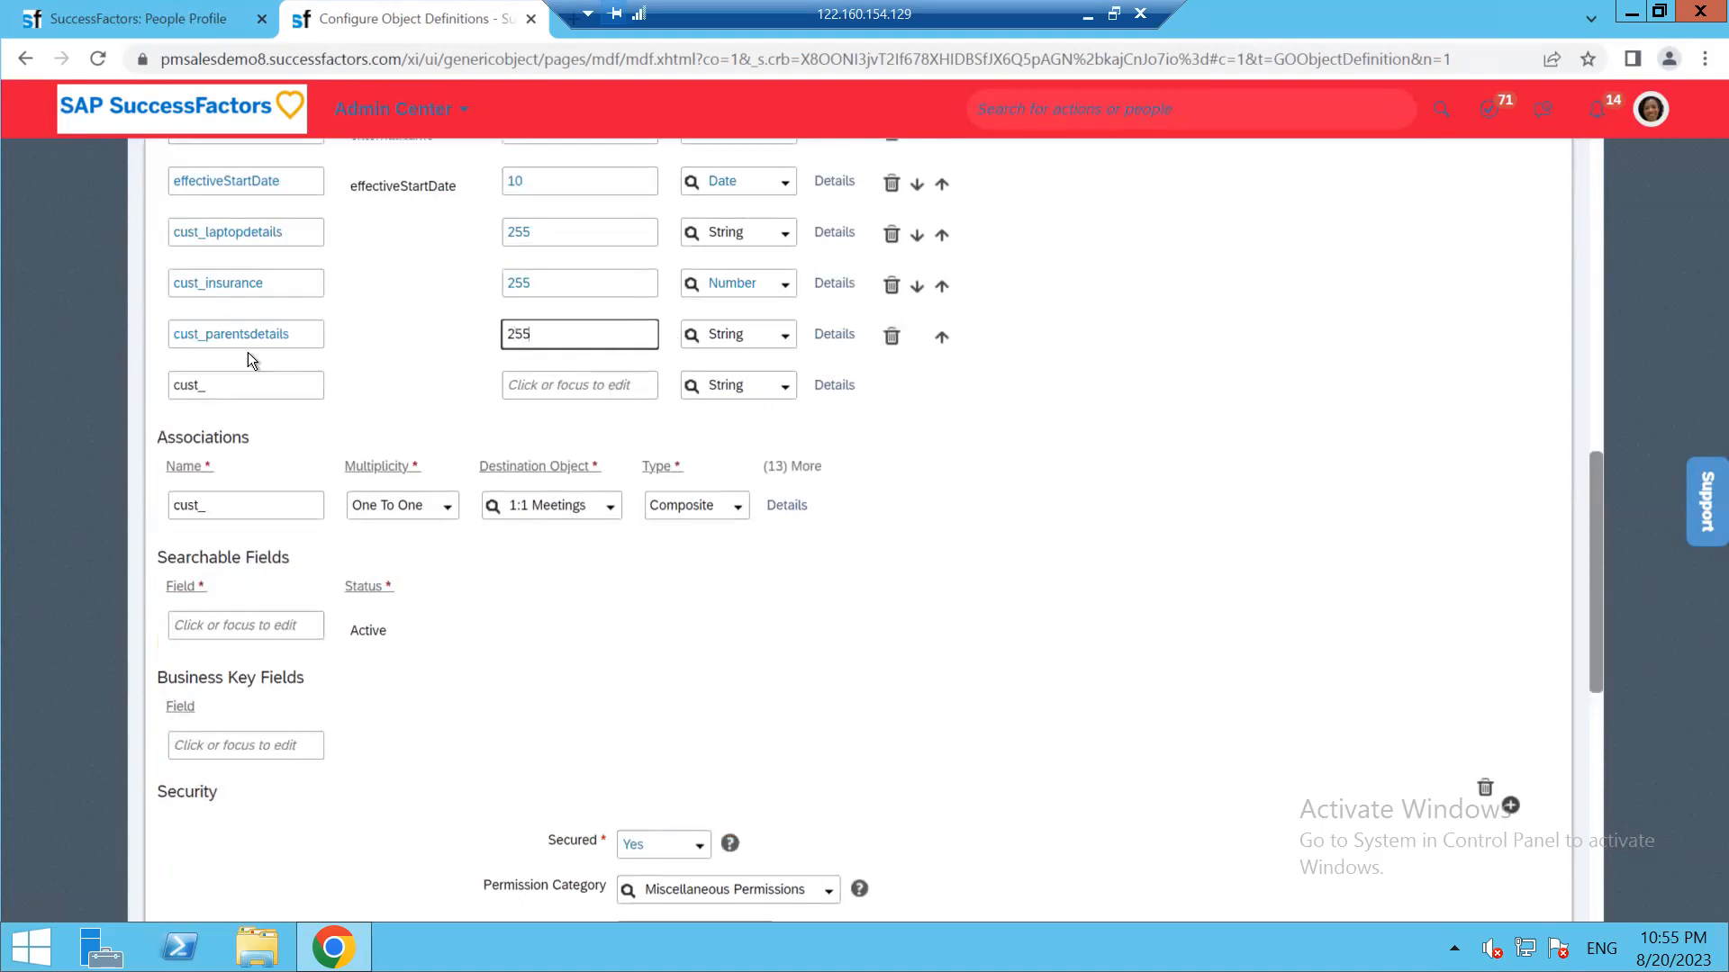
click(784, 336)
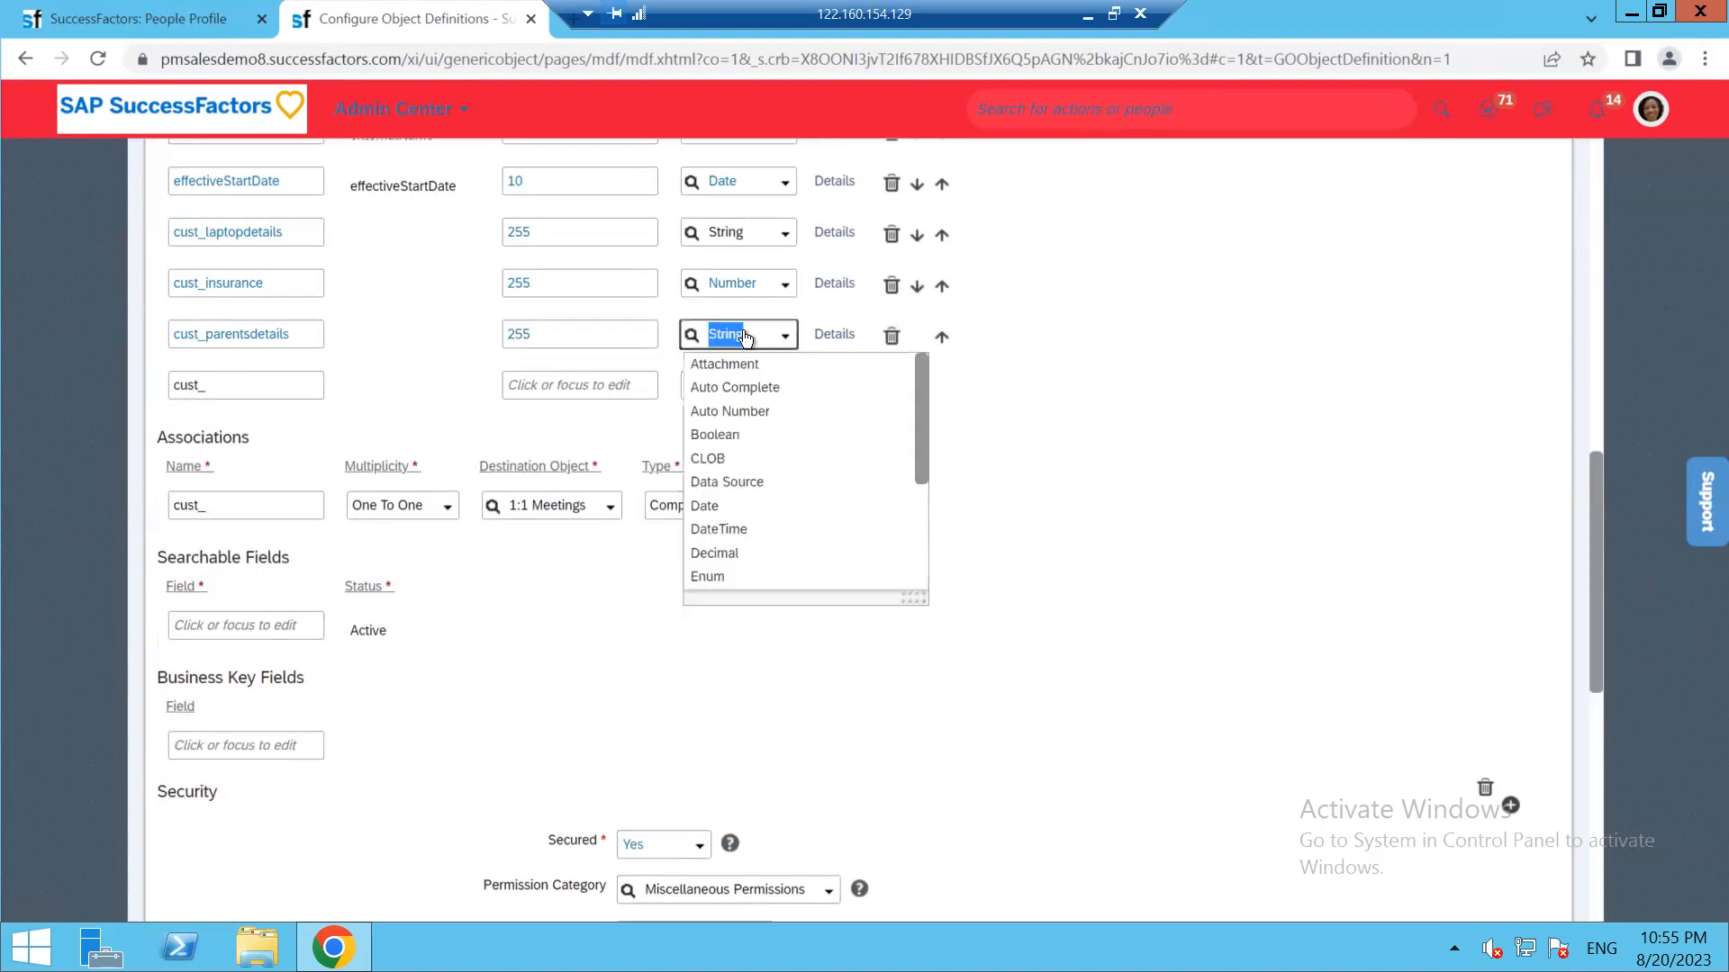
click(1120, 425)
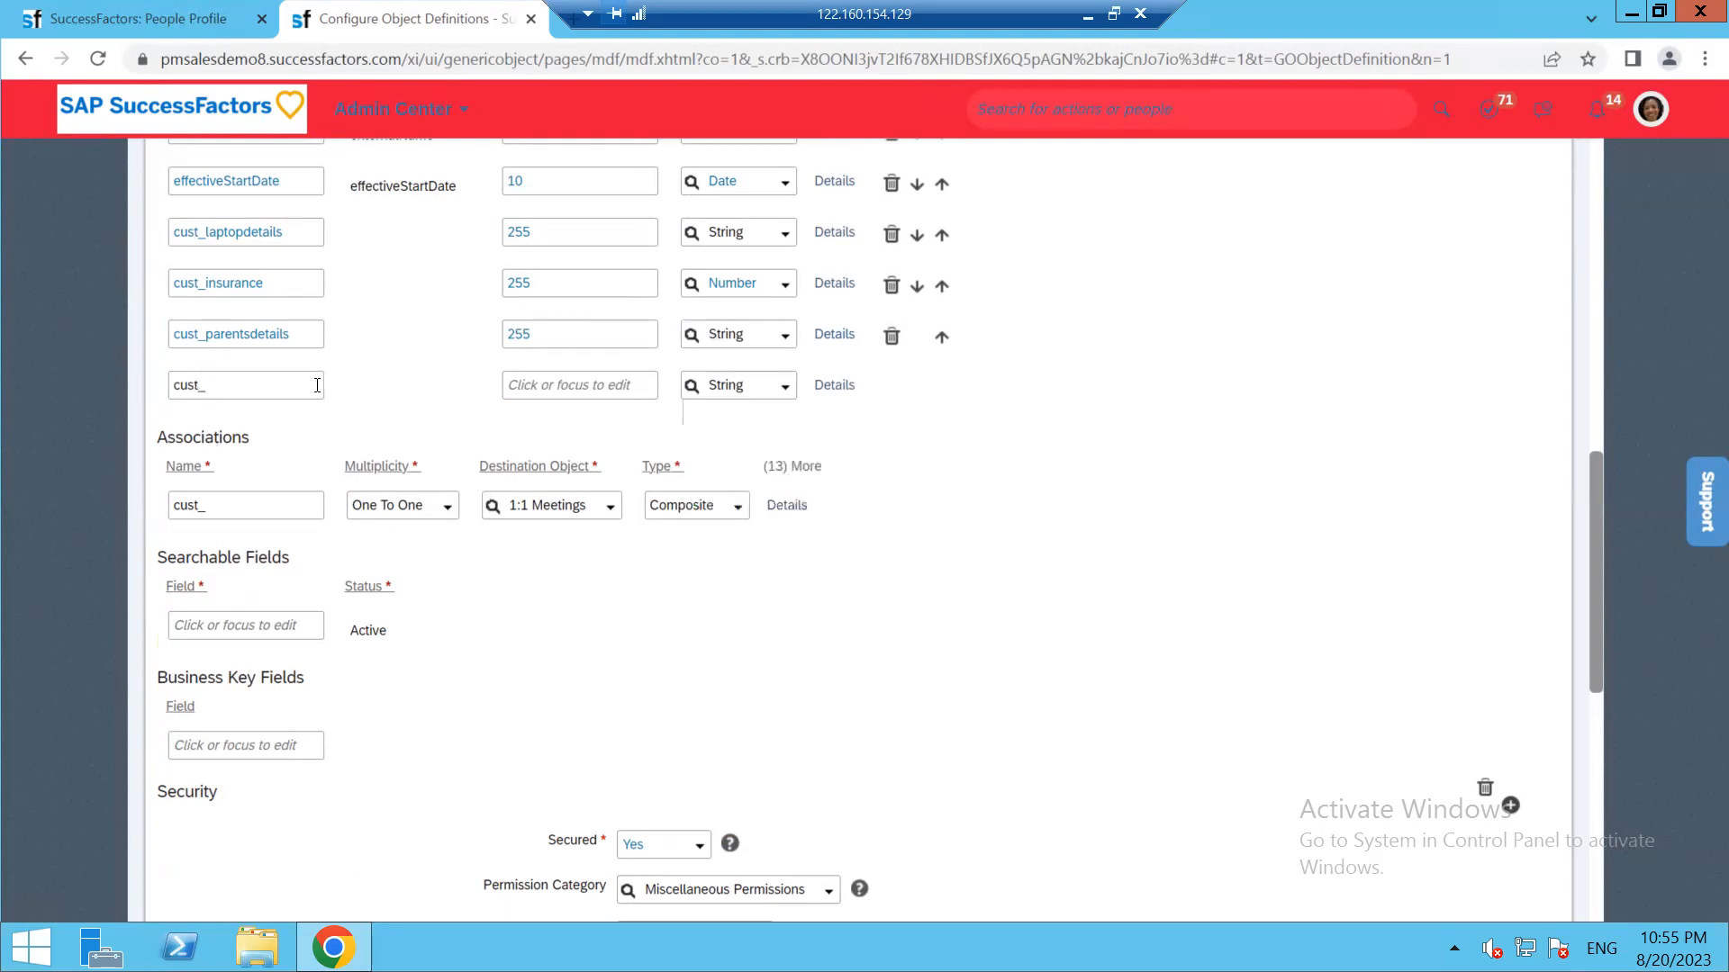
click(268, 383)
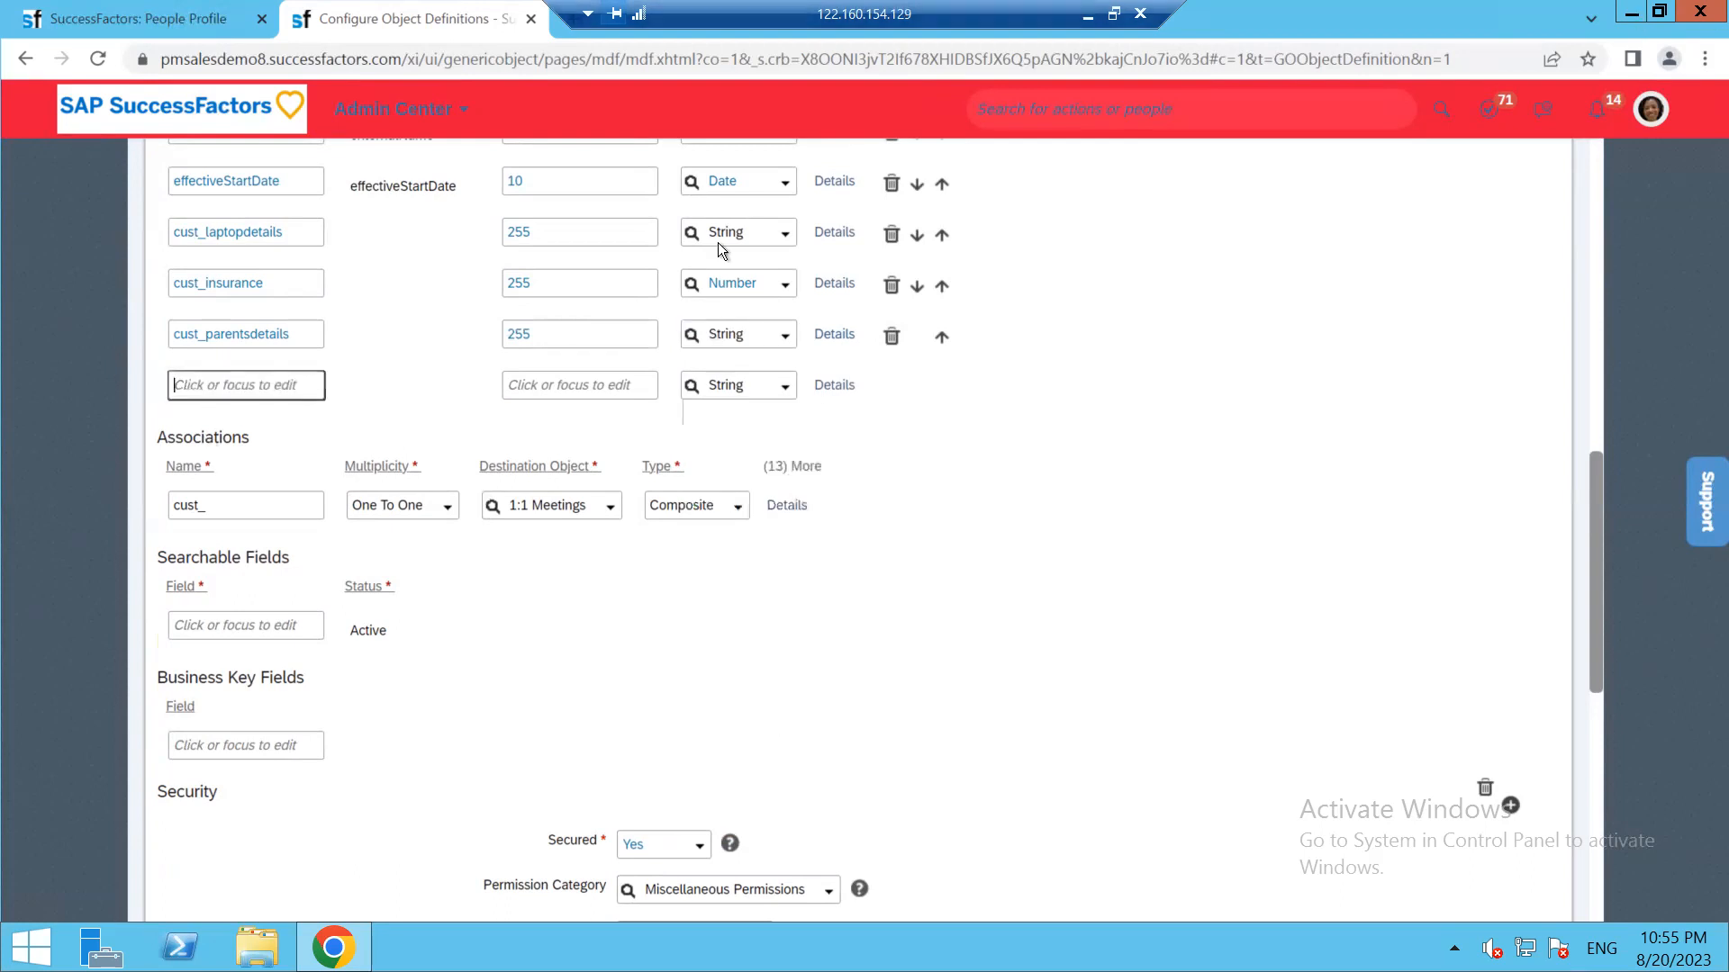
scroll(532, 485, up, 3)
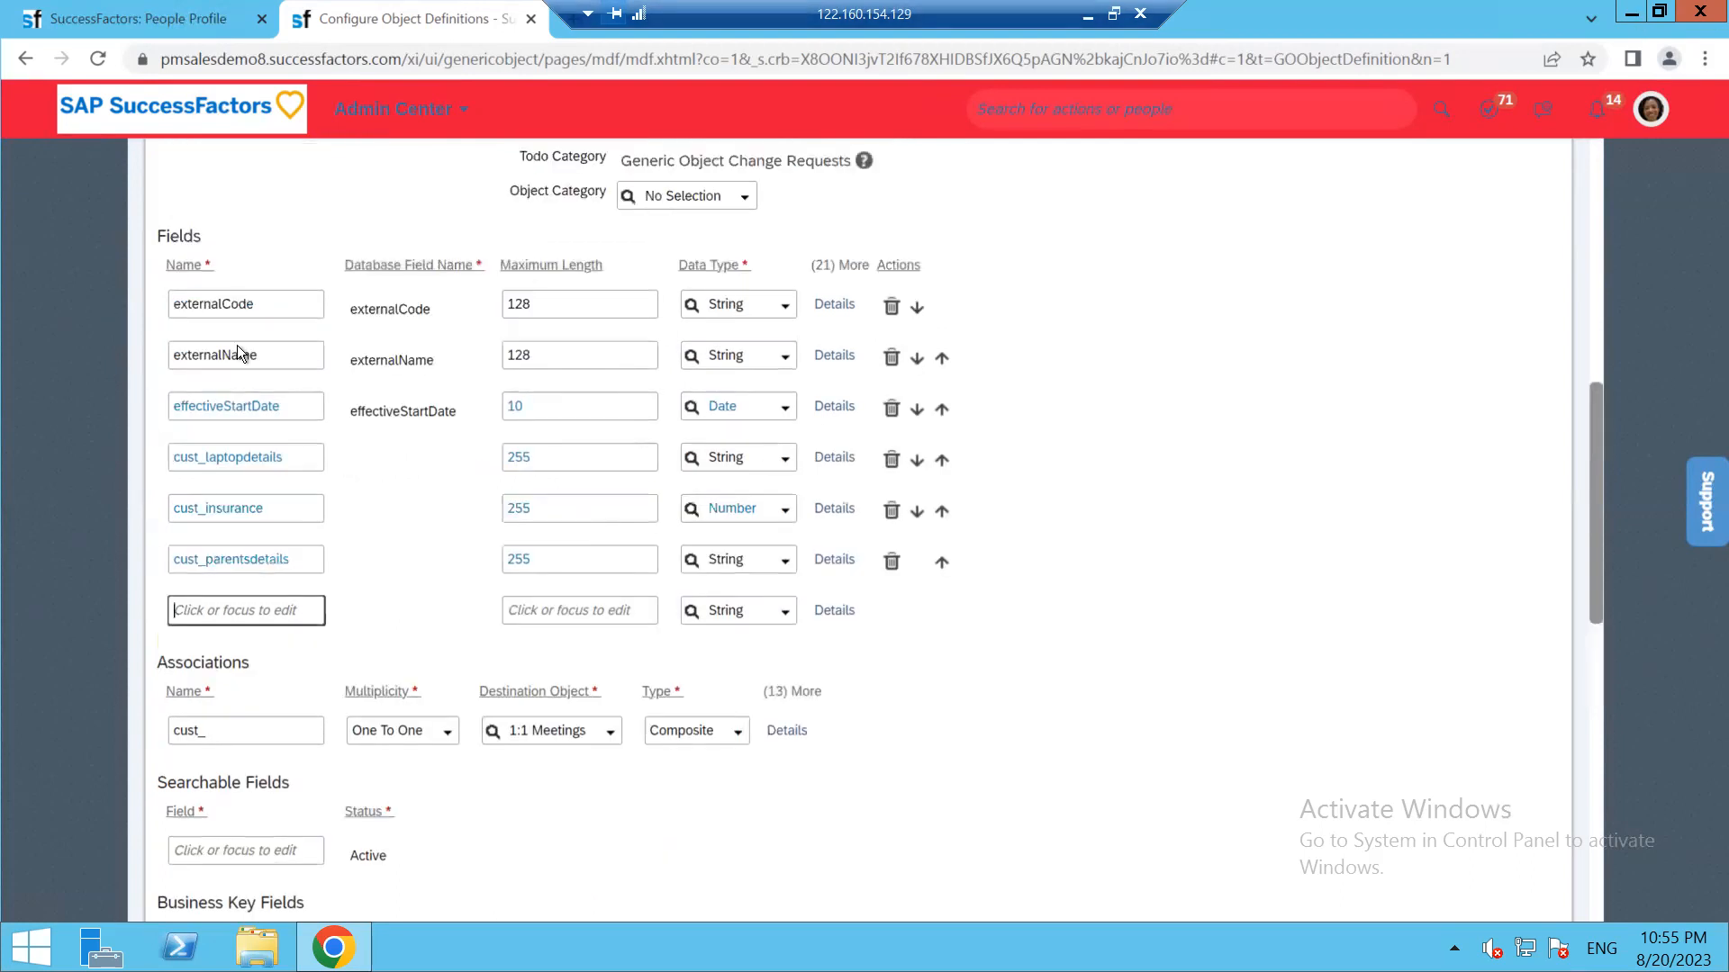
scroll(354, 489, up, 3)
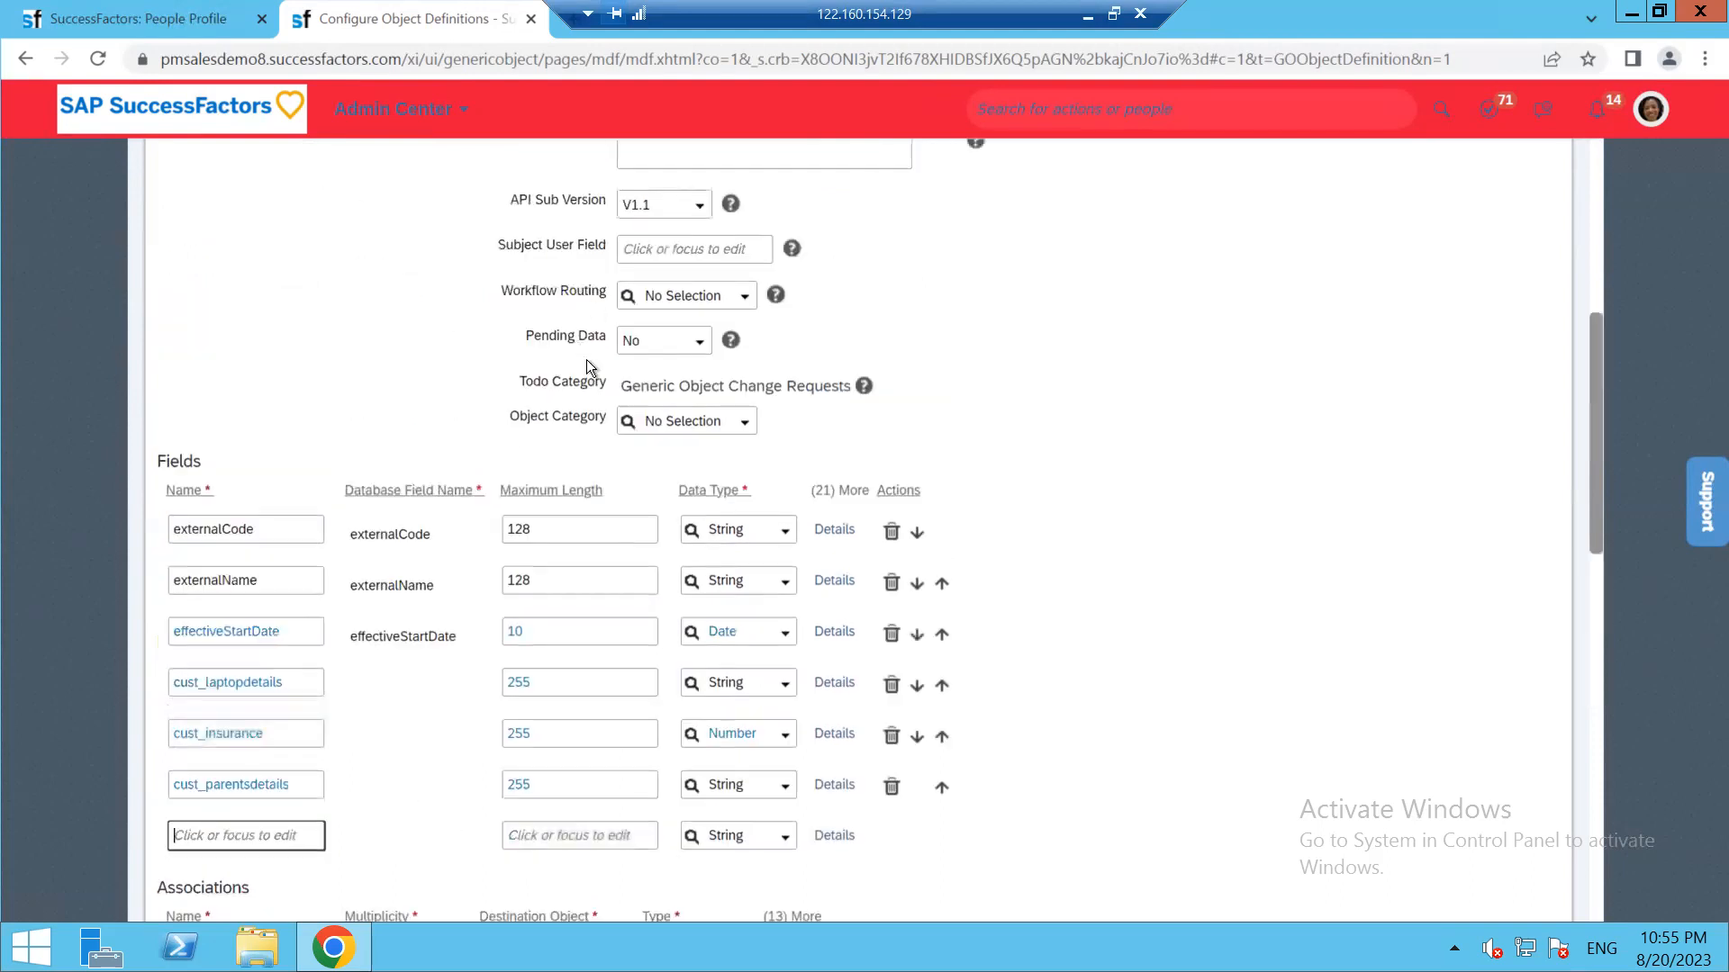
scroll(342, 571, down, 6)
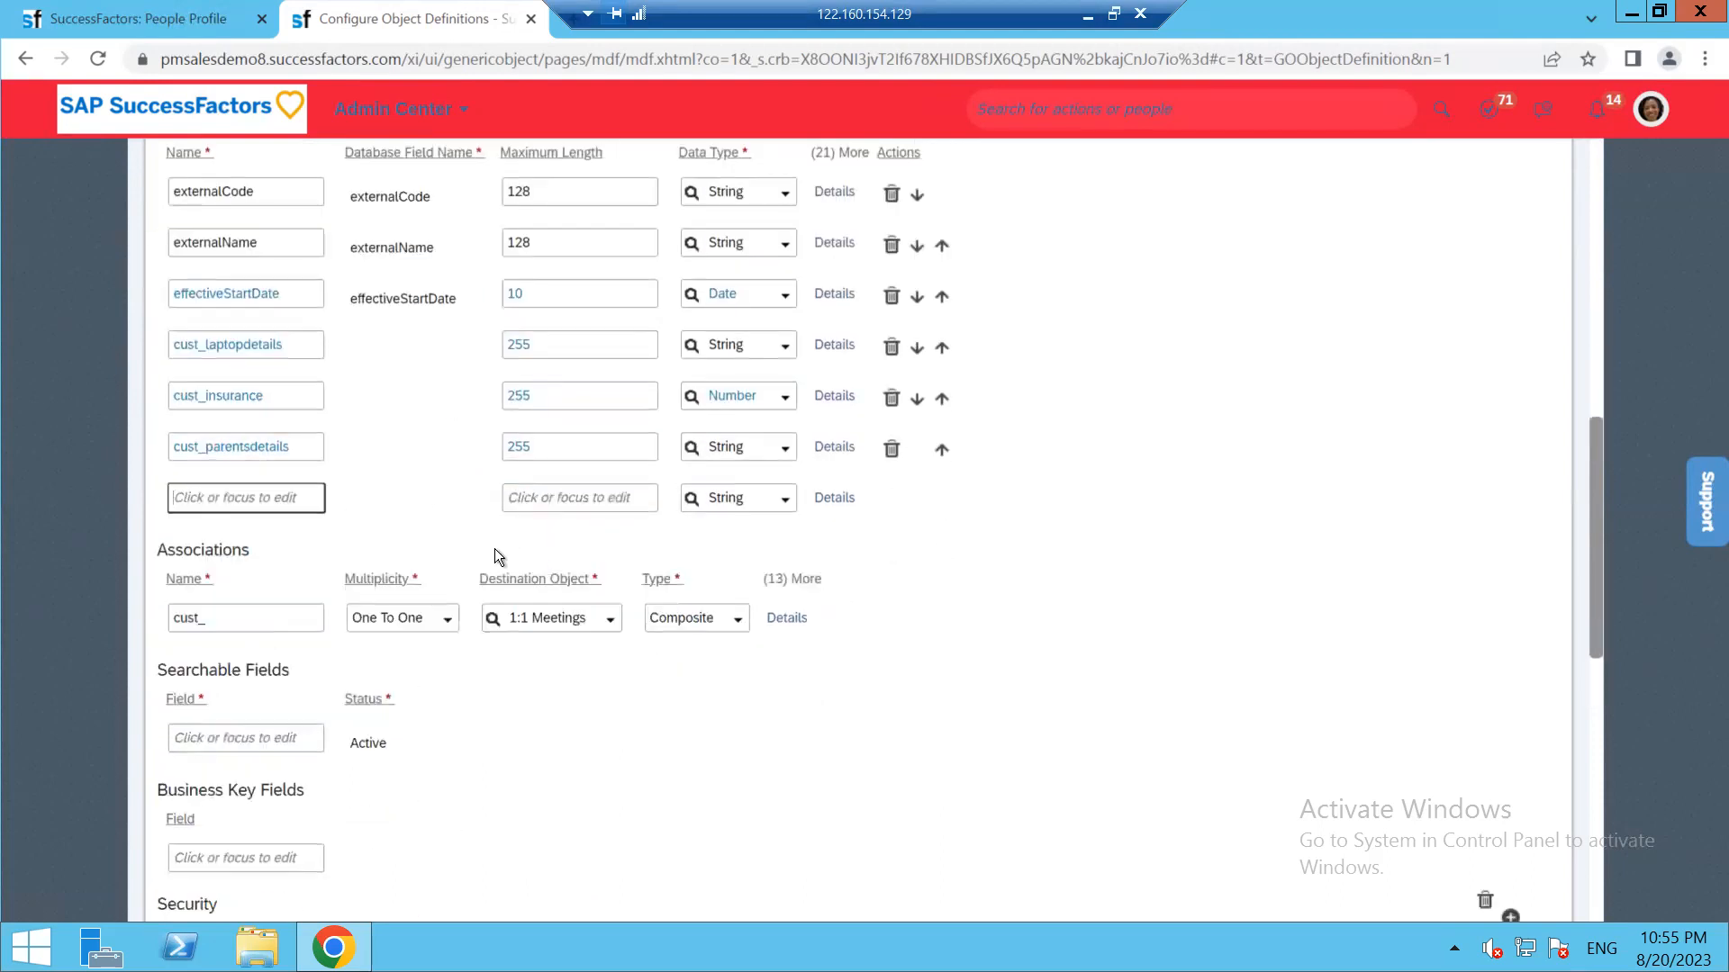
scroll(617, 626, down, 7)
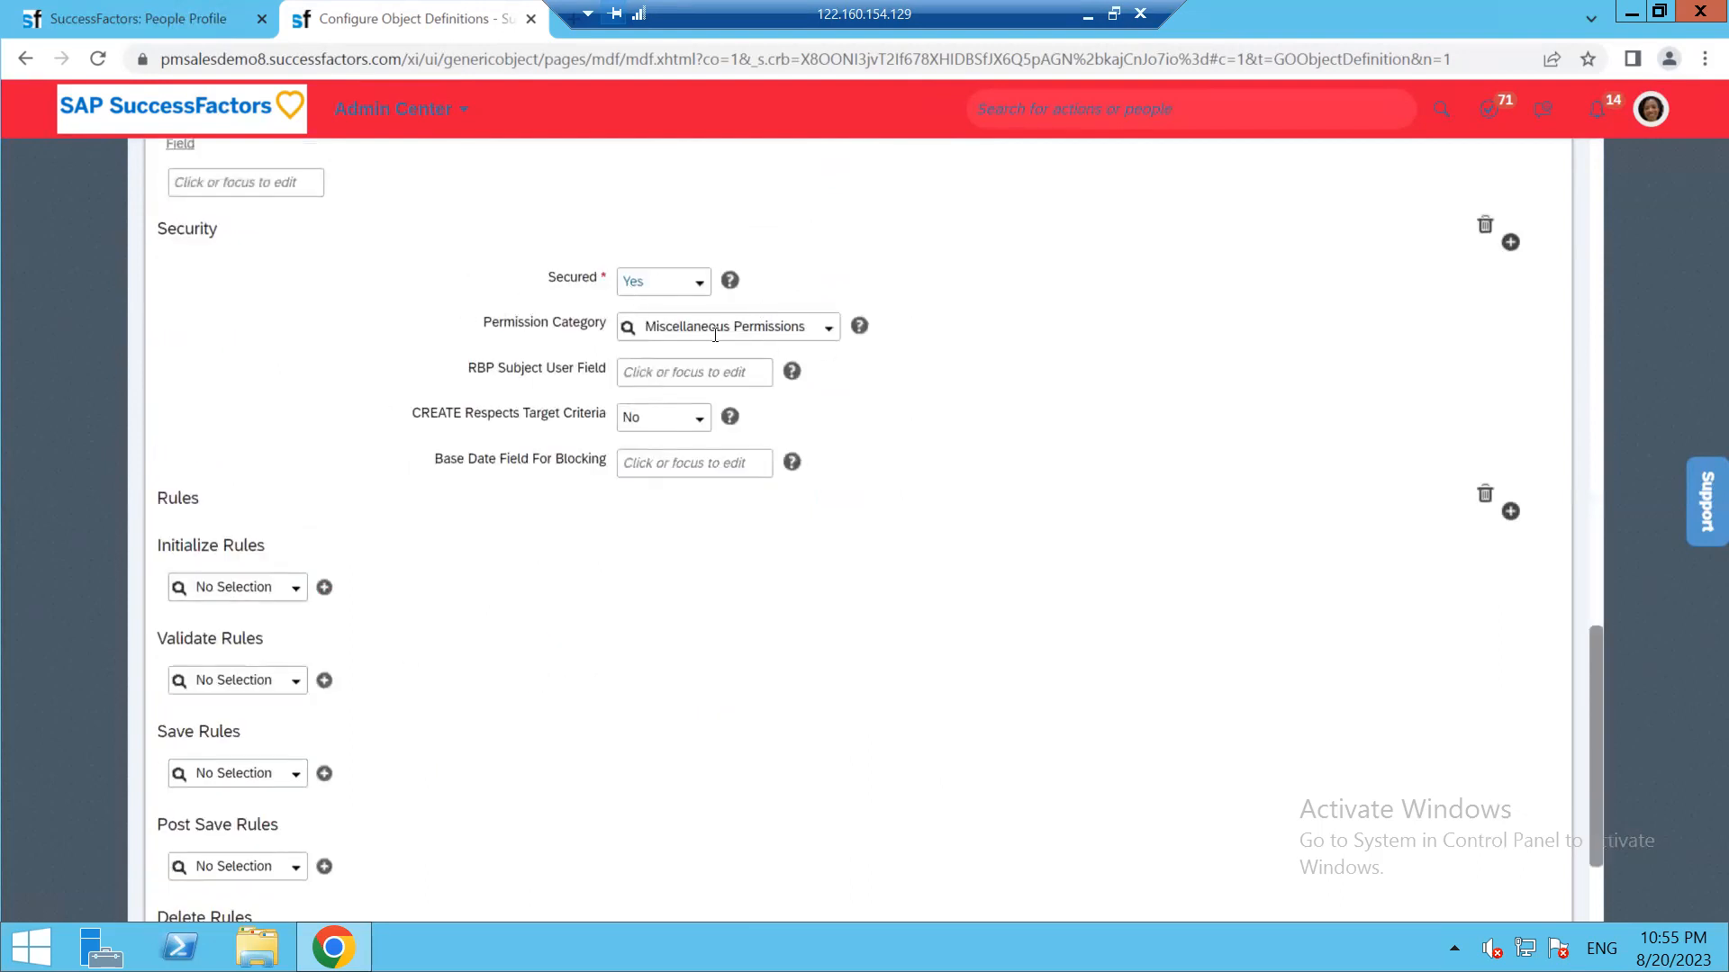
scroll(1499, 765, down, 3)
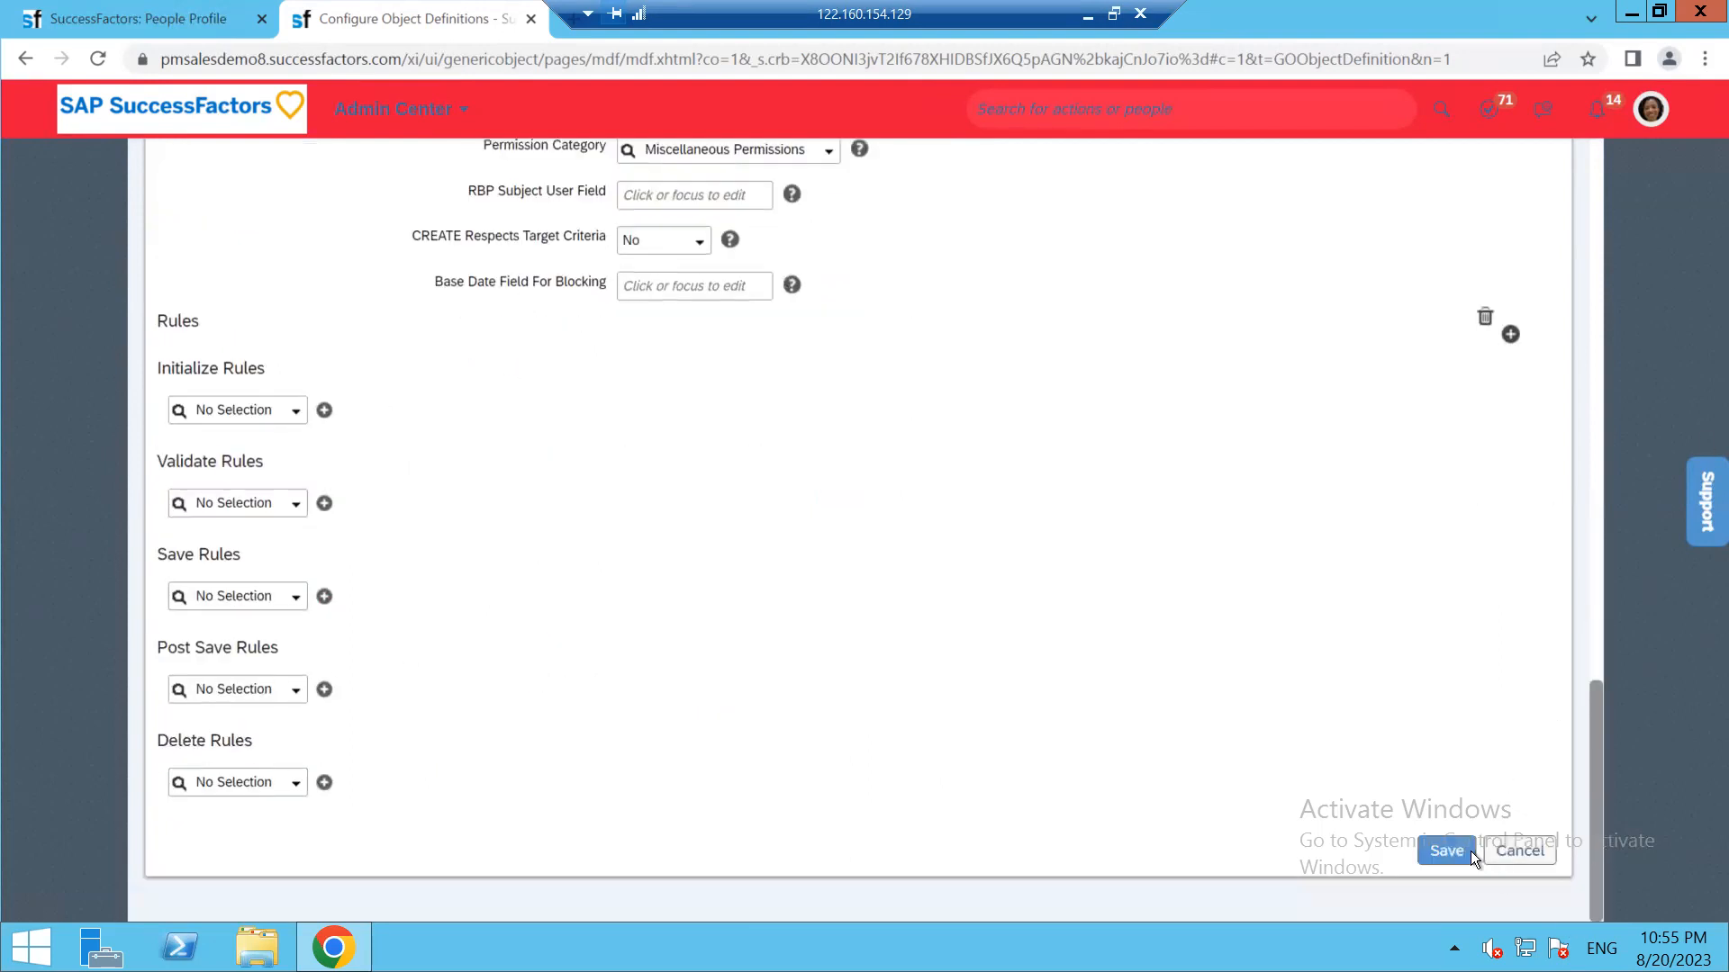
click(1446, 851)
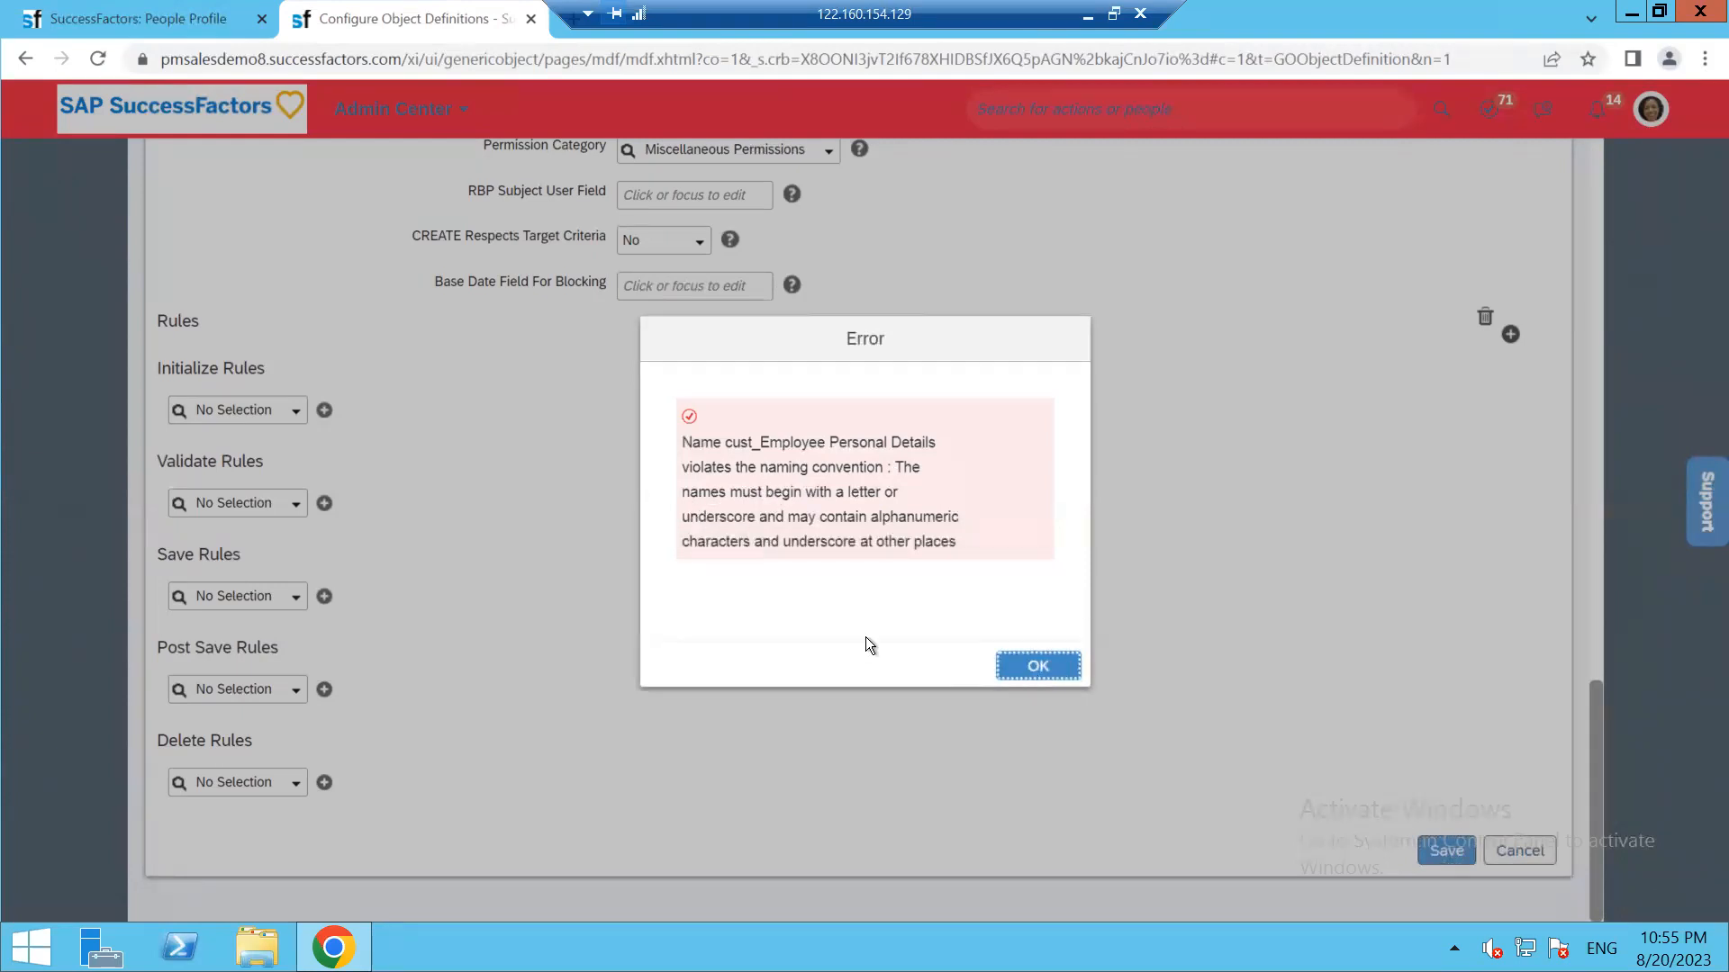
key(Return)
scroll(837, 585, up, 15)
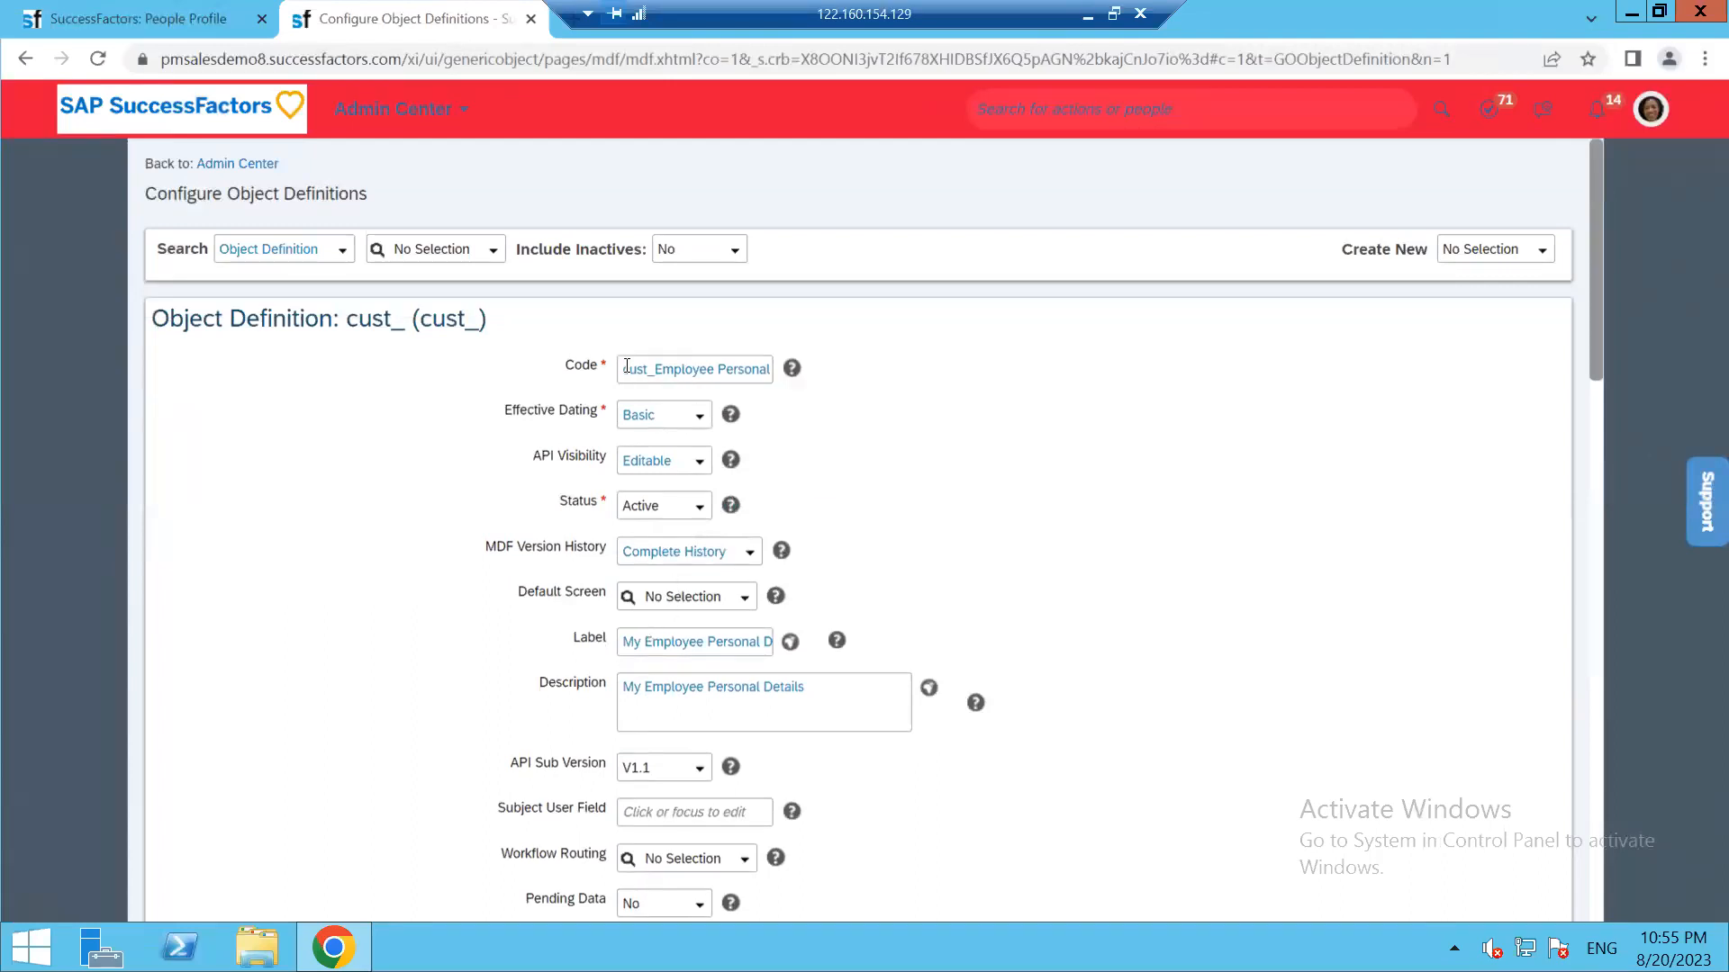
Remove the spaces from the code so it reads cust_EmployeePersonalDetails
click(718, 367)
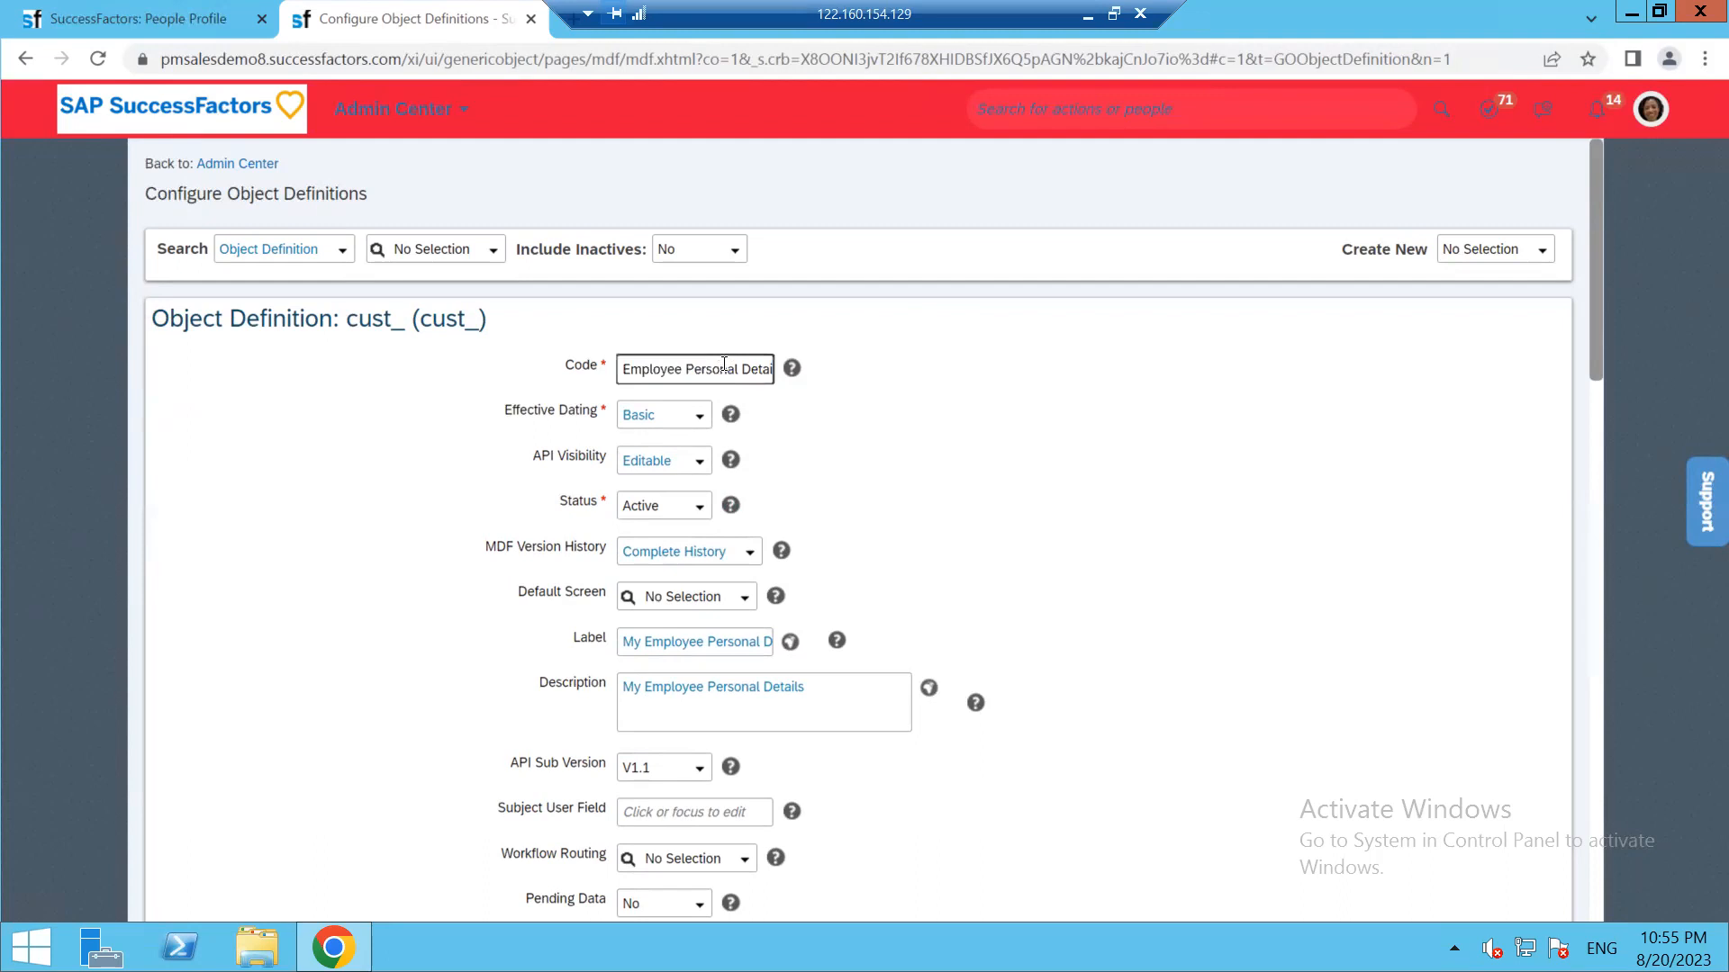
click(741, 369)
key(BackSpace)
click(683, 369)
key(BackSpace)
Save the object definition and acknowledge the Successfully Saved message
scroll(1300, 711, down, 15)
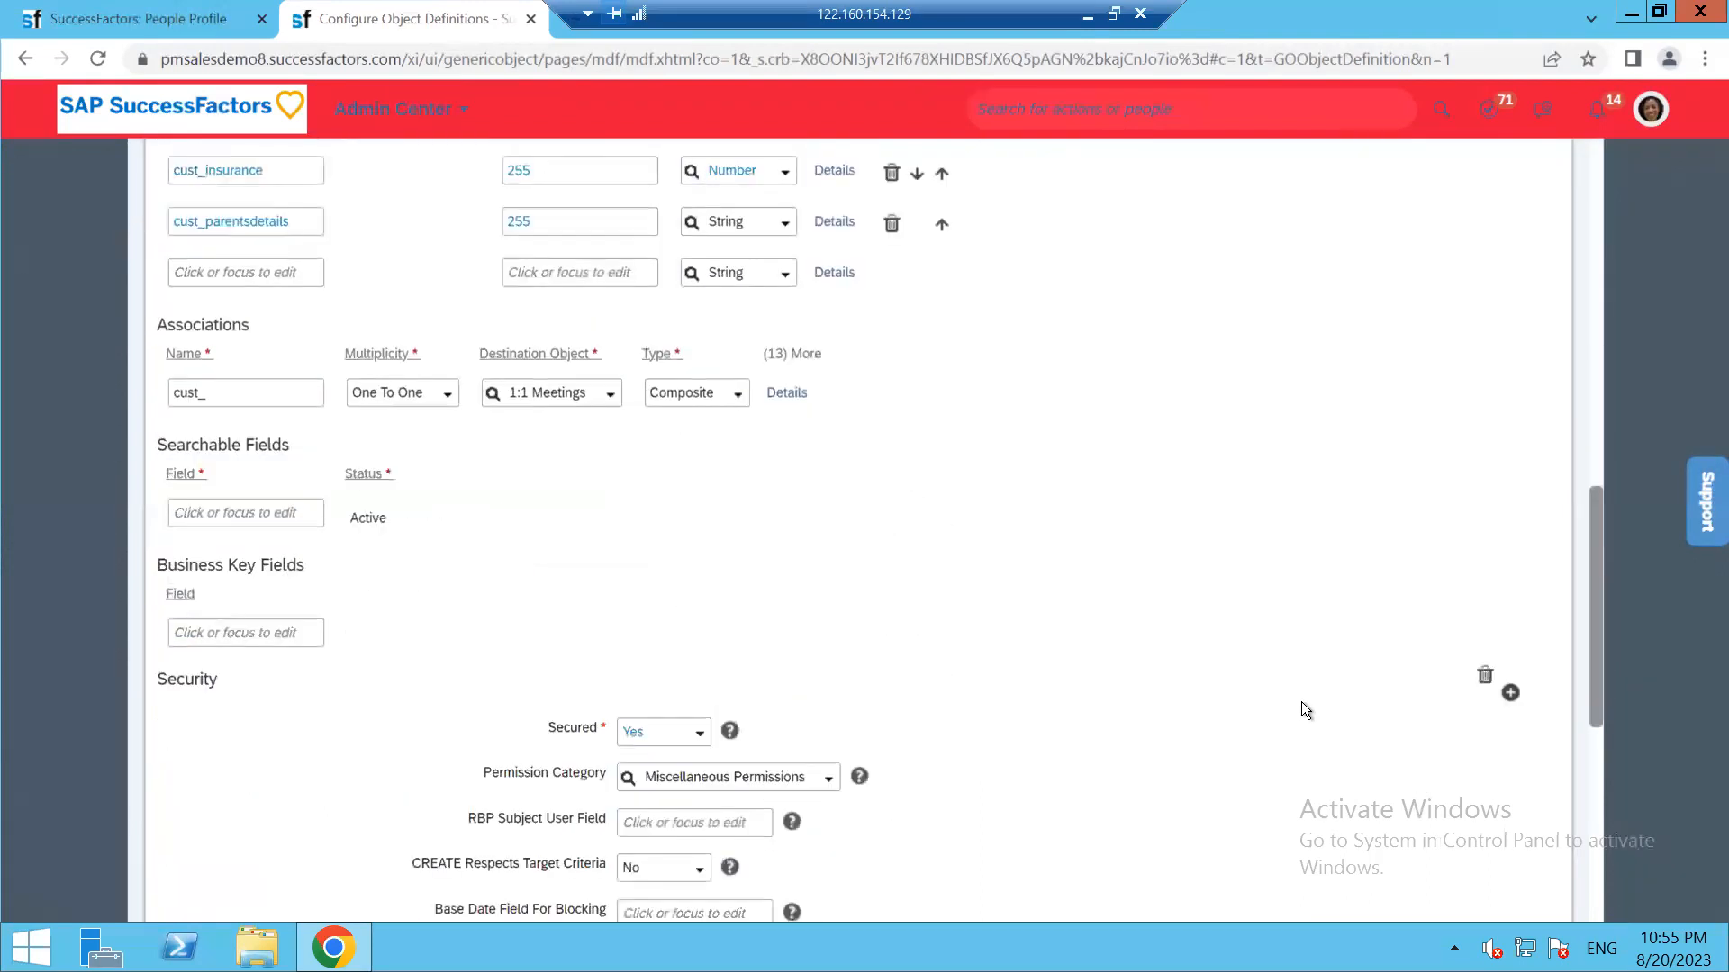
click(1465, 845)
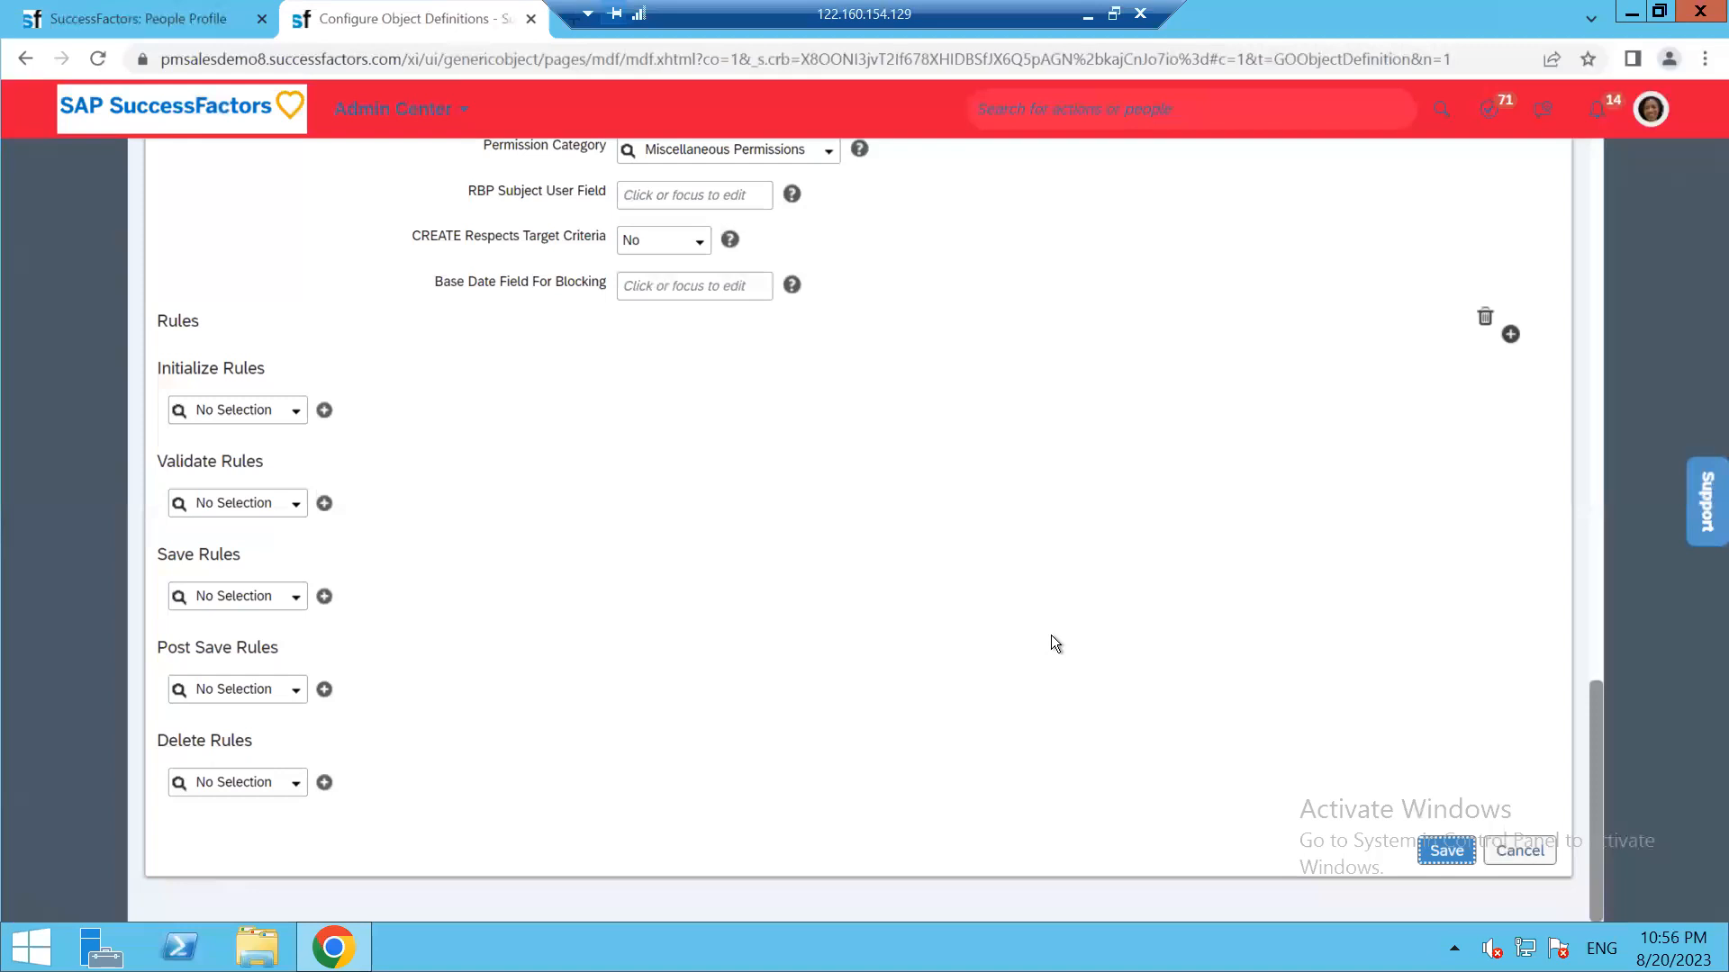
scroll(1051, 635, up, 4)
scroll(1050, 635, down, 1)
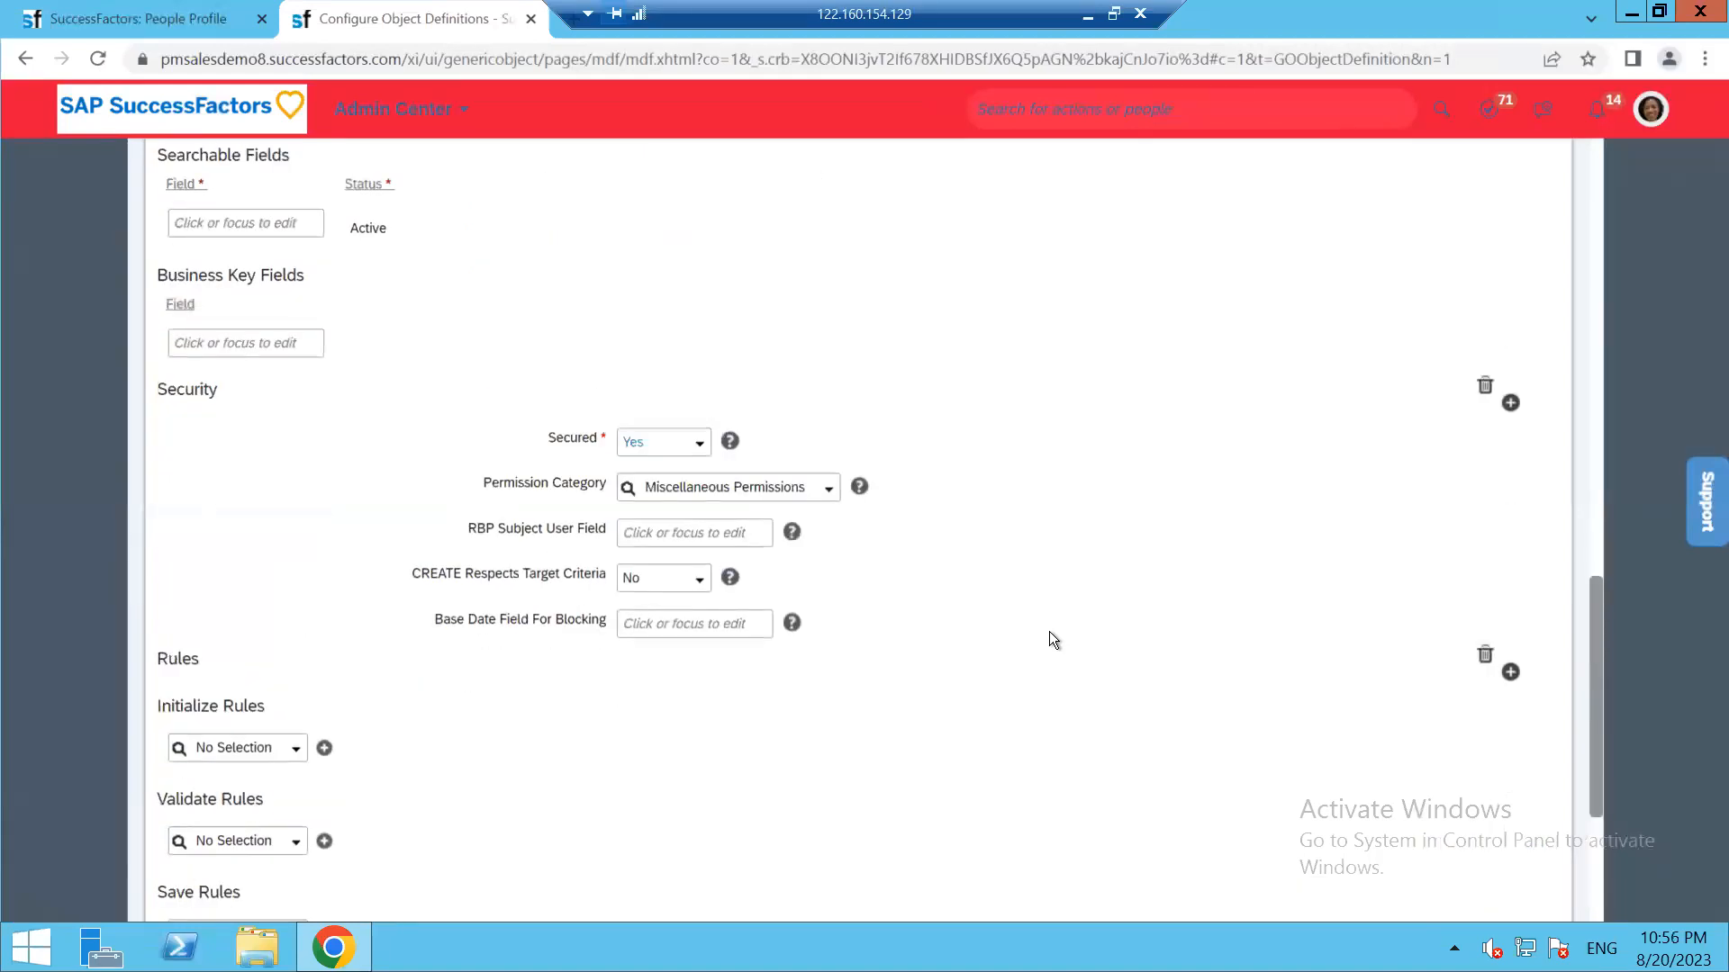
scroll(1050, 632, up, 15)
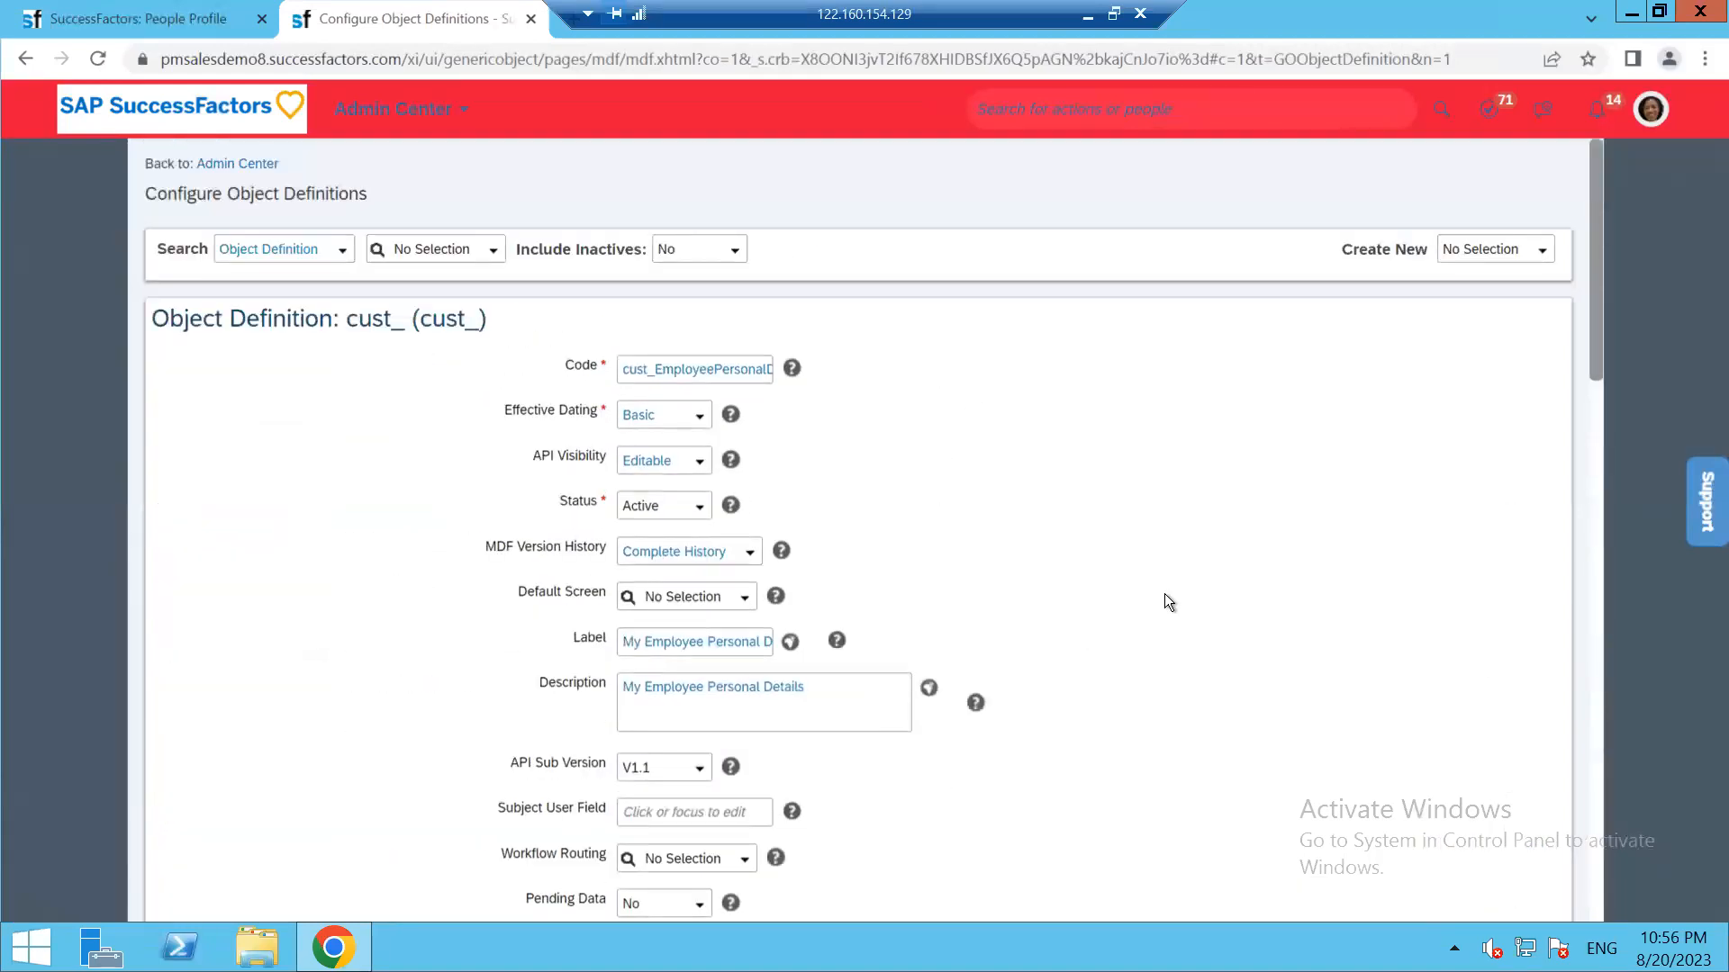
scroll(1250, 591, down, 15)
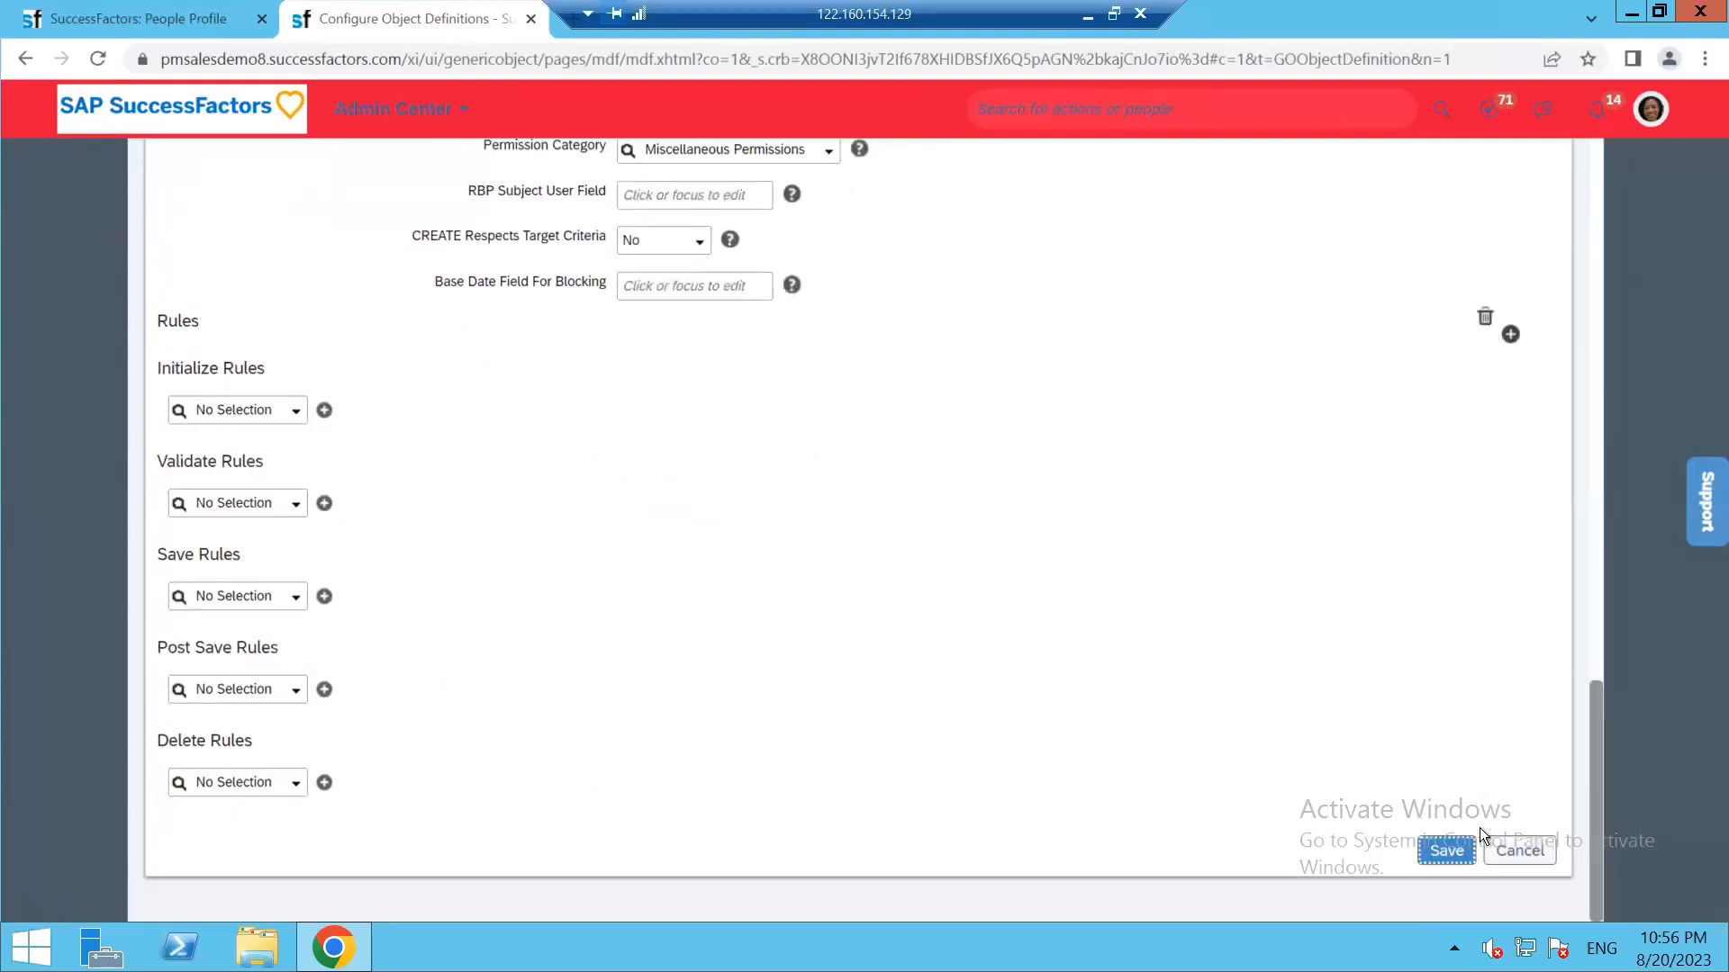
click(1462, 850)
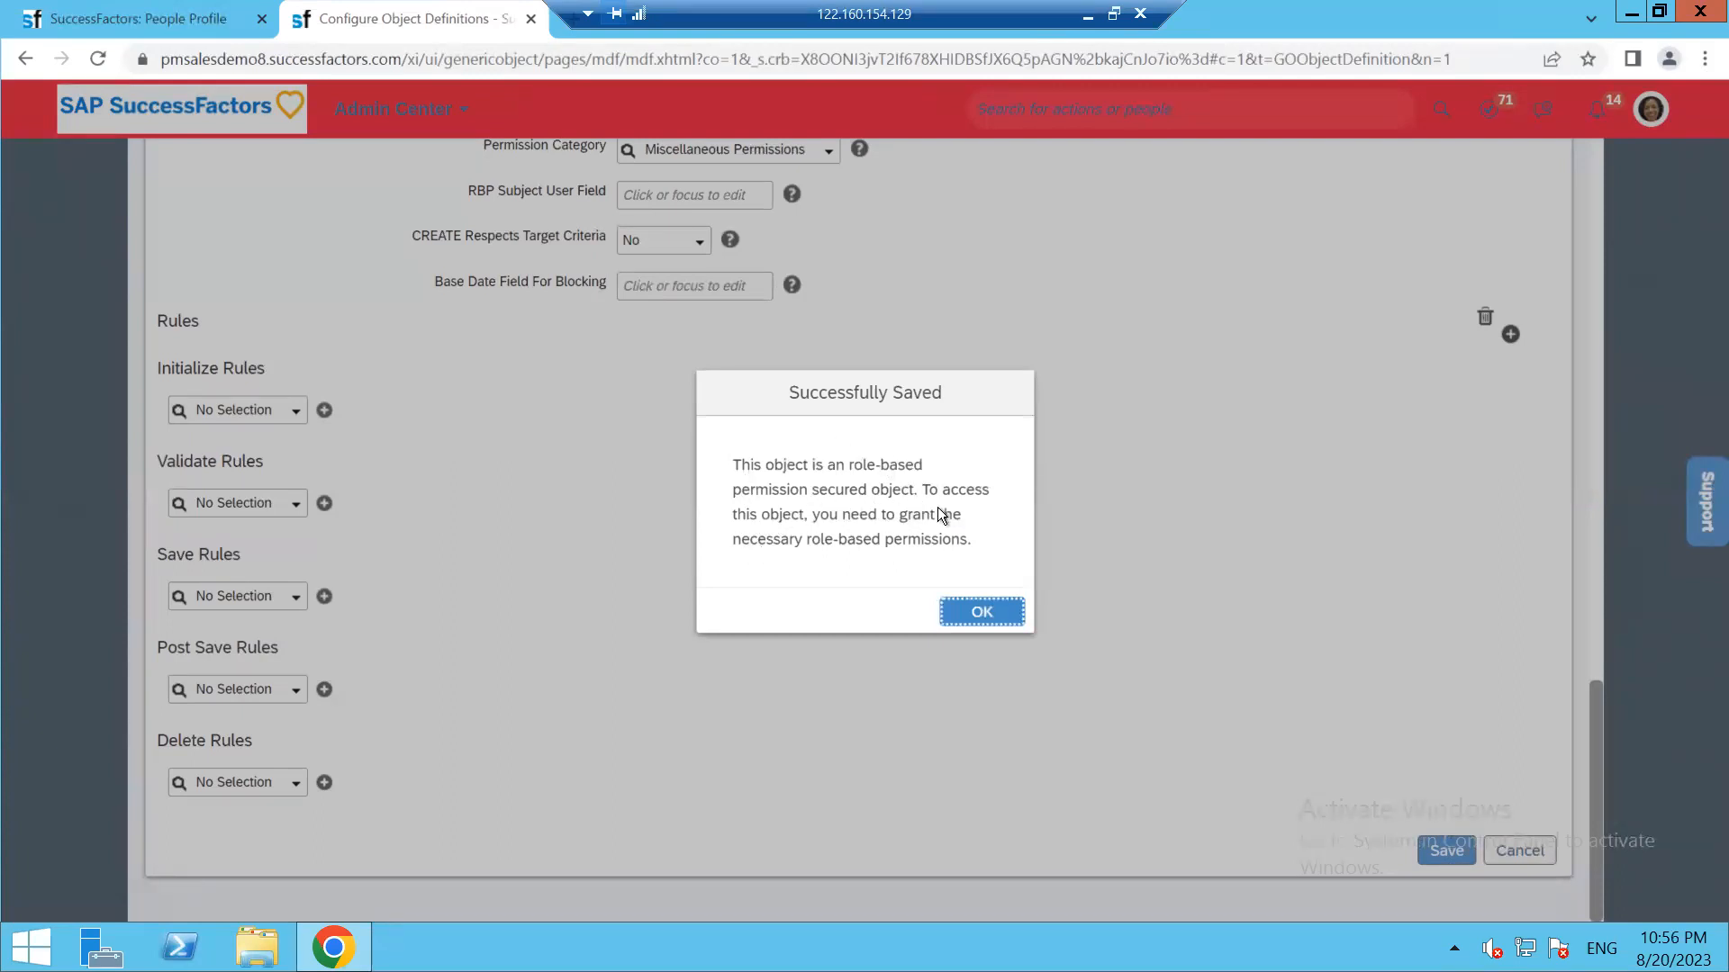
drag(786, 517, 970, 522)
click(947, 554)
click(1002, 615)
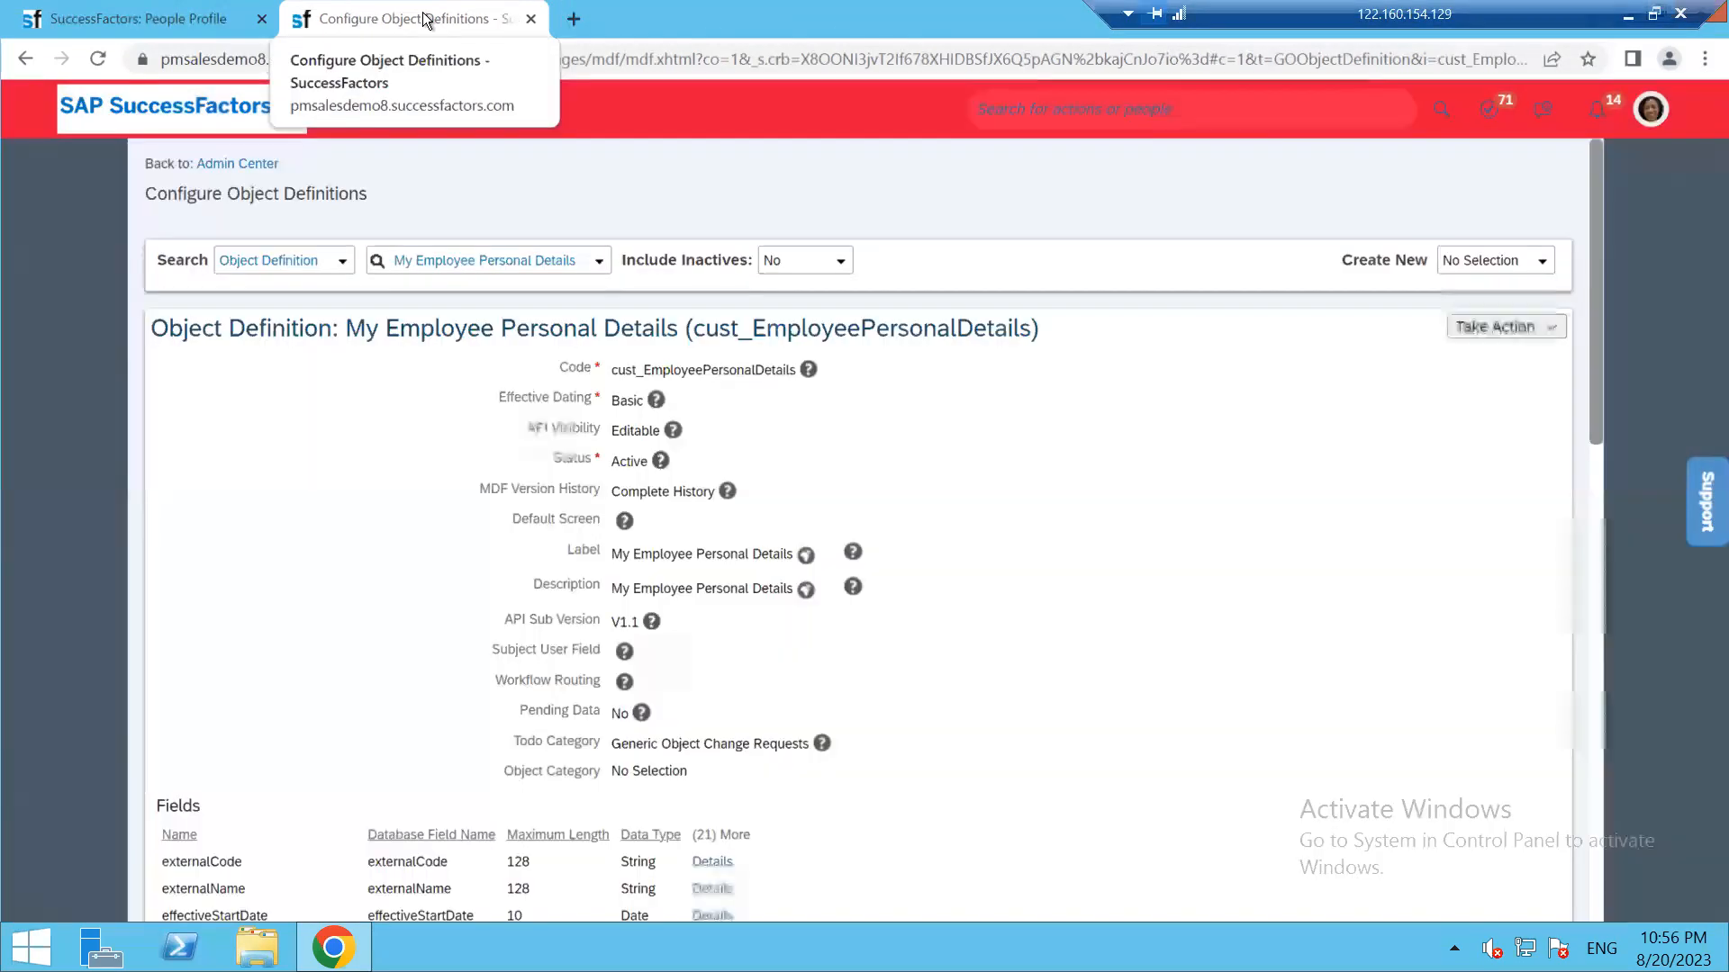
In a duplicated tab, search for and open Manage Permission Roles
right_click(426, 18)
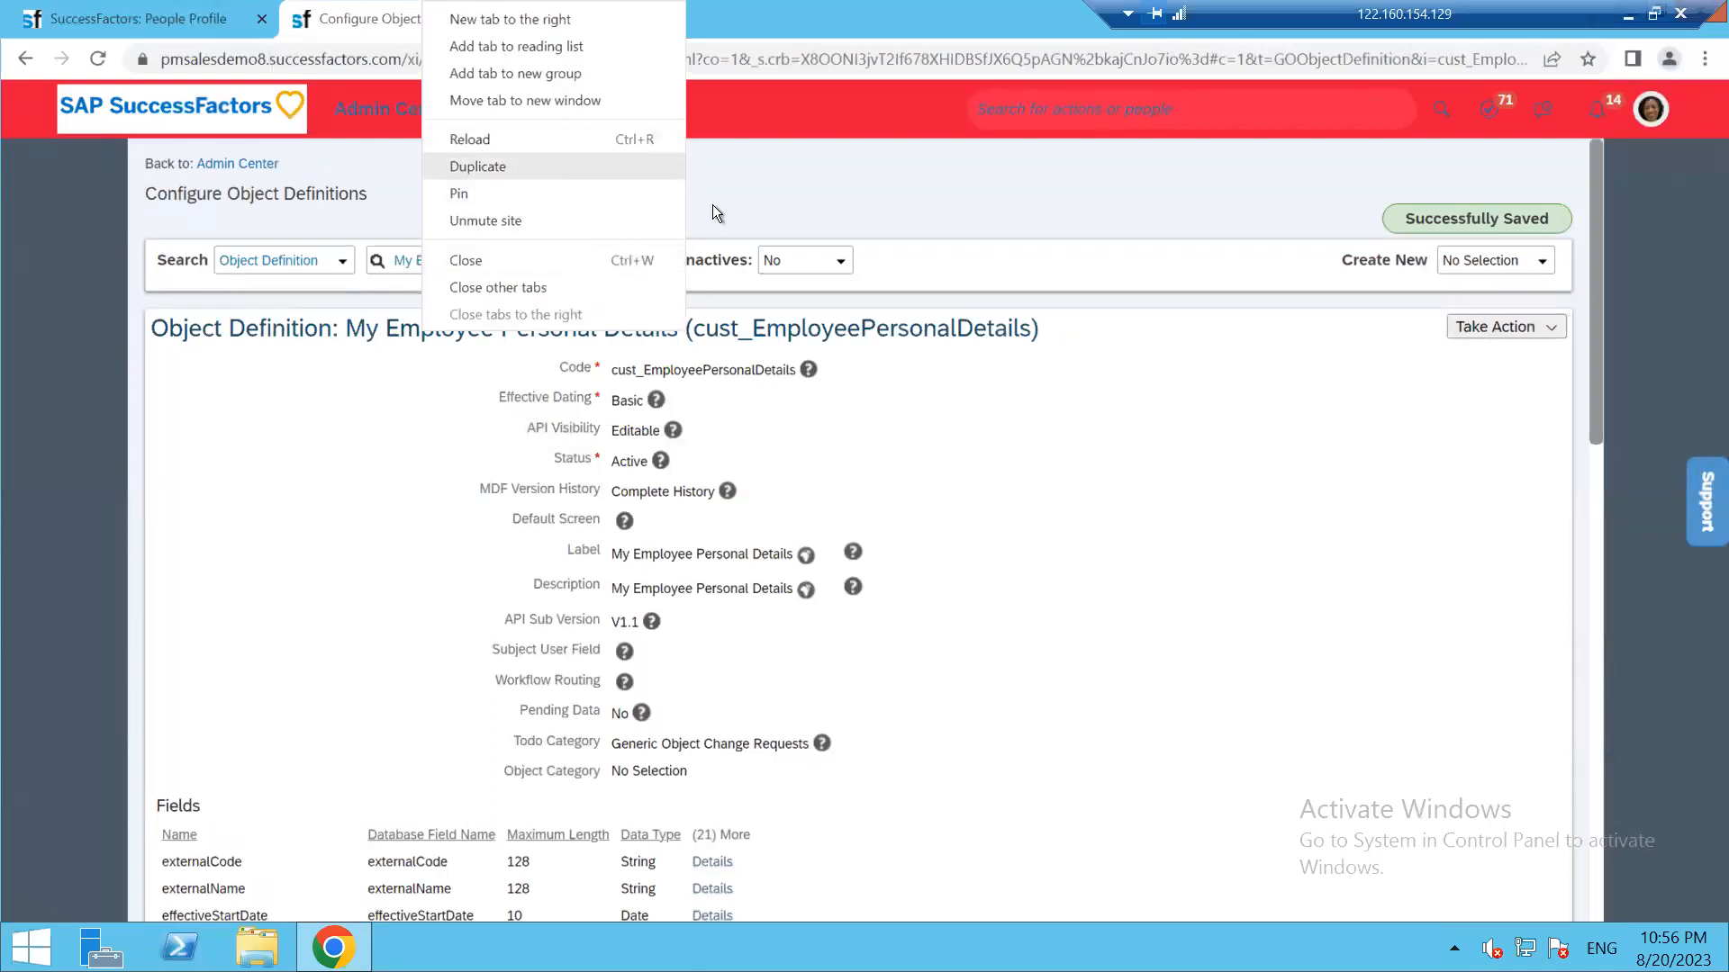
click(527, 162)
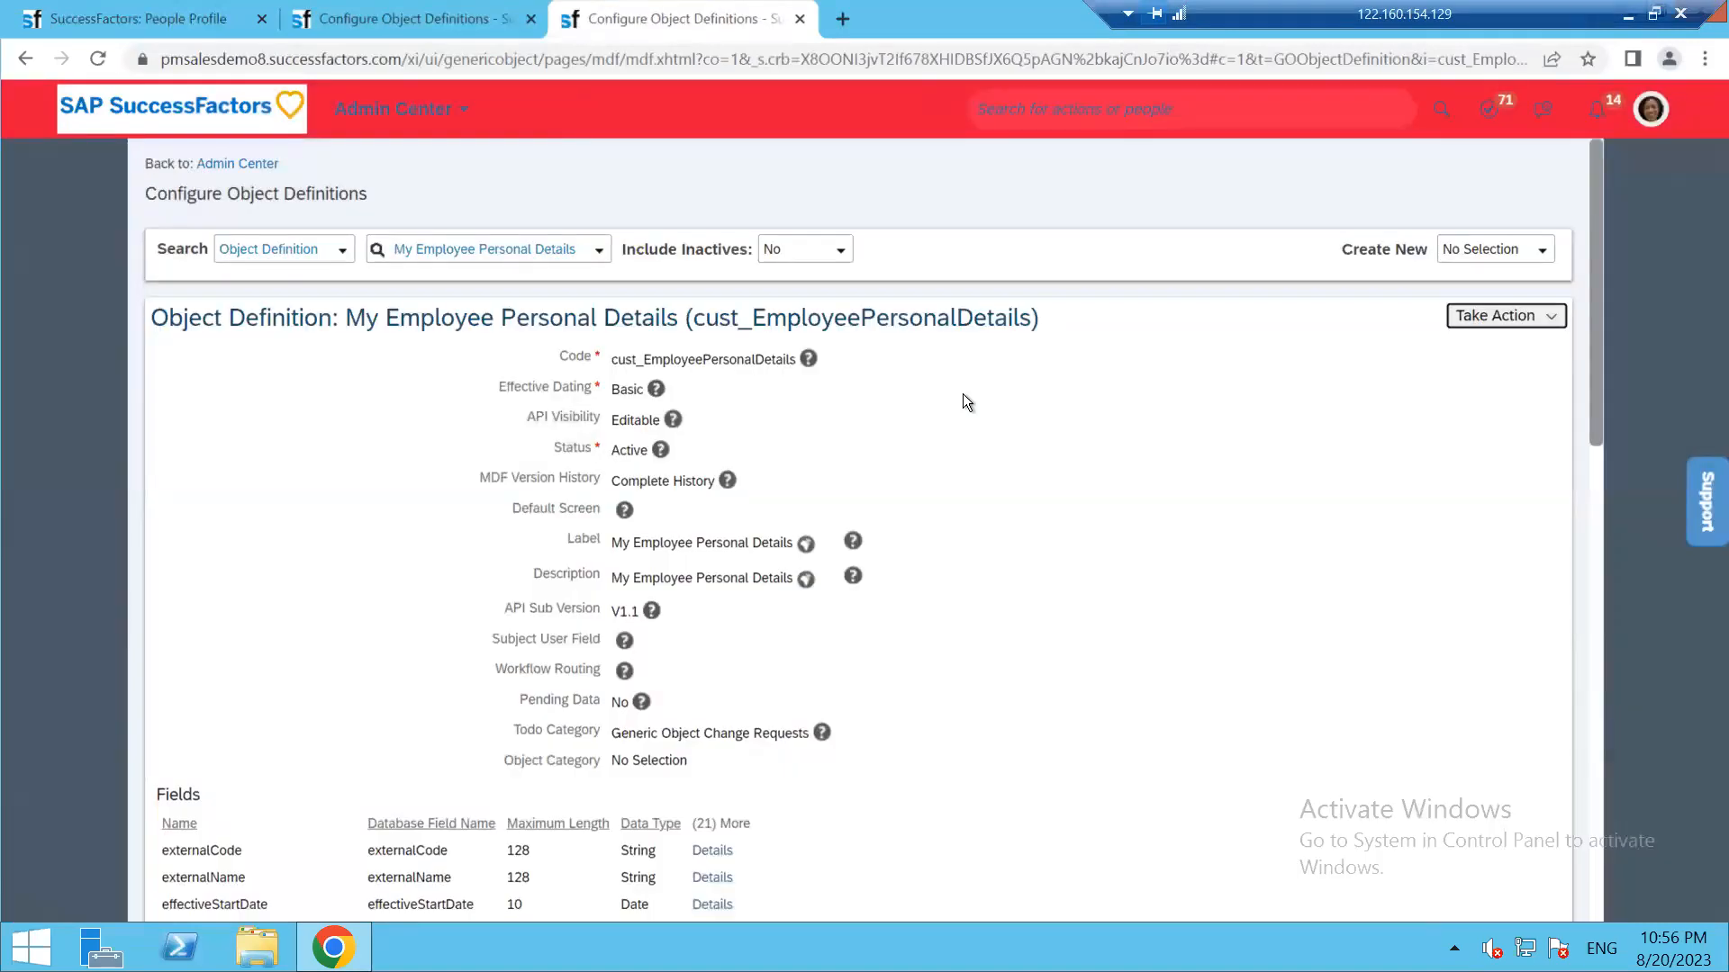
click(1162, 106)
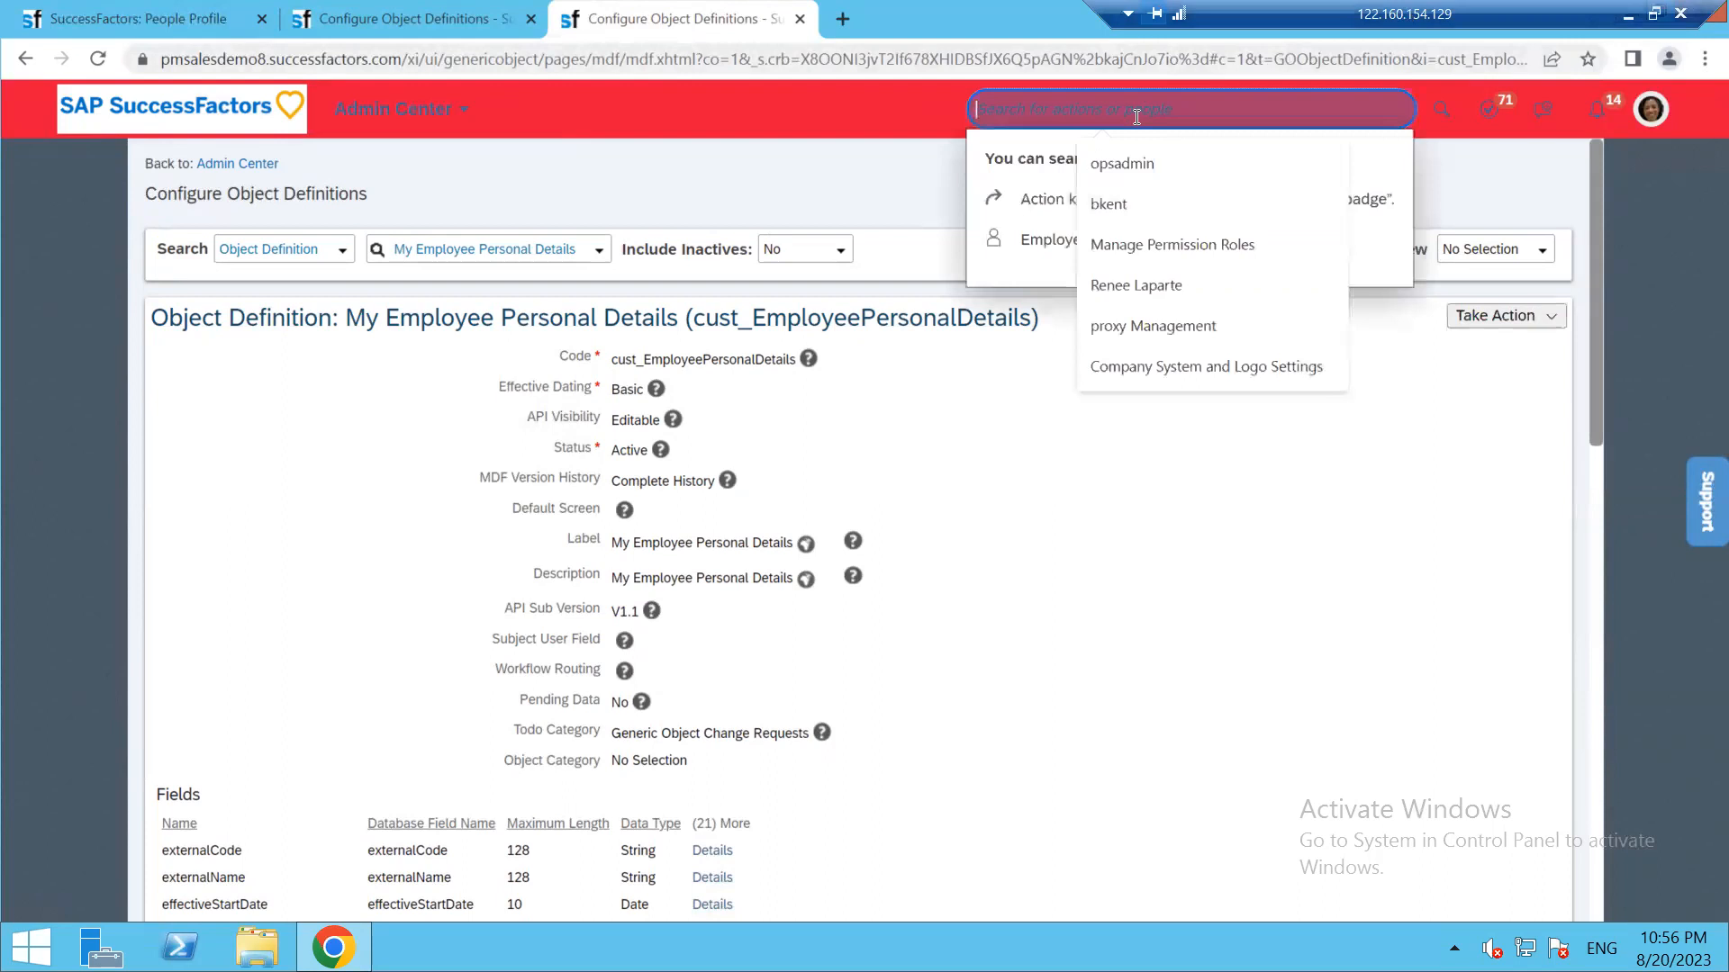
text(manag)
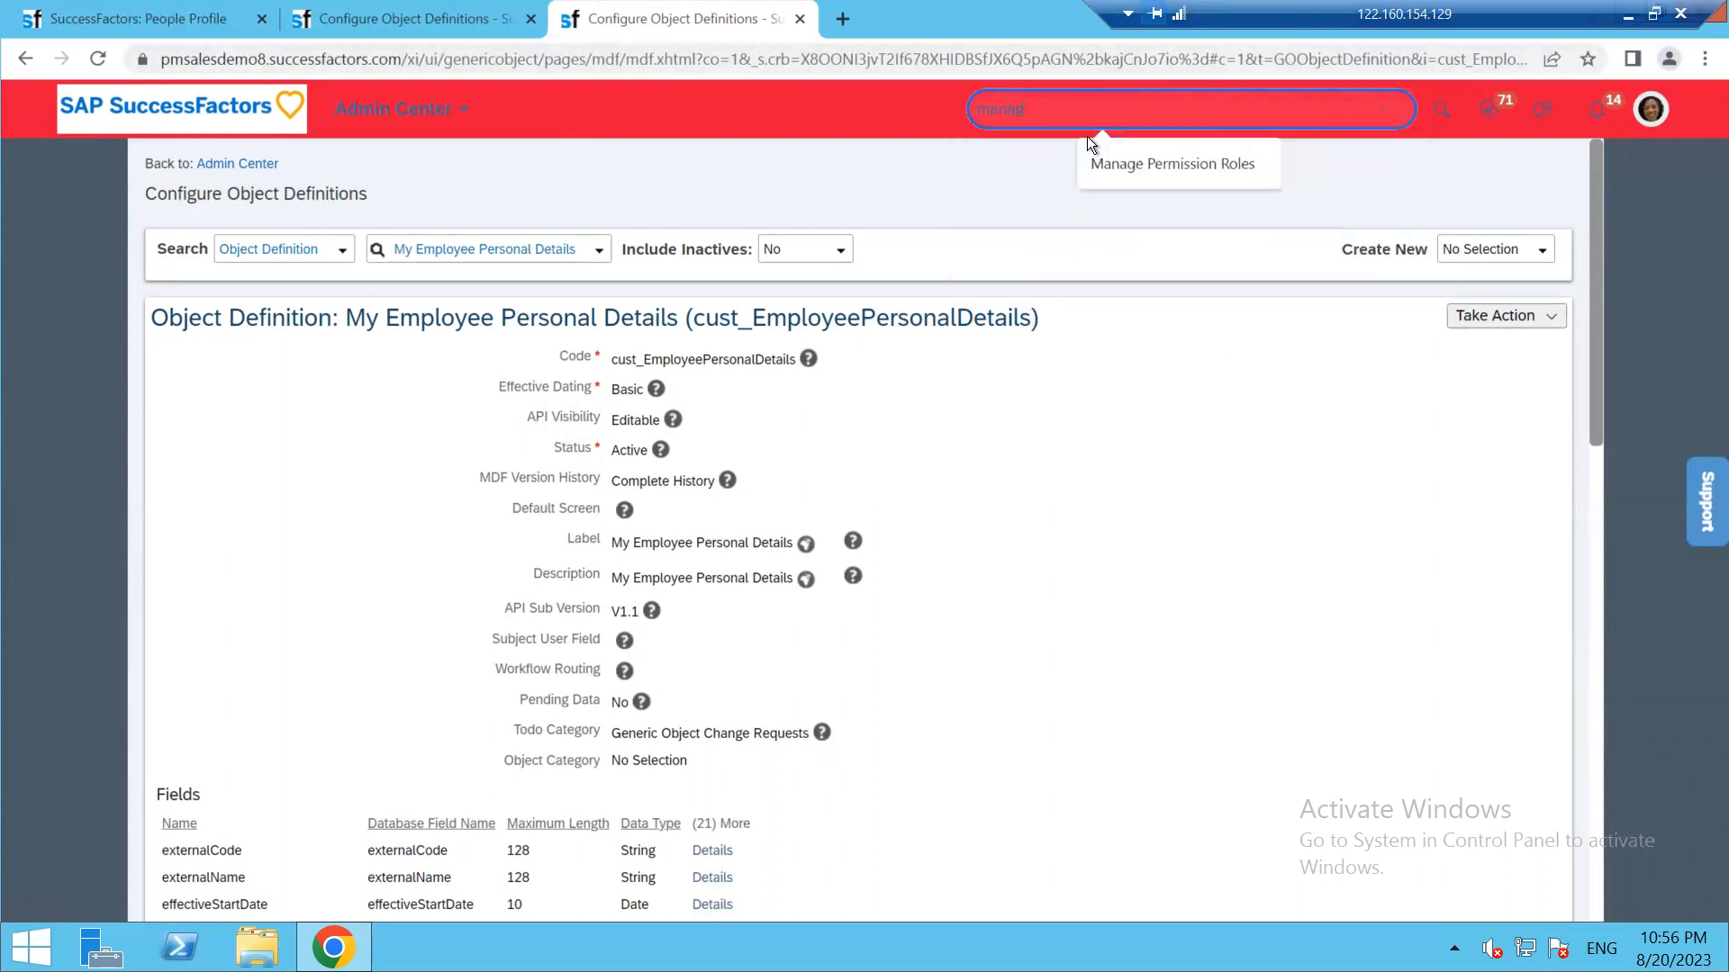
text(e d)
click(1132, 165)
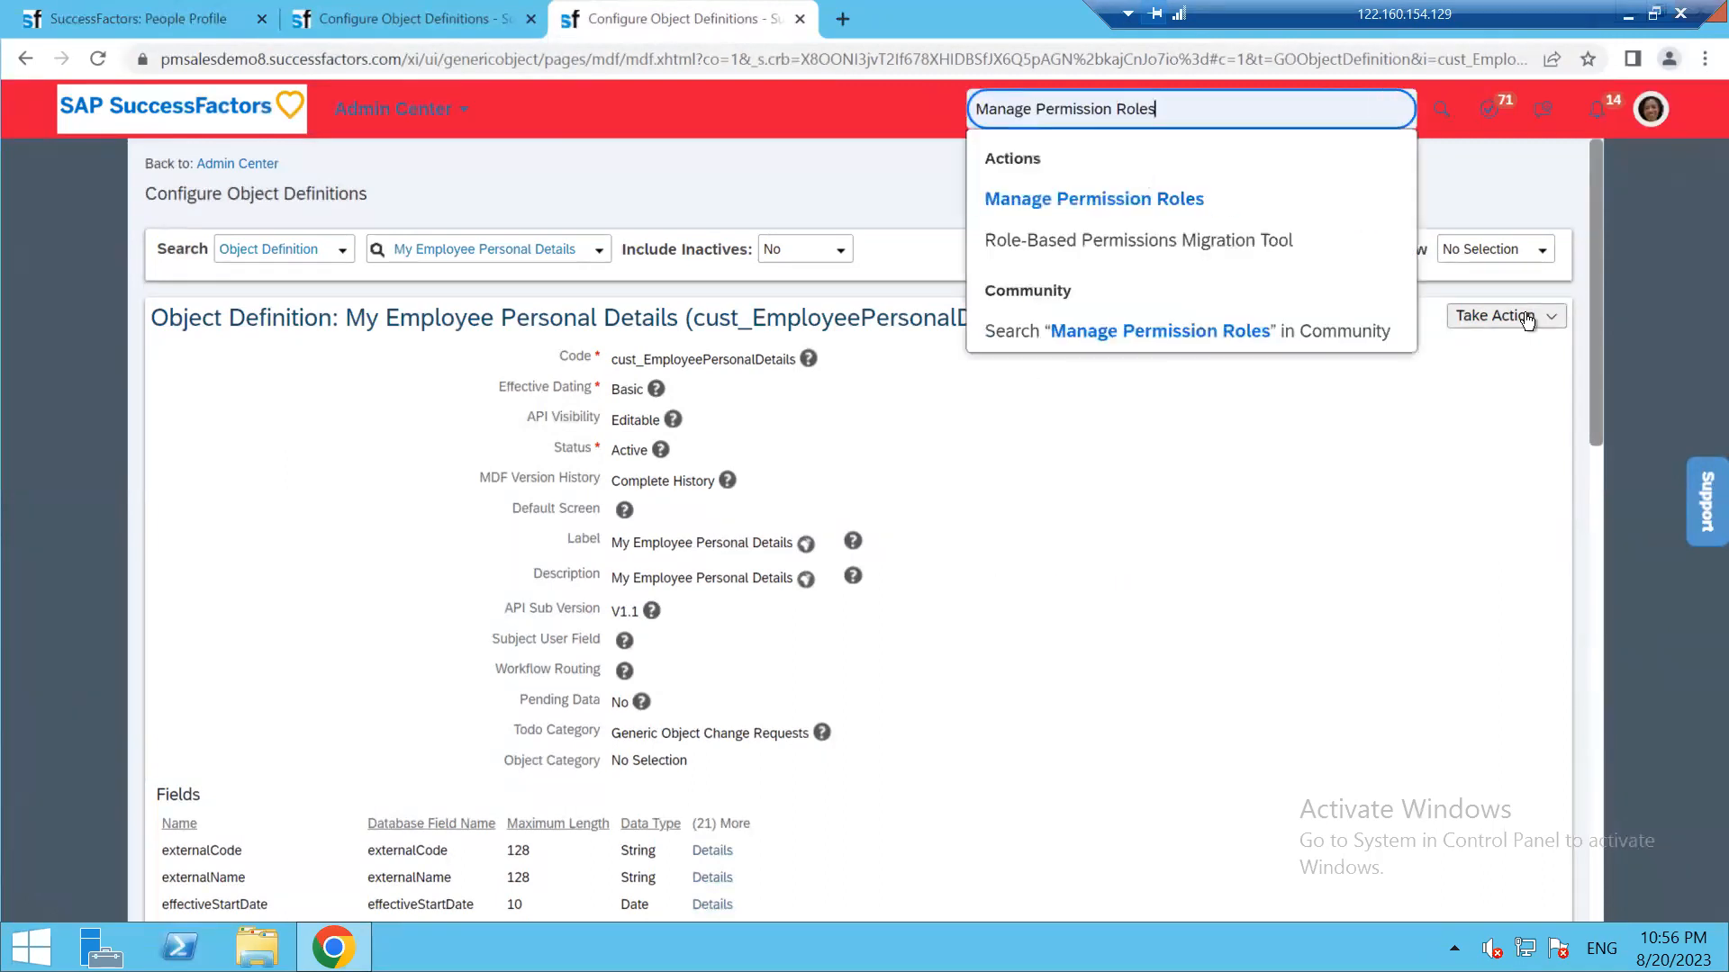
click(1119, 194)
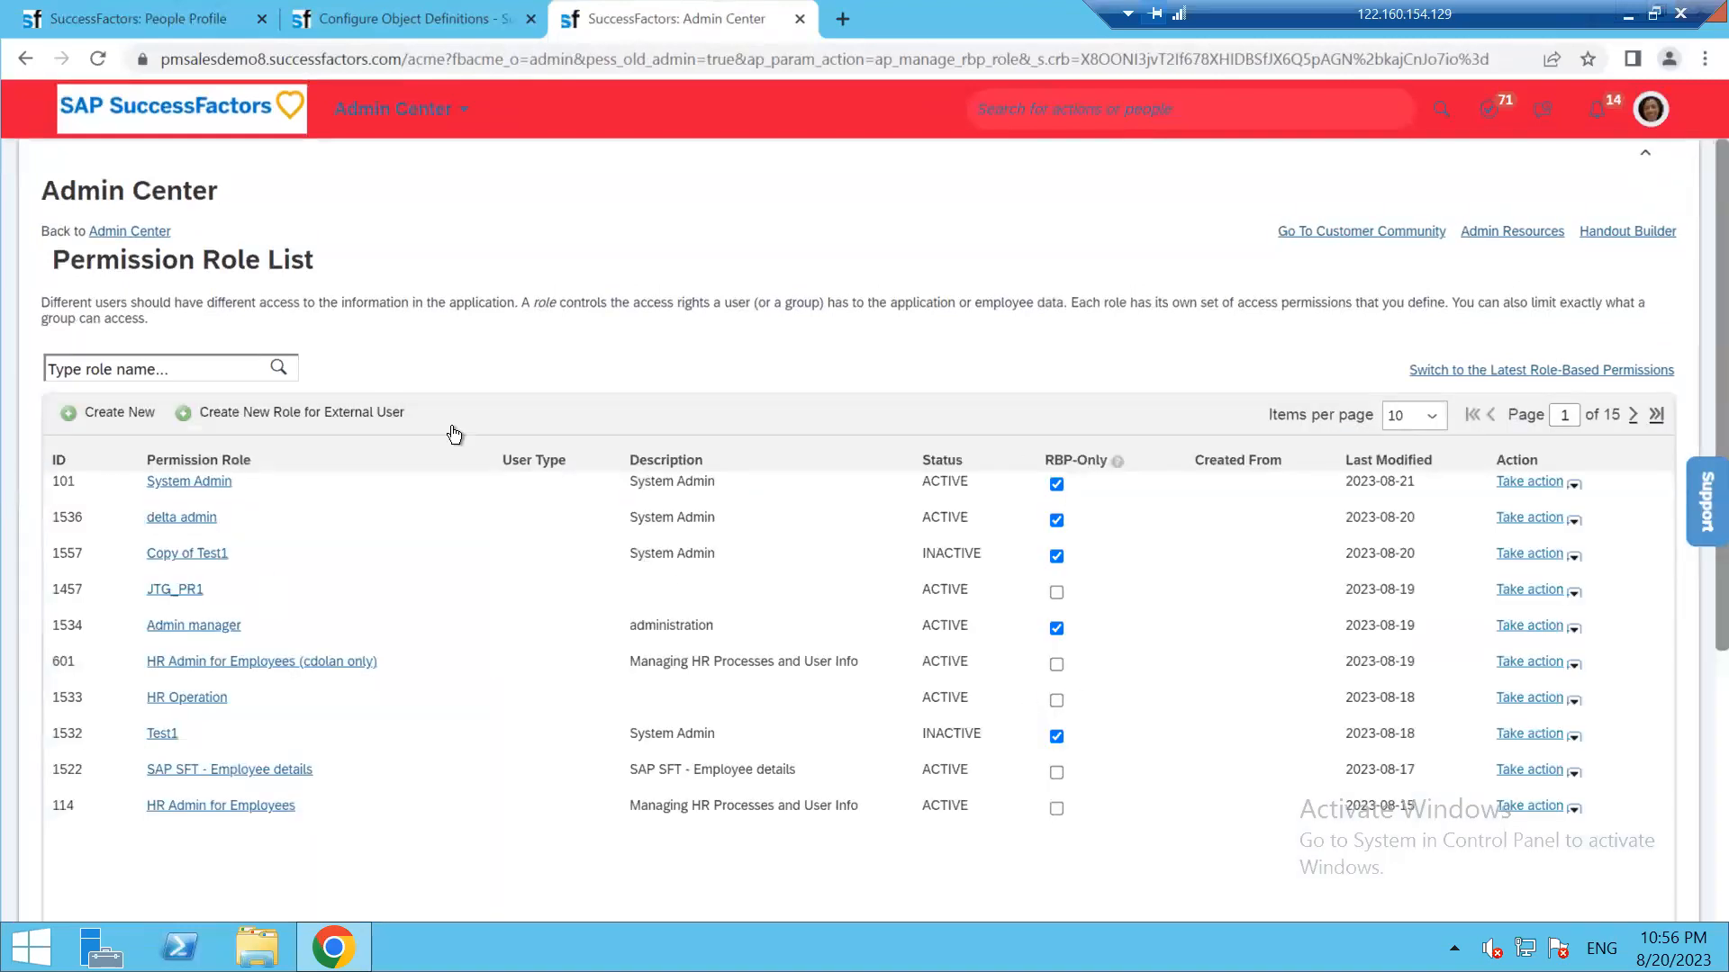
Open the System Admin role's permission settings and go to Miscellaneous Permissions
click(207, 486)
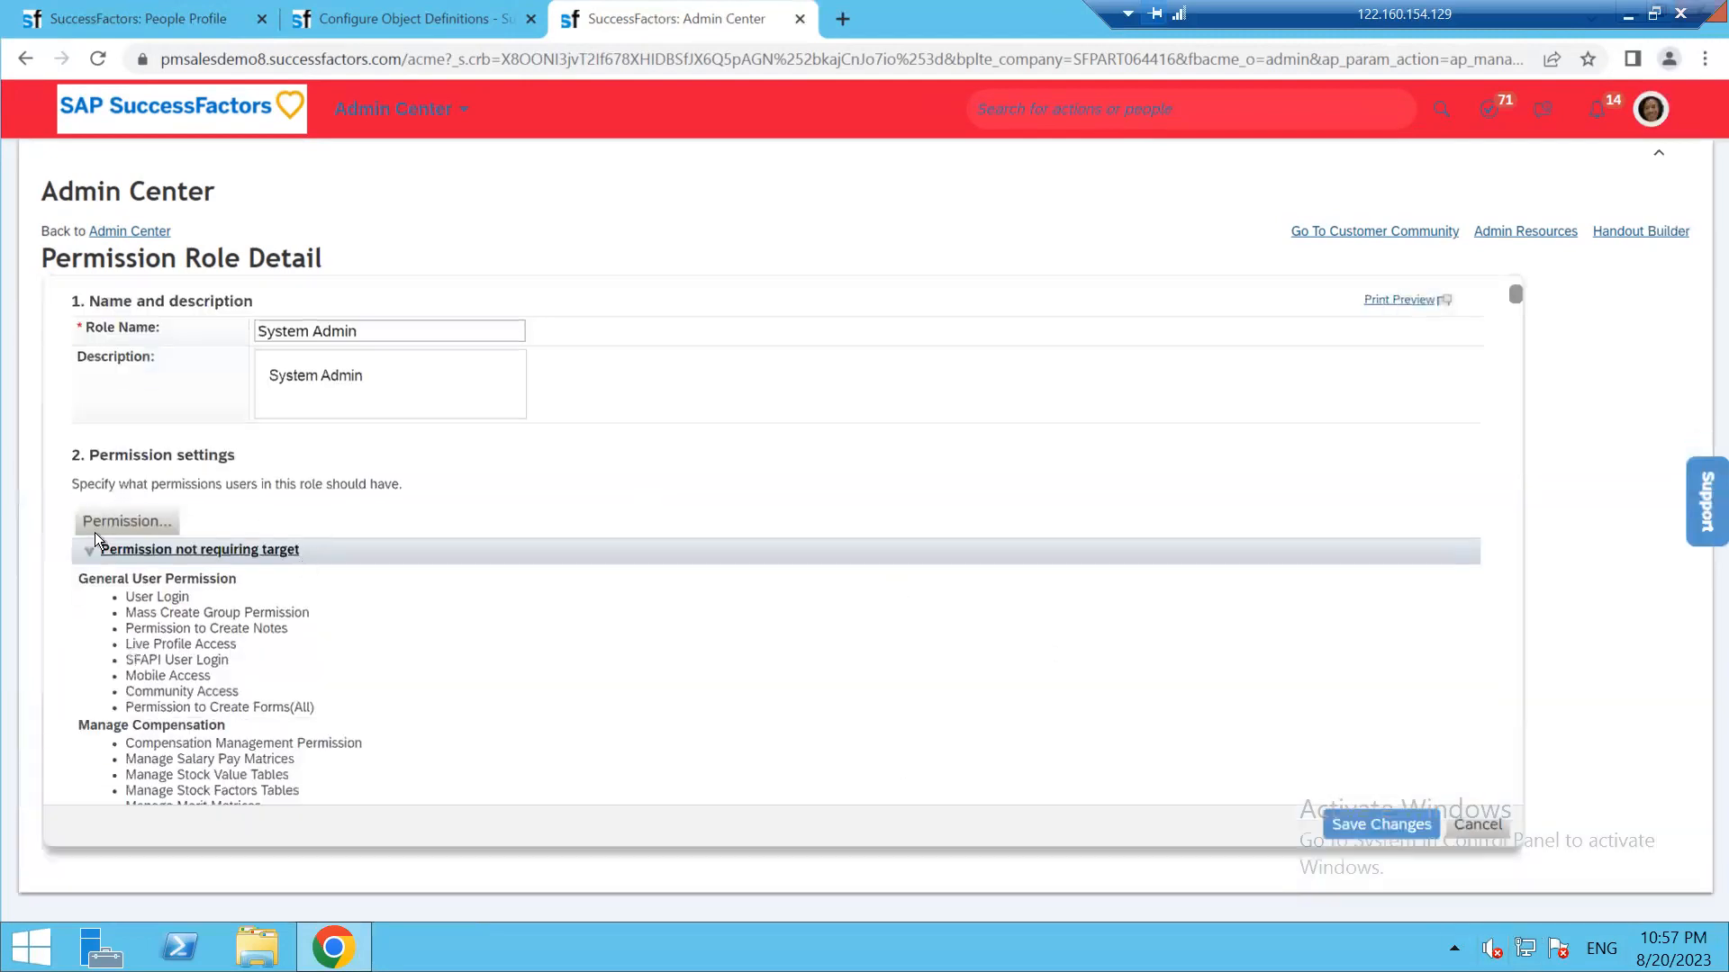
click(124, 521)
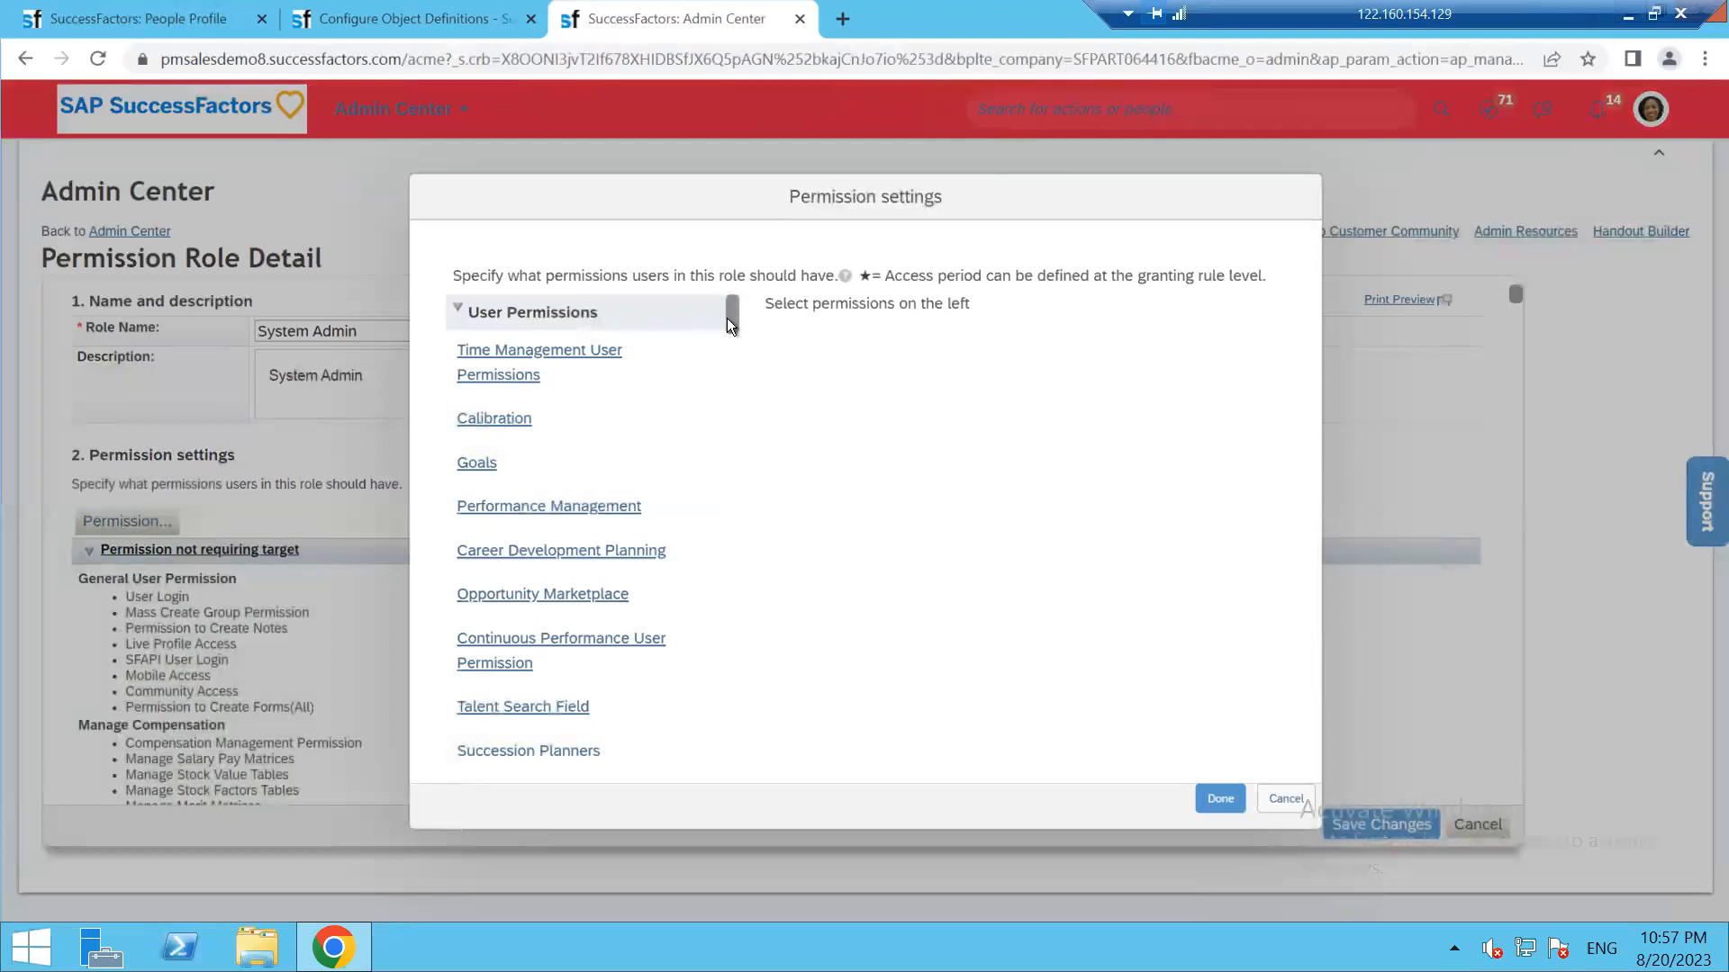
drag(726, 330, 727, 370)
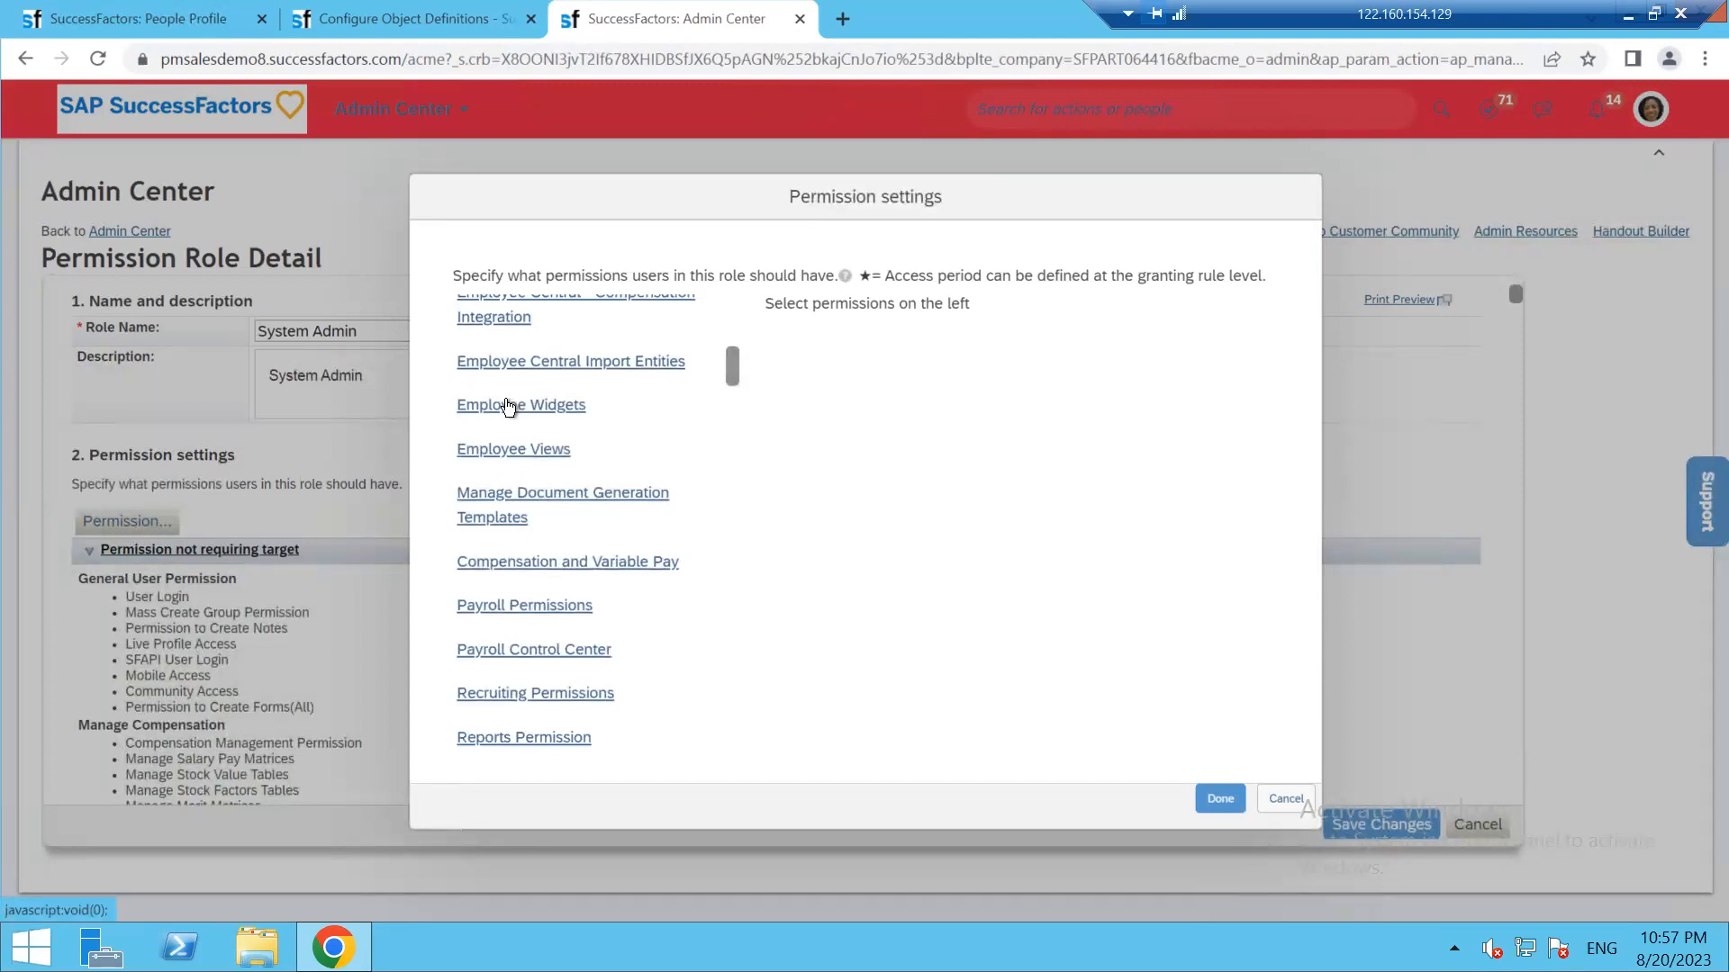
scroll(555, 567, down, 1)
scroll(558, 630, down, 4)
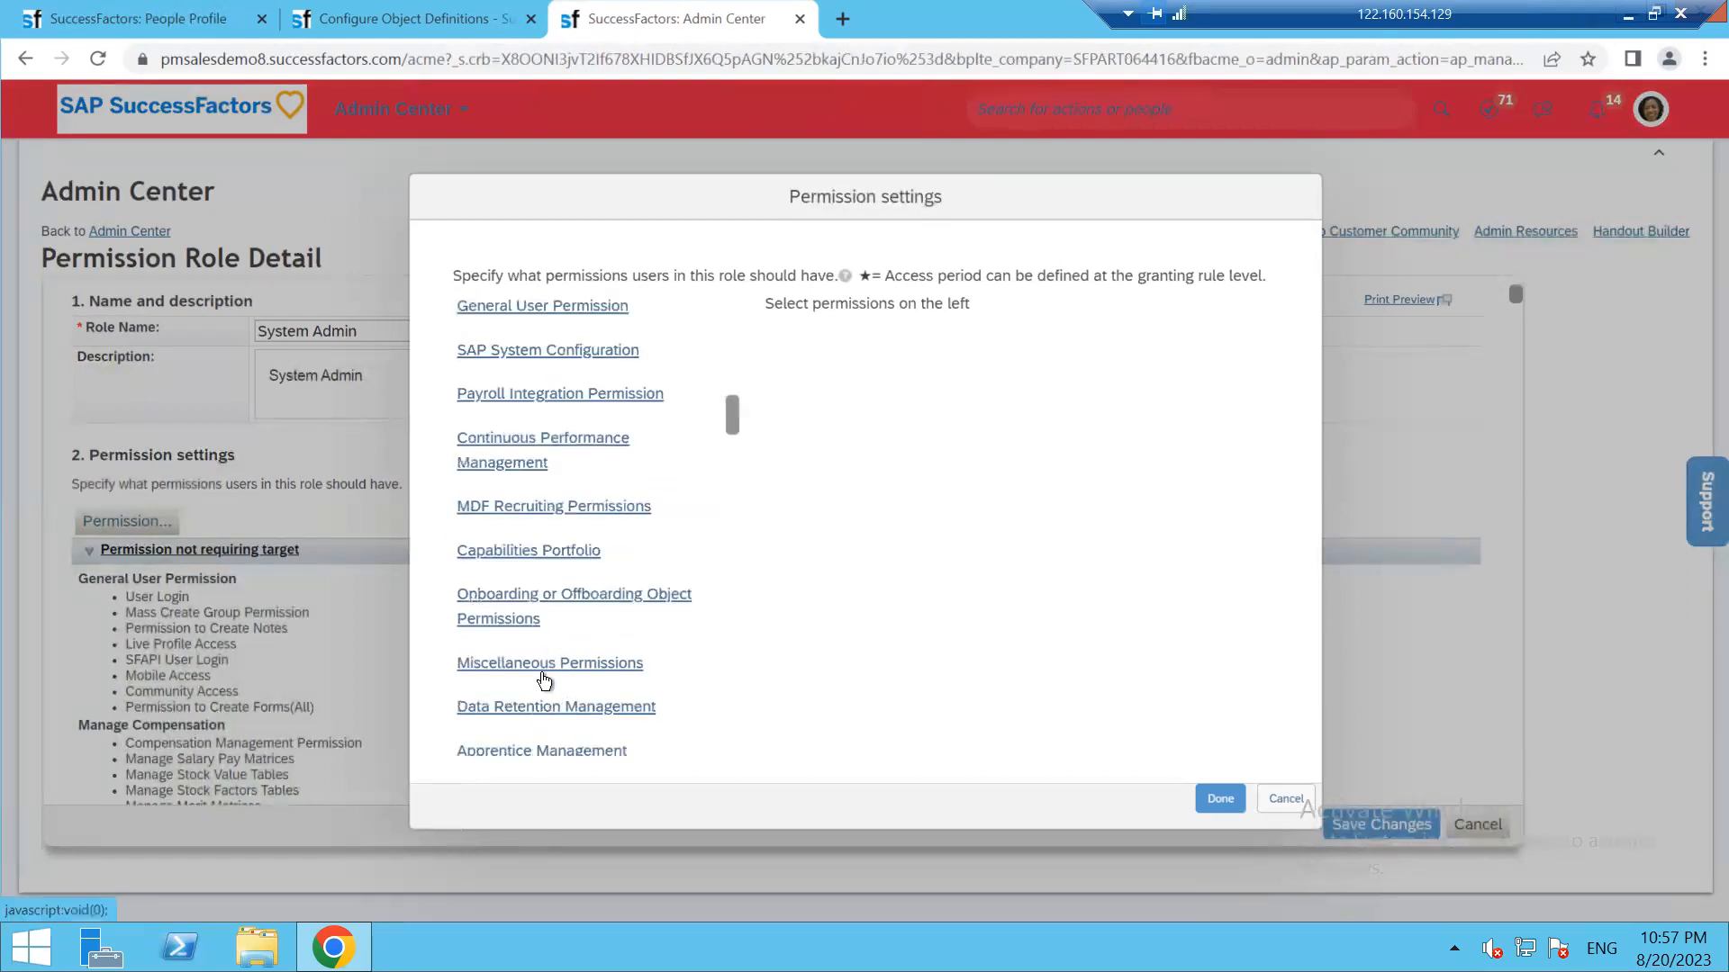
scroll(545, 680, down, 1)
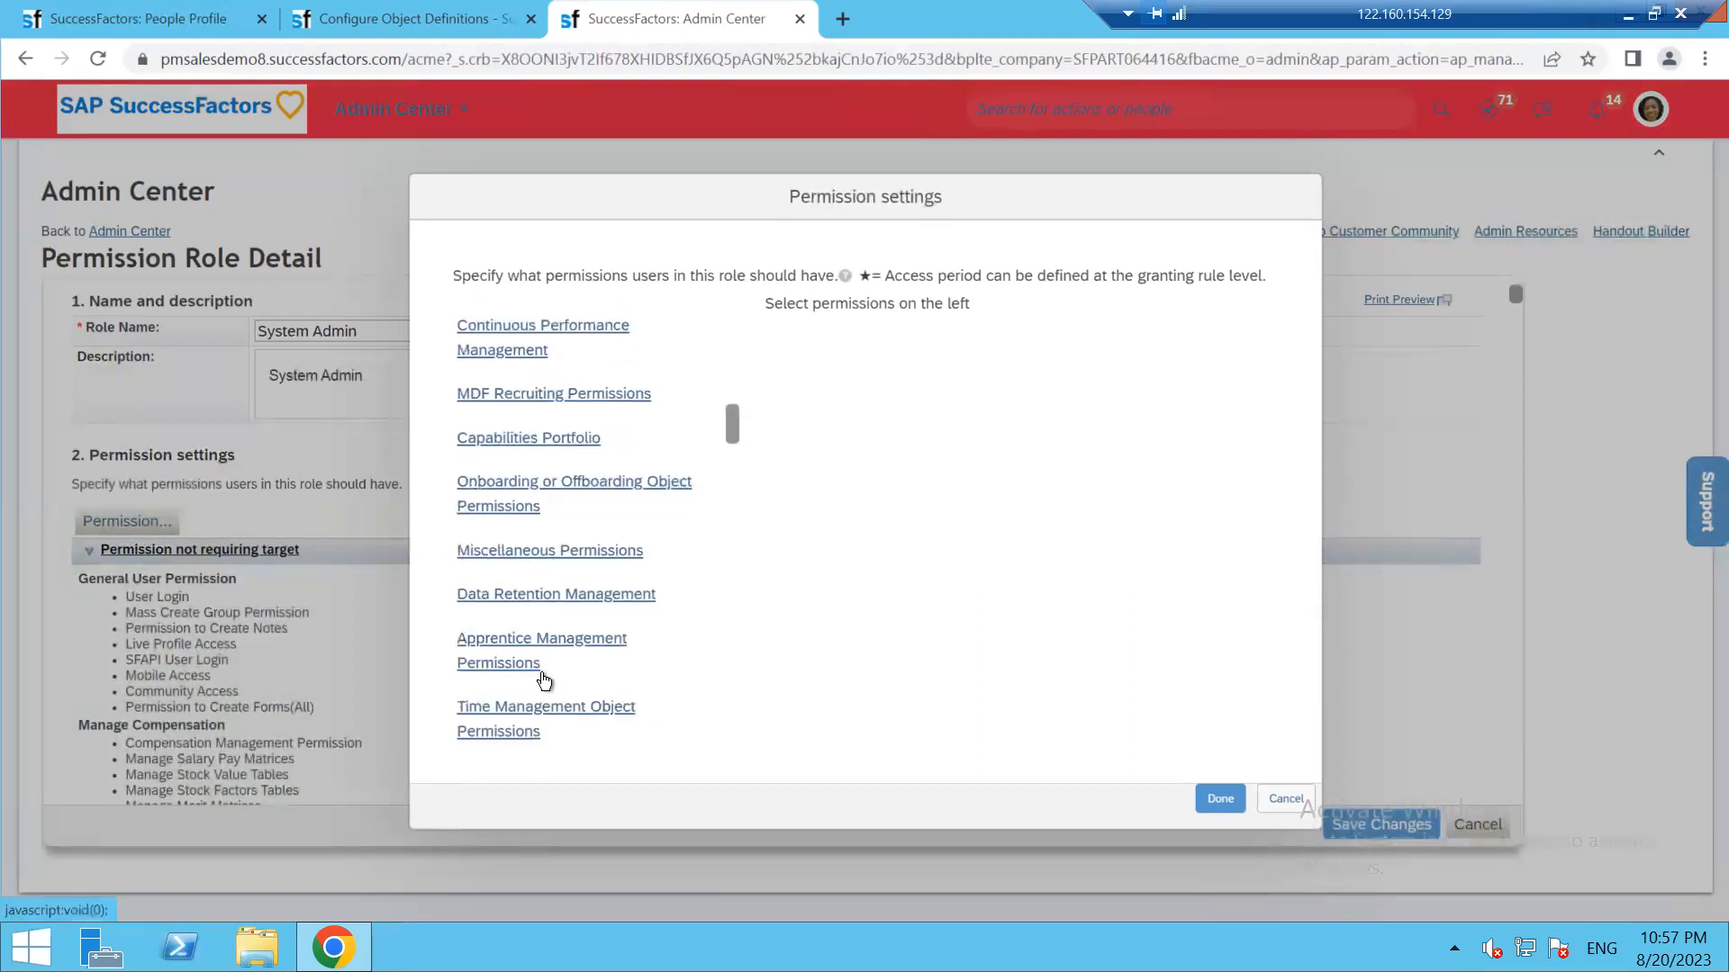
click(553, 557)
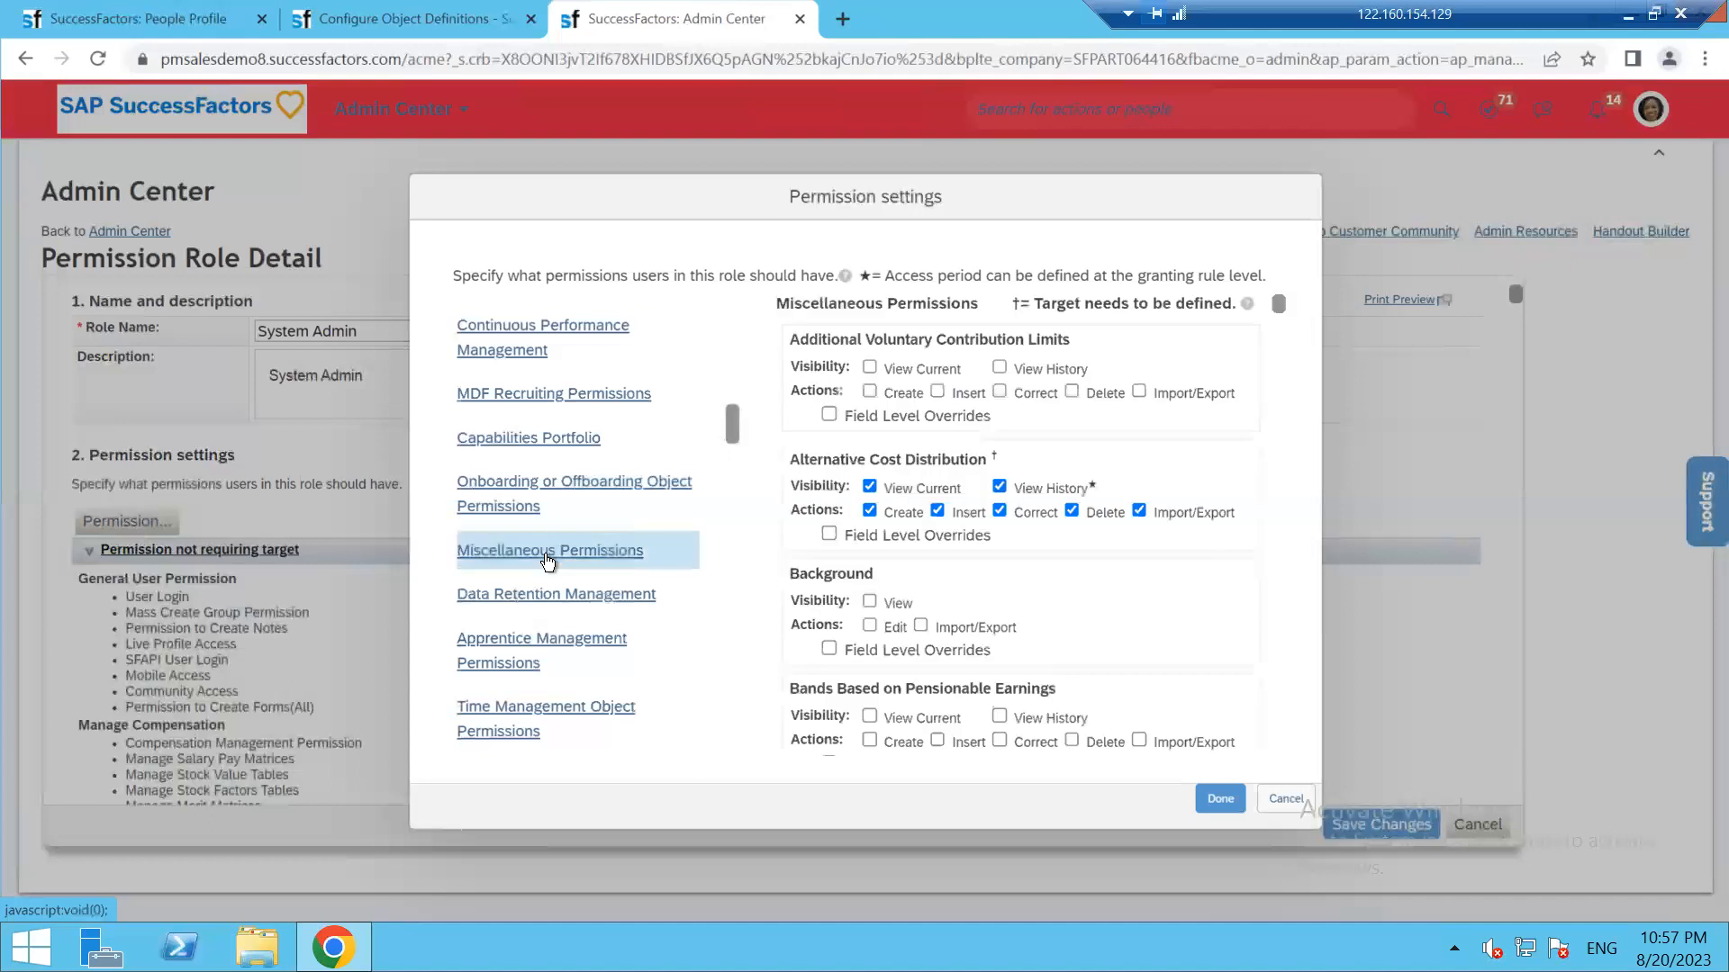
Check the My Employee Personal Details object name on the Configure Object Definitions page
click(427, 20)
drag(345, 326, 1031, 328)
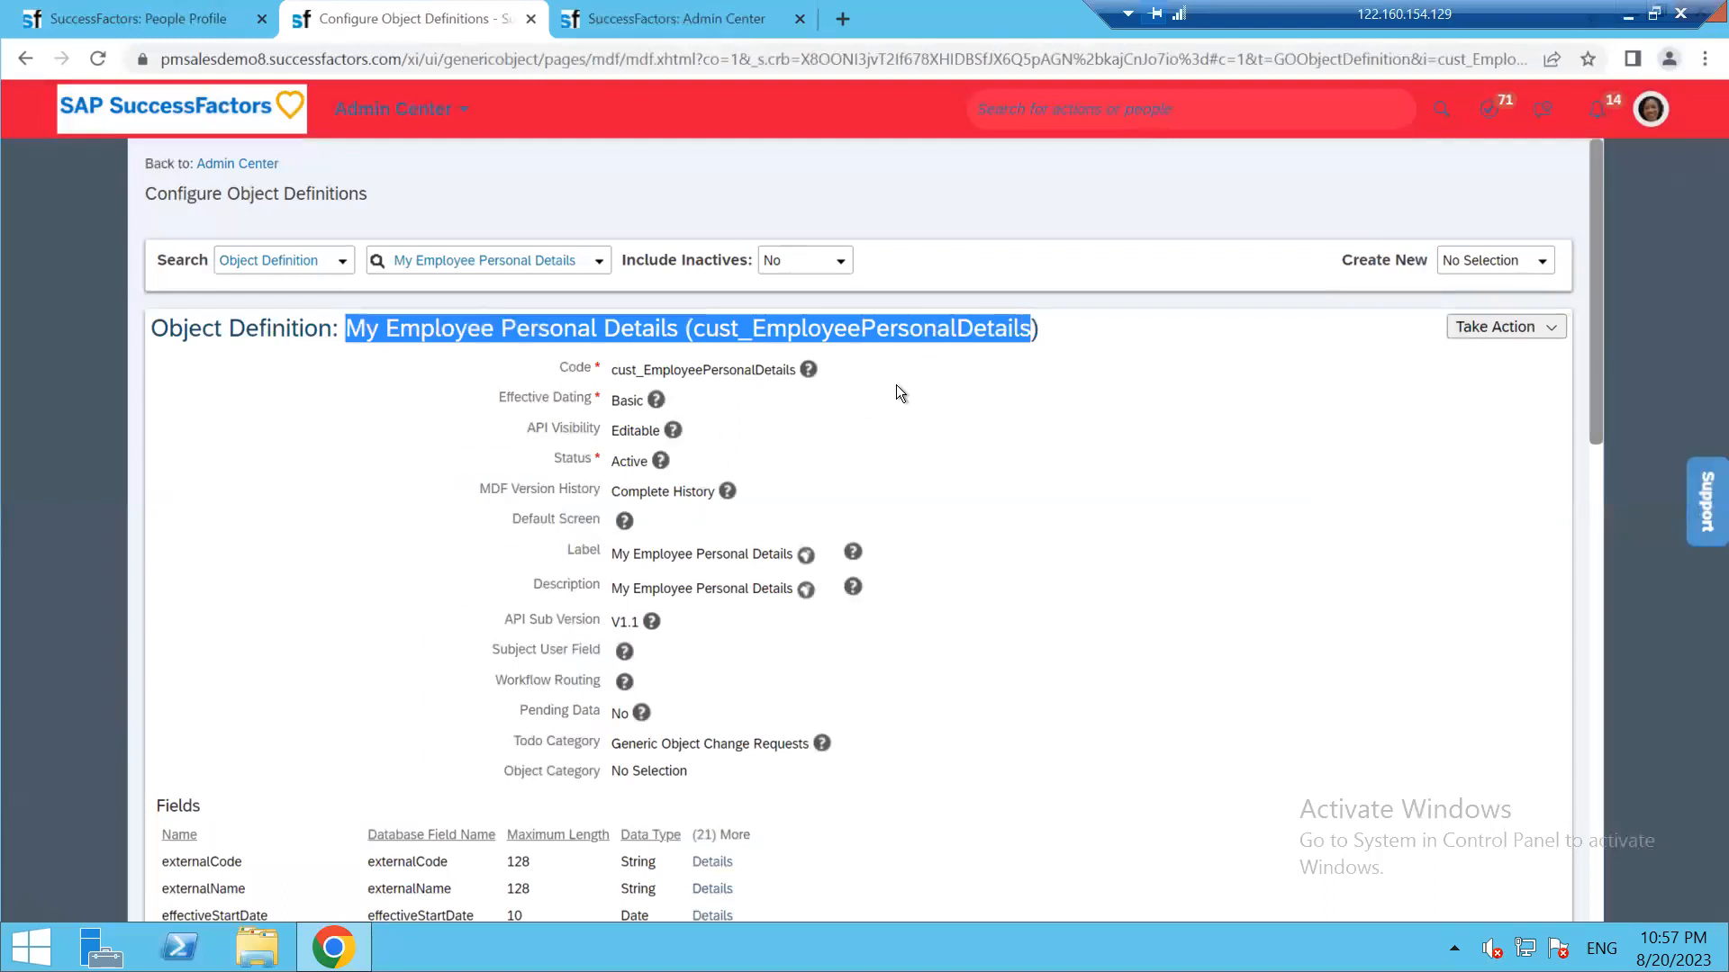
click(704, 14)
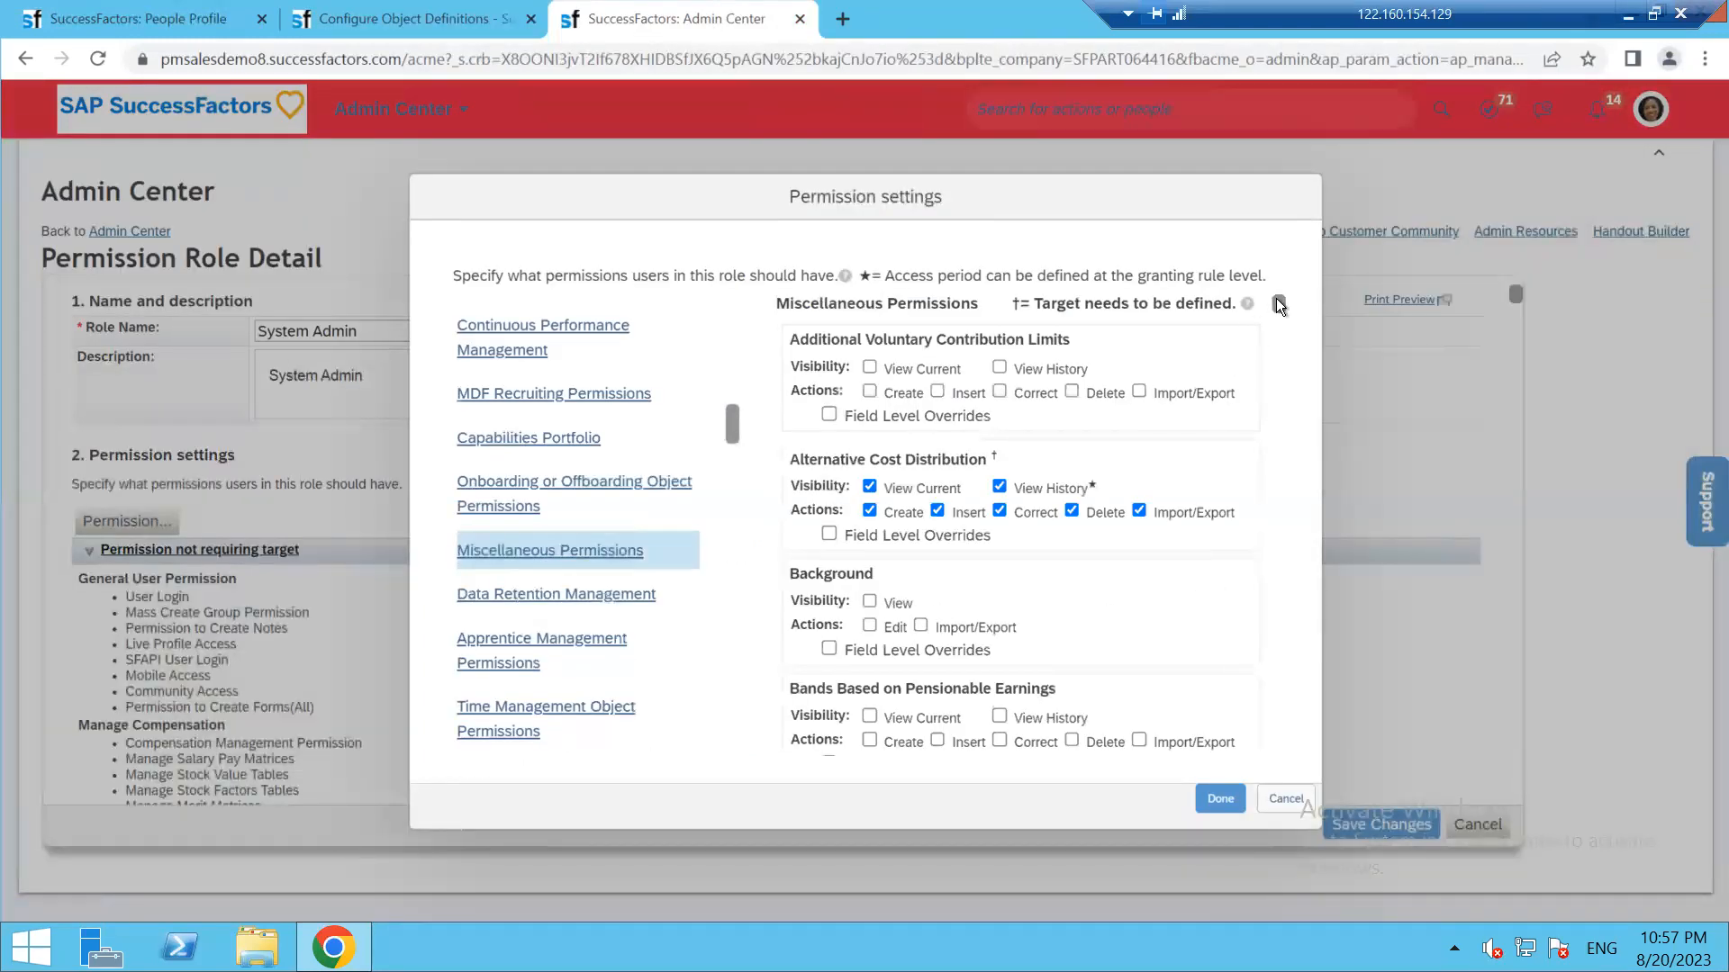
Scroll the Miscellaneous Permissions list down to the My Employee Personal Details entry
drag(1277, 299, 1278, 352)
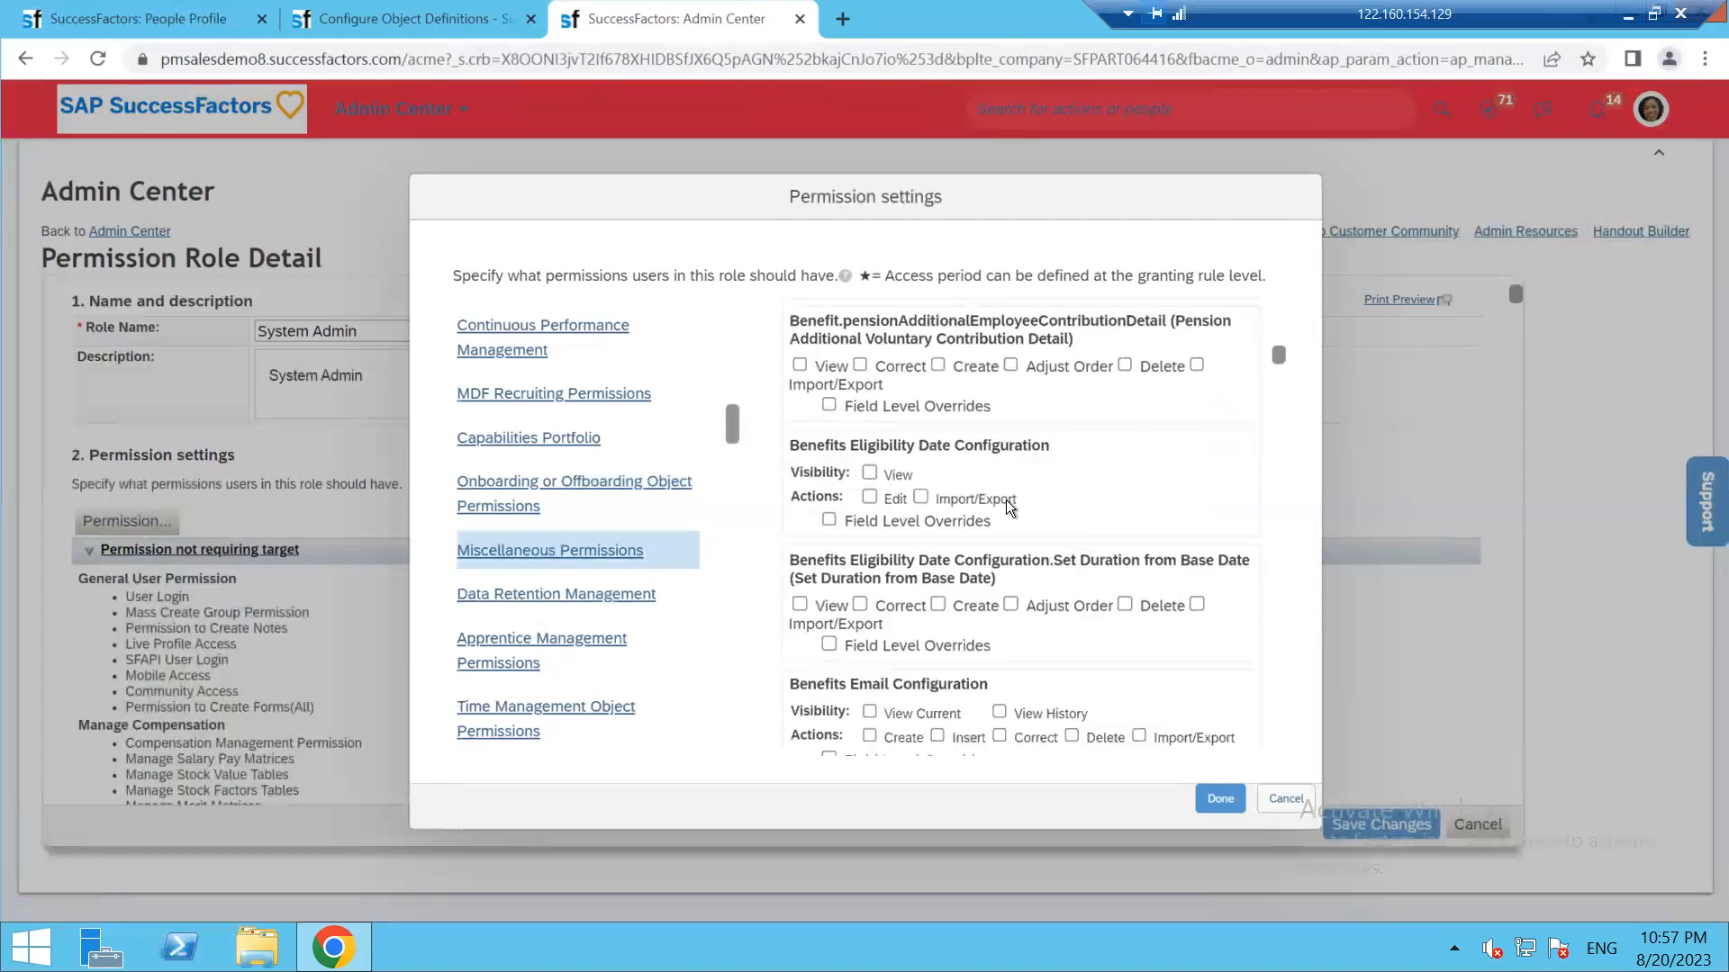
scroll(954, 630, down, 10)
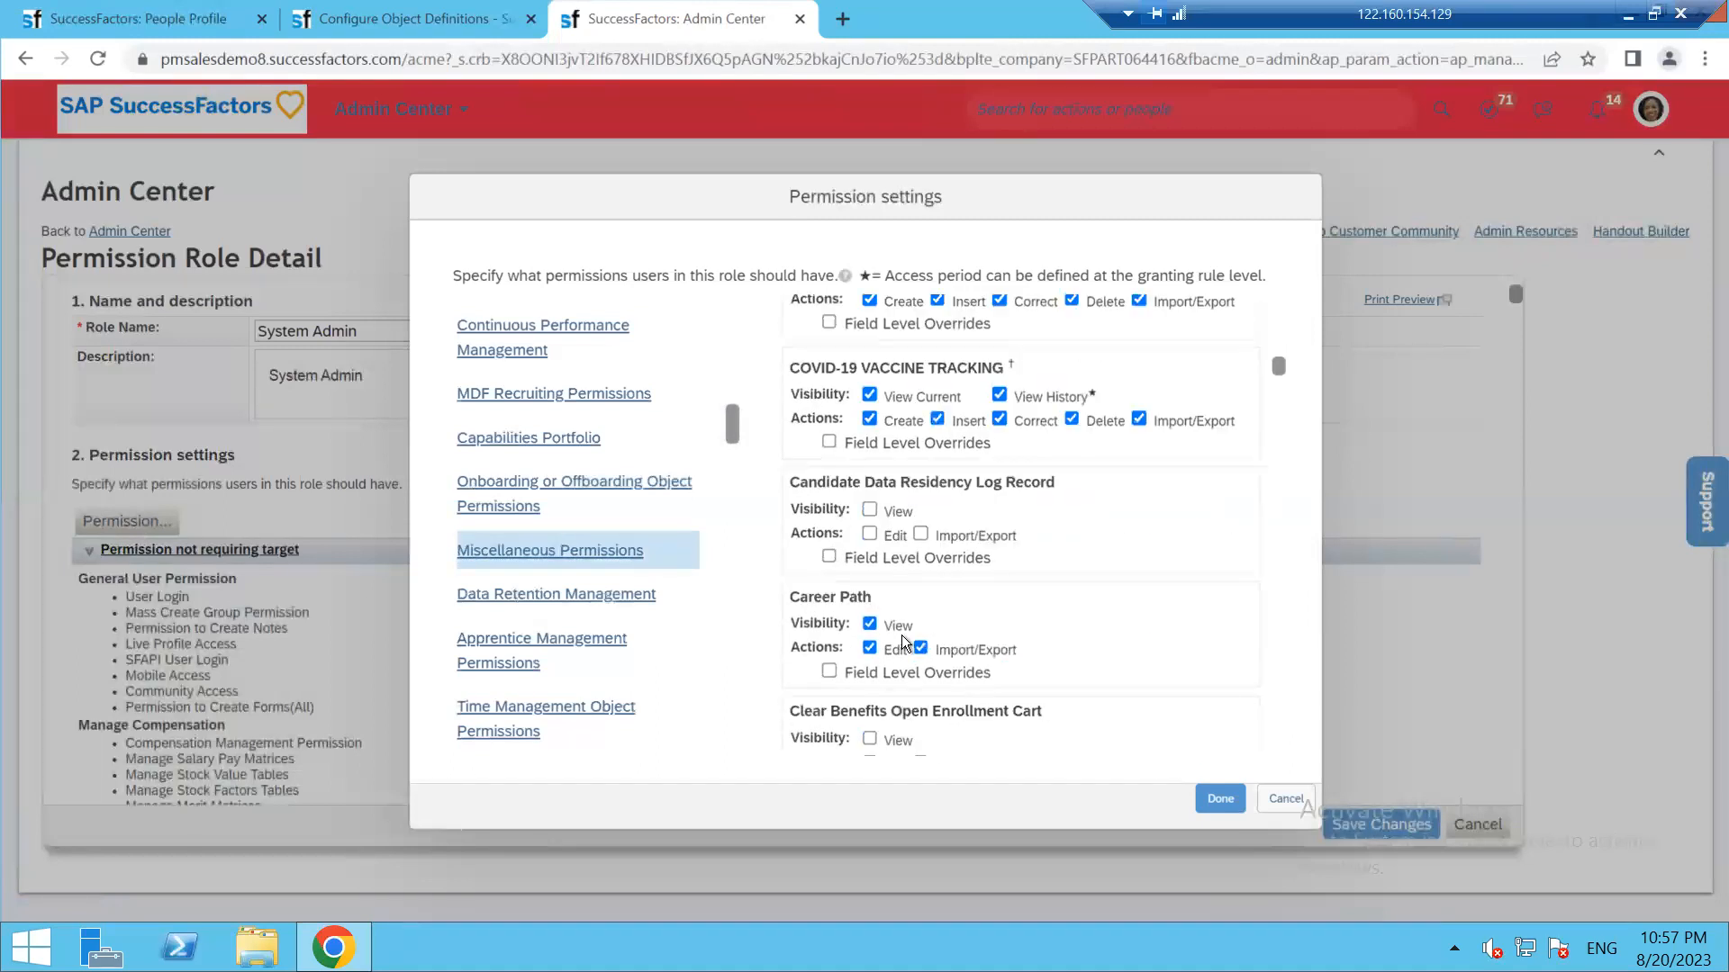
scroll(865, 549, down, 3)
scroll(873, 657, down, 4)
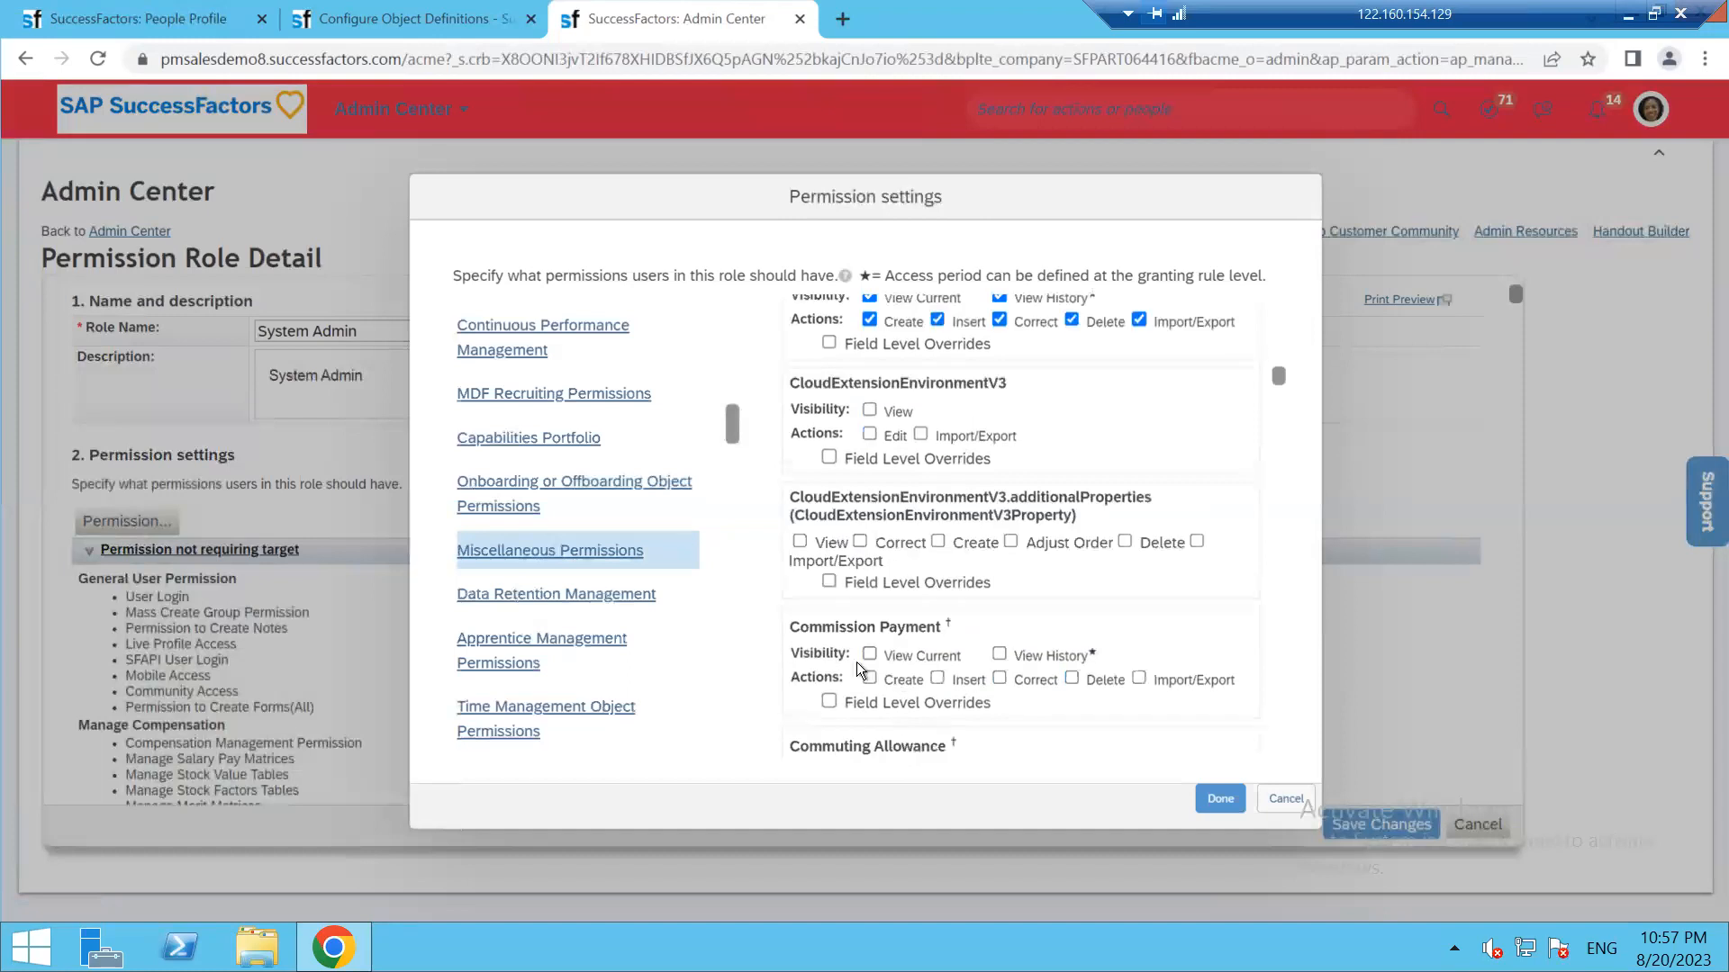
scroll(865, 648, down, 10)
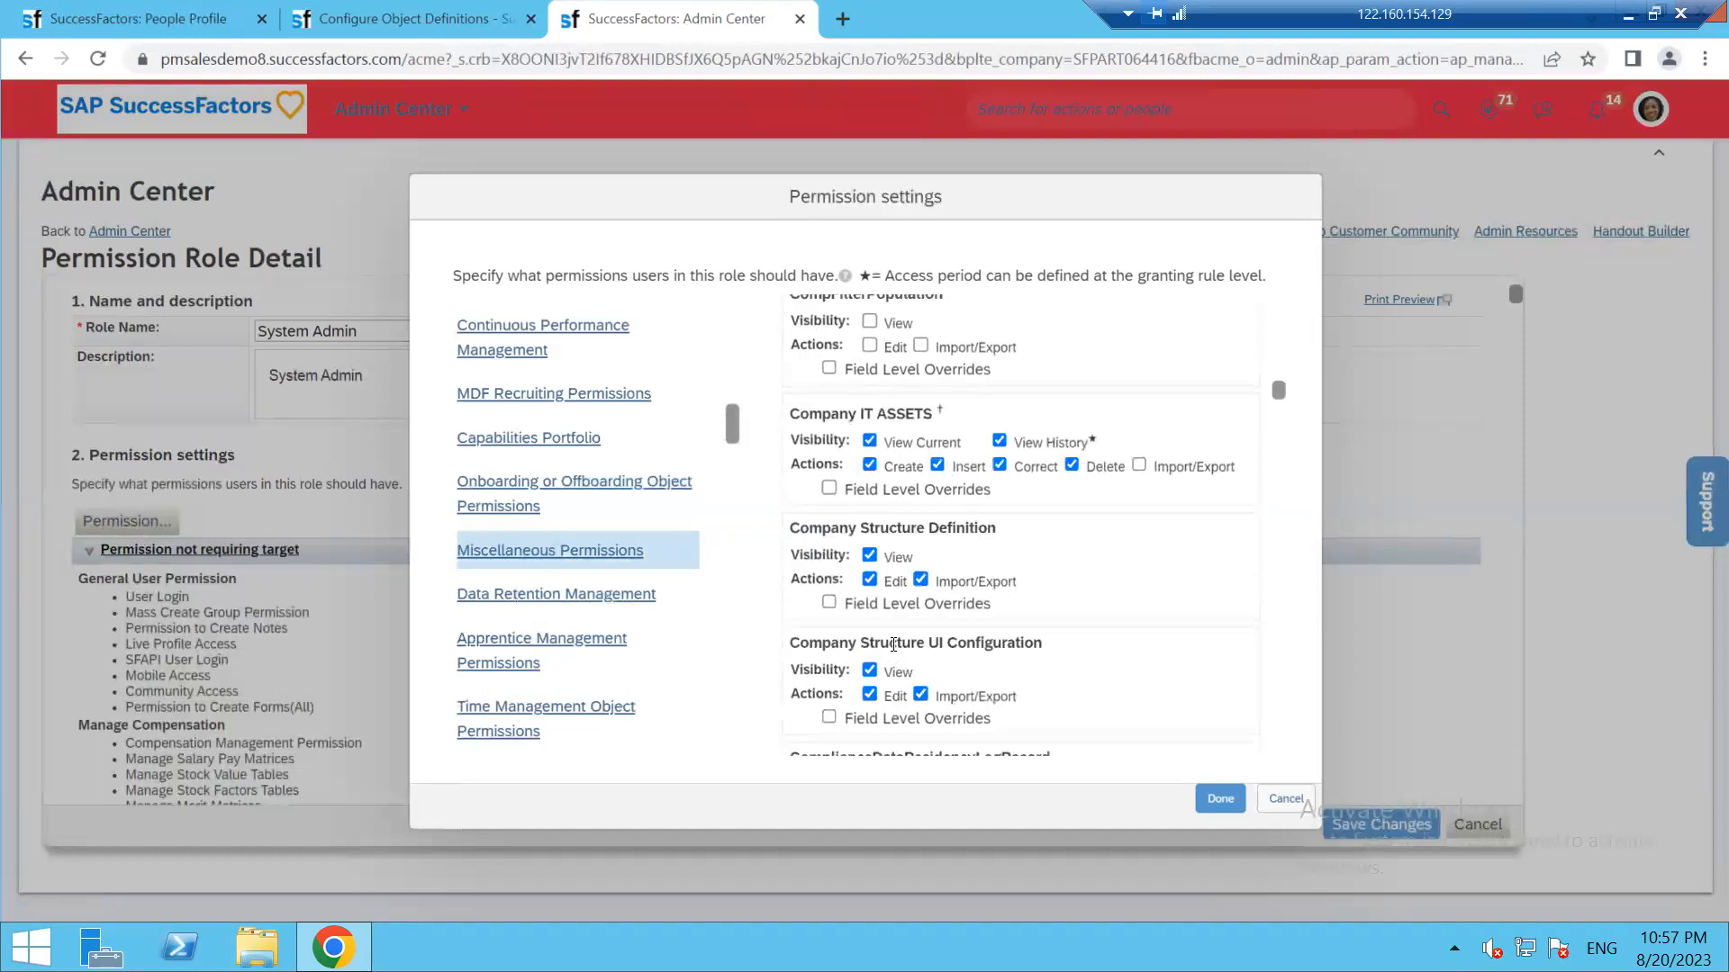
scroll(893, 645, down, 8)
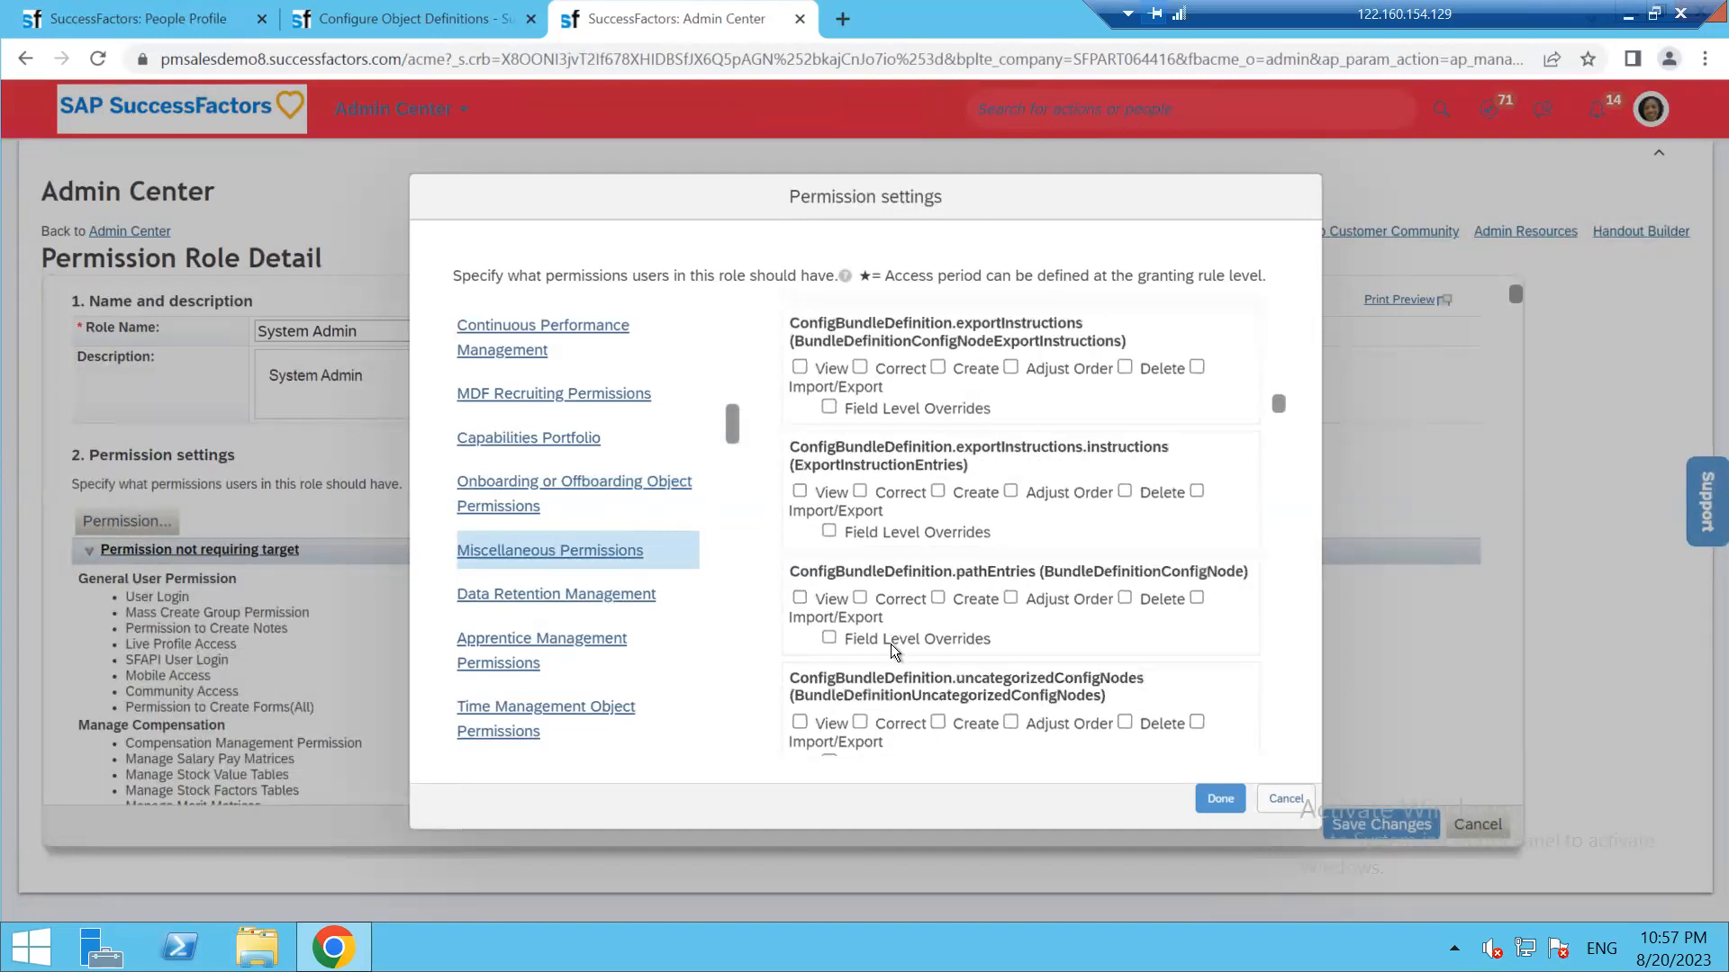
scroll(893, 650, down, 5)
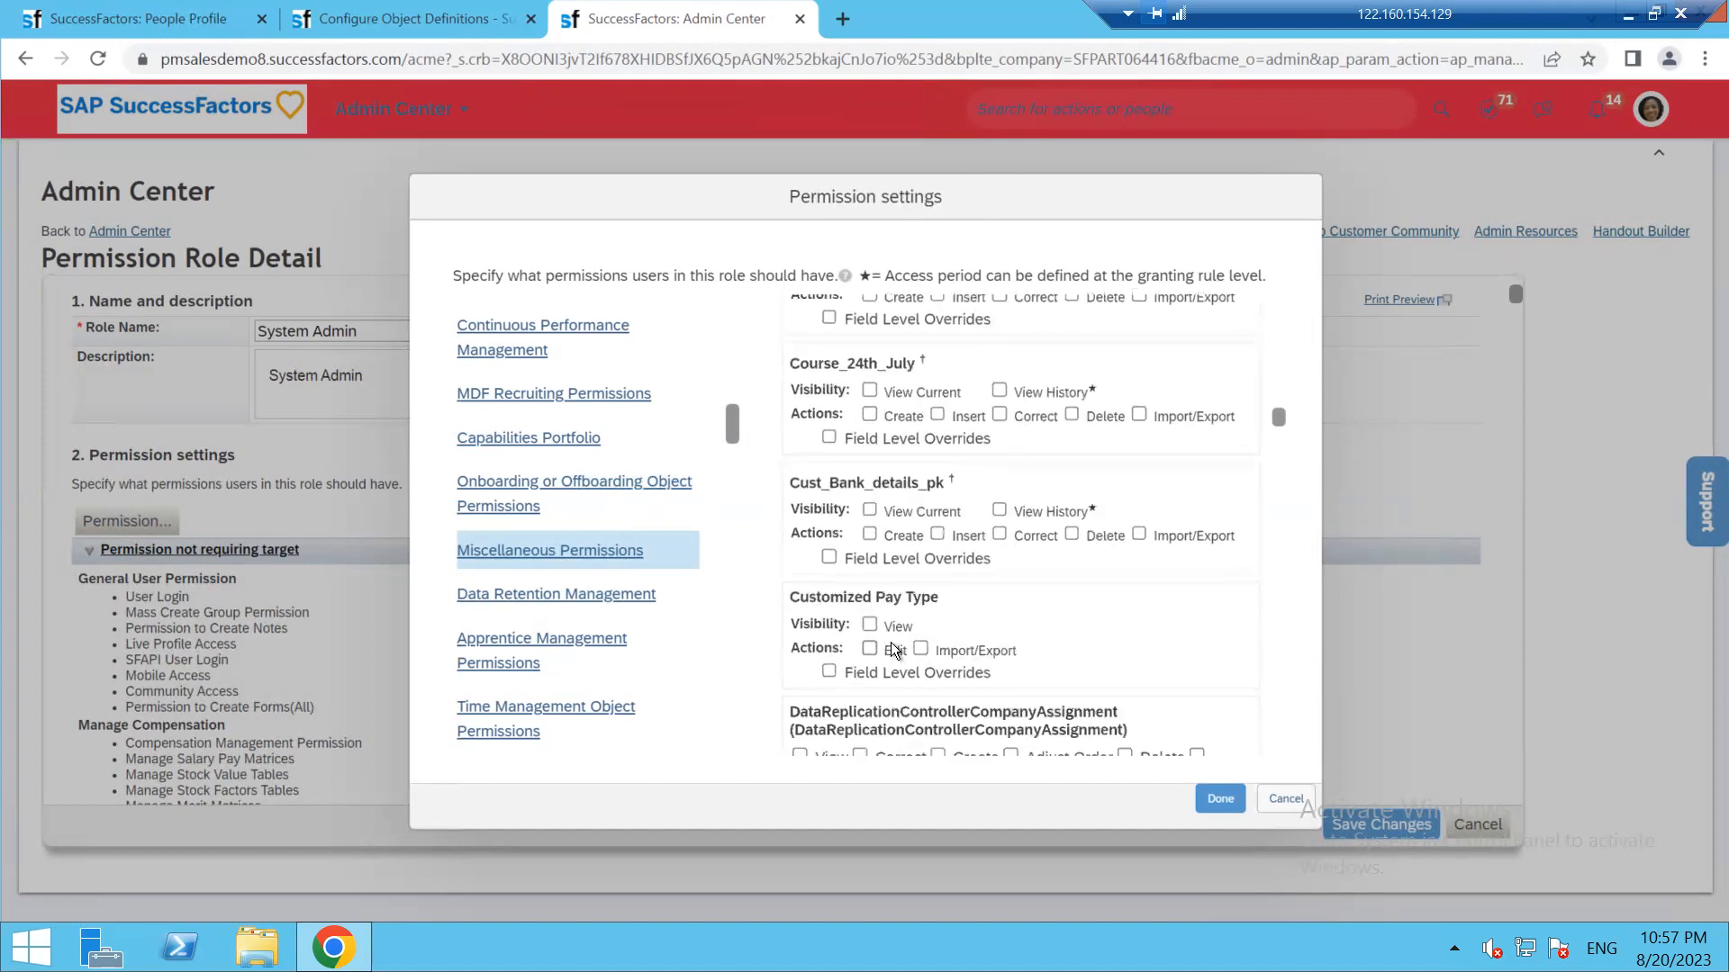
scroll(894, 650, down, 10)
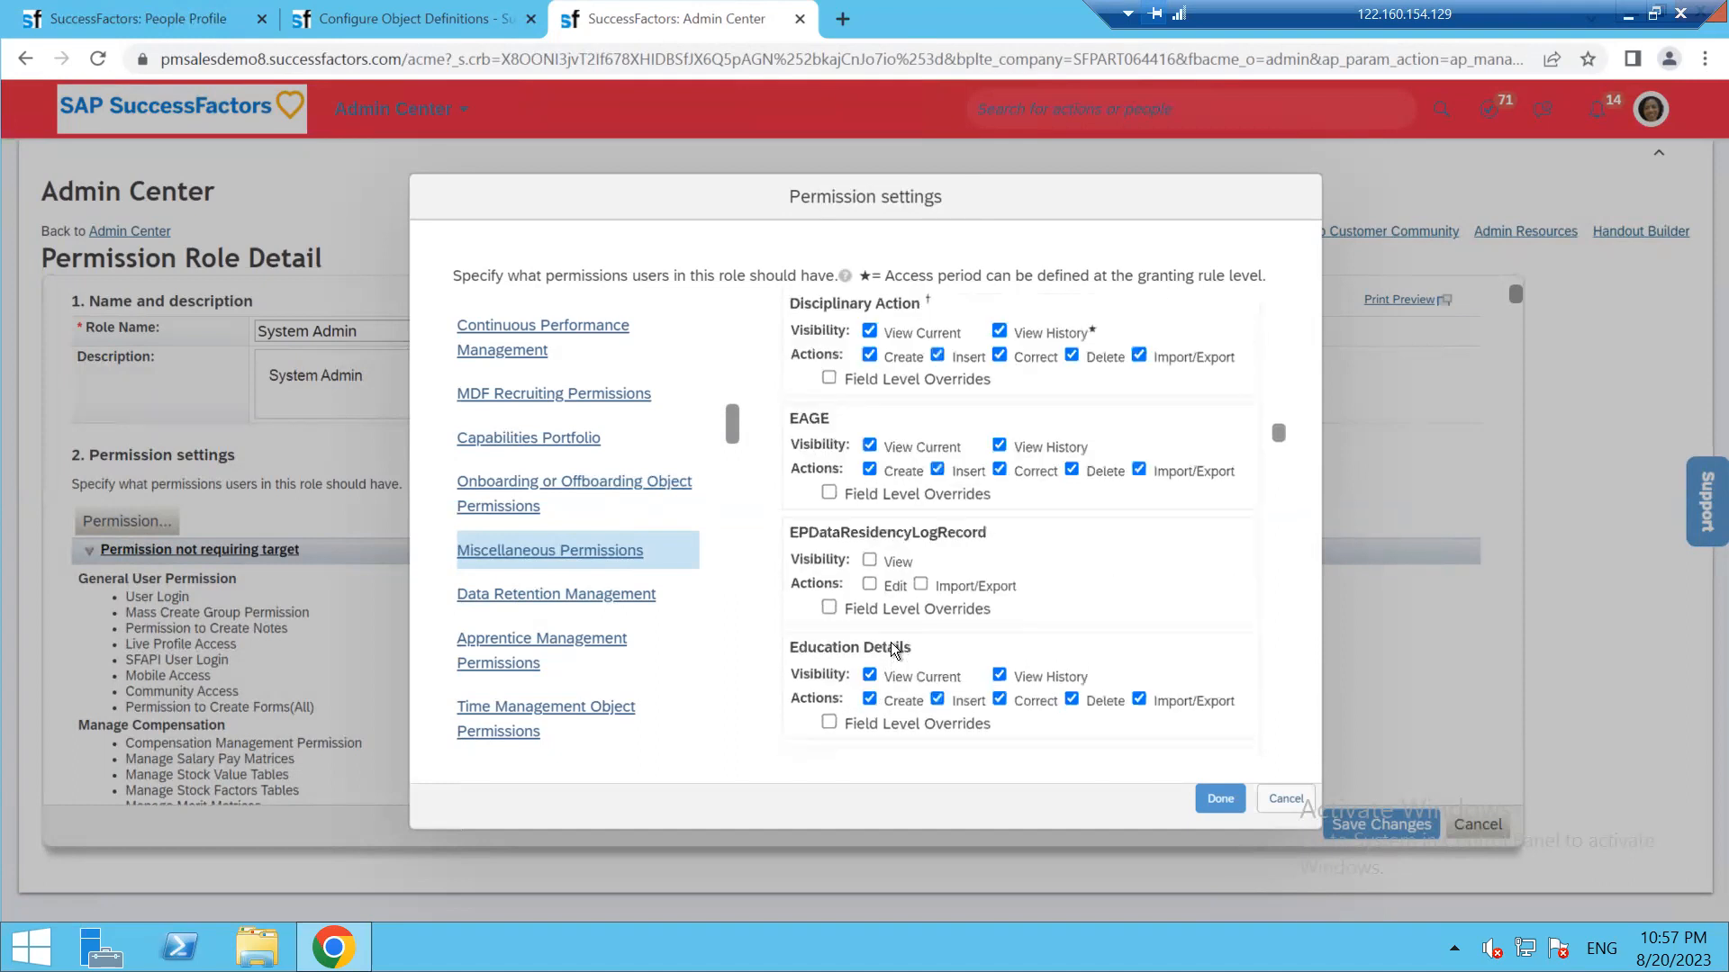
scroll(894, 649, down, 5)
scroll(894, 649, up, 5)
scroll(893, 643, down, 8)
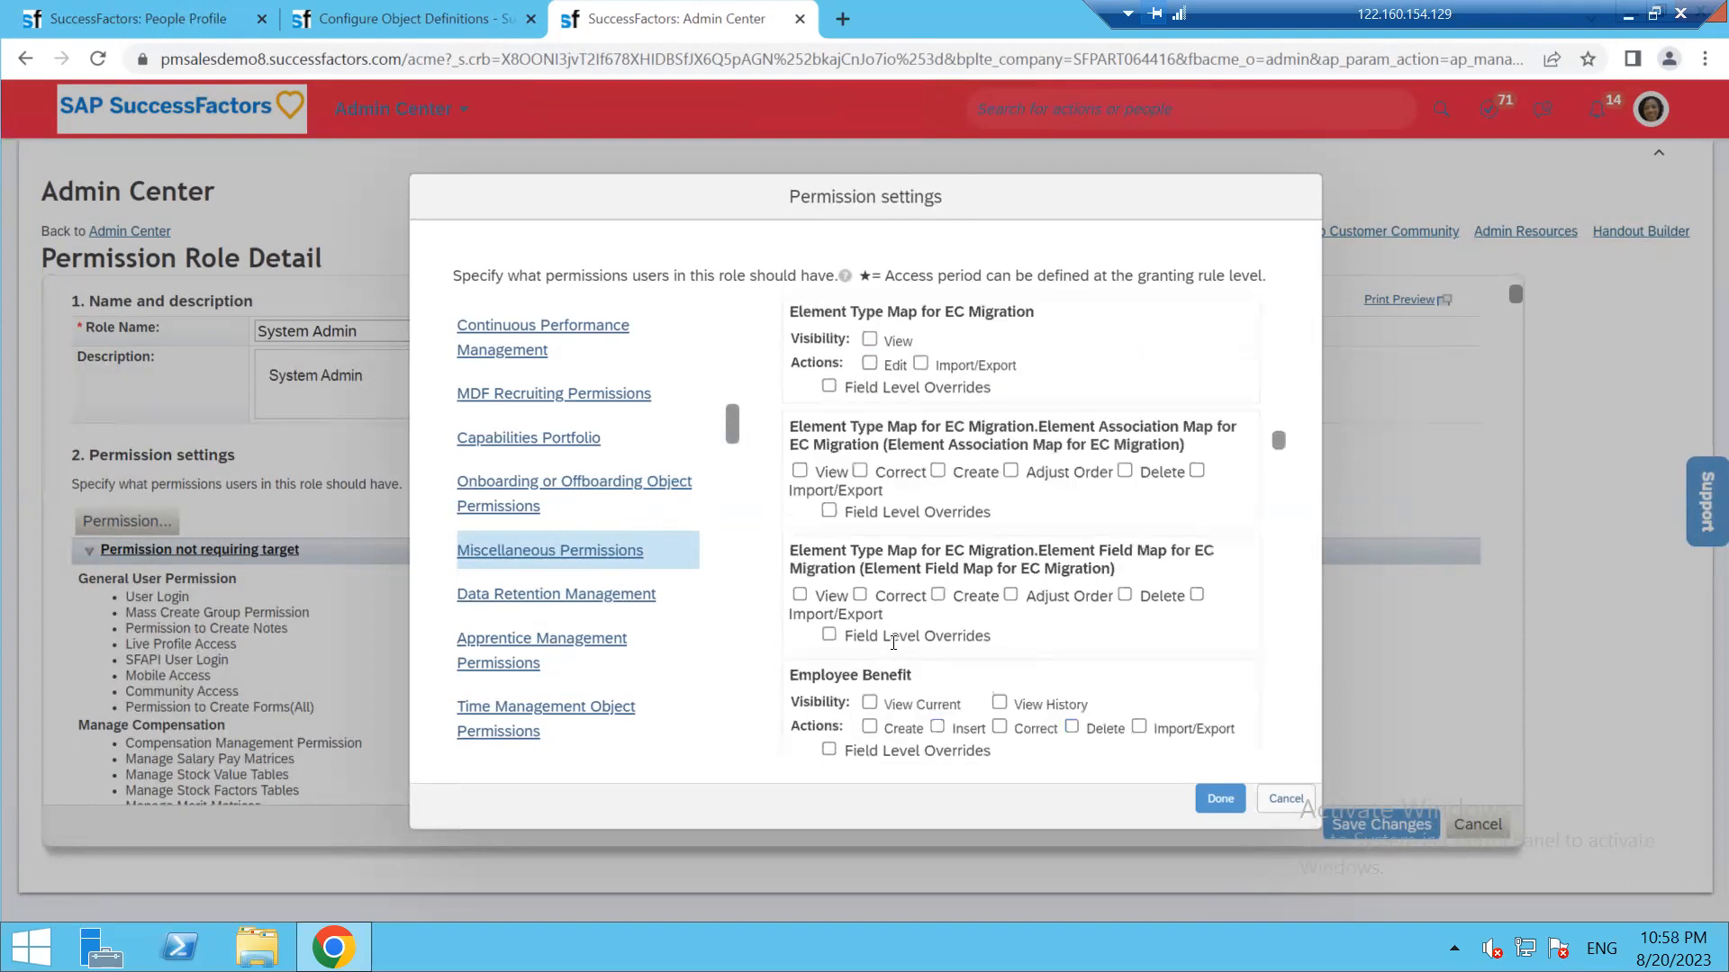
scroll(893, 641, down, 6)
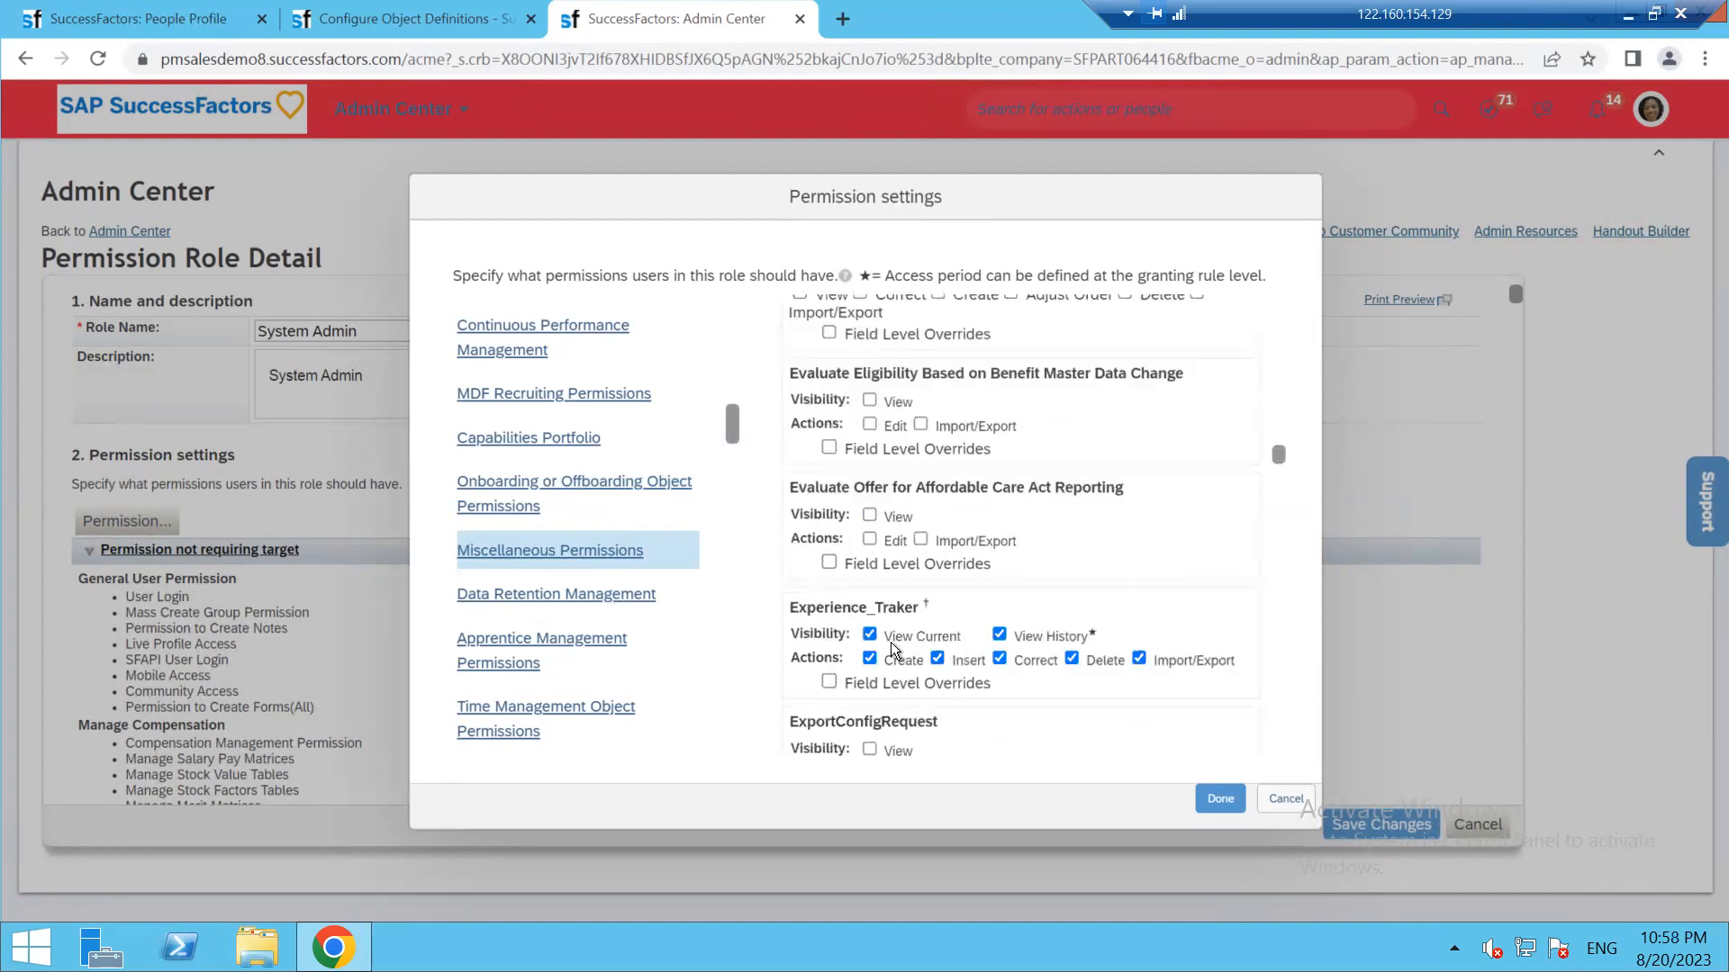
scroll(890, 641, down, 6)
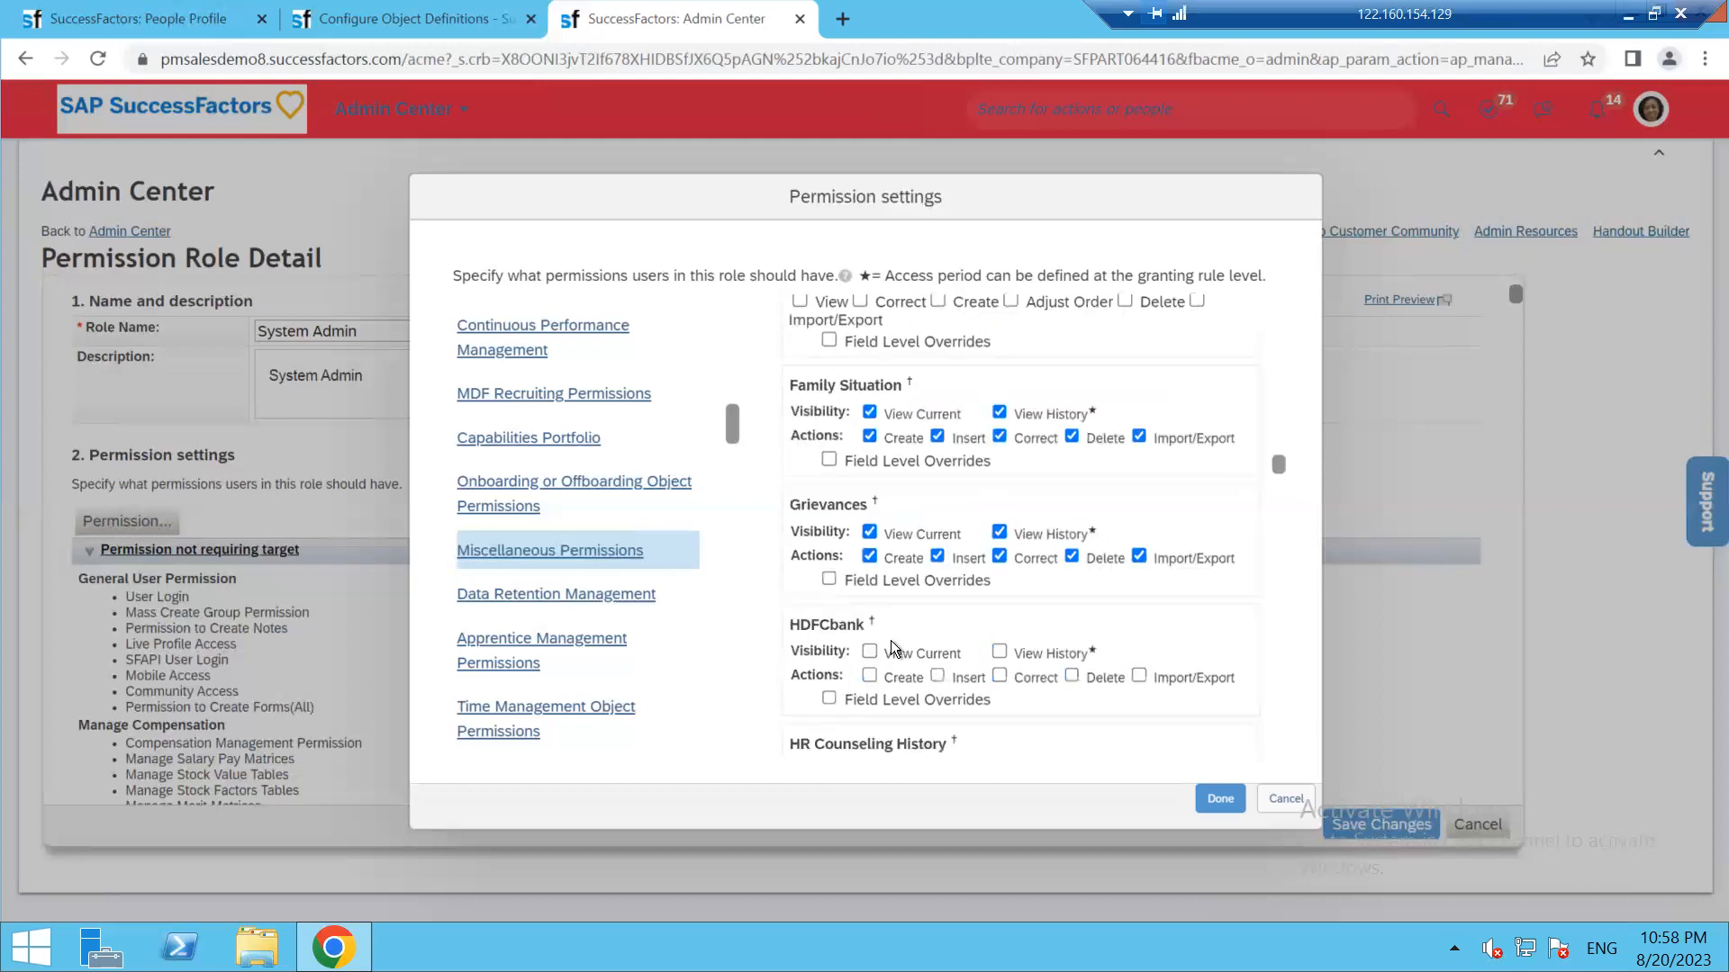
scroll(889, 641, down, 6)
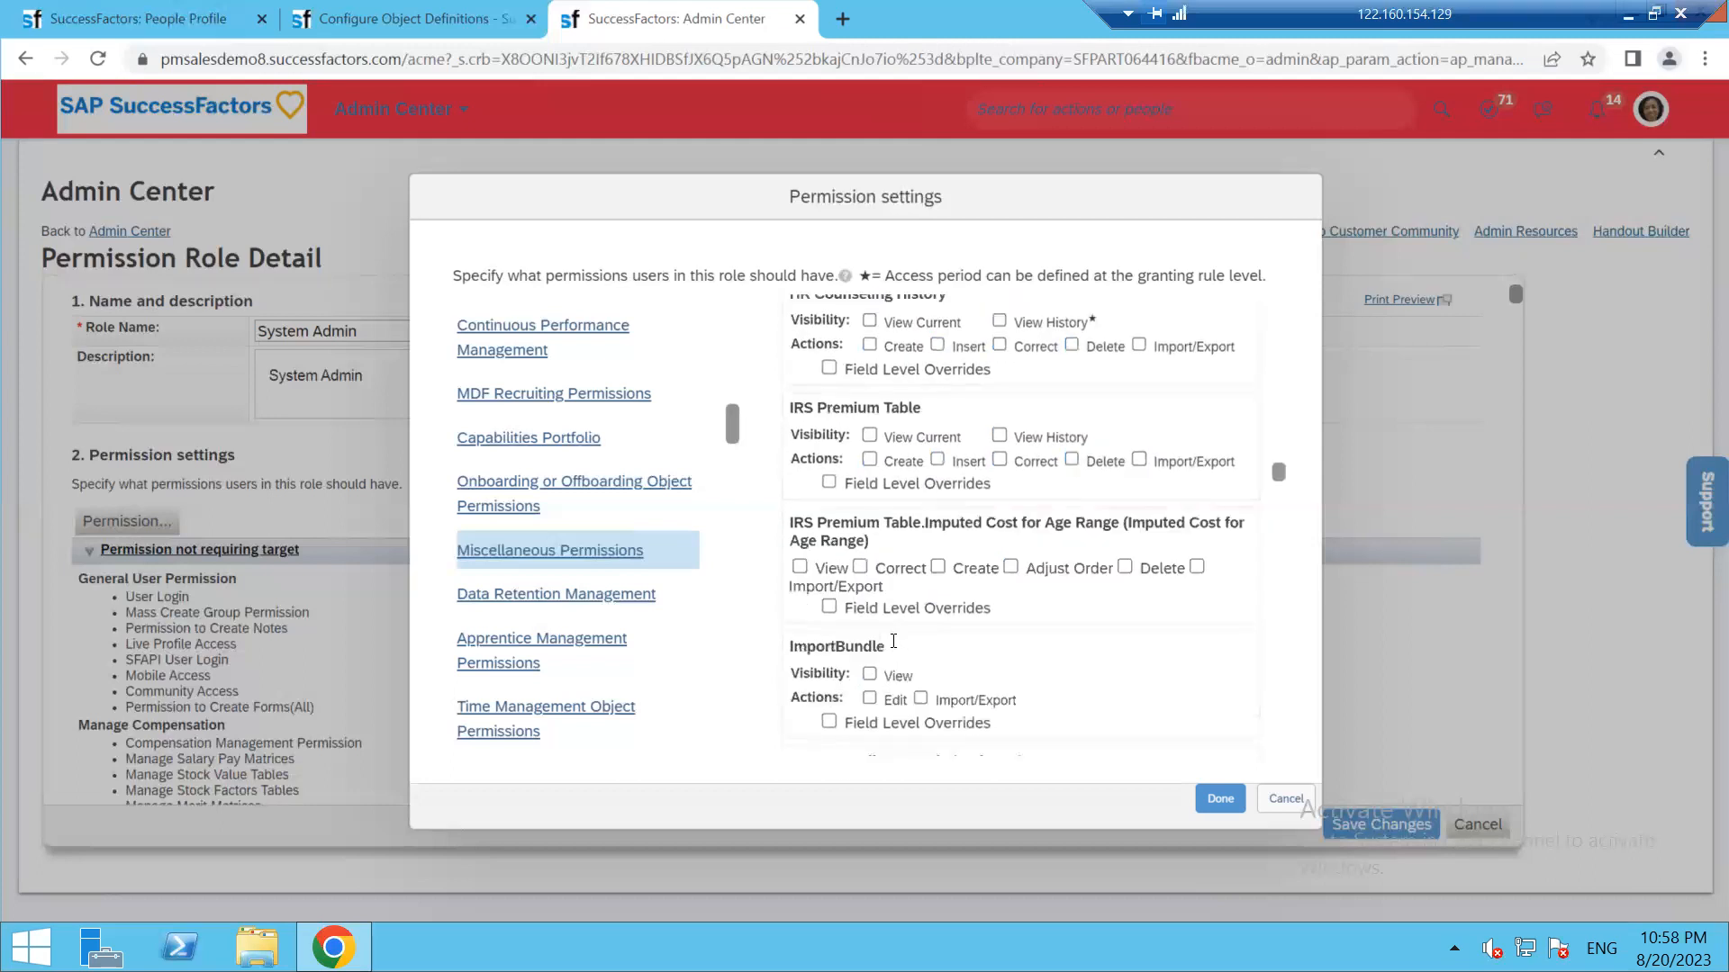
scroll(890, 641, down, 6)
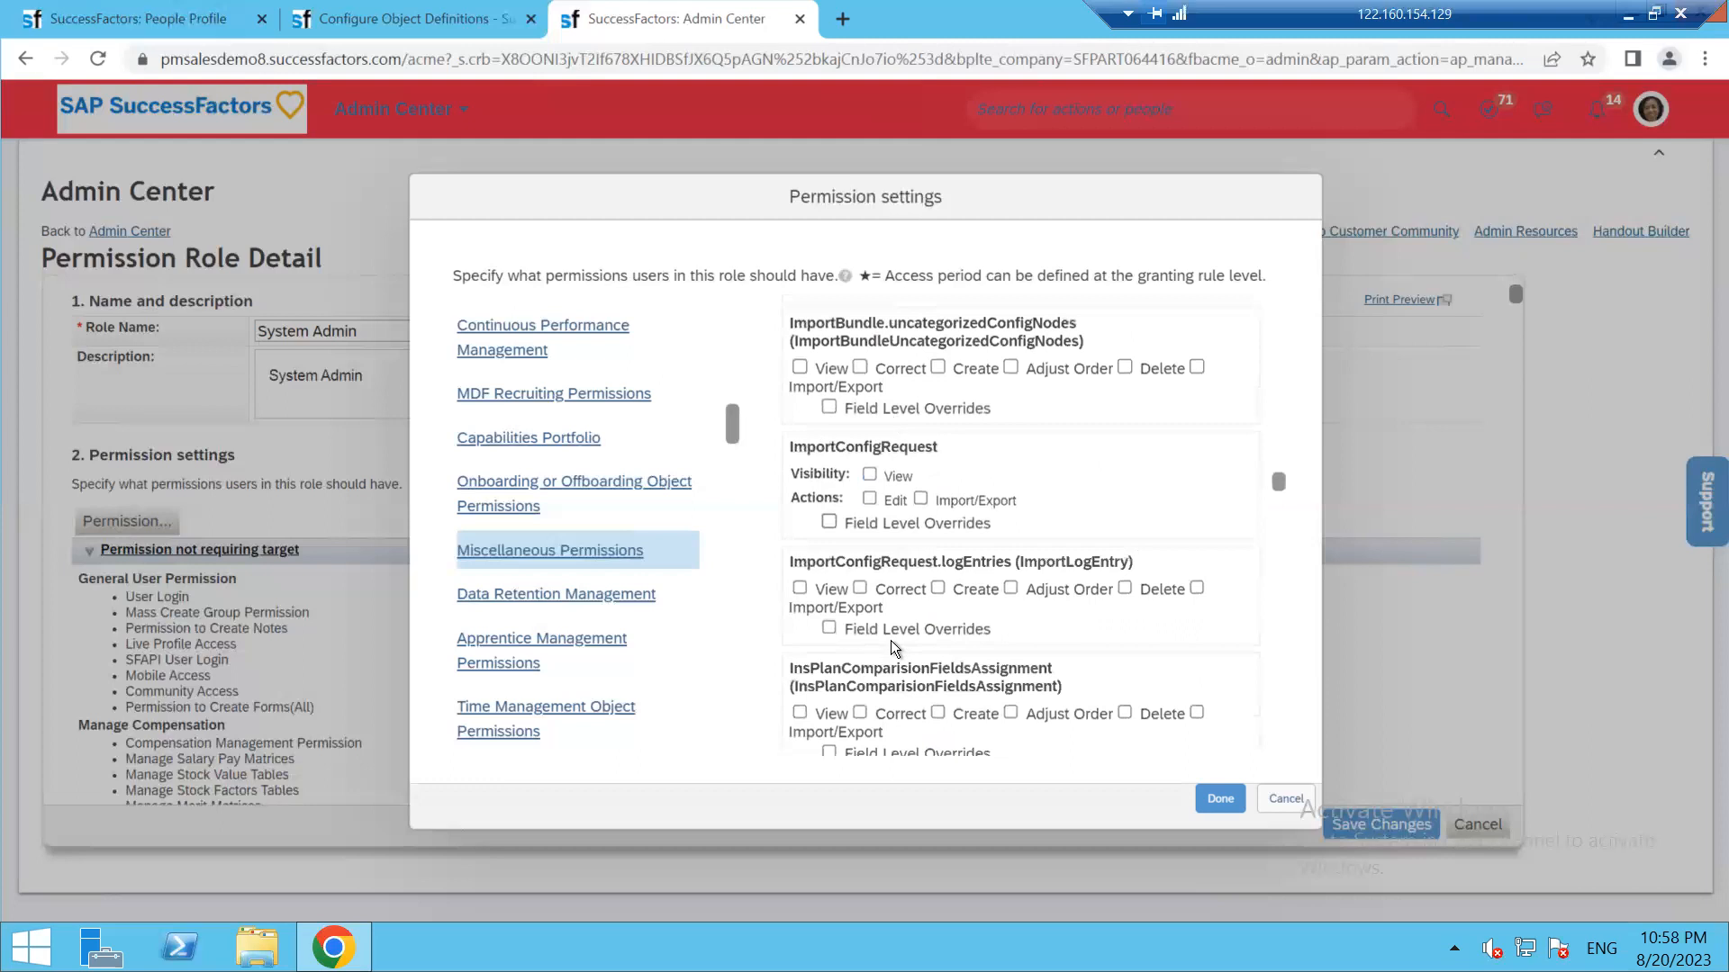
scroll(889, 640, down, 6)
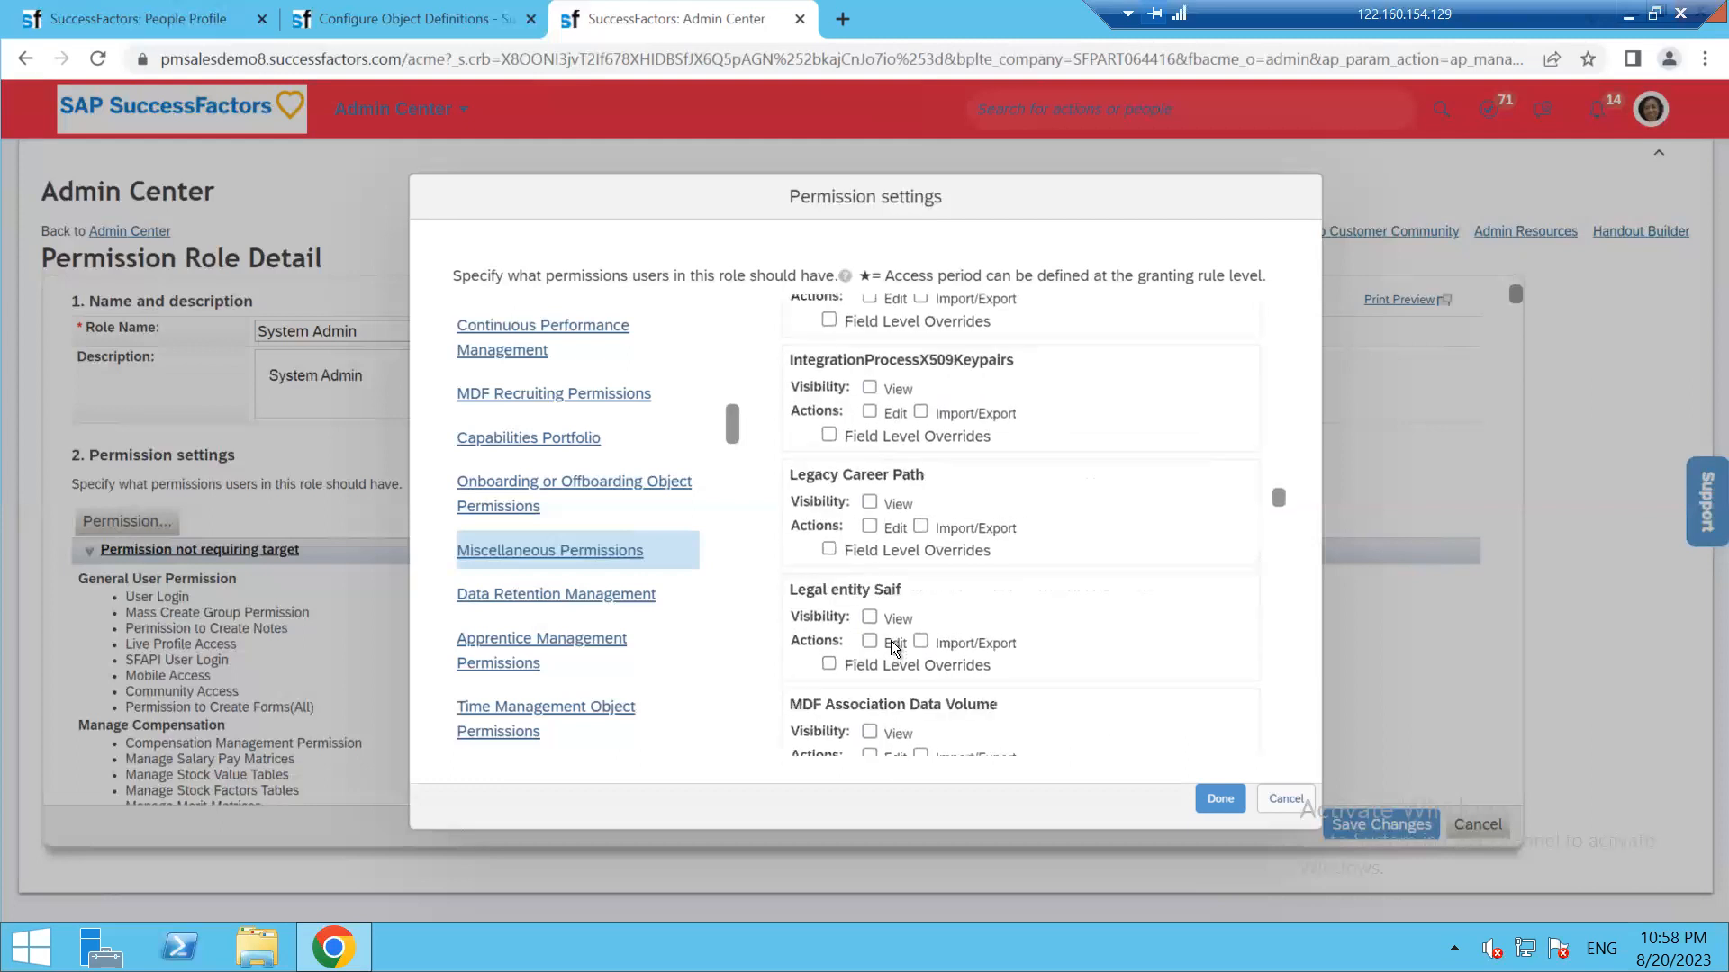
scroll(890, 640, down, 6)
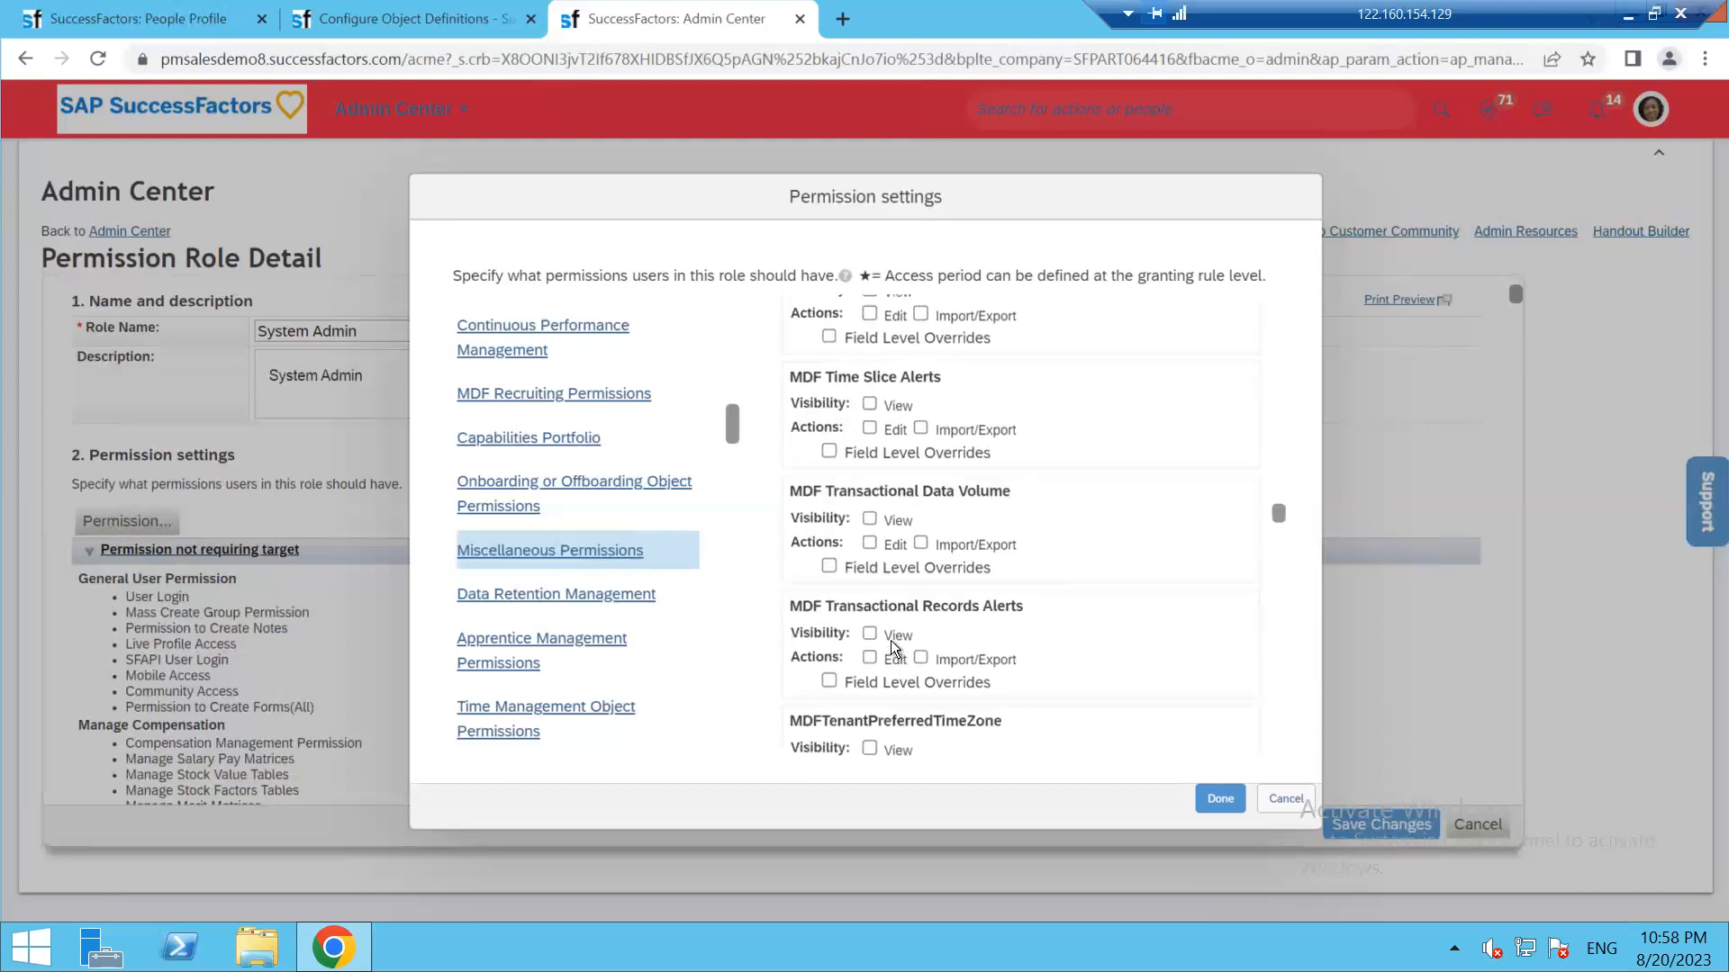
scroll(889, 640, down, 6)
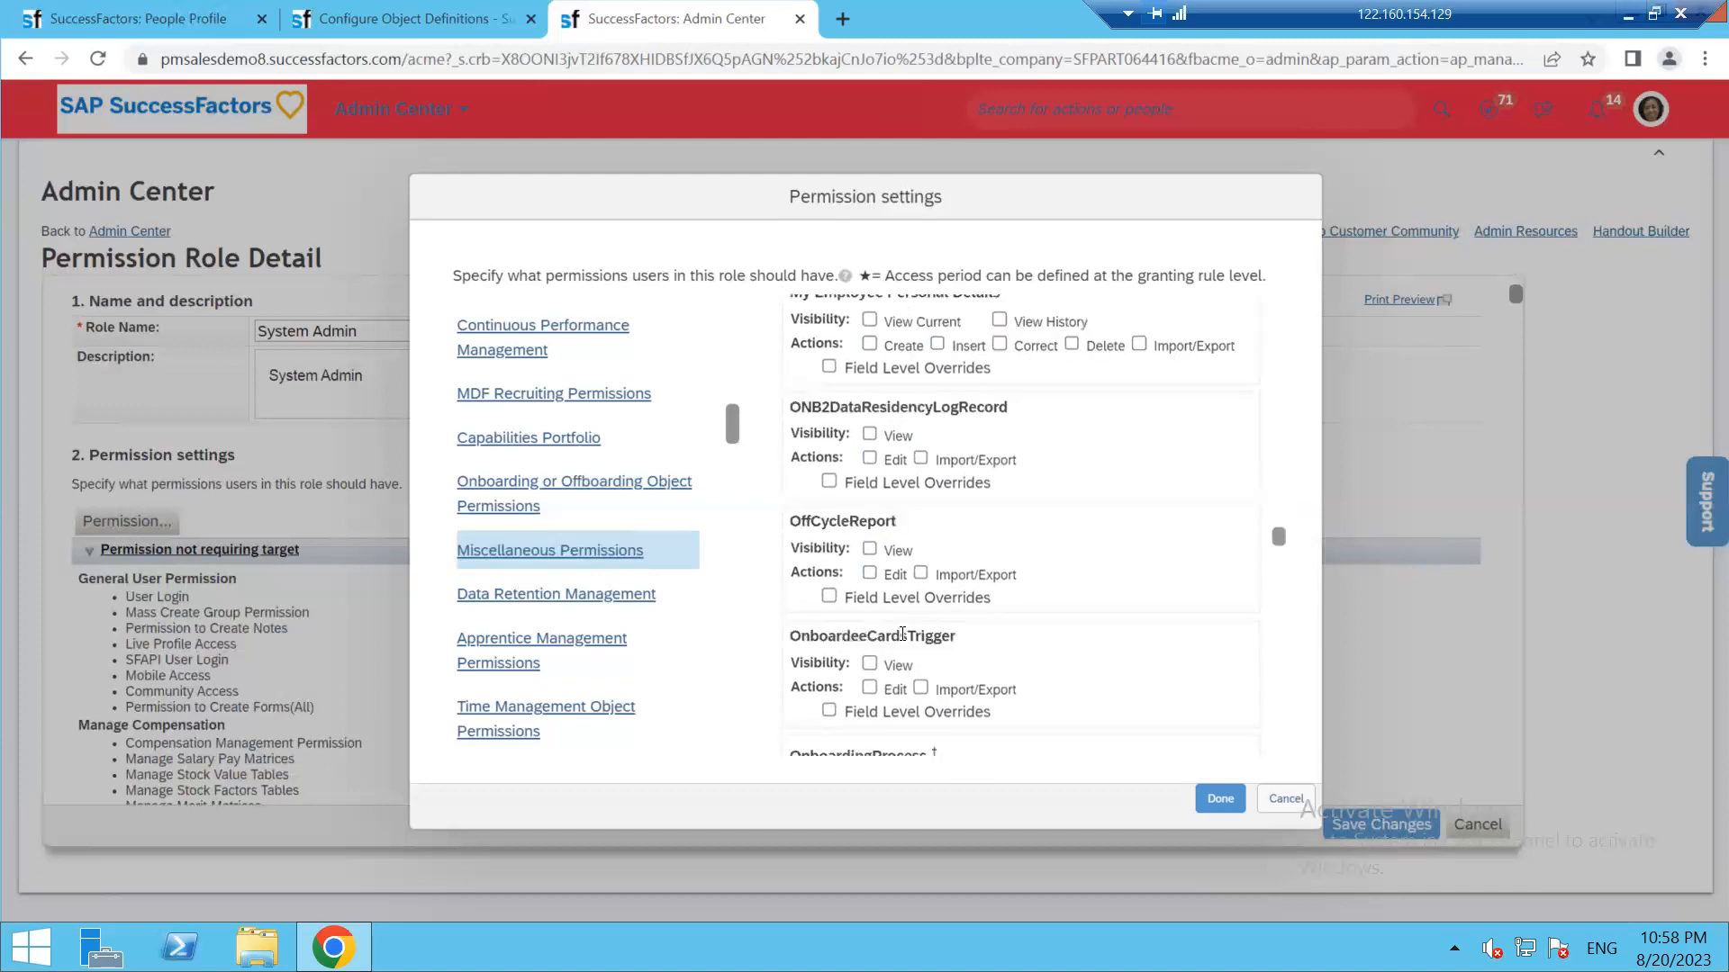
scroll(902, 634, down, 6)
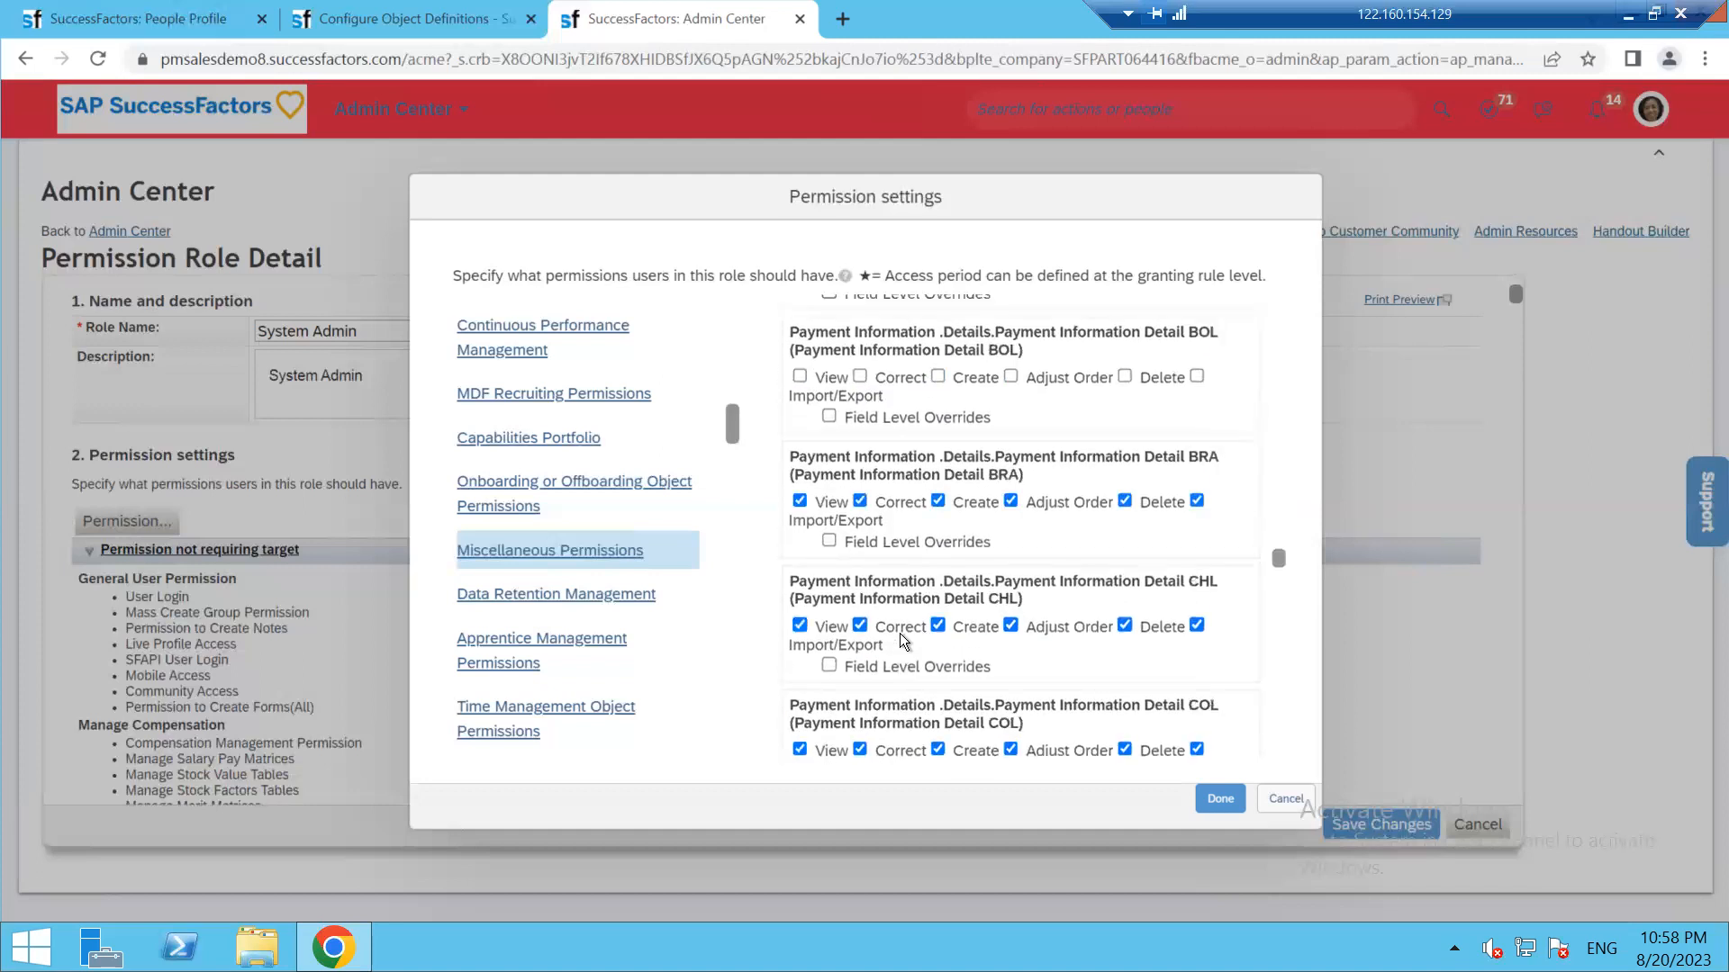
scroll(900, 634, down, 6)
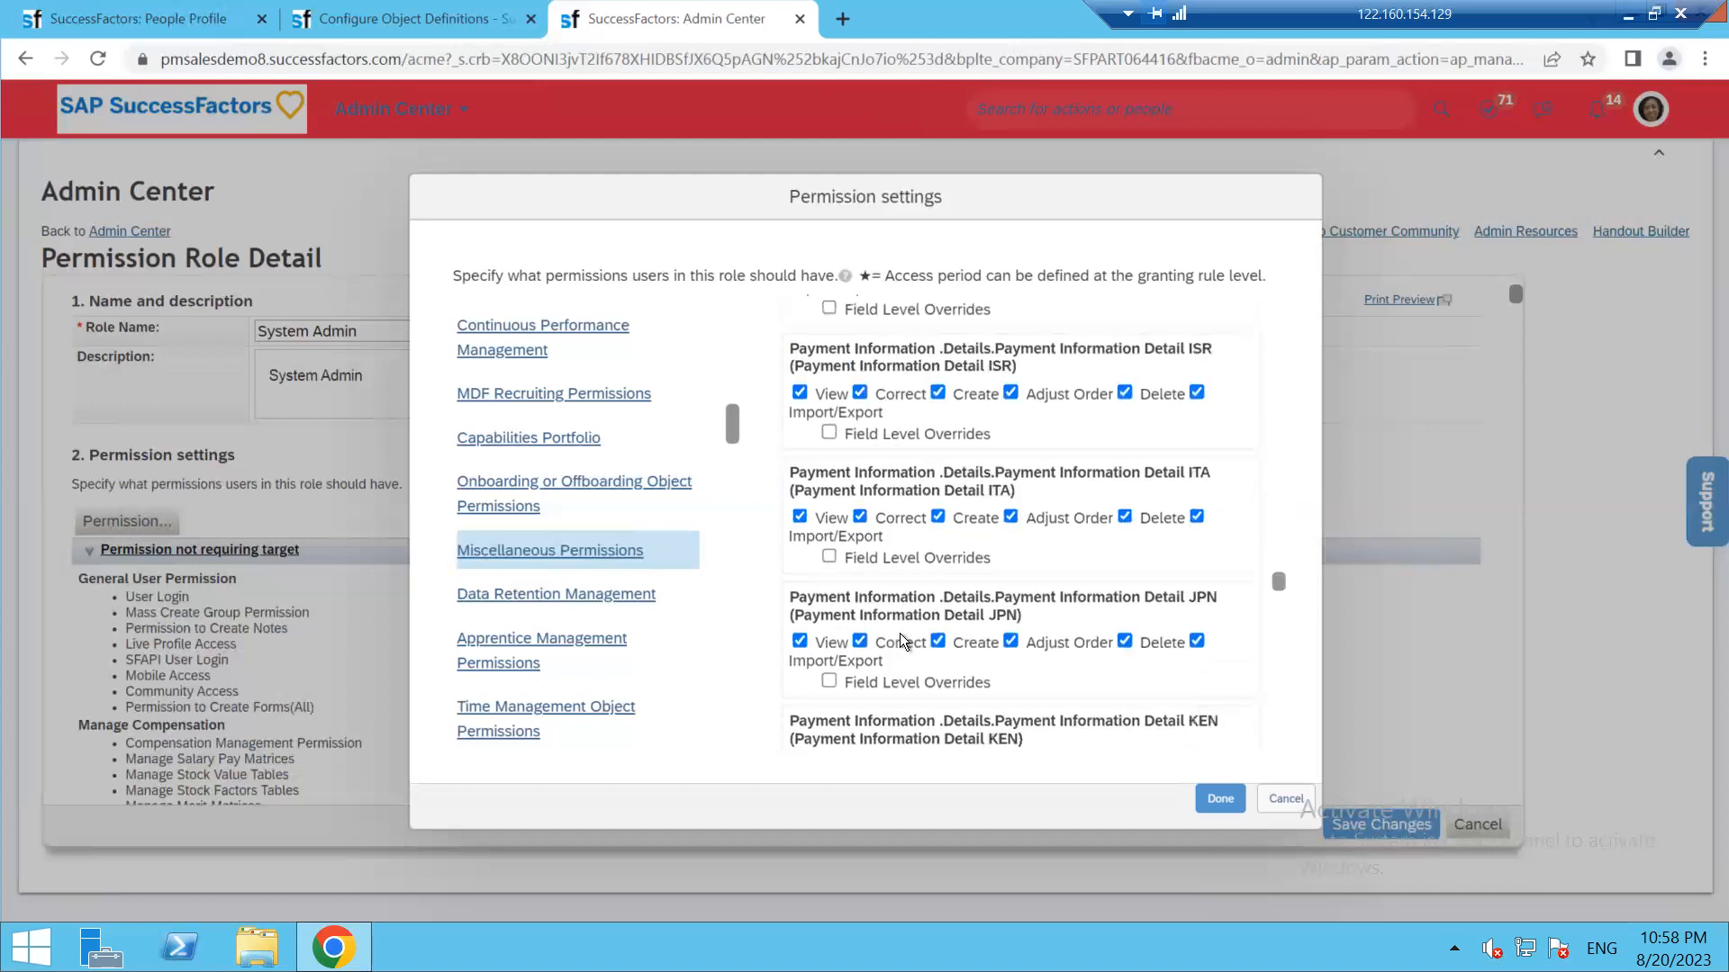
scroll(899, 633, down, 6)
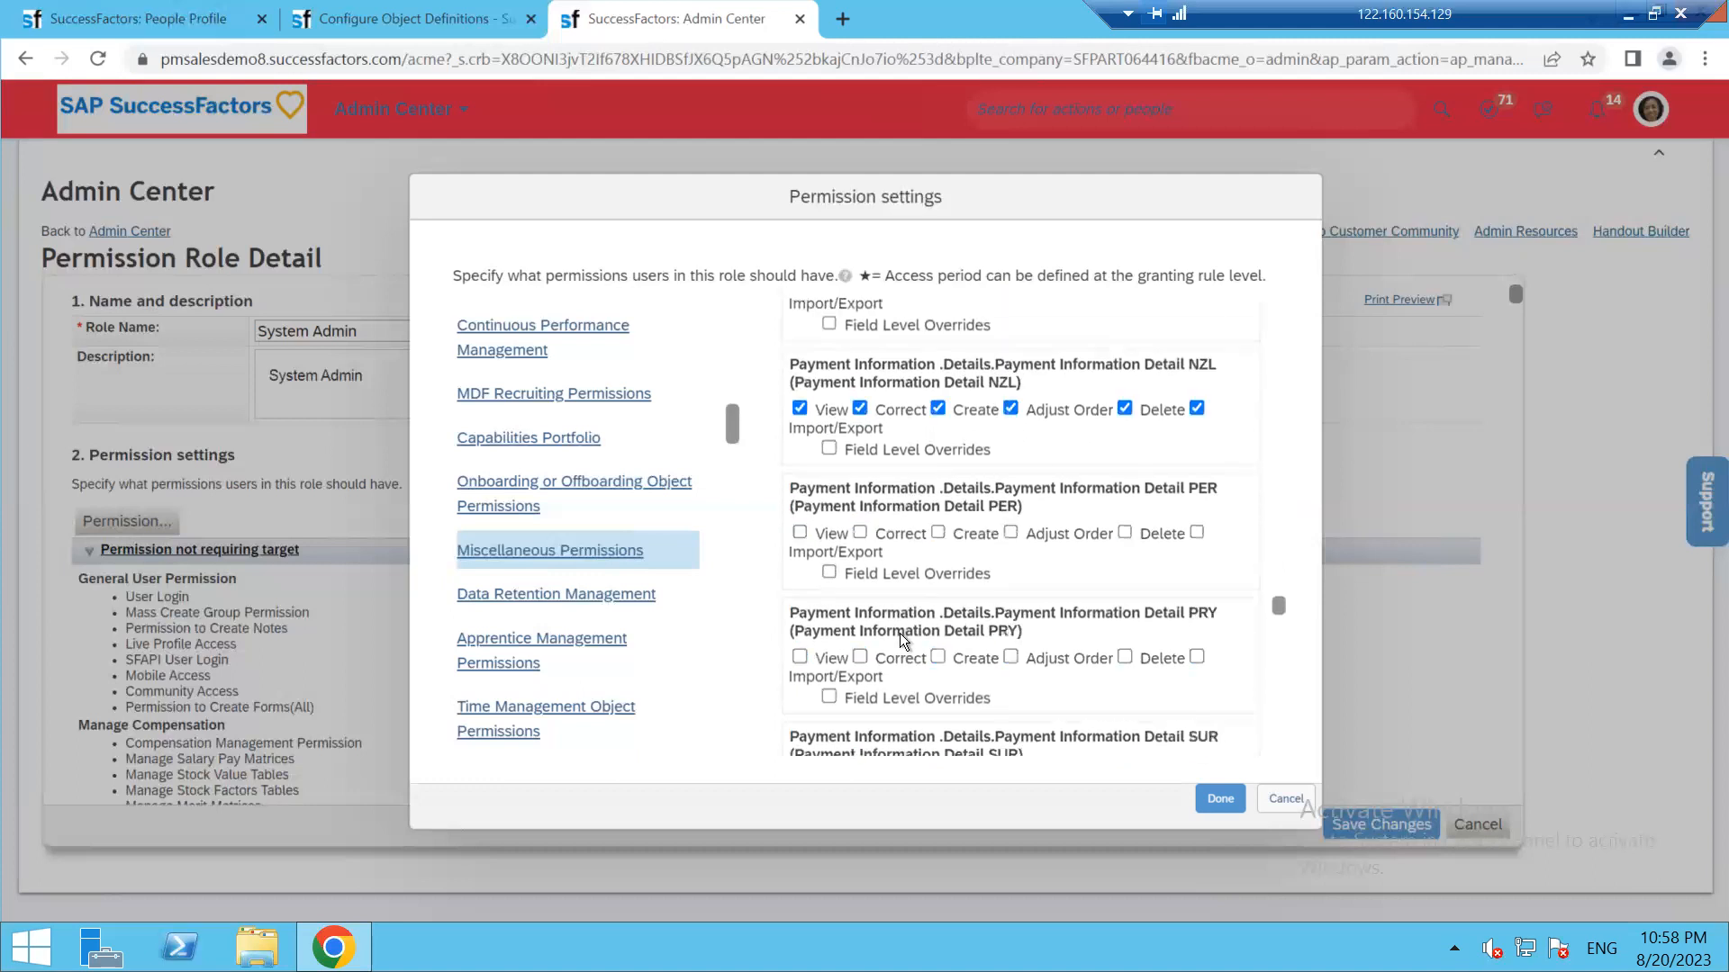
scroll(900, 633, down, 8)
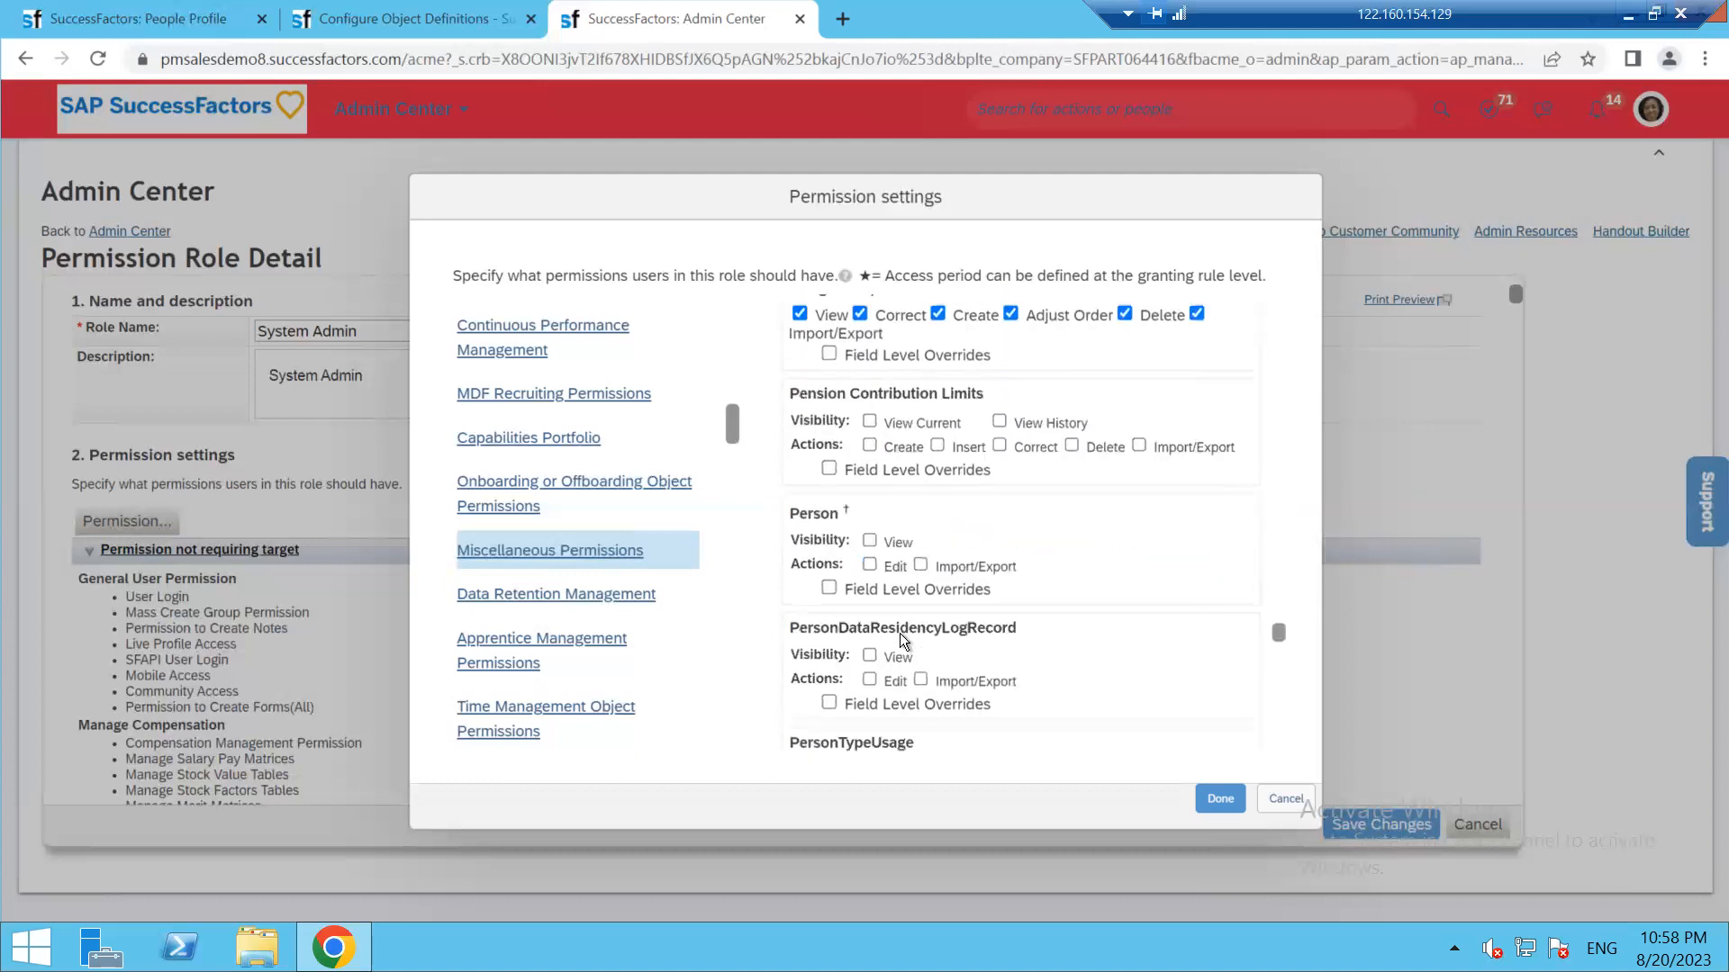
scroll(900, 634, down, 10)
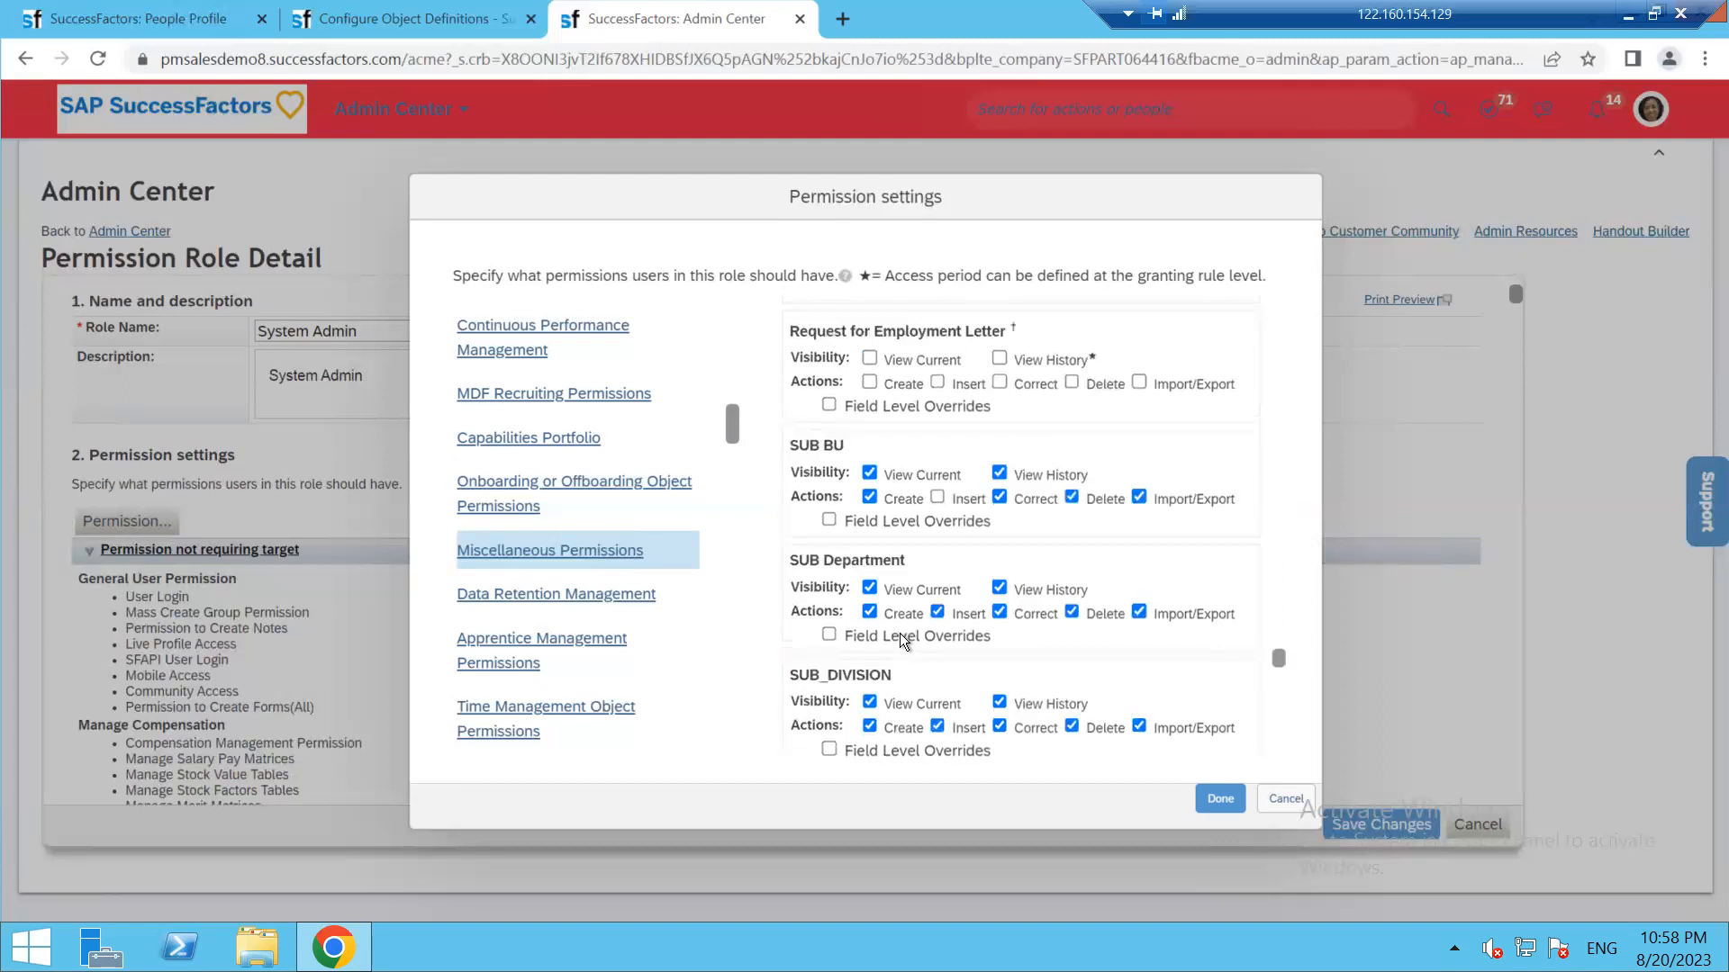
scroll(899, 634, down, 10)
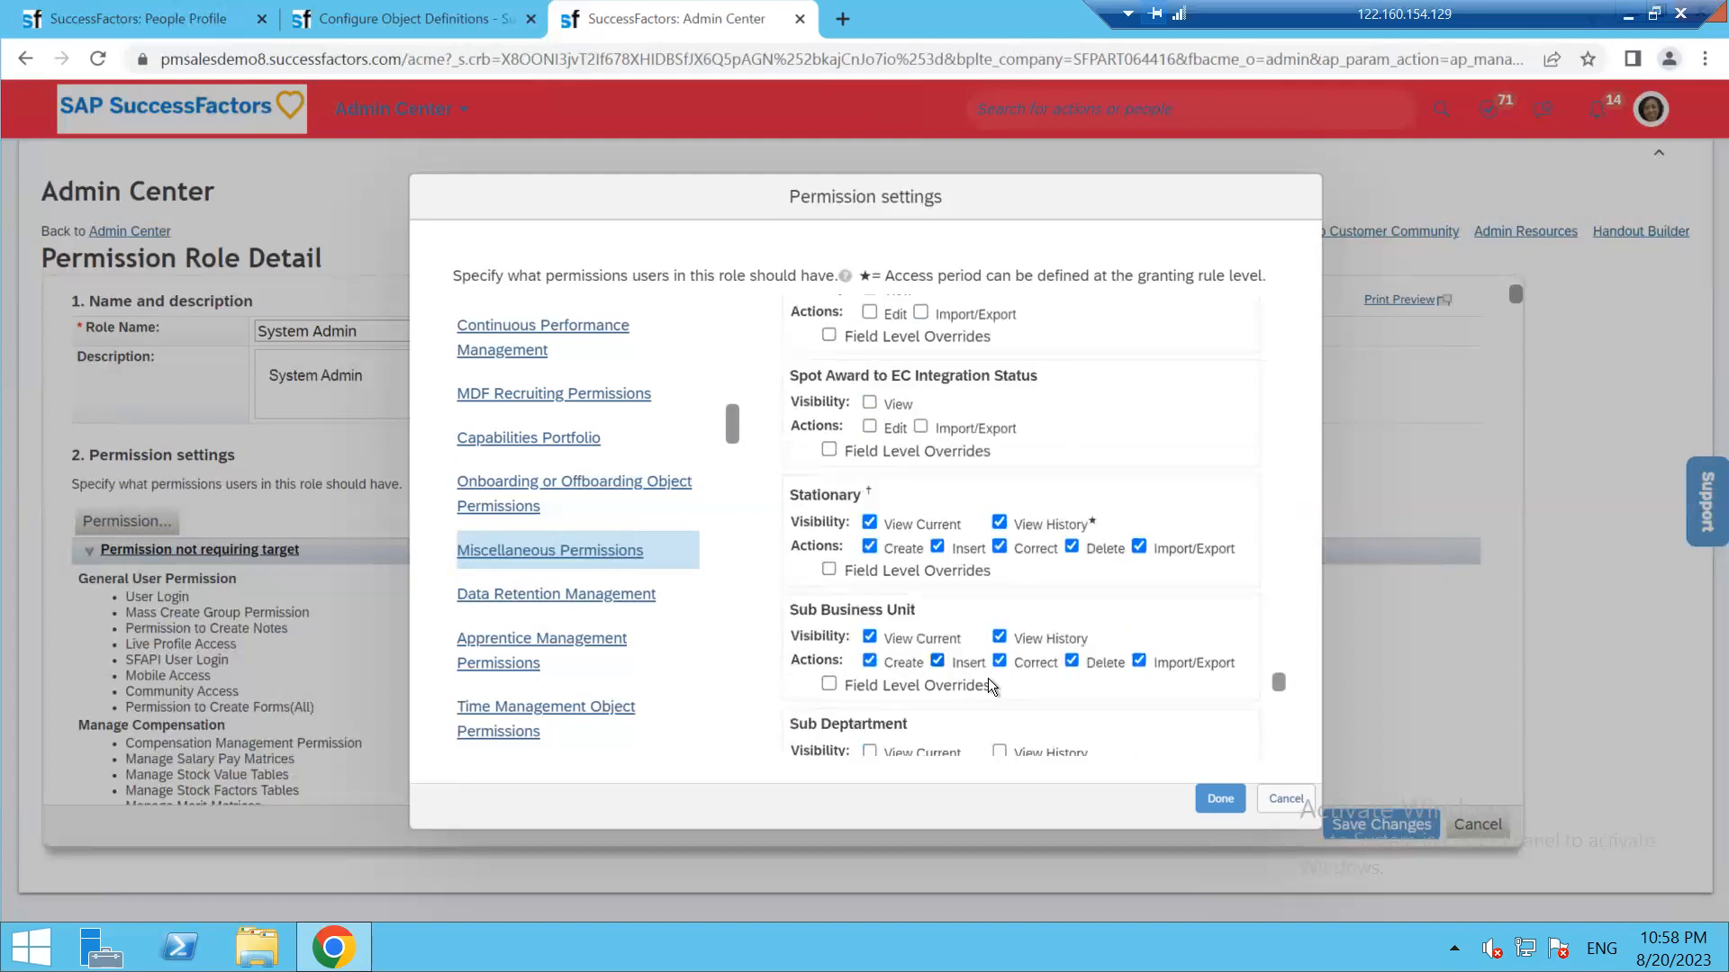
scroll(889, 663, down, 8)
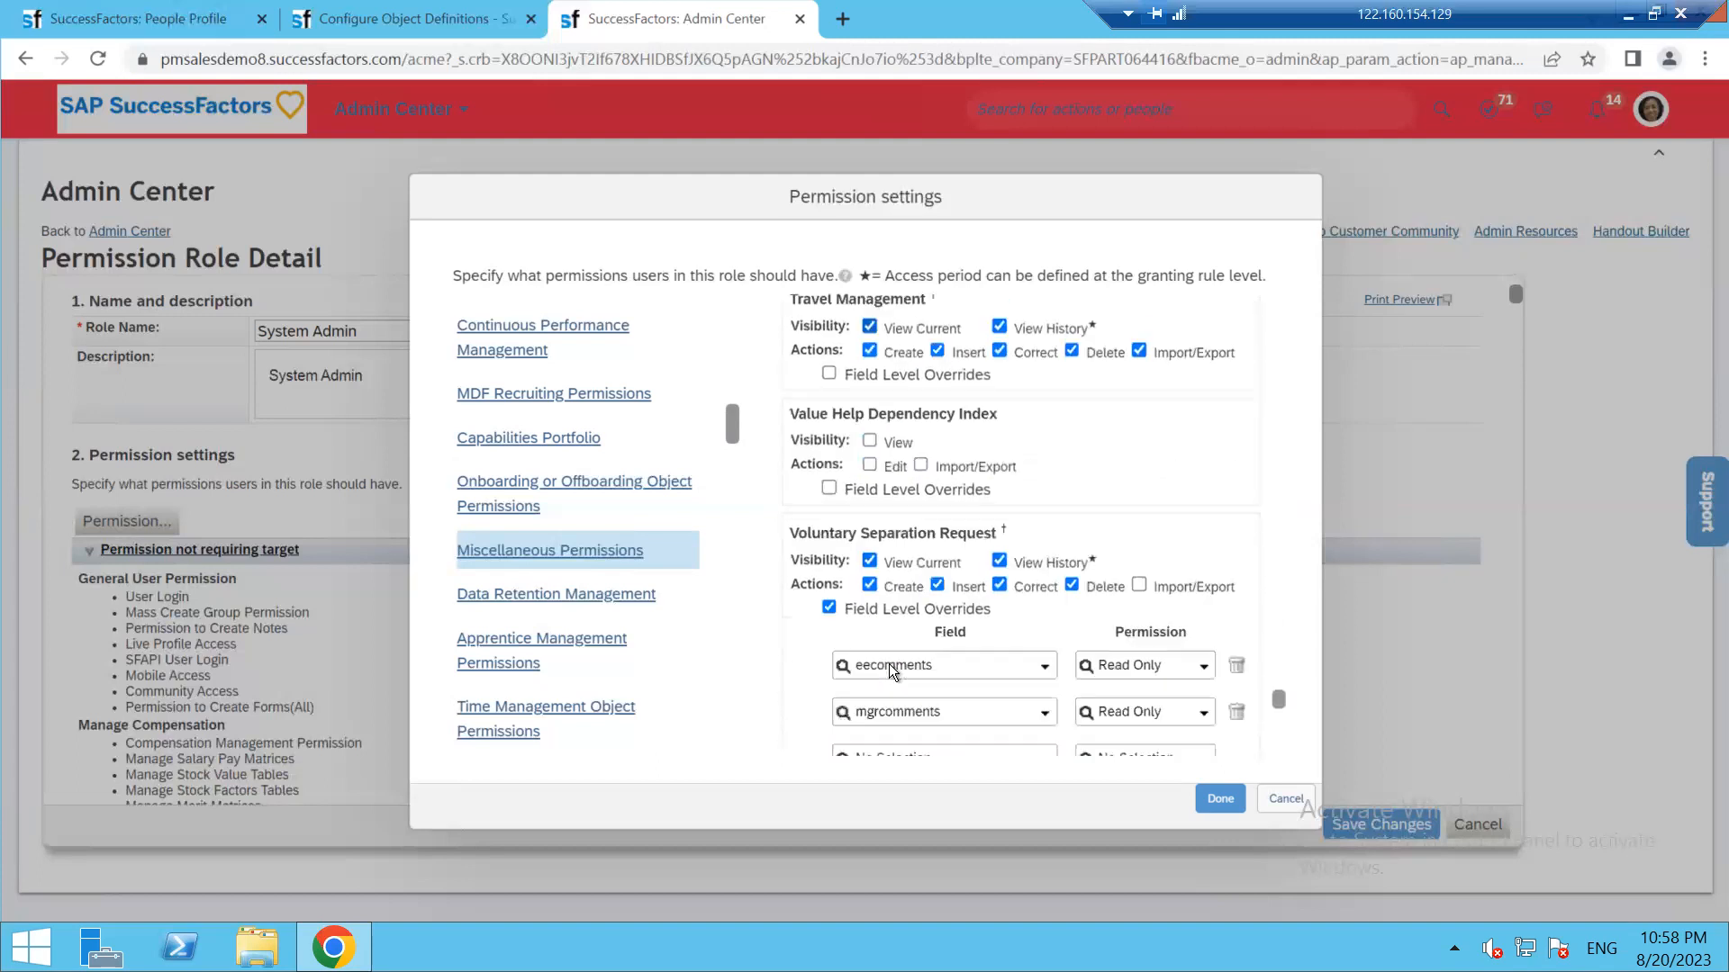
scroll(892, 666, down, 10)
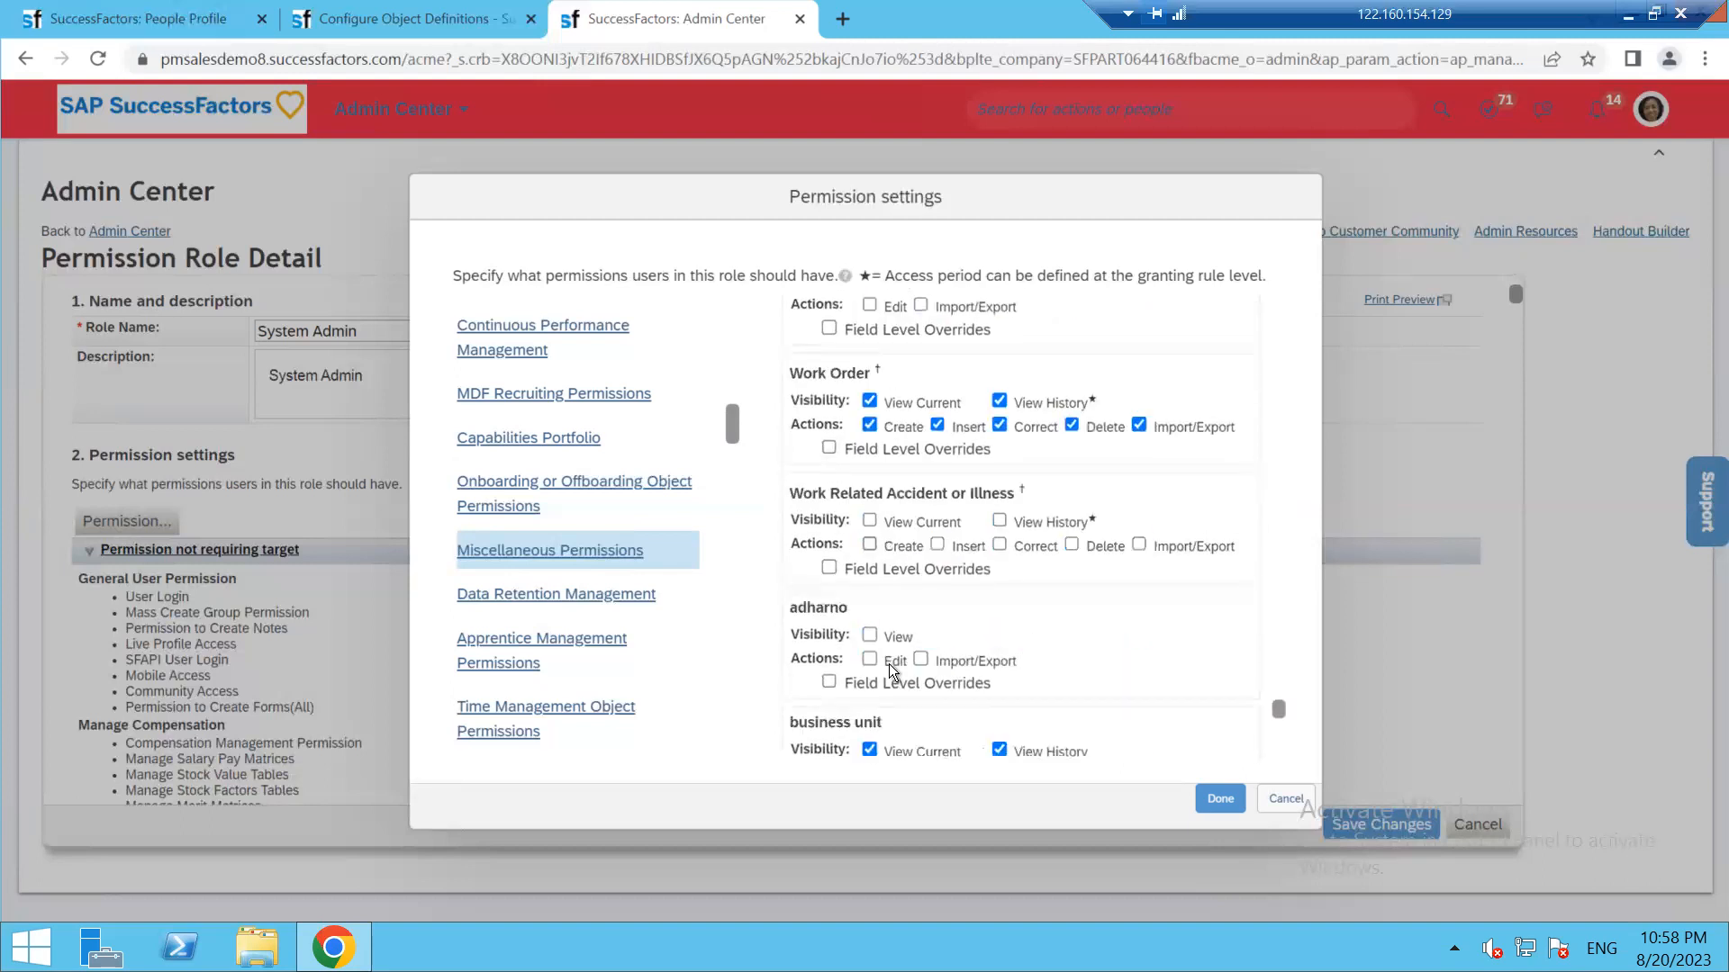
scroll(888, 663, down, 8)
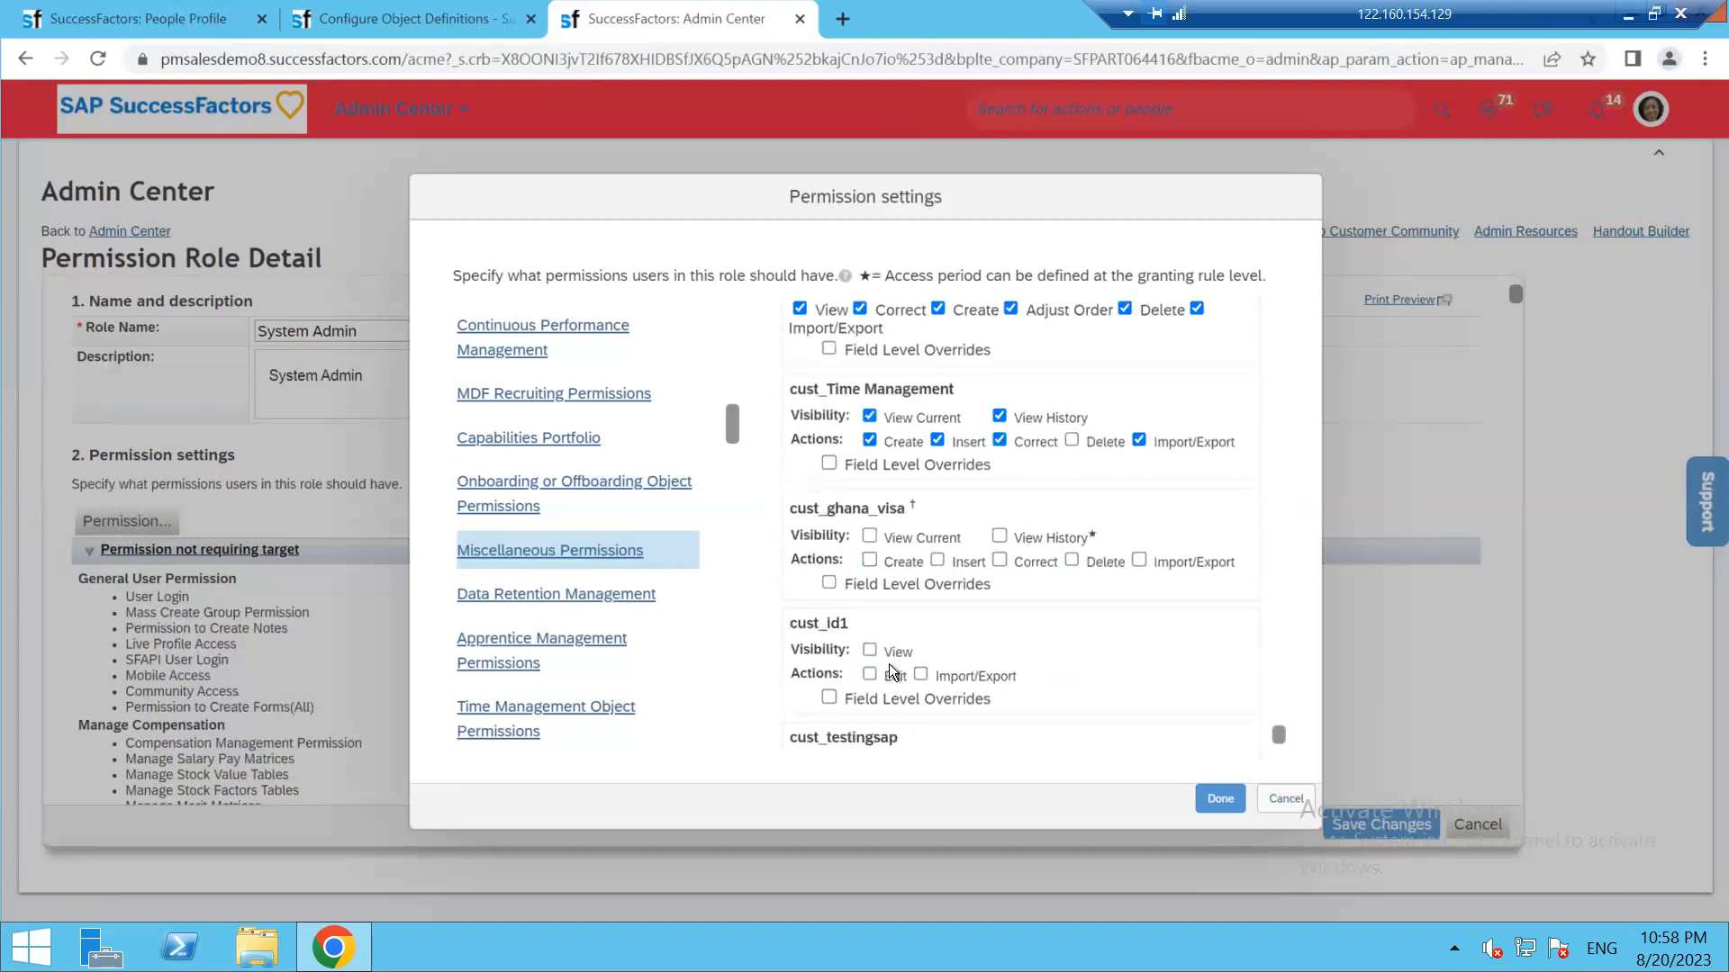
scroll(889, 663, down, 6)
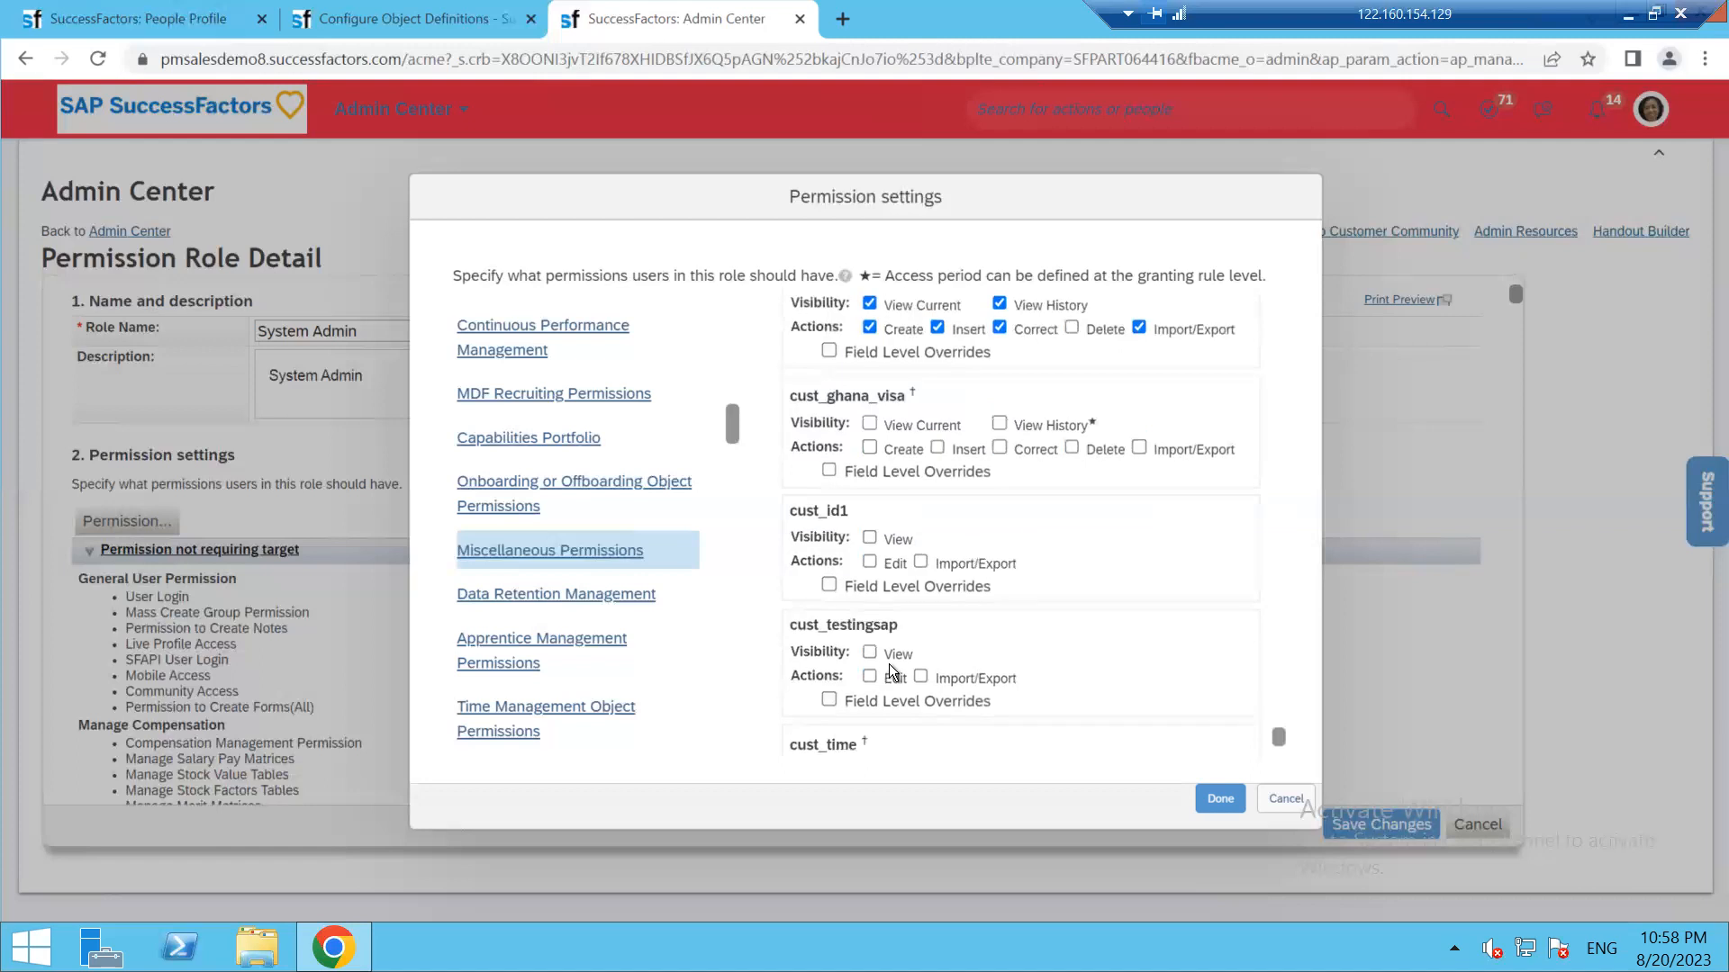
scroll(873, 716, down, 1)
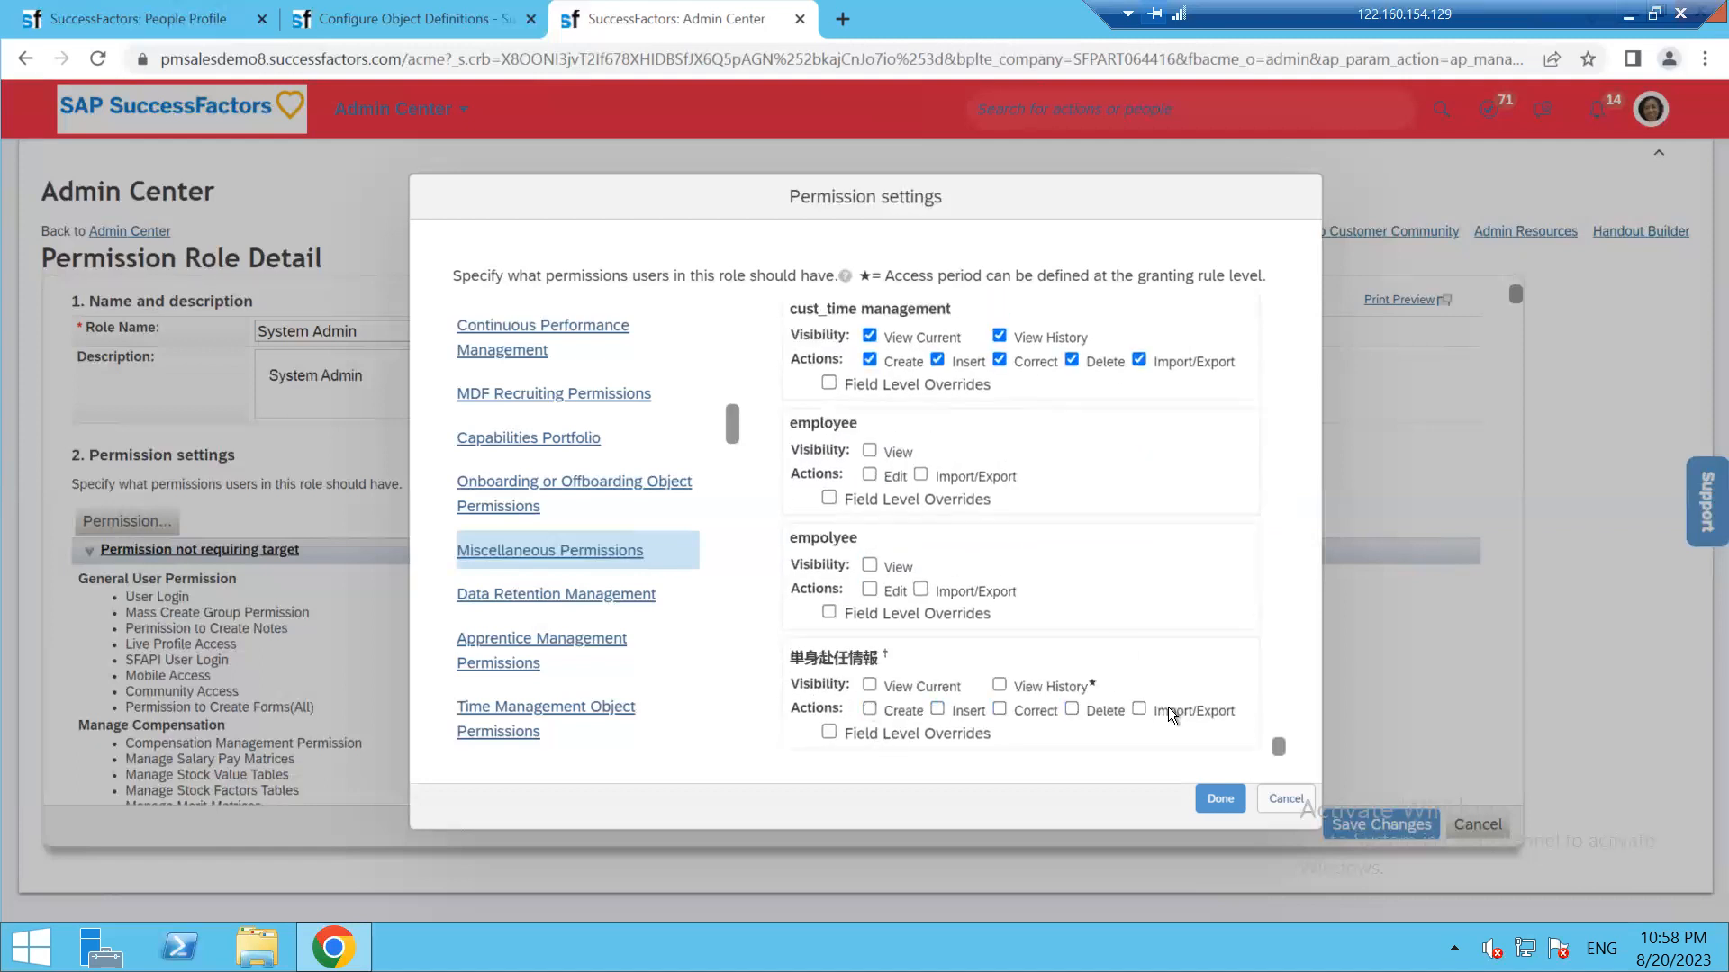
drag(1278, 743, 1261, 527)
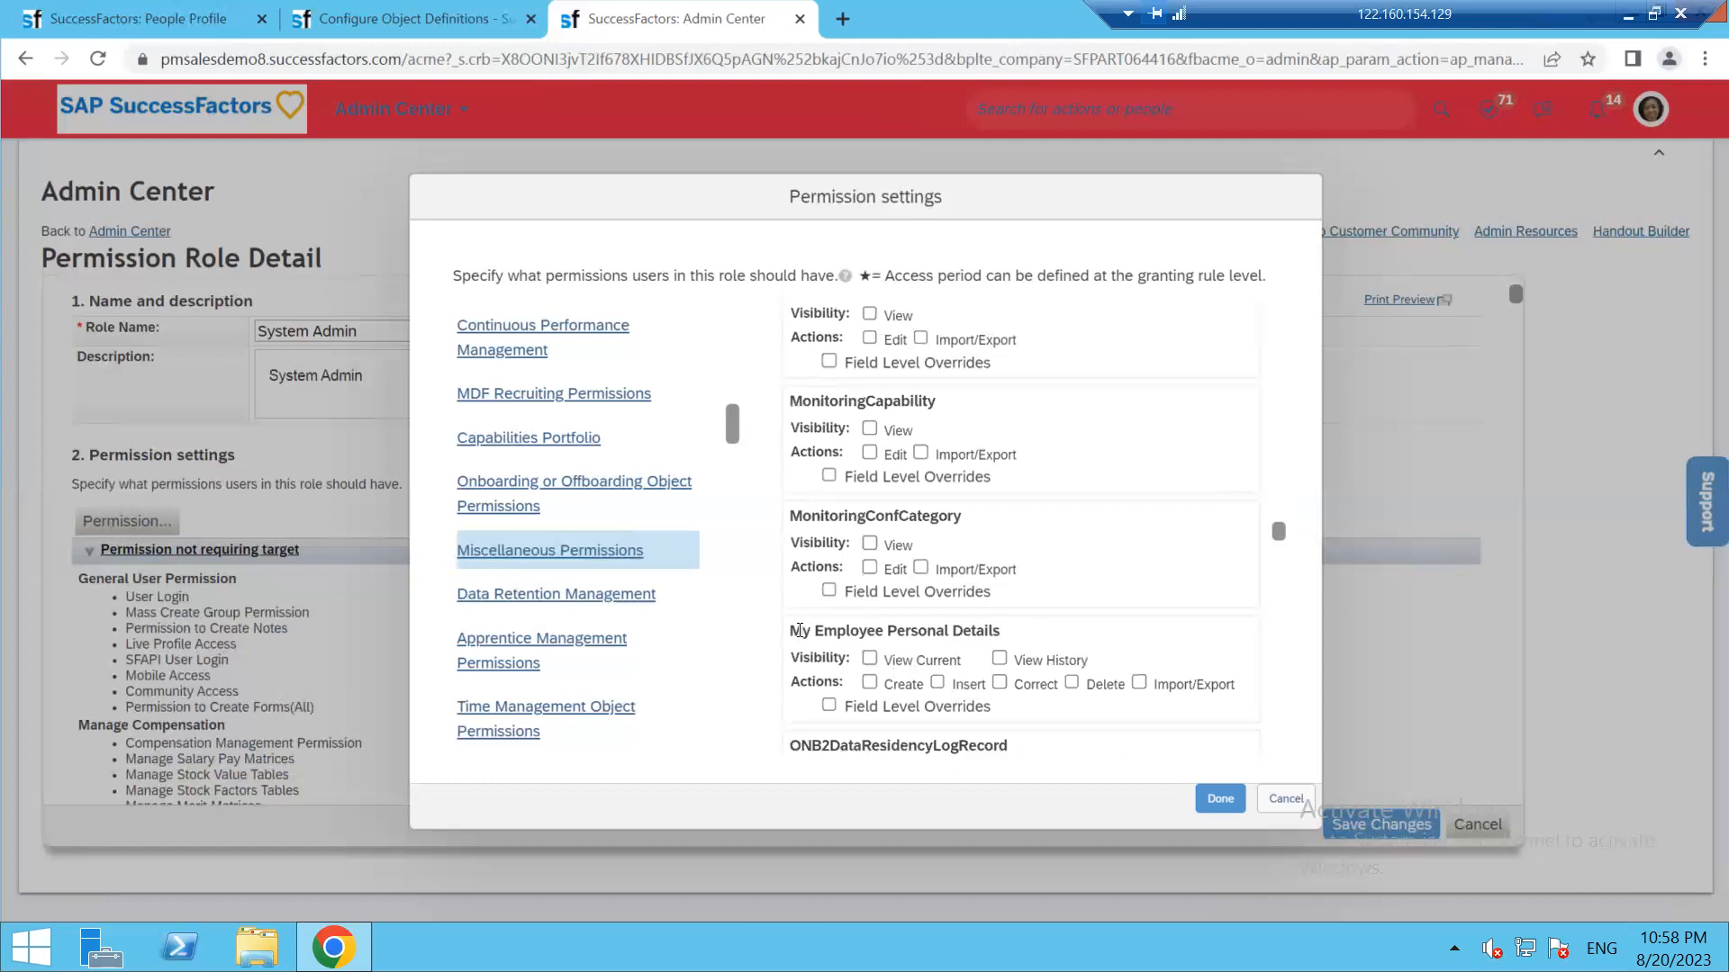
Confirm the permission entry matches the My Employee Personal Details object definition name
drag(790, 627, 1015, 624)
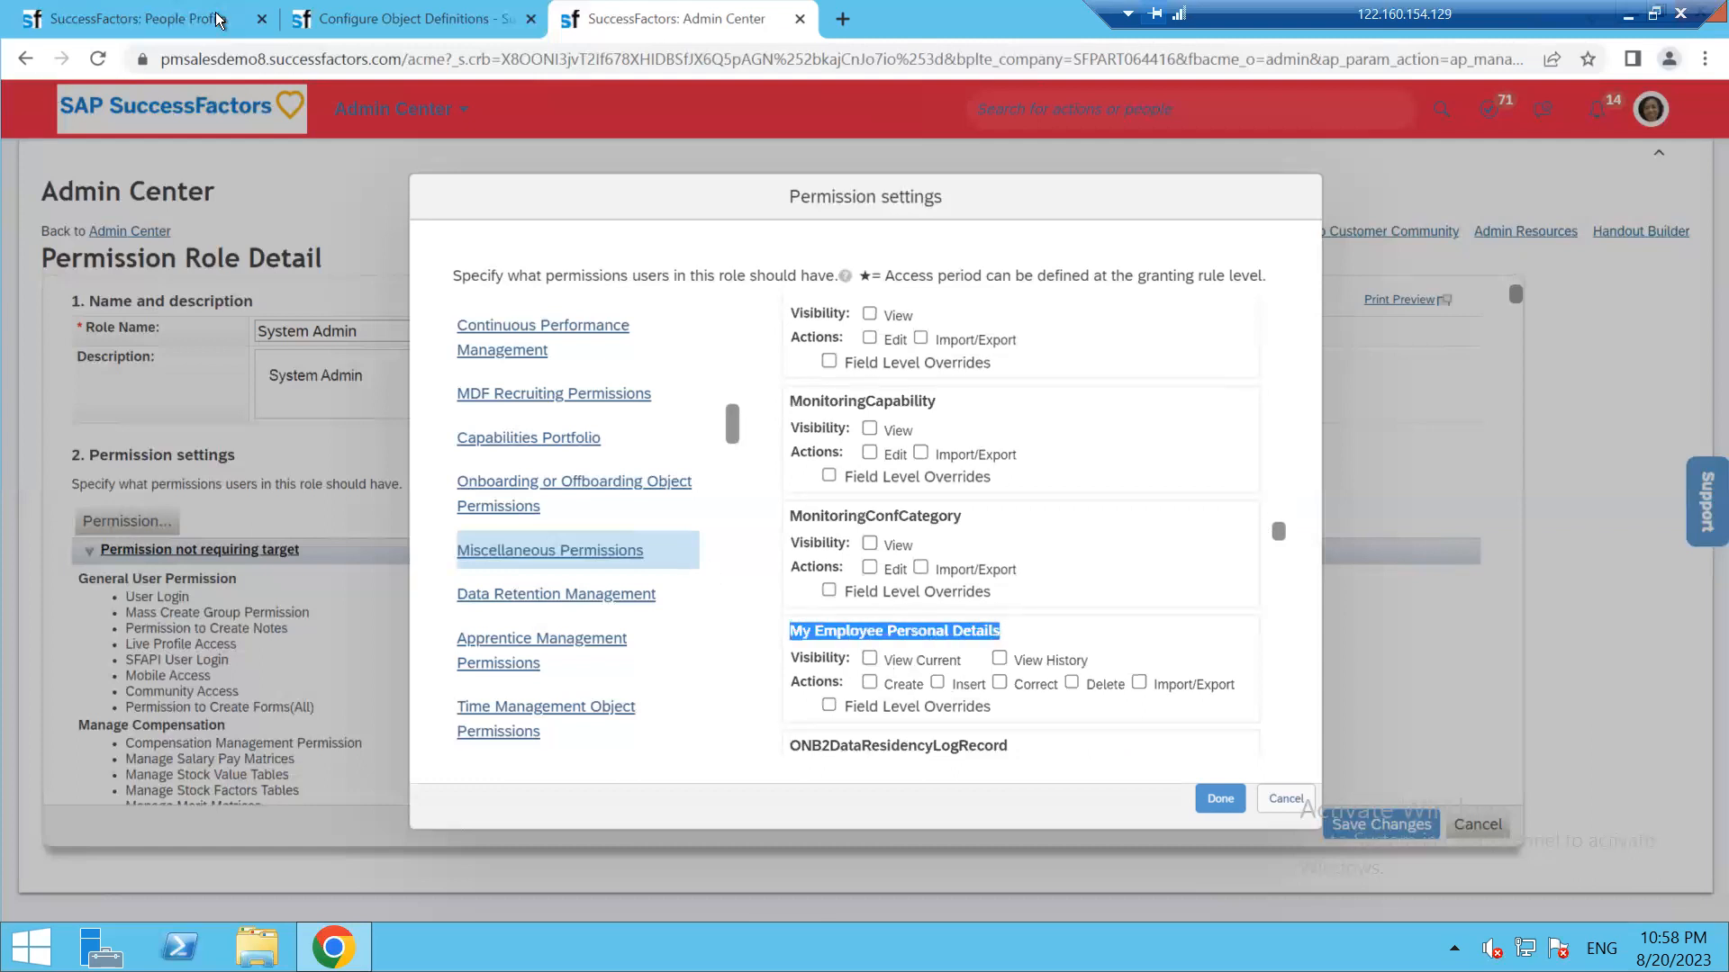
click(370, 20)
drag(353, 341, 686, 334)
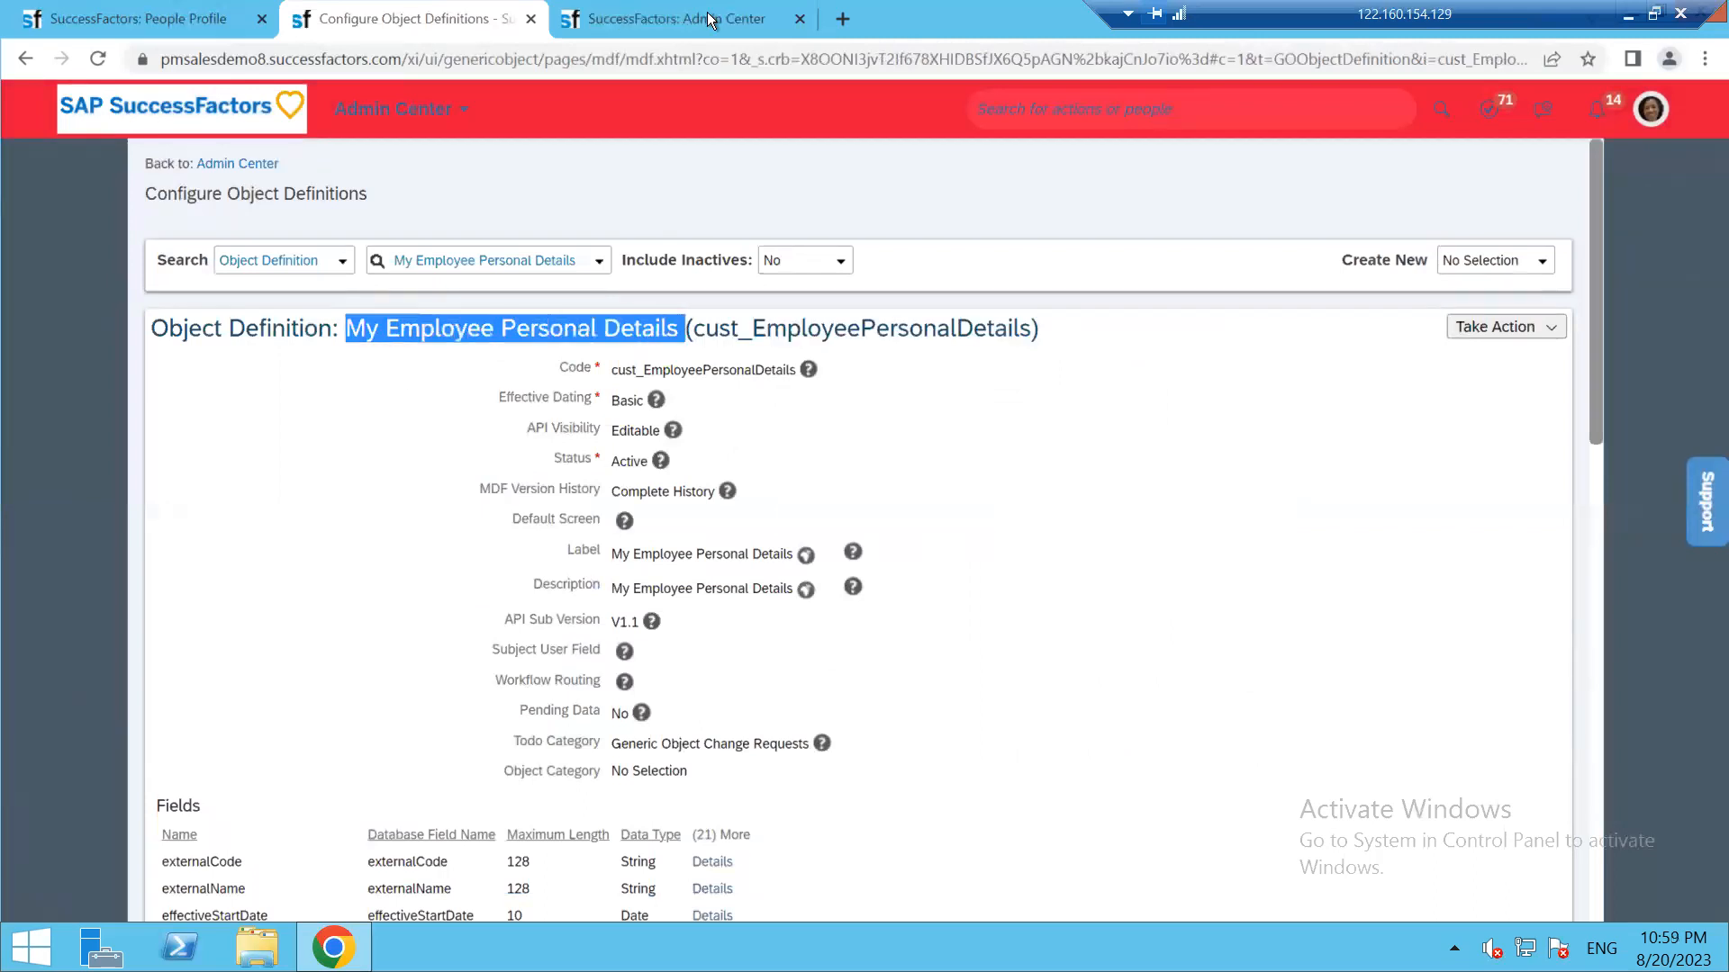
click(711, 20)
Grant View Current, View History, Create, Insert, Delete, Correct, Import/Export and Field Level Overrides
click(870, 658)
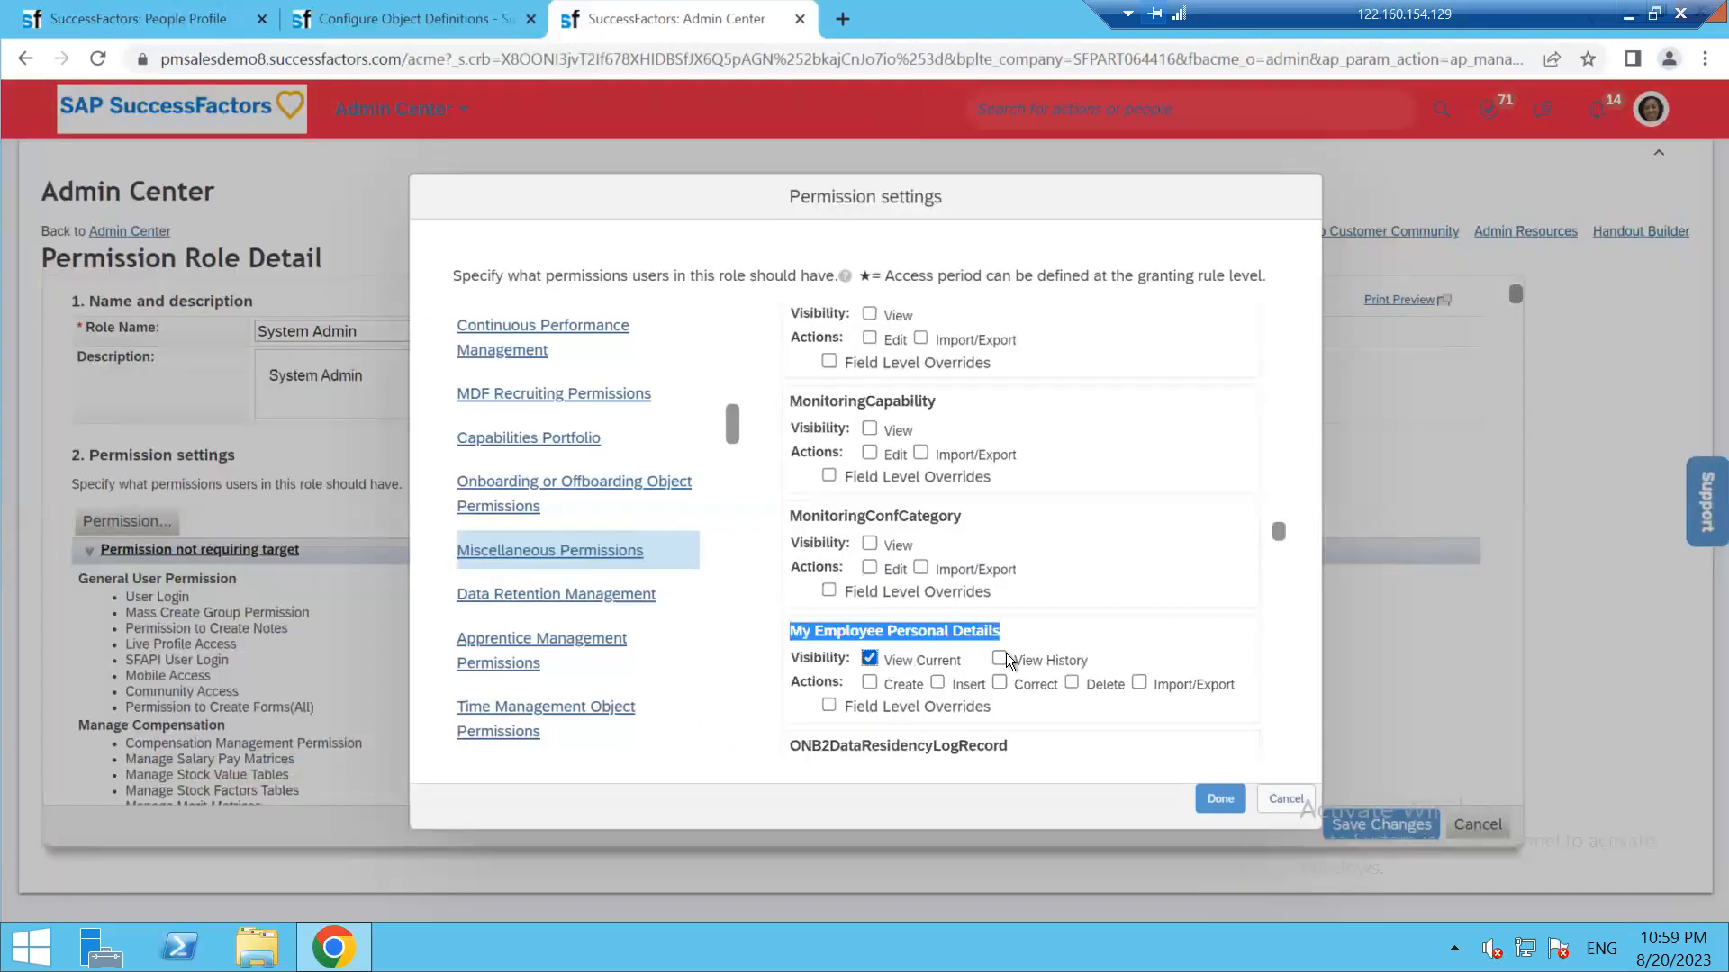
click(1001, 661)
click(870, 683)
click(939, 683)
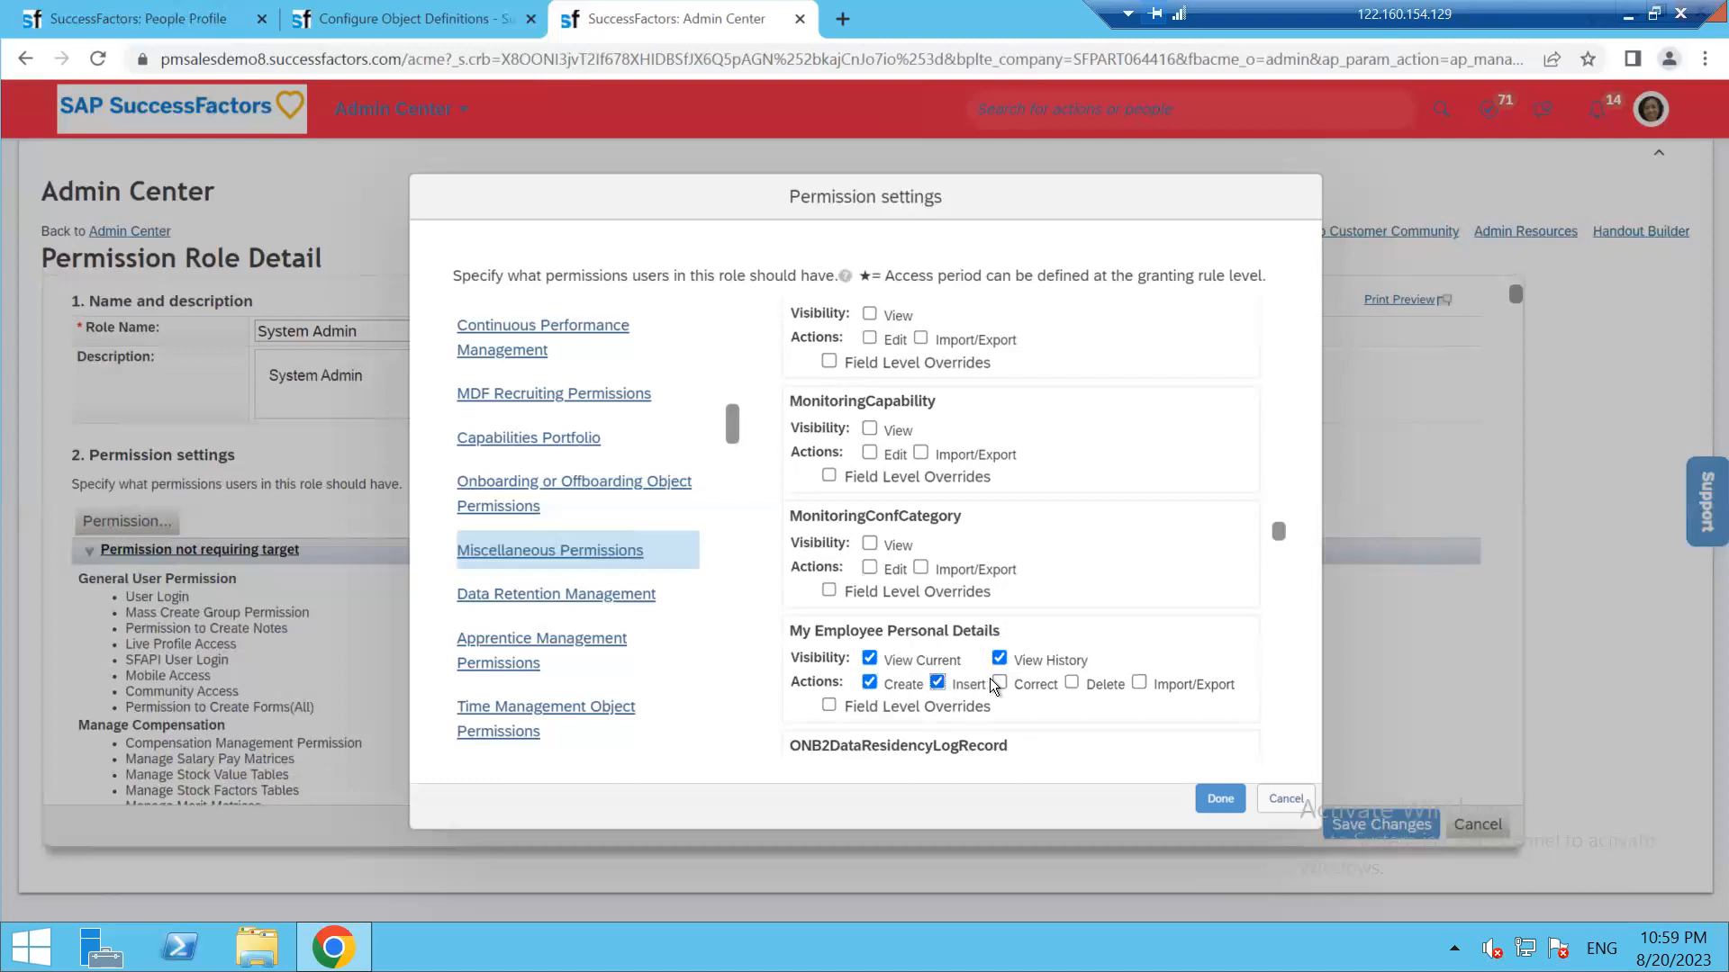
click(1072, 683)
click(999, 683)
click(1139, 682)
scroll(1116, 601, down, 1)
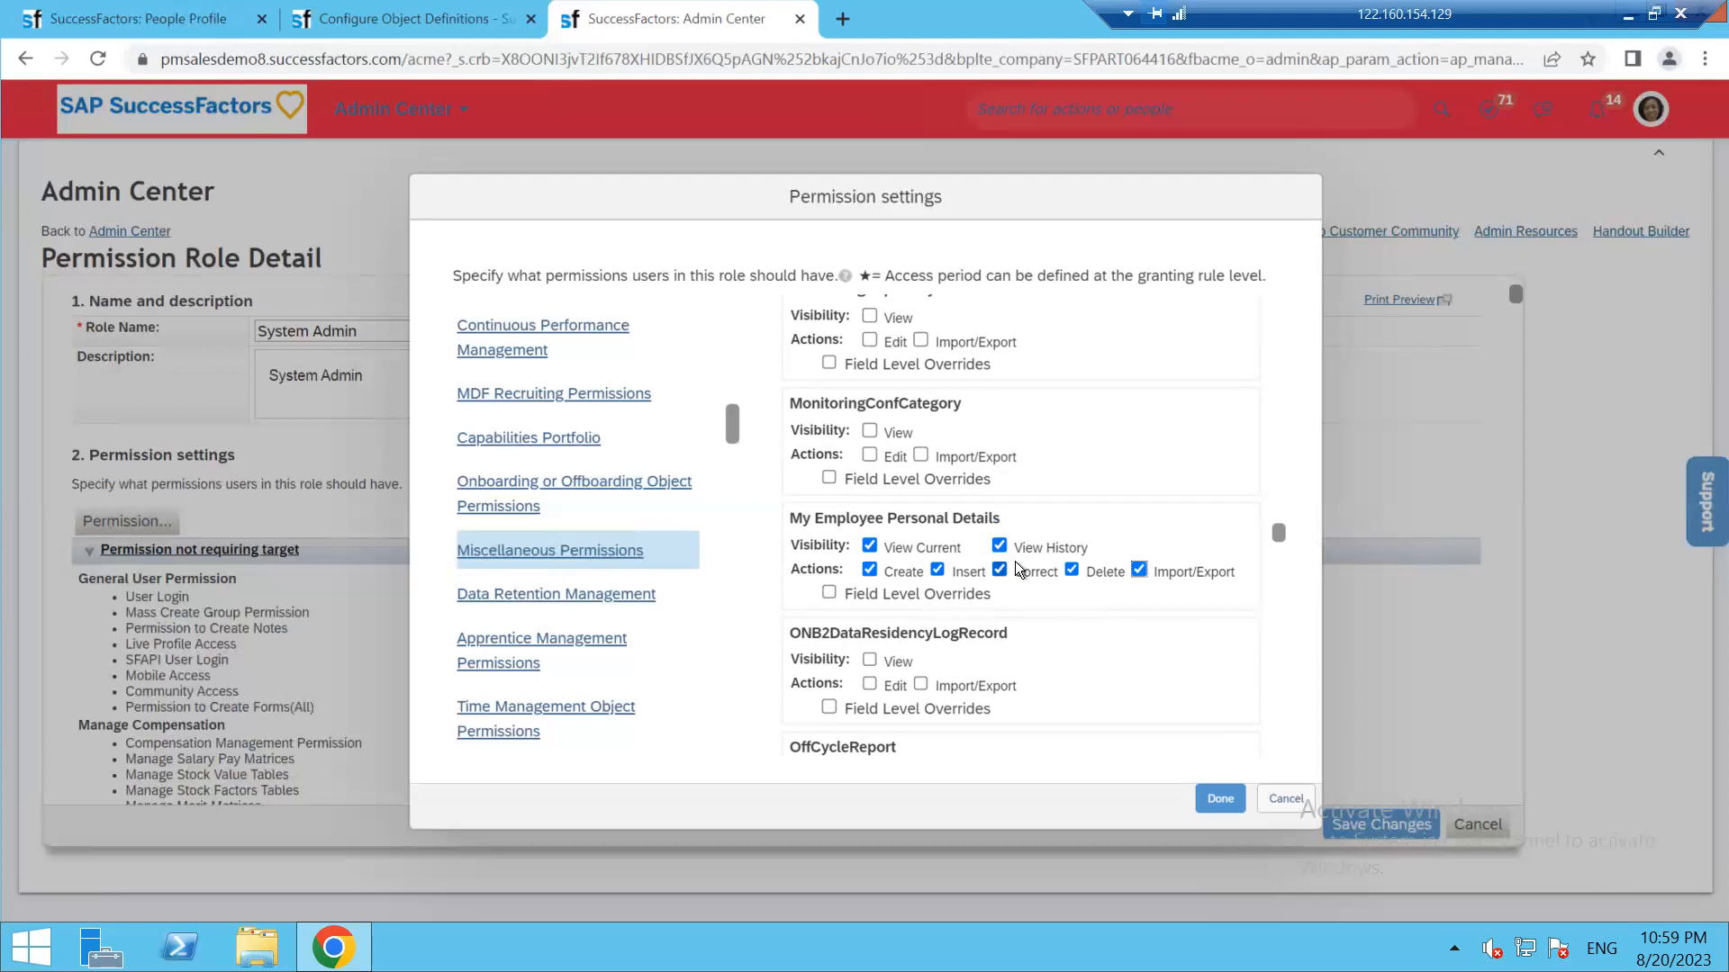
click(830, 596)
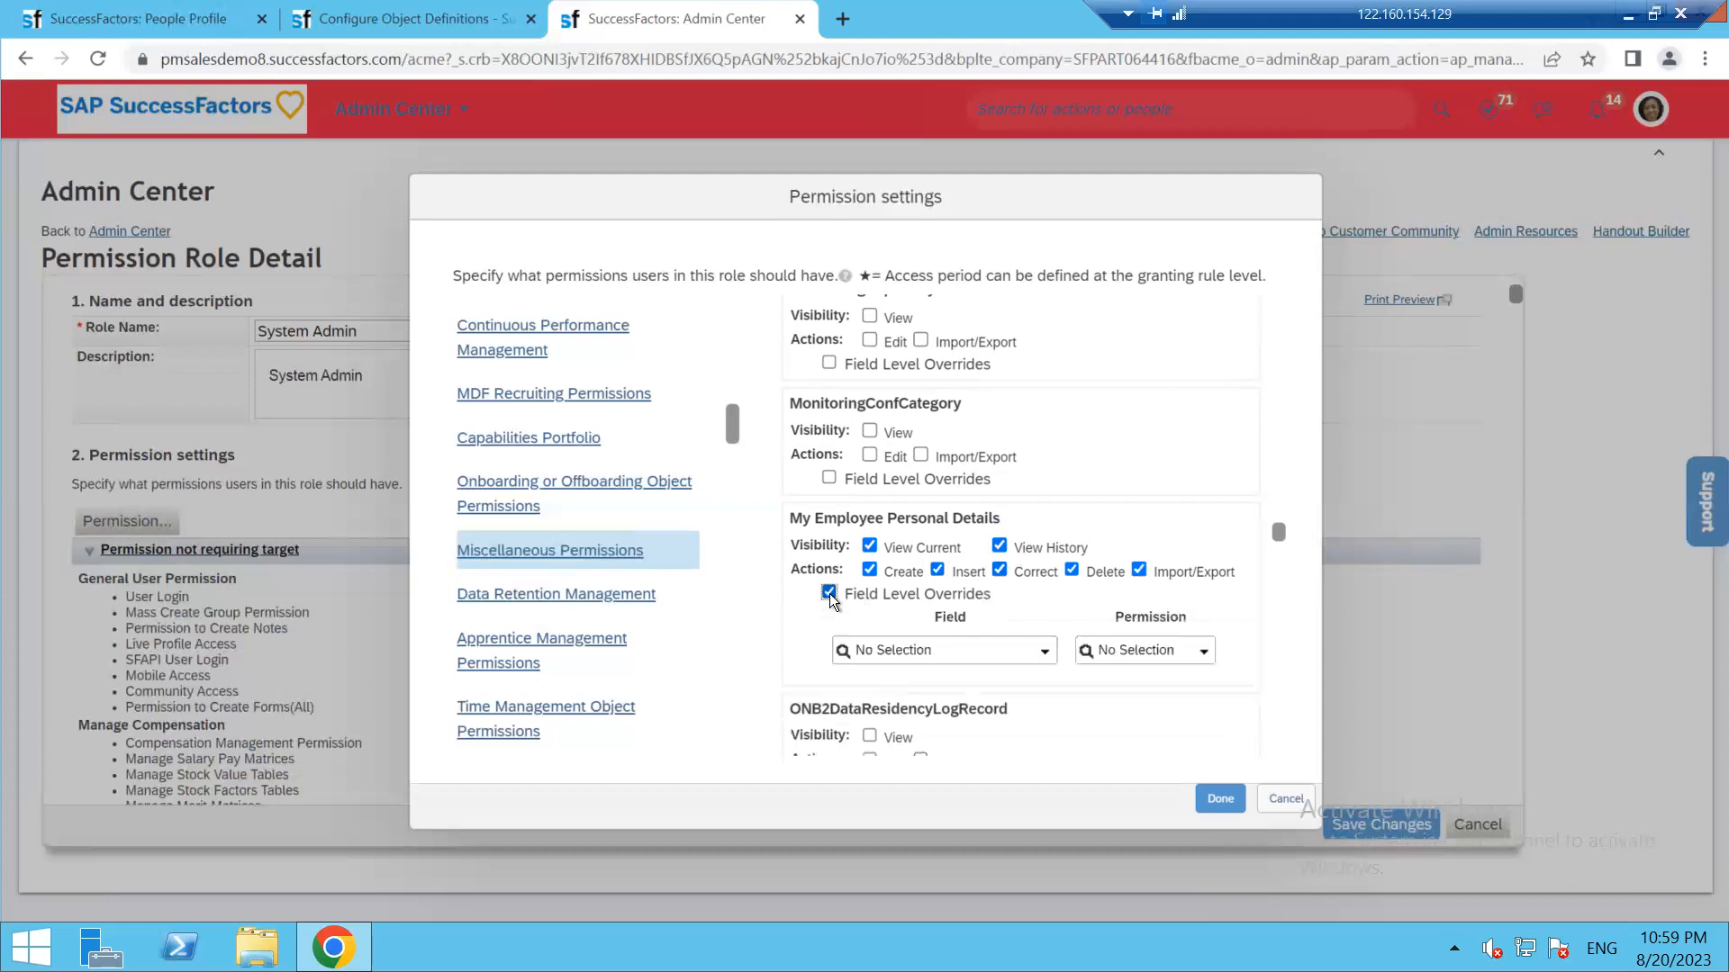
click(409, 20)
Review the object's field list in its definition
scroll(396, 628, down, 4)
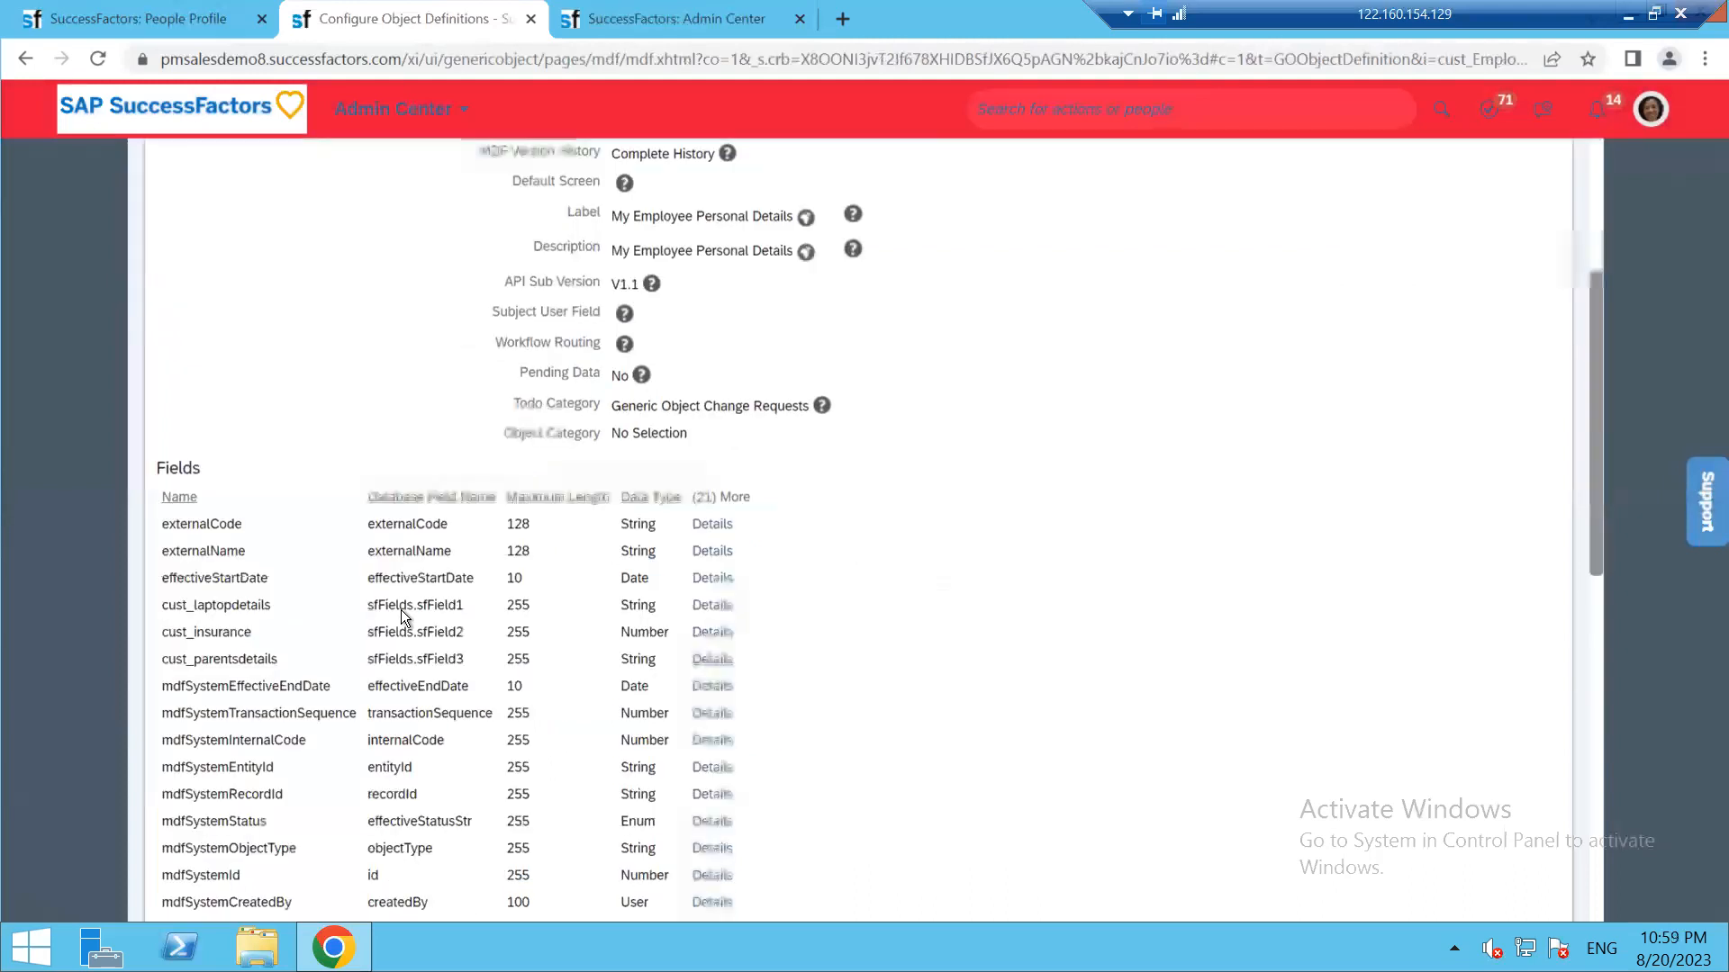
scroll(218, 533, down, 3)
scroll(219, 306, down, 1)
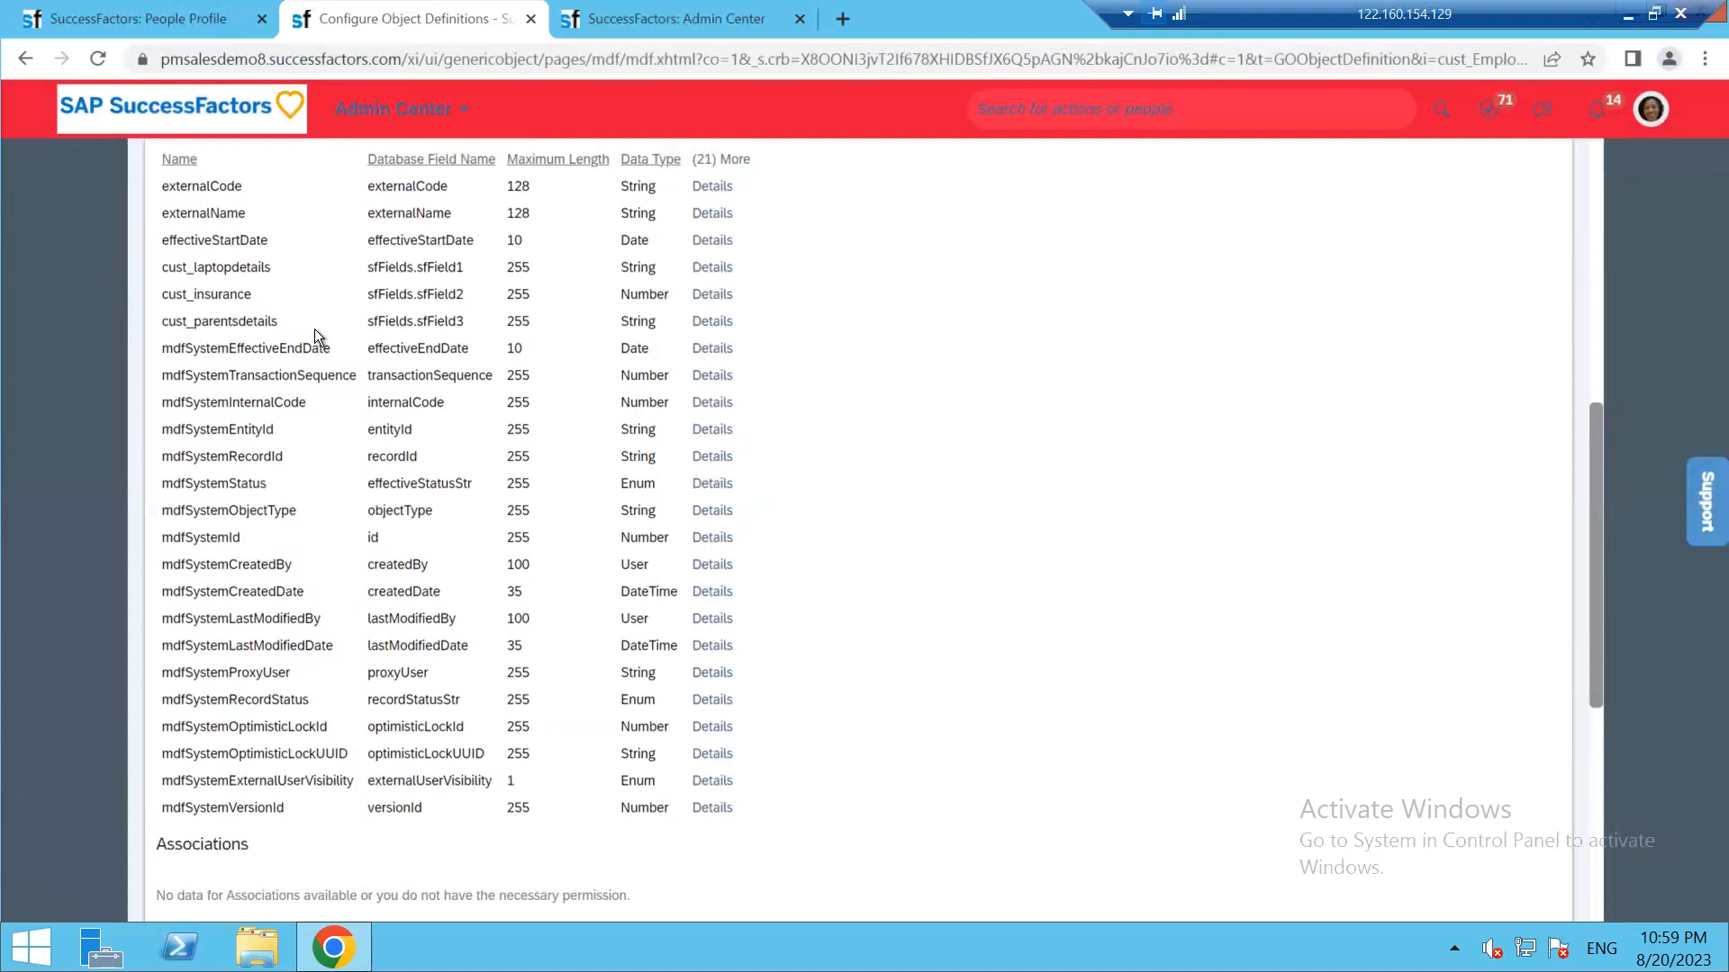
click(692, 20)
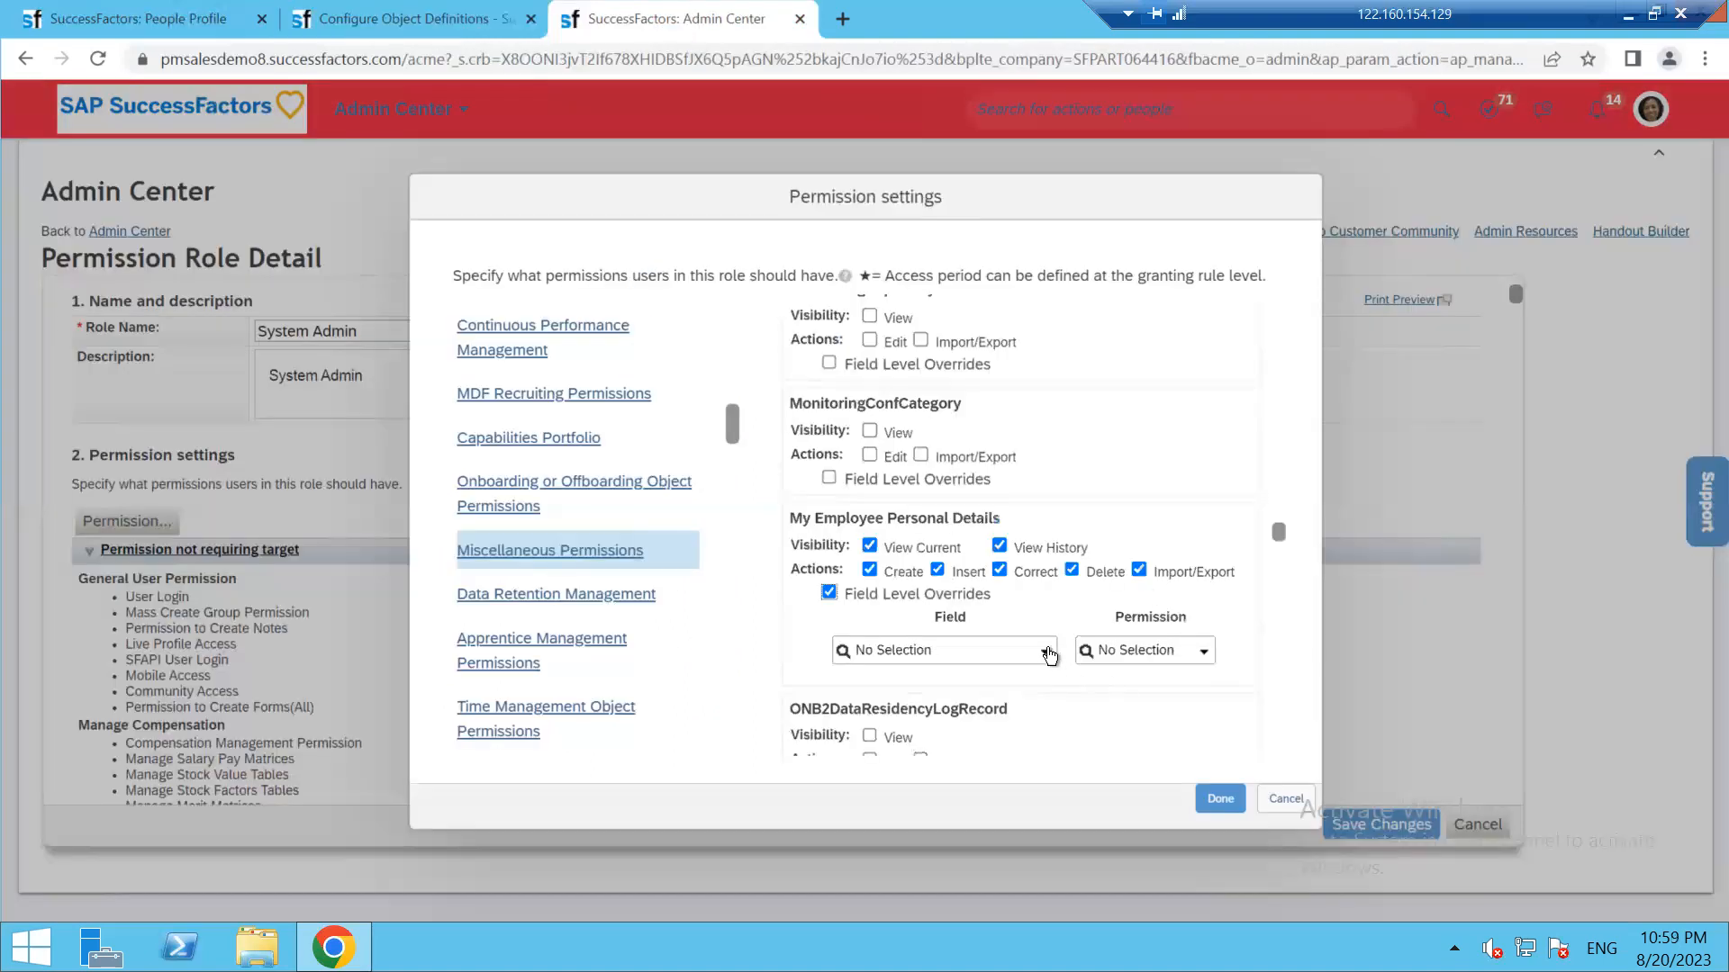
Add a Read Only field override row, remove it, and confirm the permission settings
click(1047, 653)
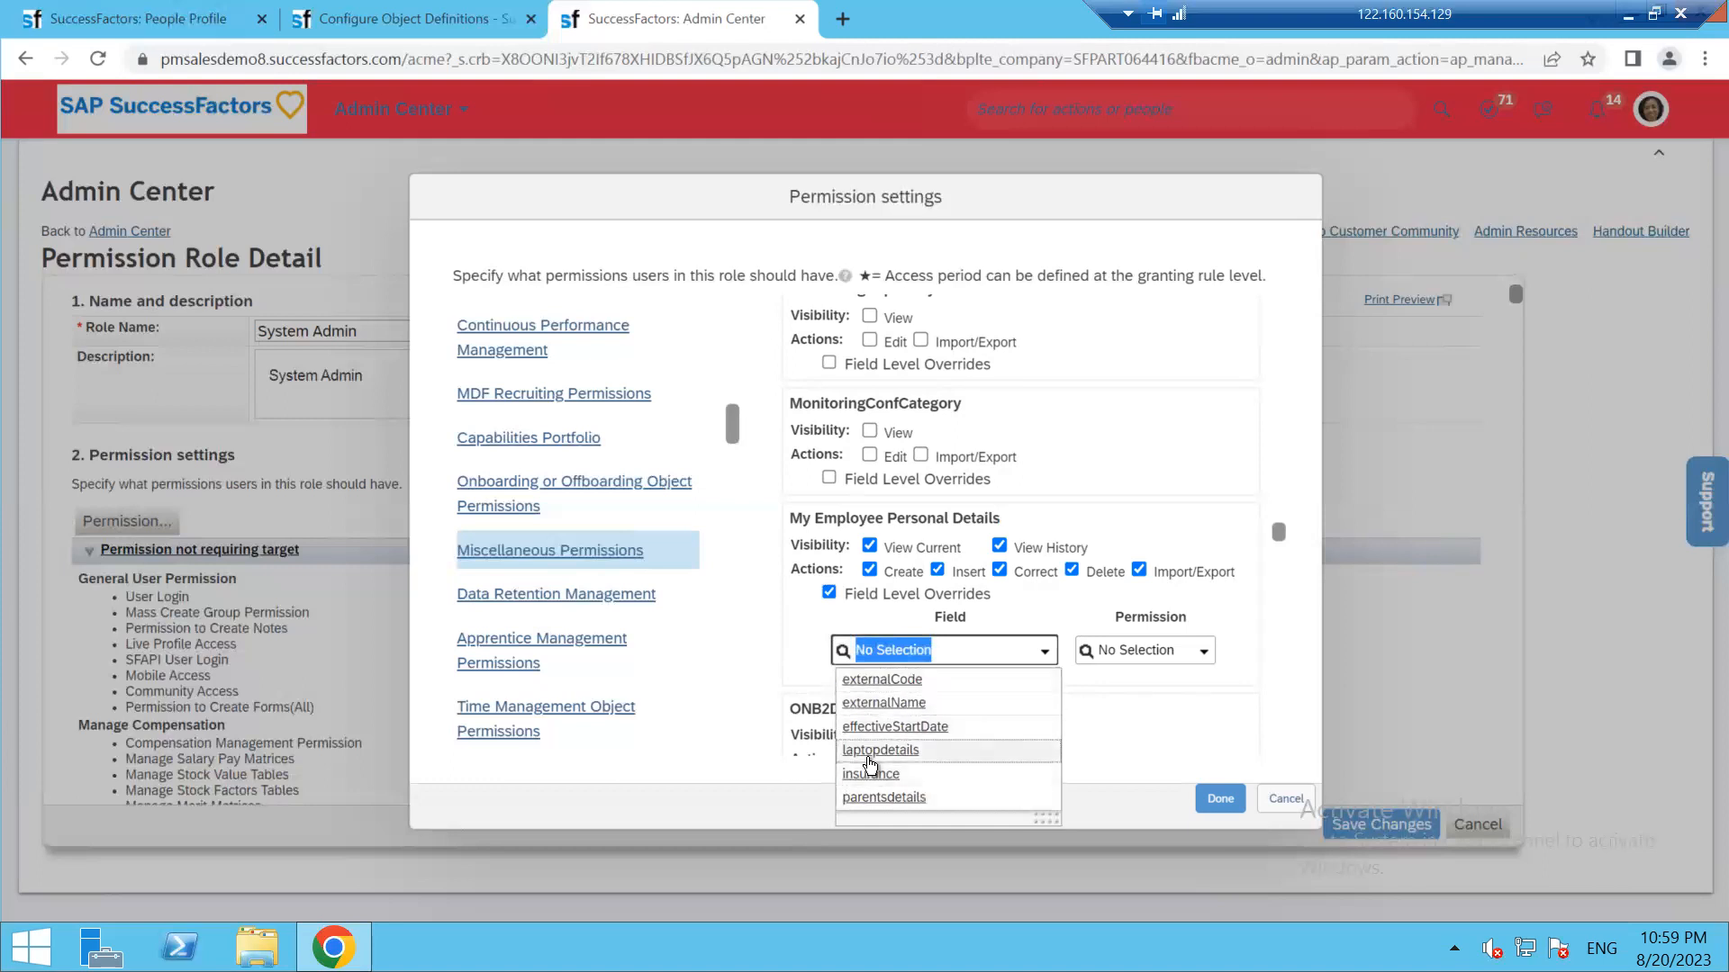
click(1206, 654)
click(1206, 655)
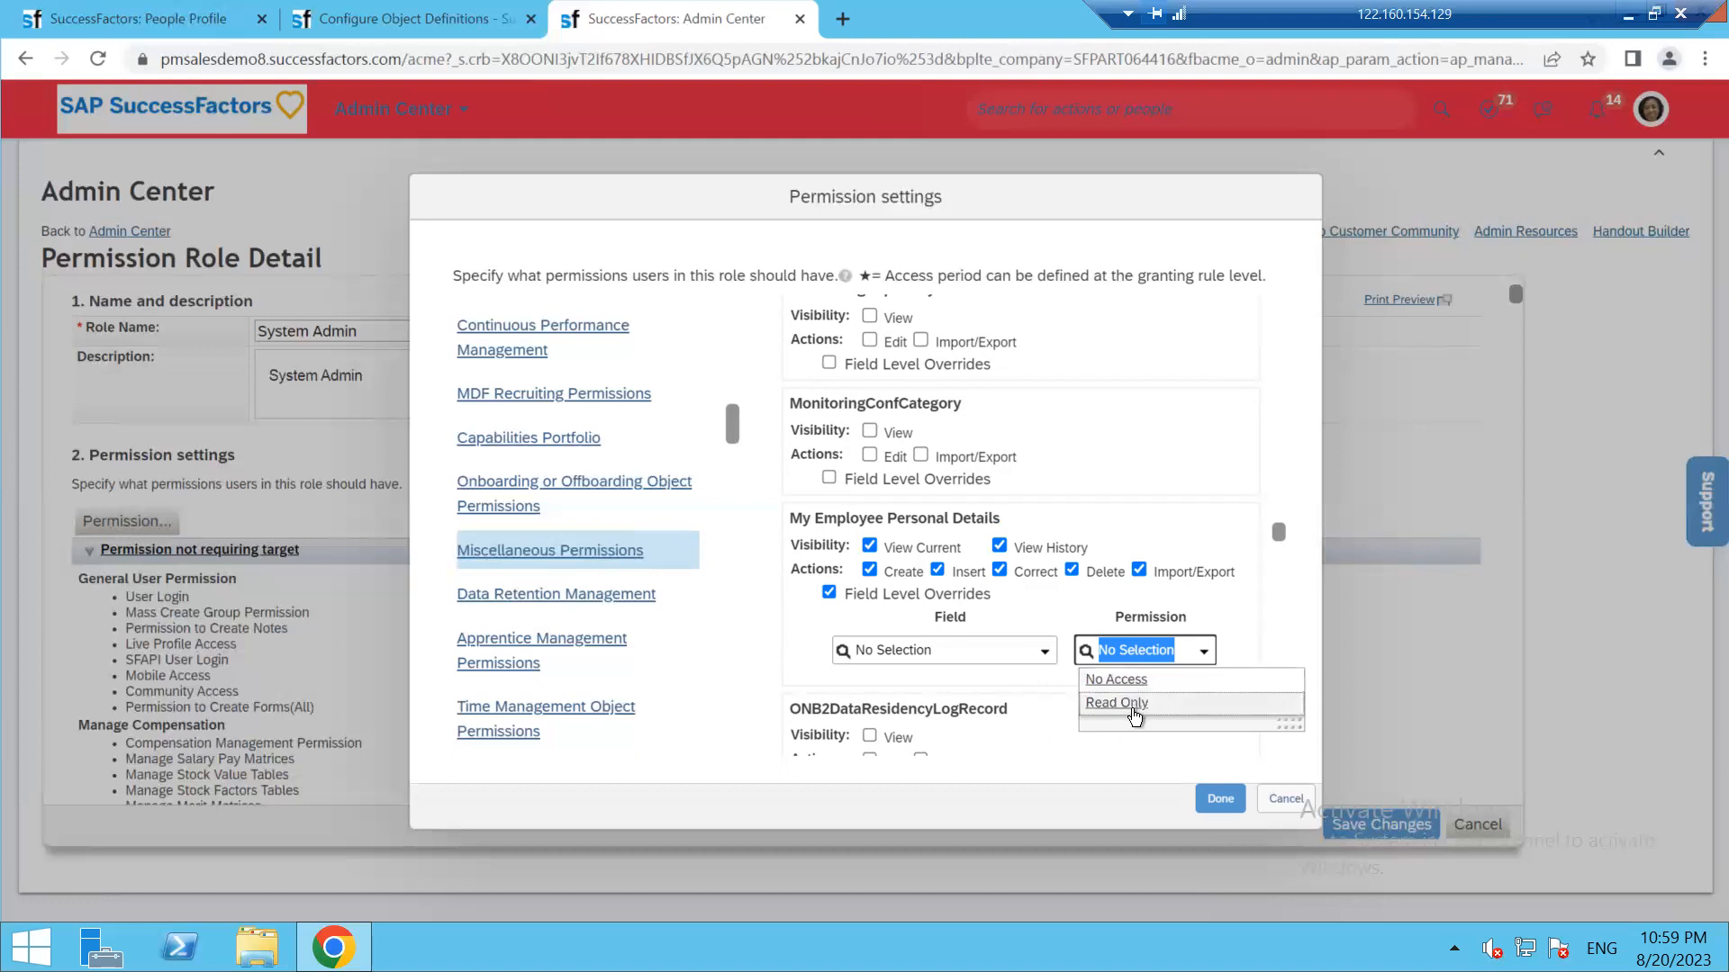
click(1125, 704)
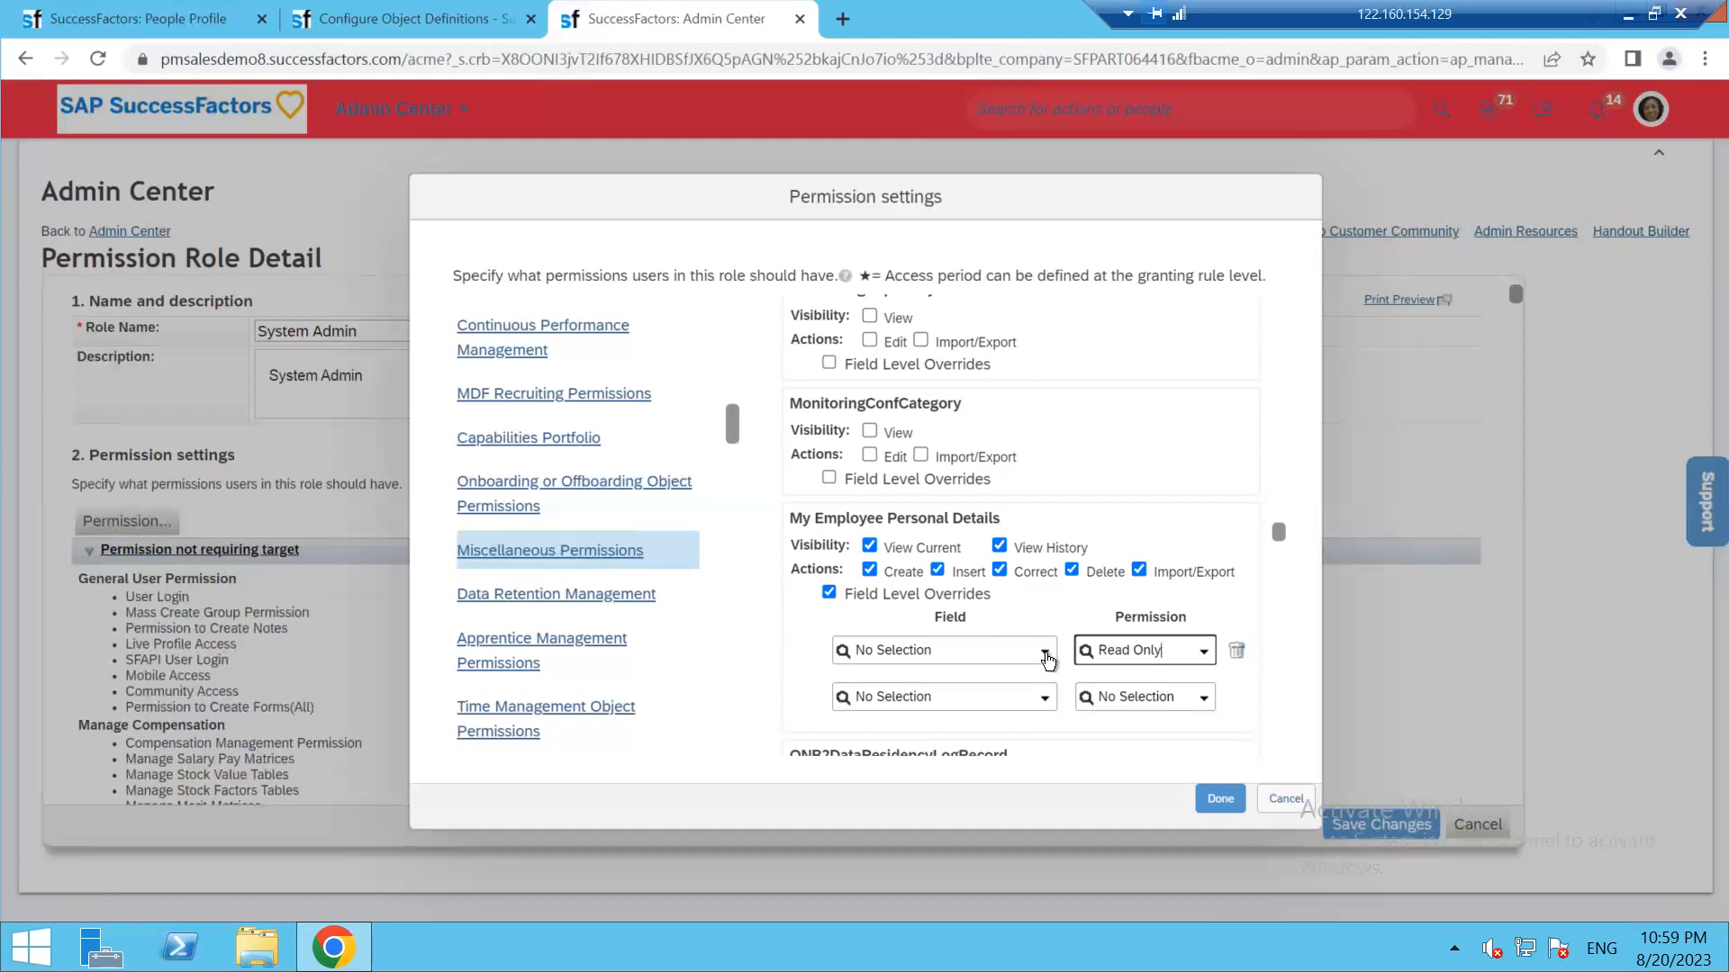
click(1044, 651)
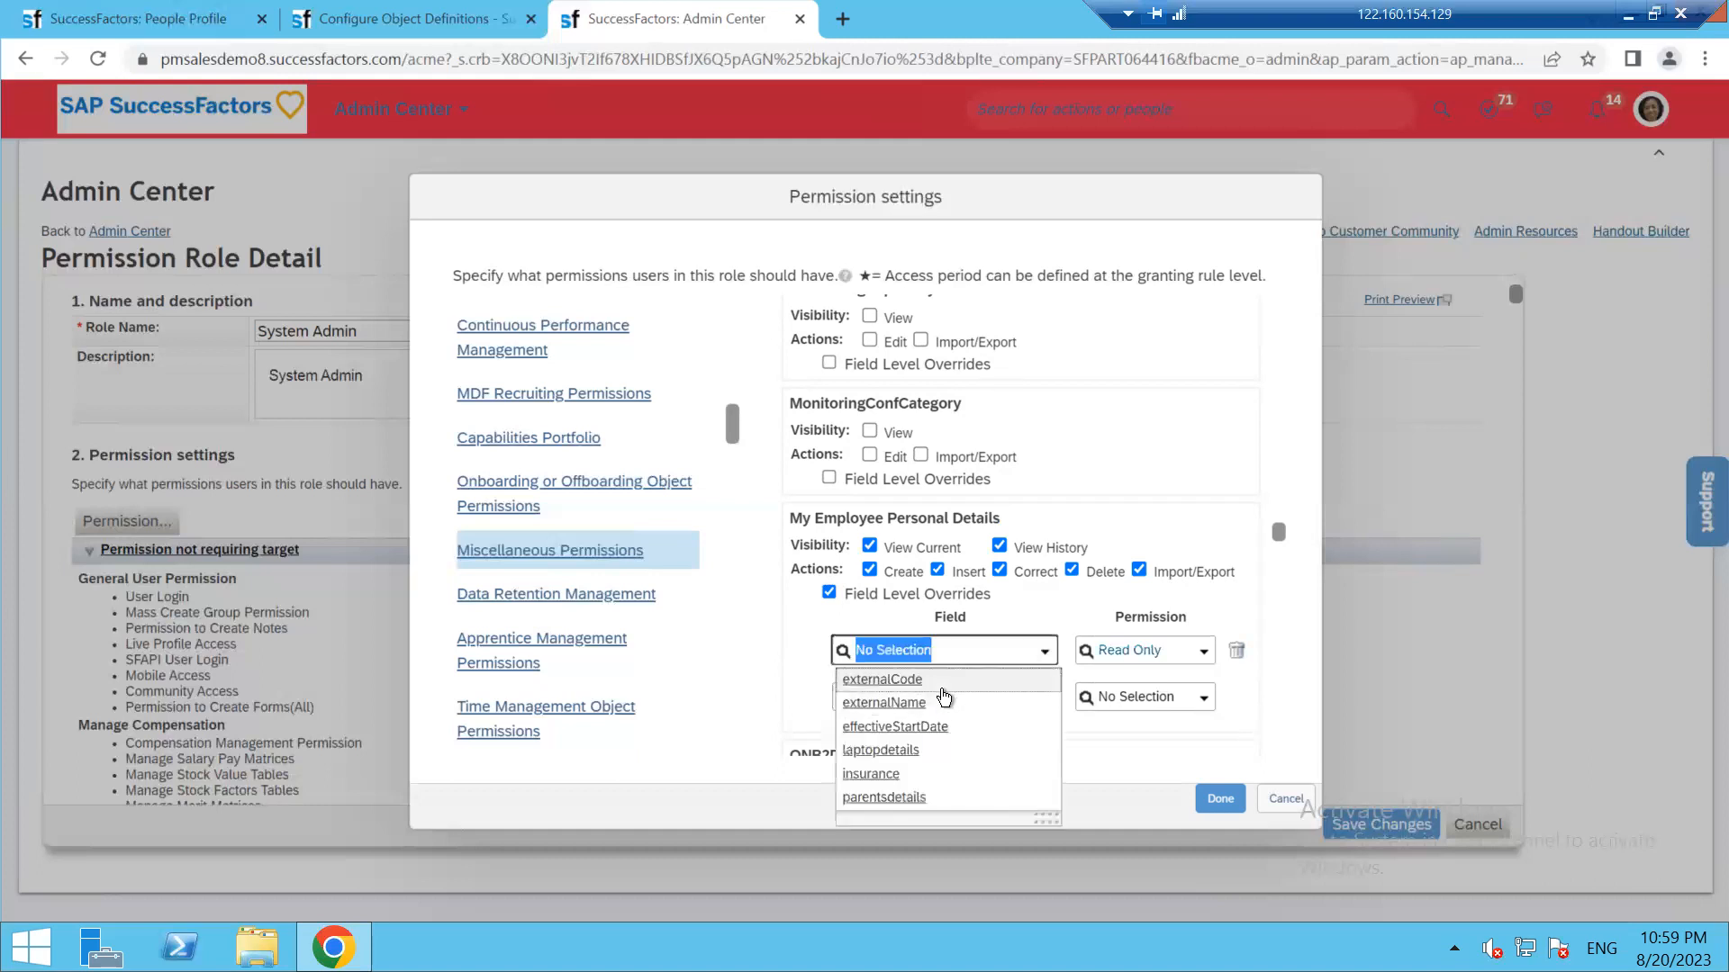
click(1236, 650)
click(1221, 797)
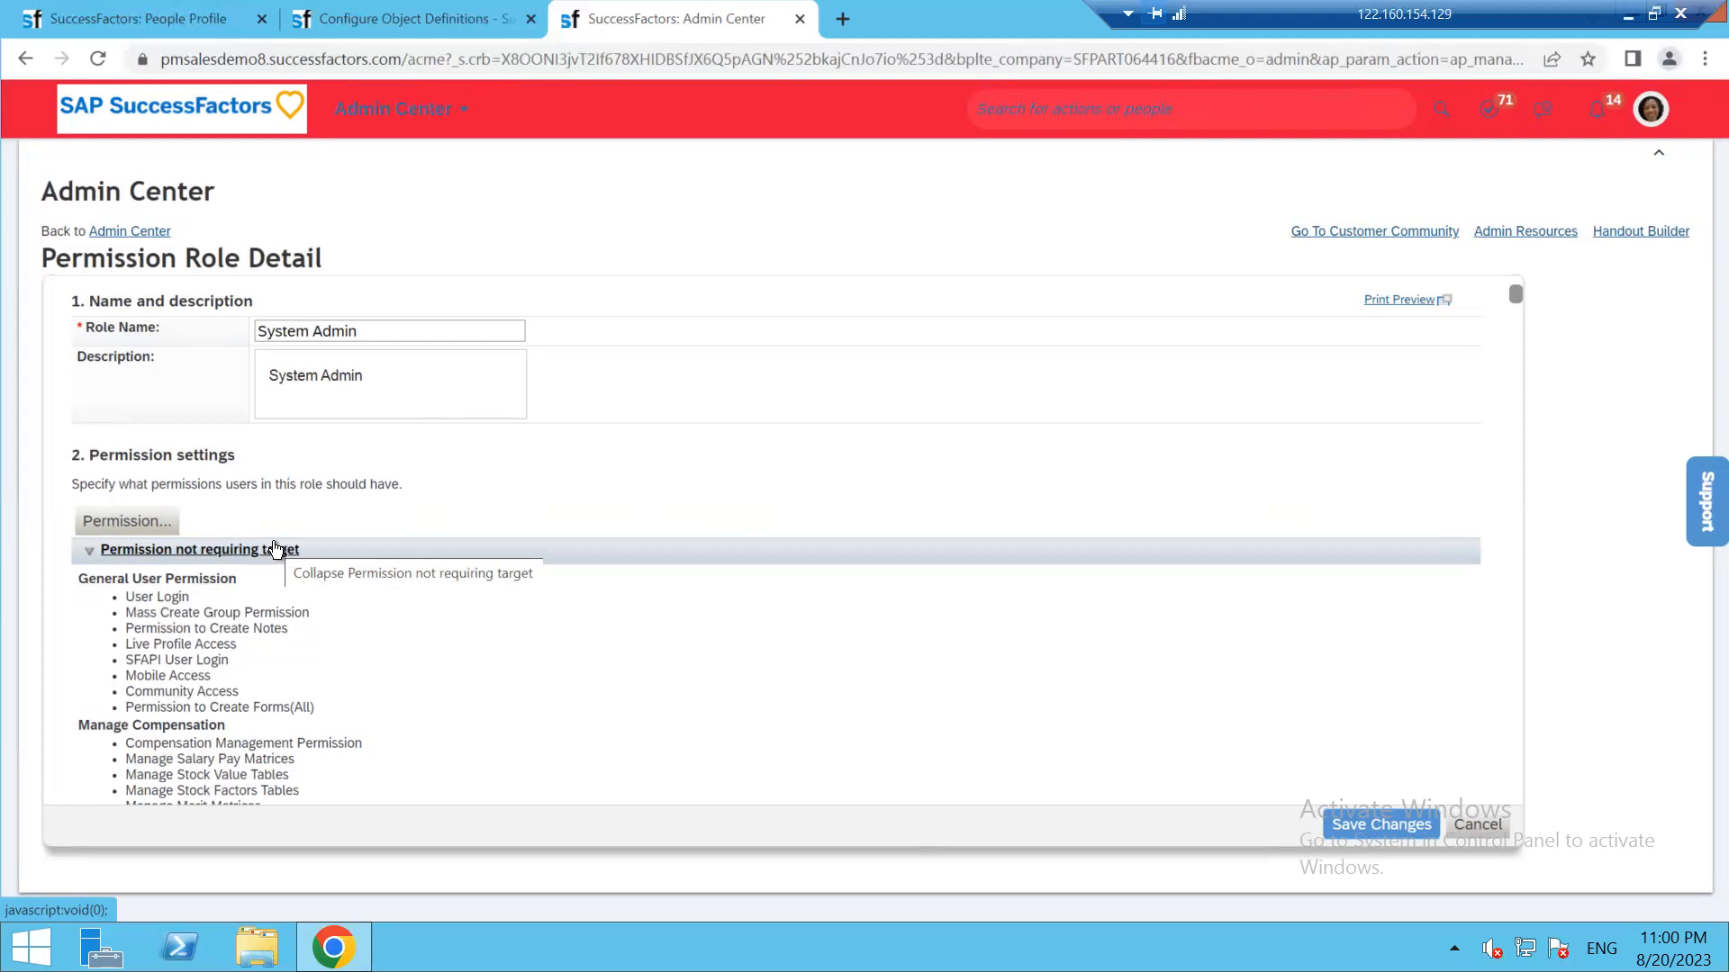
Recheck the object definition, then return to the System Admin role detail
click(403, 18)
scroll(970, 510, up, 8)
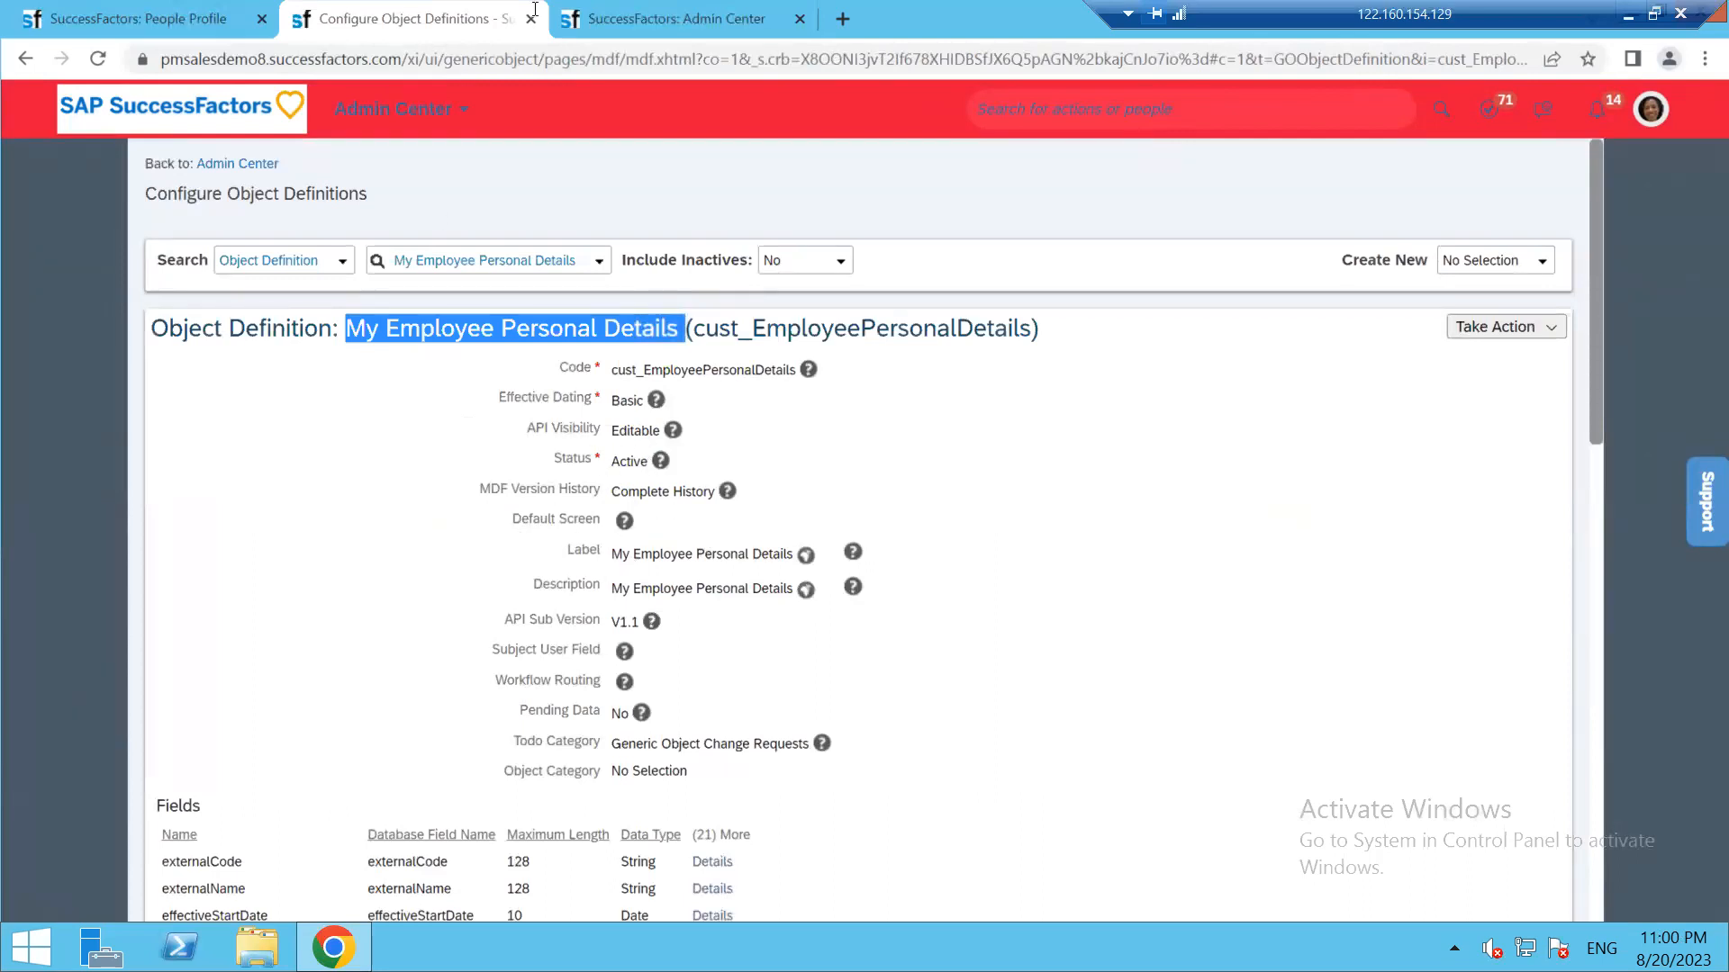
click(923, 552)
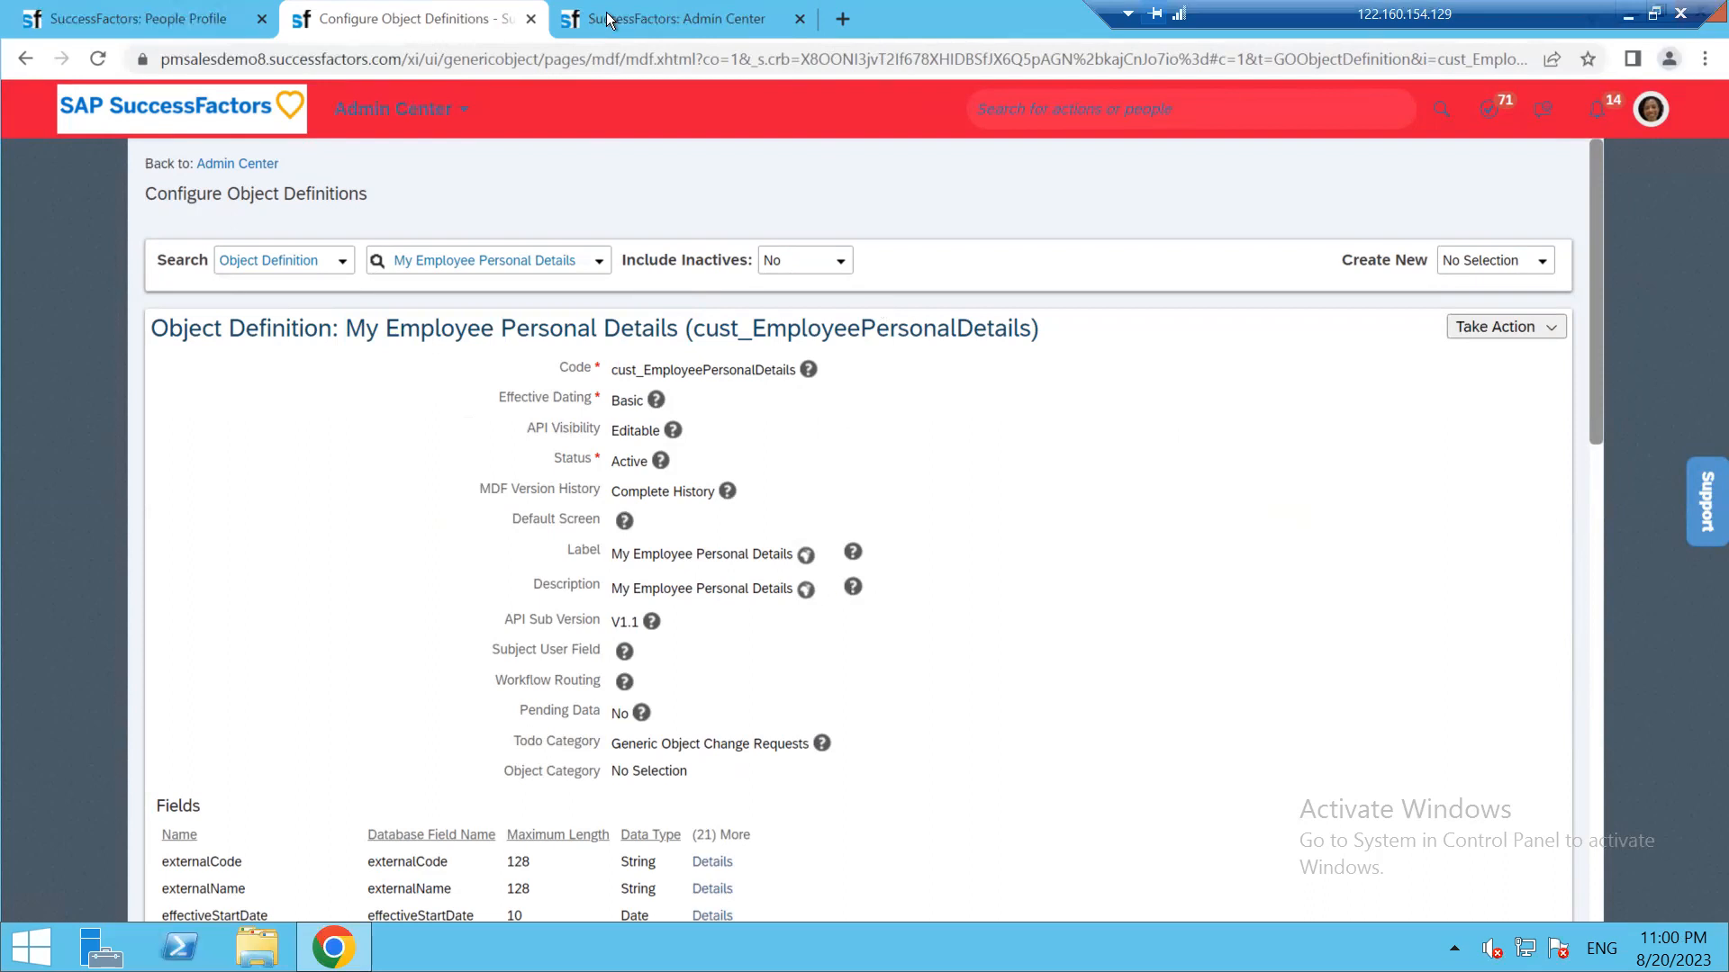
click(661, 14)
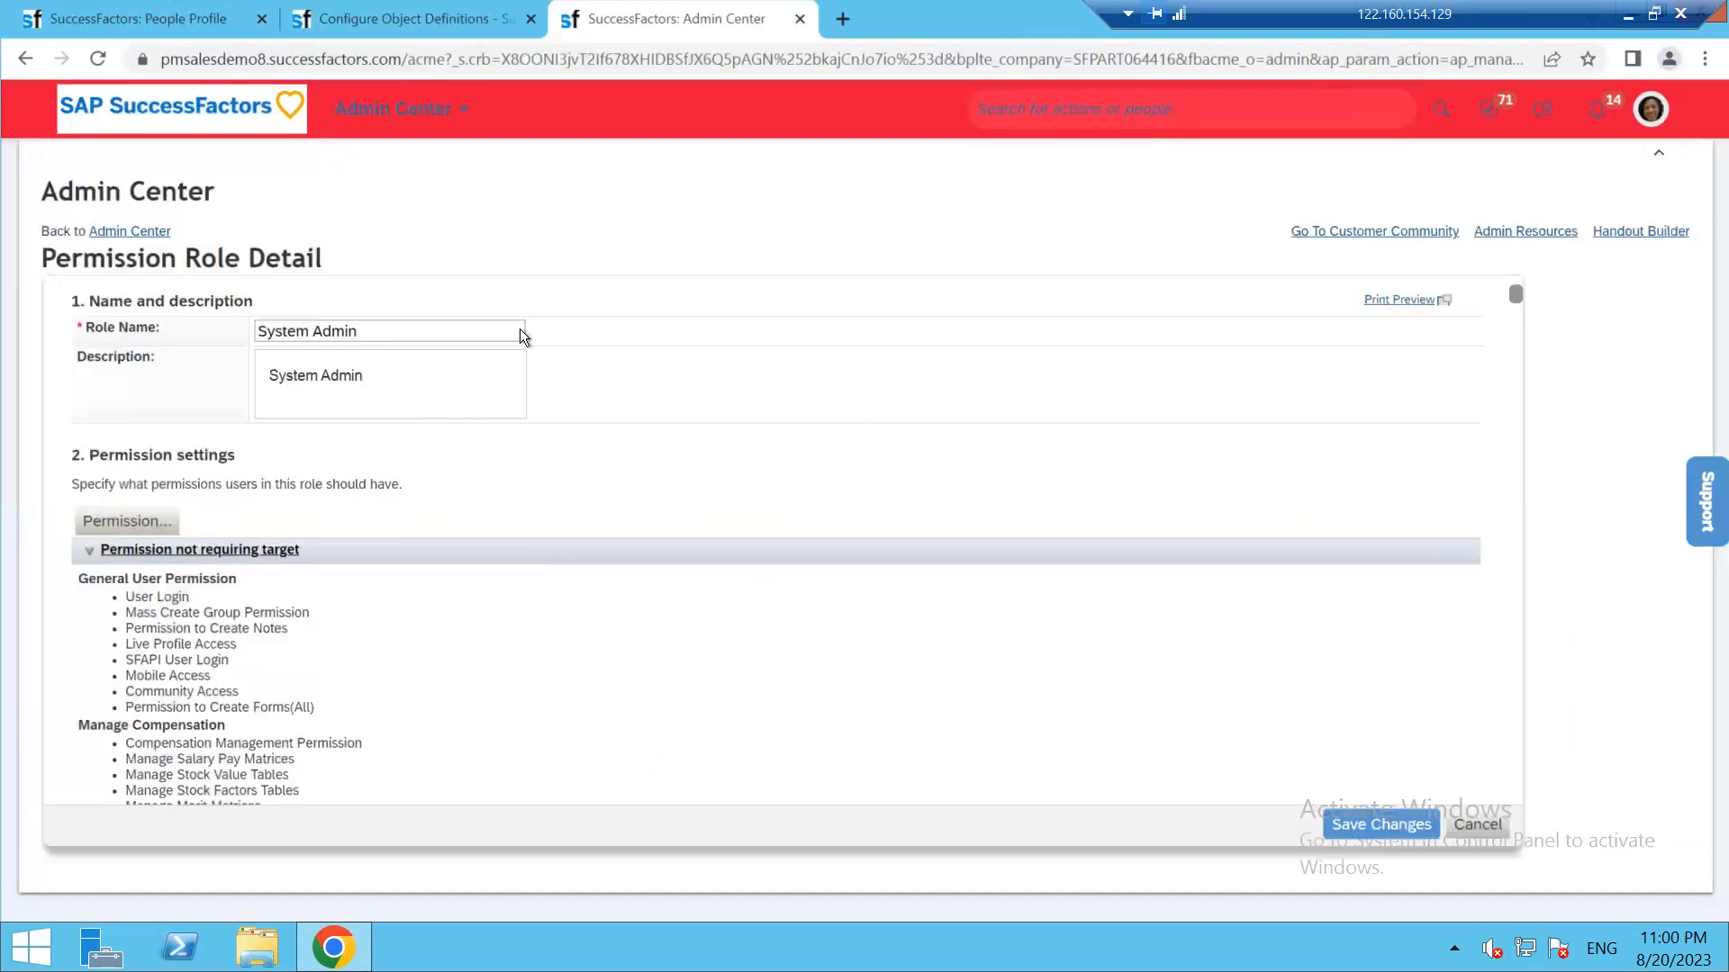
Duplicate the Admin Center tab and search 'manage ui con' for Manage Configuration UI
right_click(642, 16)
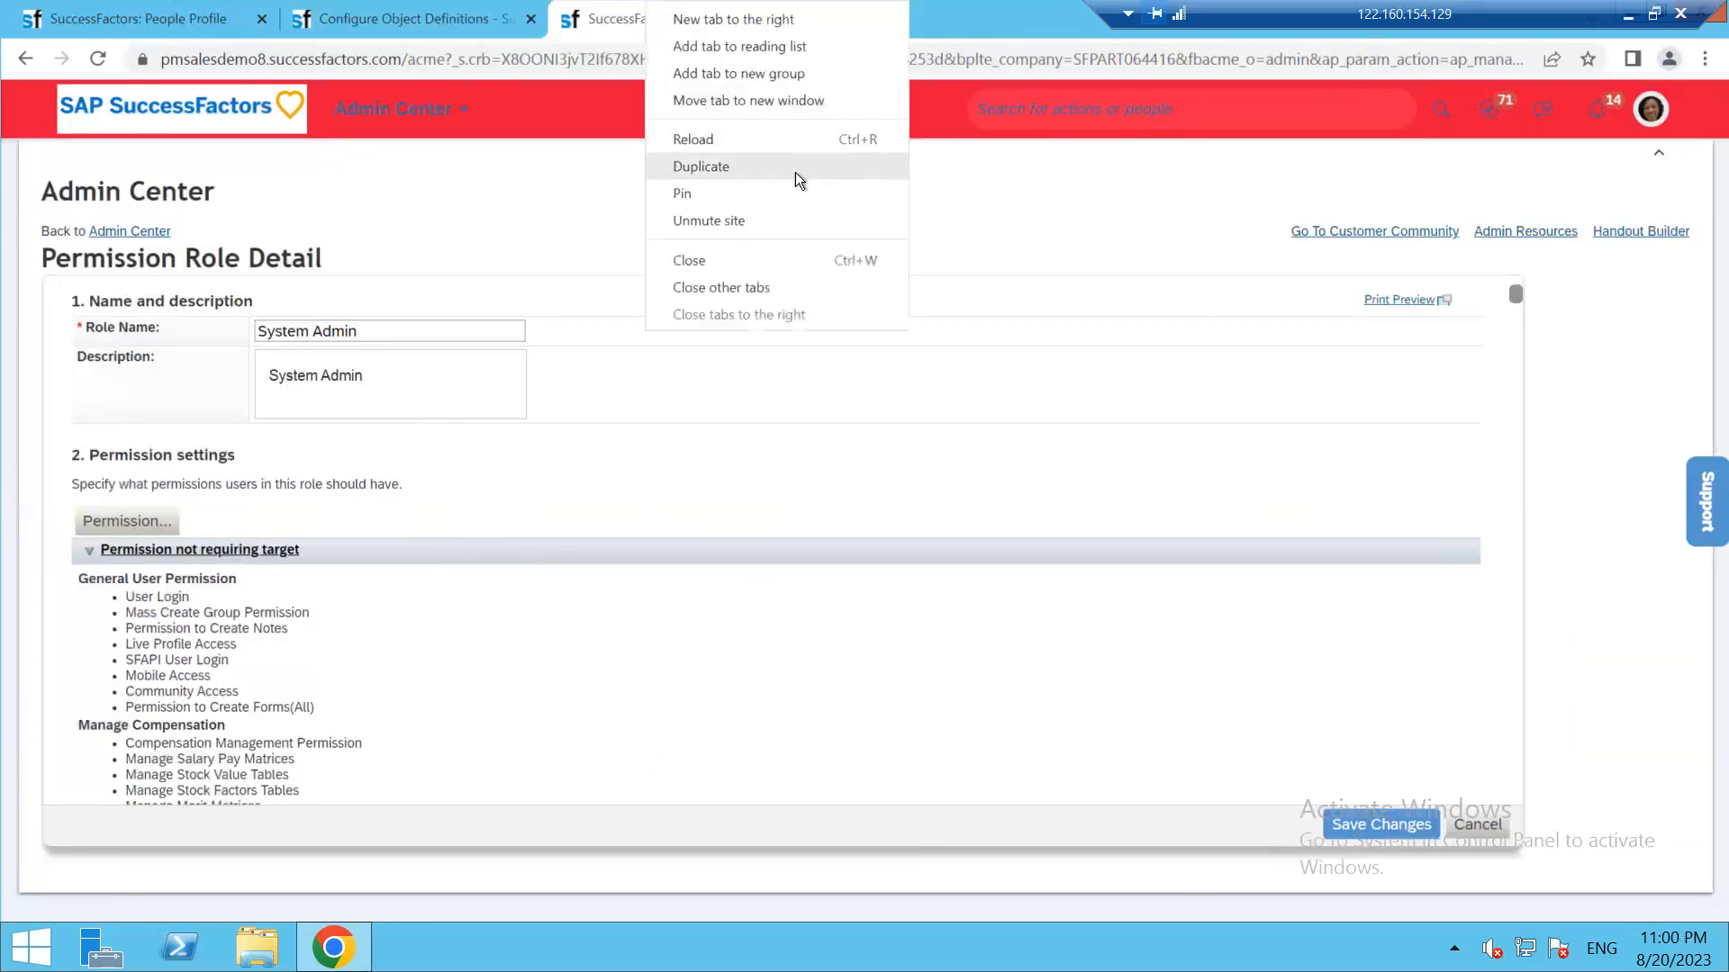
click(920, 263)
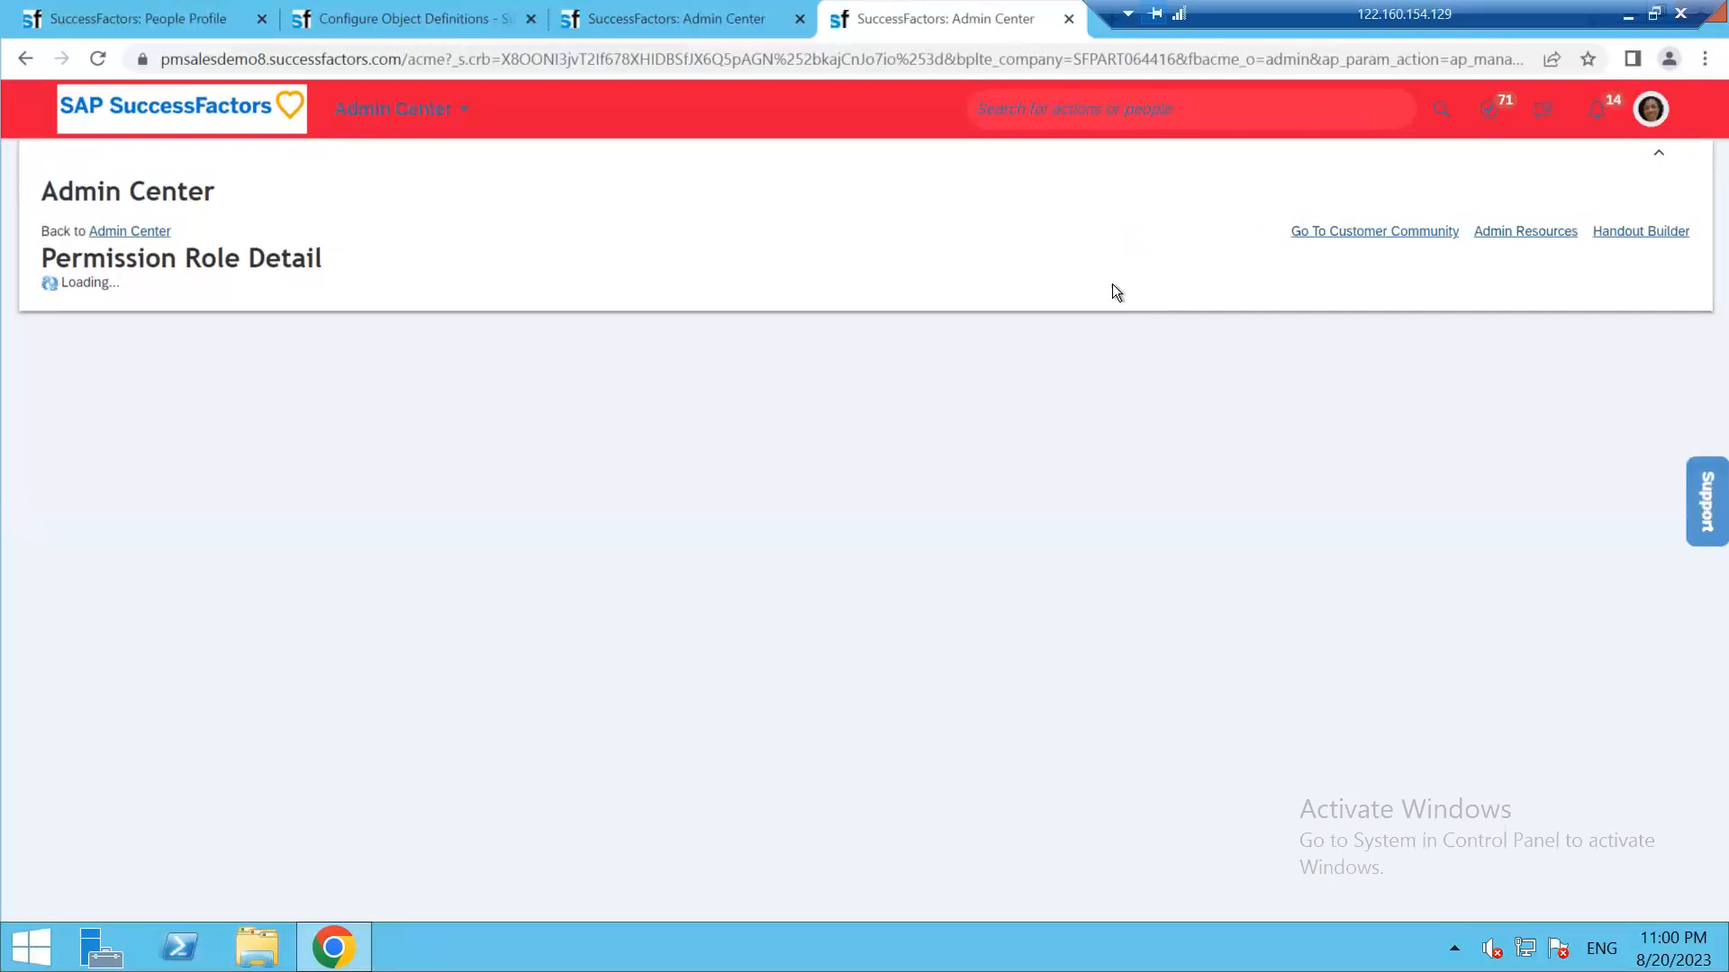
click(1117, 109)
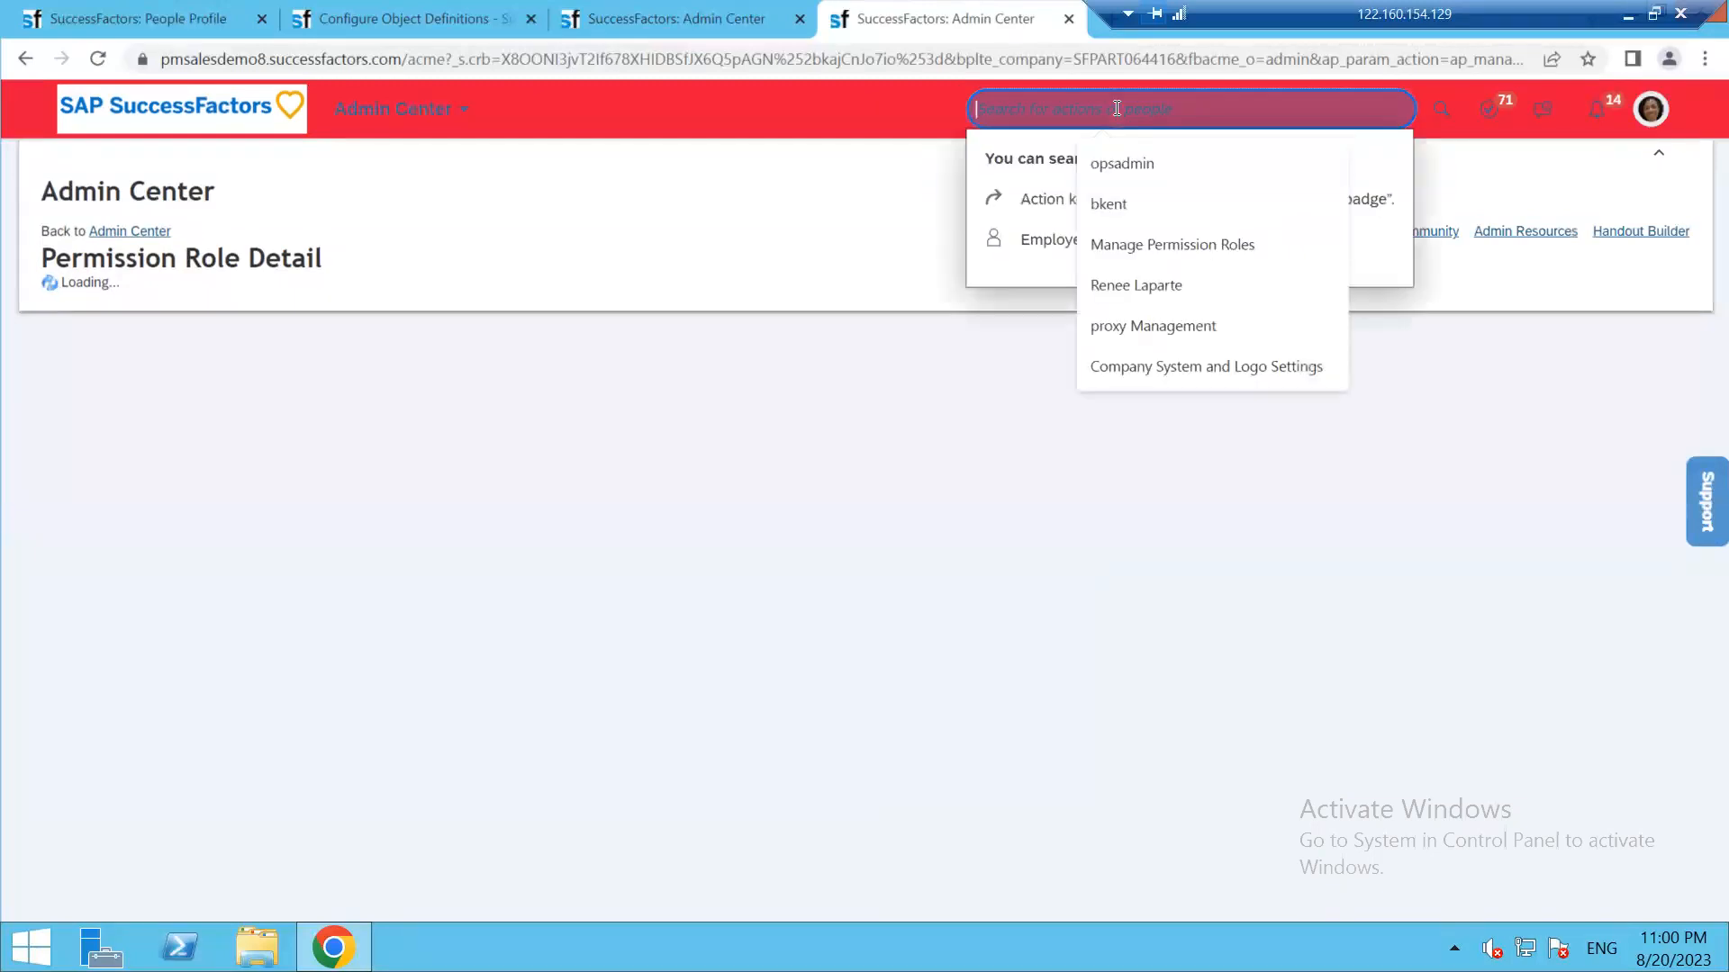
text(mana)
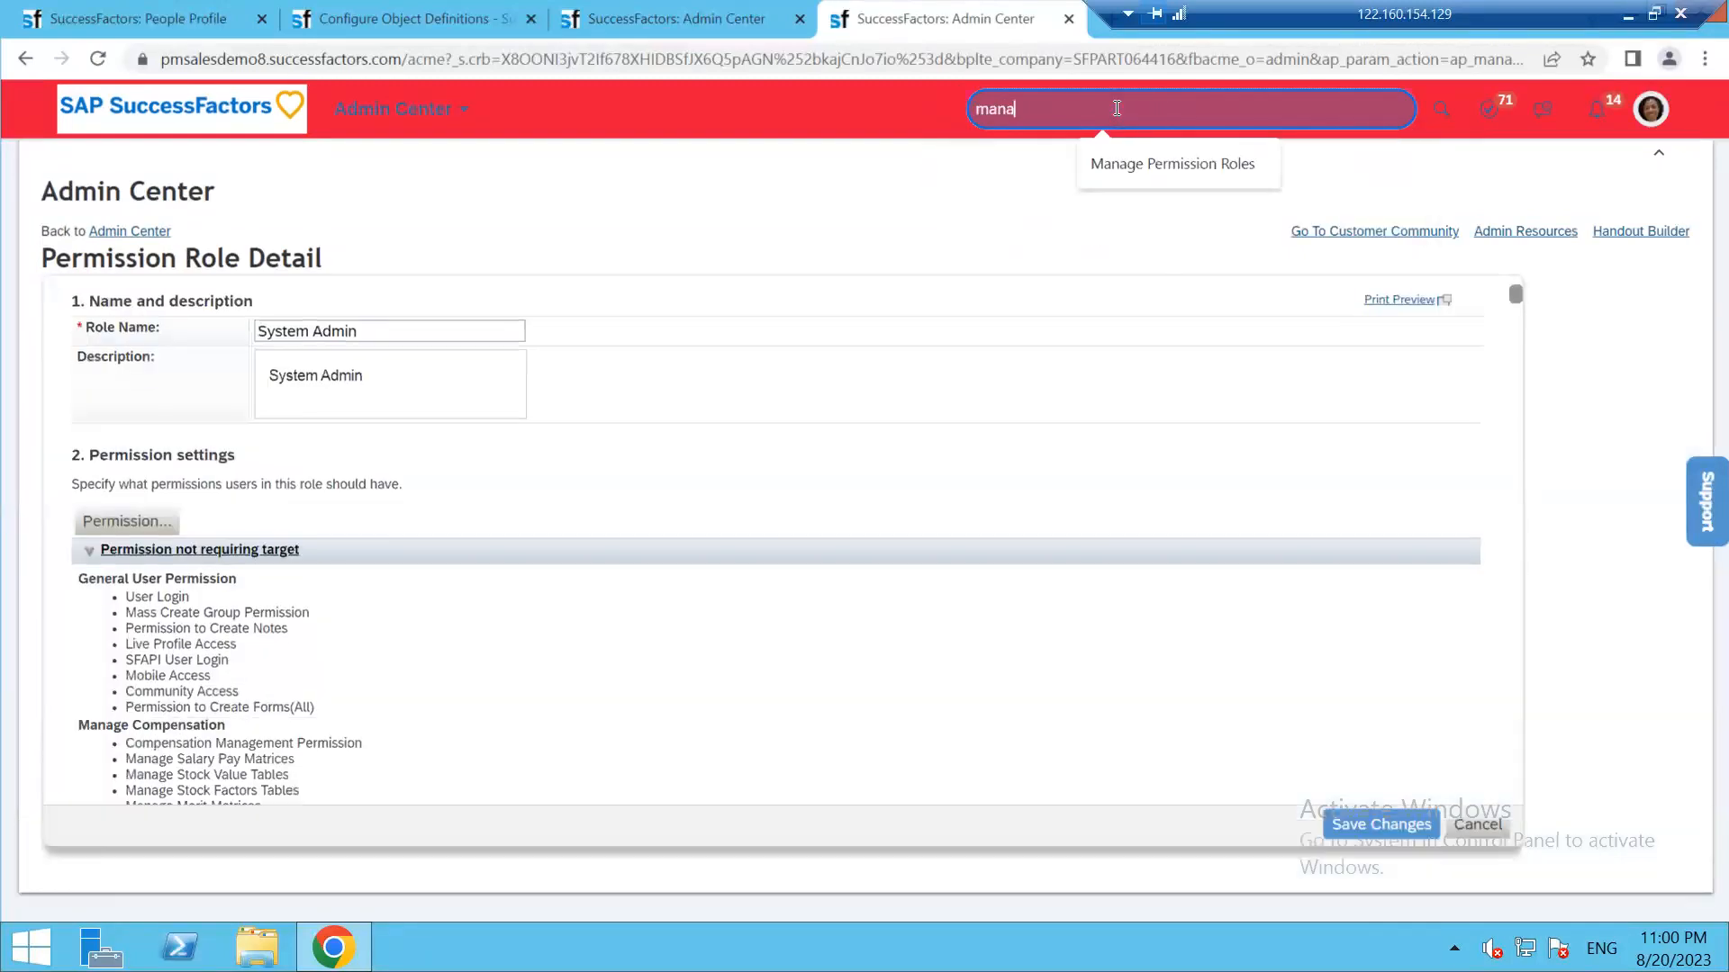
text(ge ui confi)
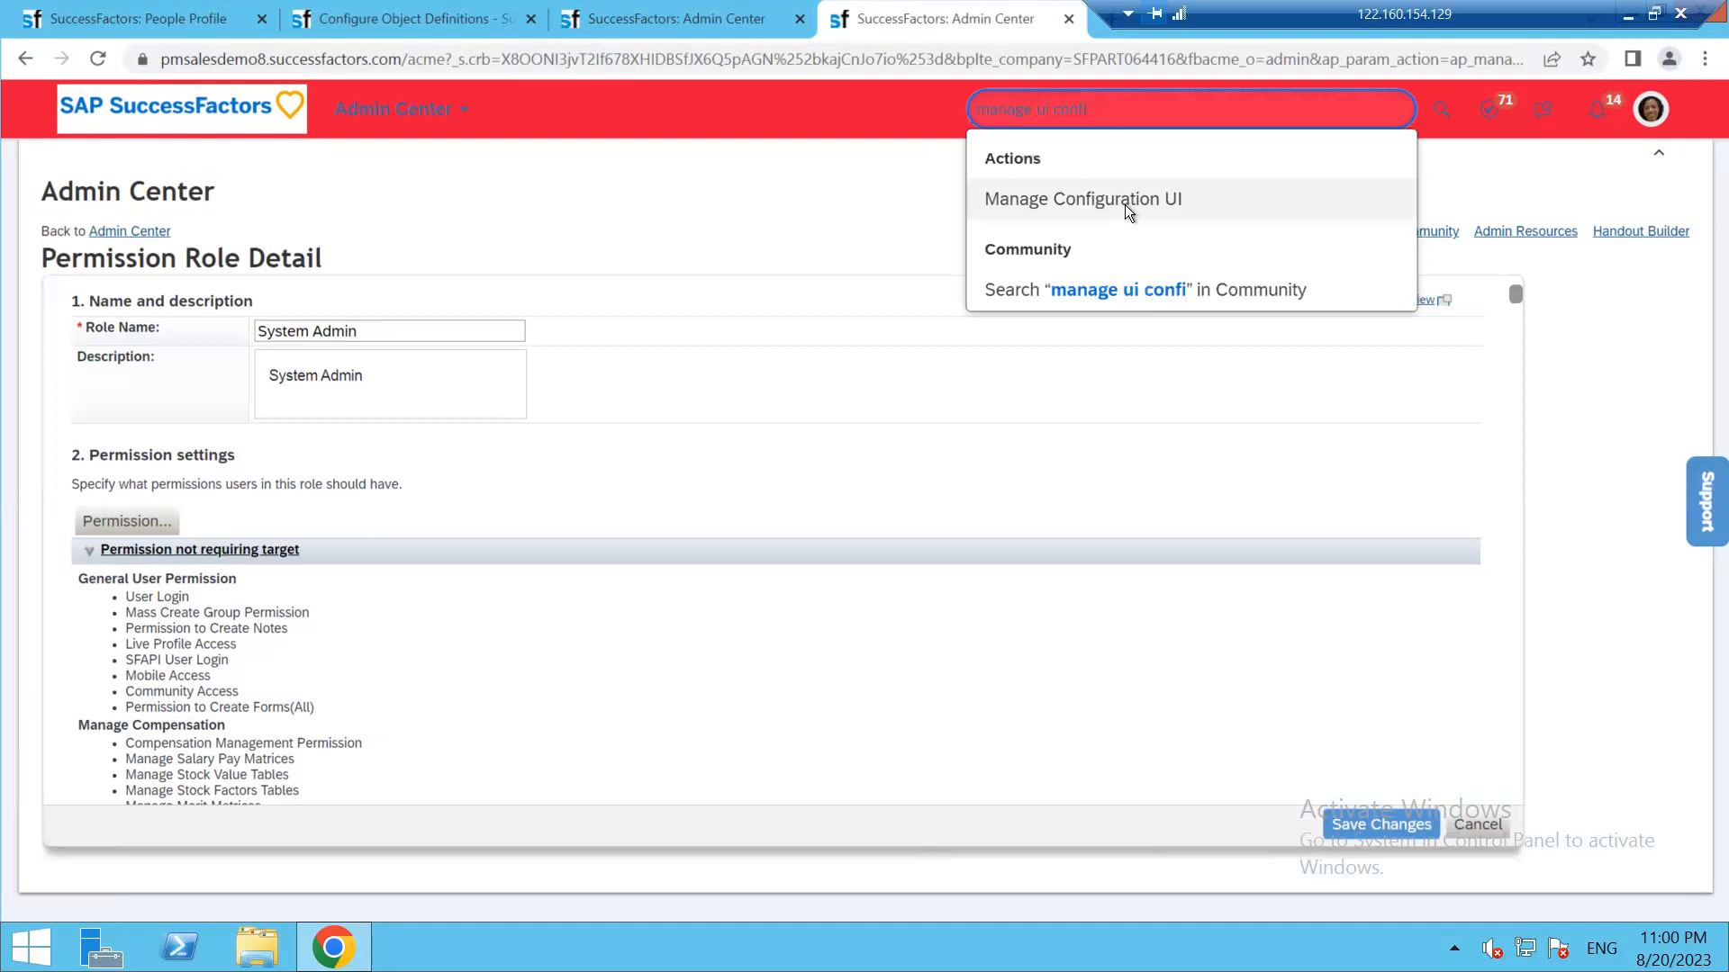
click(1125, 200)
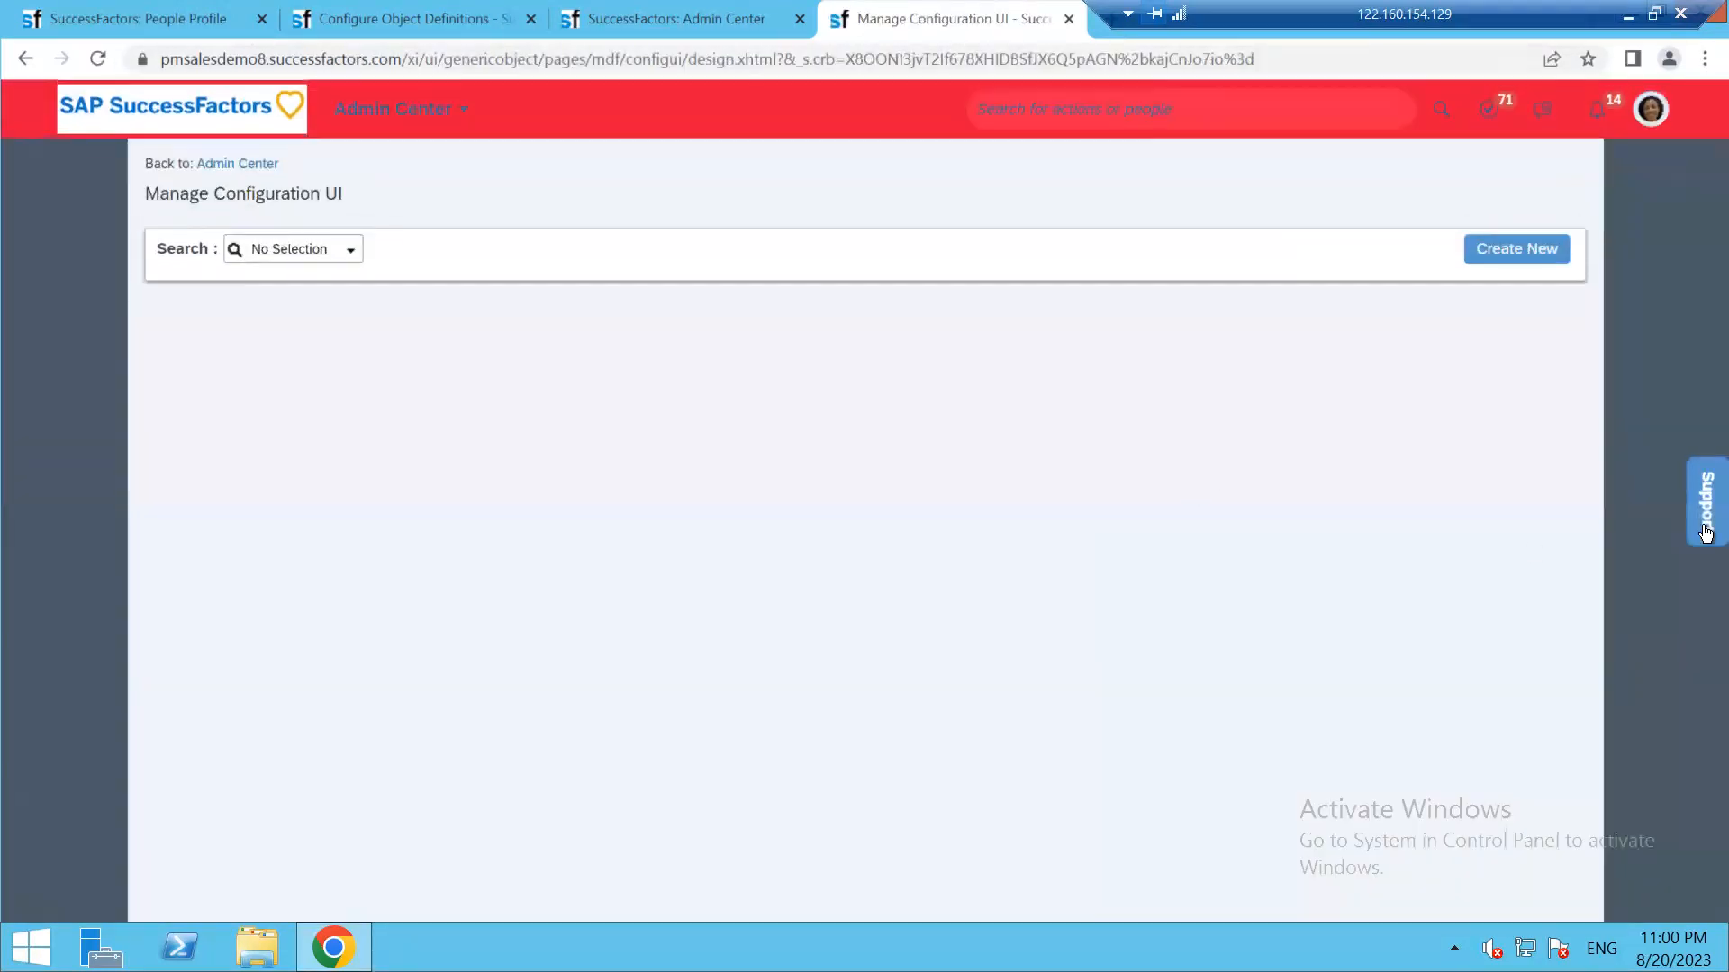
Copy the object name My Employee Personal Details from its definition page
click(435, 16)
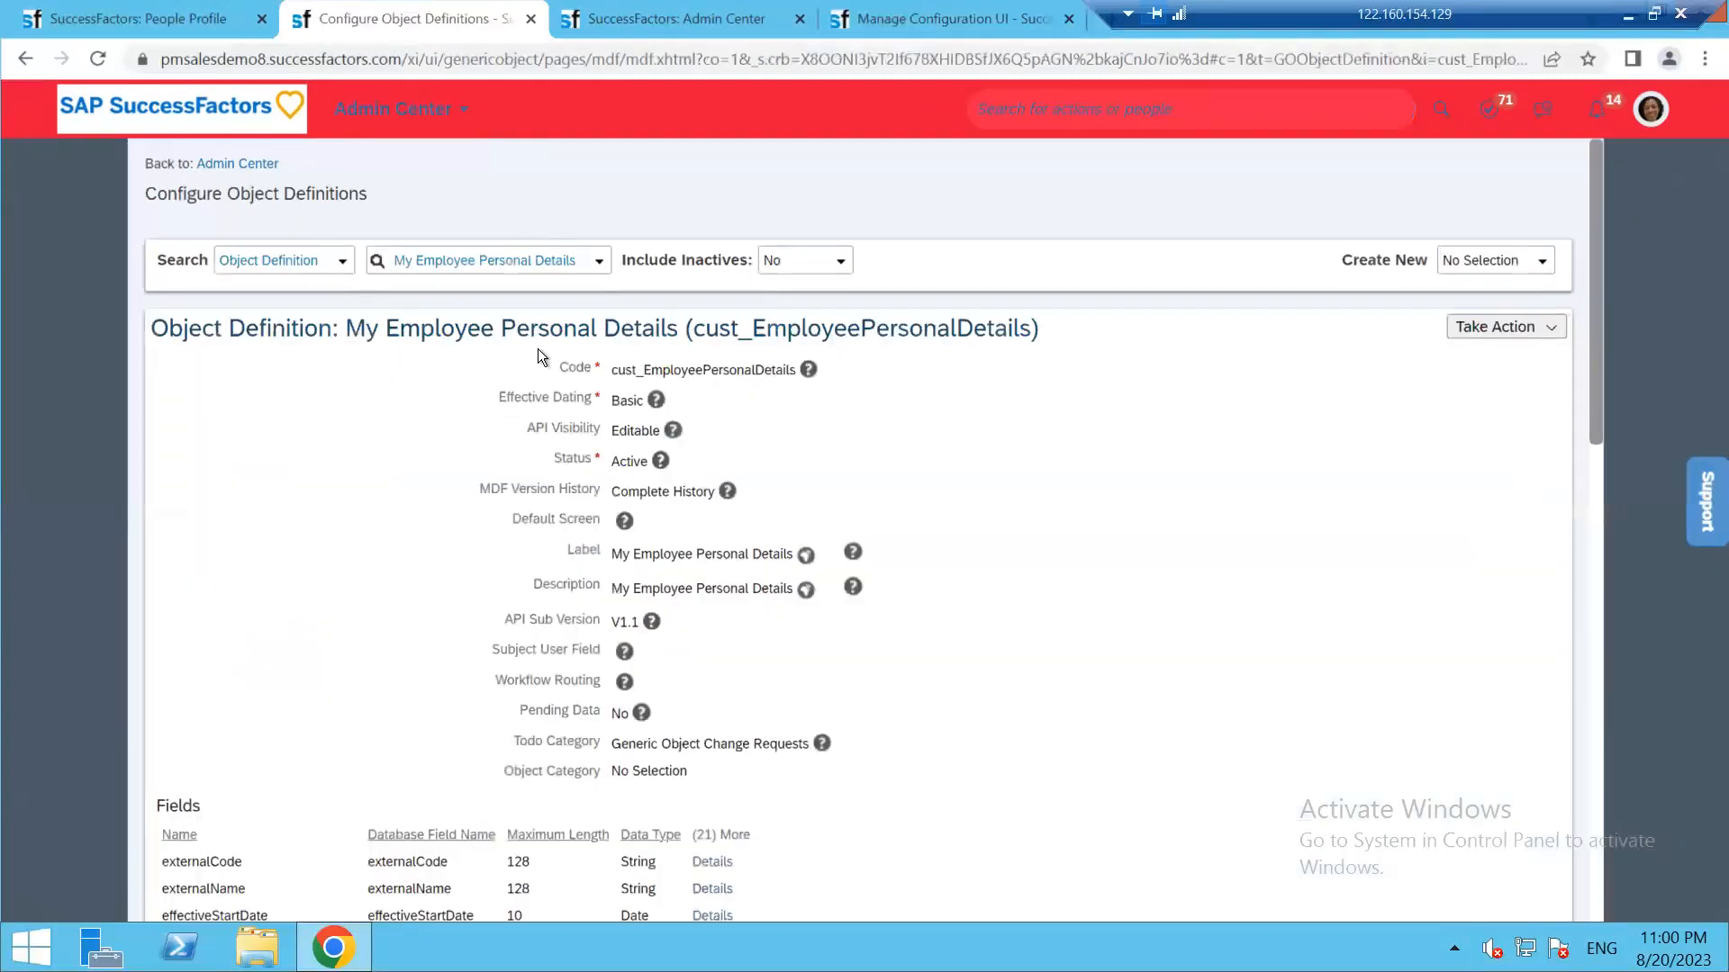
drag(345, 328, 674, 333)
right_click(650, 326)
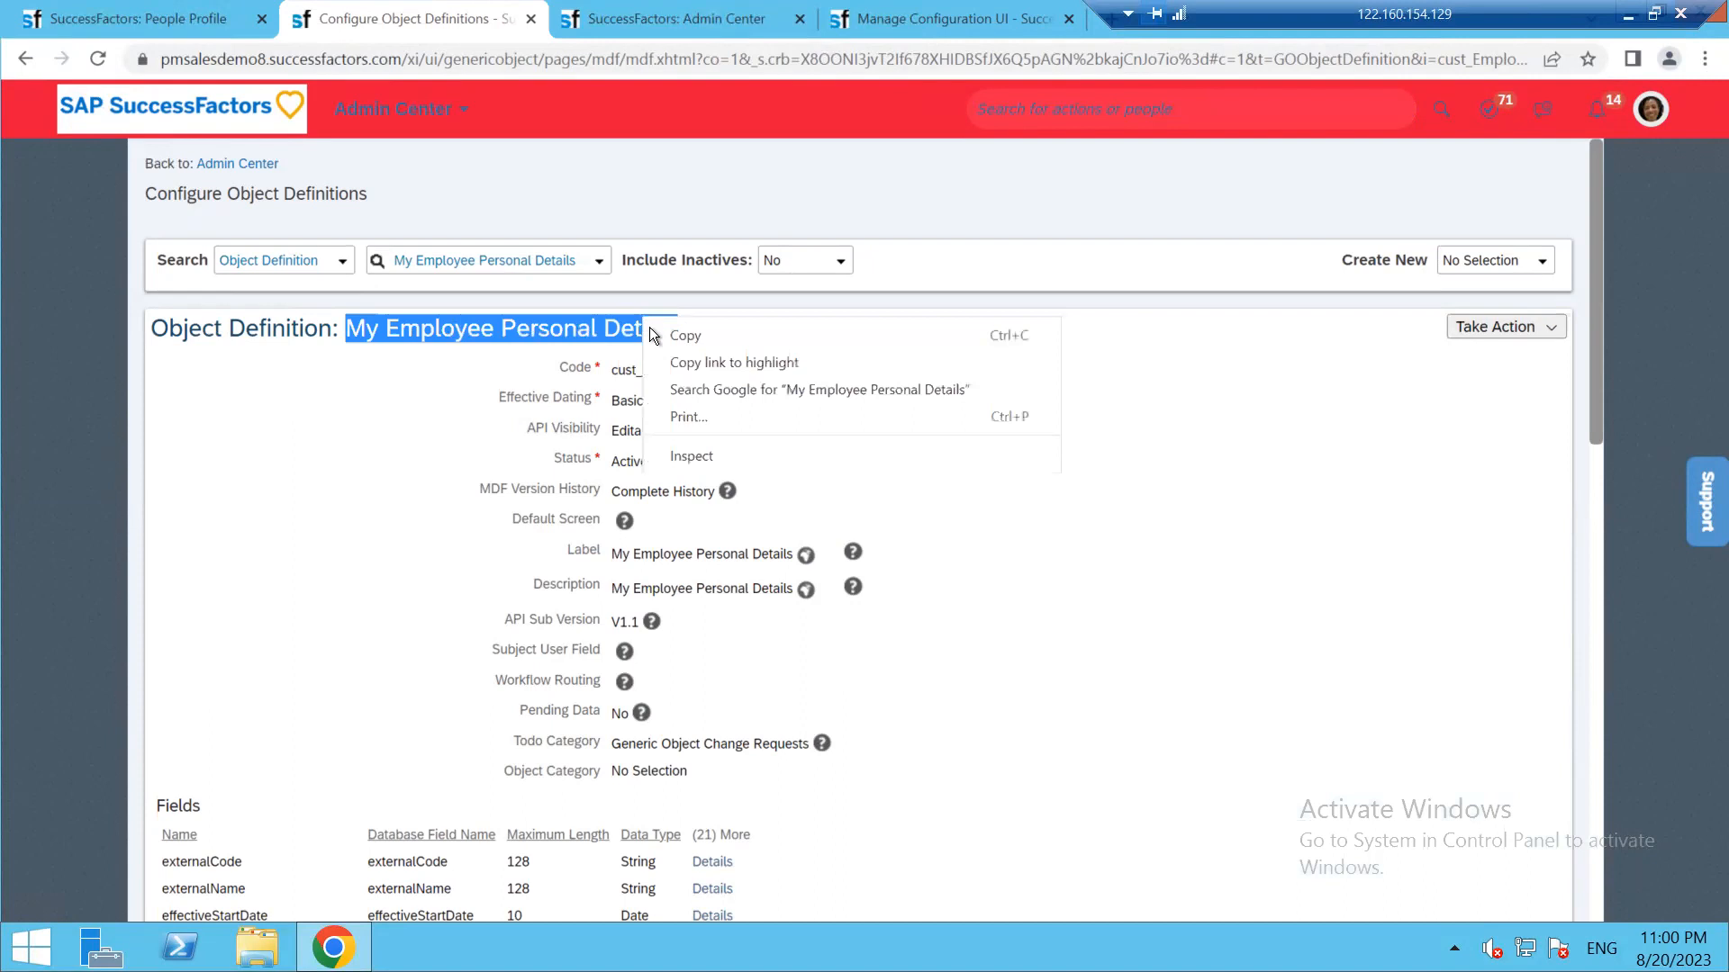
click(689, 335)
Create a new configuration UI based on My Employee Personal Details with Id kavitha@123
click(966, 13)
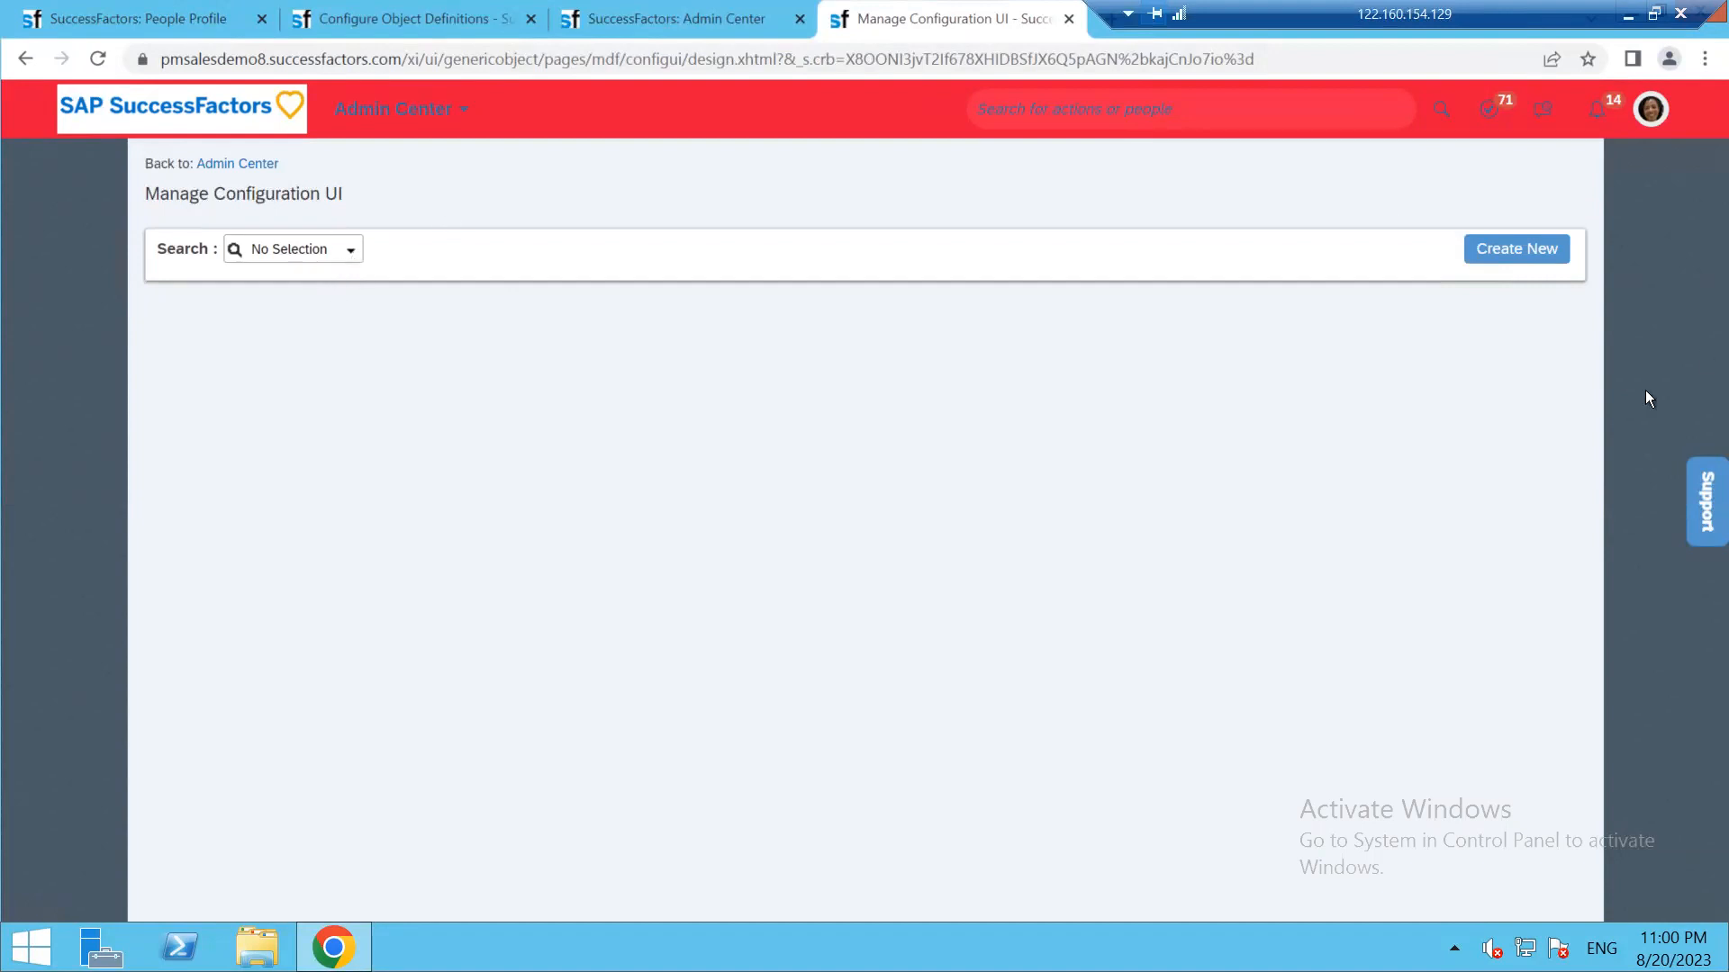
click(1504, 250)
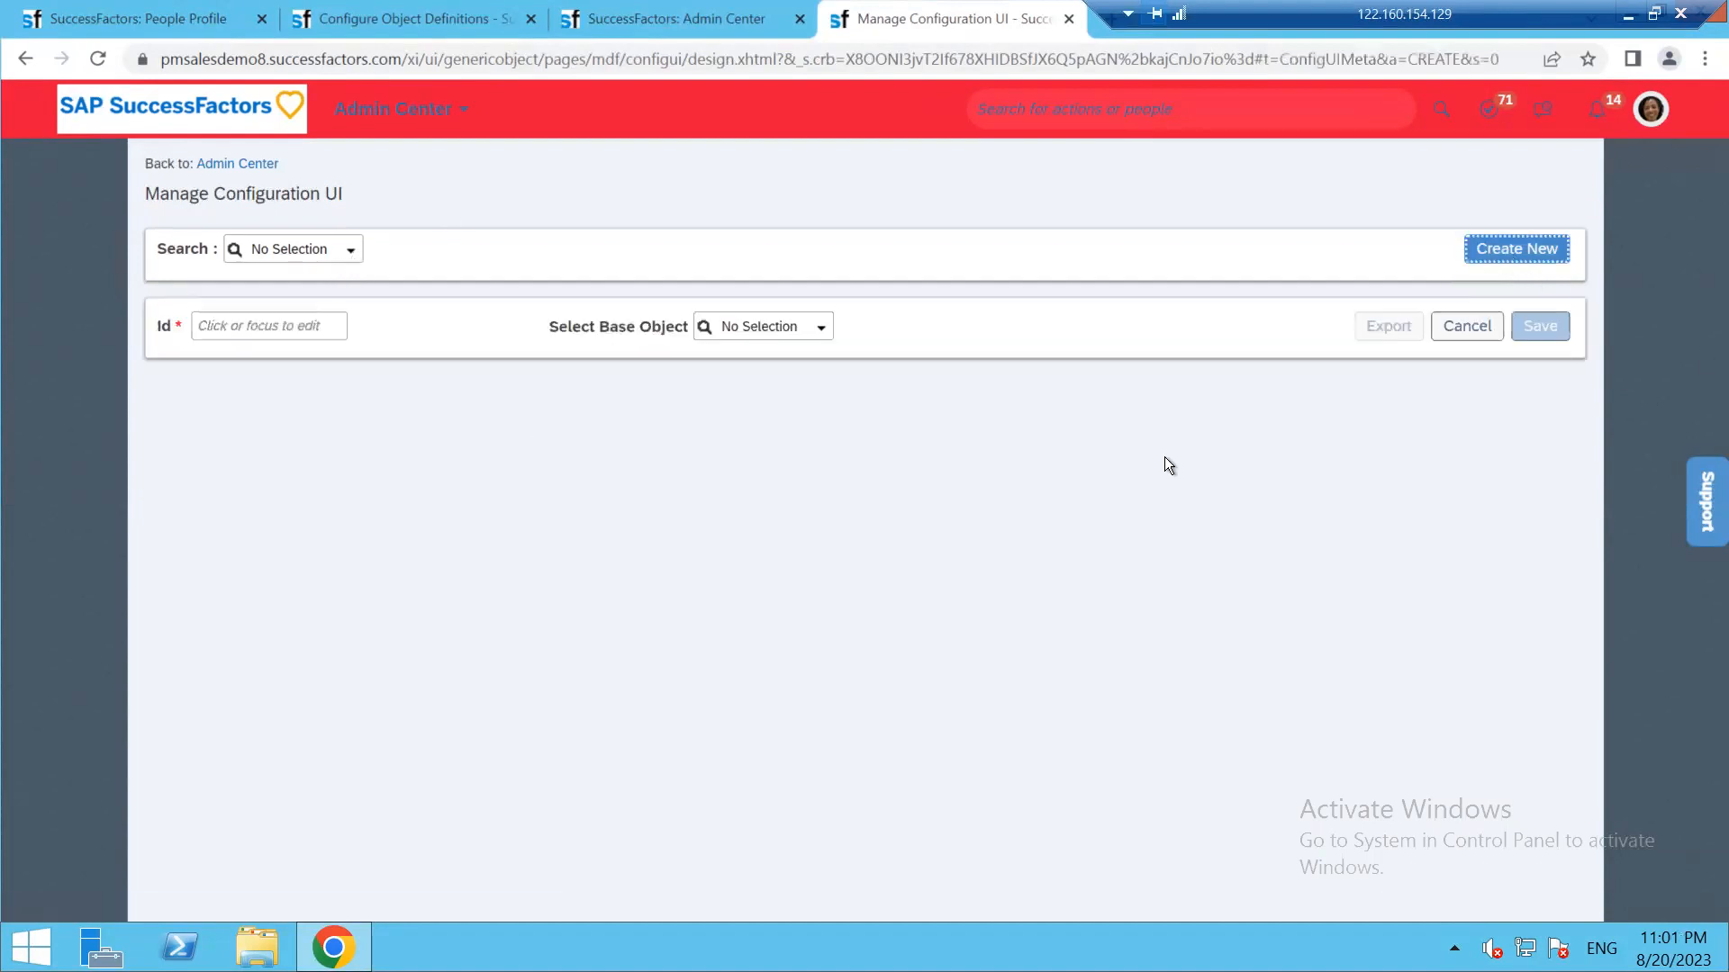
click(821, 328)
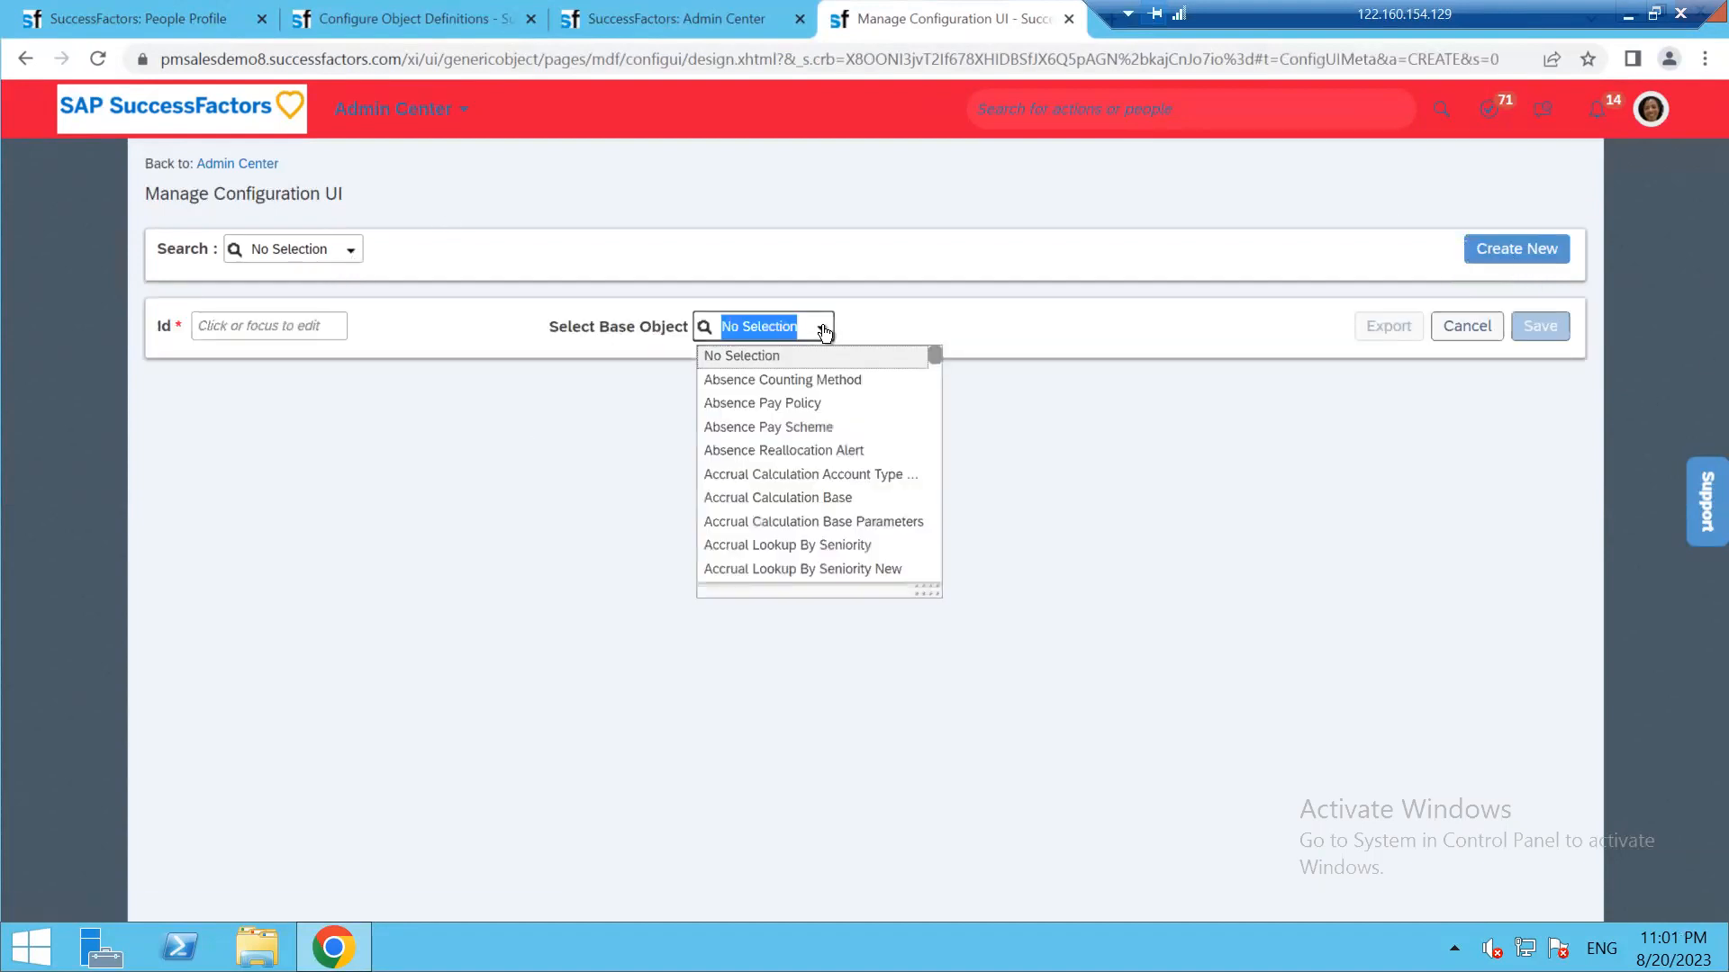
key(ctrl+v)
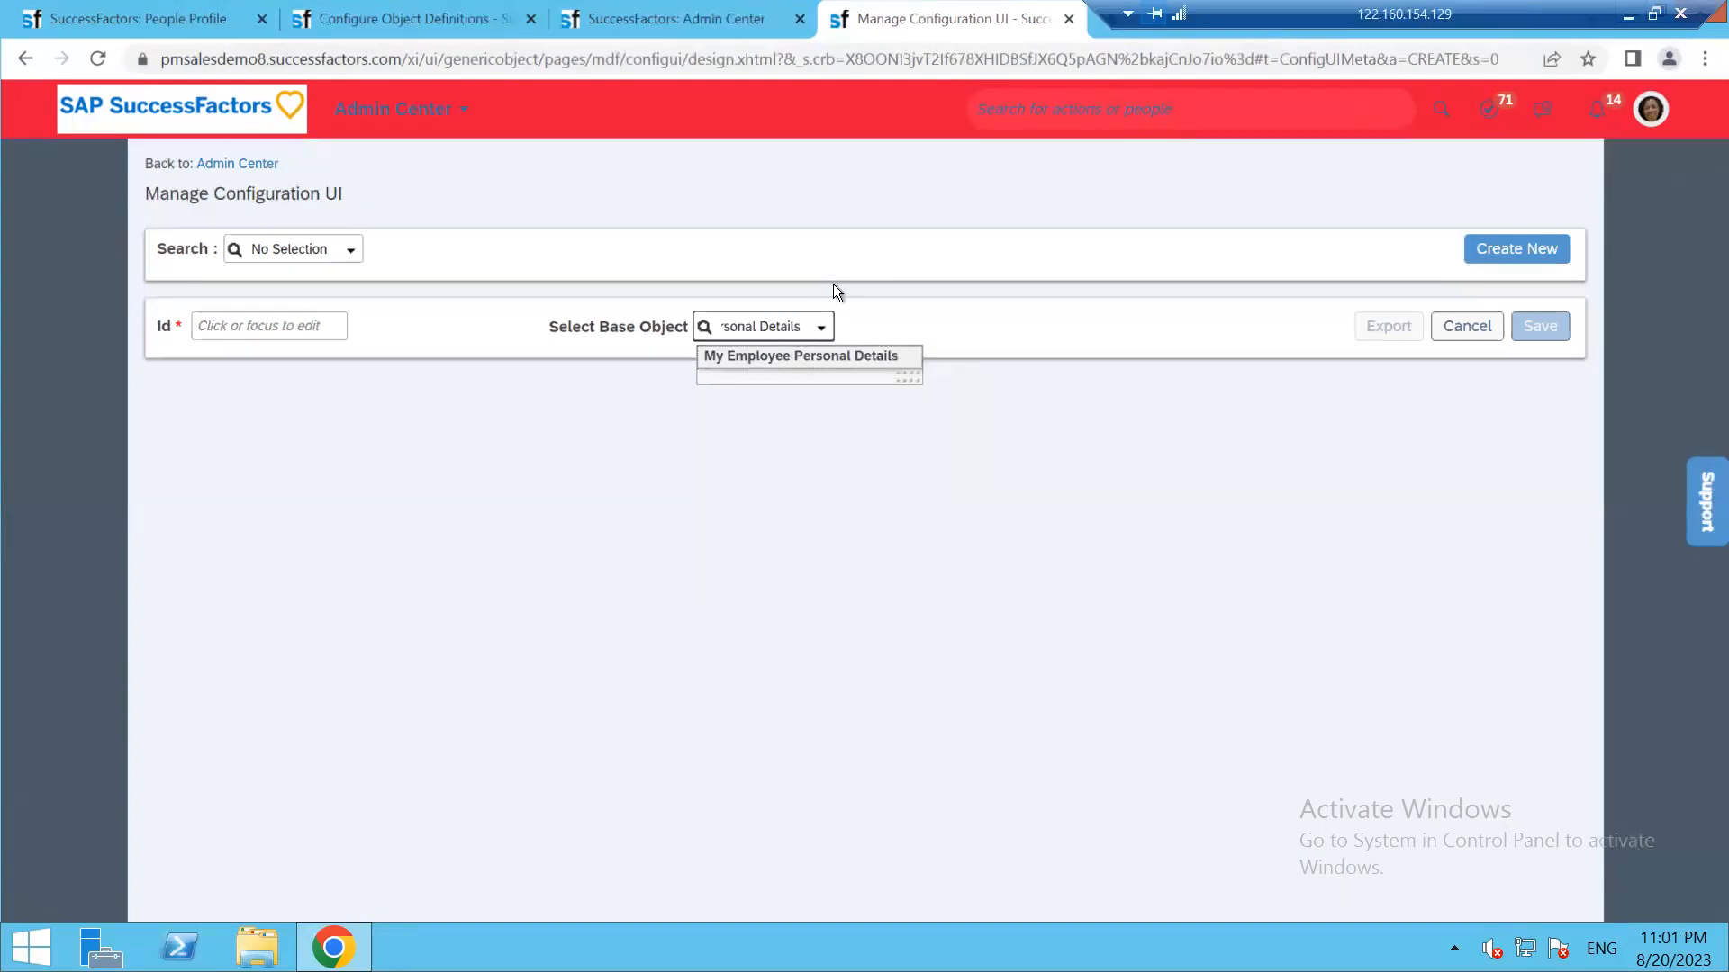
click(825, 357)
click(309, 315)
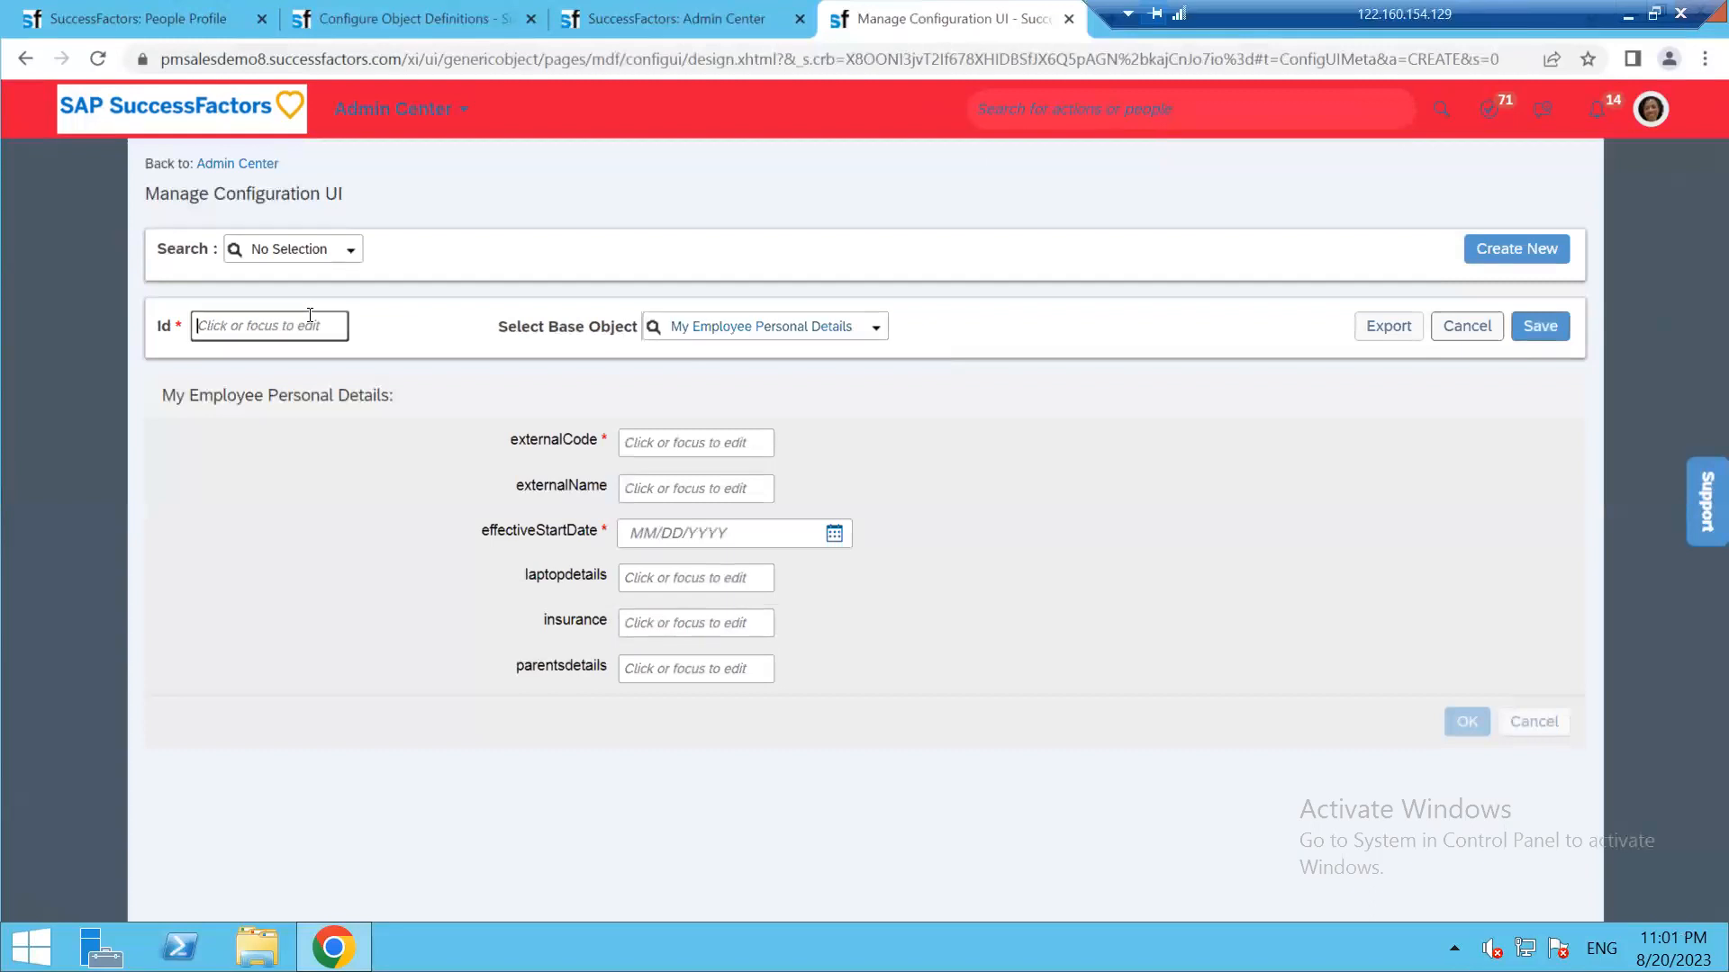
text(kavitha@123)
Recheck the object definition's fields before returning to the configuration UI form
click(473, 12)
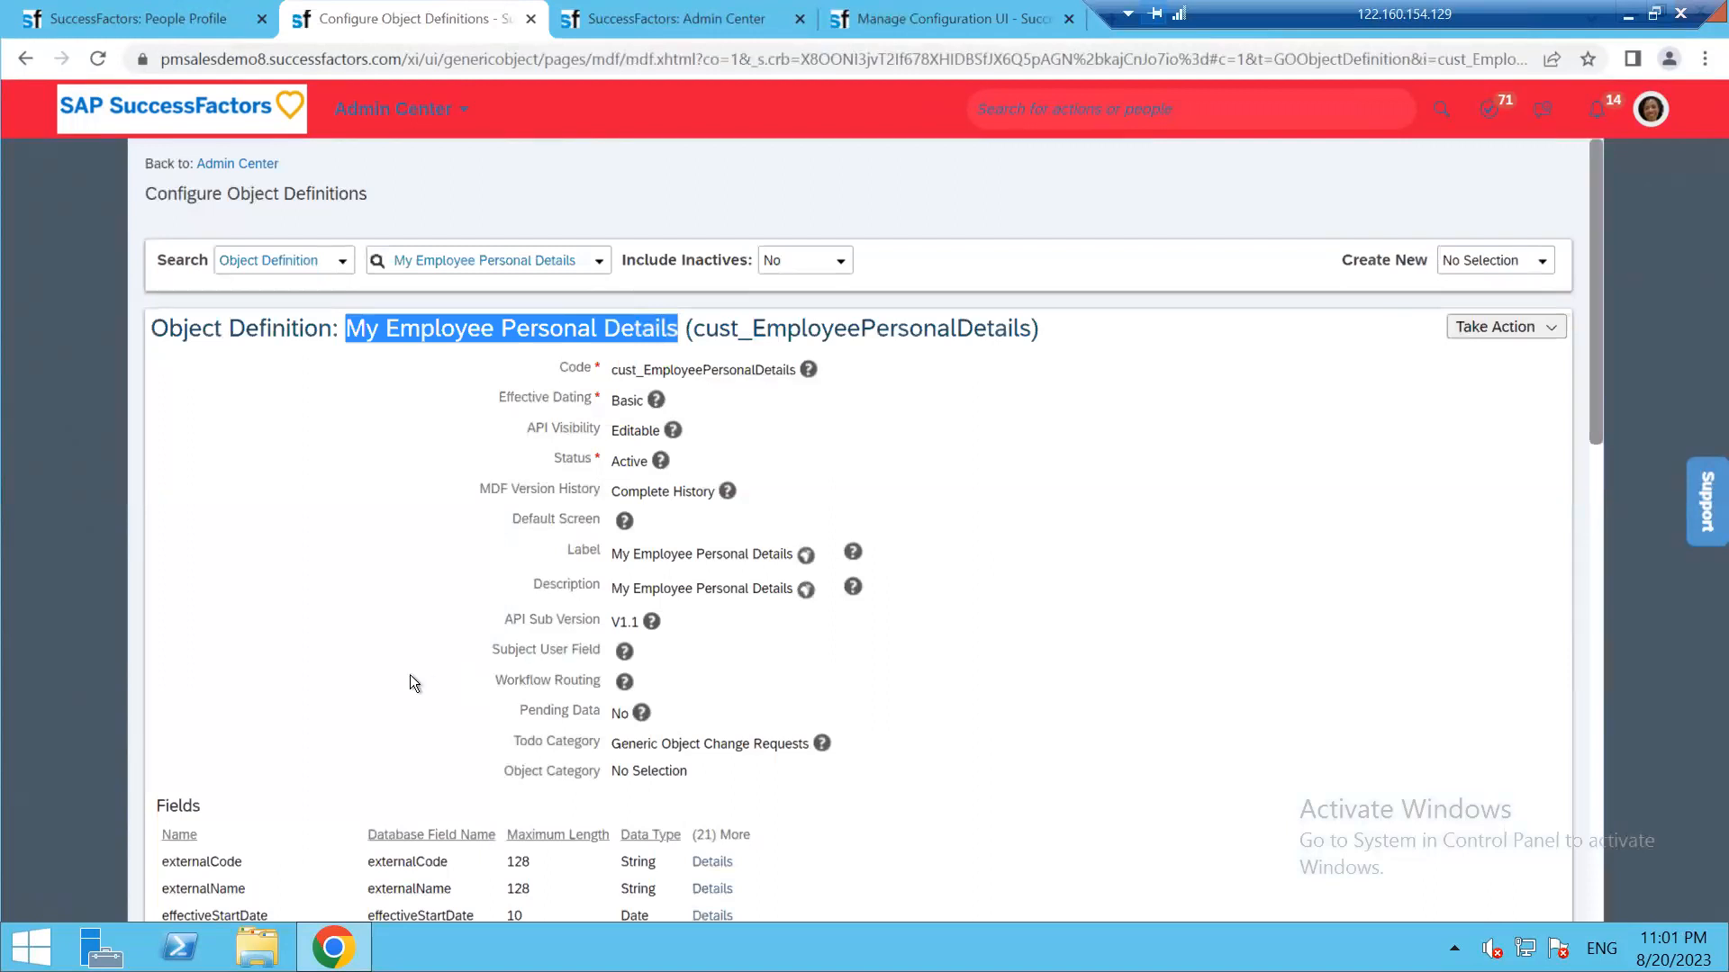
scroll(205, 553, down, 3)
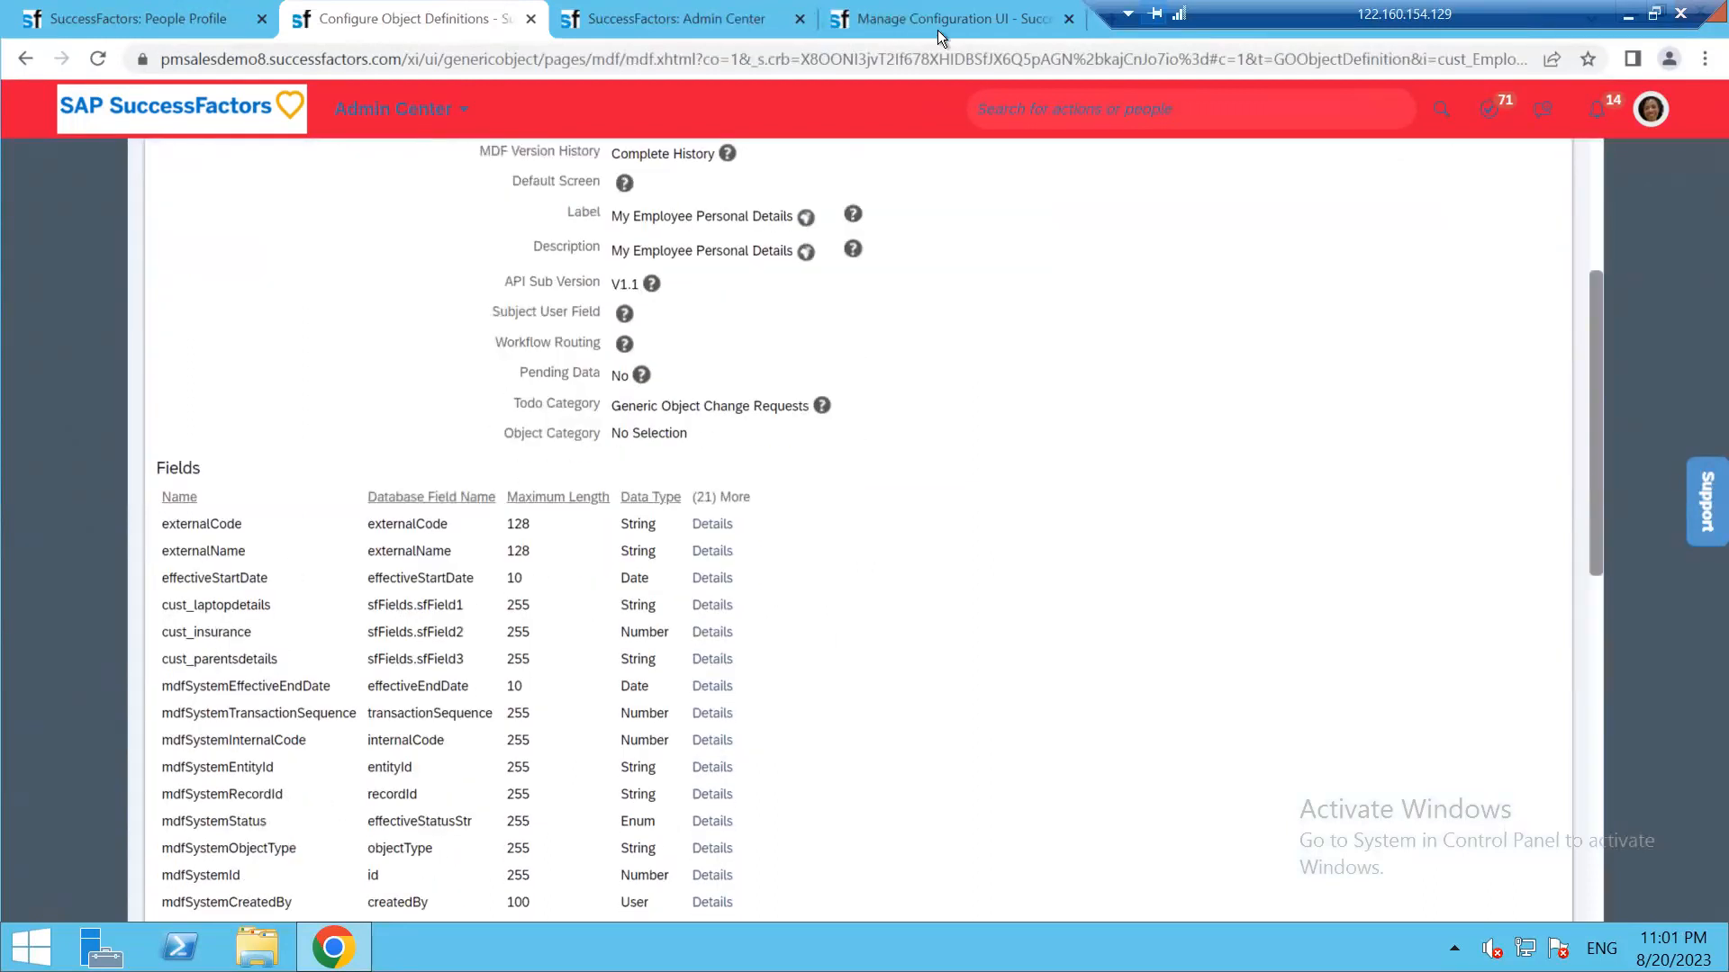
click(937, 30)
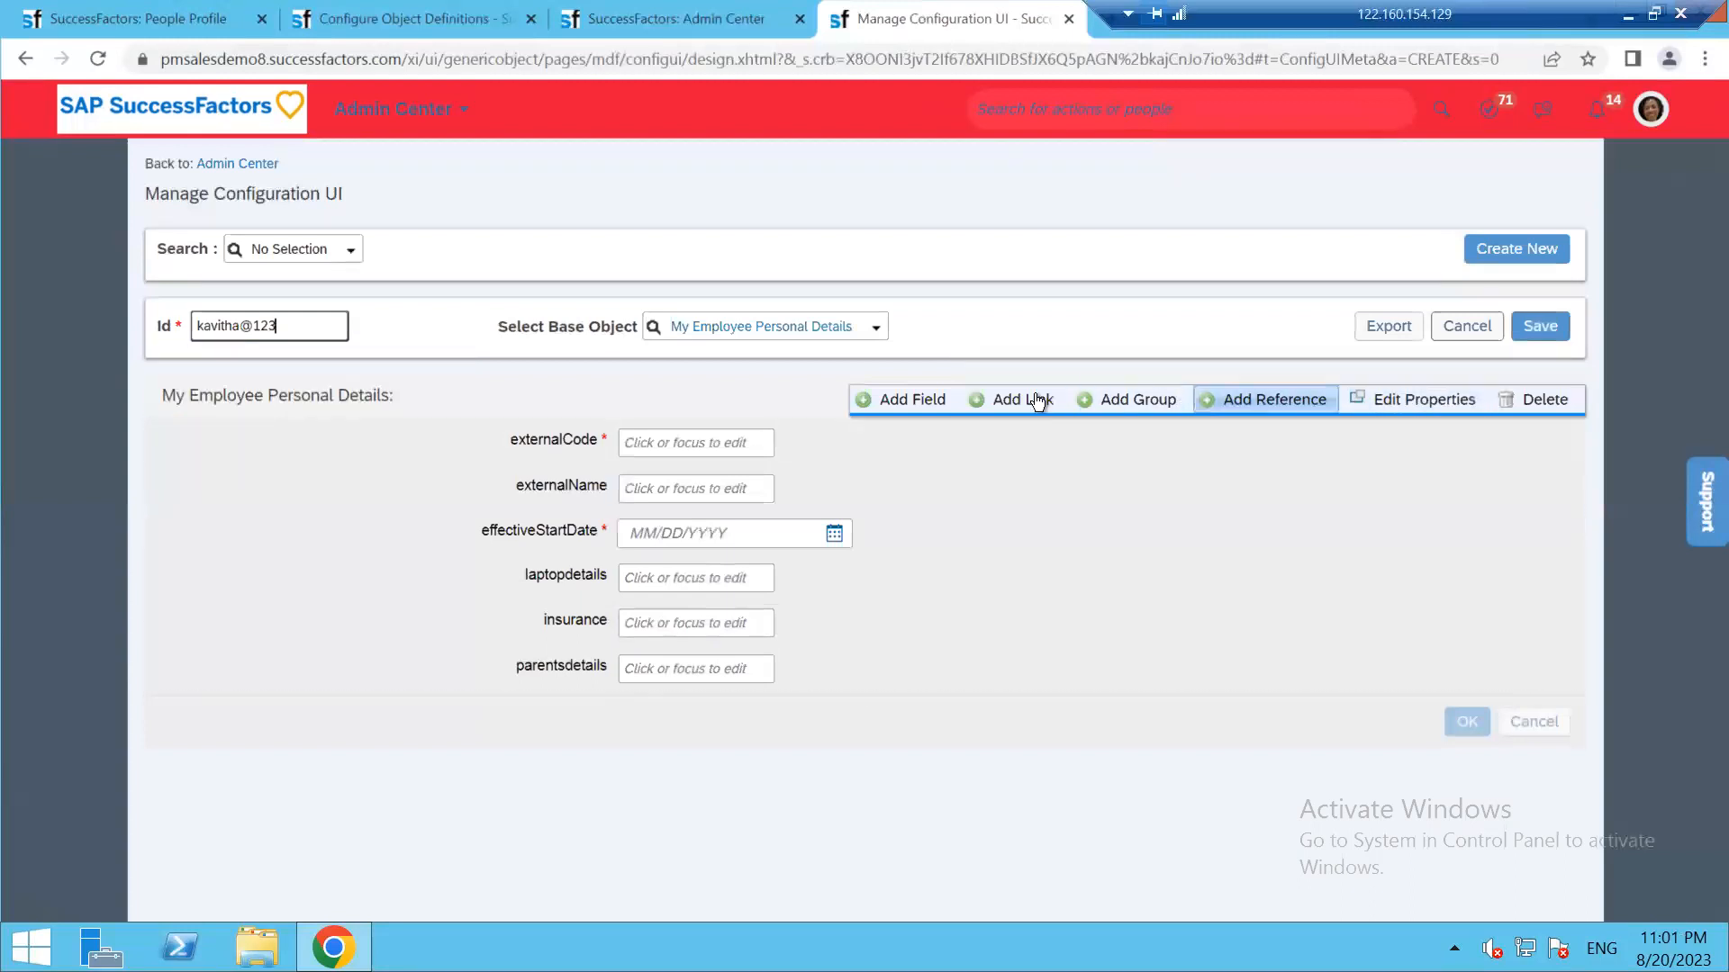
Add a field with User Defined value type and label override 'employee Birth date'
click(860, 403)
mouse_move(668, 720)
click(809, 714)
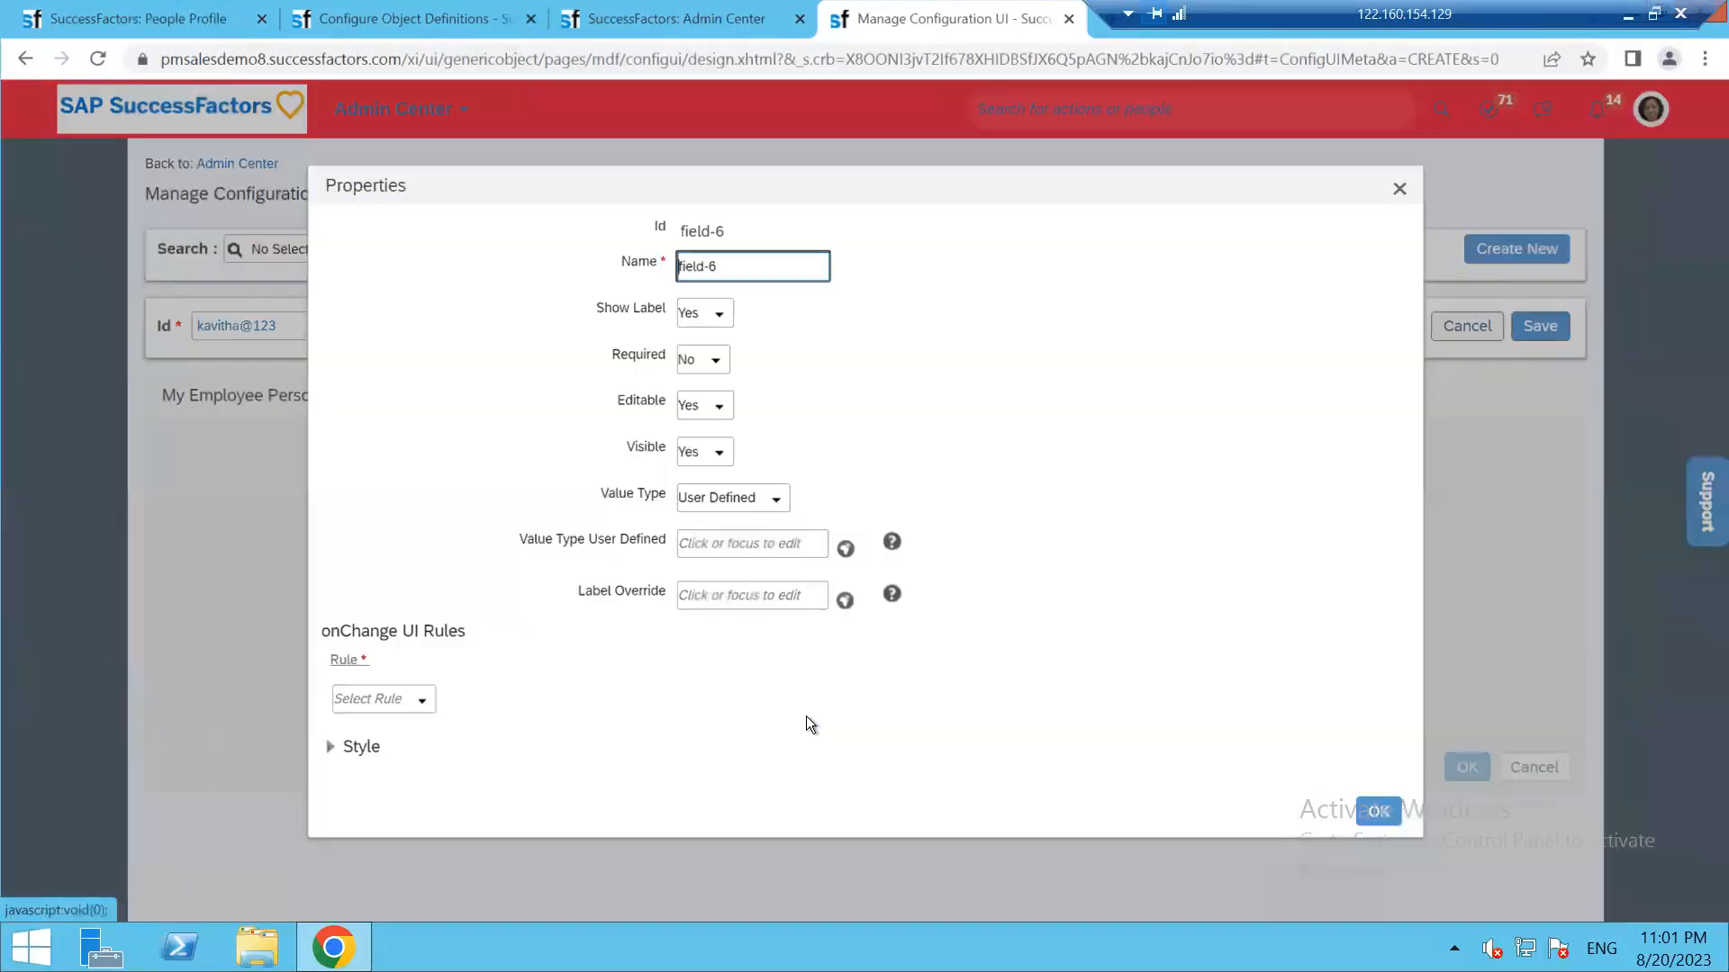
click(738, 538)
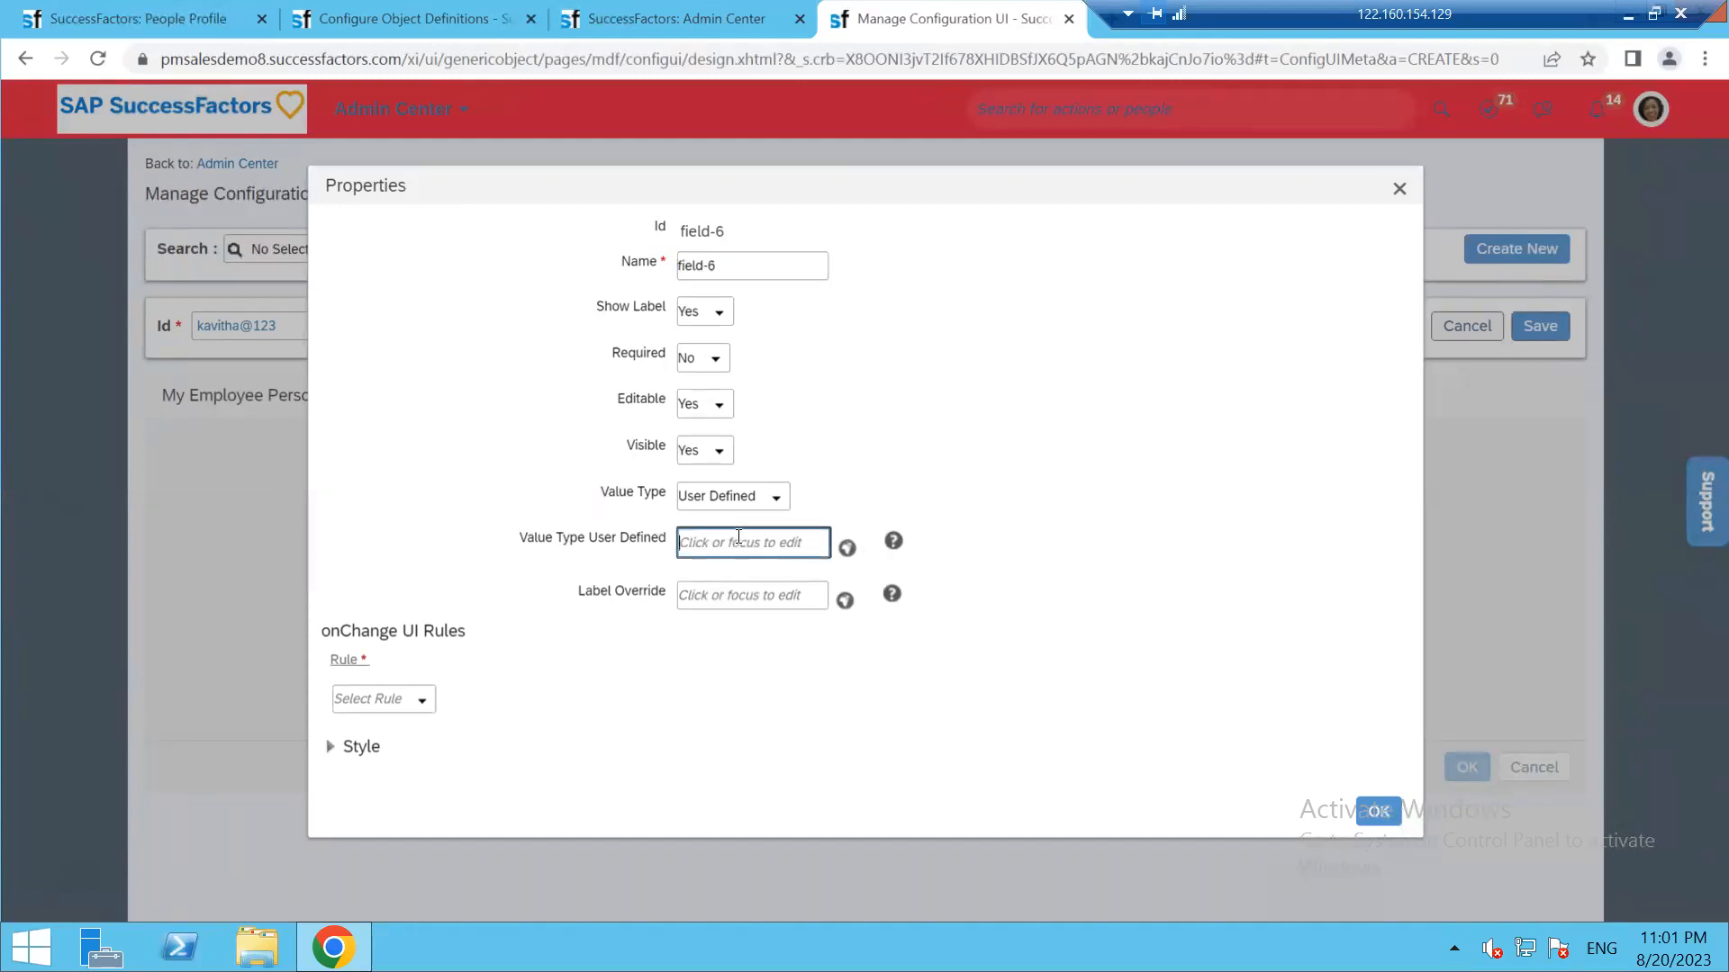
text(employee Birth)
text(date)
key(ctrl+a)
key(ctrl+c)
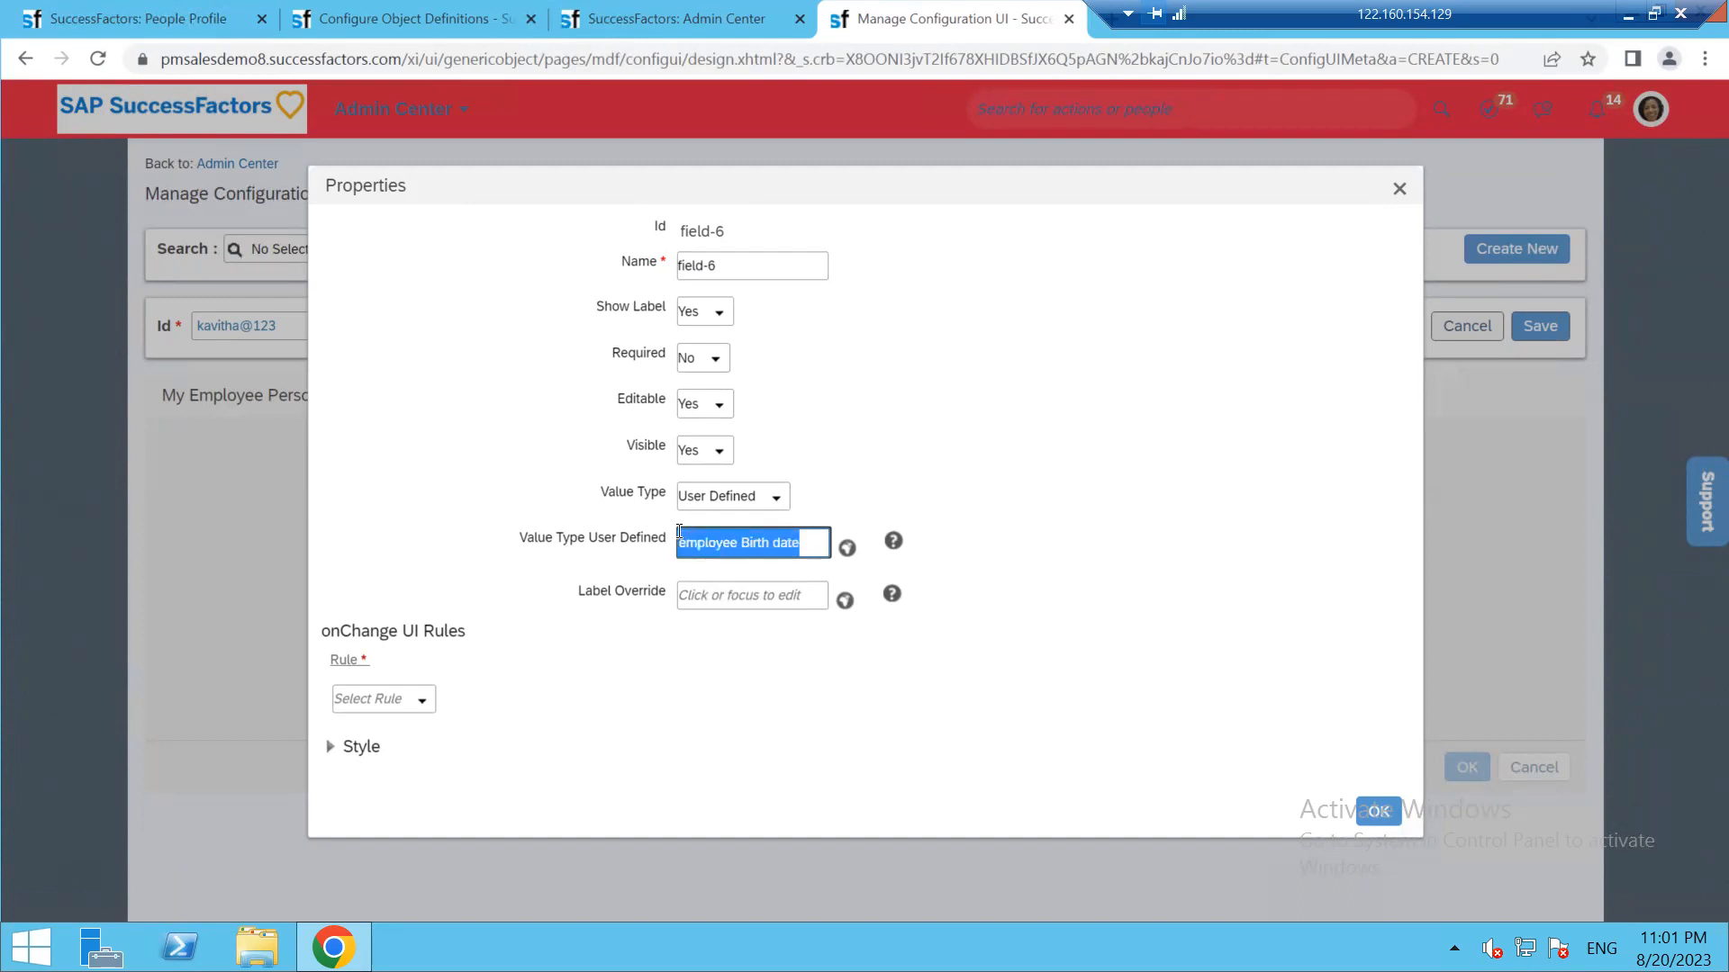
click(712, 598)
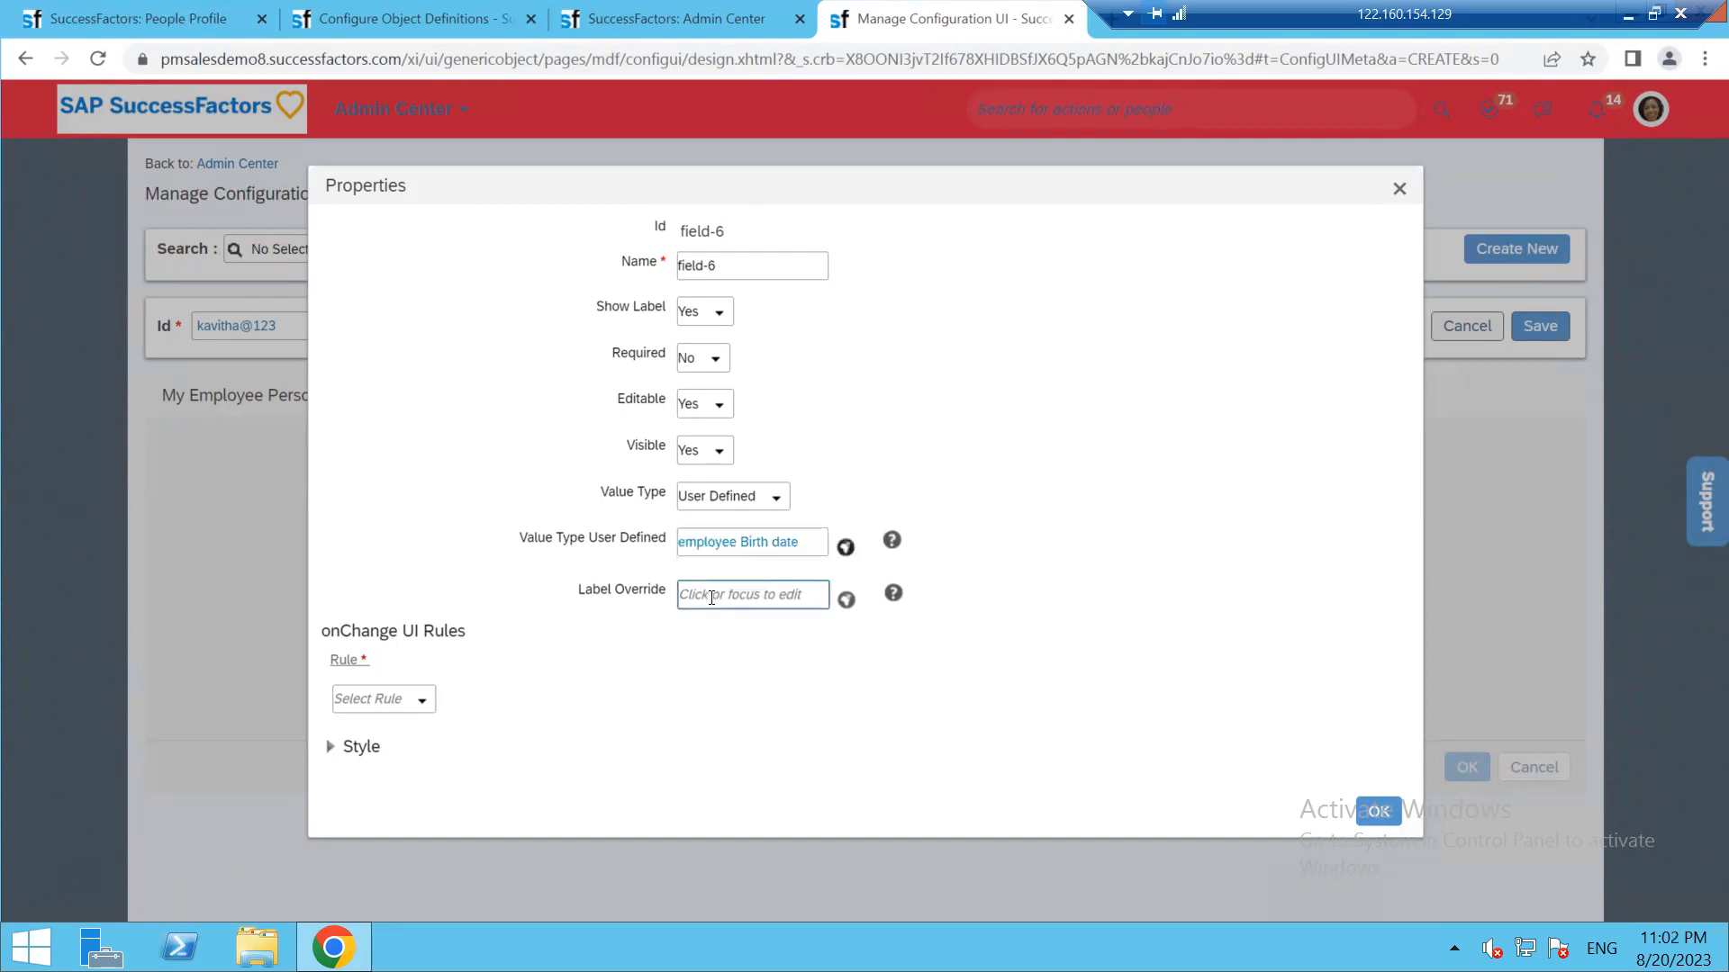
click(712, 598)
key(ctrl+v)
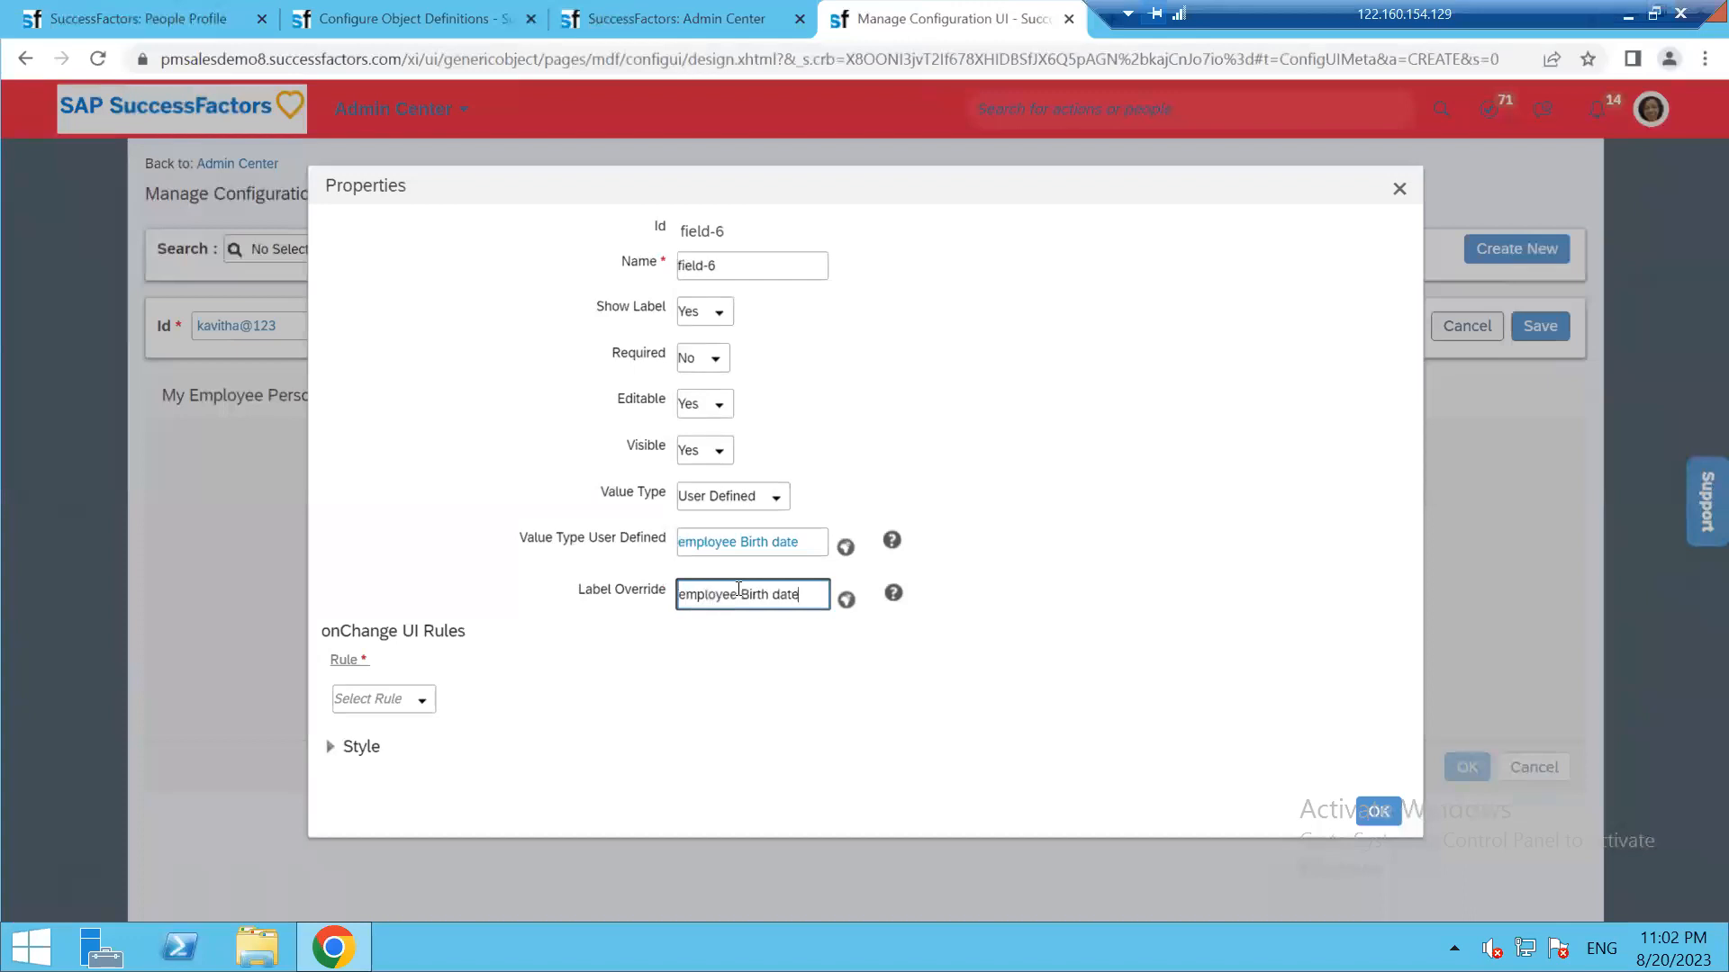
Name the field employeeBirthdate, confirm its properties, and add a Link Display Text row
click(845, 548)
click(1049, 646)
click(845, 598)
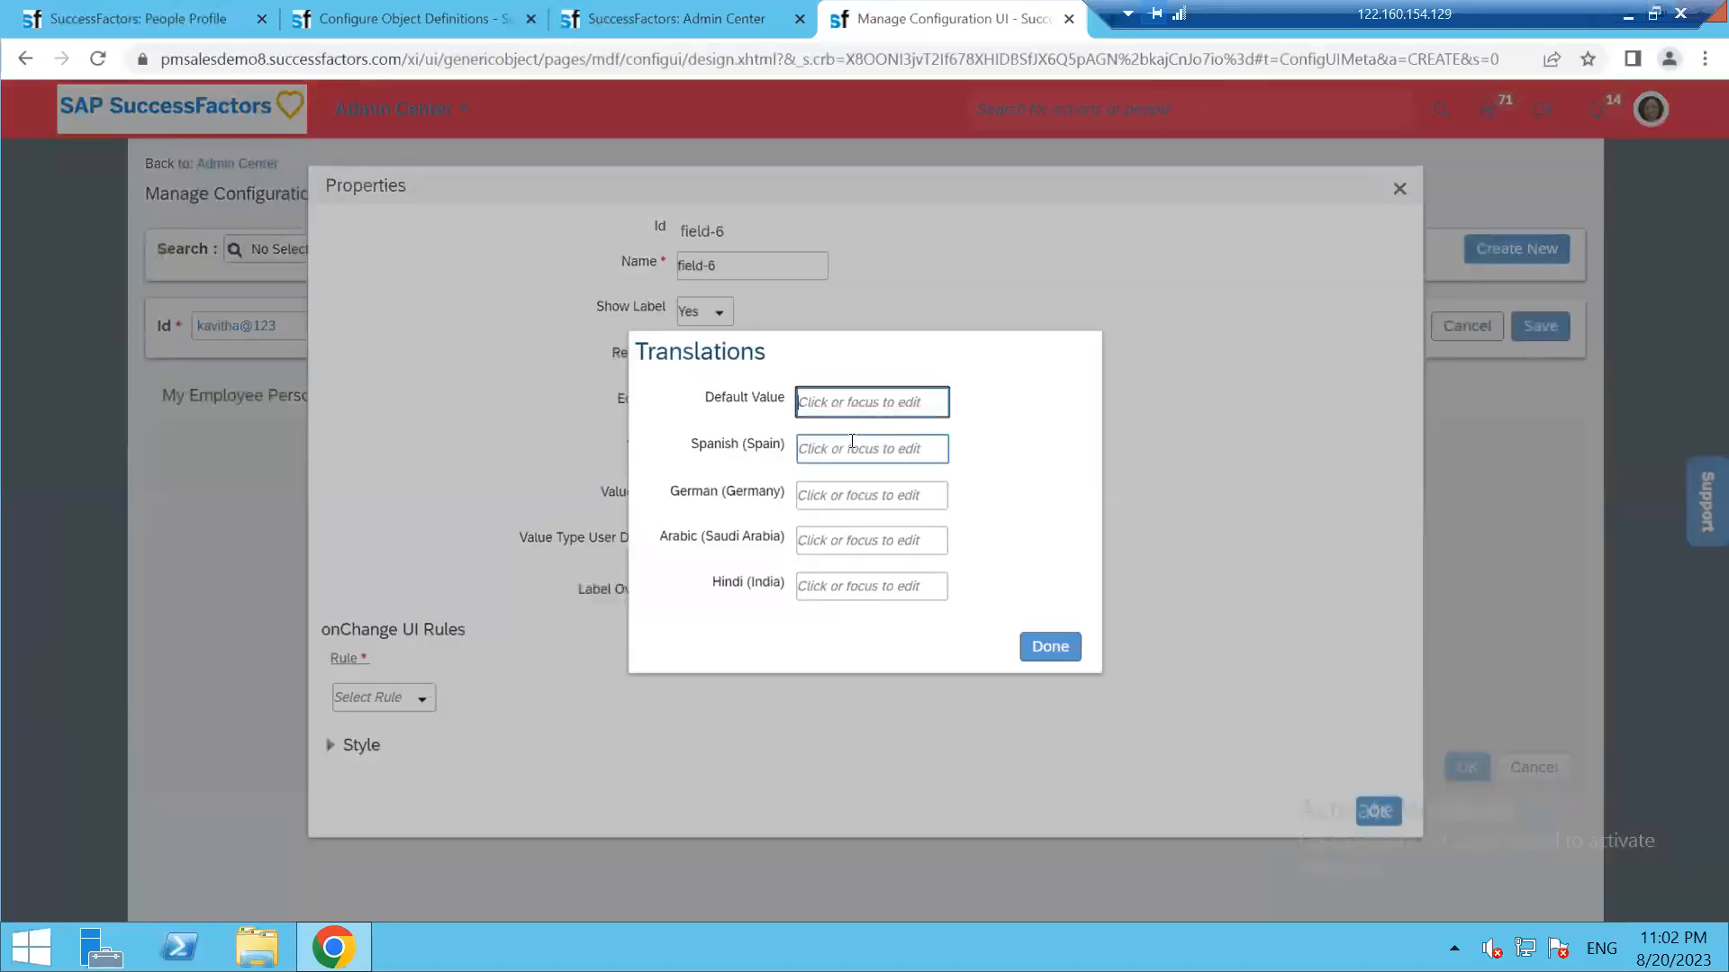
click(1044, 648)
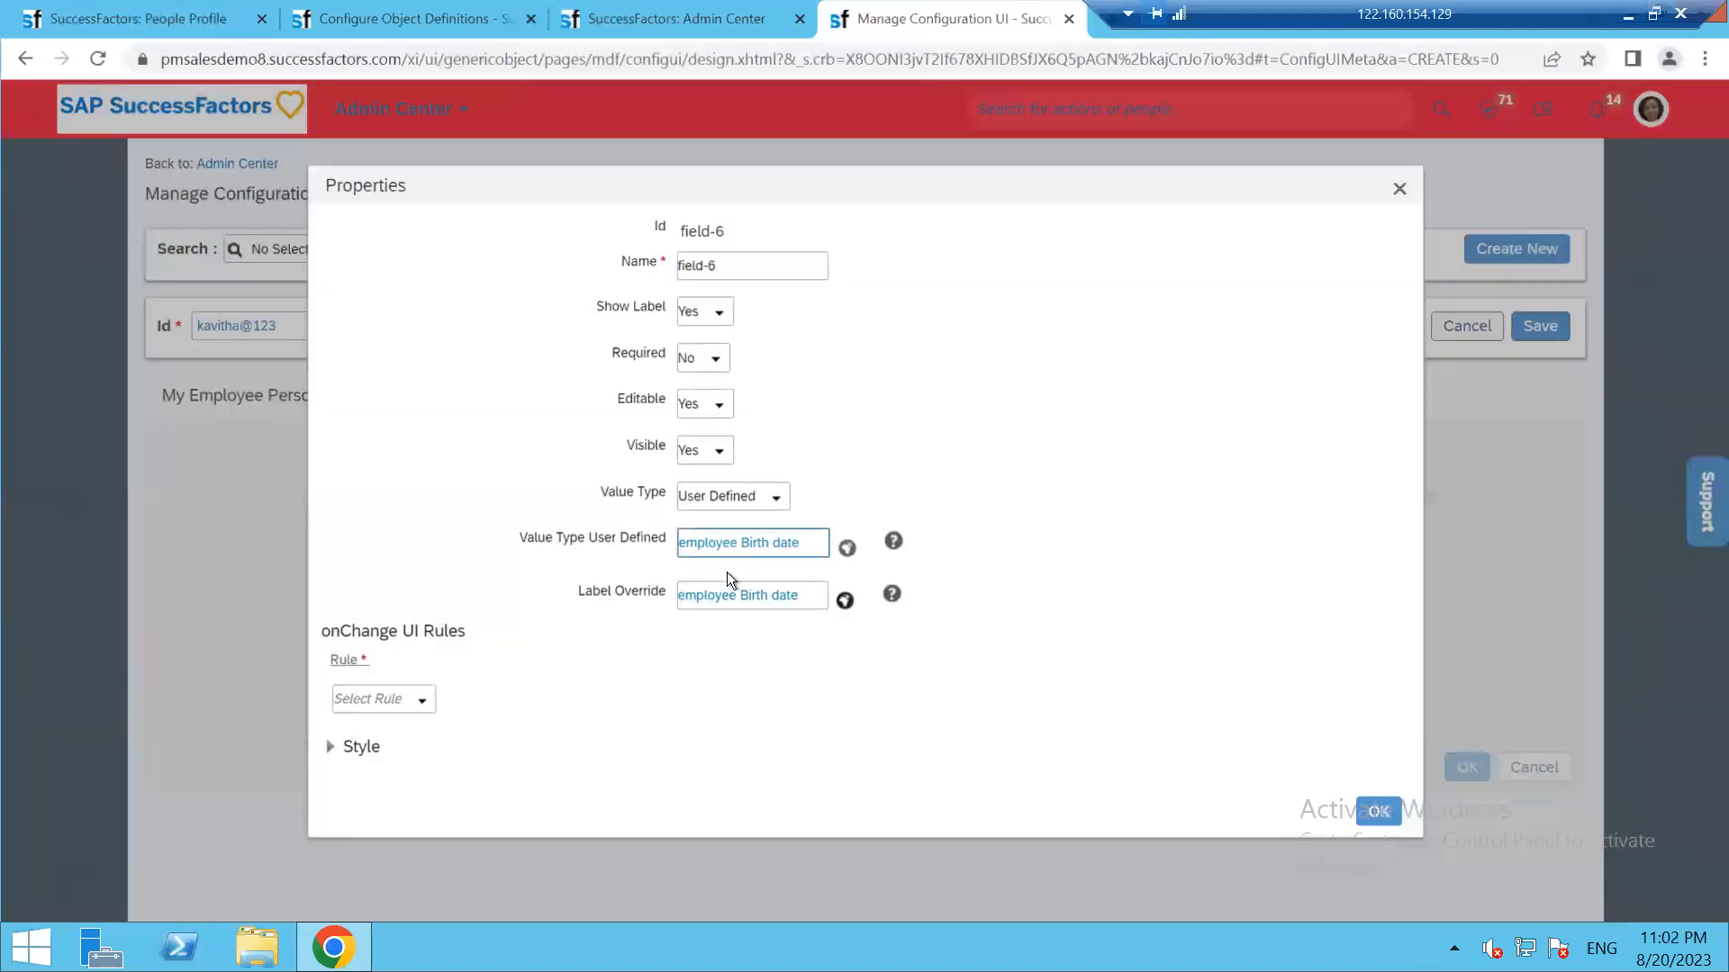
click(725, 266)
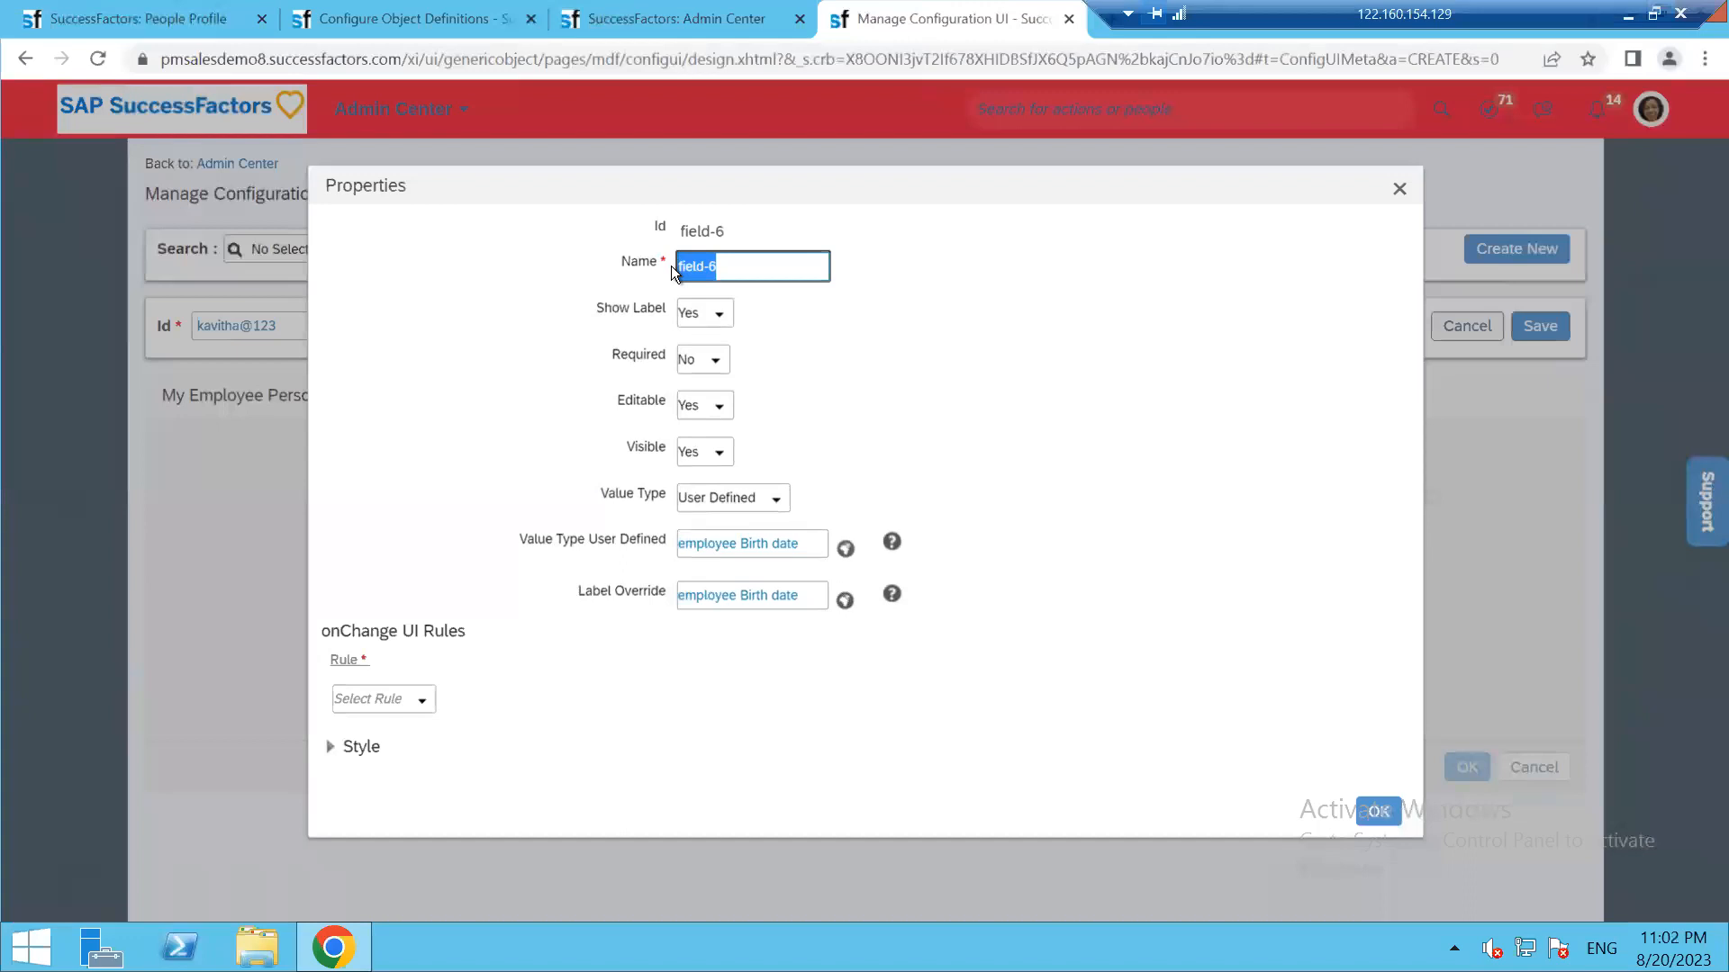
text(employeeBirthdate)
click(1370, 802)
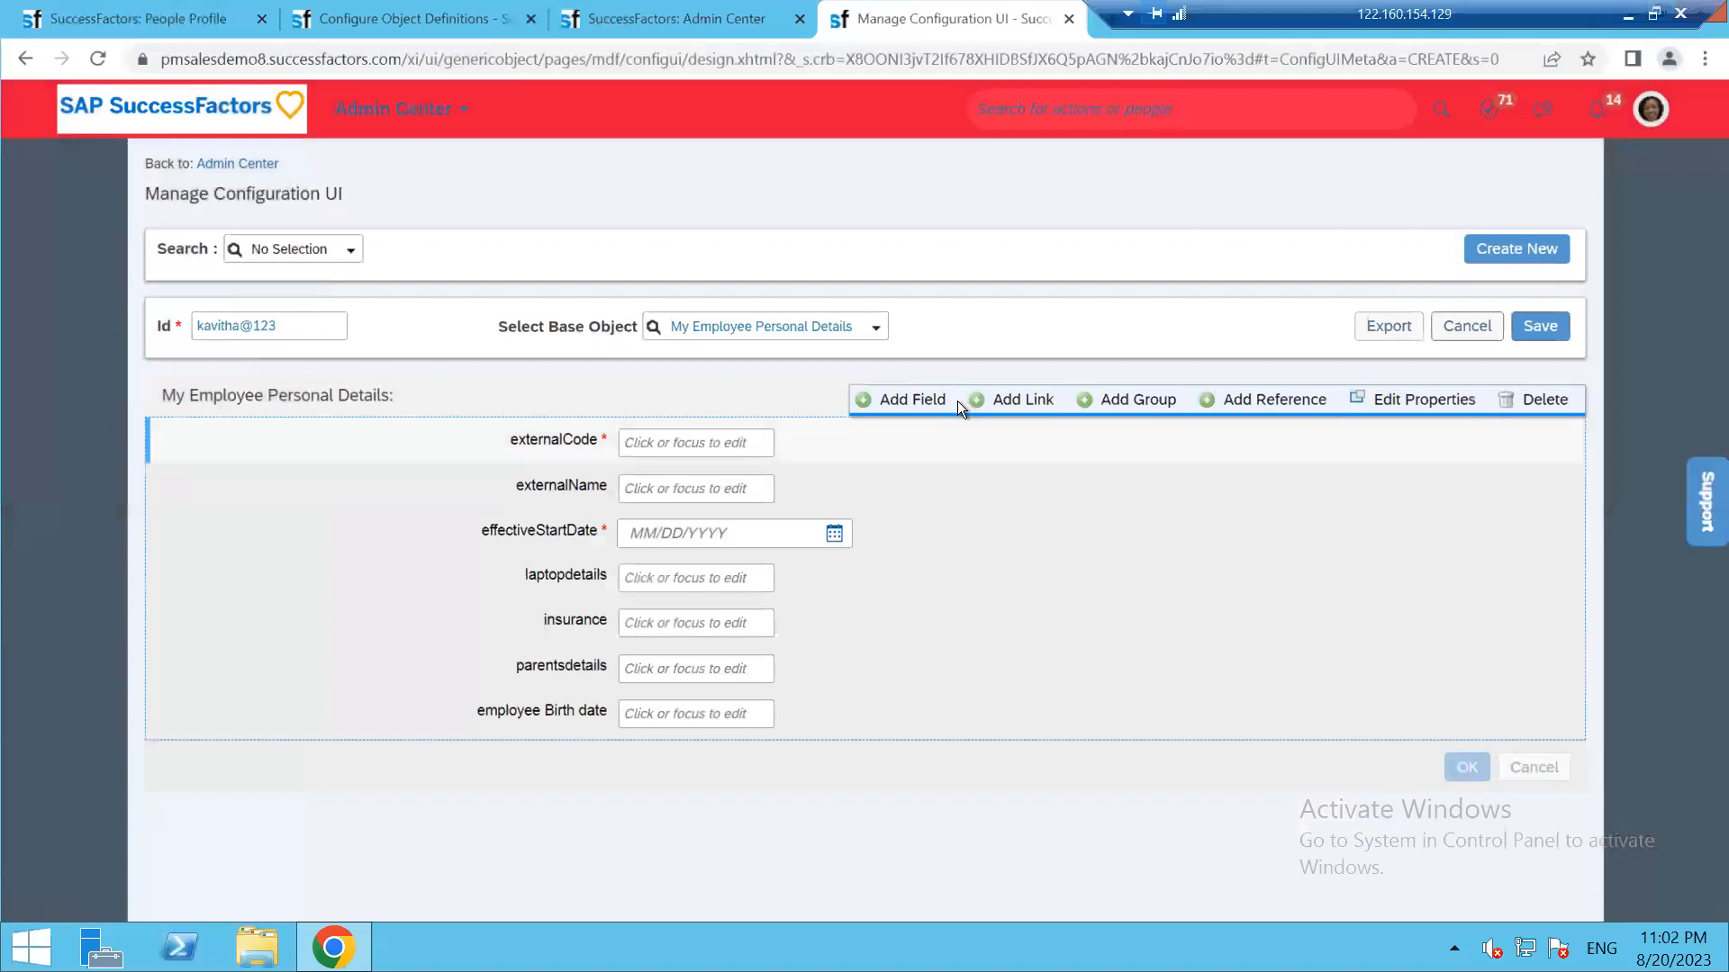
click(983, 401)
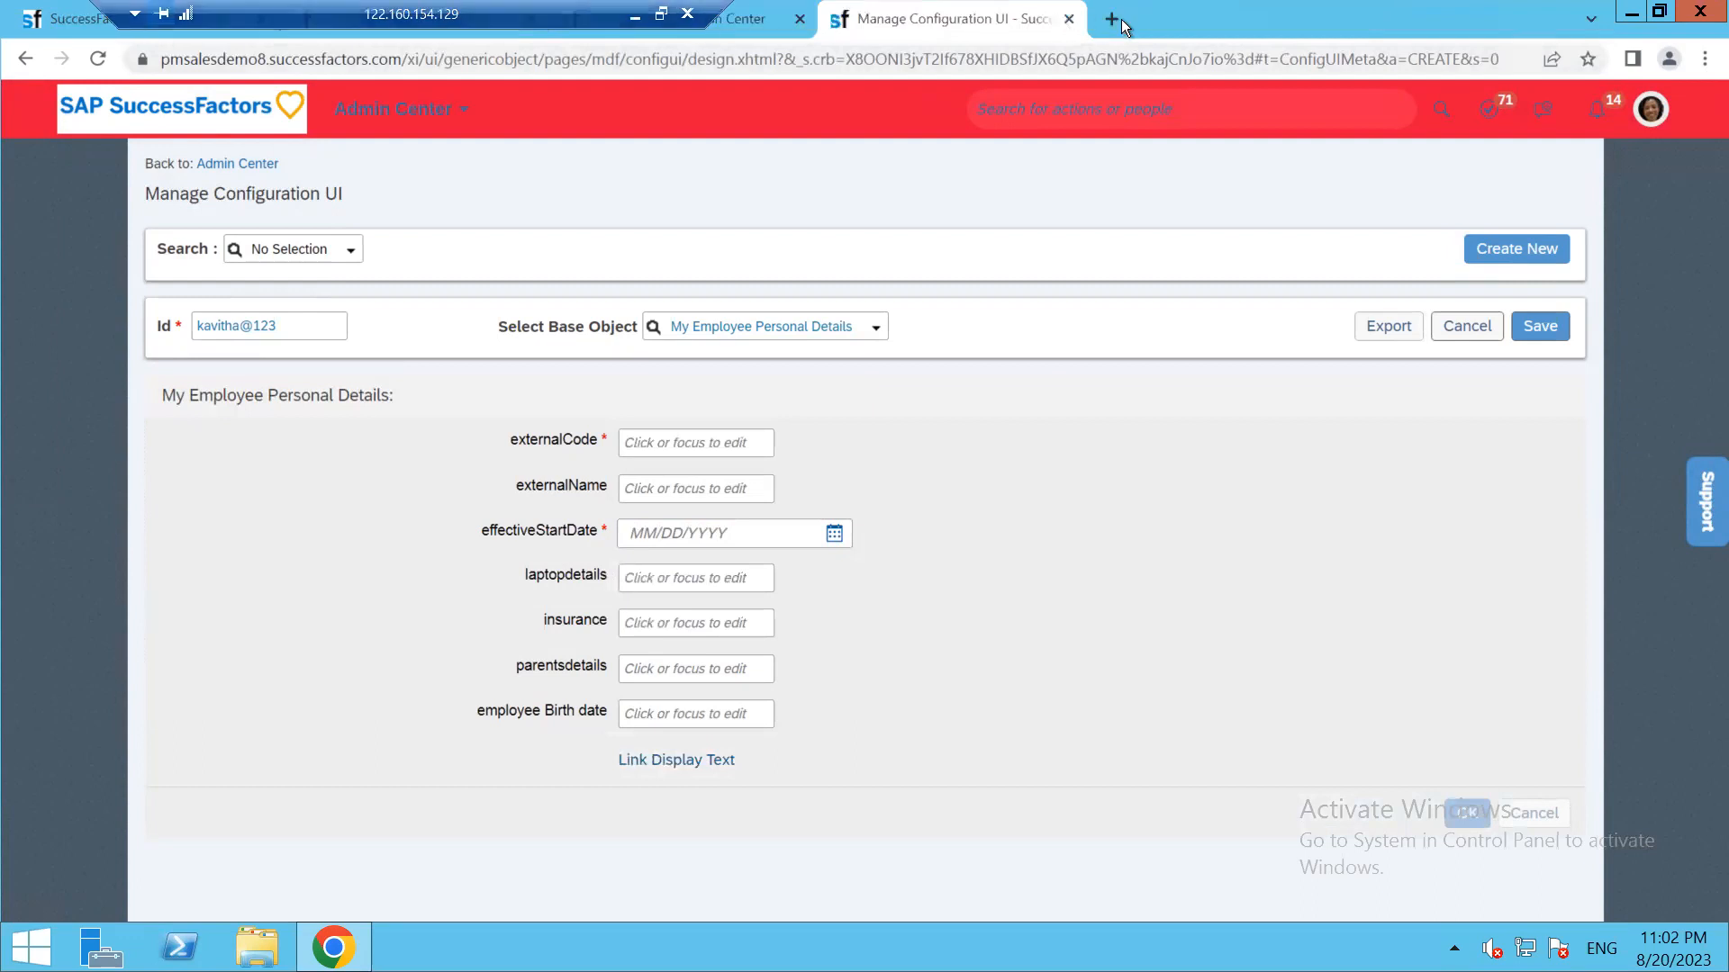
Search Google for wipro in a new tab and copy the wipro.com address
click(1112, 19)
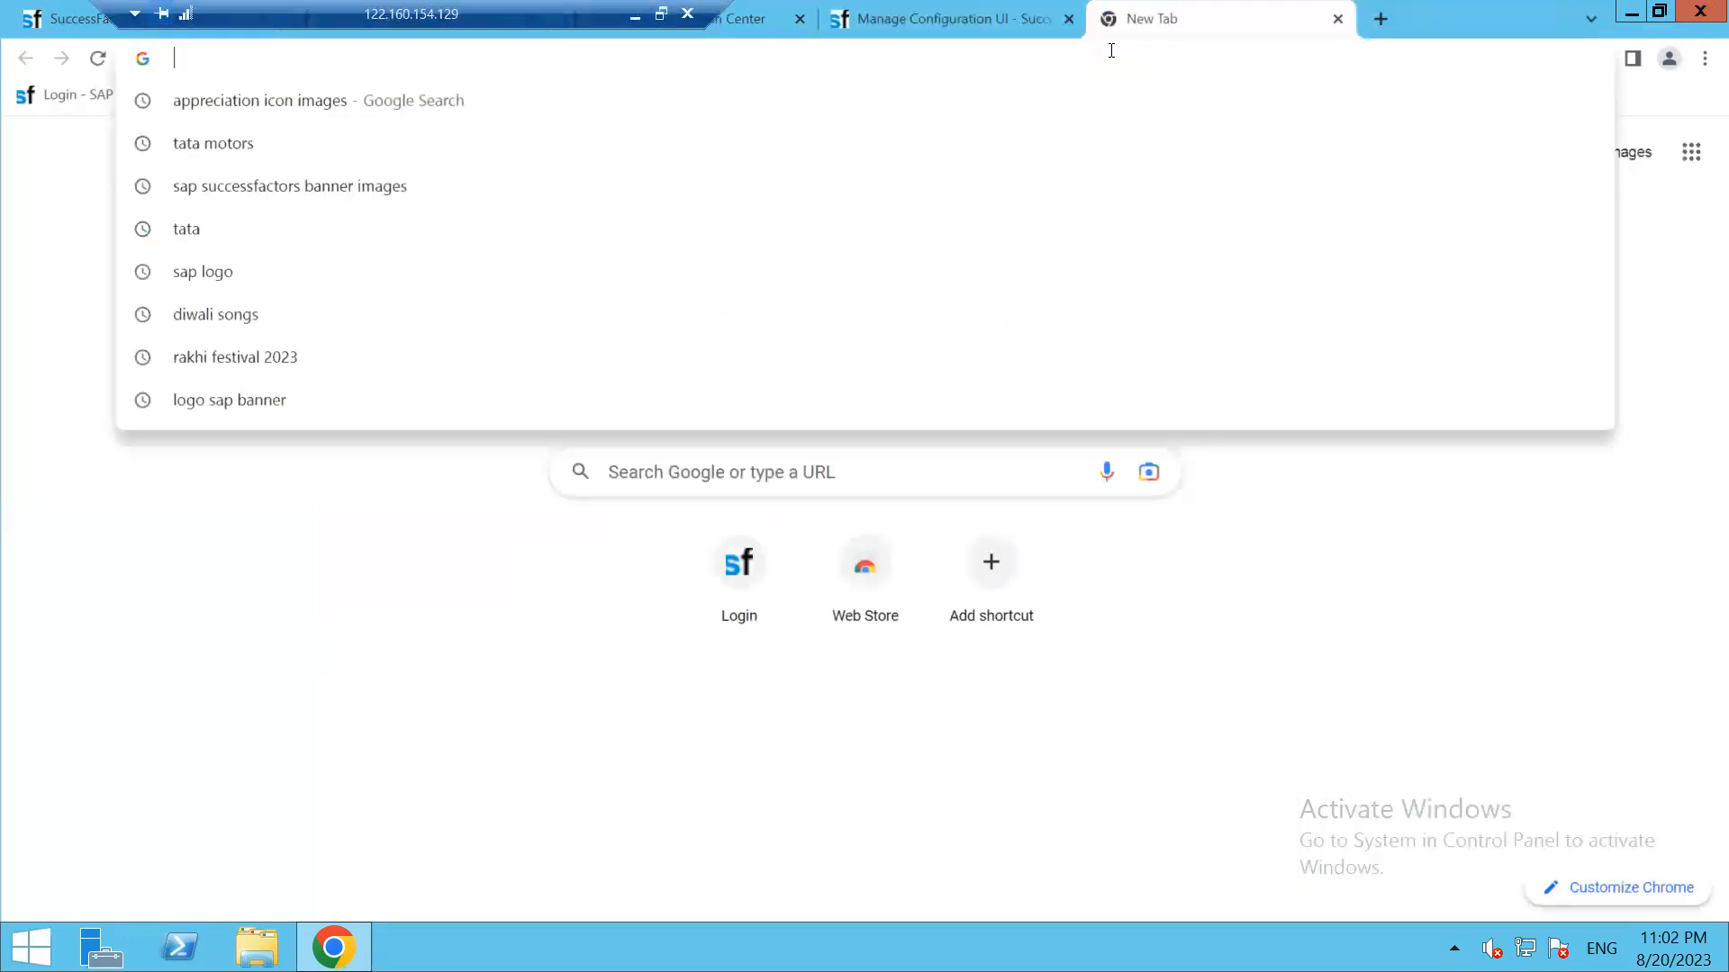
text(wipro)
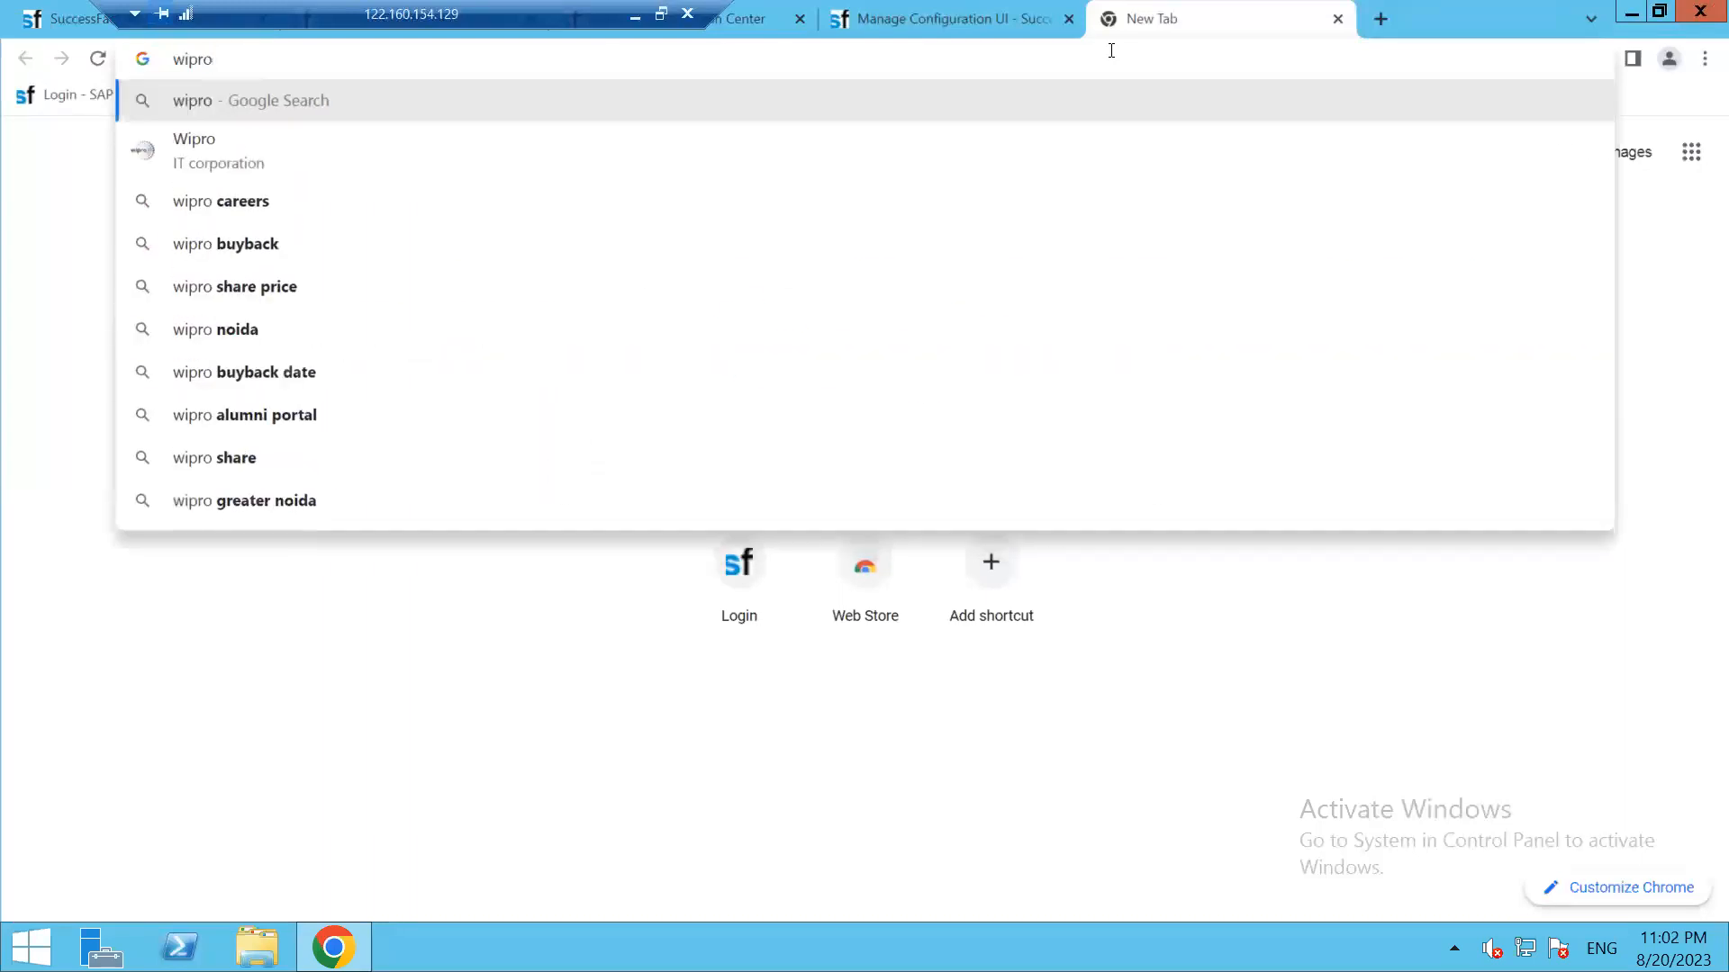
key(Return)
click(1169, 513)
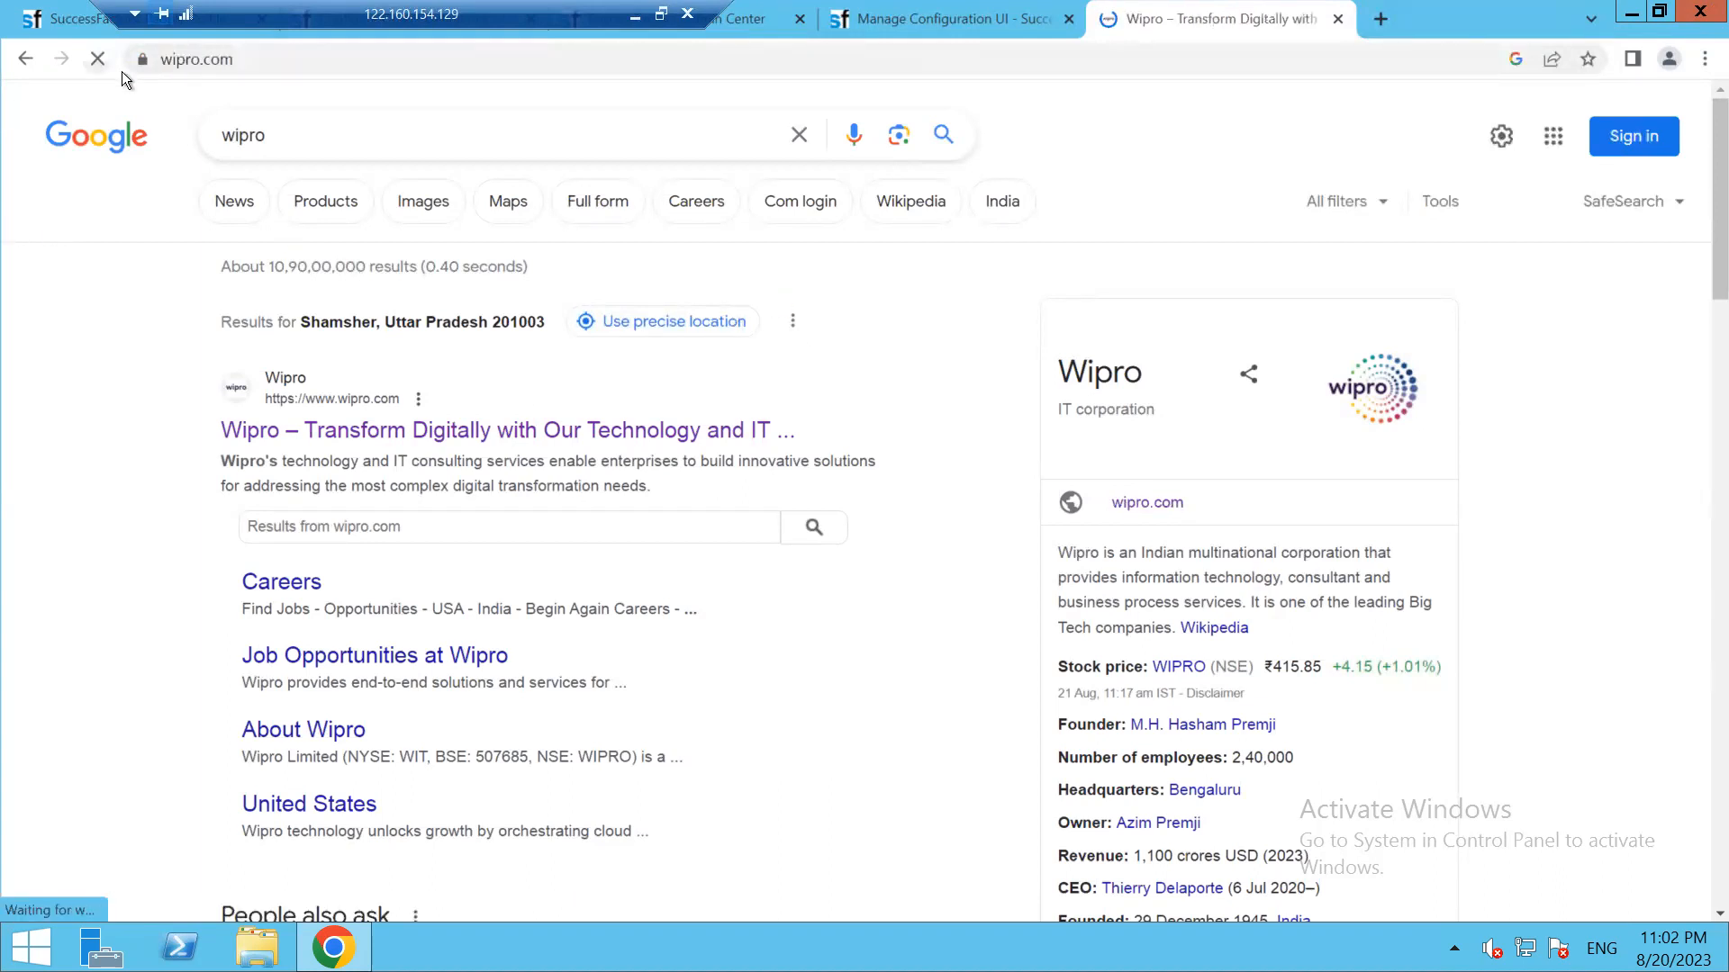
click(171, 60)
key(ctrl+c)
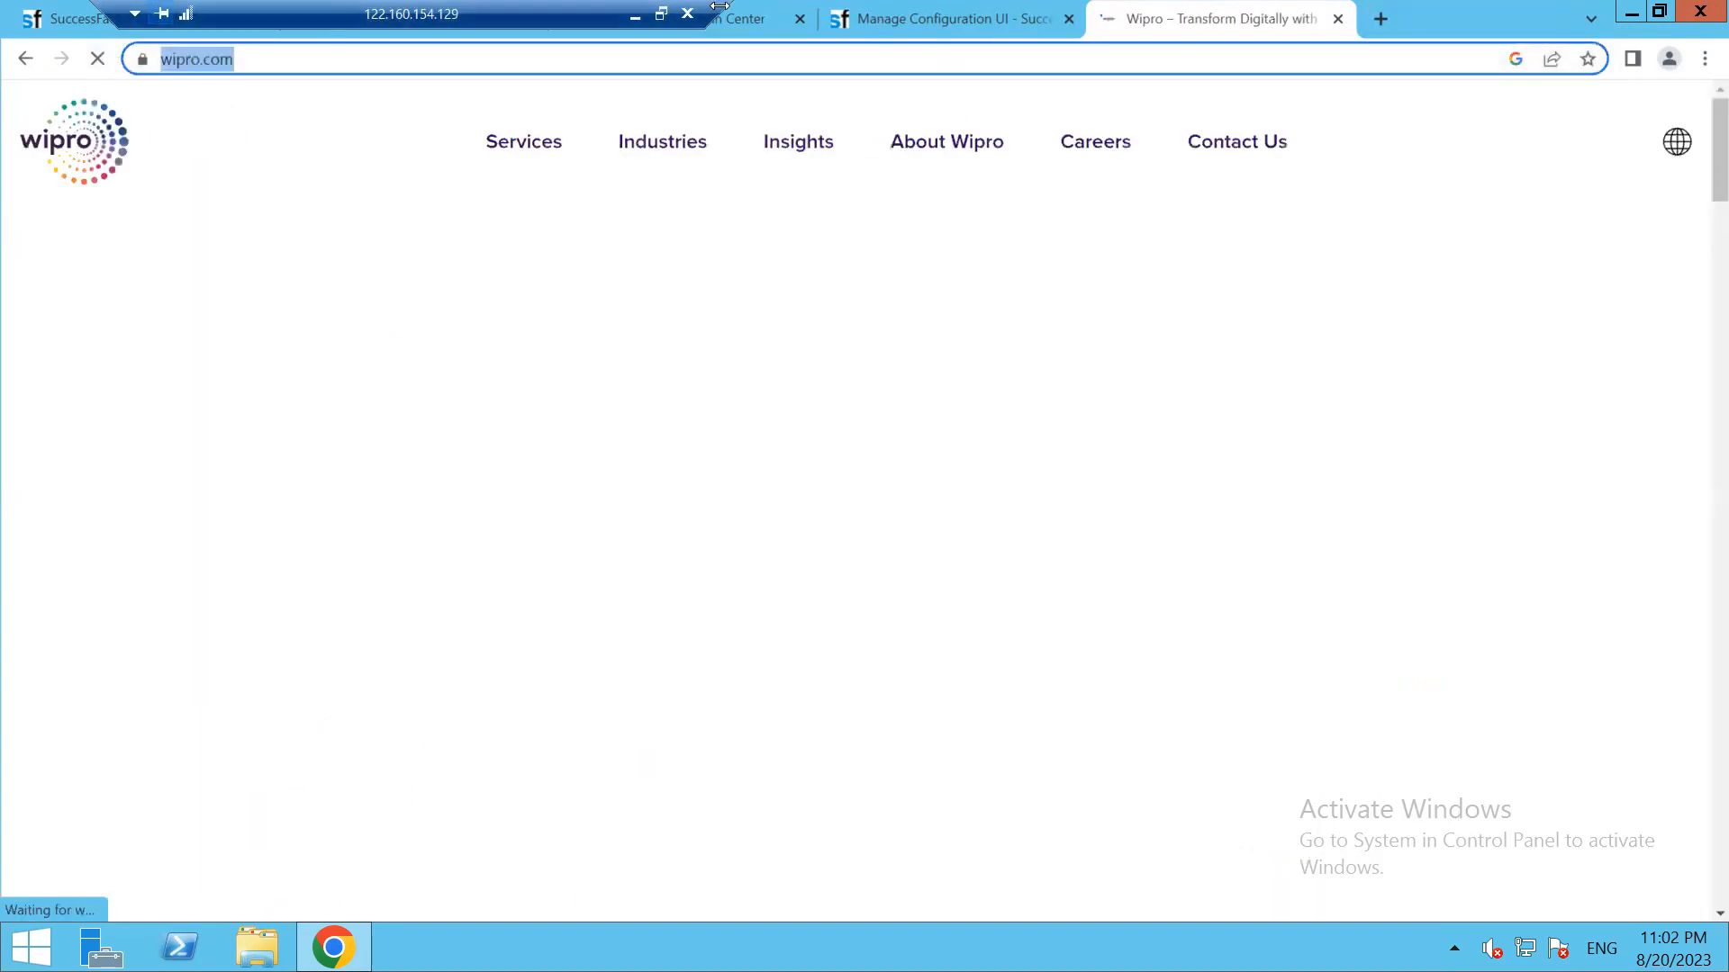
drag(411, 15, 1325, 15)
click(936, 19)
mouse_move(690, 766)
click(770, 761)
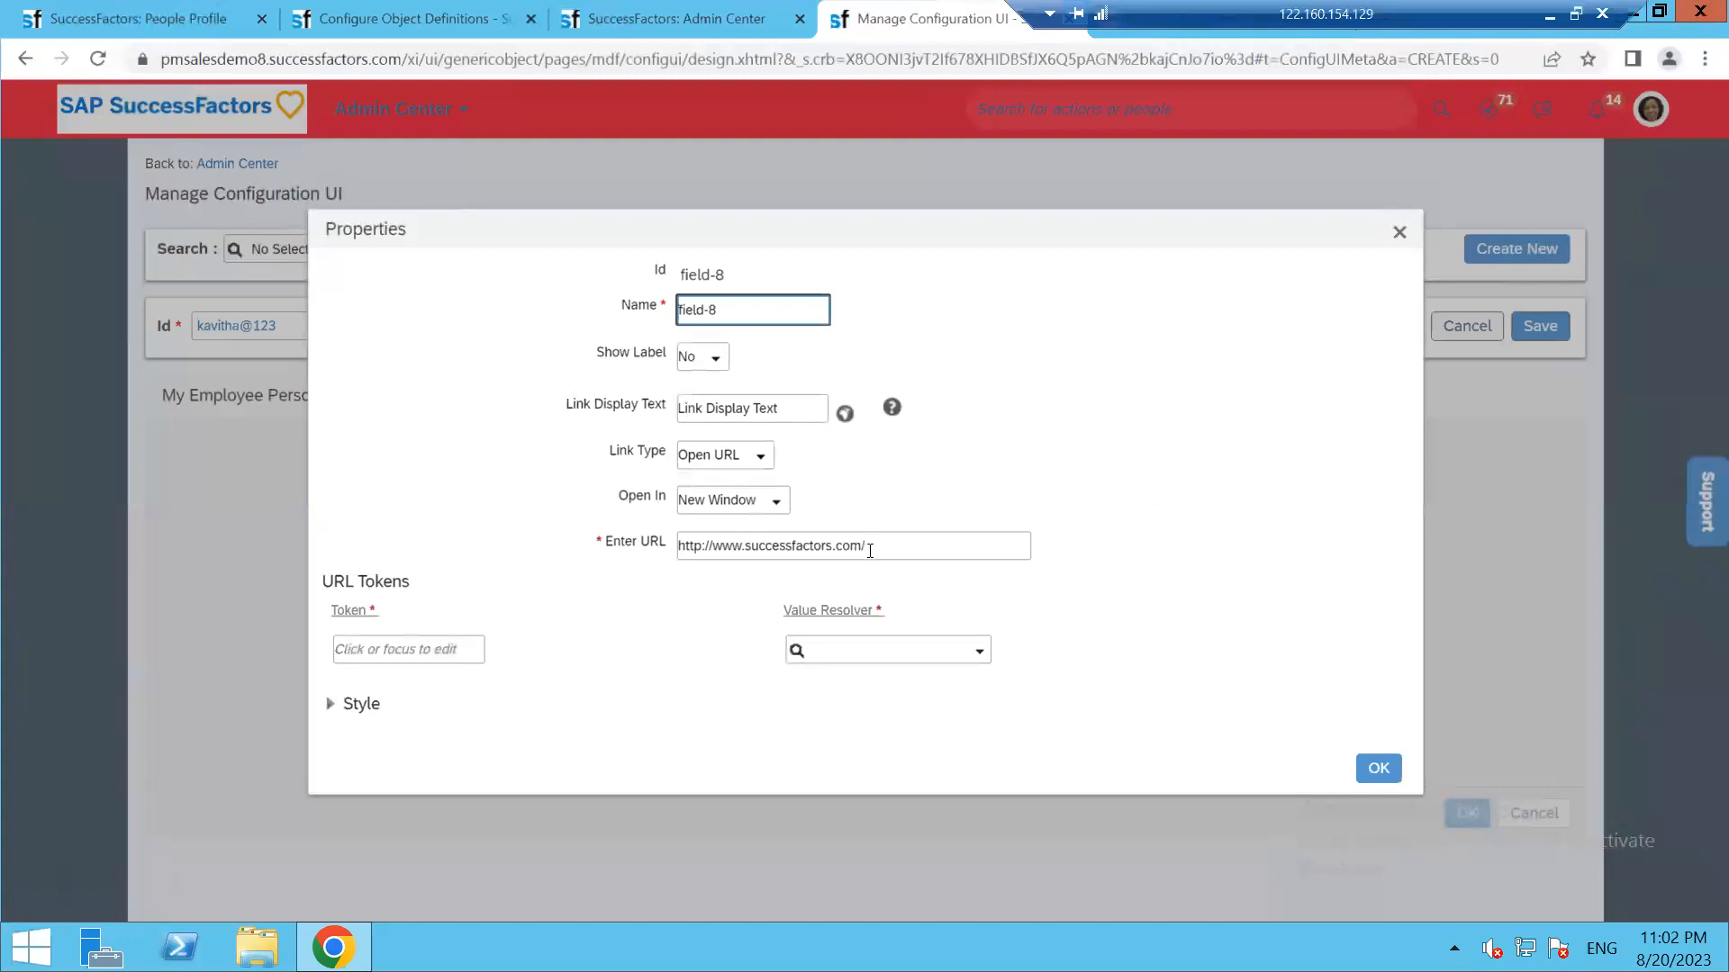
drag(869, 551, 628, 549)
key(ctrl+v)
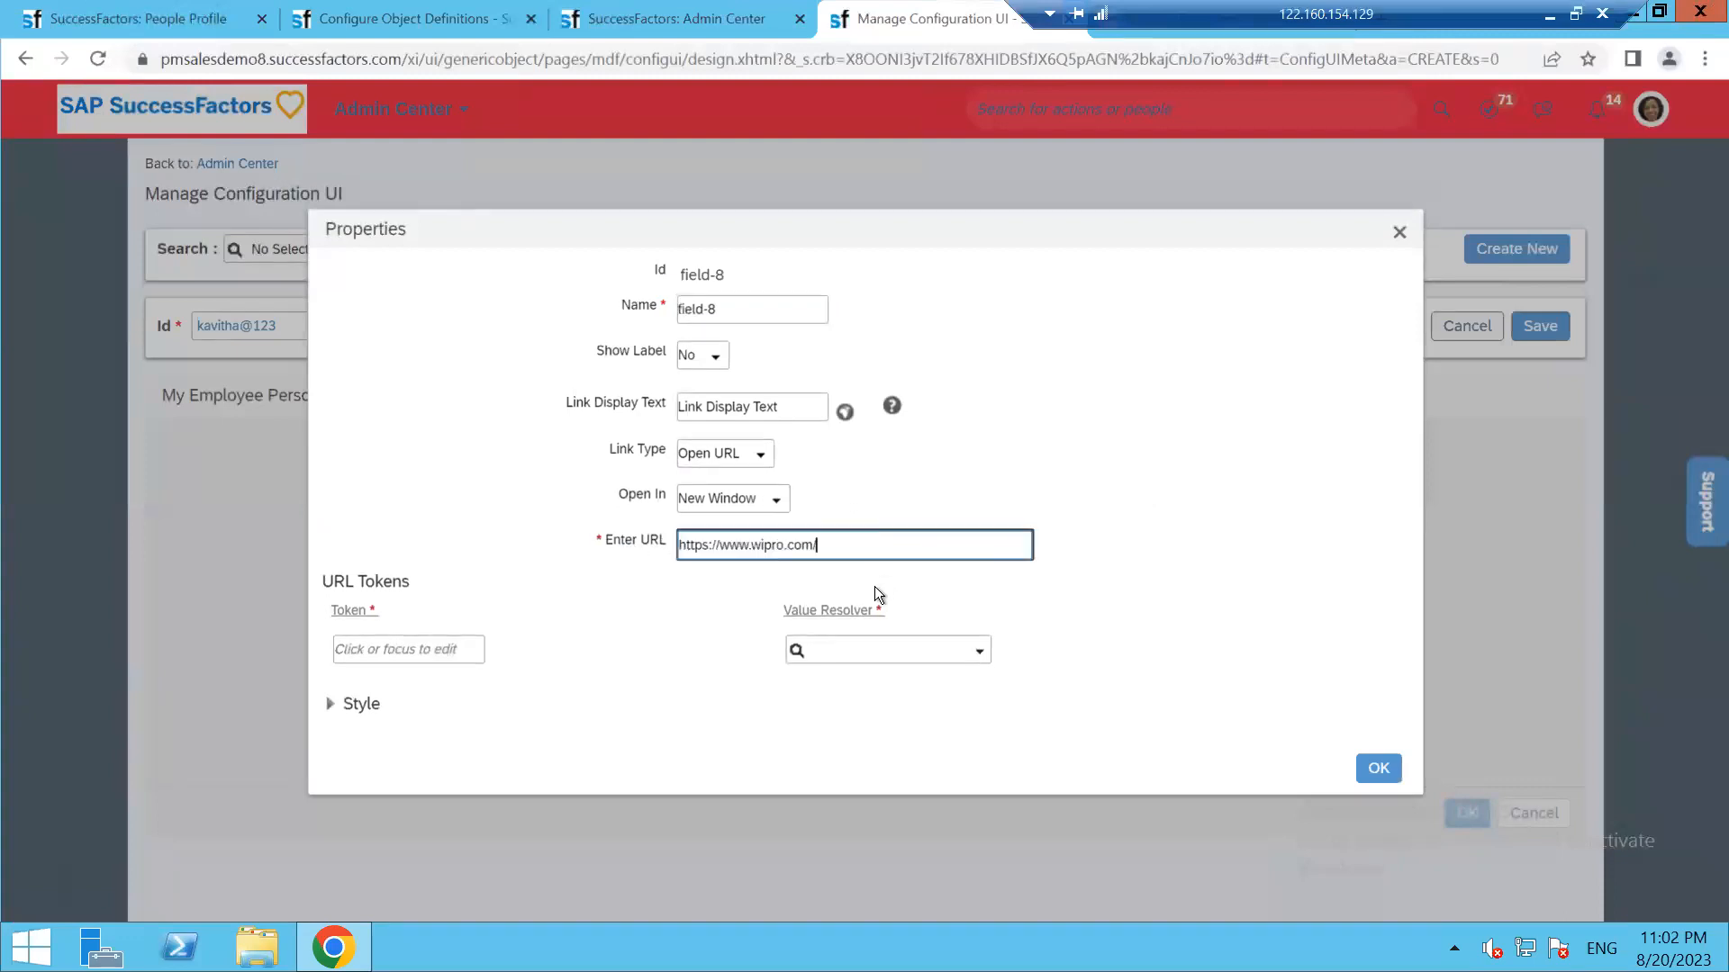
drag(726, 309, 669, 320)
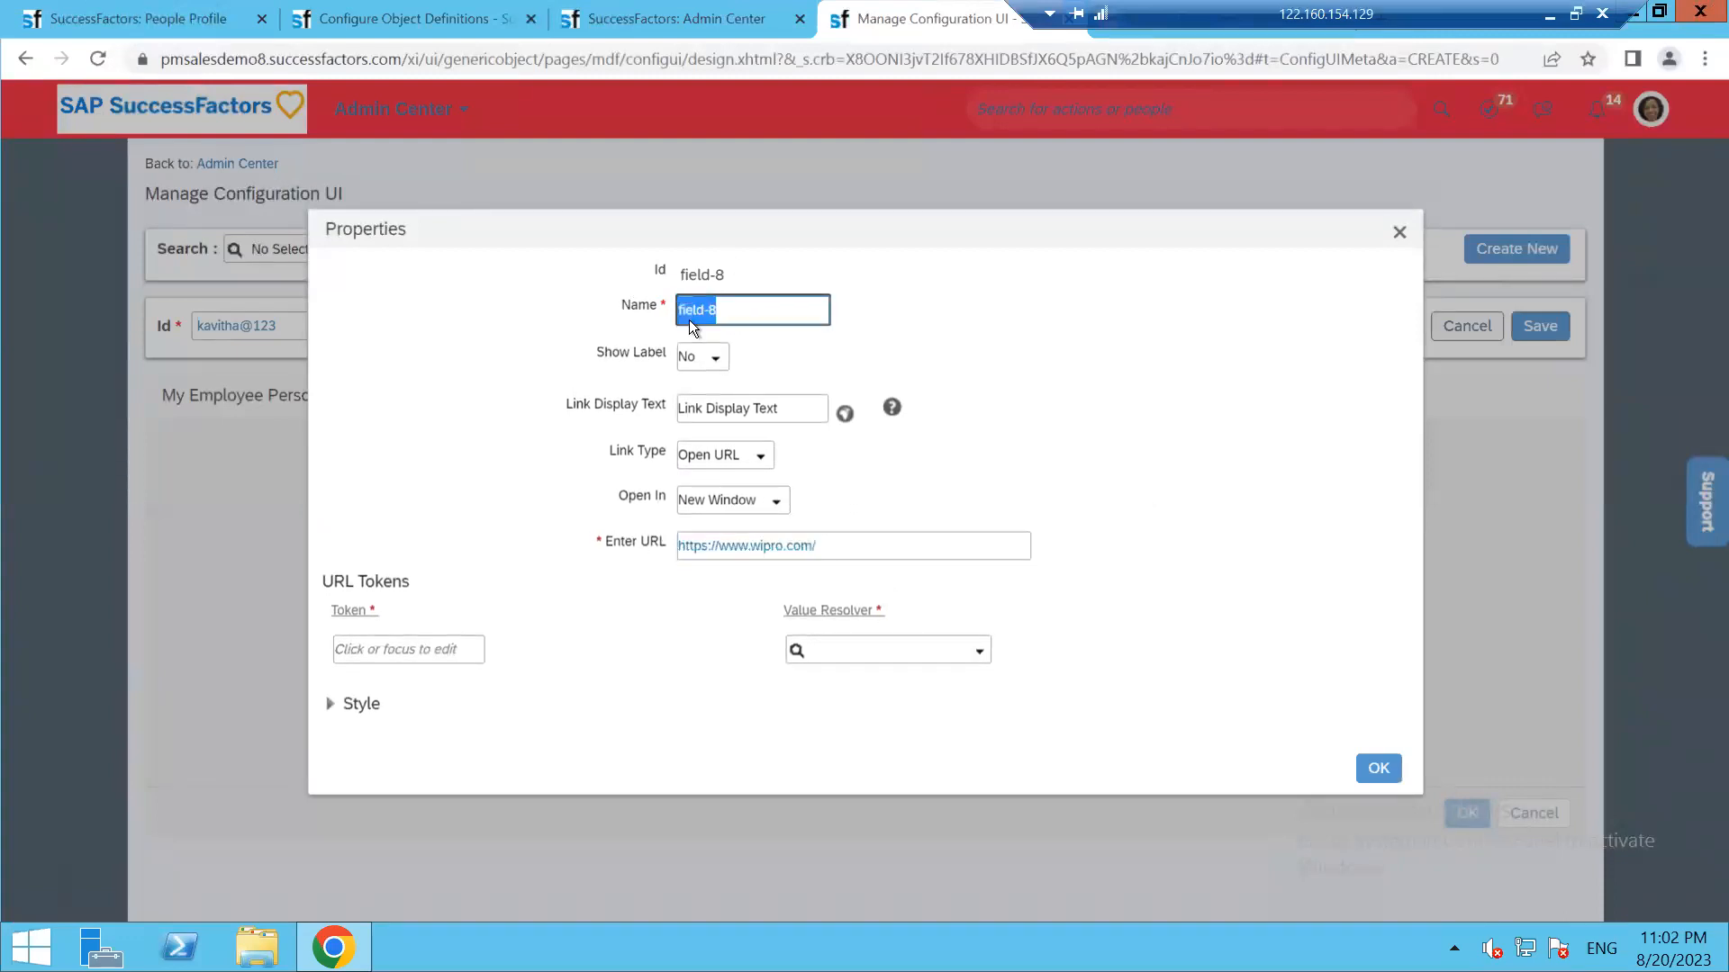
text(linkdisplaytab)
Confirm the link properties and reorder the layout so parentsdetails sits right below insurance
click(1366, 761)
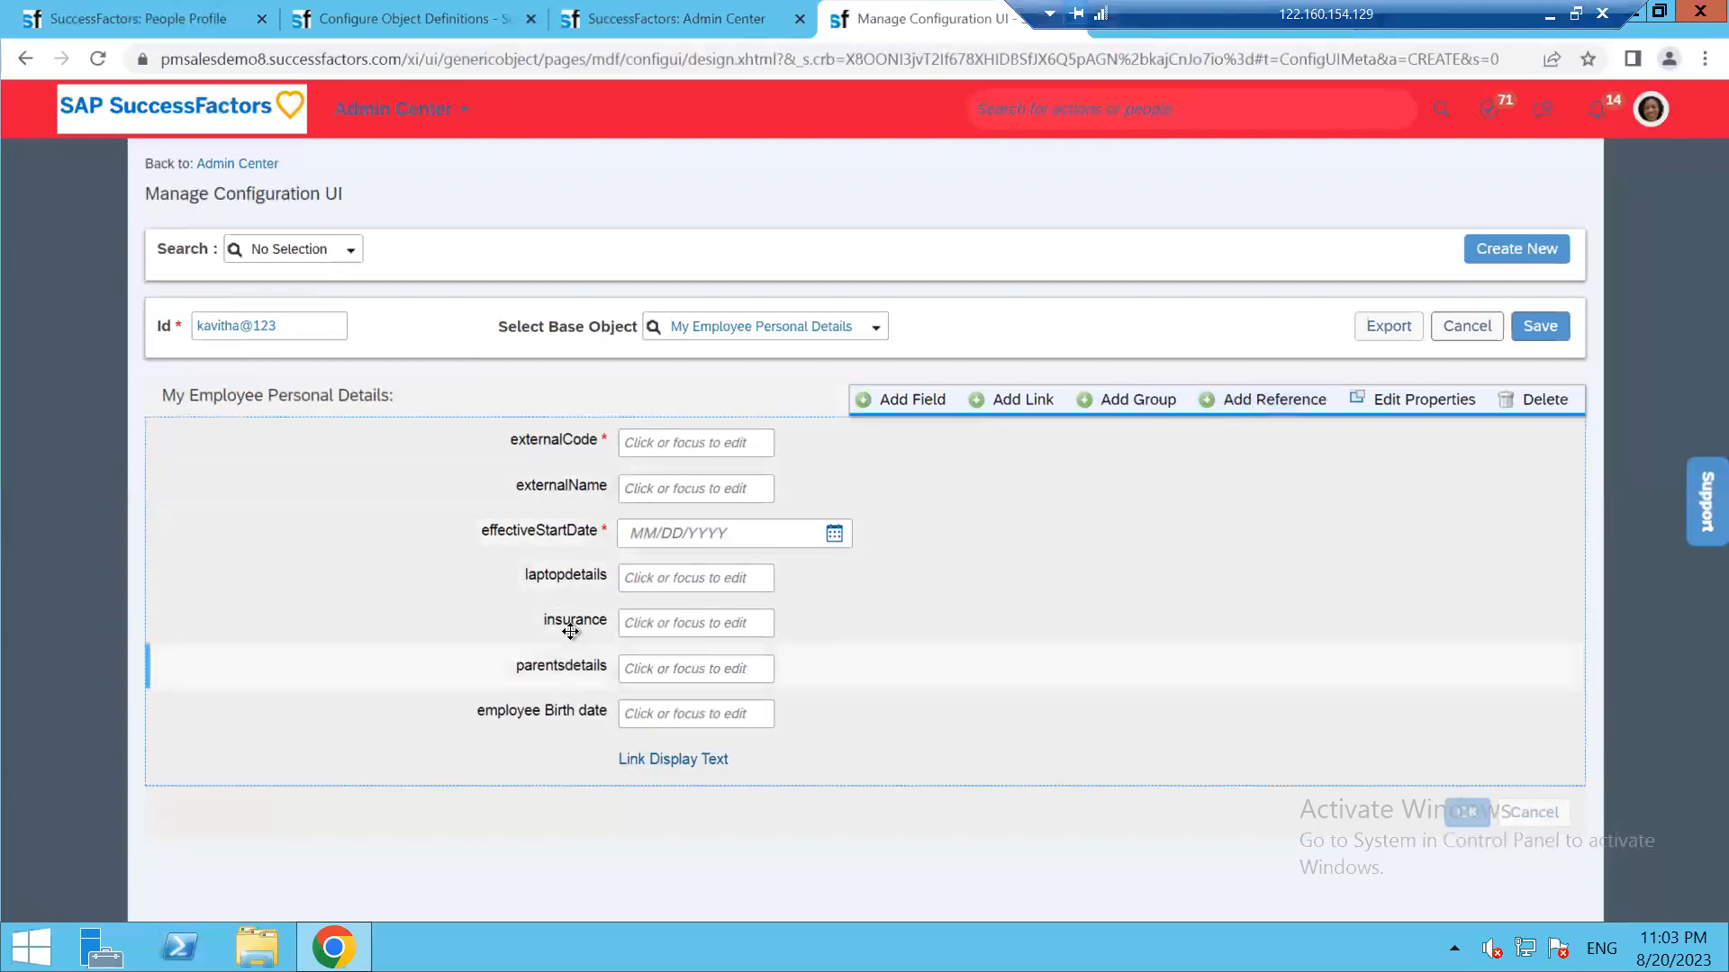
drag(570, 613, 576, 568)
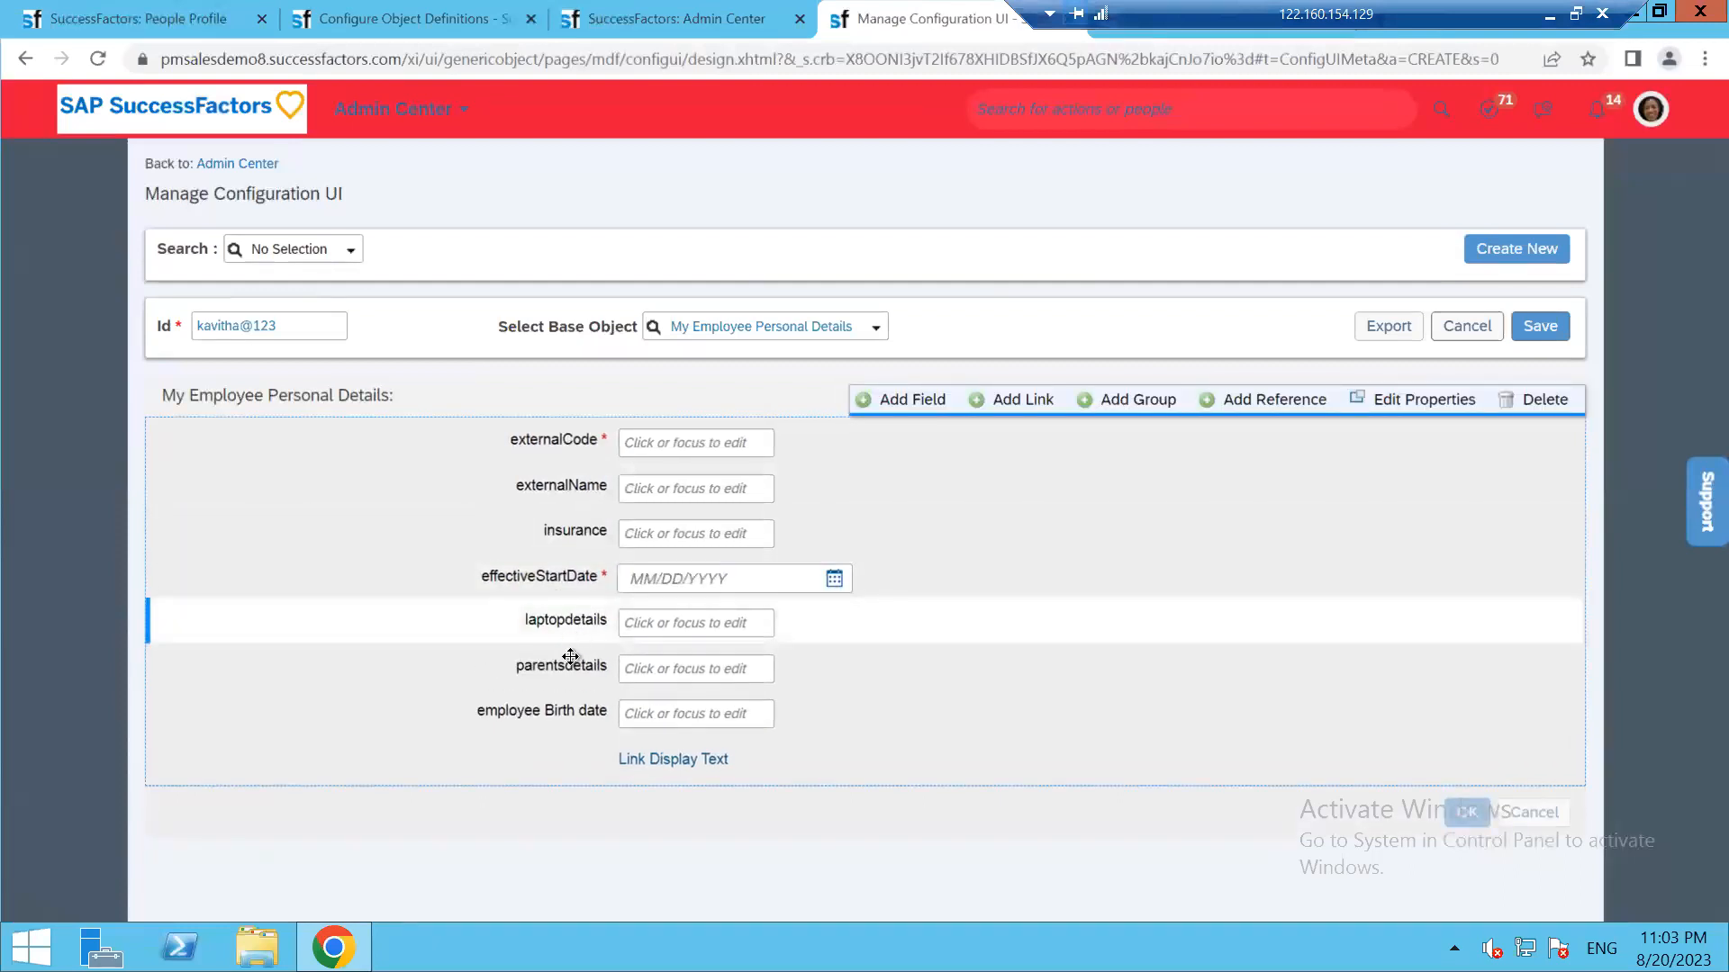
drag(572, 664, 753, 606)
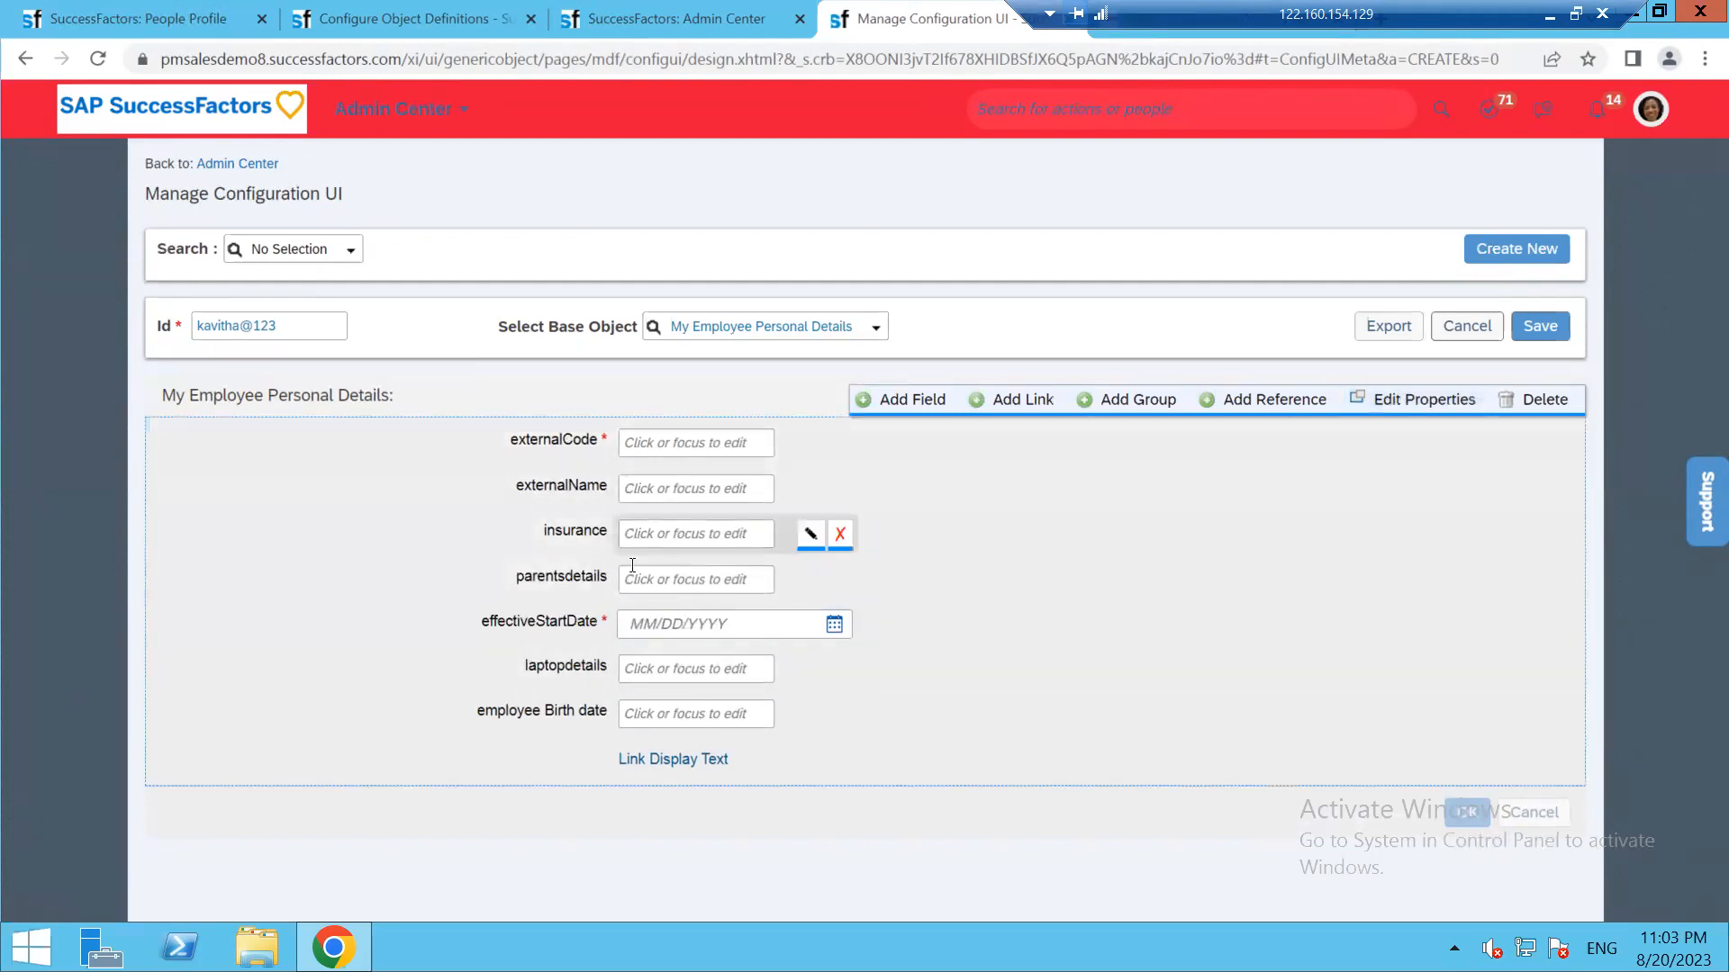
click(1361, 399)
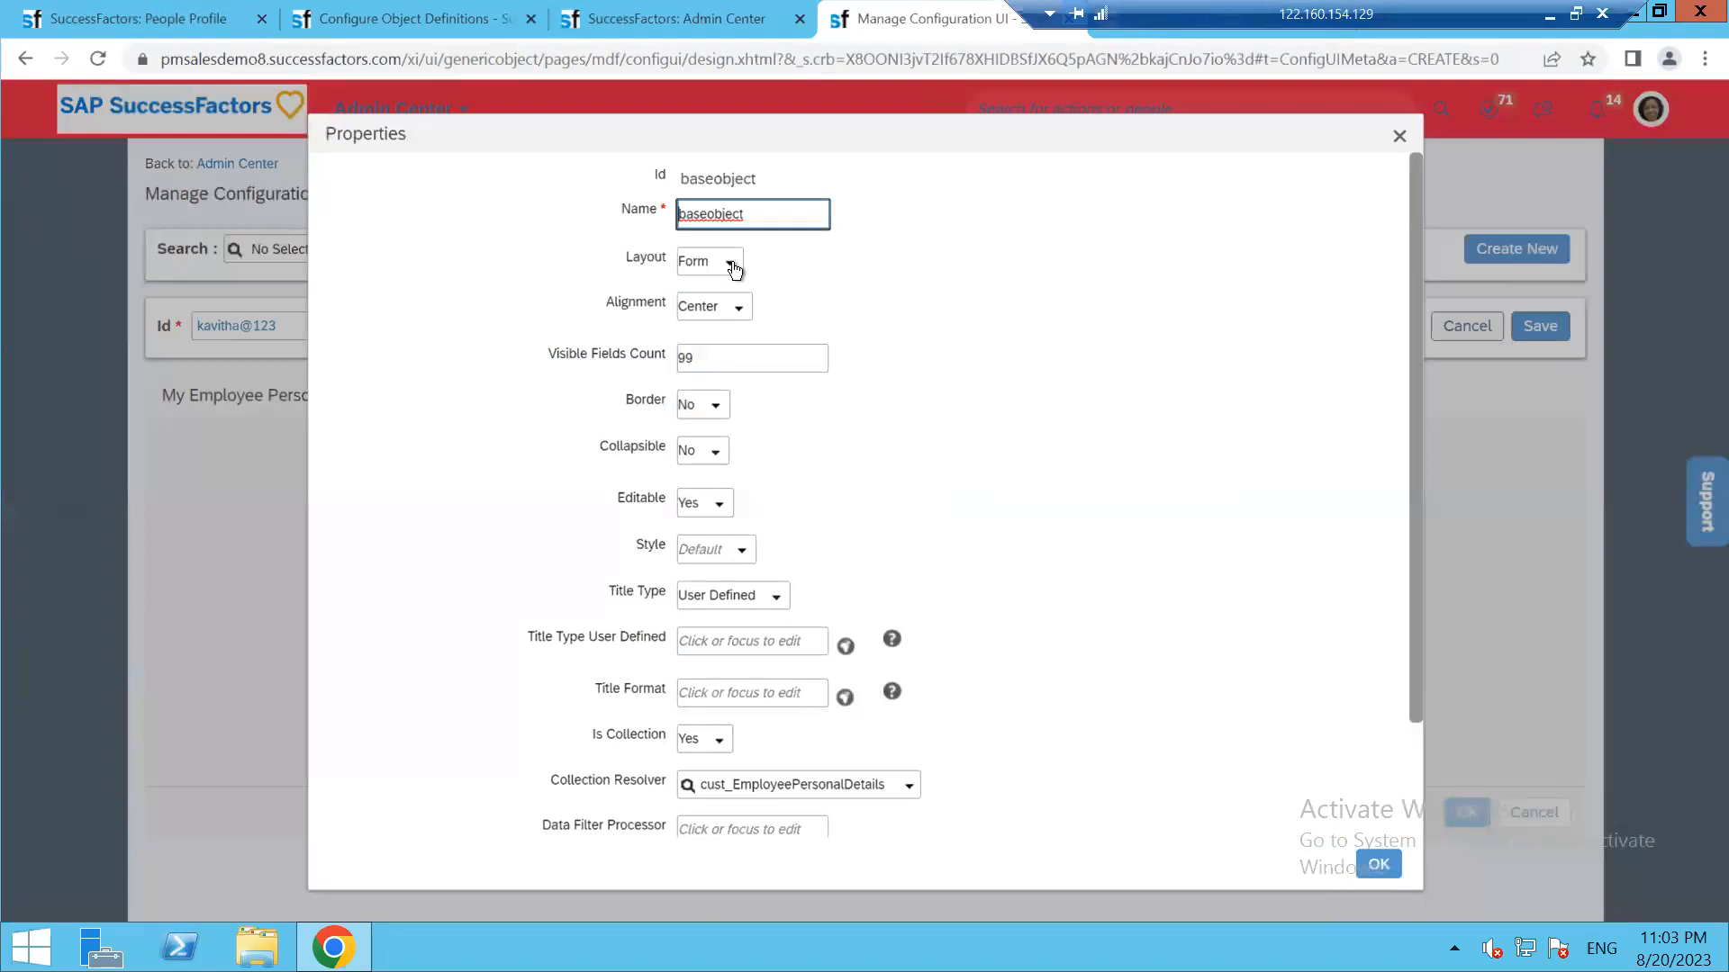
click(730, 261)
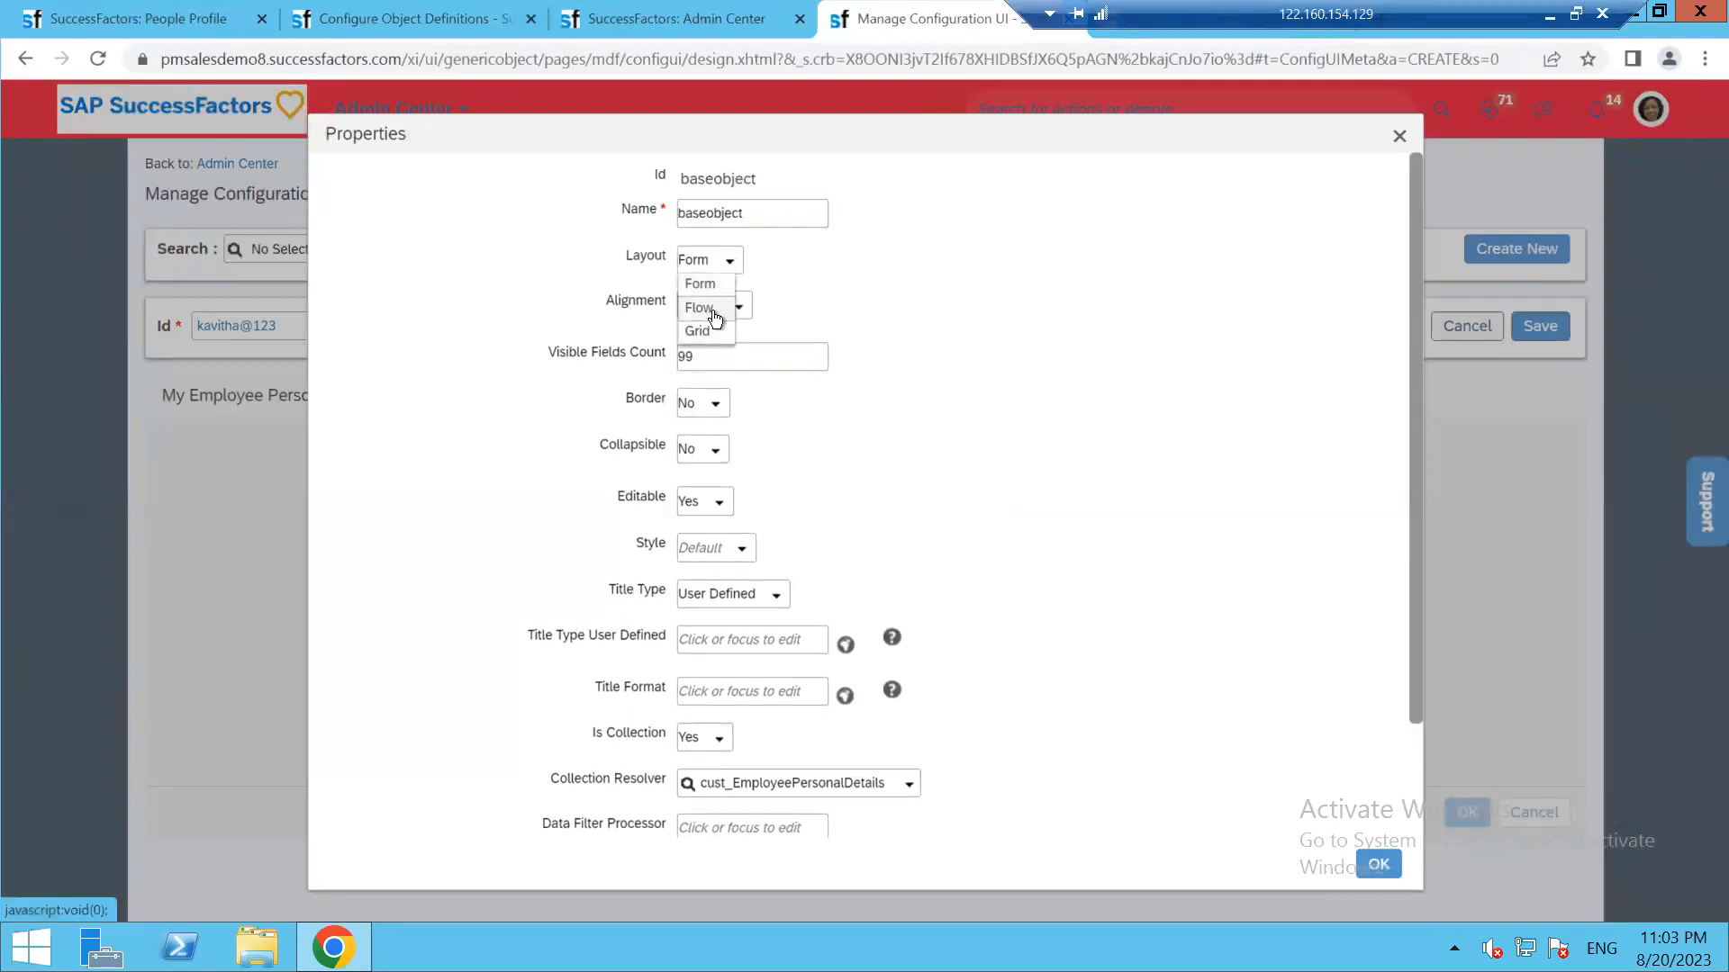
click(710, 309)
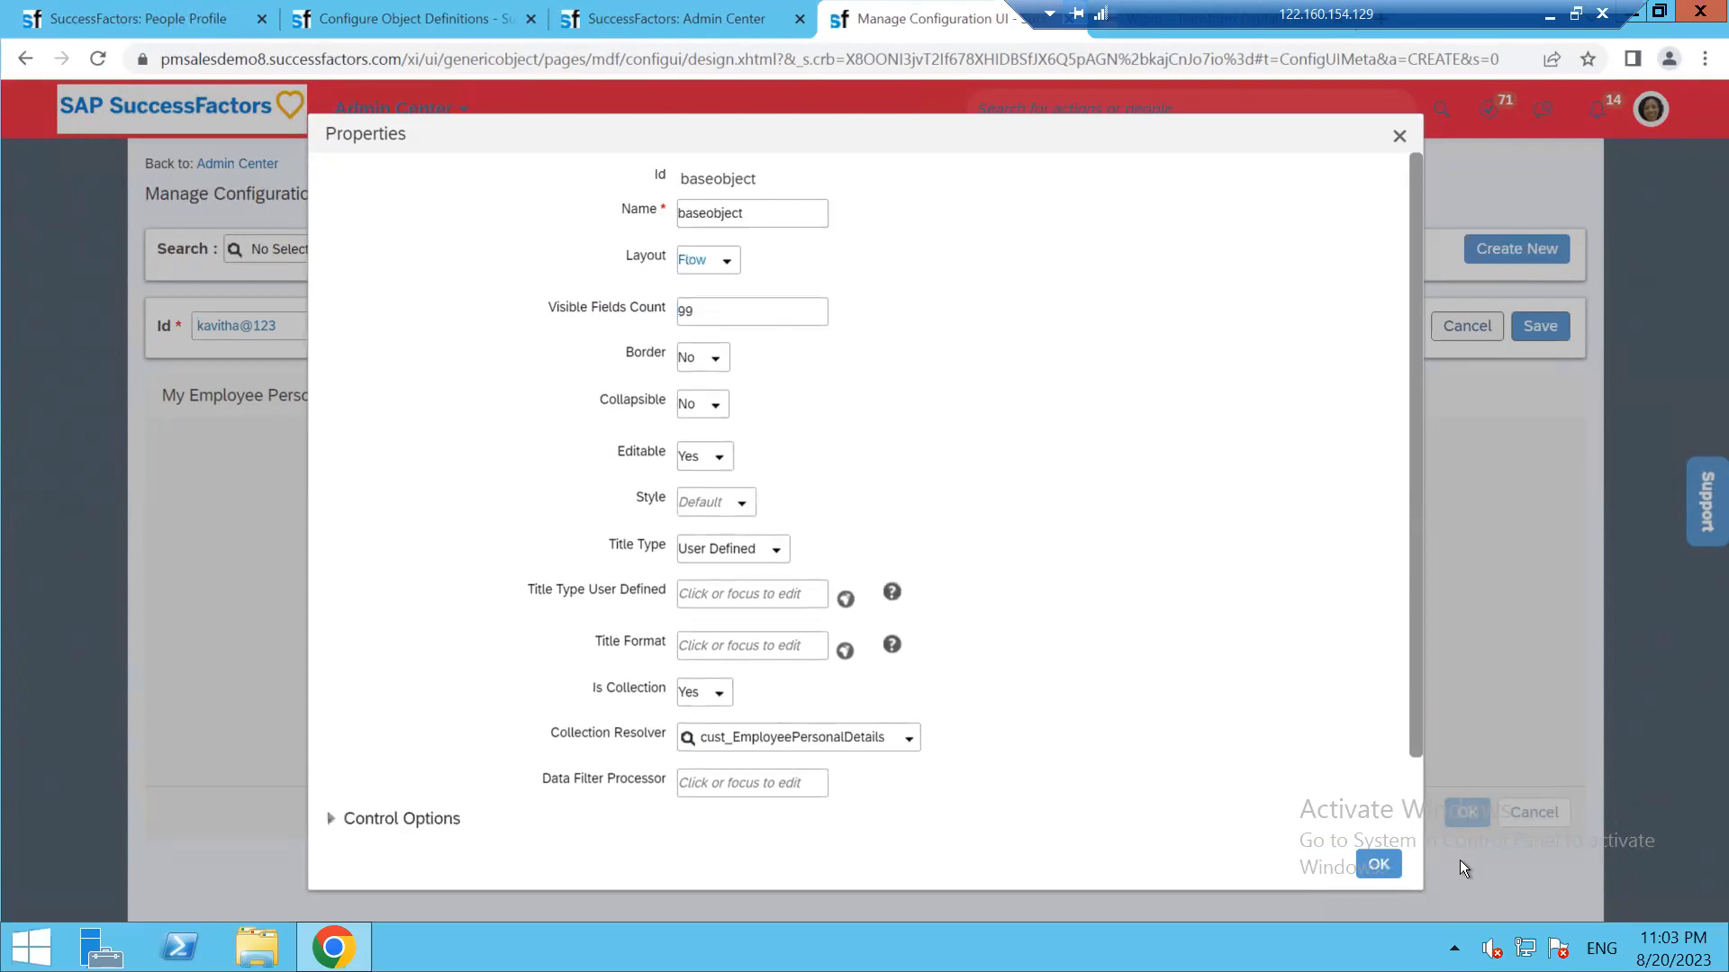
click(1380, 862)
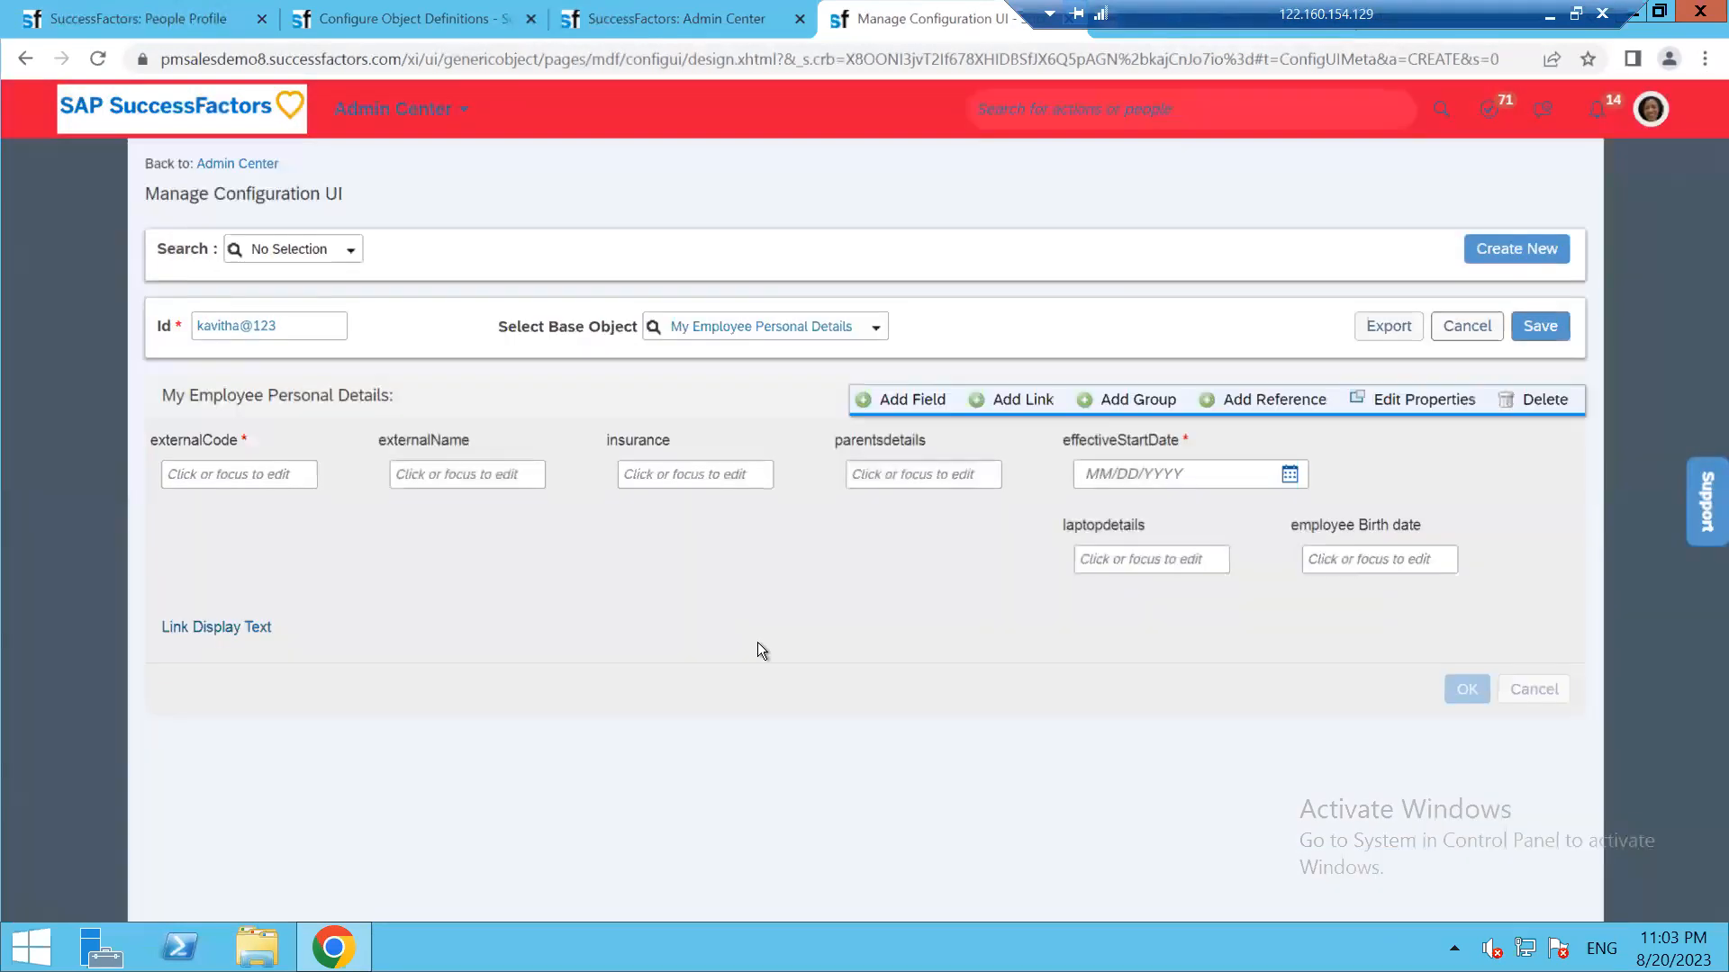
click(1420, 399)
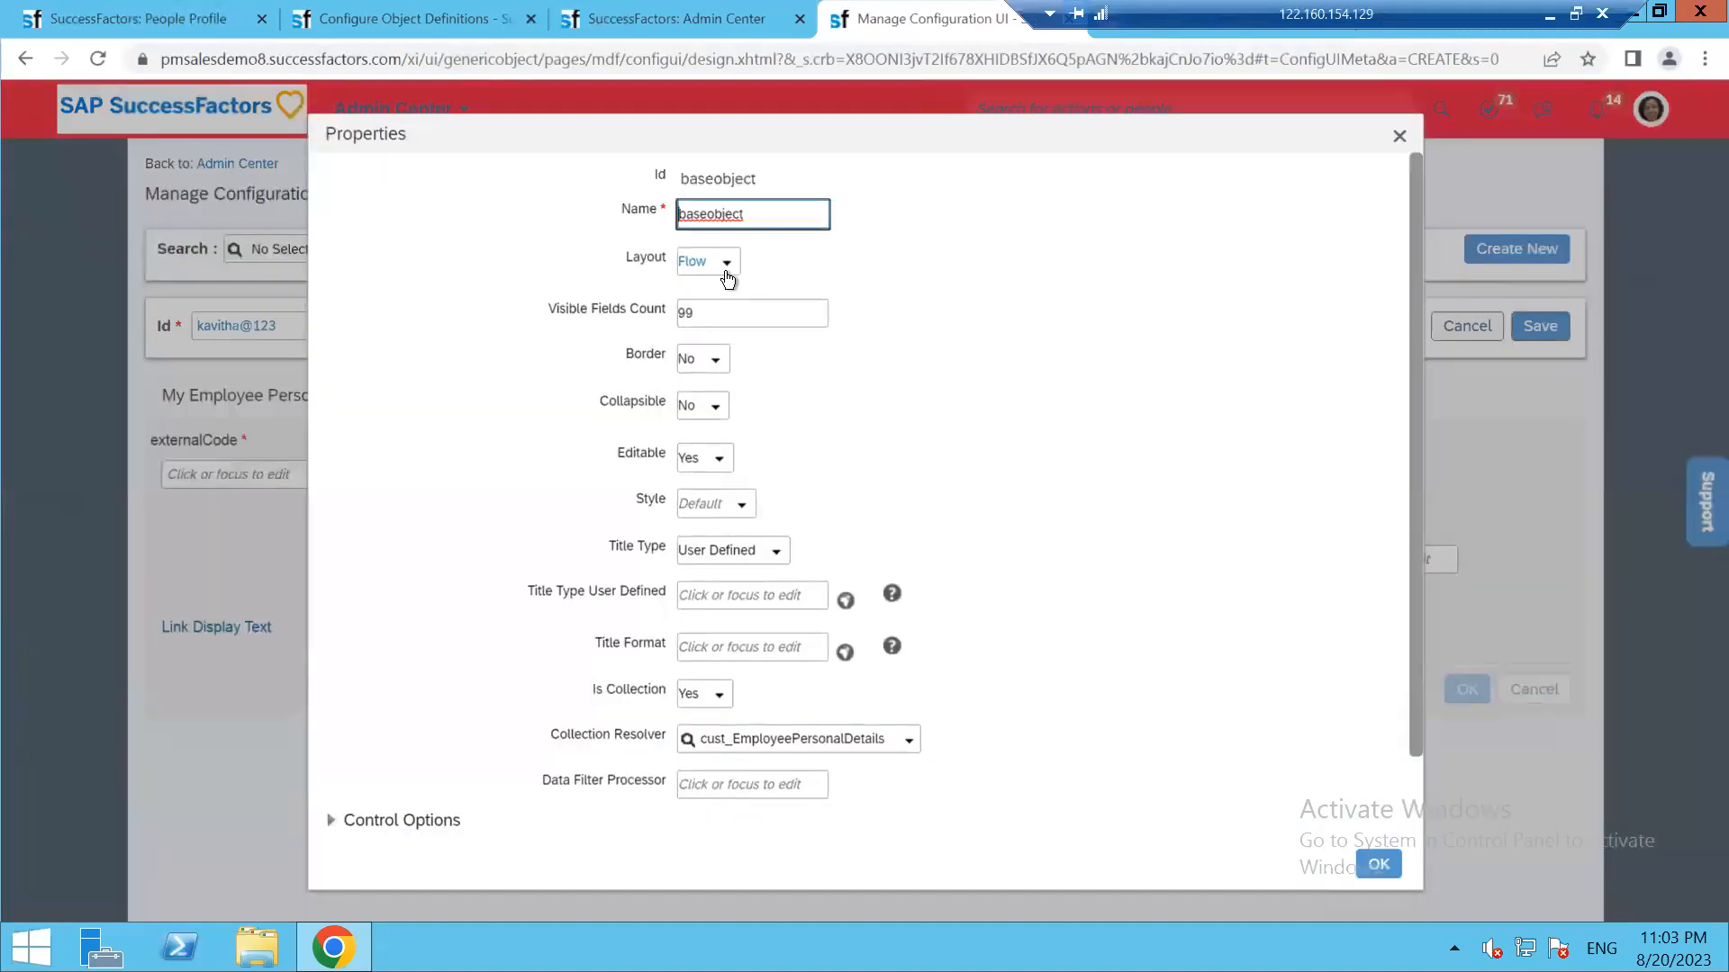
click(727, 270)
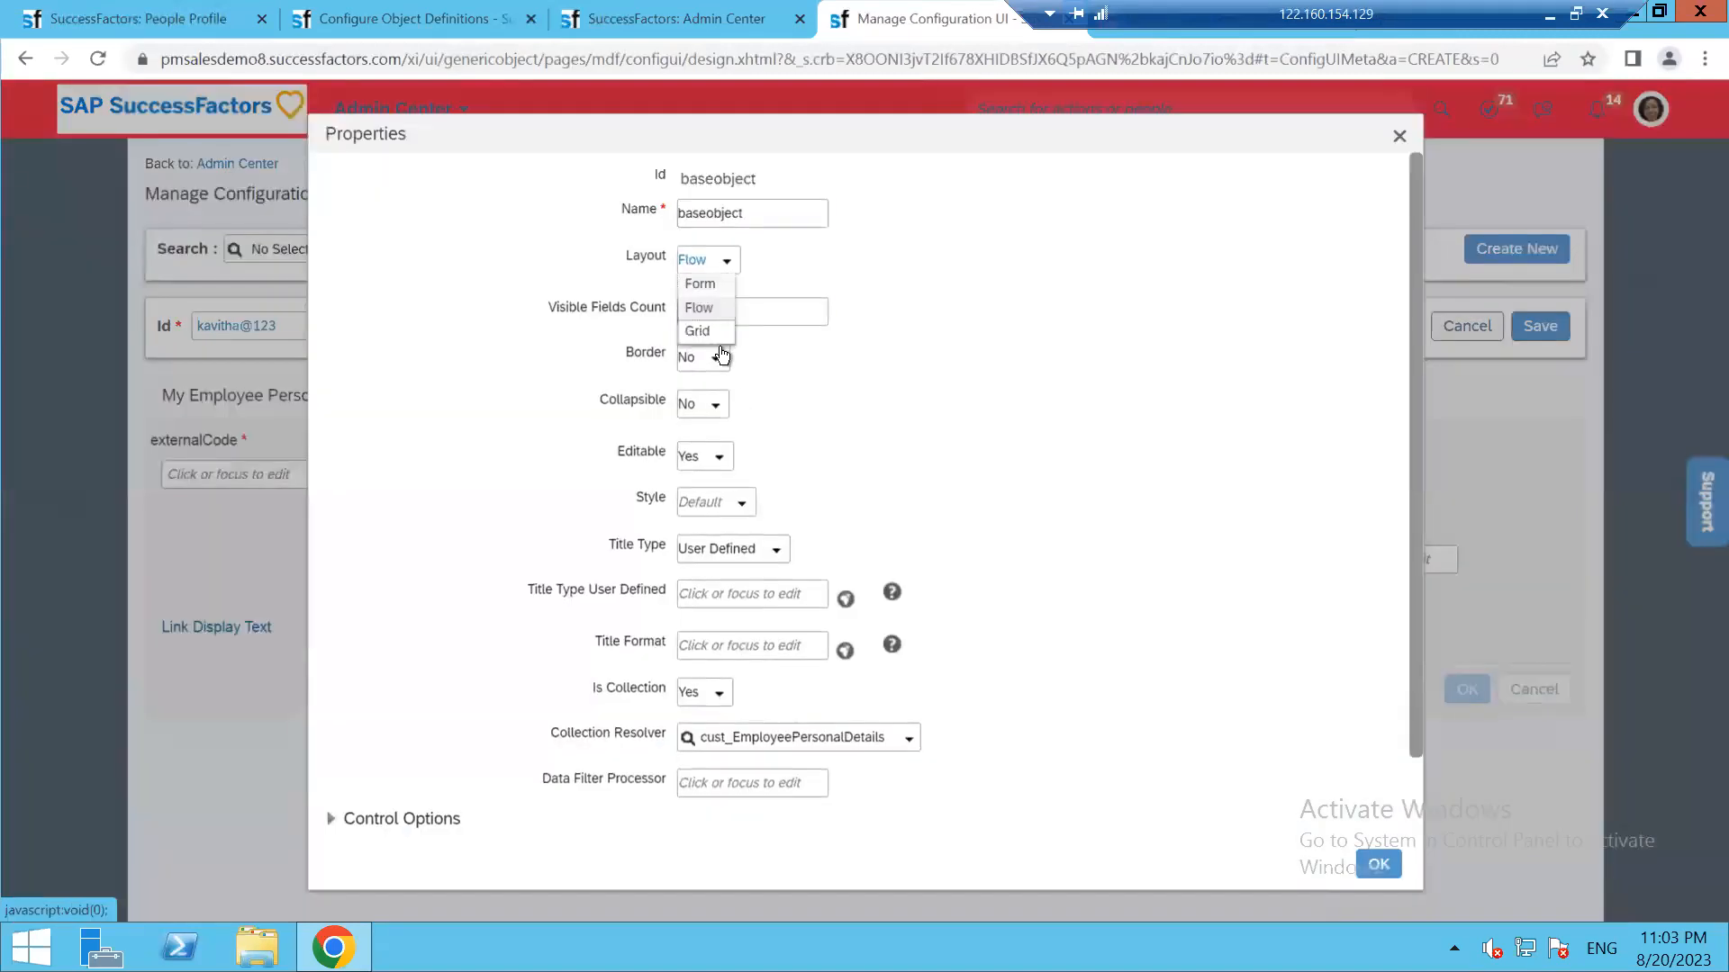
click(713, 331)
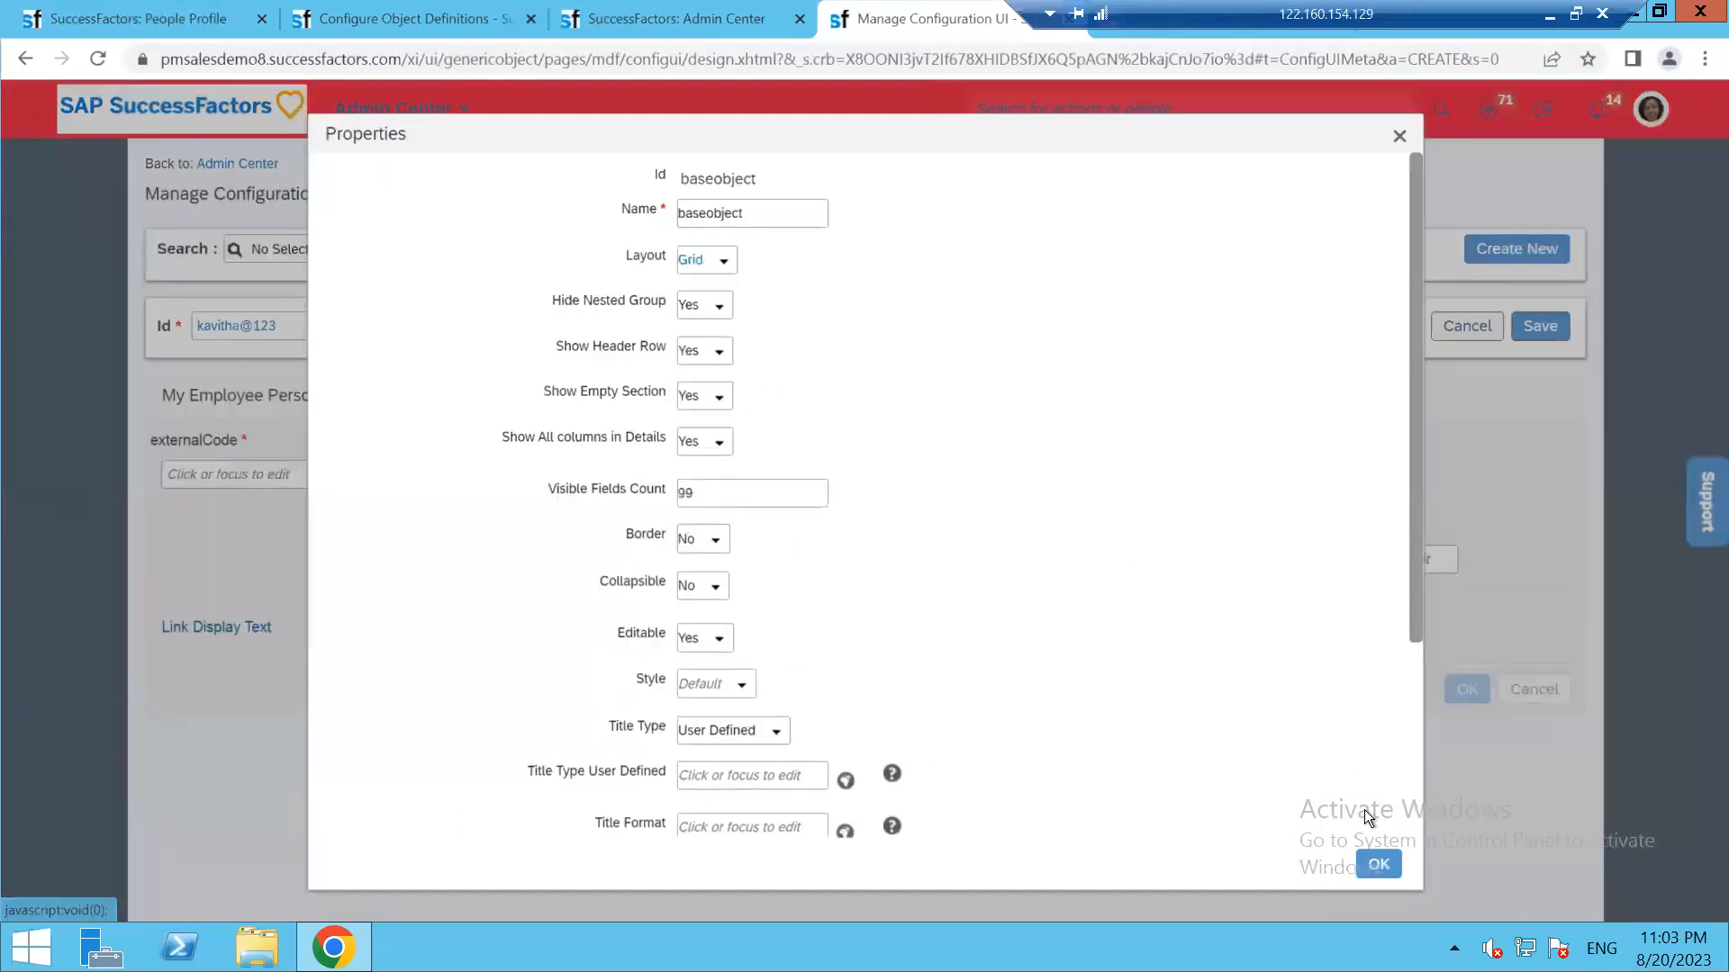
click(1376, 864)
mouse_move(1271, 434)
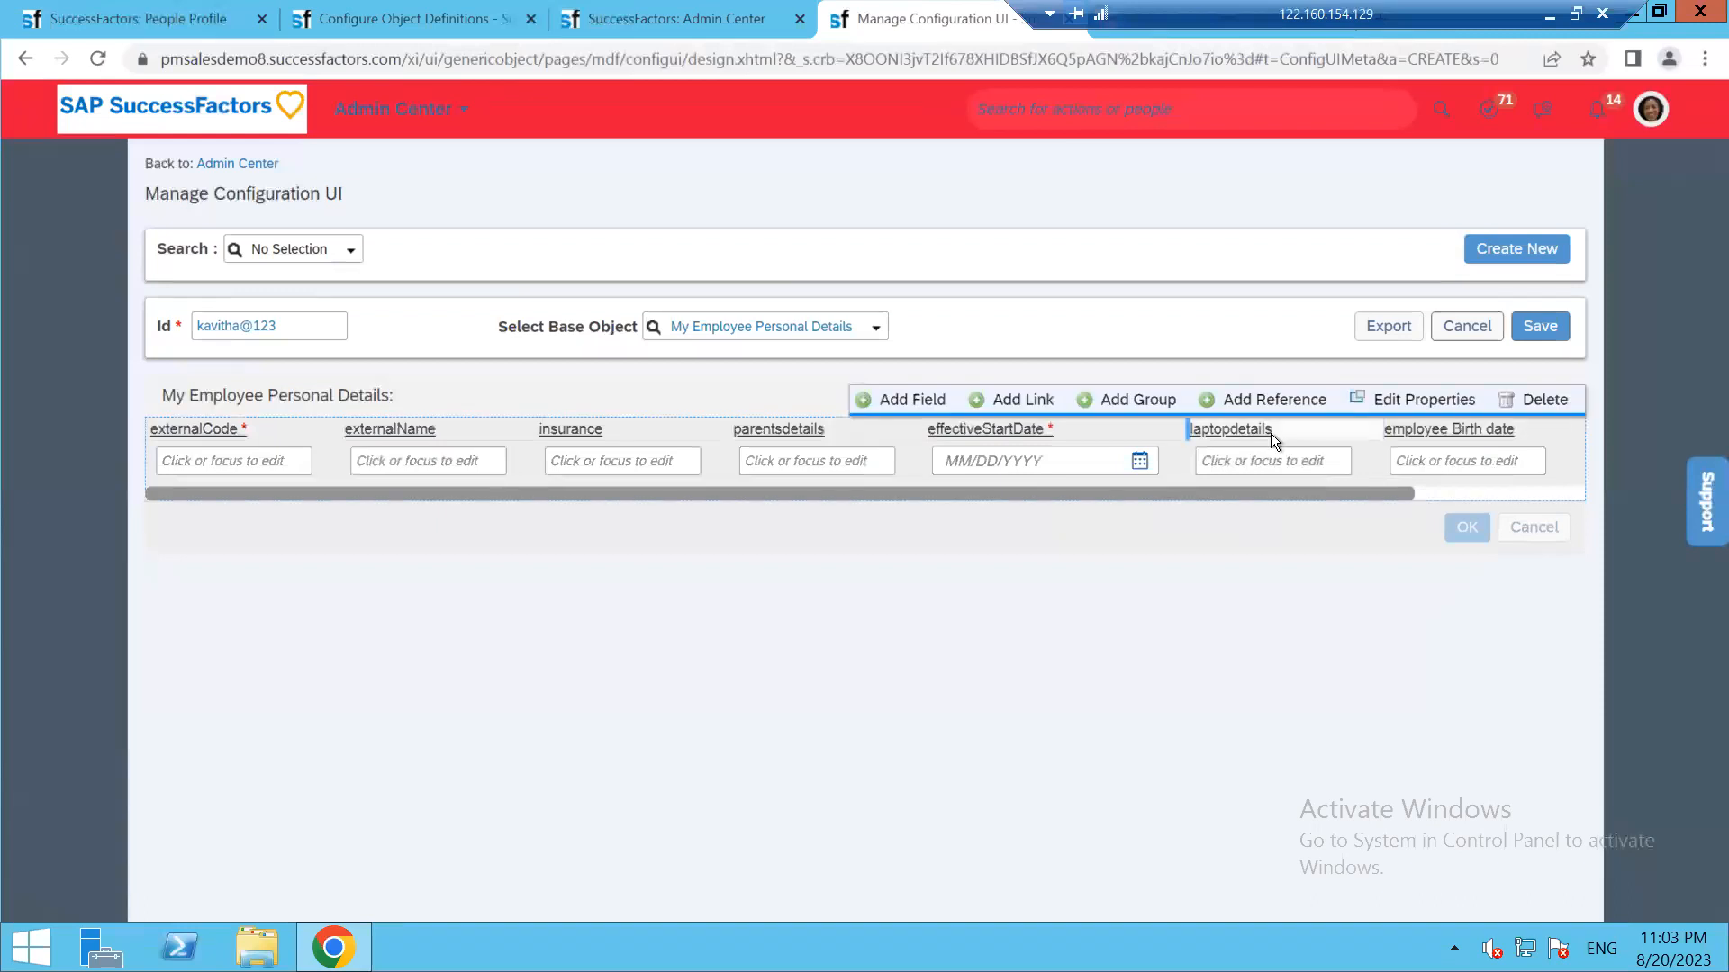
click(1388, 405)
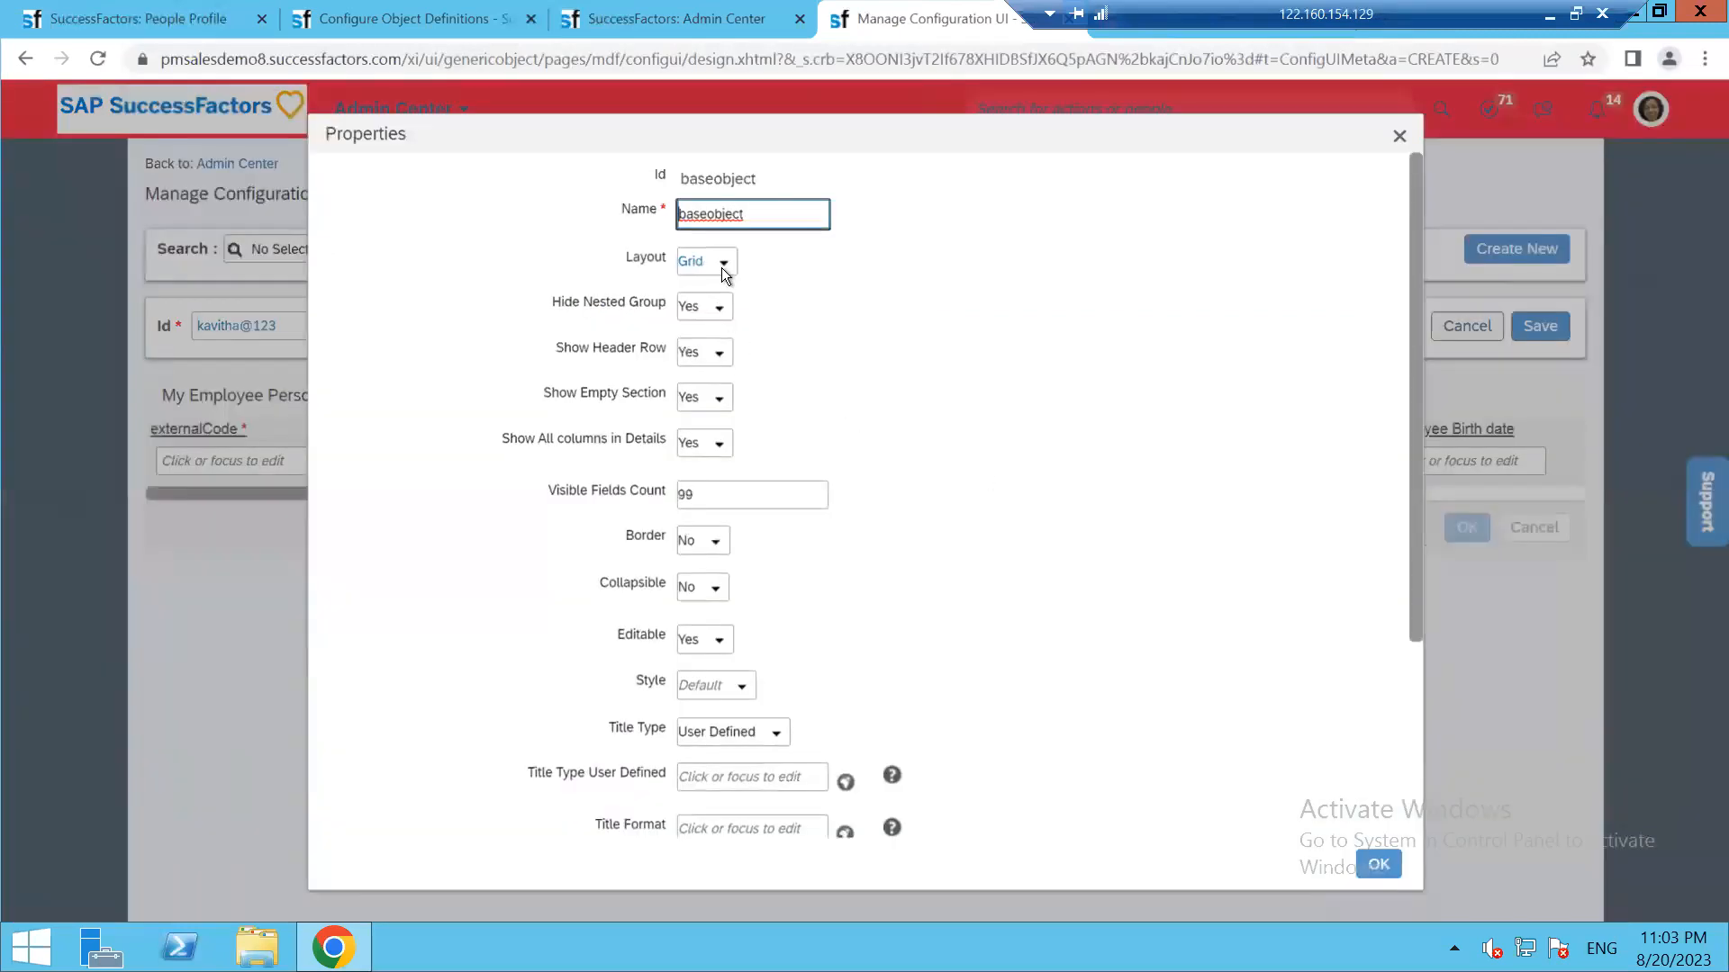
click(723, 266)
click(722, 289)
click(1379, 855)
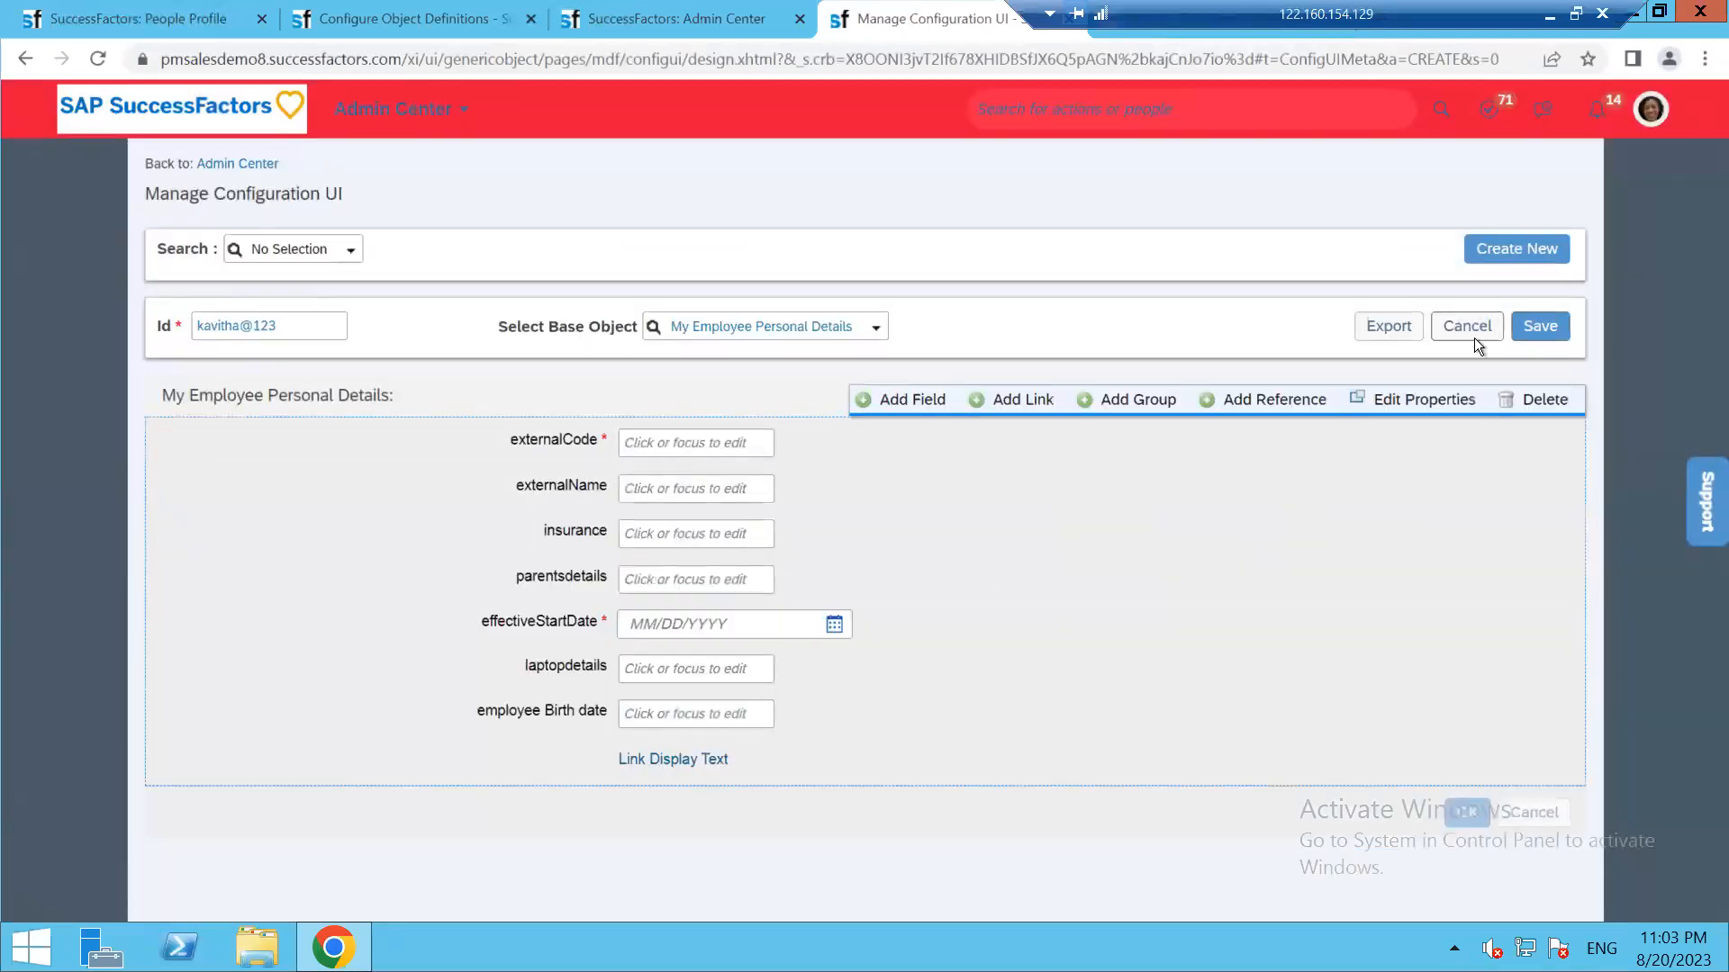
click(1542, 326)
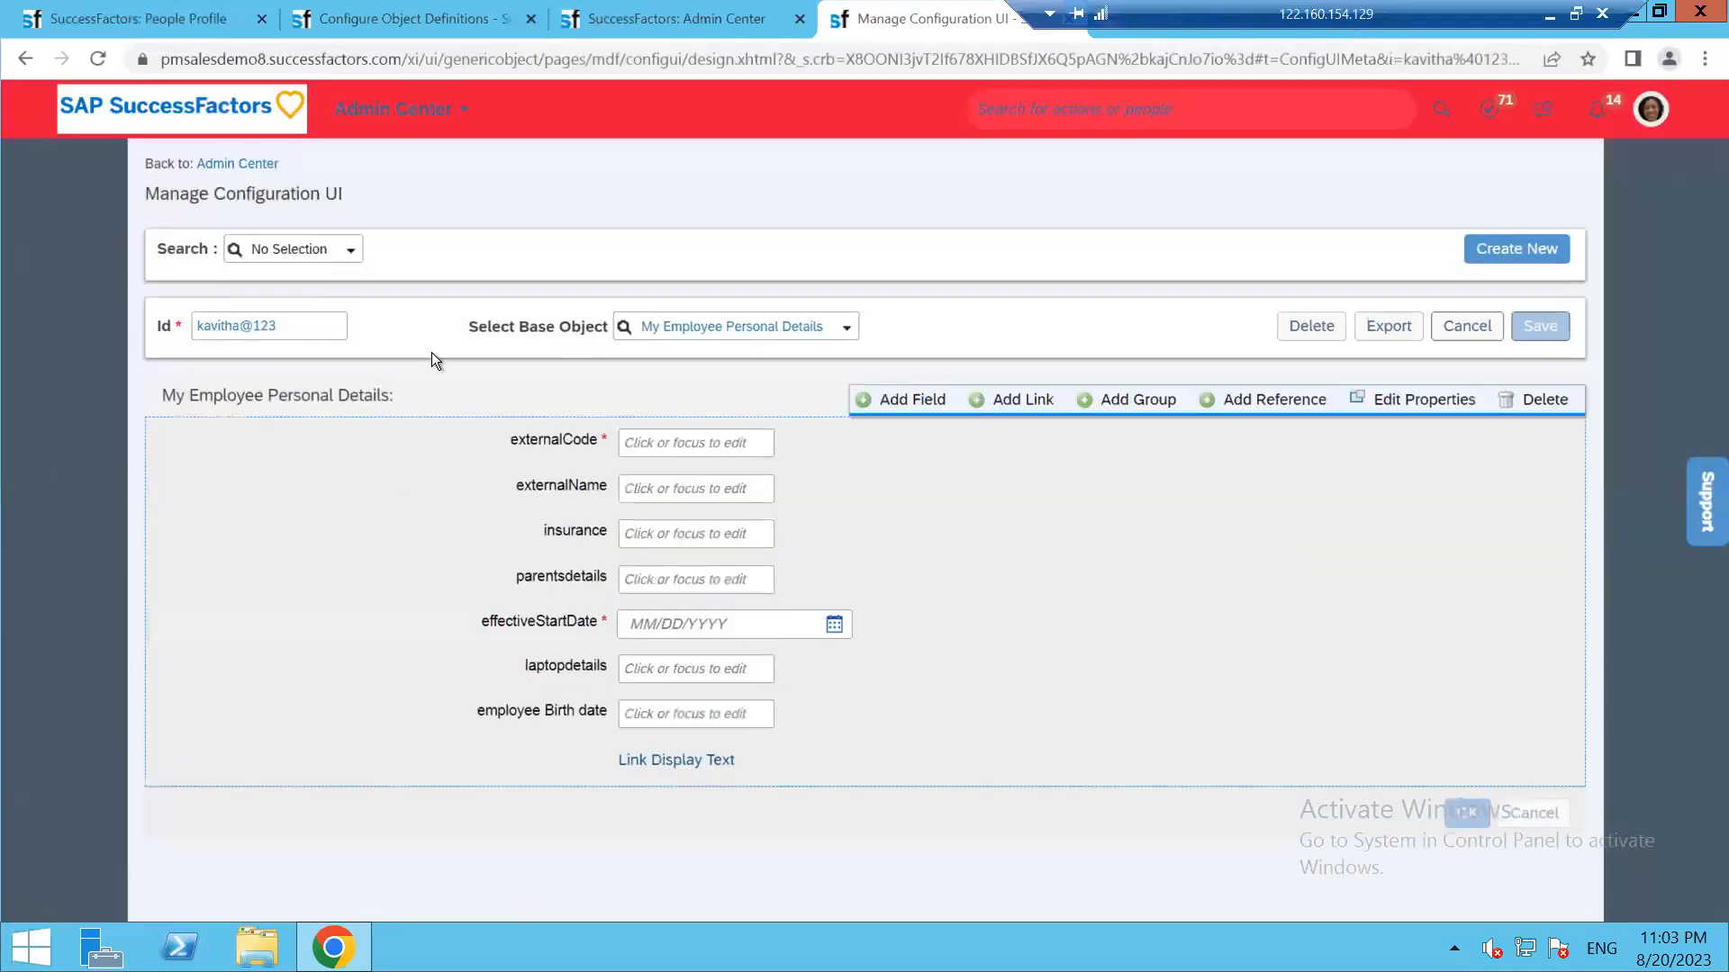
click(99, 57)
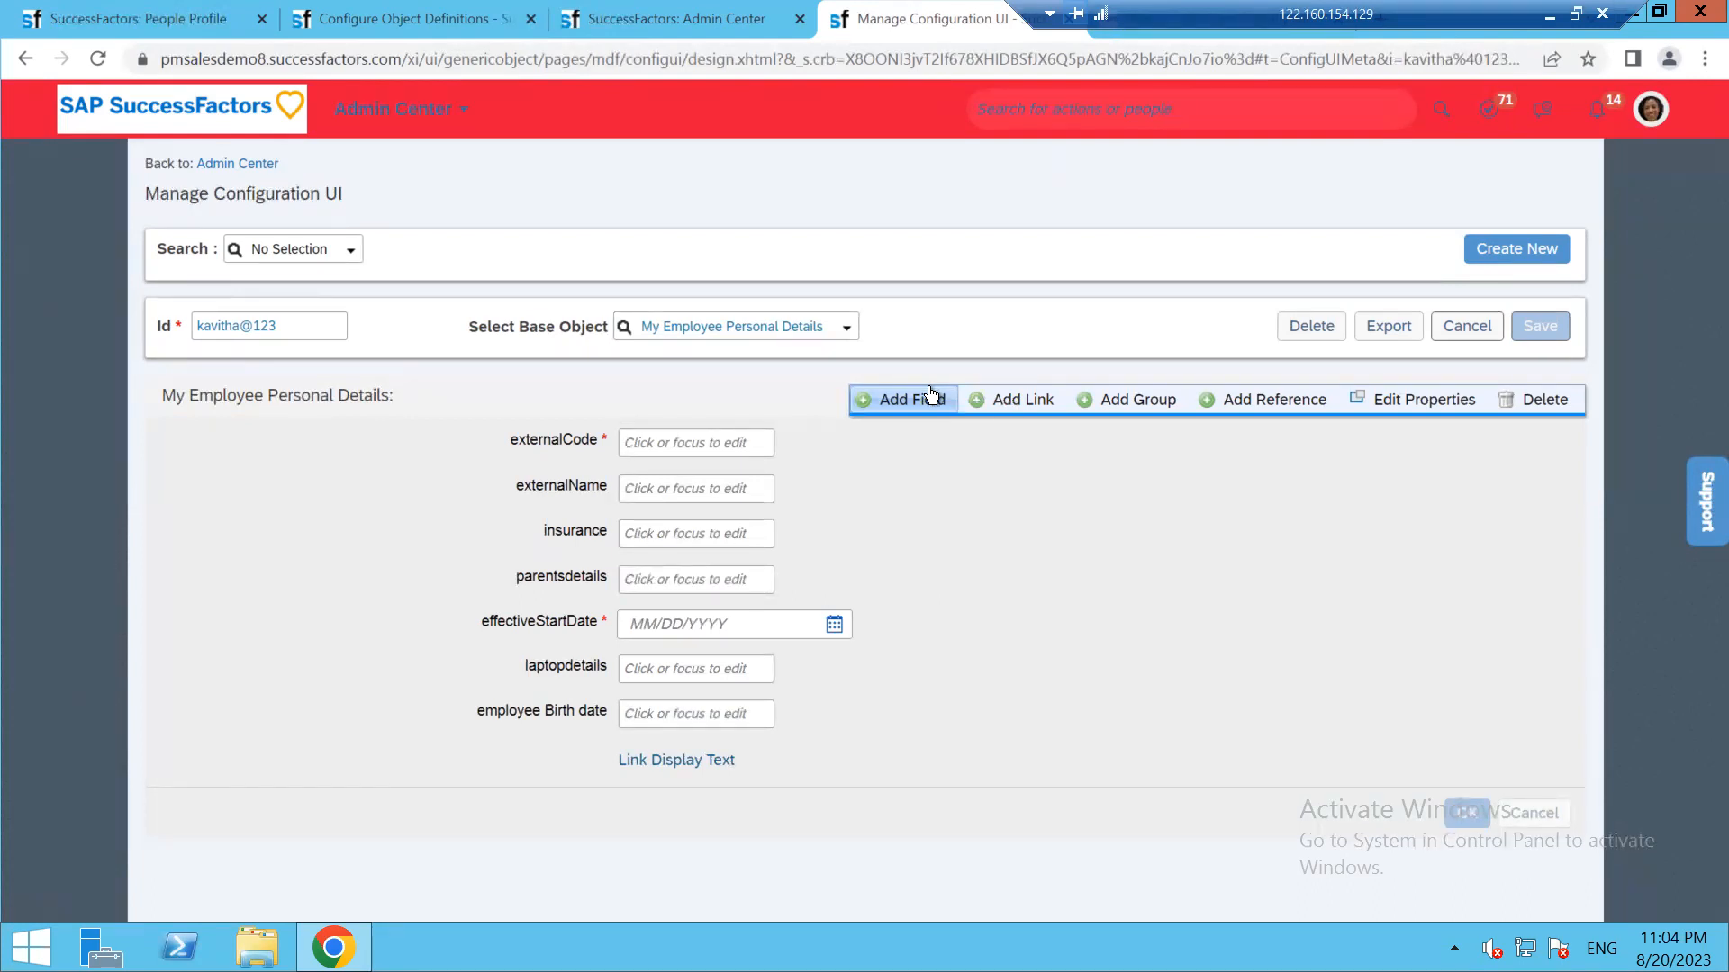
drag(1260, 12, 13, 20)
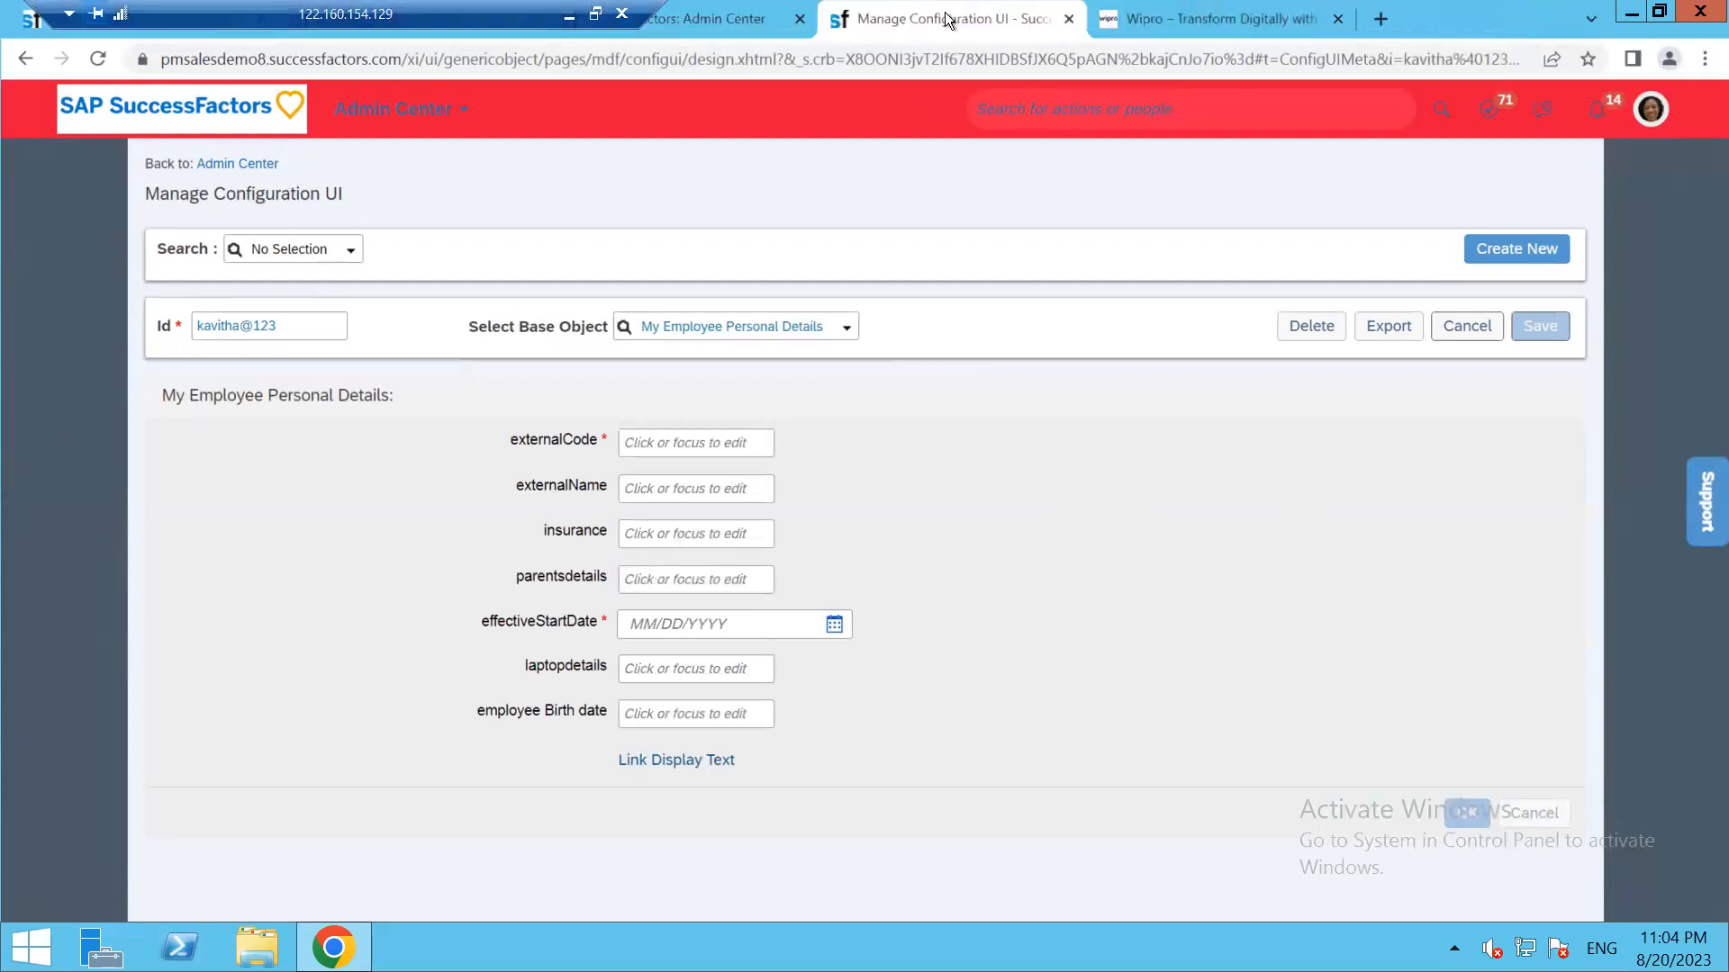
click(1339, 27)
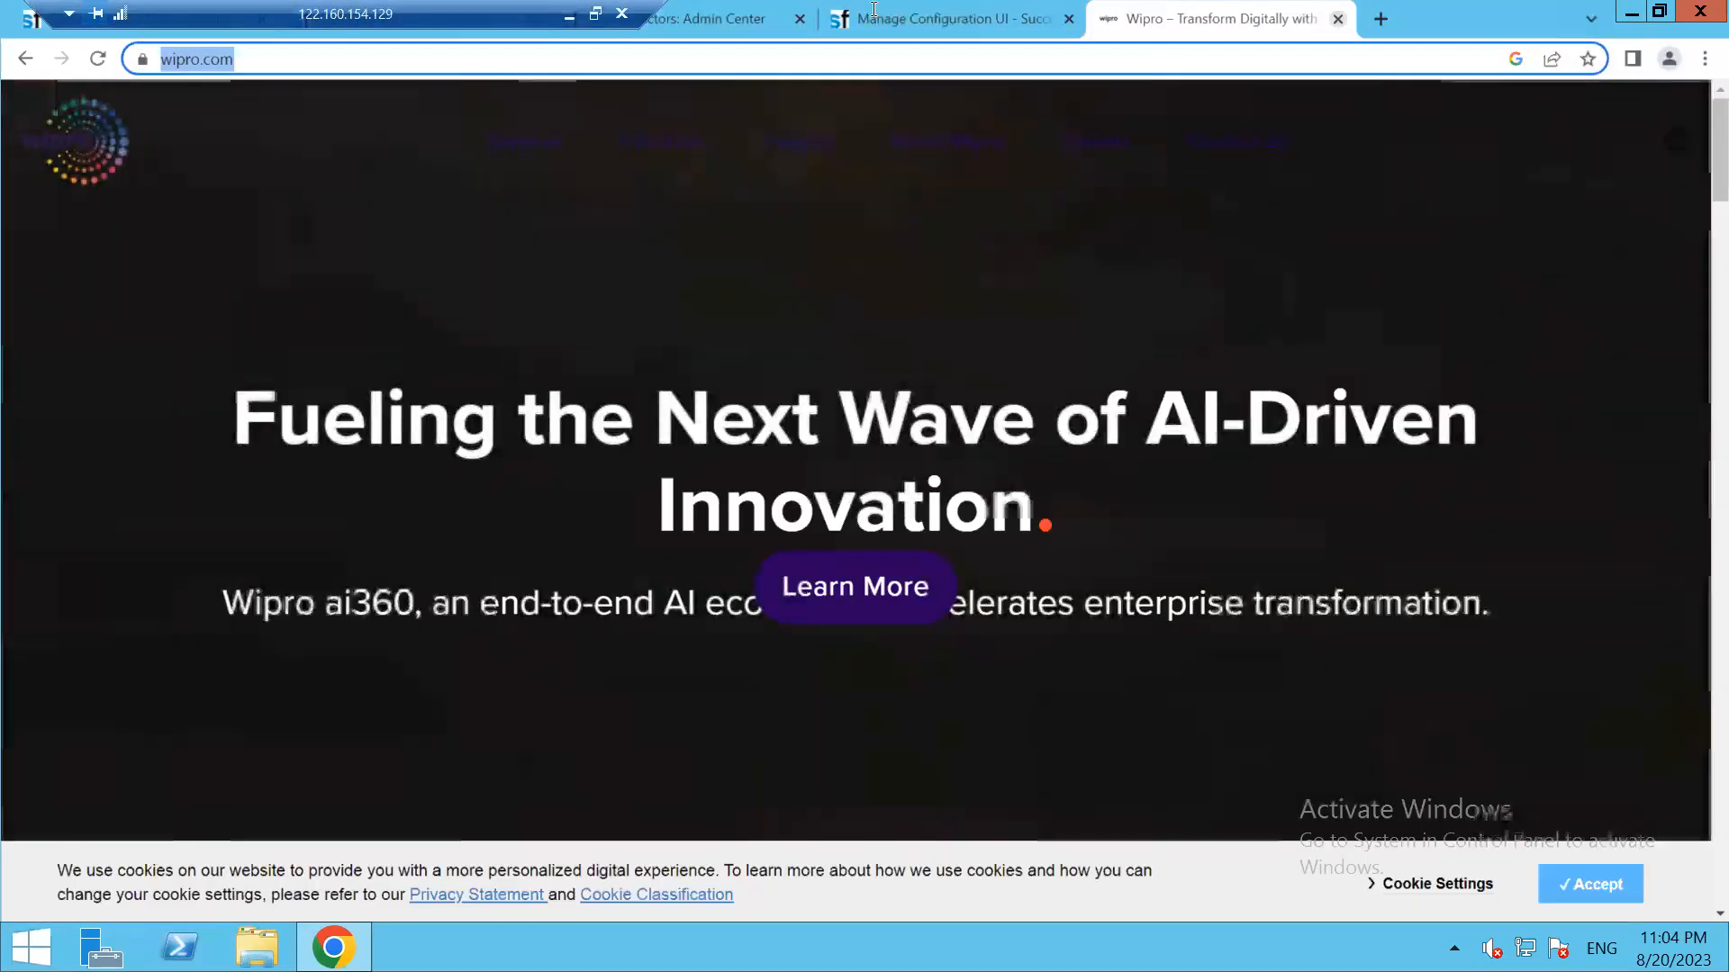
click(1337, 20)
right_click(965, 13)
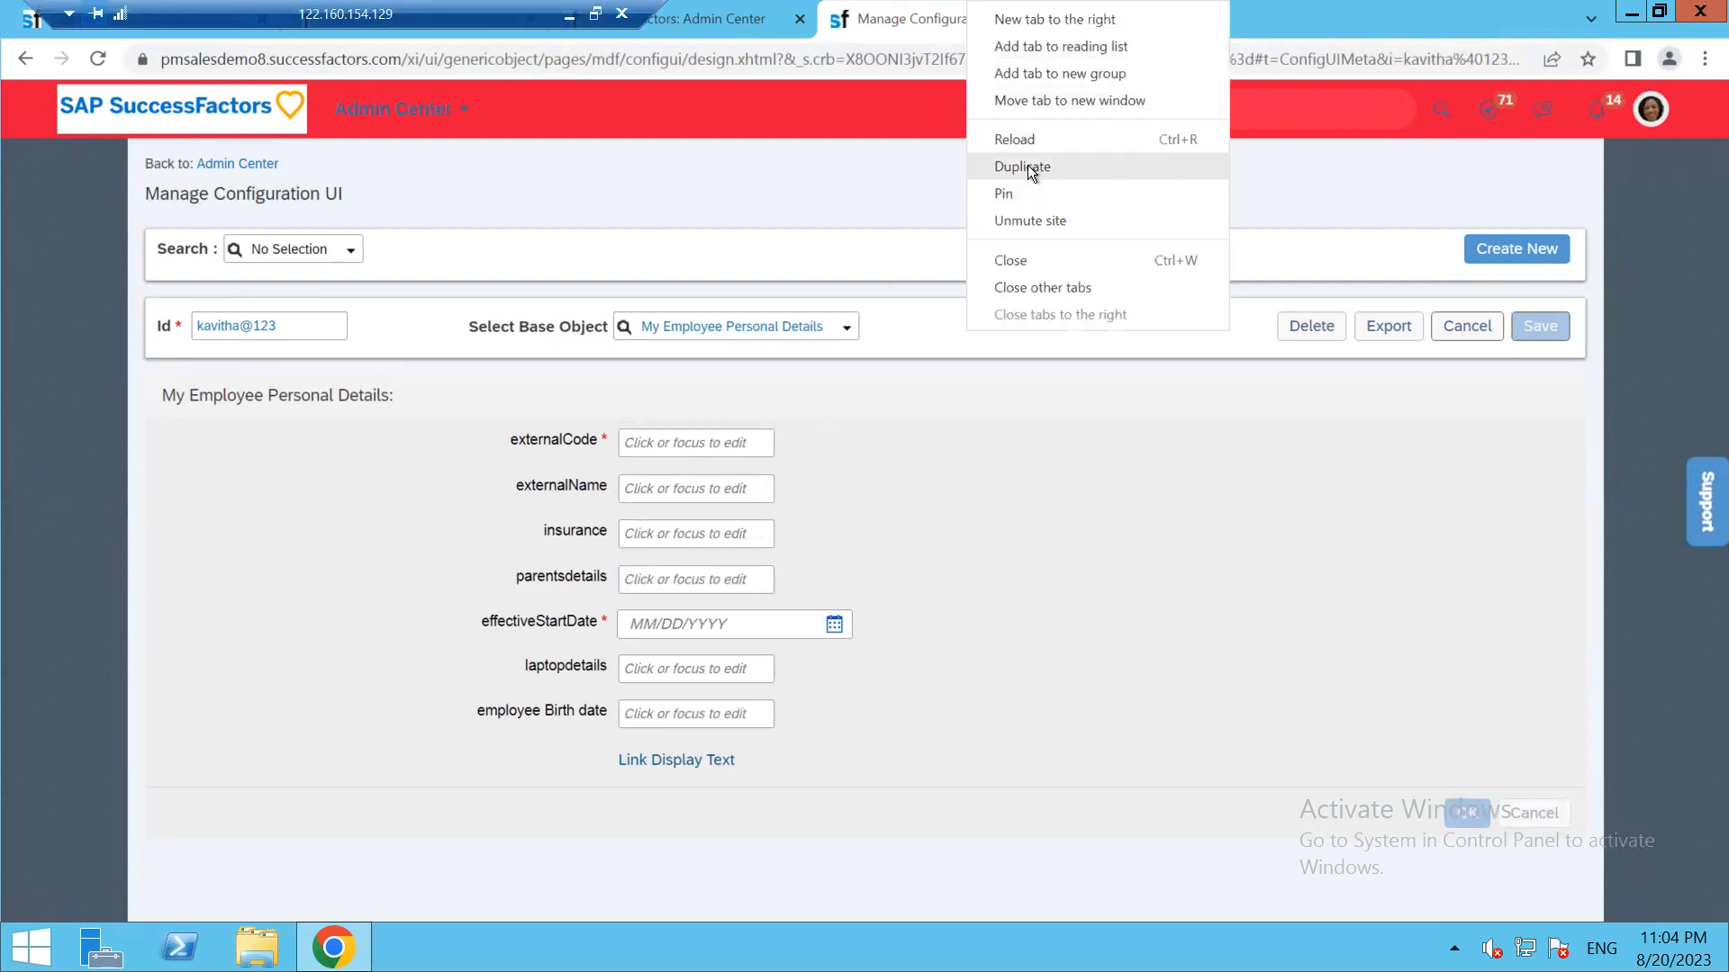
click(1028, 165)
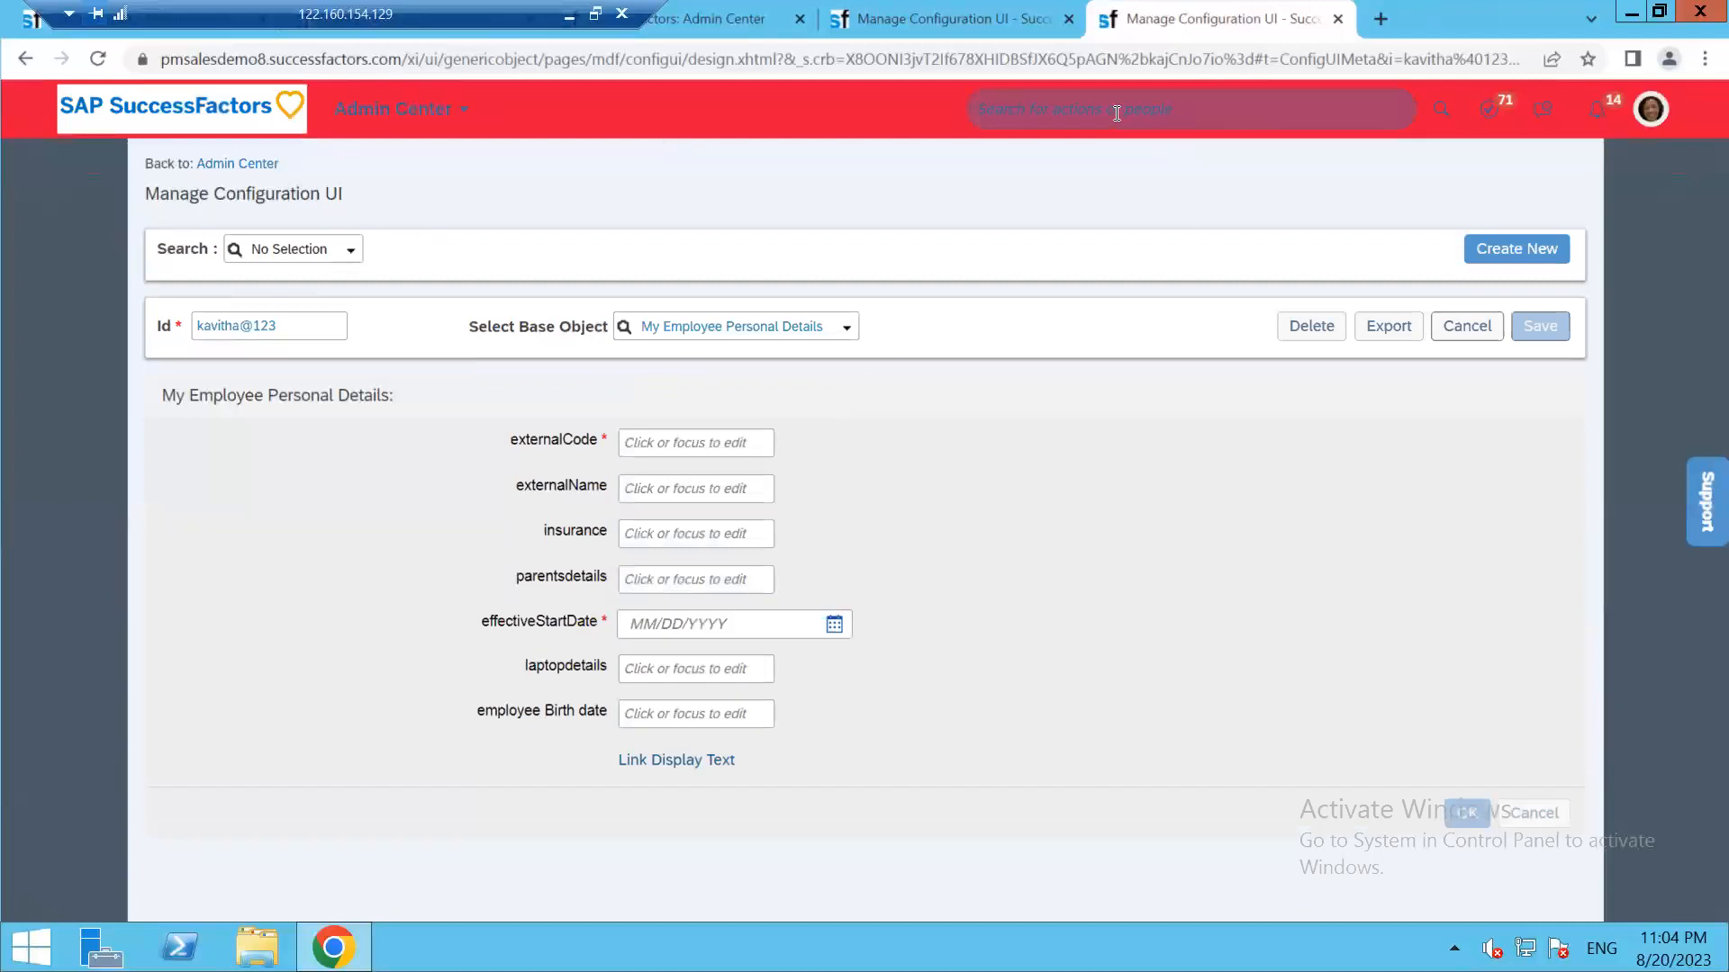
Search 'configure people' in the header and open Configure People Profile
click(1117, 113)
text(co)
text(ng)
text(f)
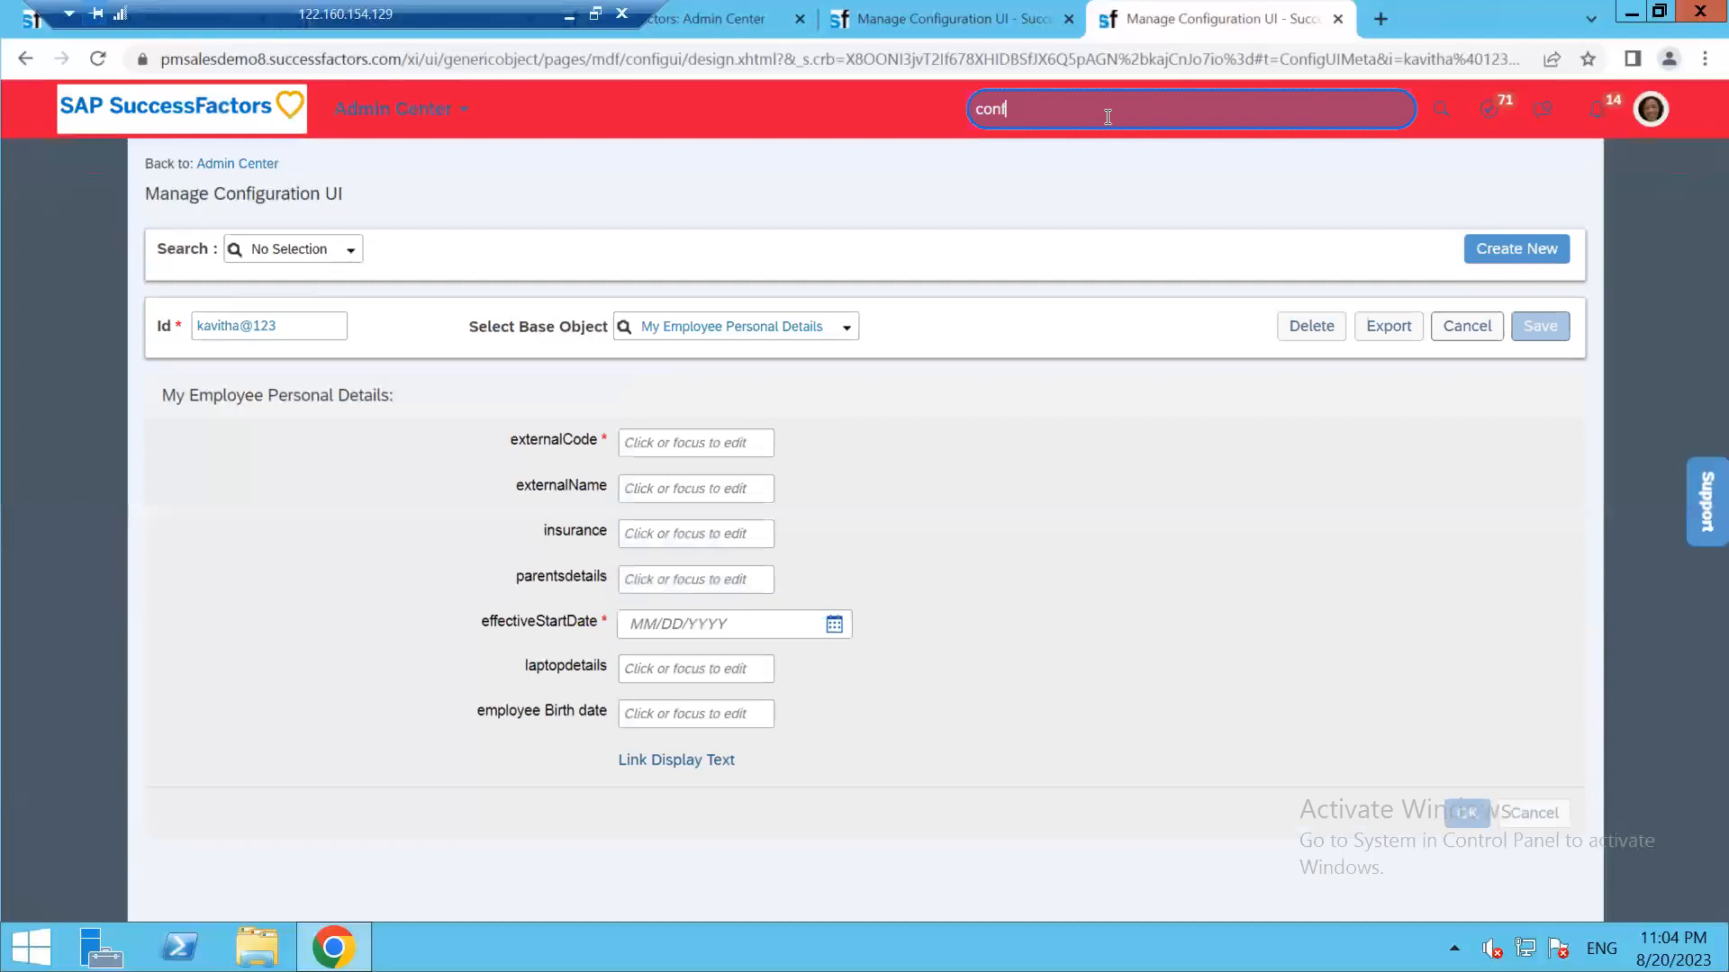
text(igure people)
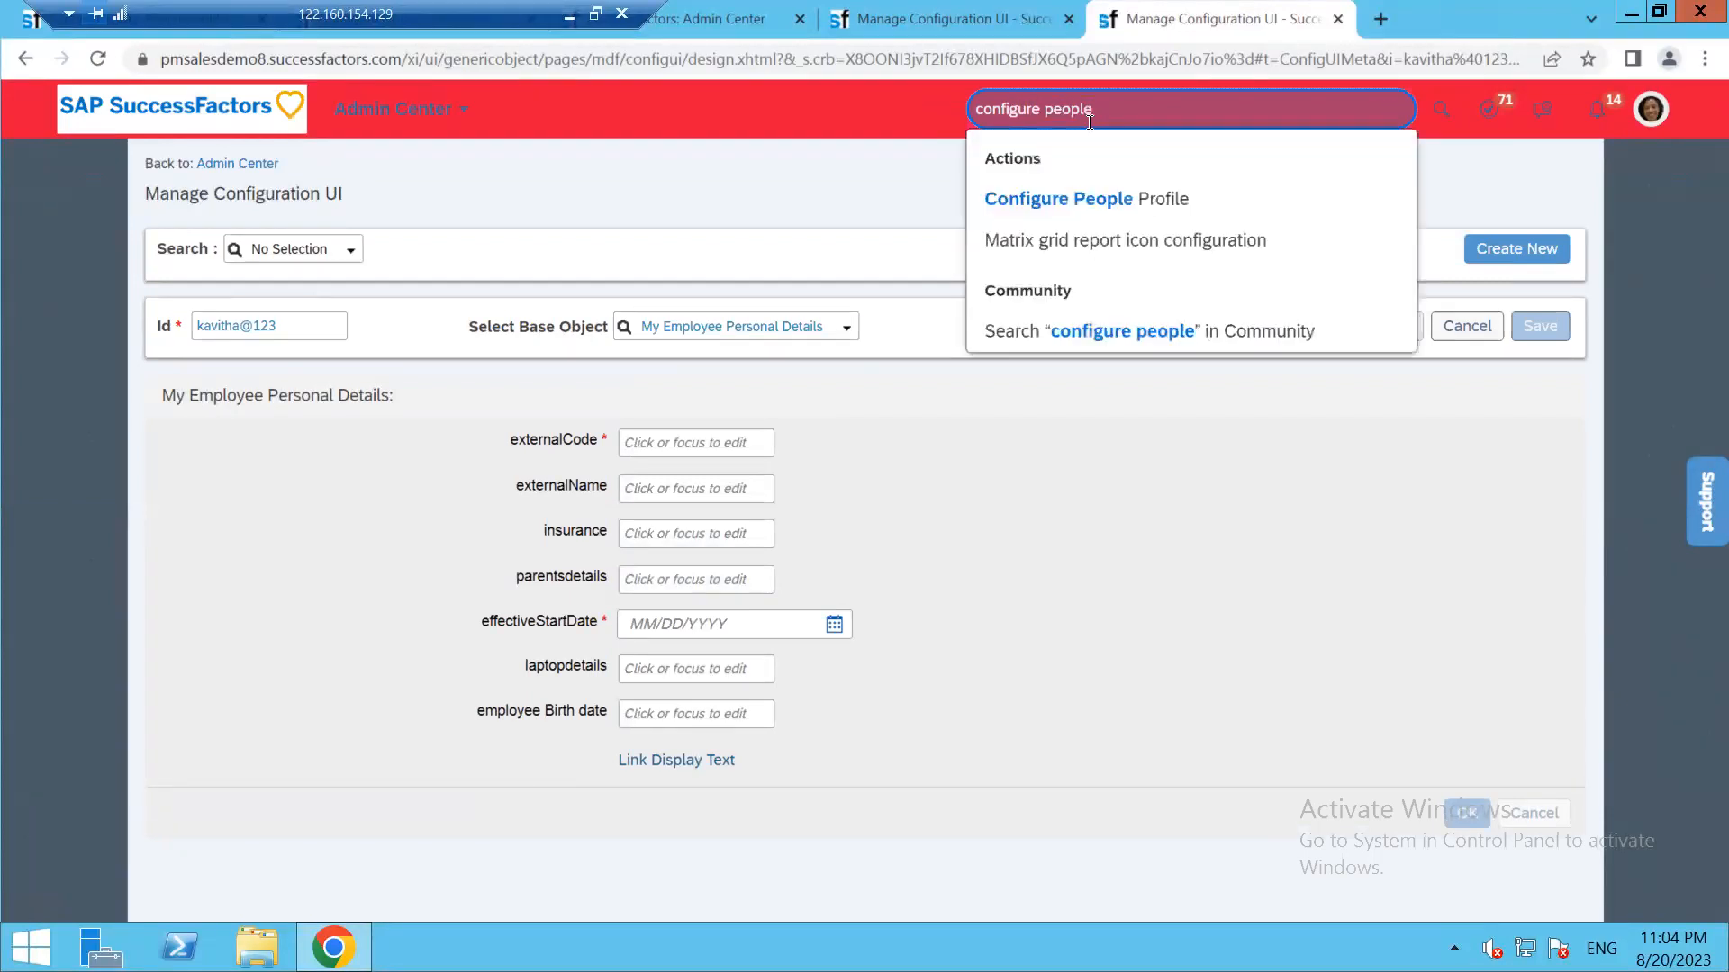
click(1100, 306)
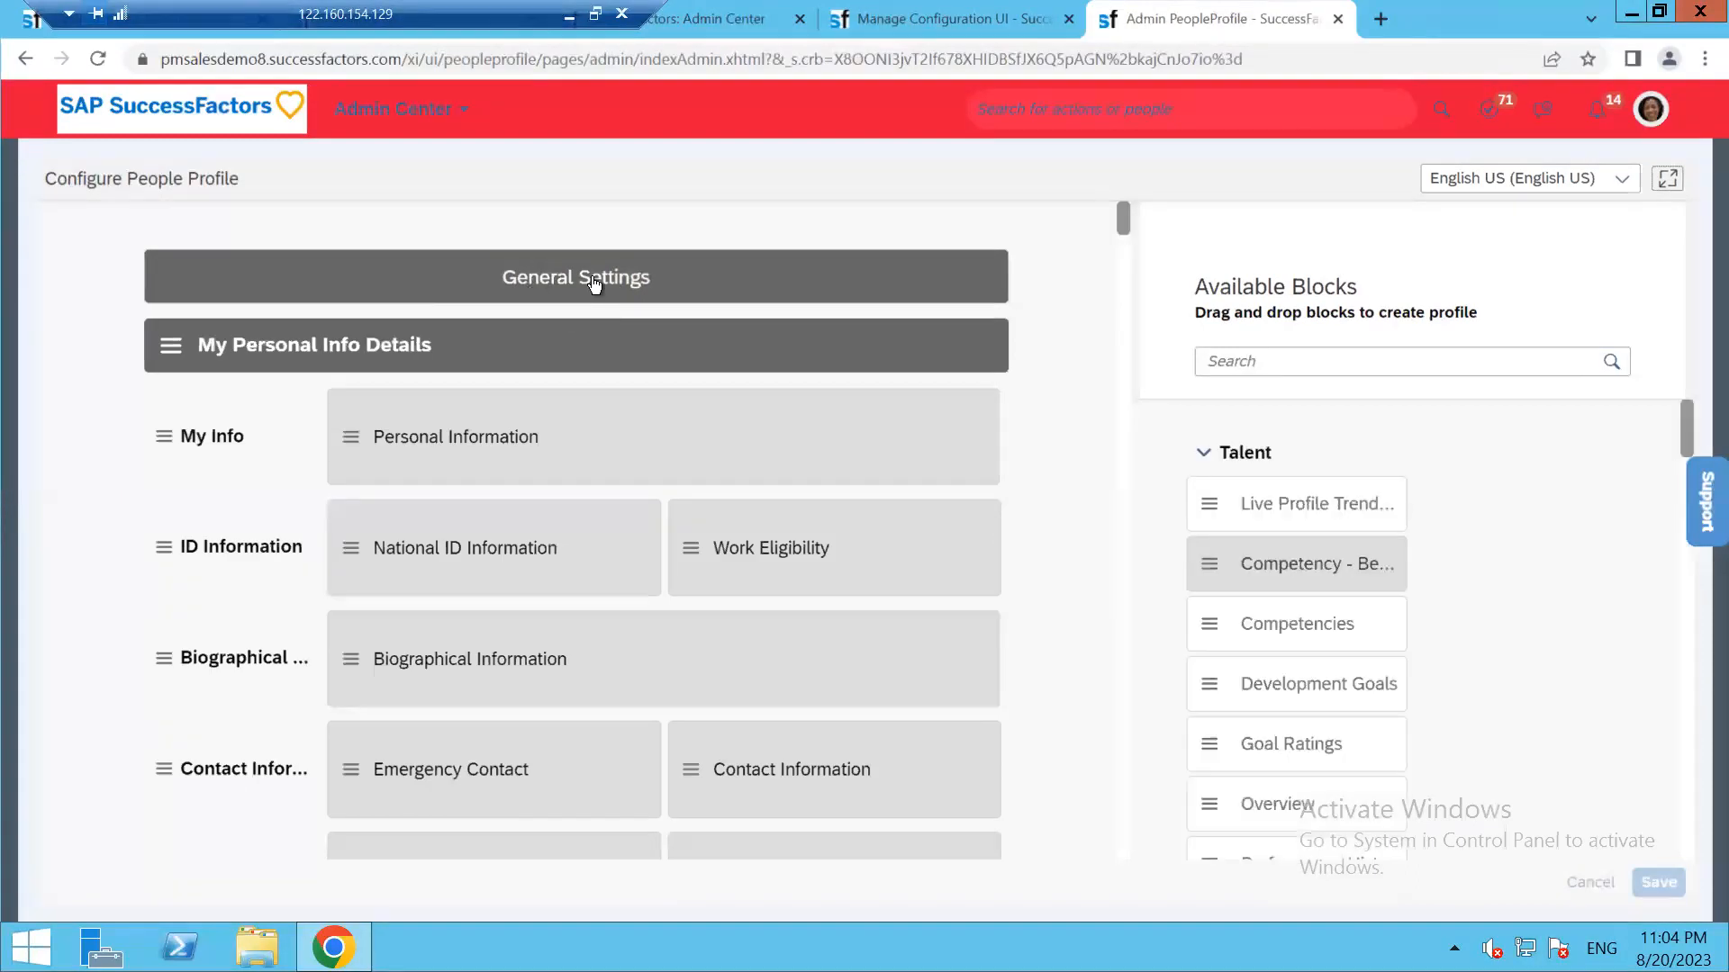
drag(239, 11, 805, 12)
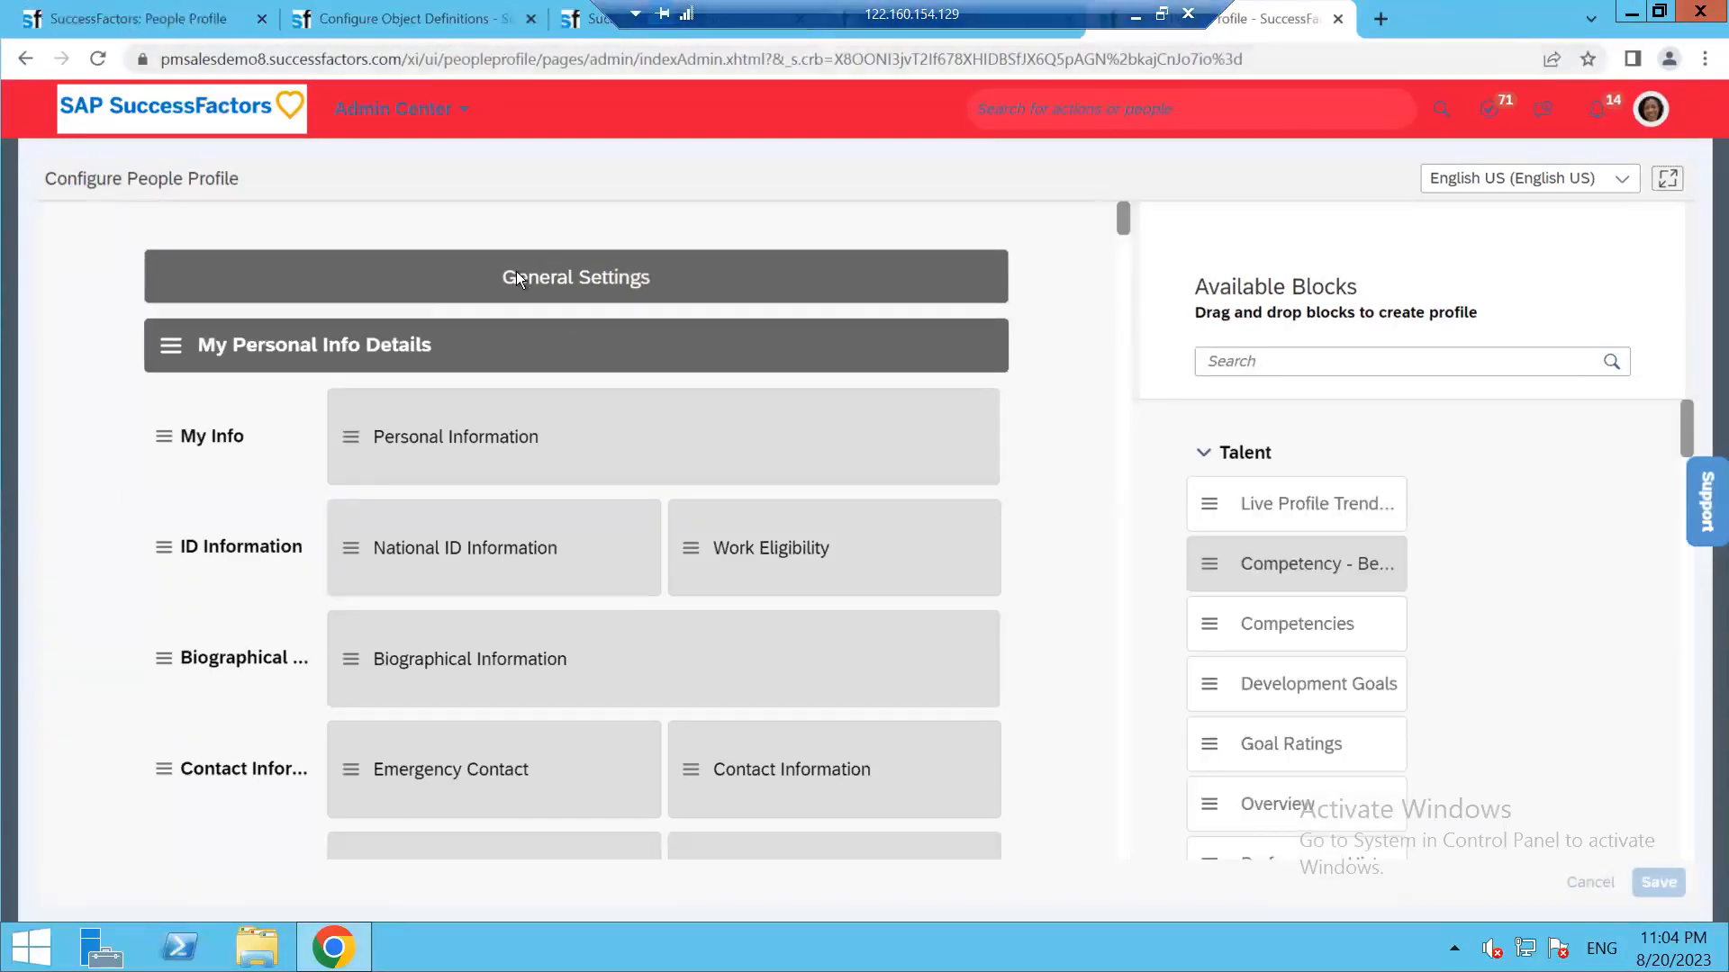
click(137, 19)
click(97, 59)
drag(972, 9, 444, 12)
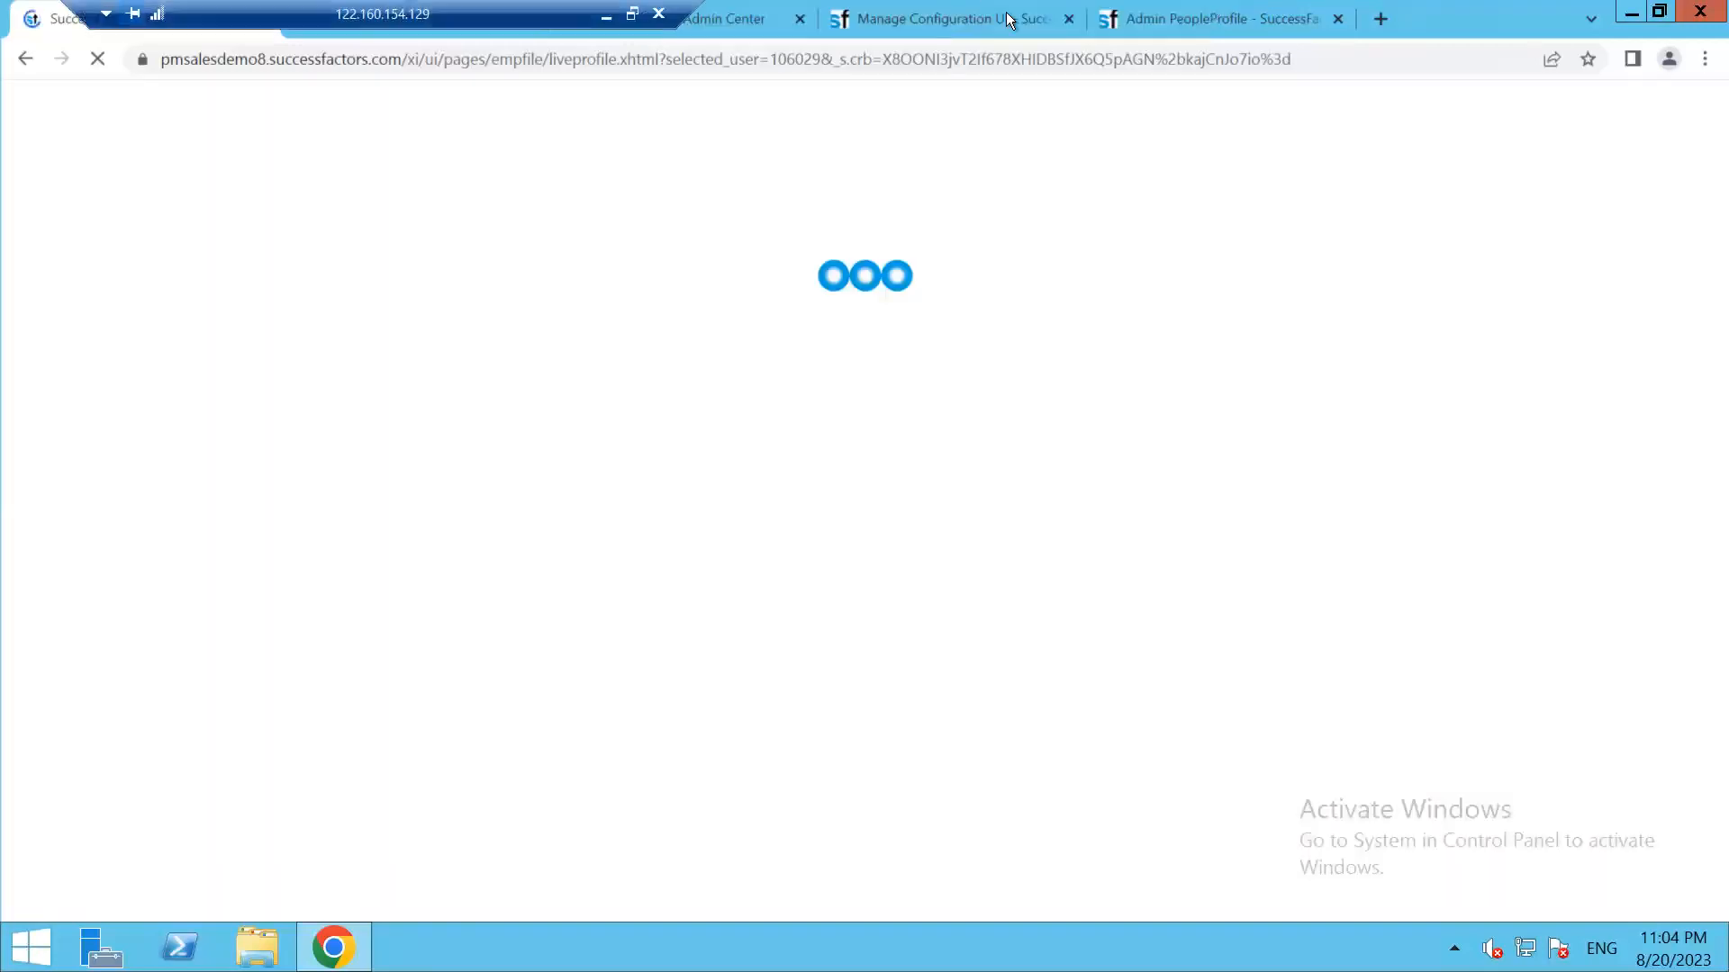
click(1249, 16)
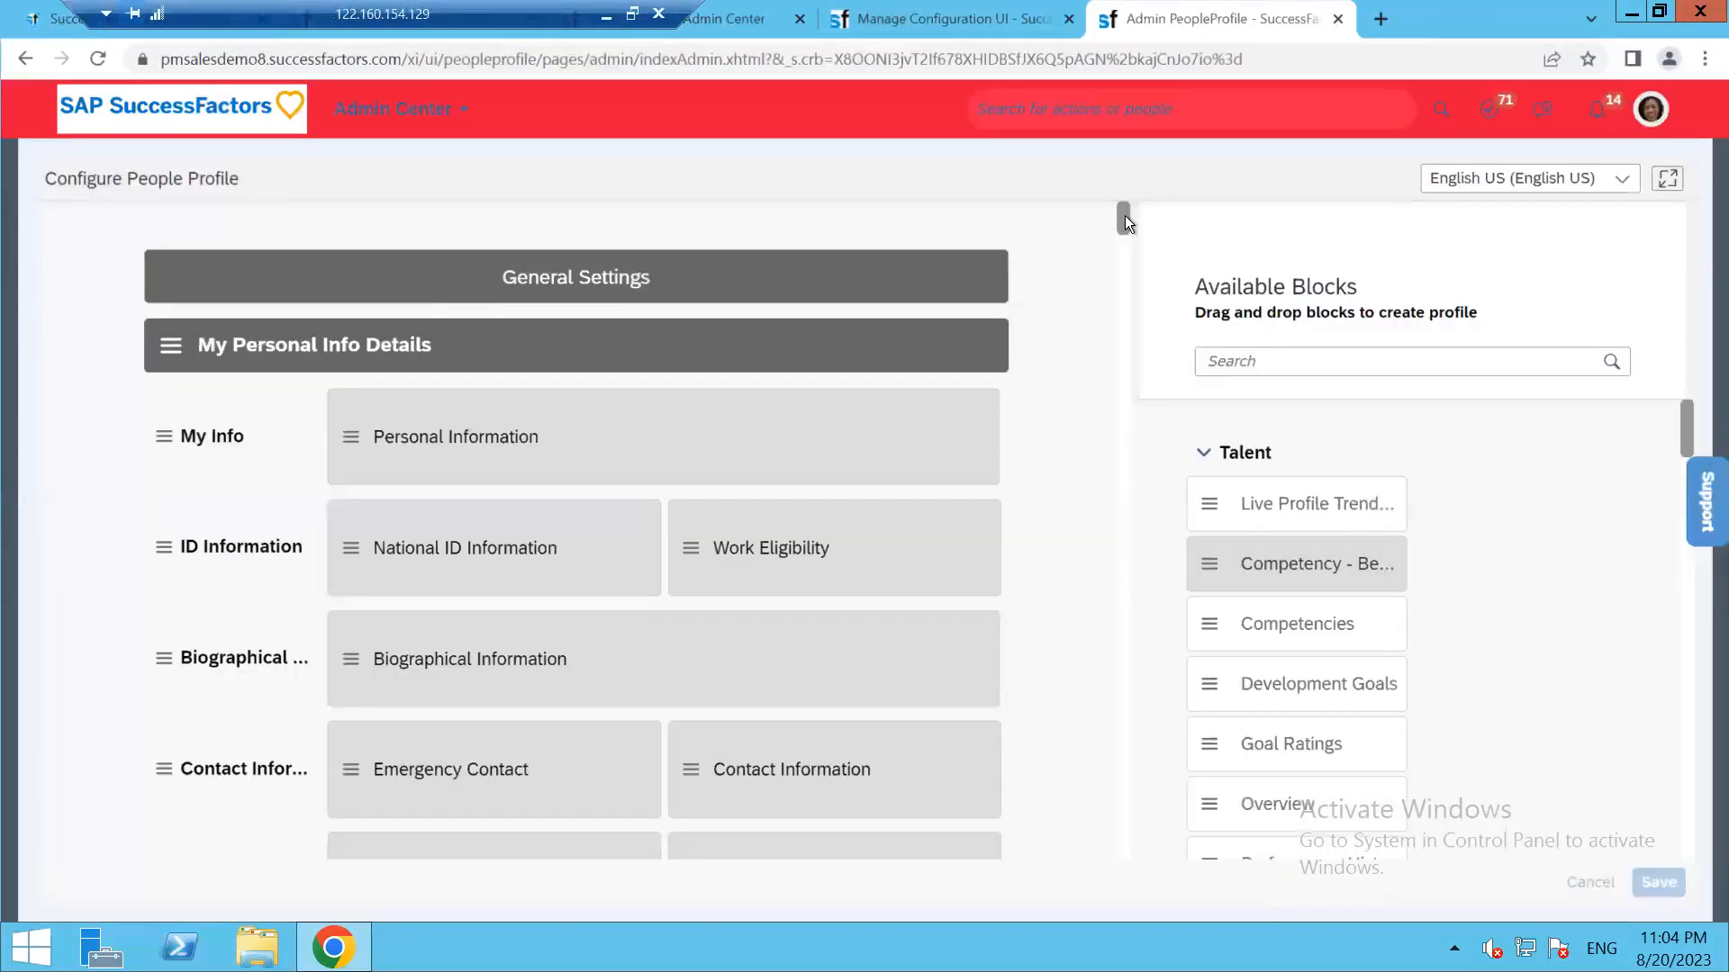
Scroll the profile sections panel down to the last section, Education
drag(1121, 220, 1121, 766)
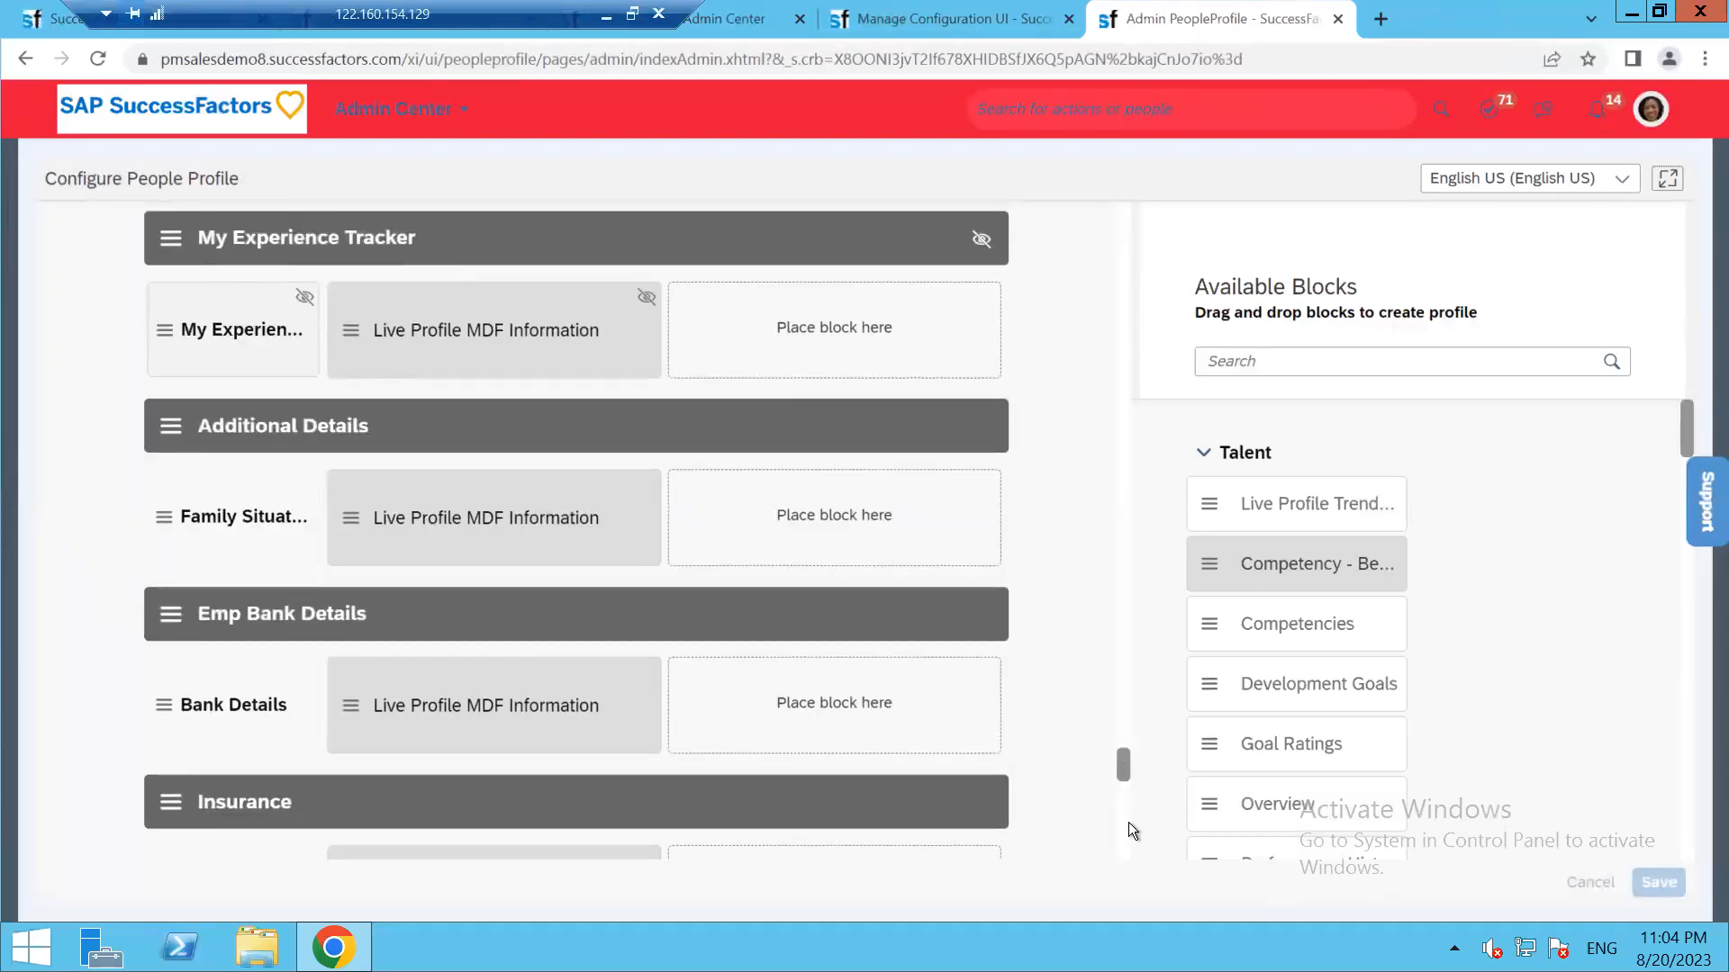
drag(1120, 774, 1121, 852)
click(1121, 772)
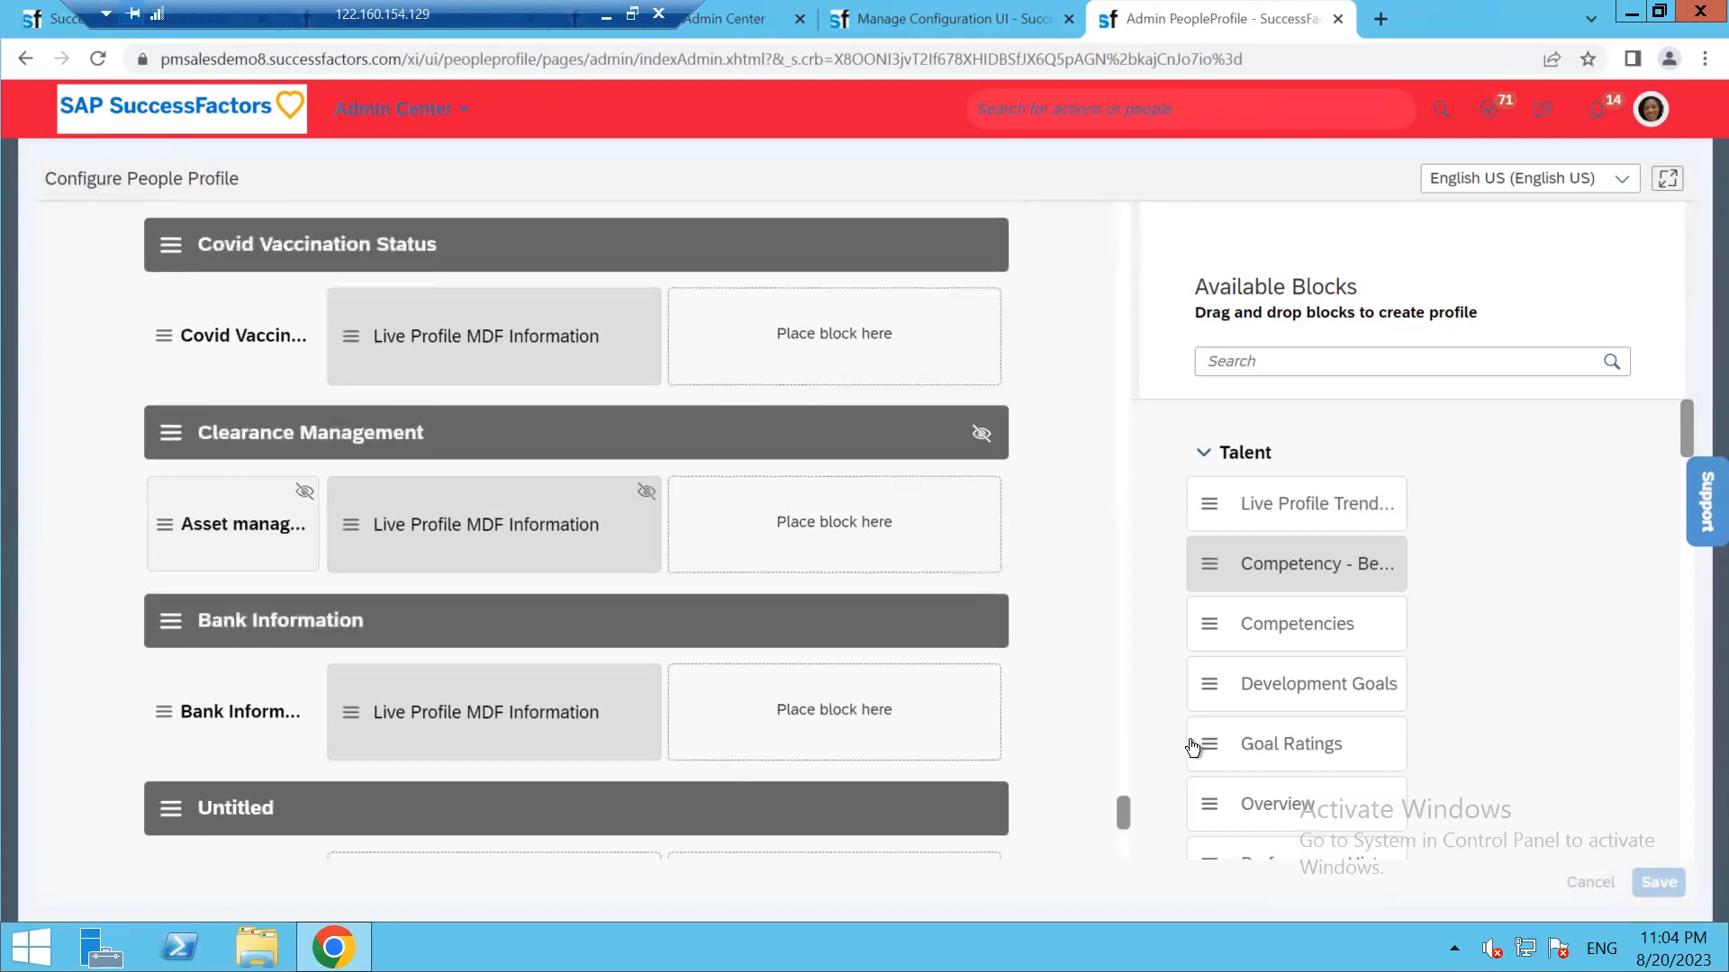
scroll(1191, 747, down, 4)
scroll(990, 774, down, 4)
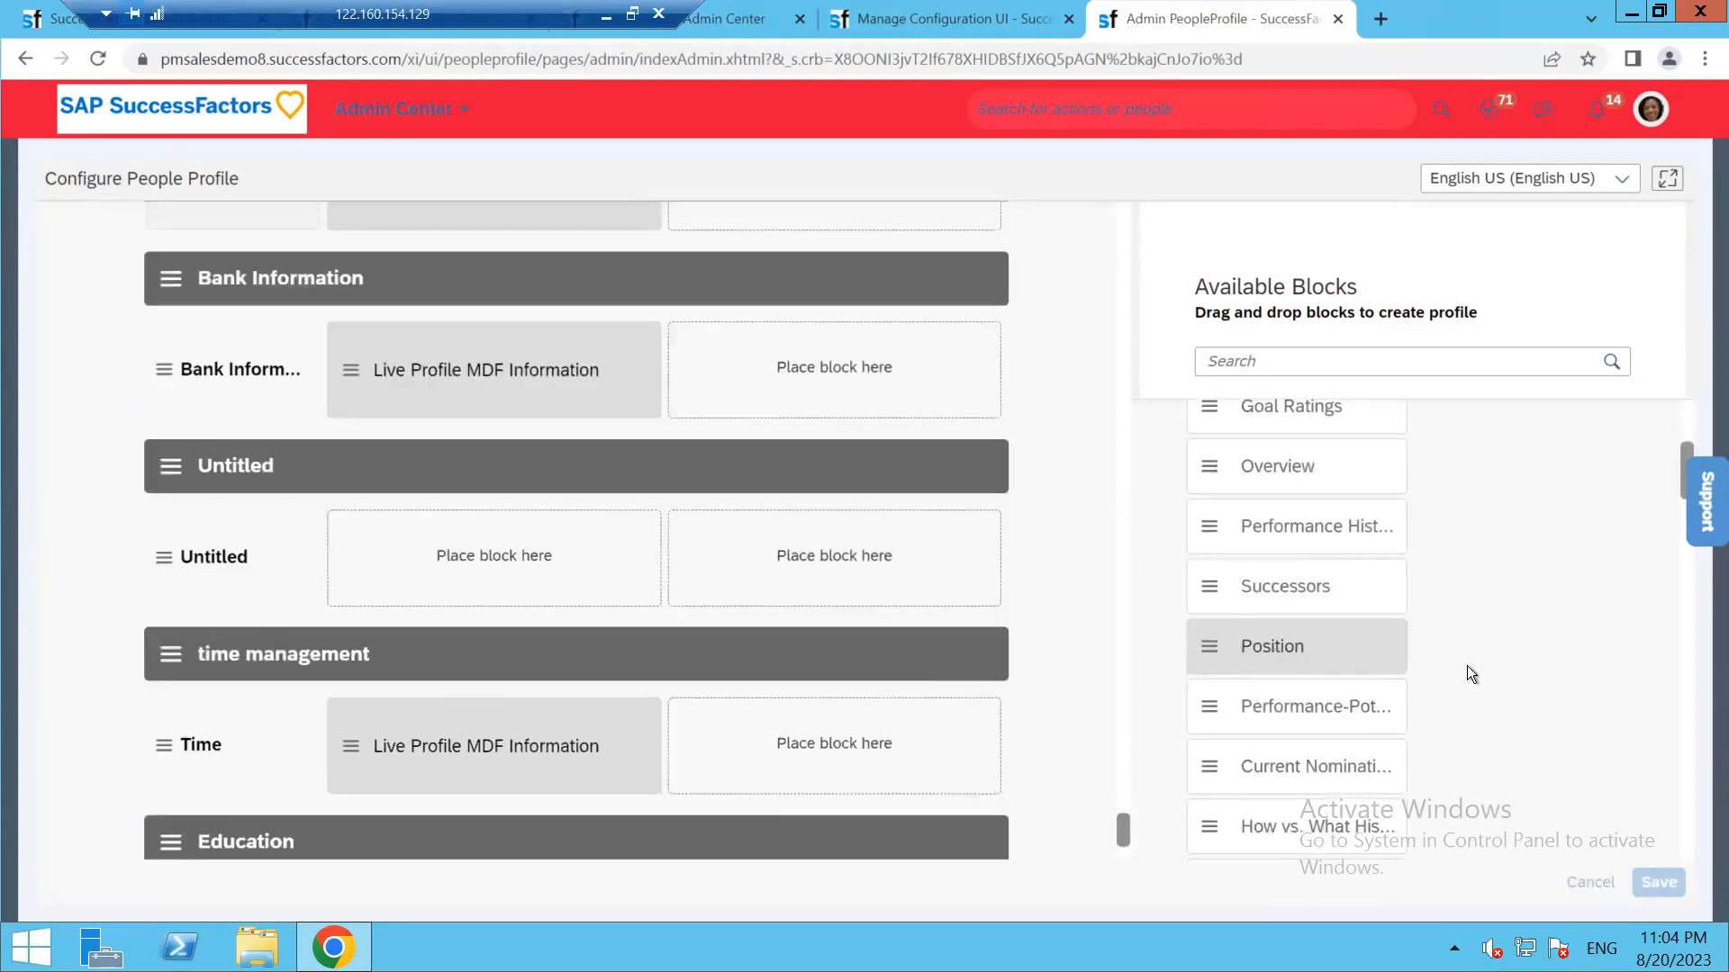
scroll(1467, 666, down, 4)
scroll(963, 656, down, 3)
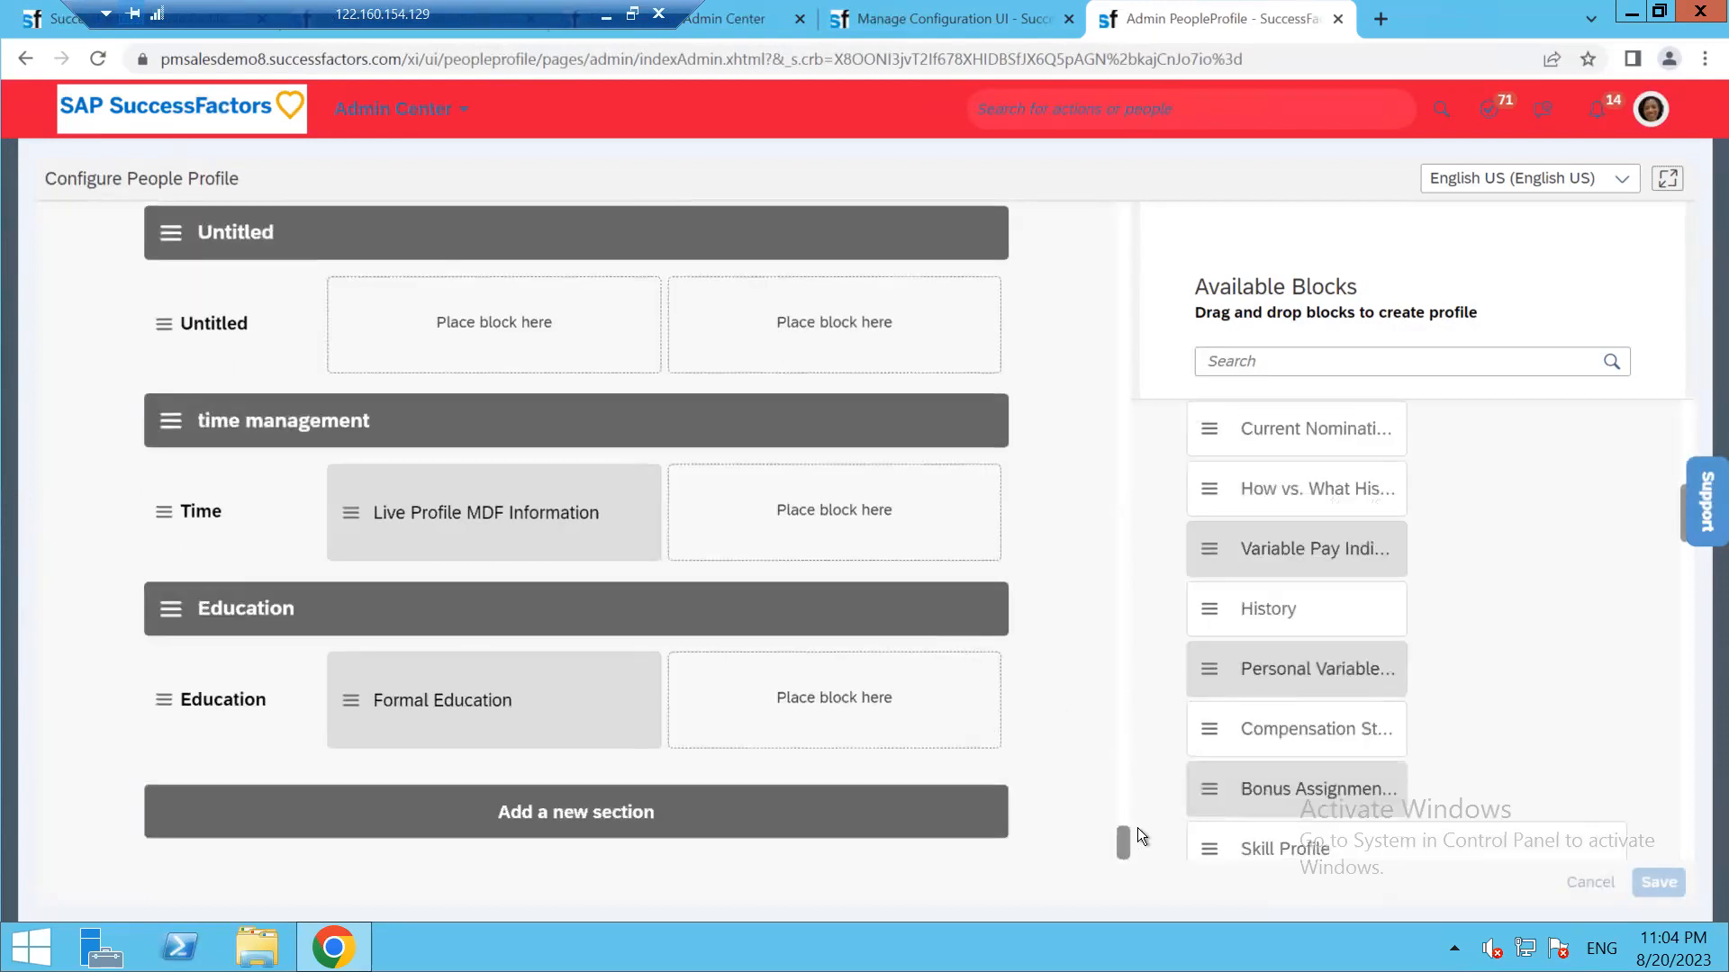
drag(1123, 845, 1123, 844)
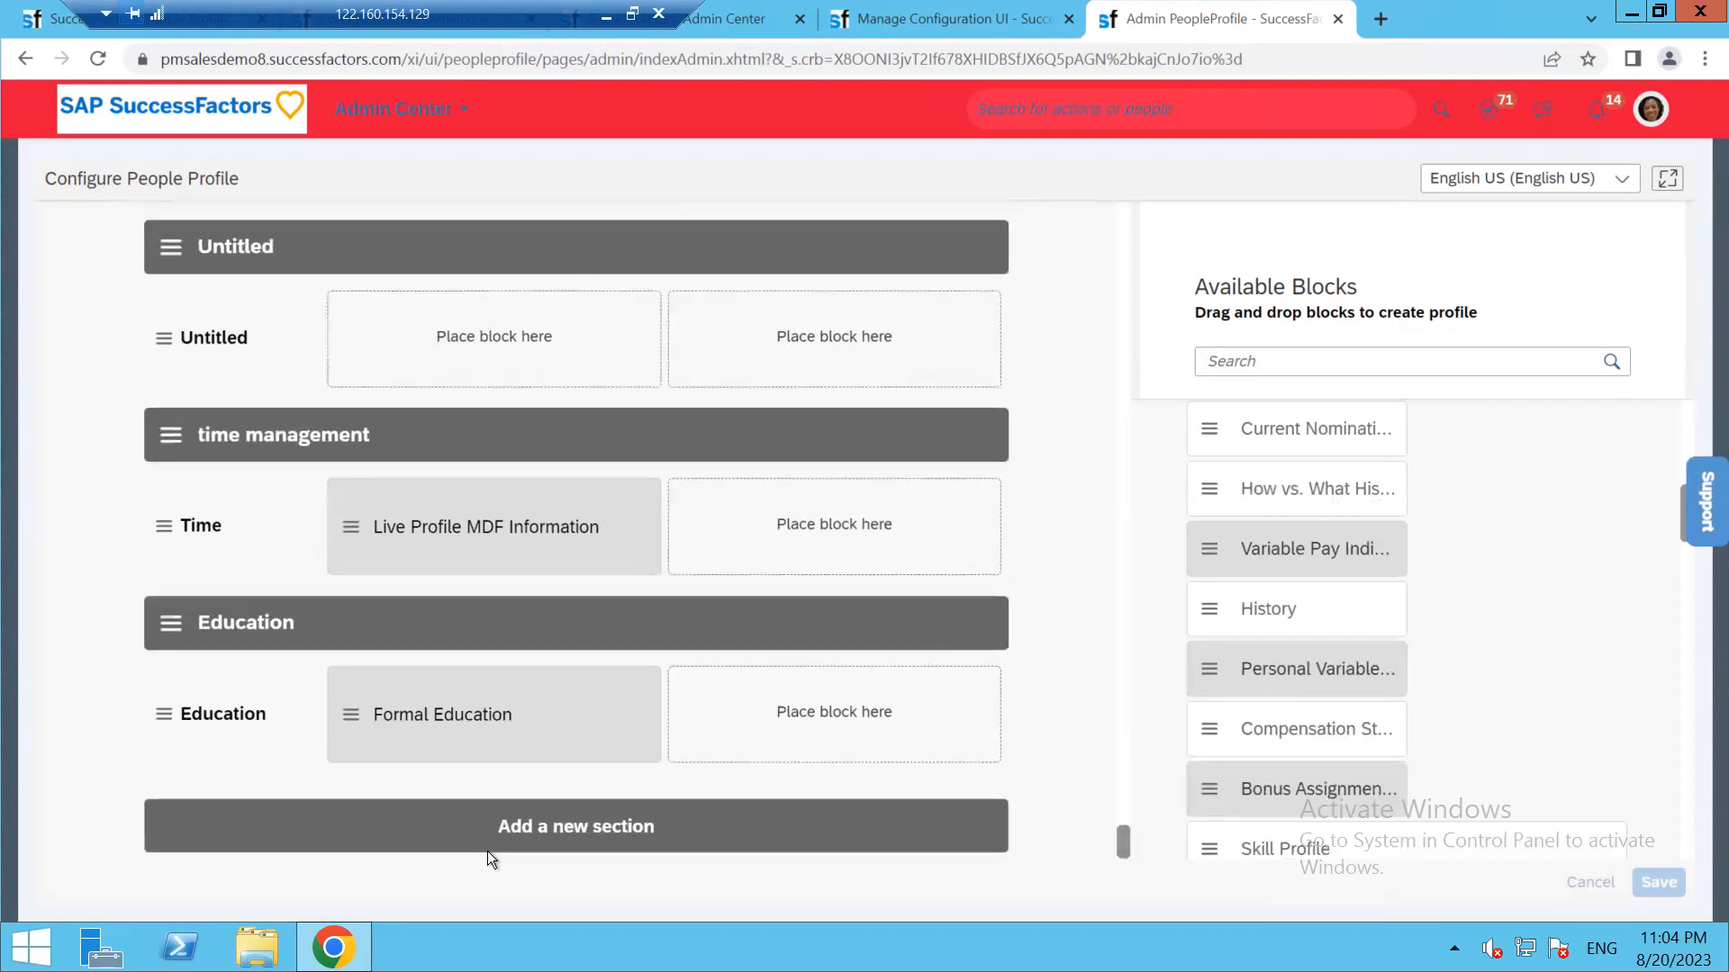
Select the new Untitled section below Education and clear its default name
click(526, 829)
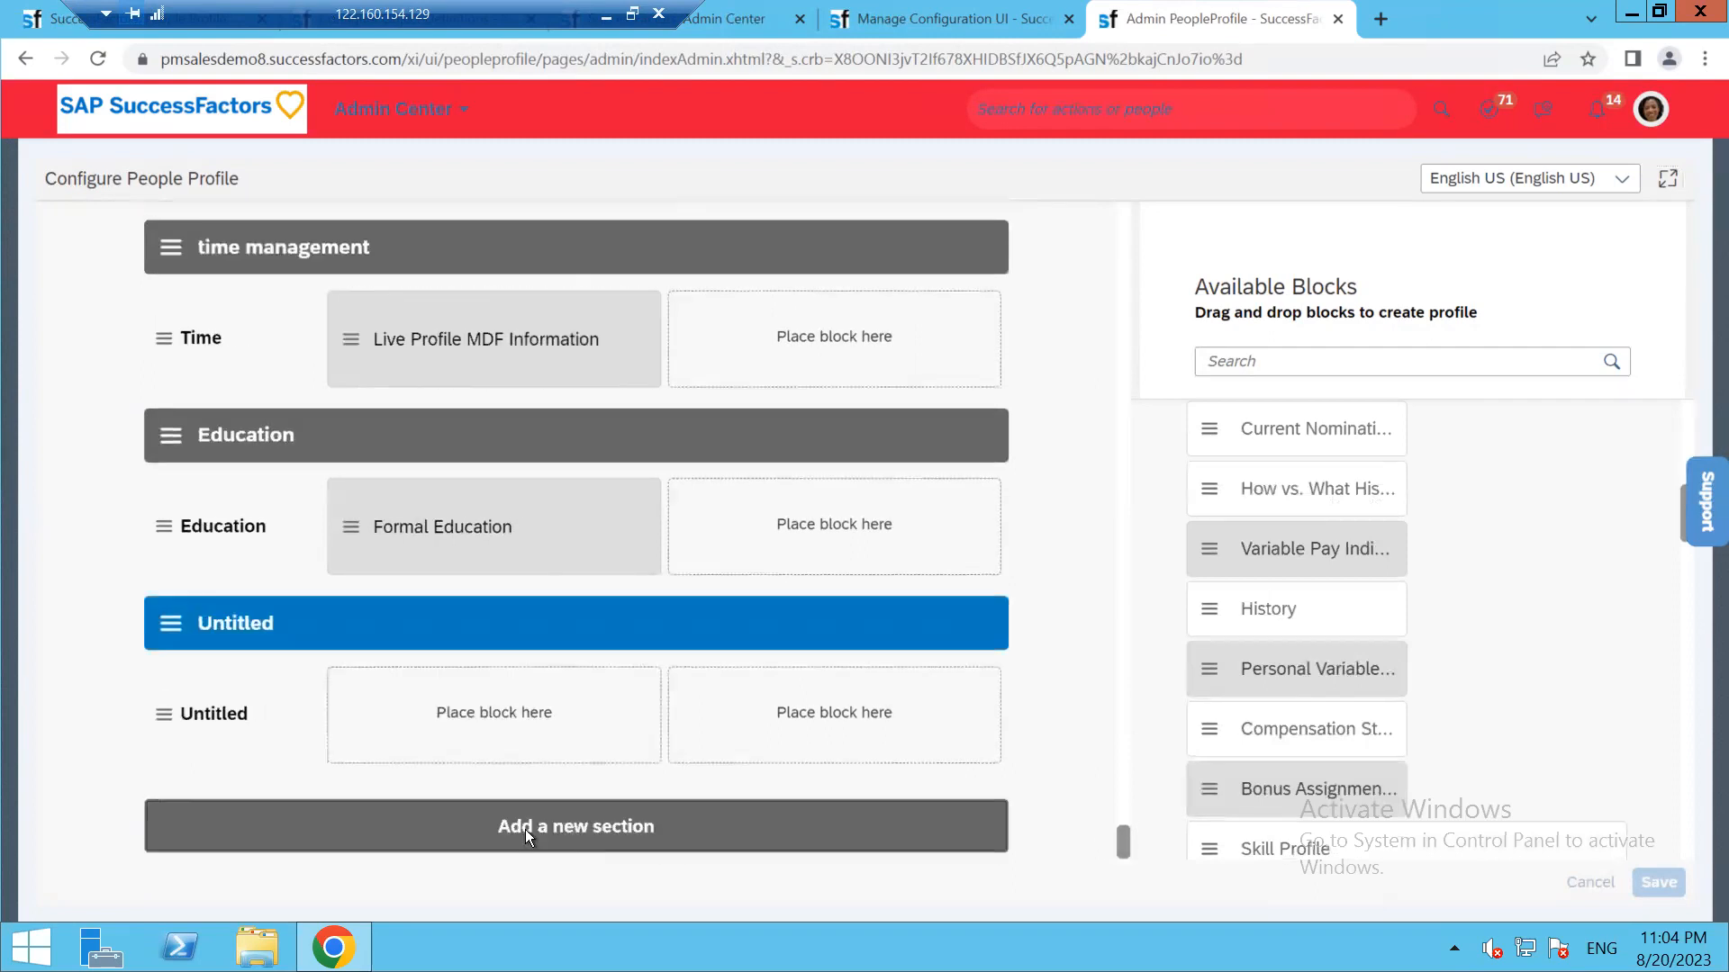
click(209, 623)
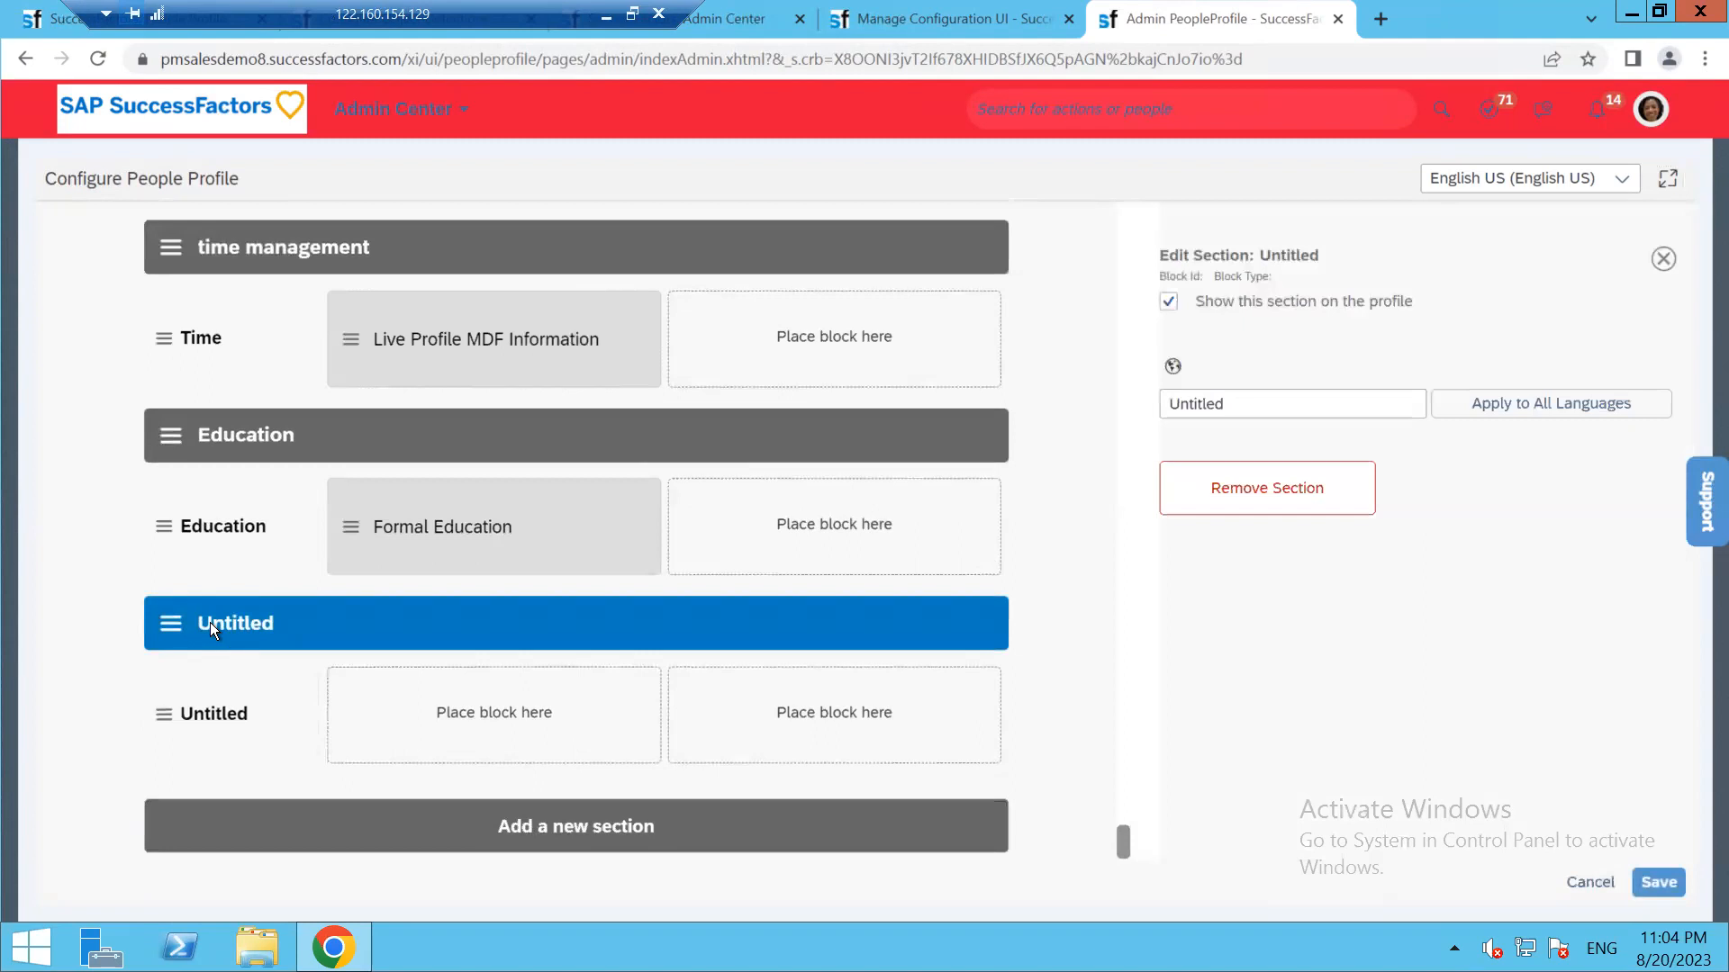
click(175, 623)
click(1297, 404)
double_click(1296, 403)
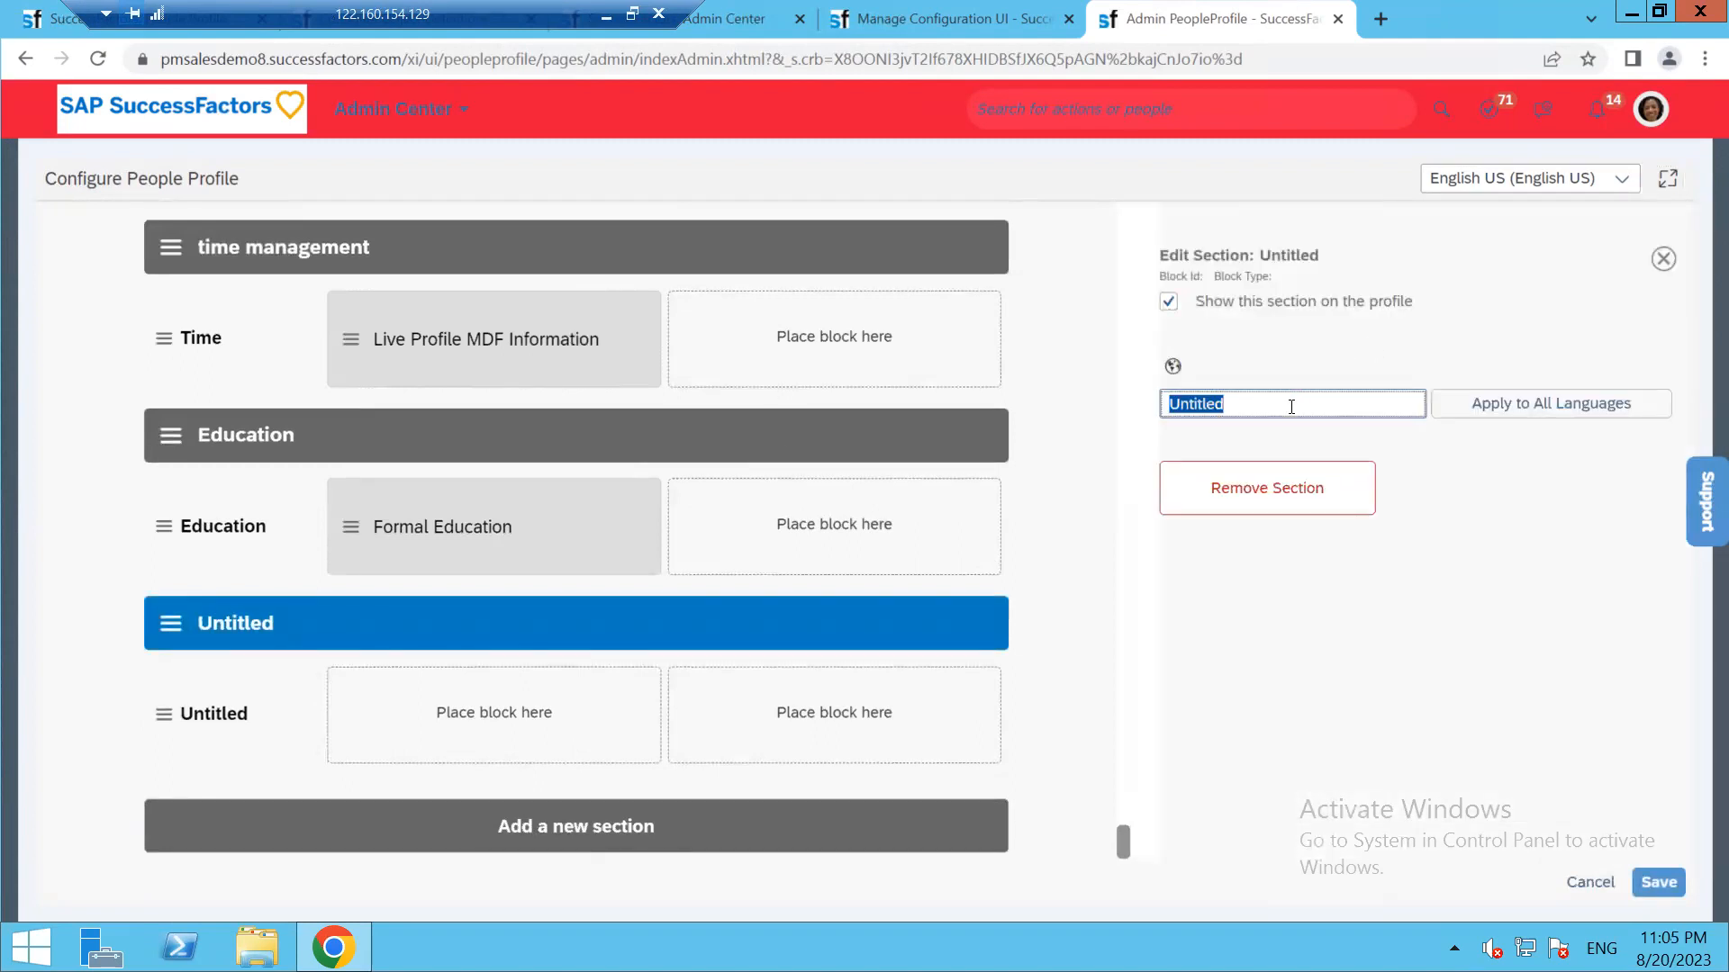
key(BackSpace)
Title the section 'My Employee personal Details', fixing the typo, and apply it to all languages
text(M)
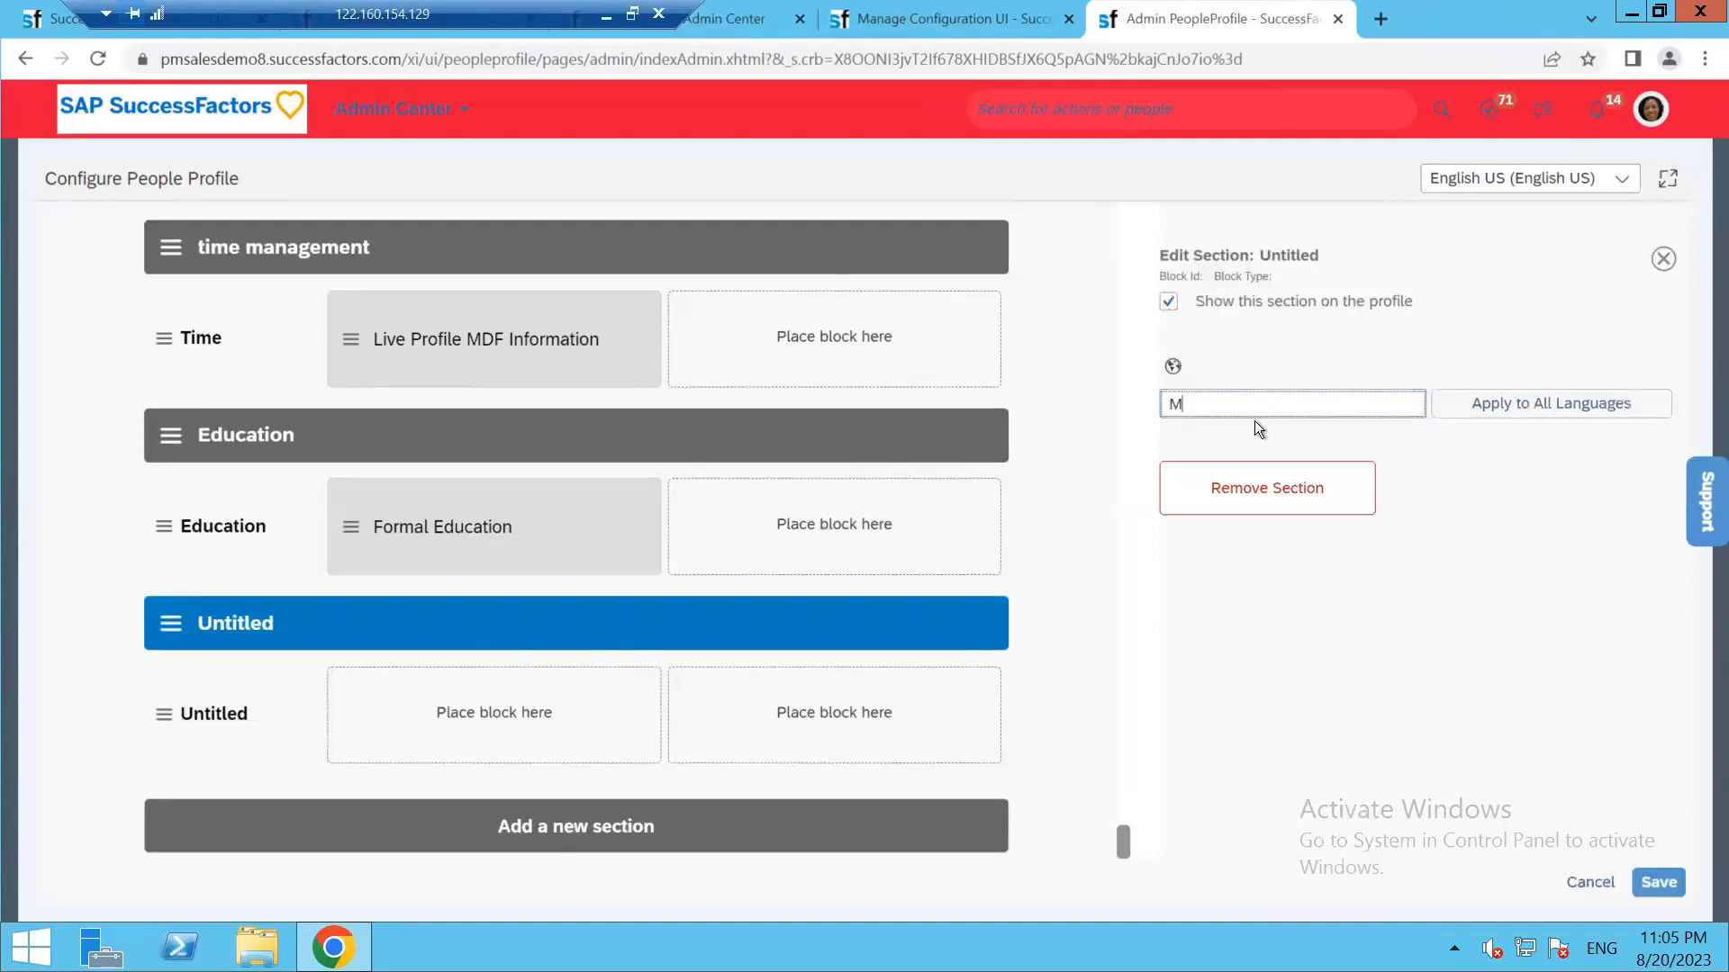
text(y Emploee personal Details)
right_click(1225, 404)
click(1284, 429)
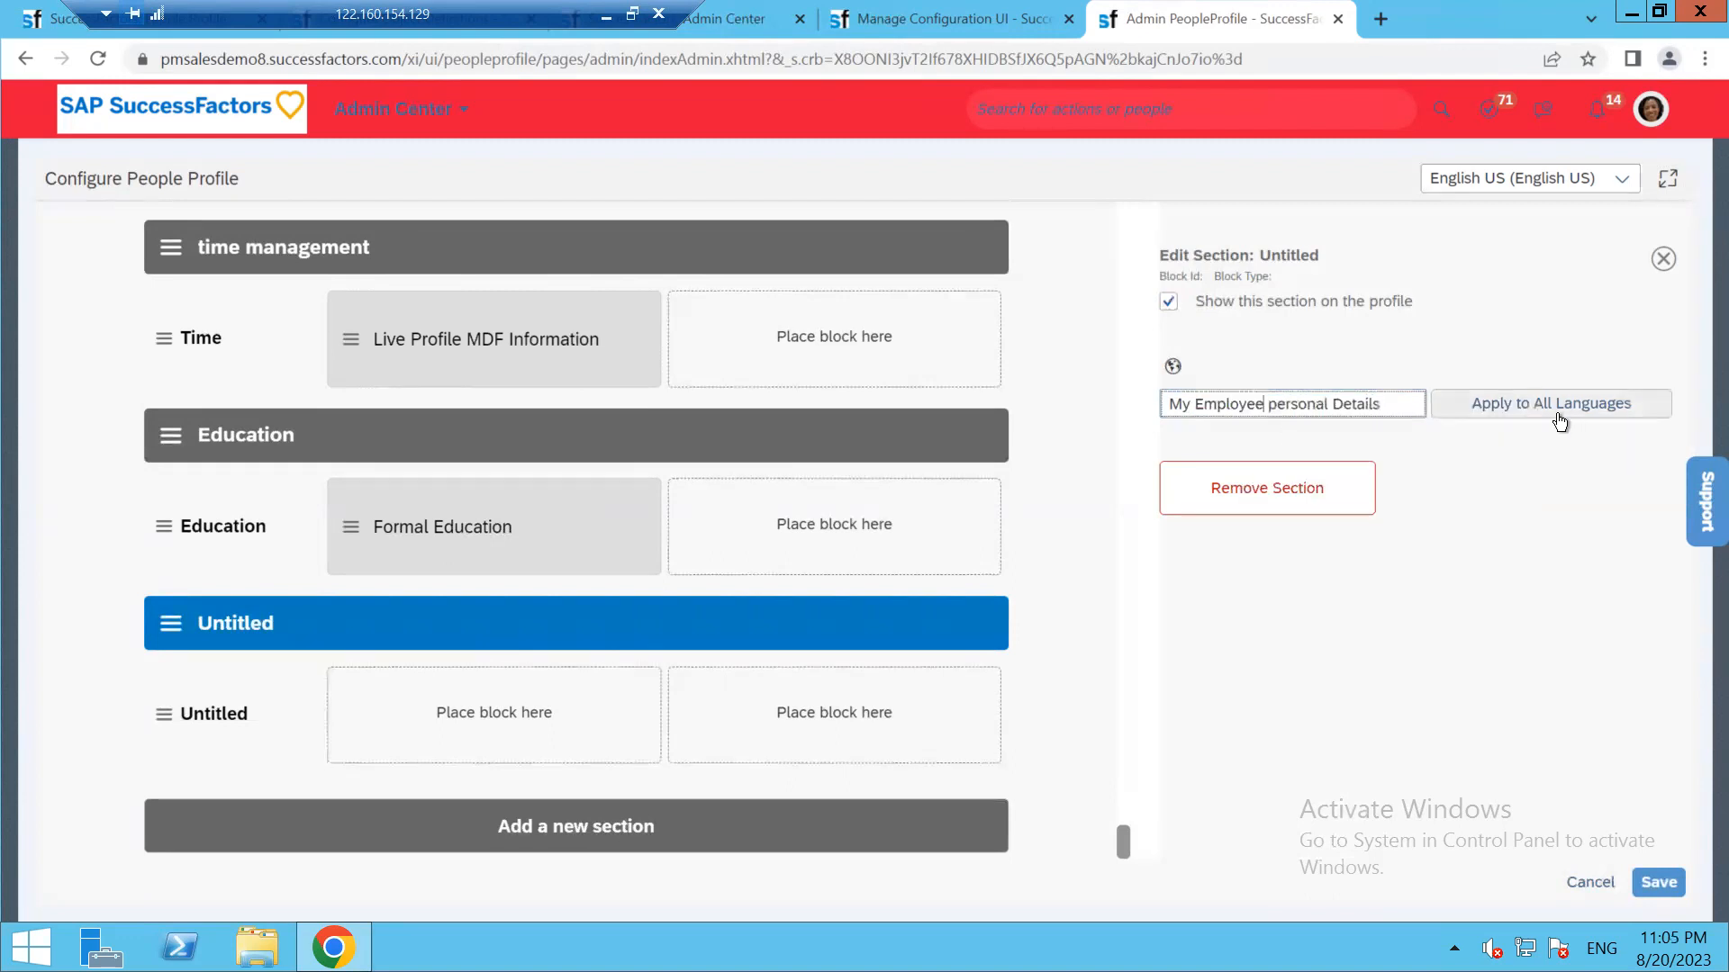
click(1560, 405)
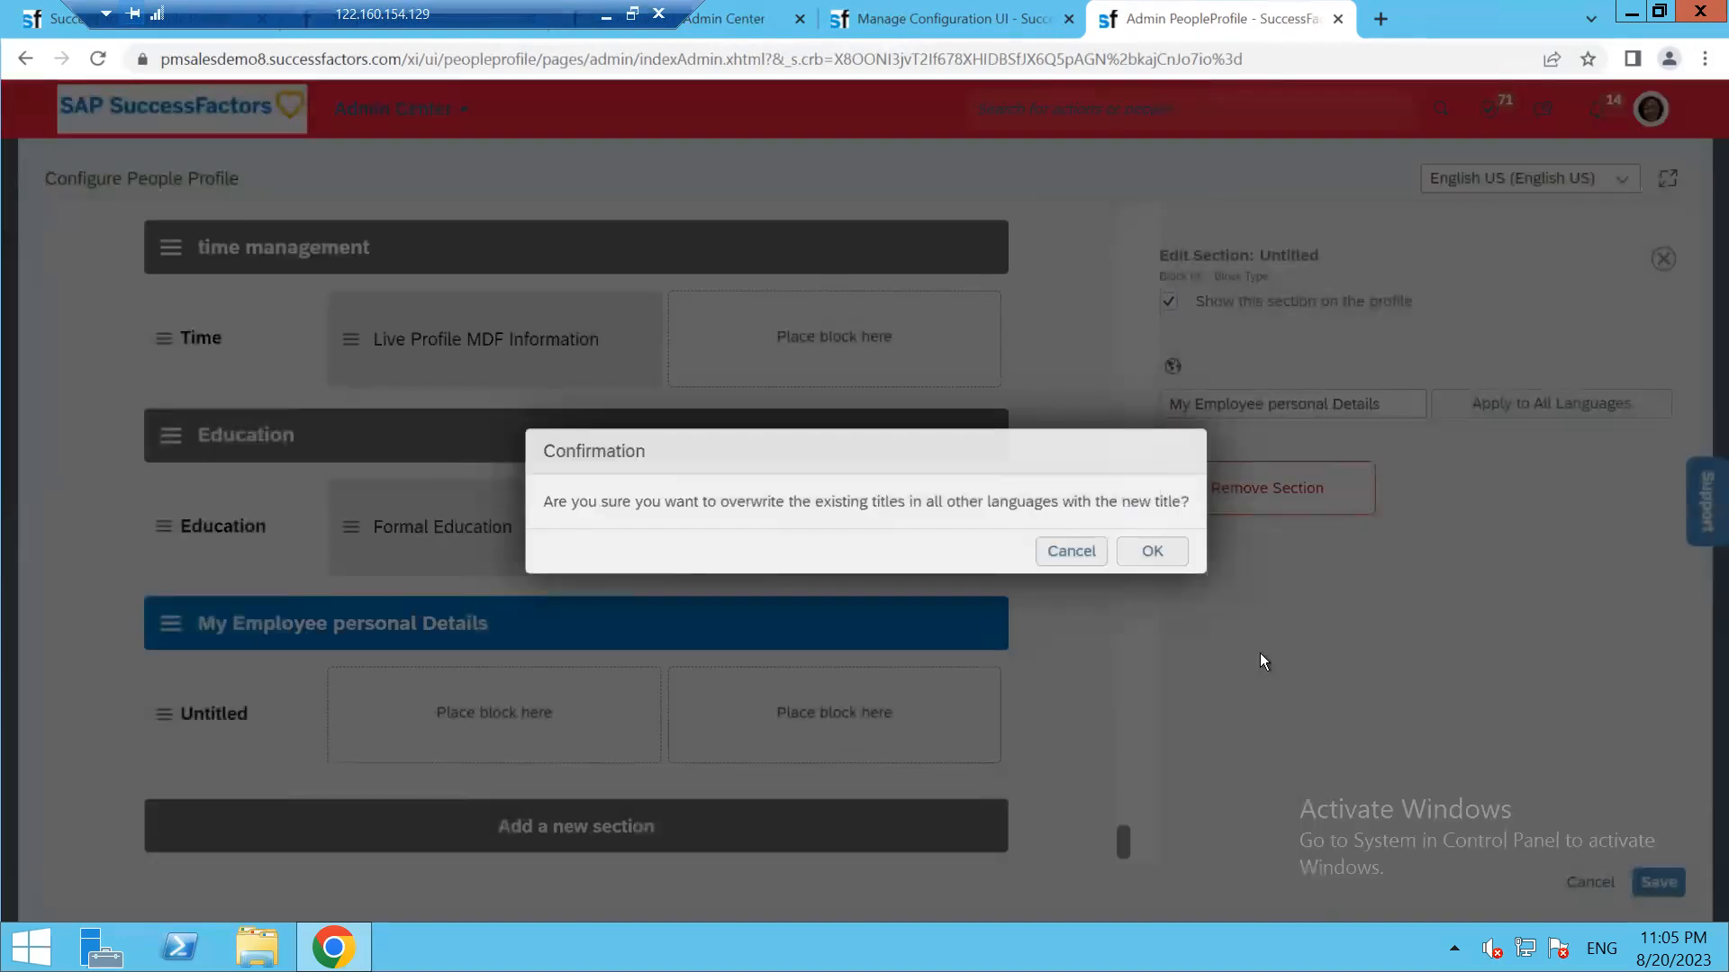
click(1141, 552)
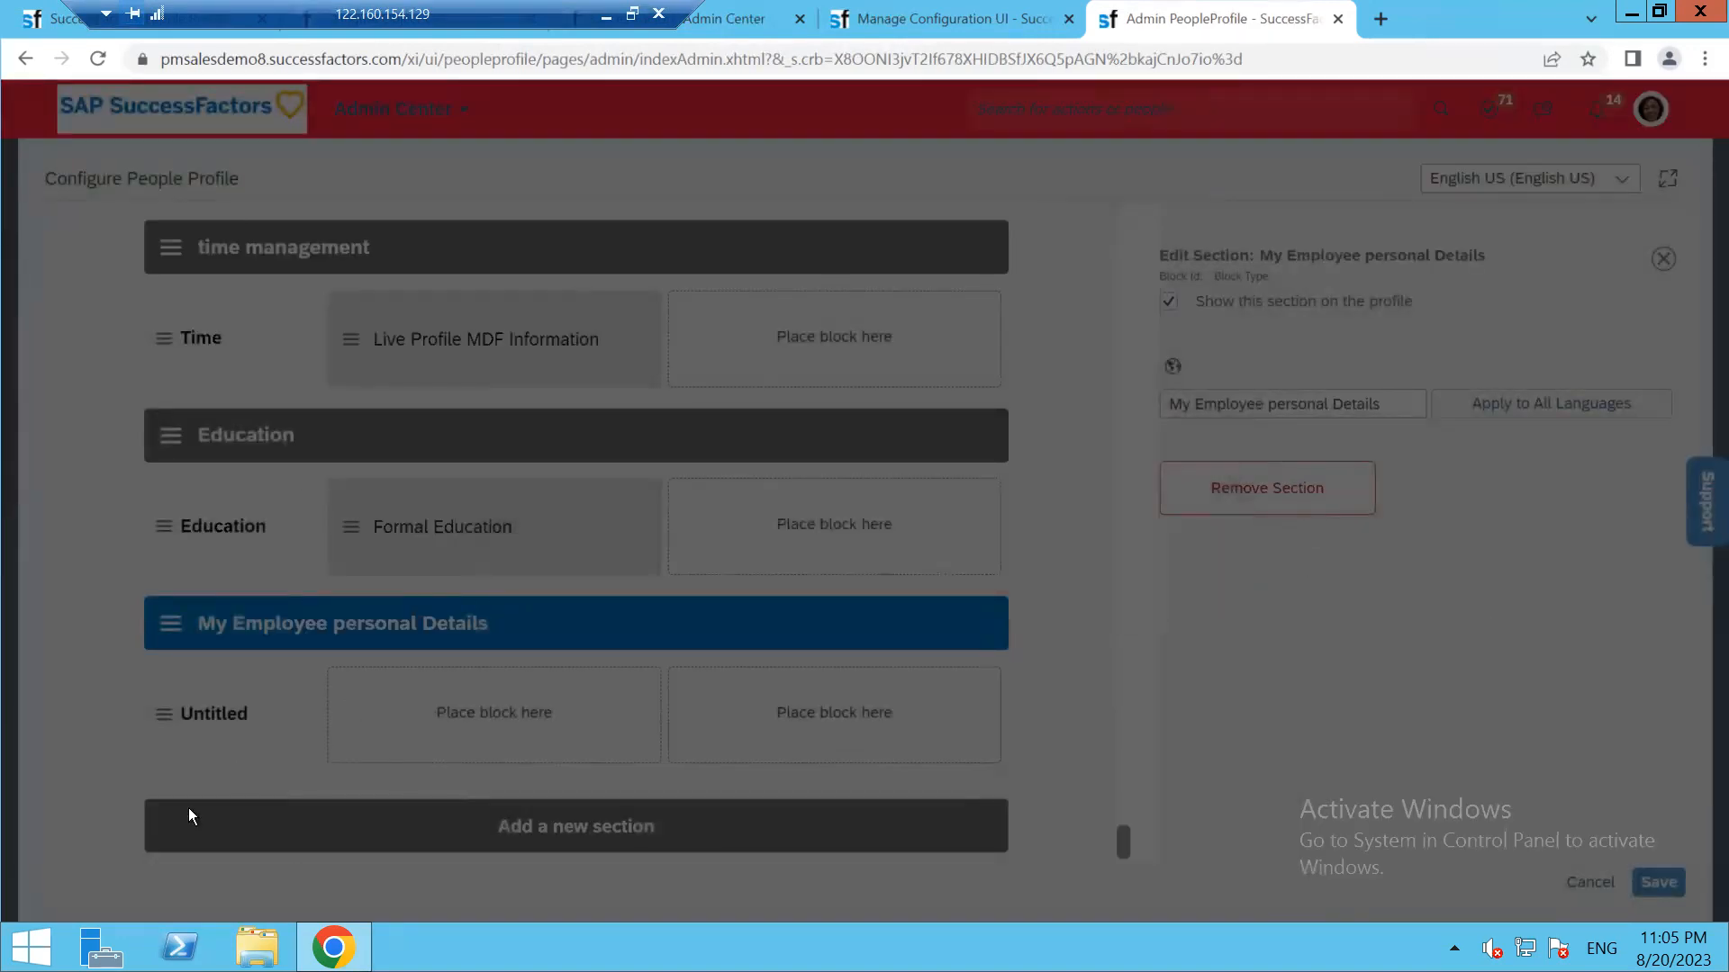
click(177, 715)
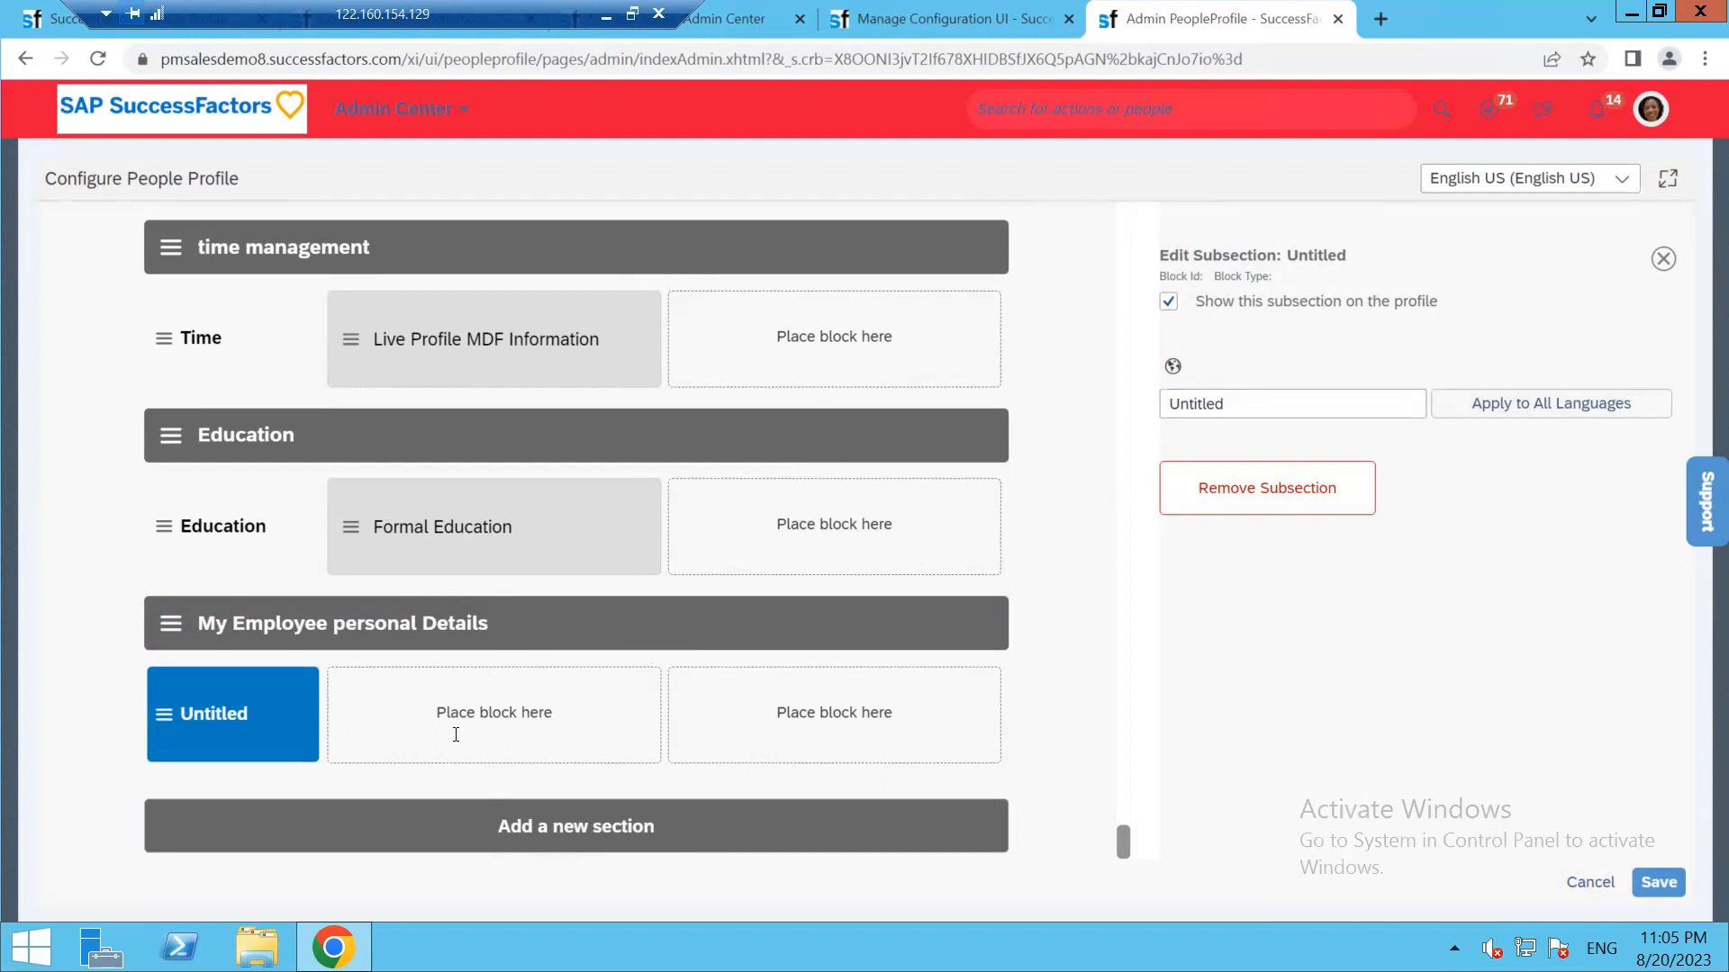
Find the Live Profile MDF Information block via 'live' and drop it into the new section
click(170, 734)
click(1354, 365)
text(live)
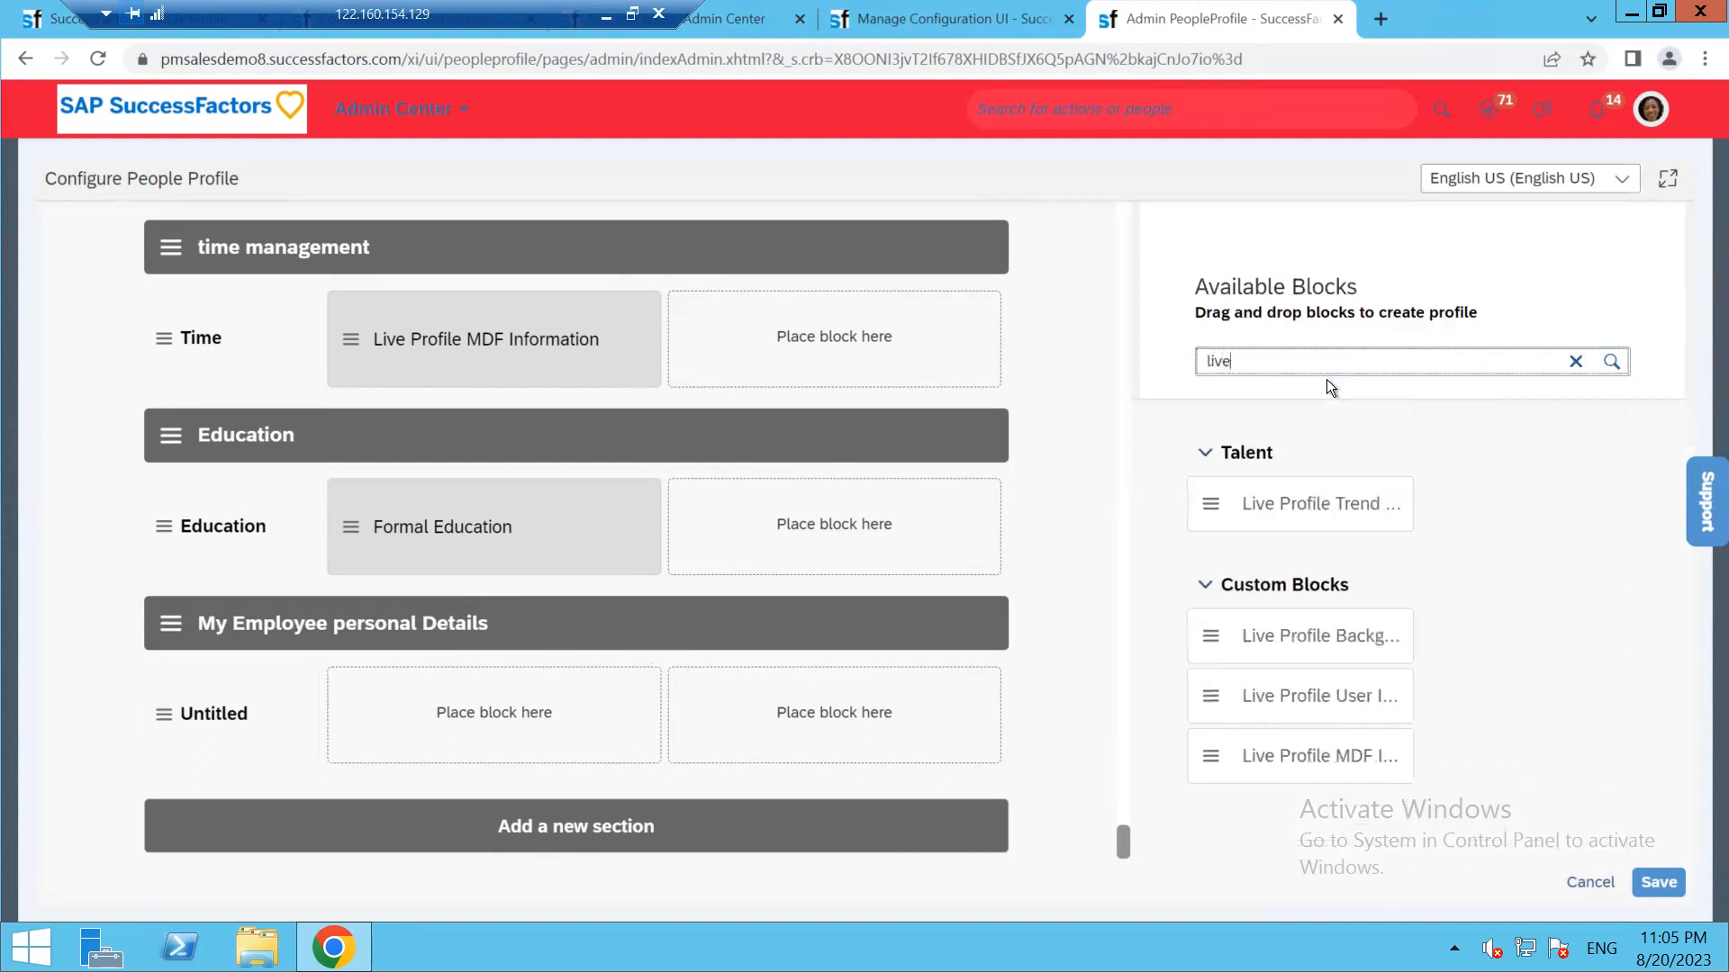
drag(1271, 740, 1073, 720)
drag(1215, 770, 516, 716)
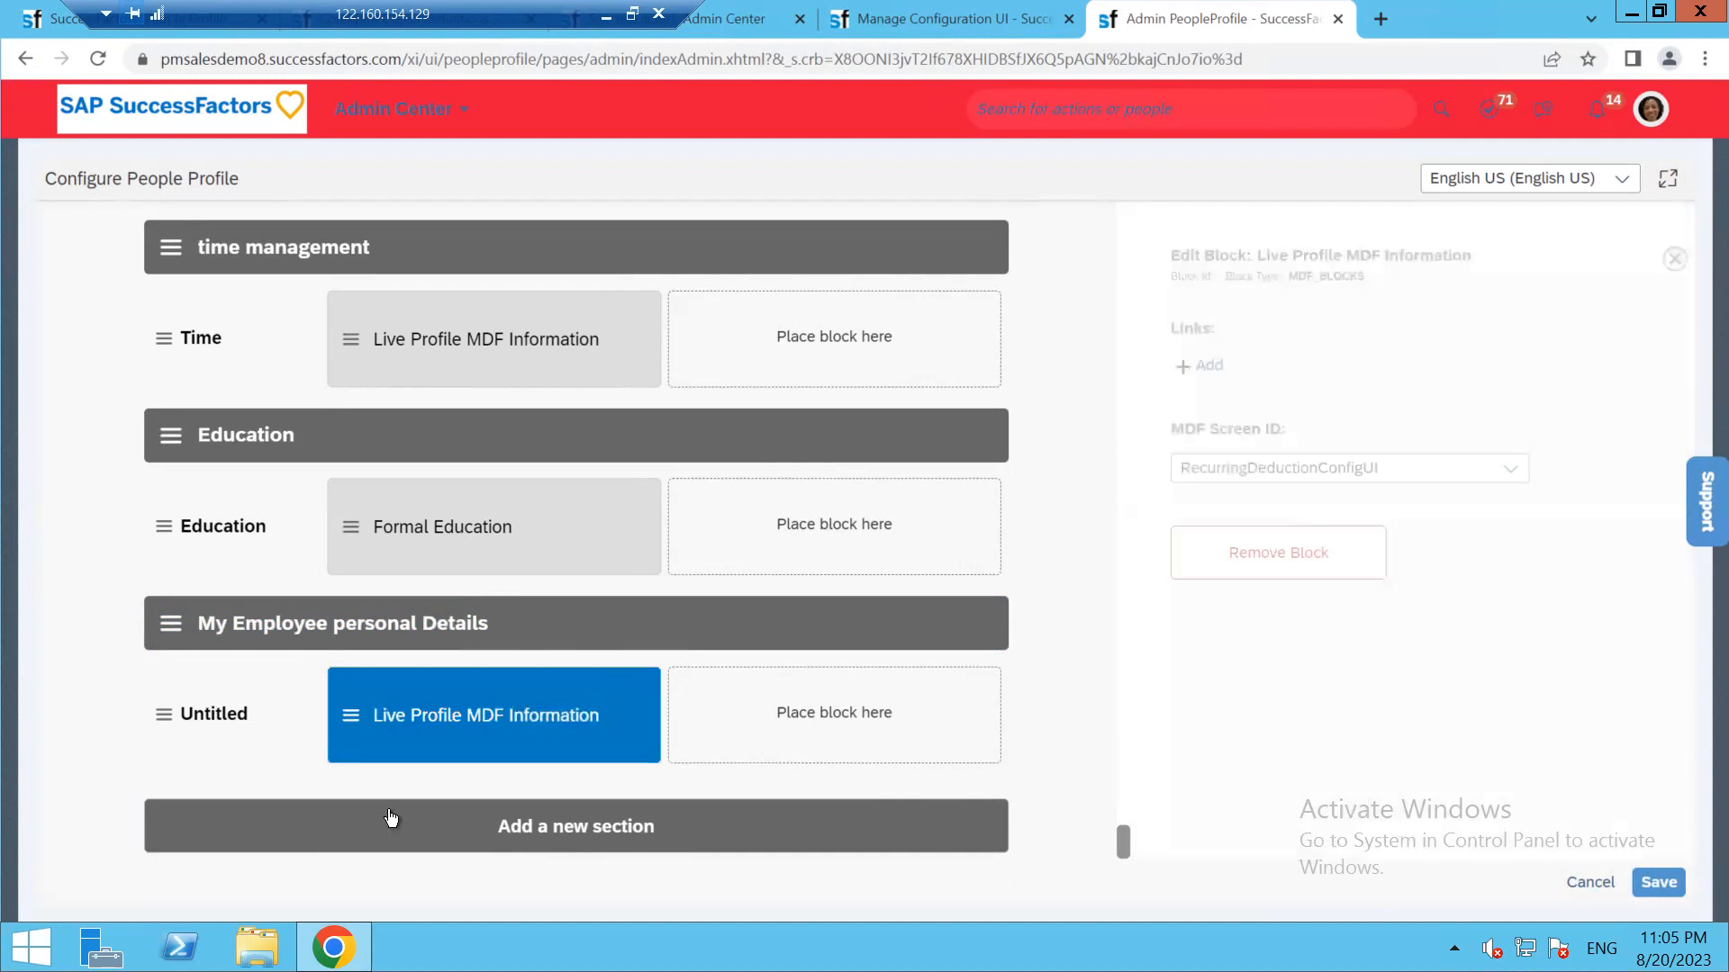
Open the MDF Screen ID list and select the configuration UI's id on Manage Configuration UI
click(1481, 468)
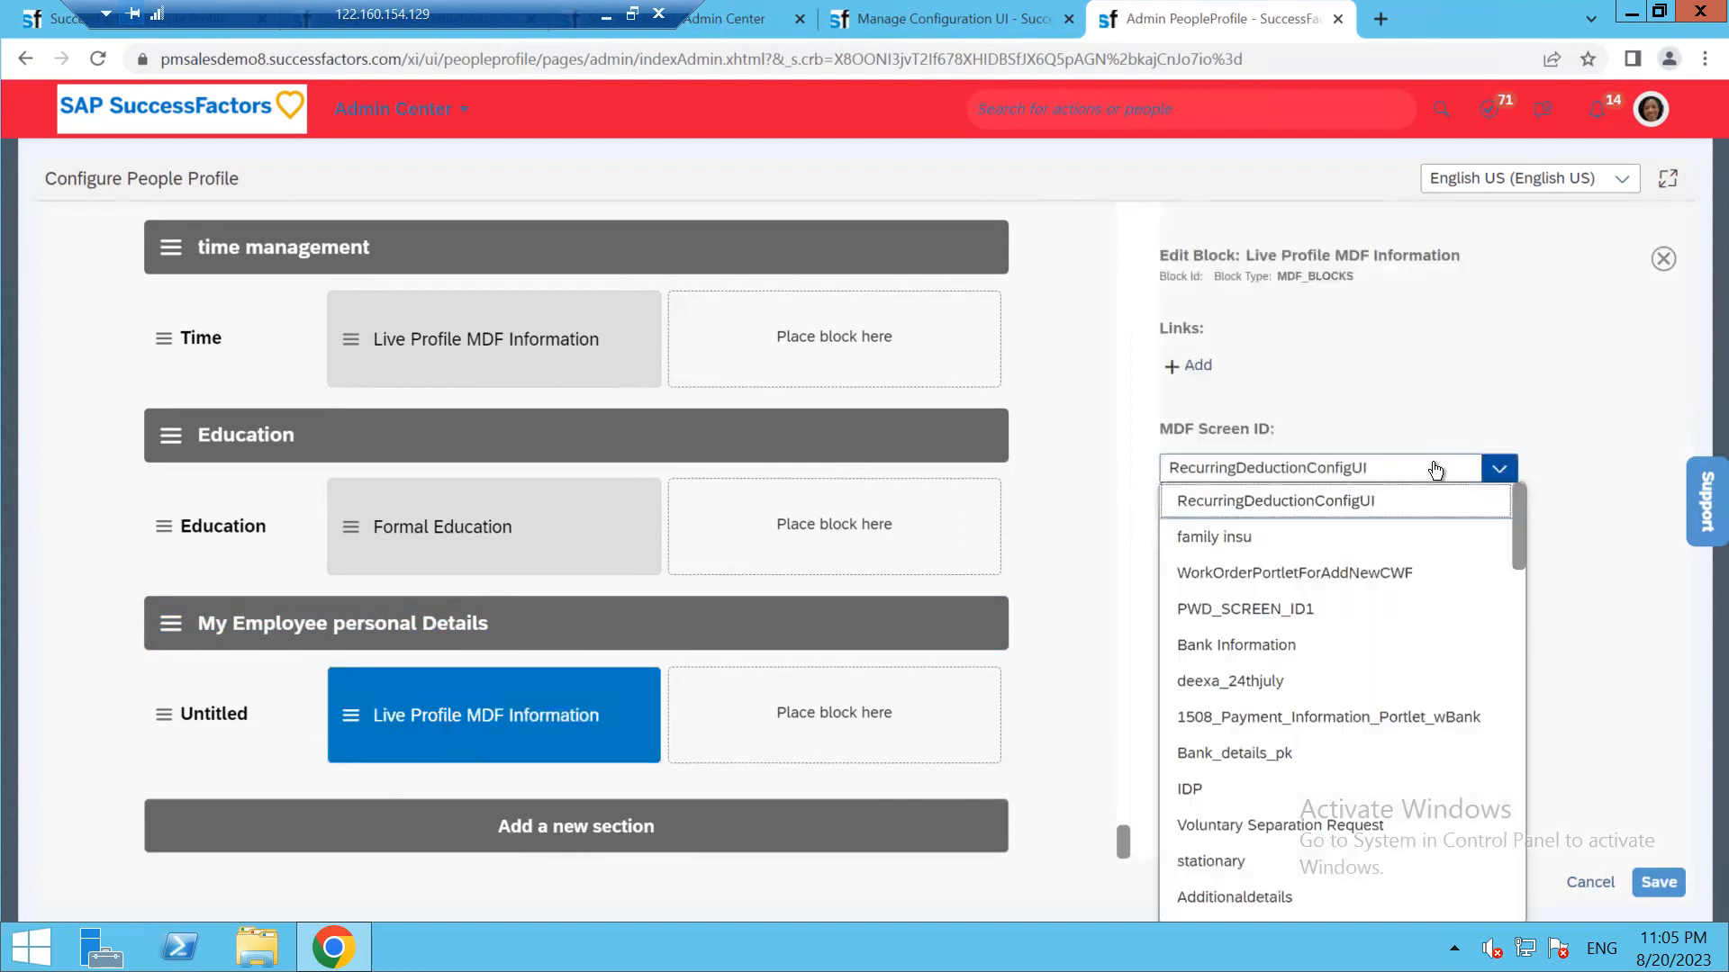
click(420, 16)
click(646, 12)
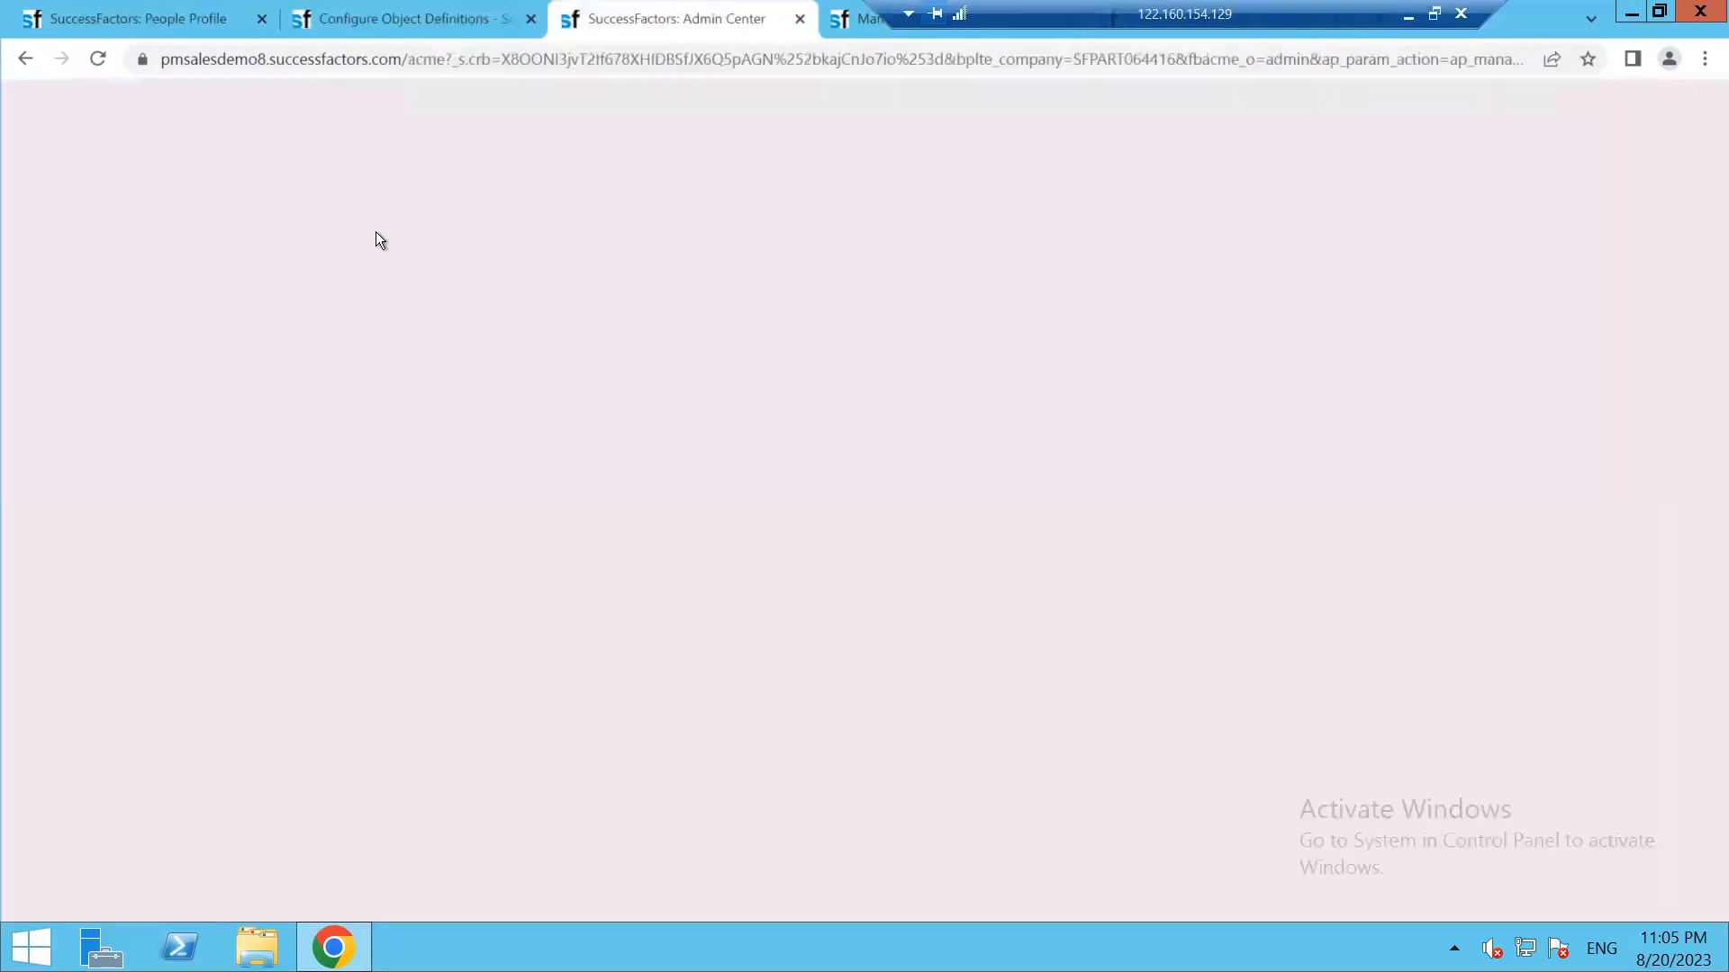
click(856, 29)
drag(278, 340, 194, 330)
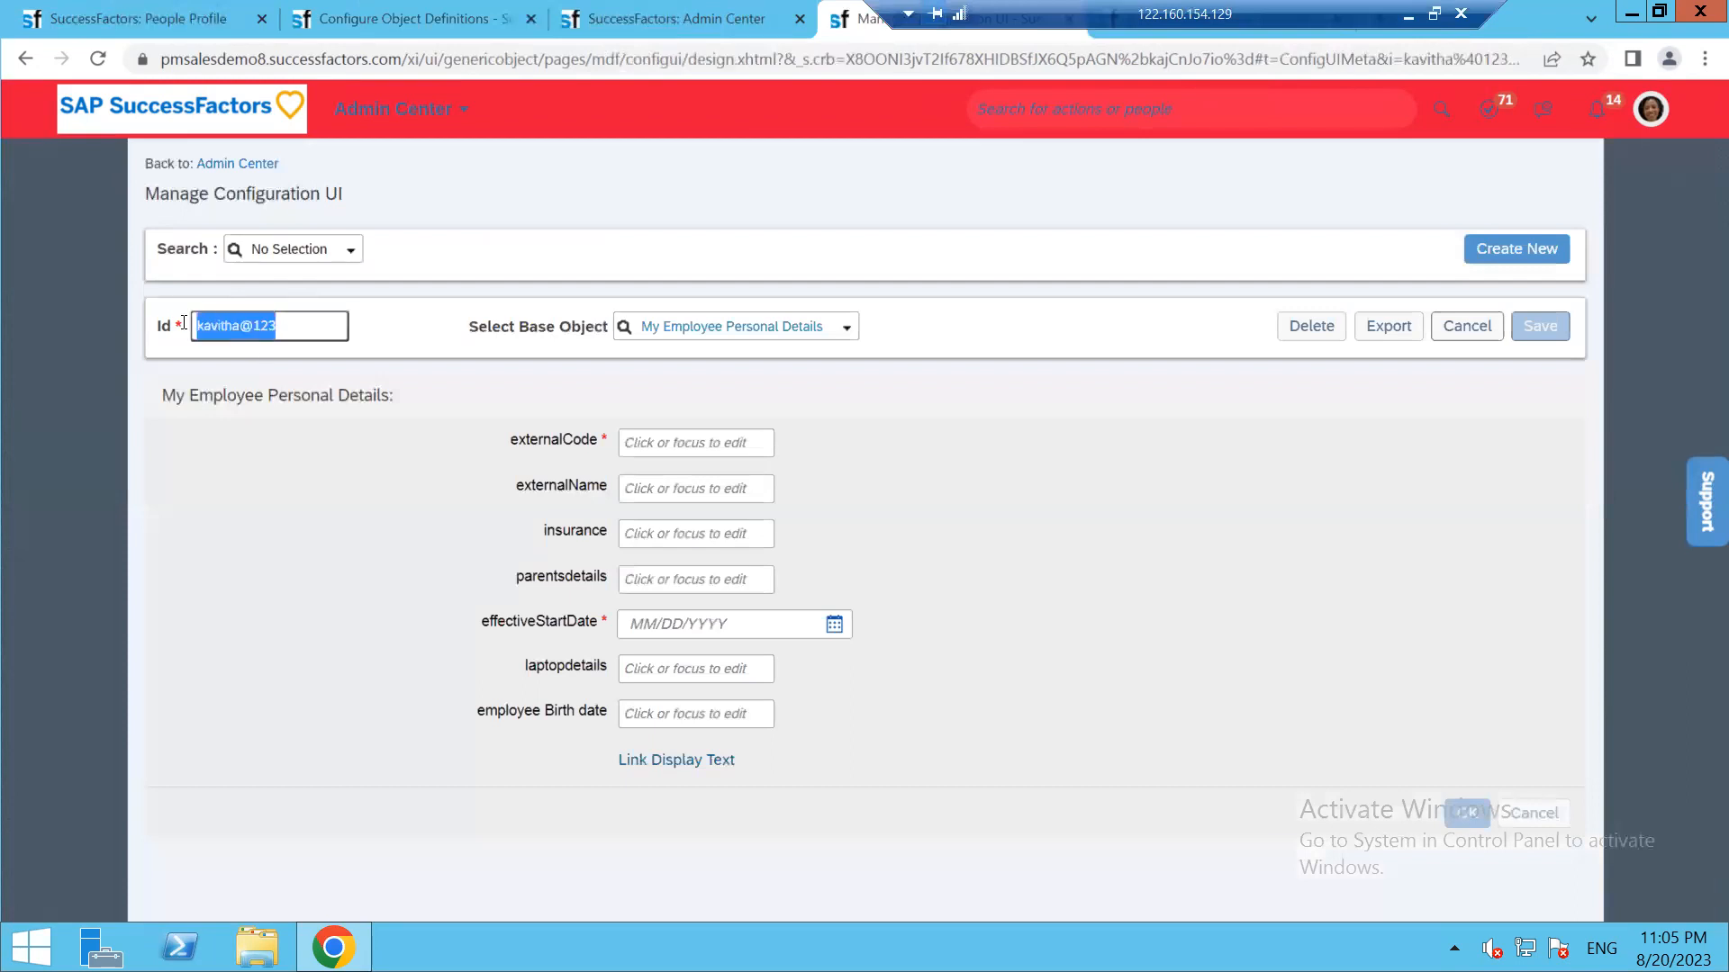
drag(1072, 7, 424, 7)
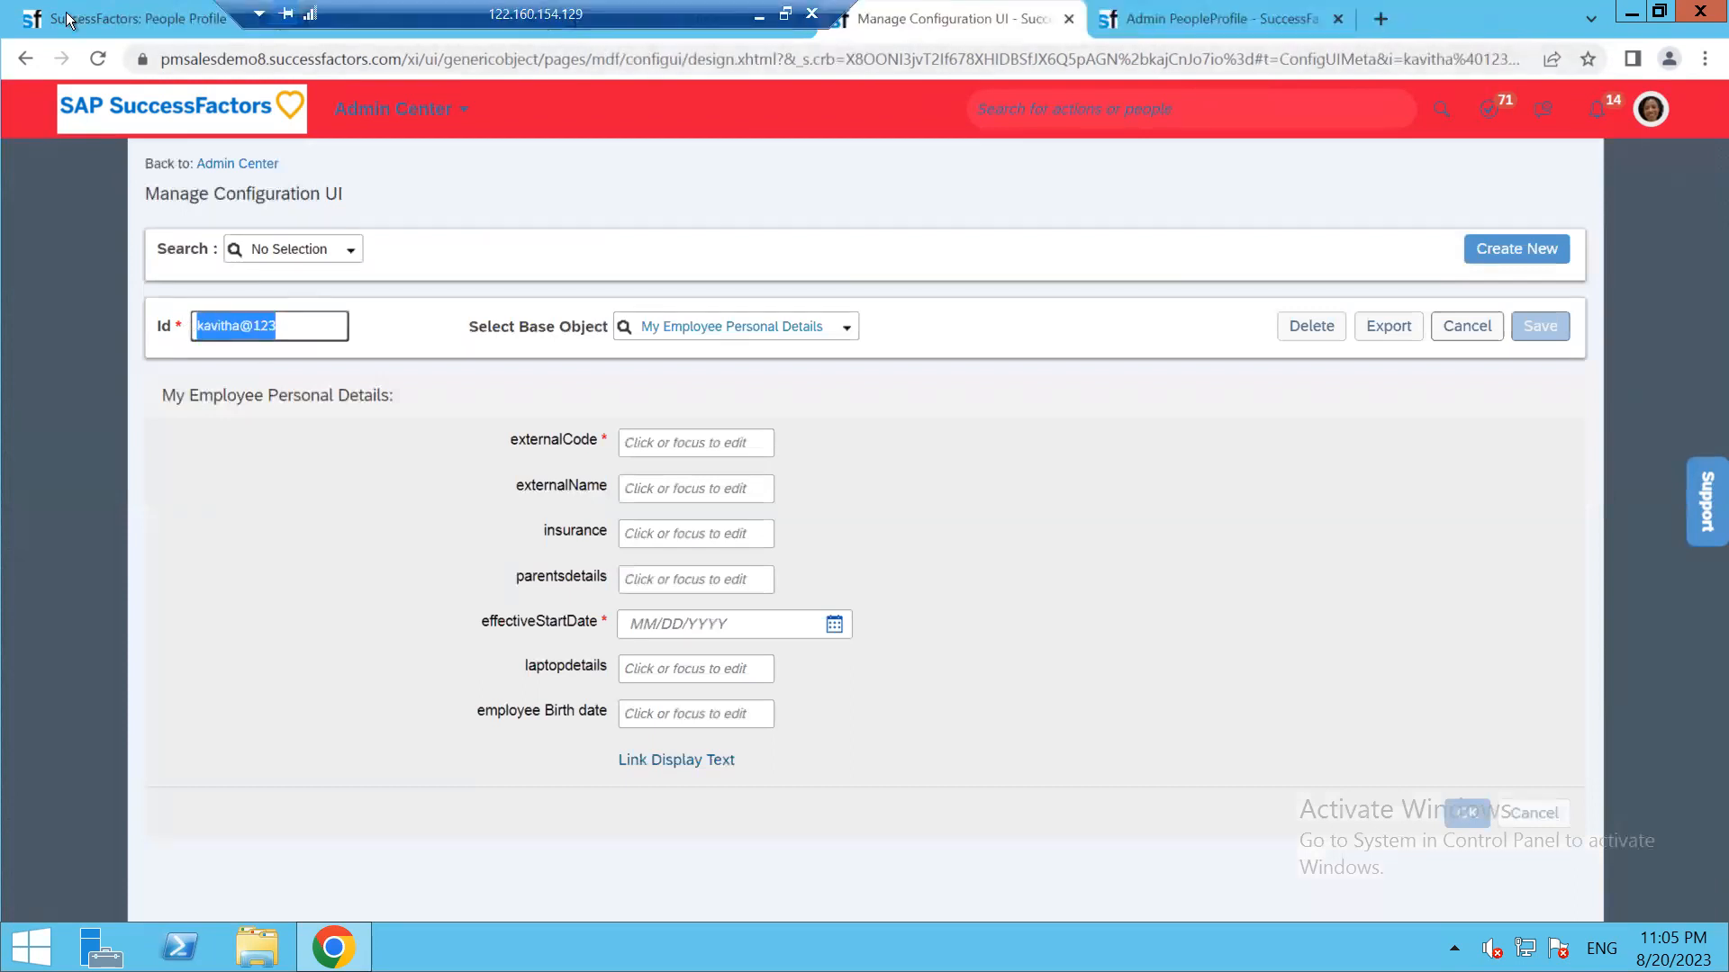
click(1175, 13)
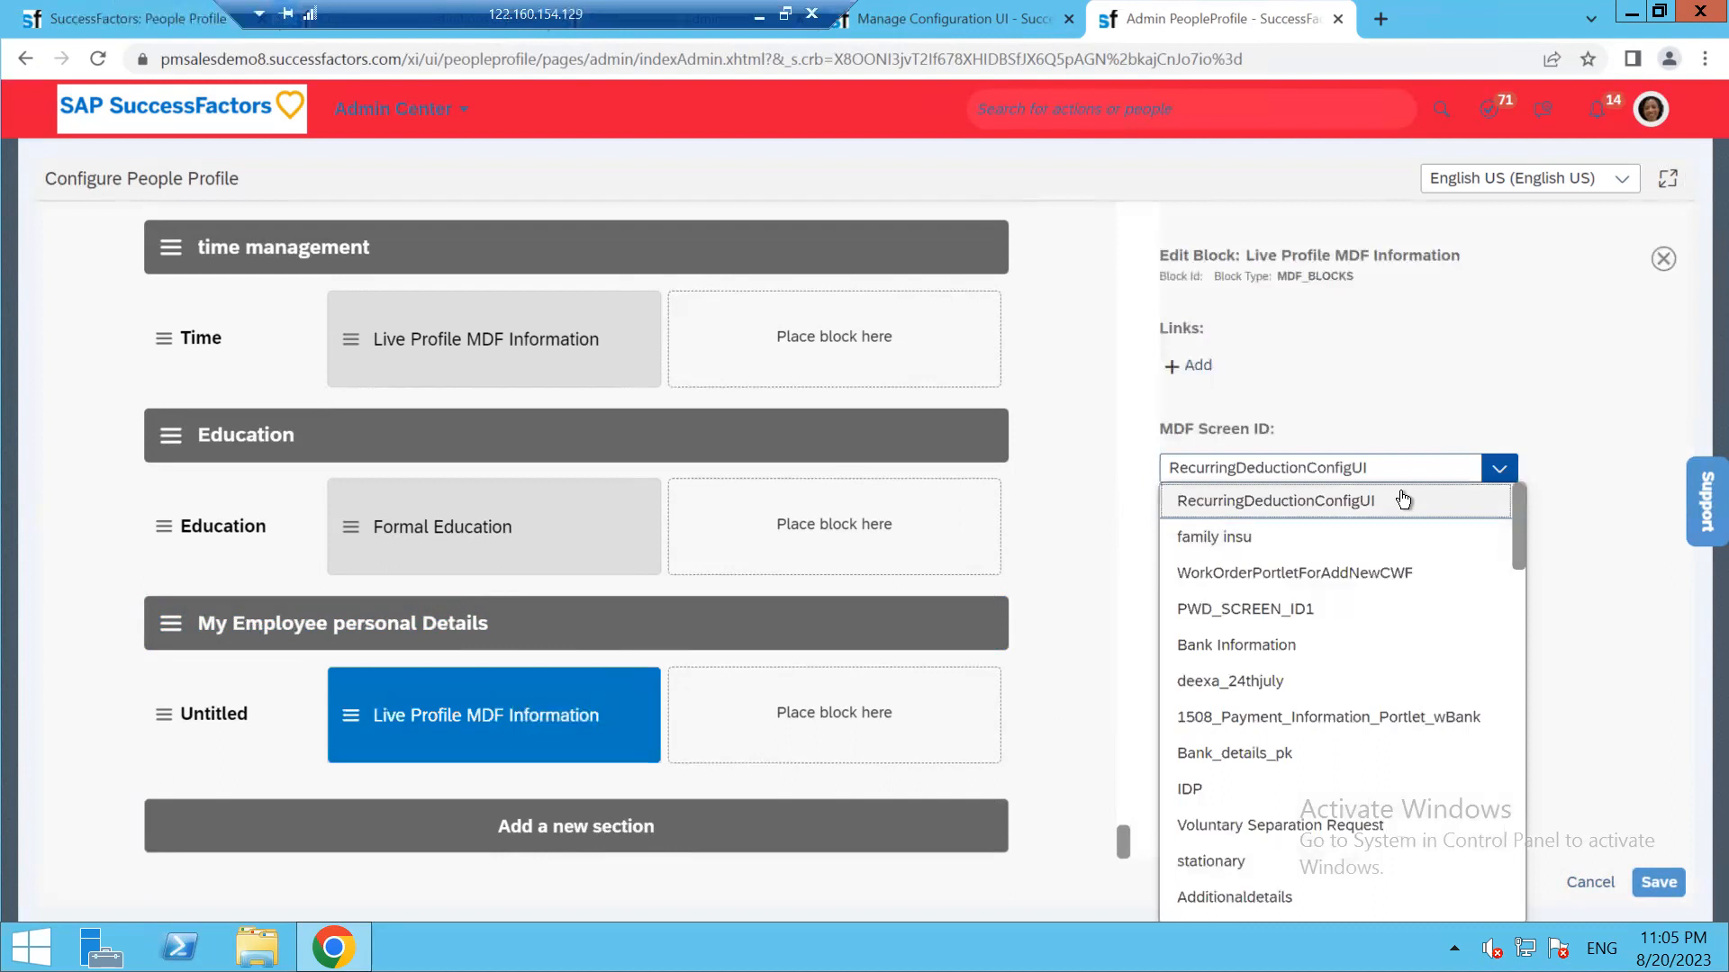
Scroll through the MDF Screen ID list looking for the custom configuration UI
click(1440, 470)
click(1428, 473)
scroll(1342, 685, down, 1)
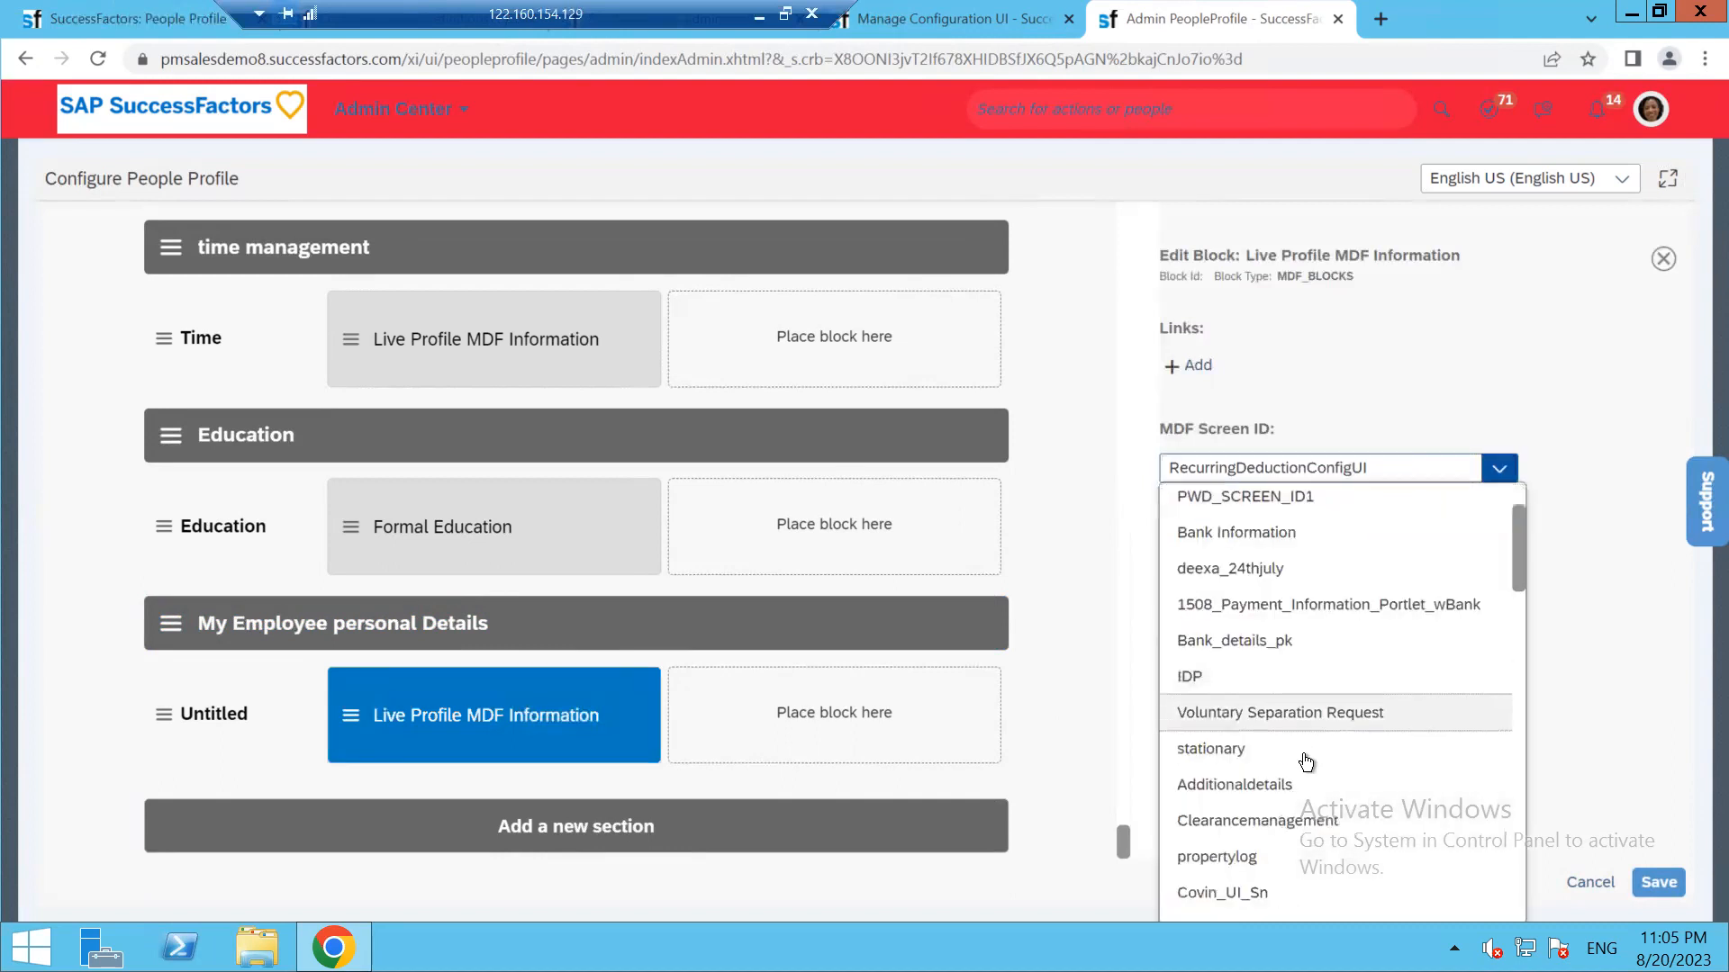
scroll(1297, 801, down, 3)
scroll(1274, 846, down, 12)
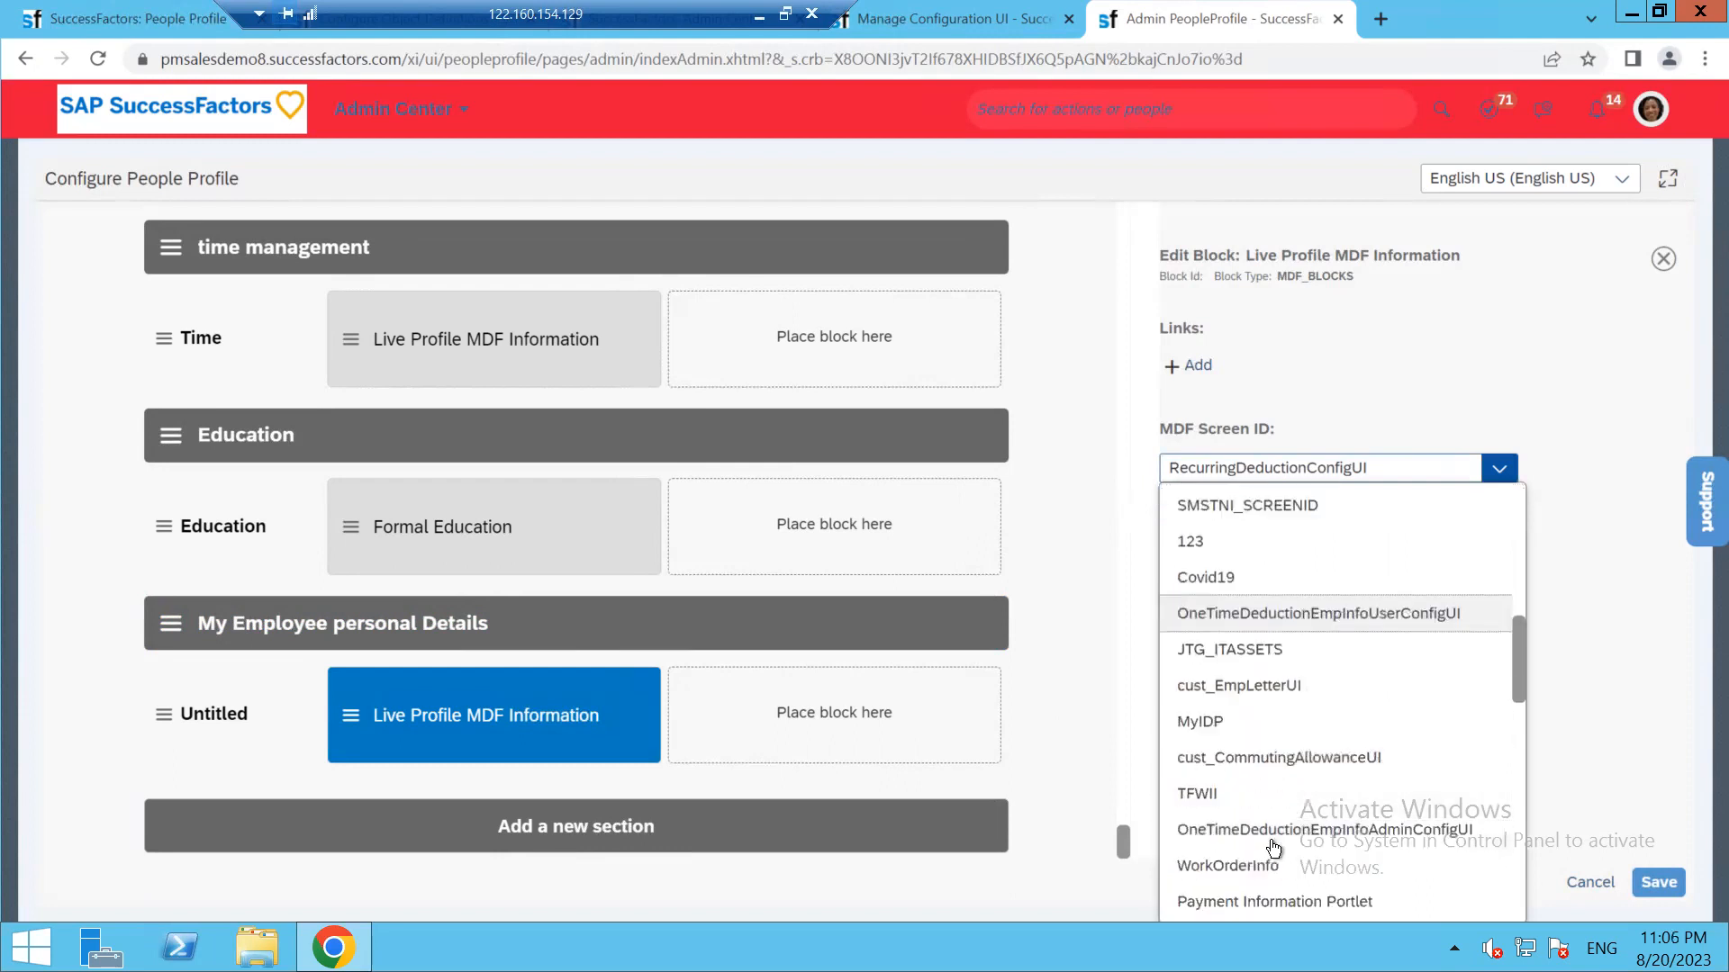
scroll(1276, 846, down, 5)
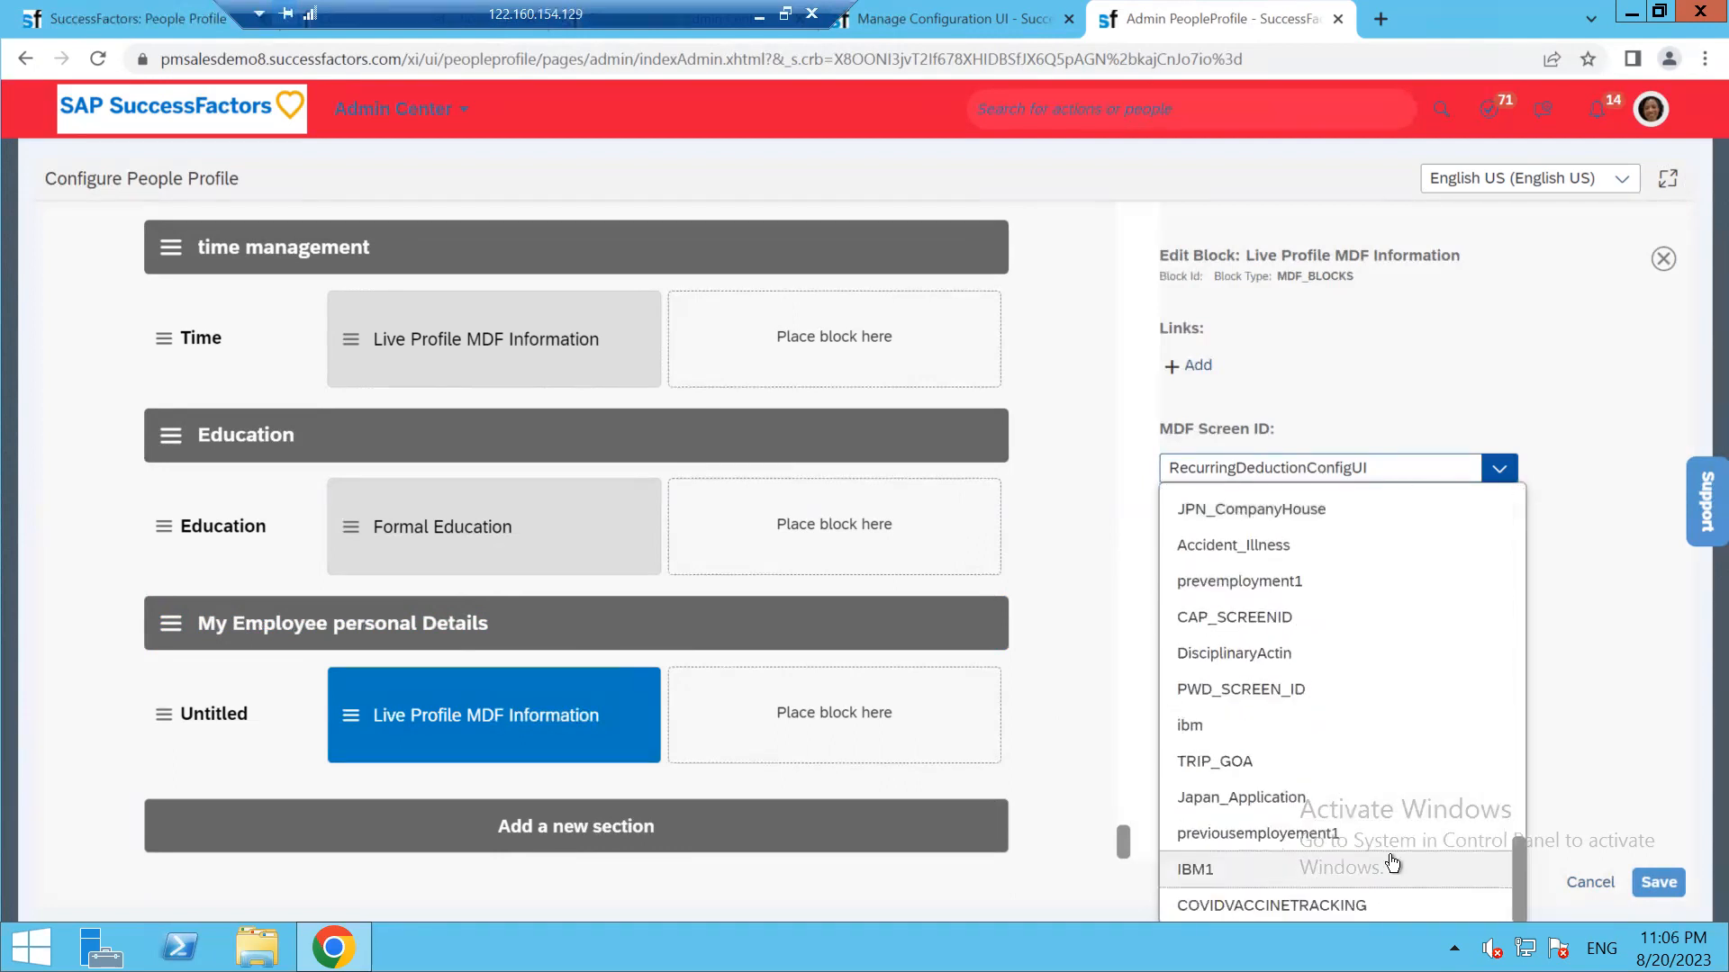
scroll(1270, 851, up, 5)
scroll(1245, 846, up, 15)
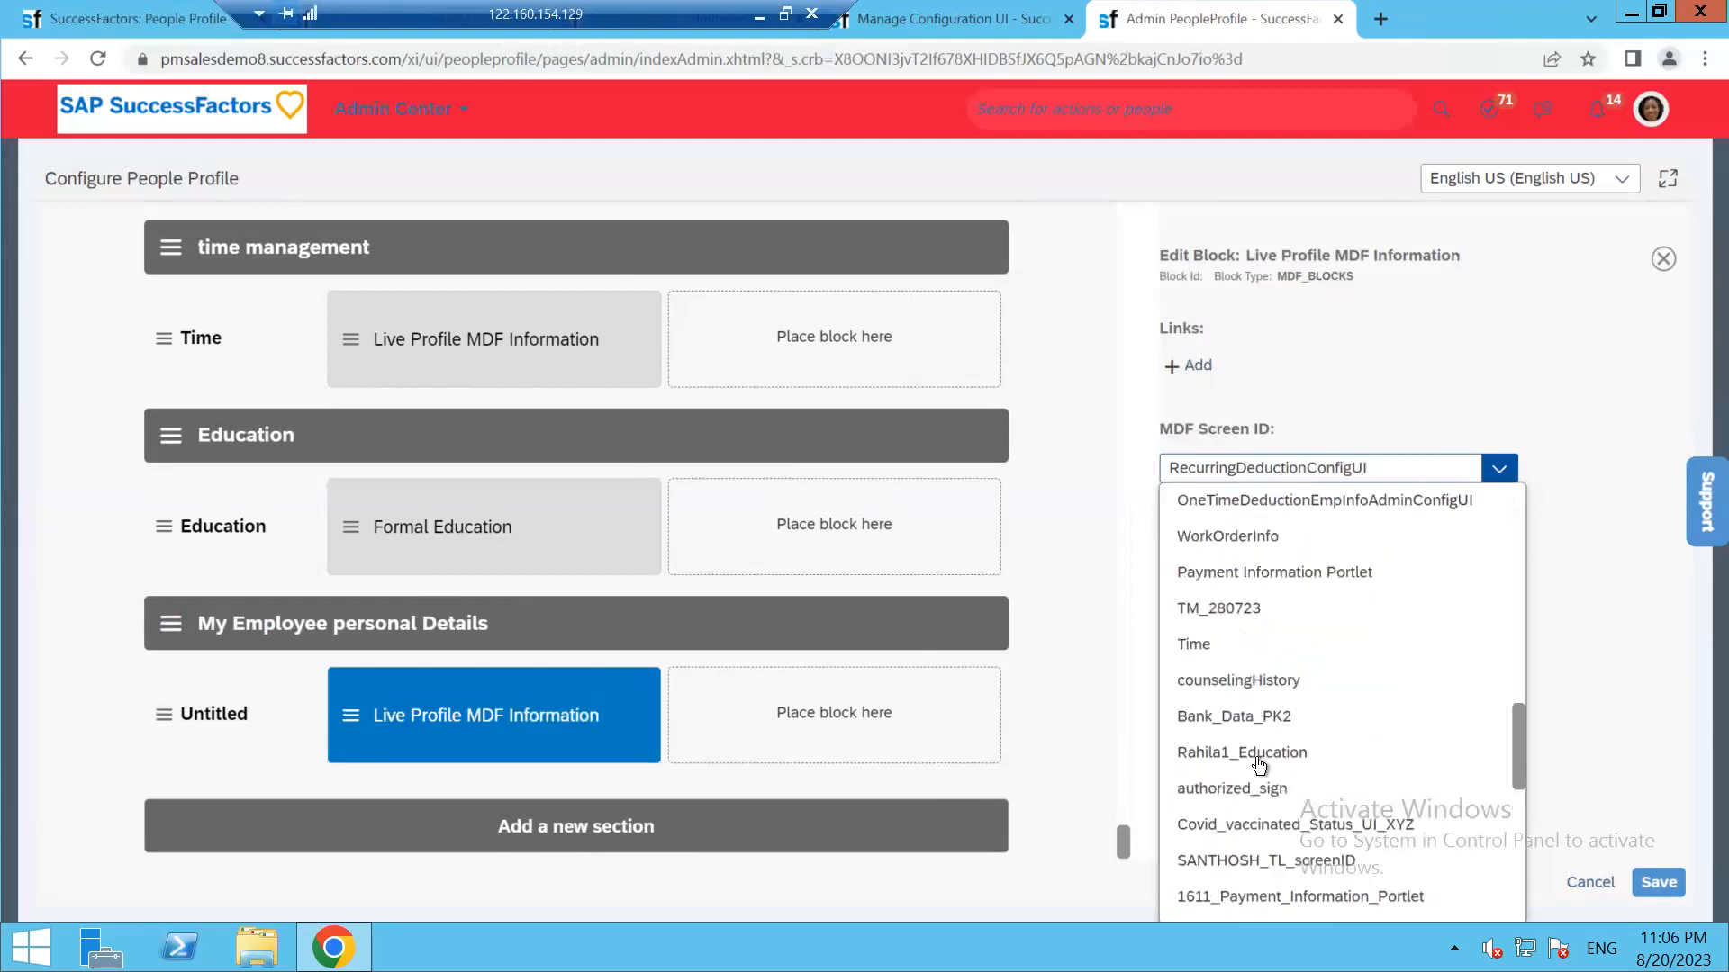
scroll(1253, 762, up, 3)
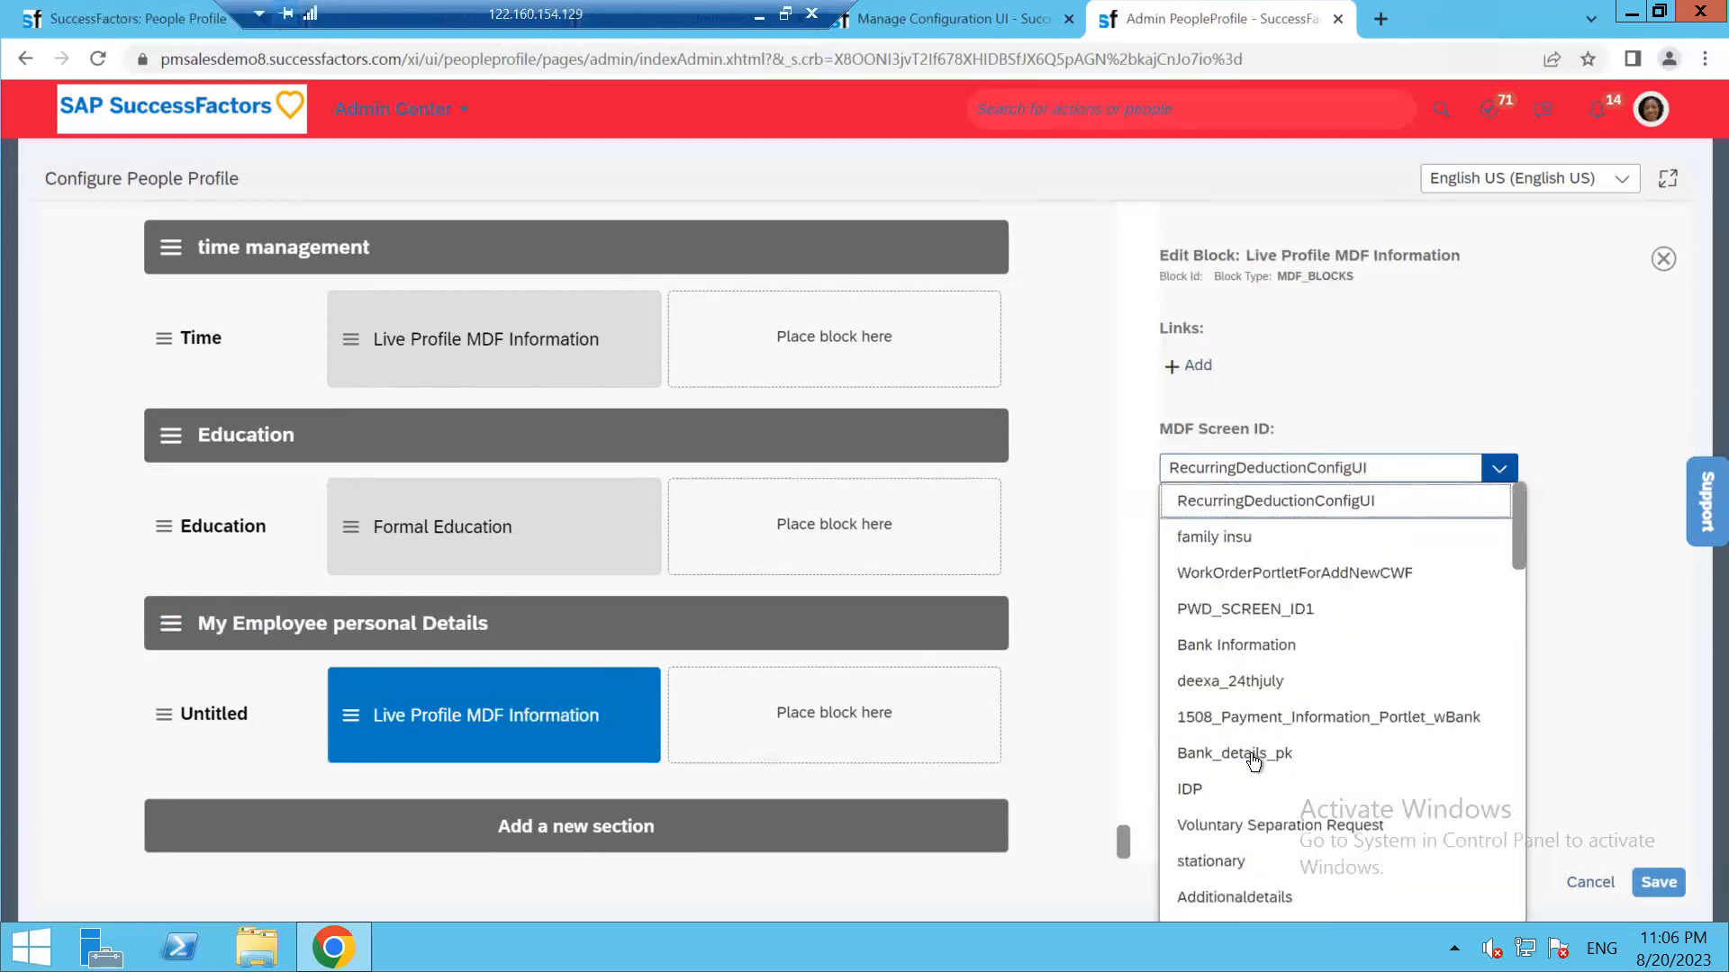
click(1391, 468)
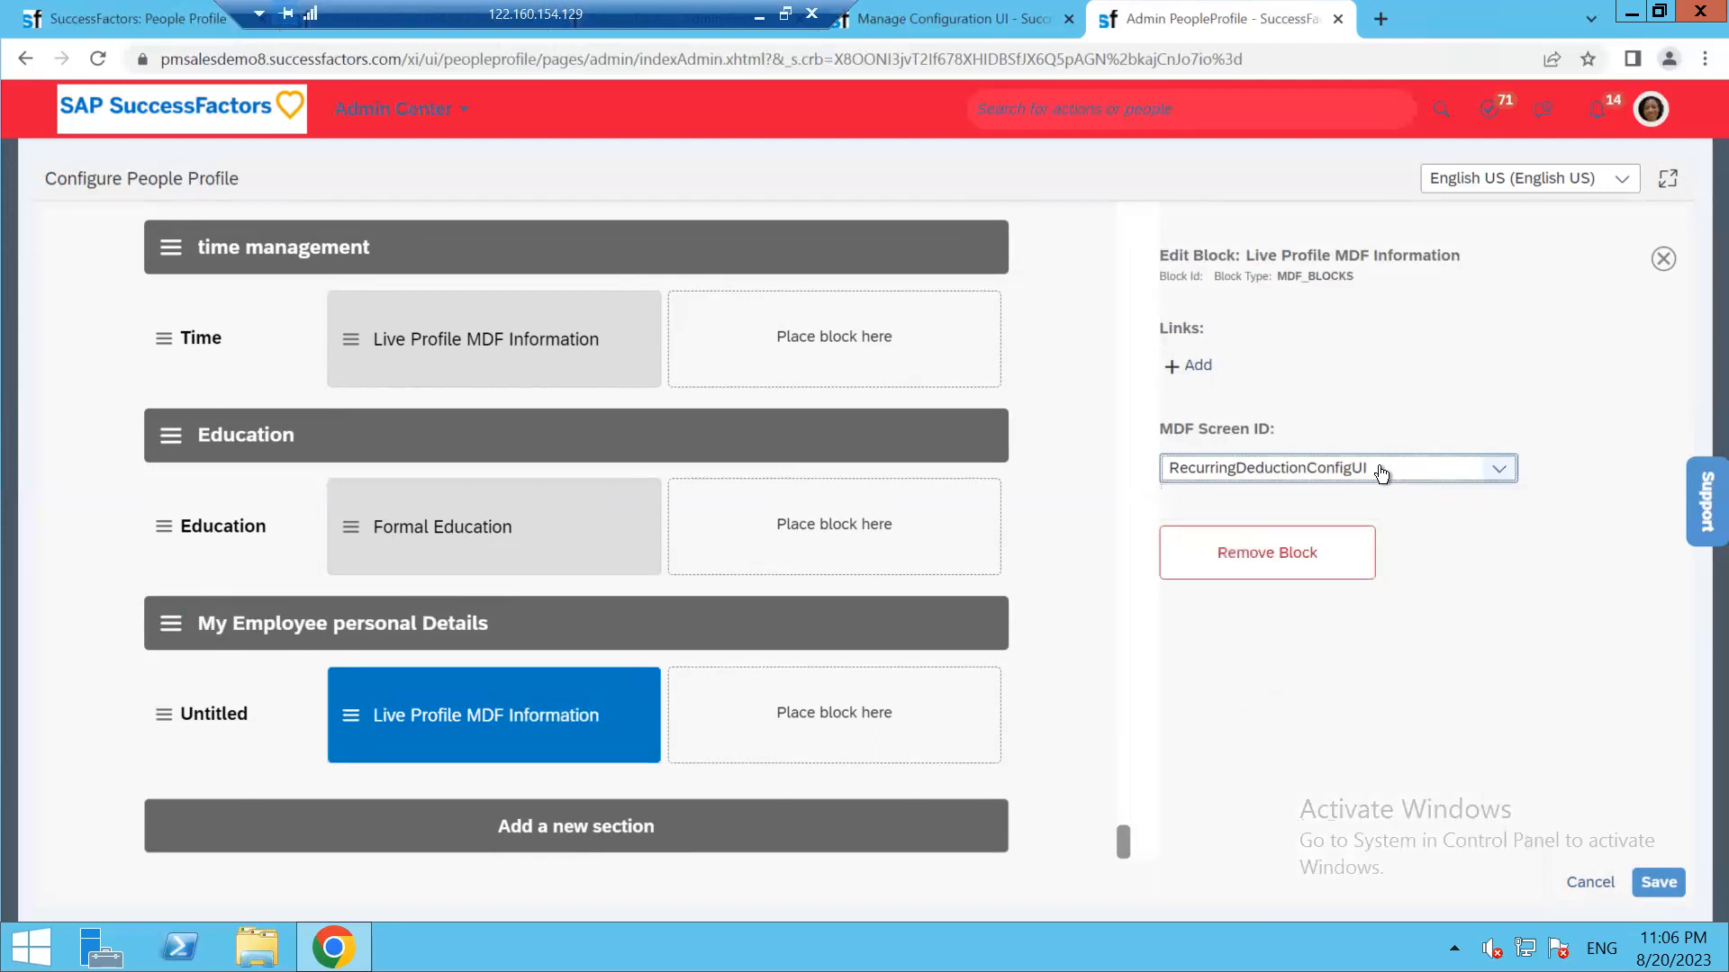
Browse the screen ID list twice more, then bring up the Manage Configuration UI page
click(1384, 470)
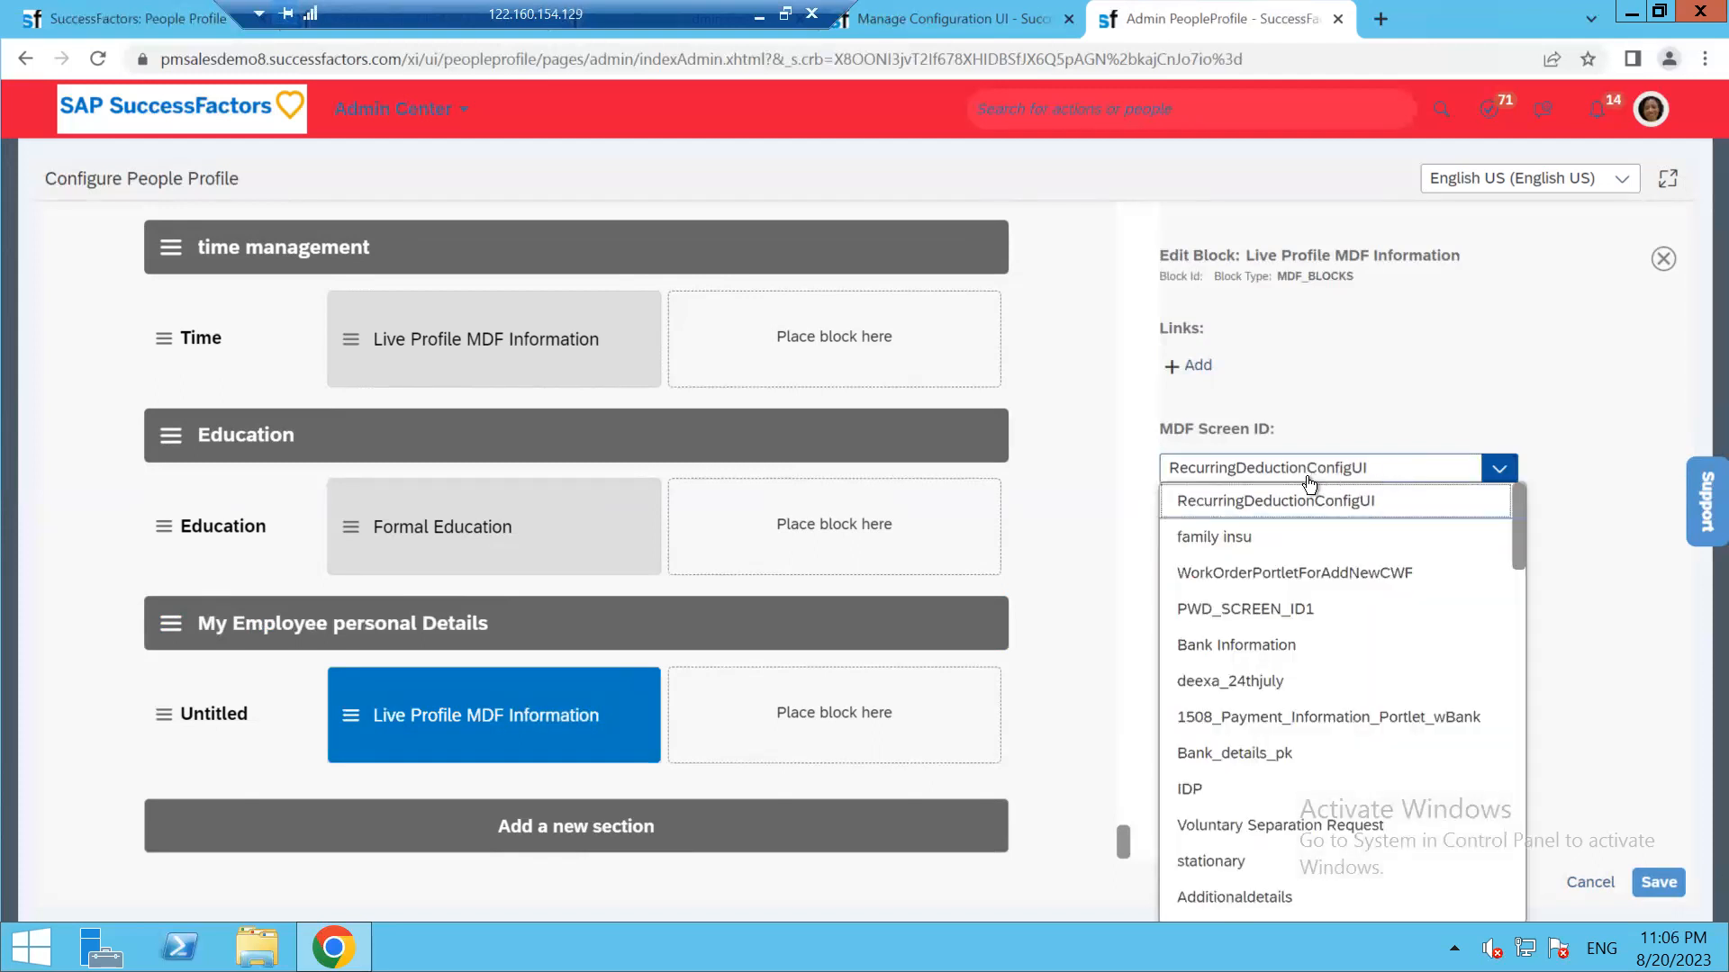
scroll(1207, 783, down, 3)
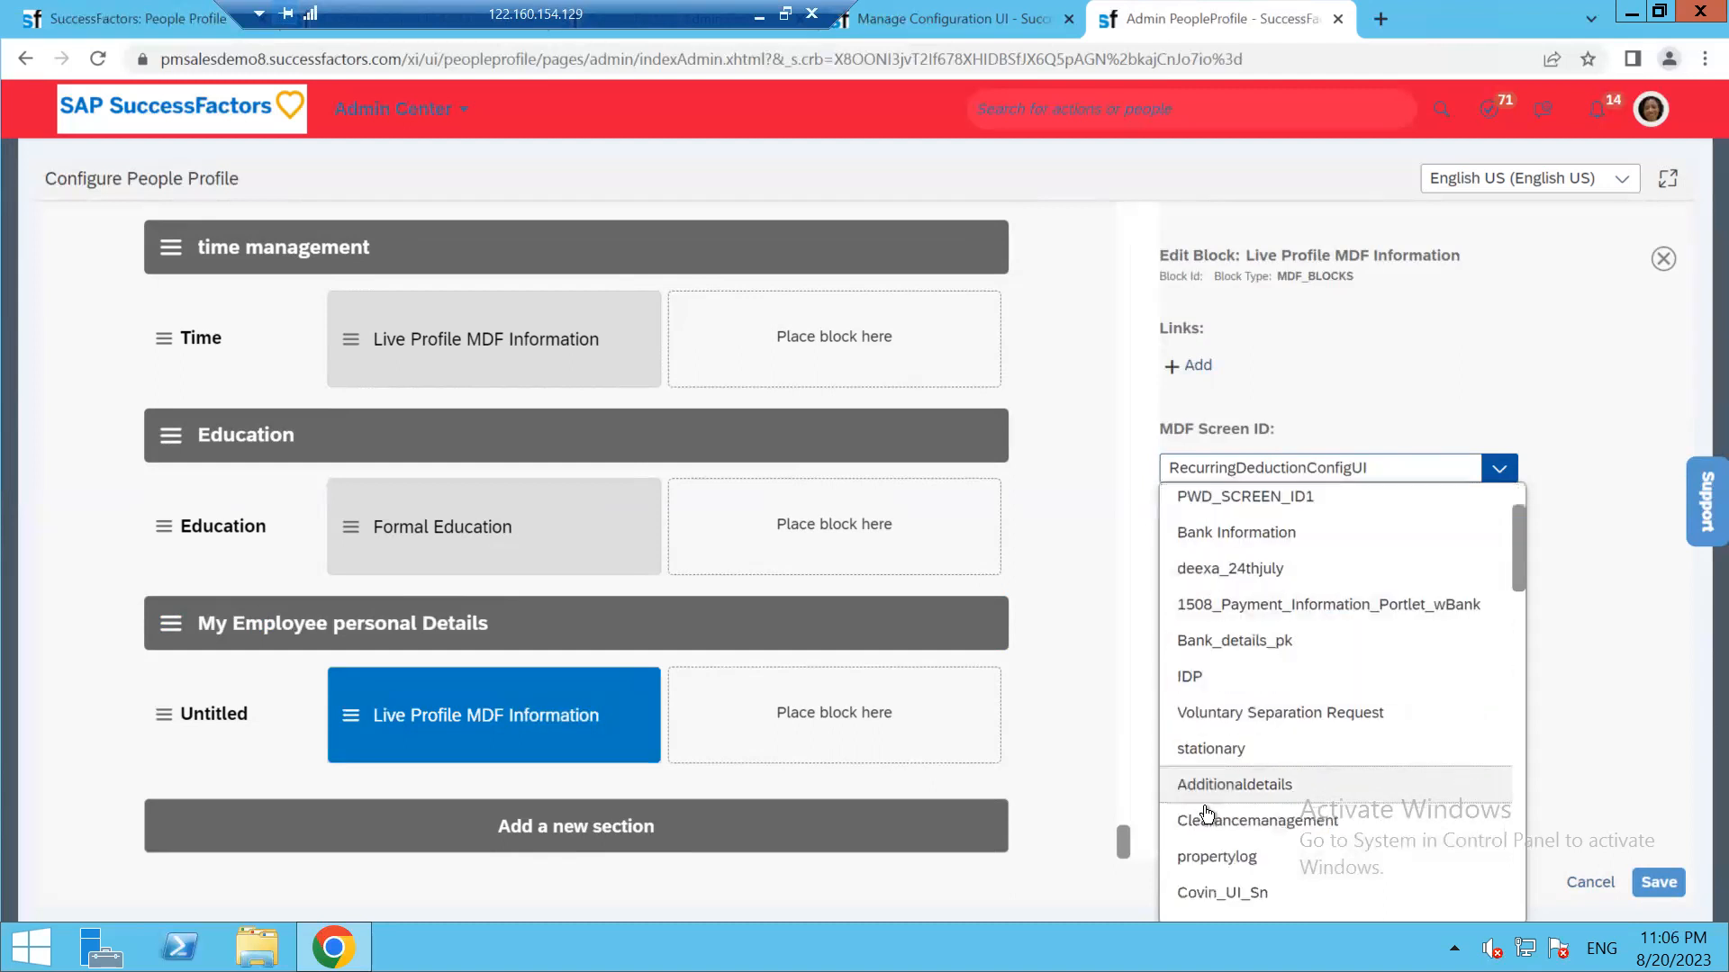
scroll(1208, 822, down, 3)
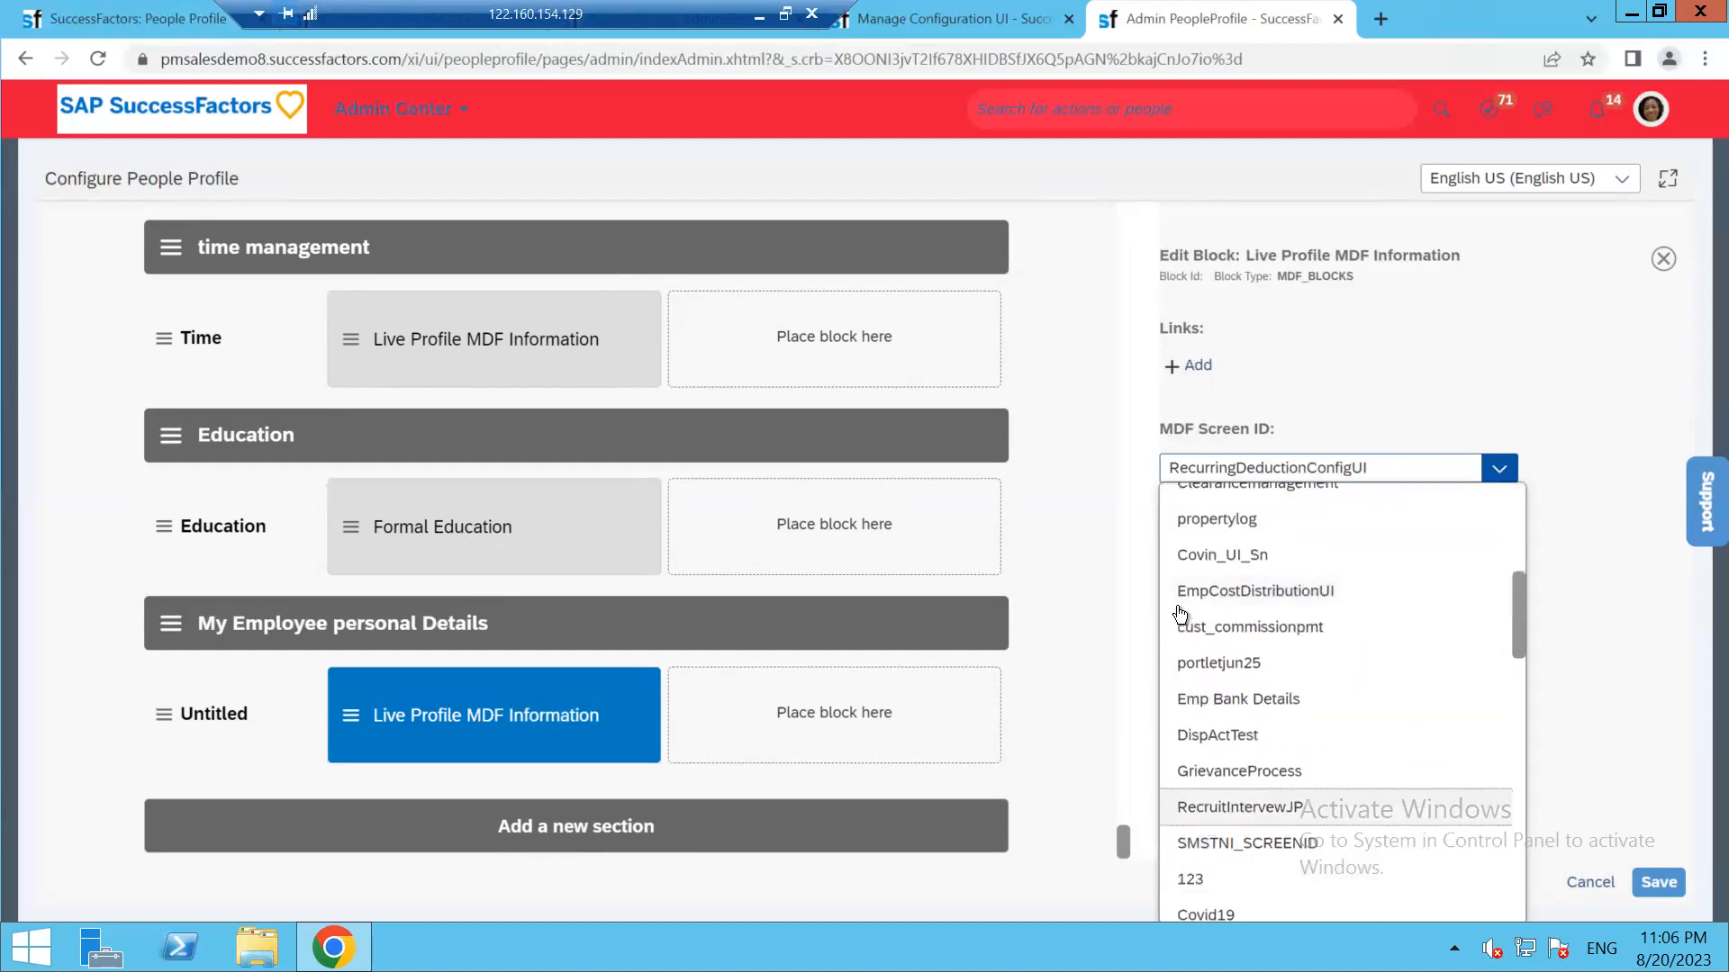
scroll(1201, 833, down, 6)
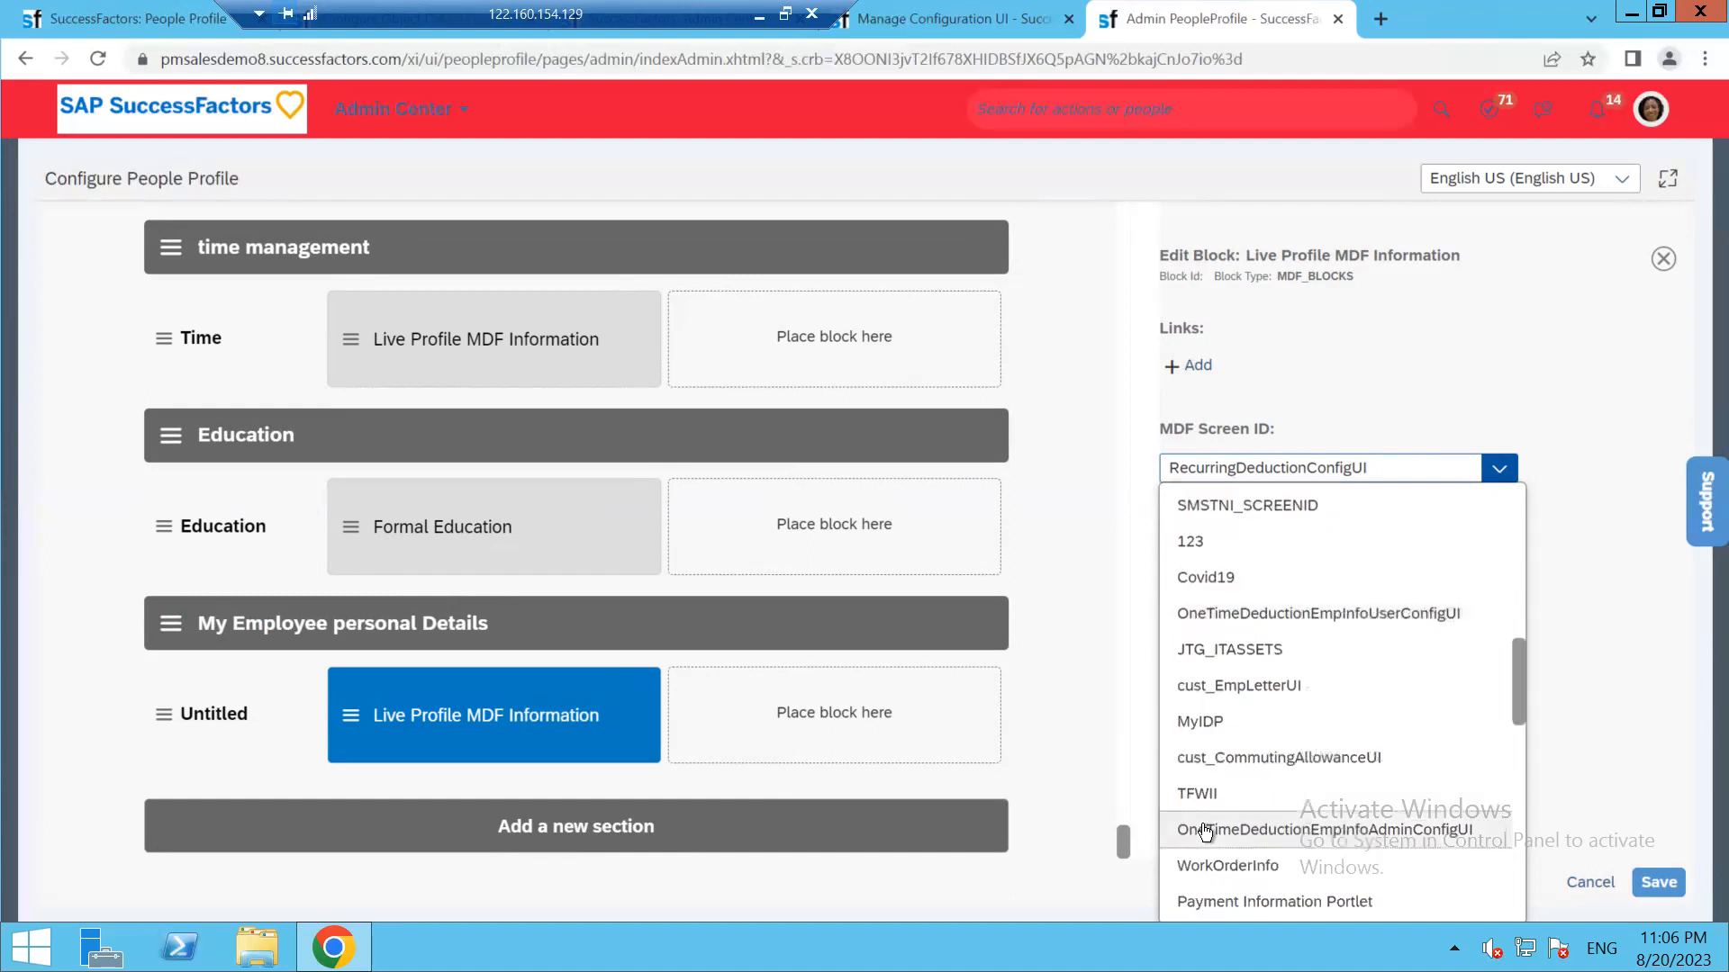
scroll(1196, 856, down, 5)
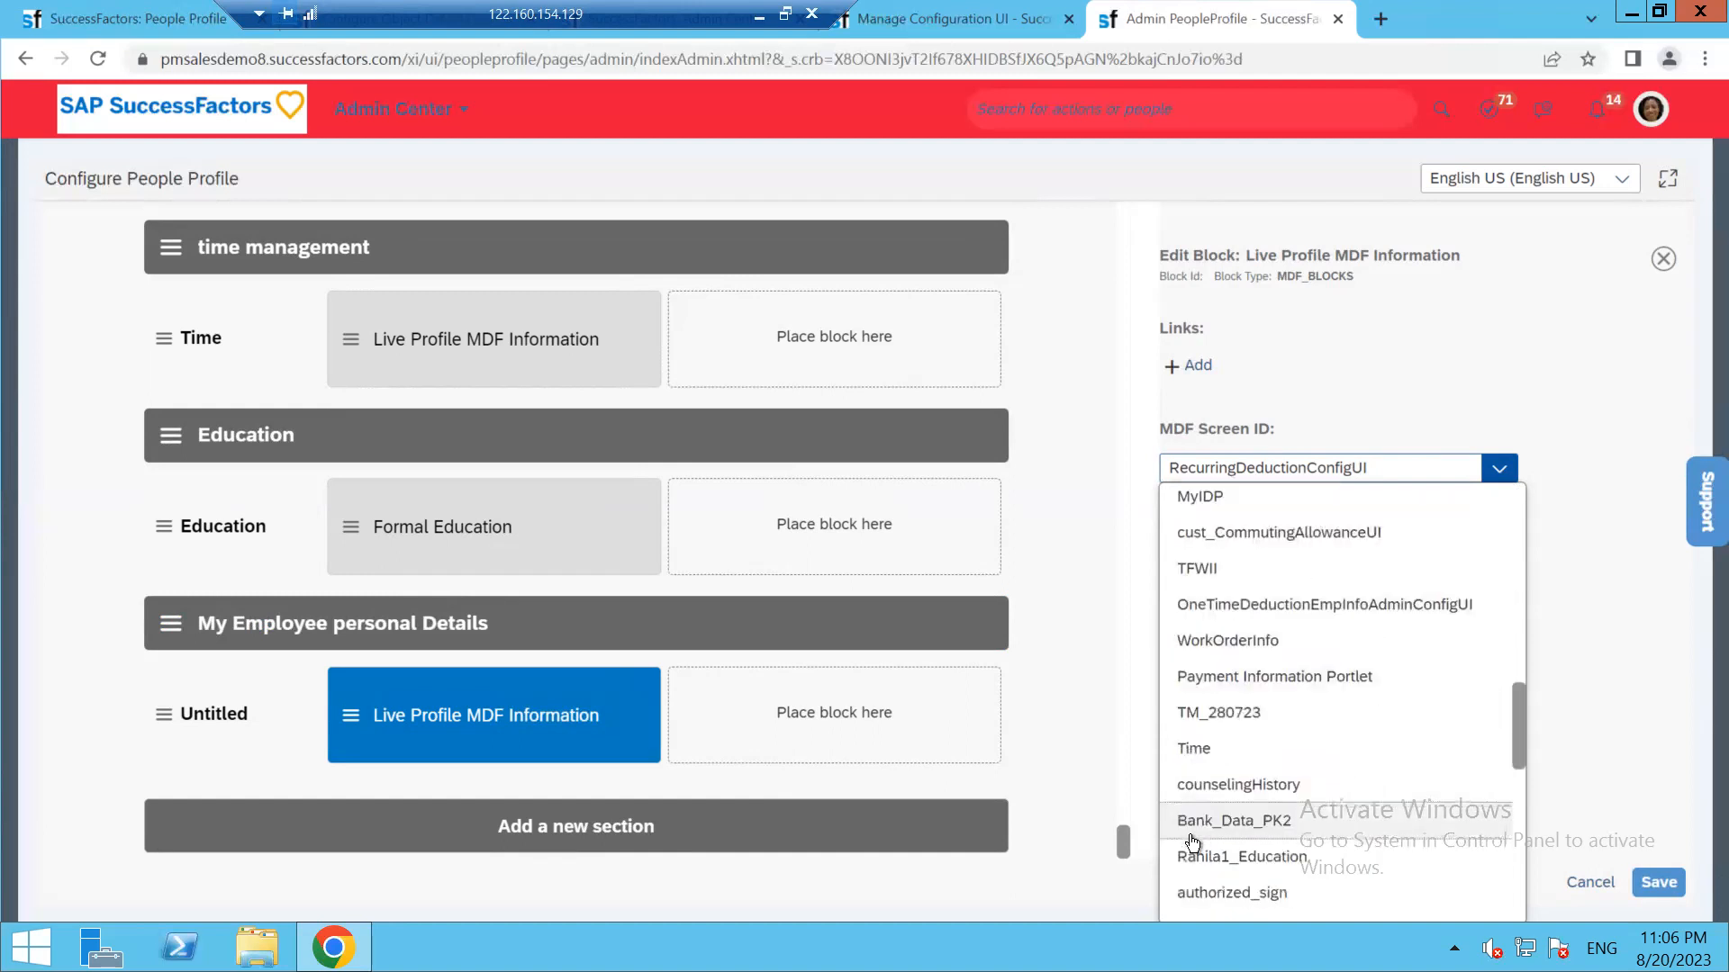
scroll(1197, 901, down, 8)
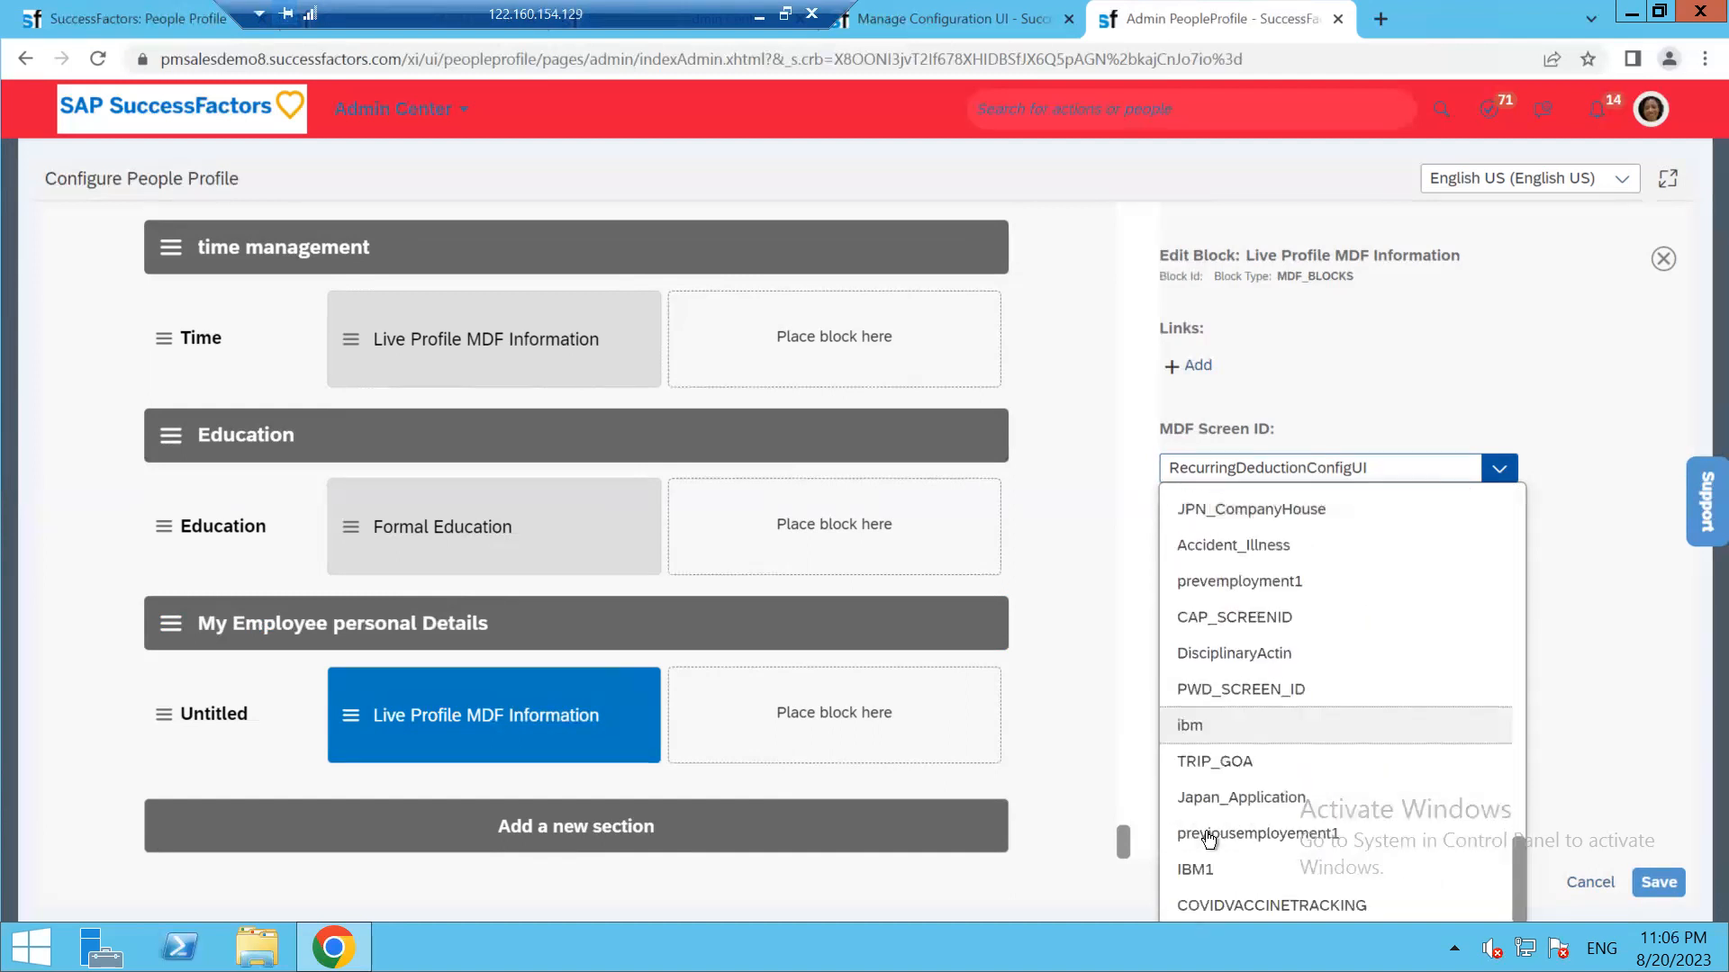
scroll(1208, 900, up, 5)
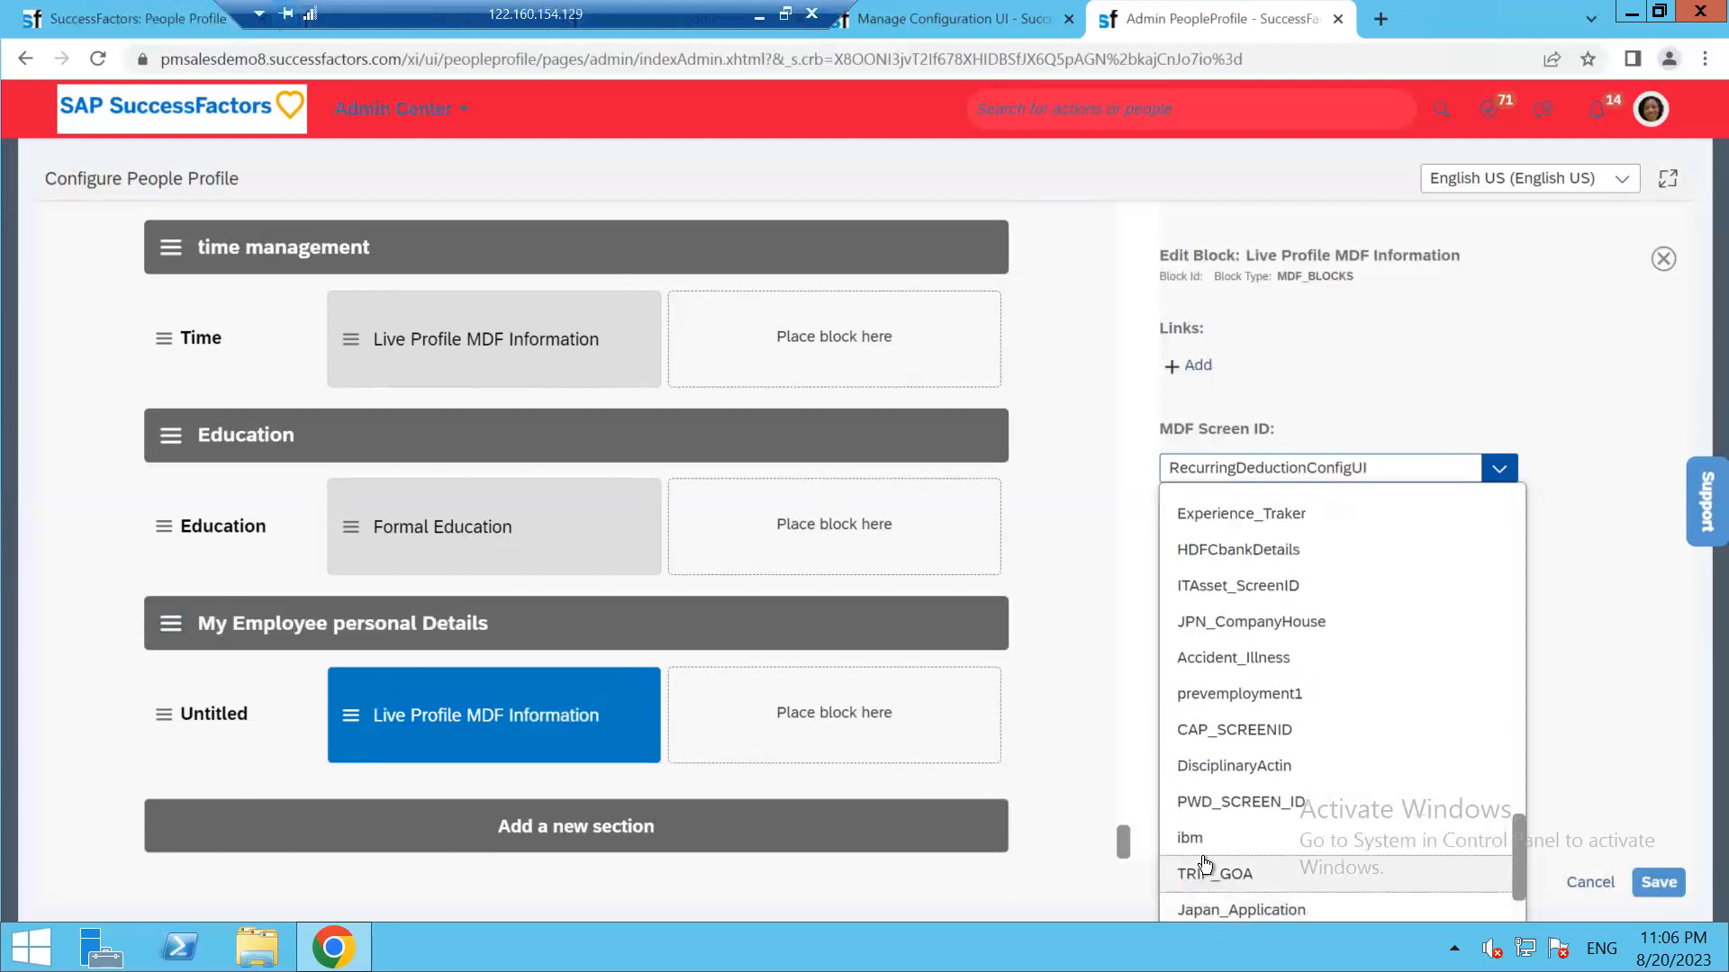
scroll(1208, 853, up, 15)
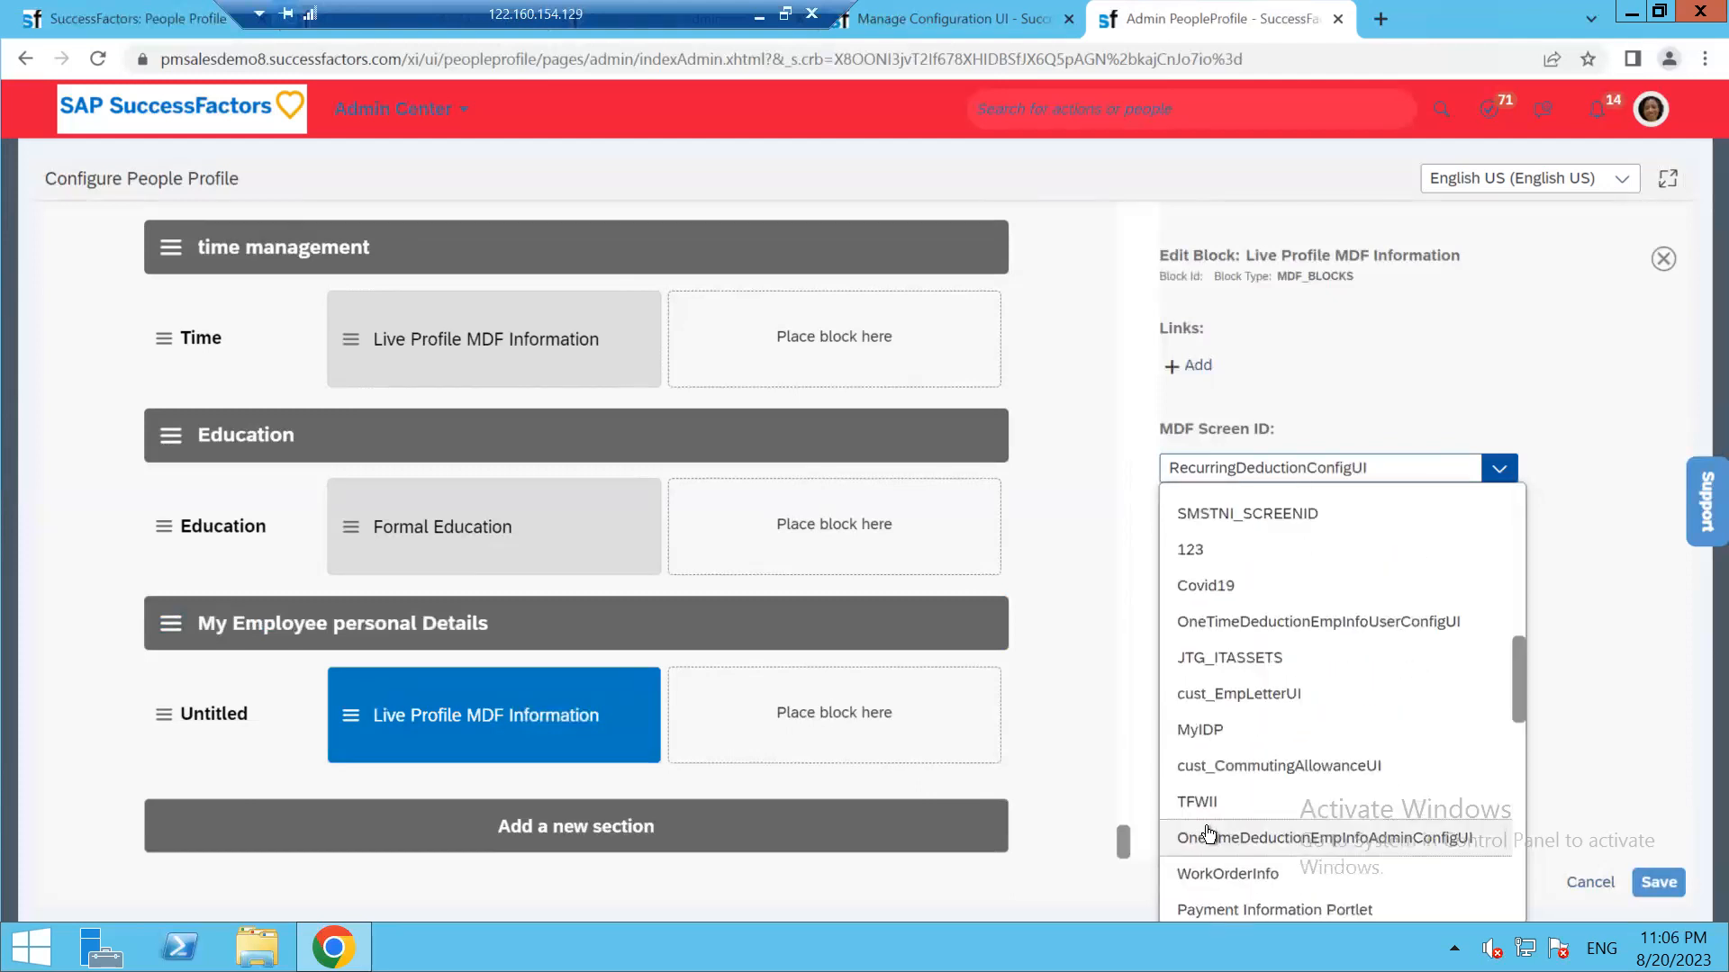
scroll(1207, 829, up, 2)
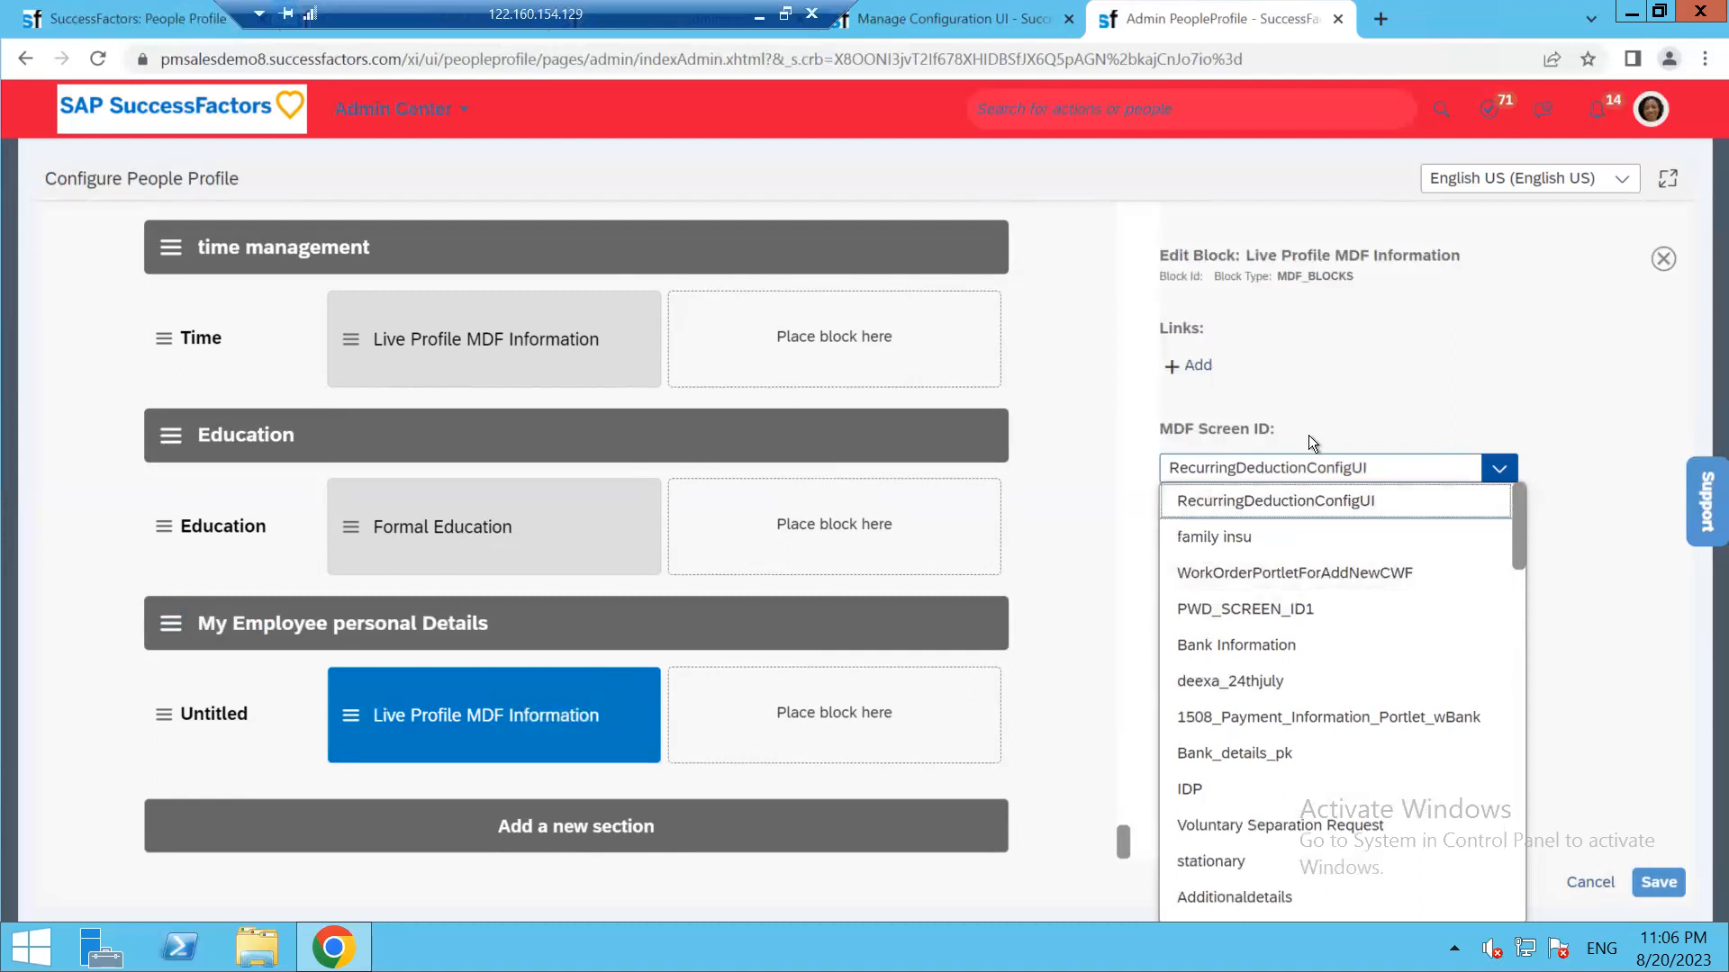
click(1420, 469)
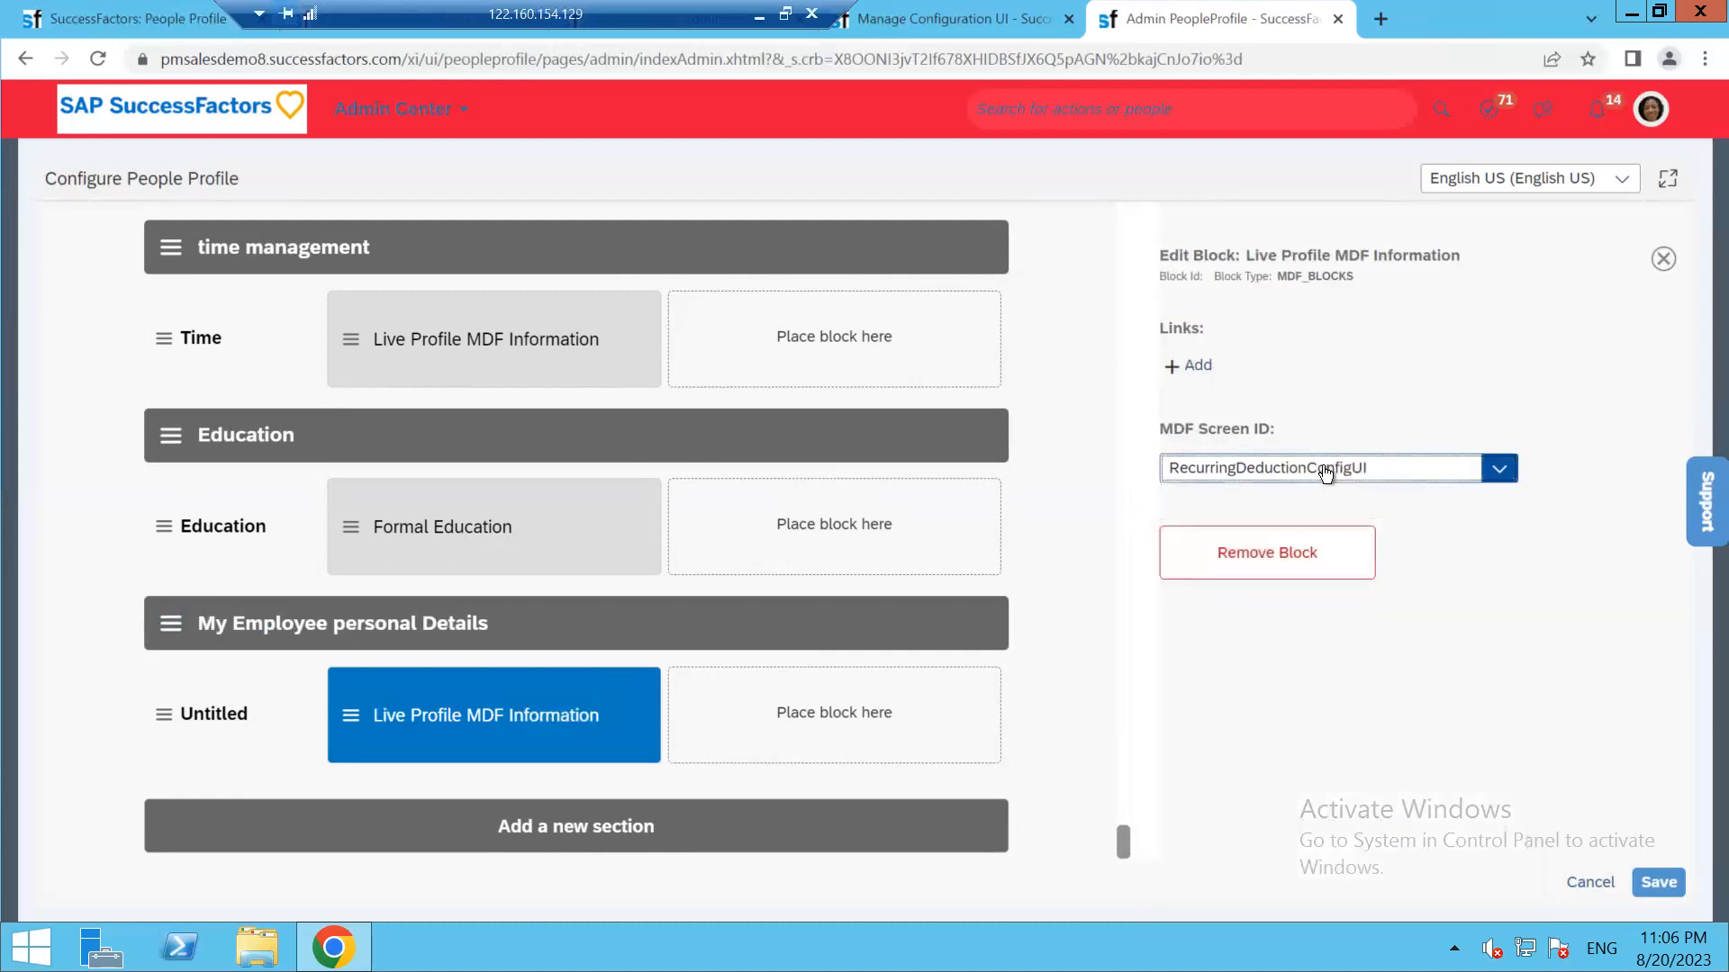
click(1329, 474)
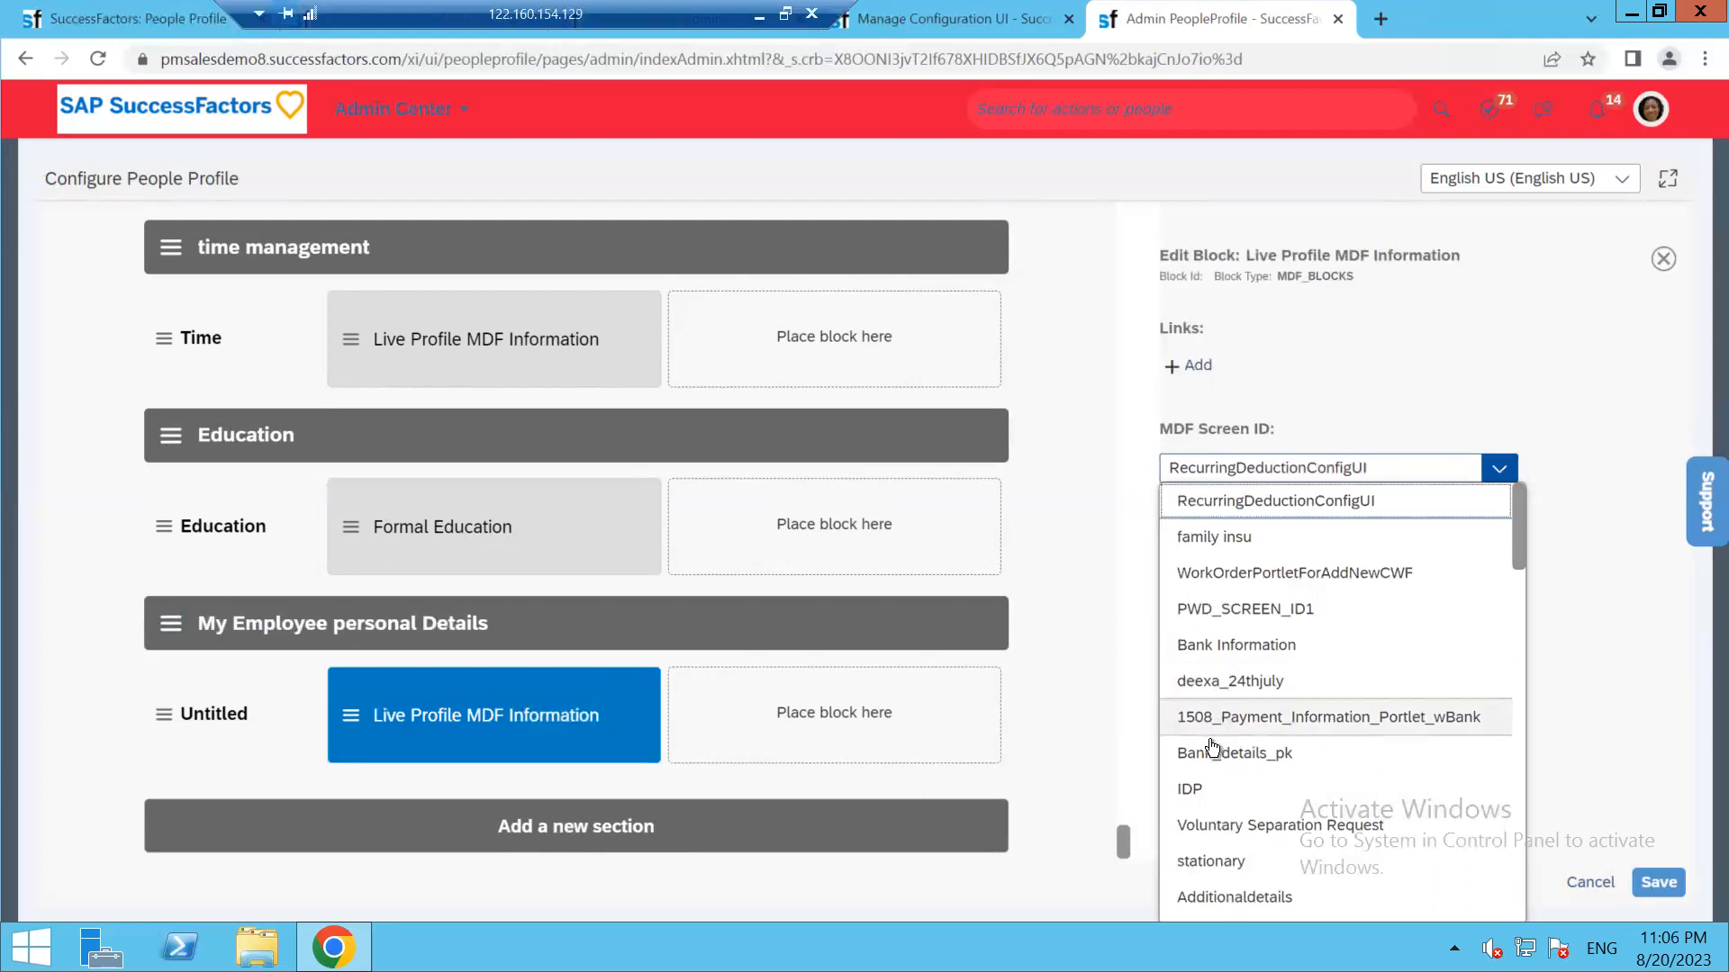
scroll(1206, 765, down, 1)
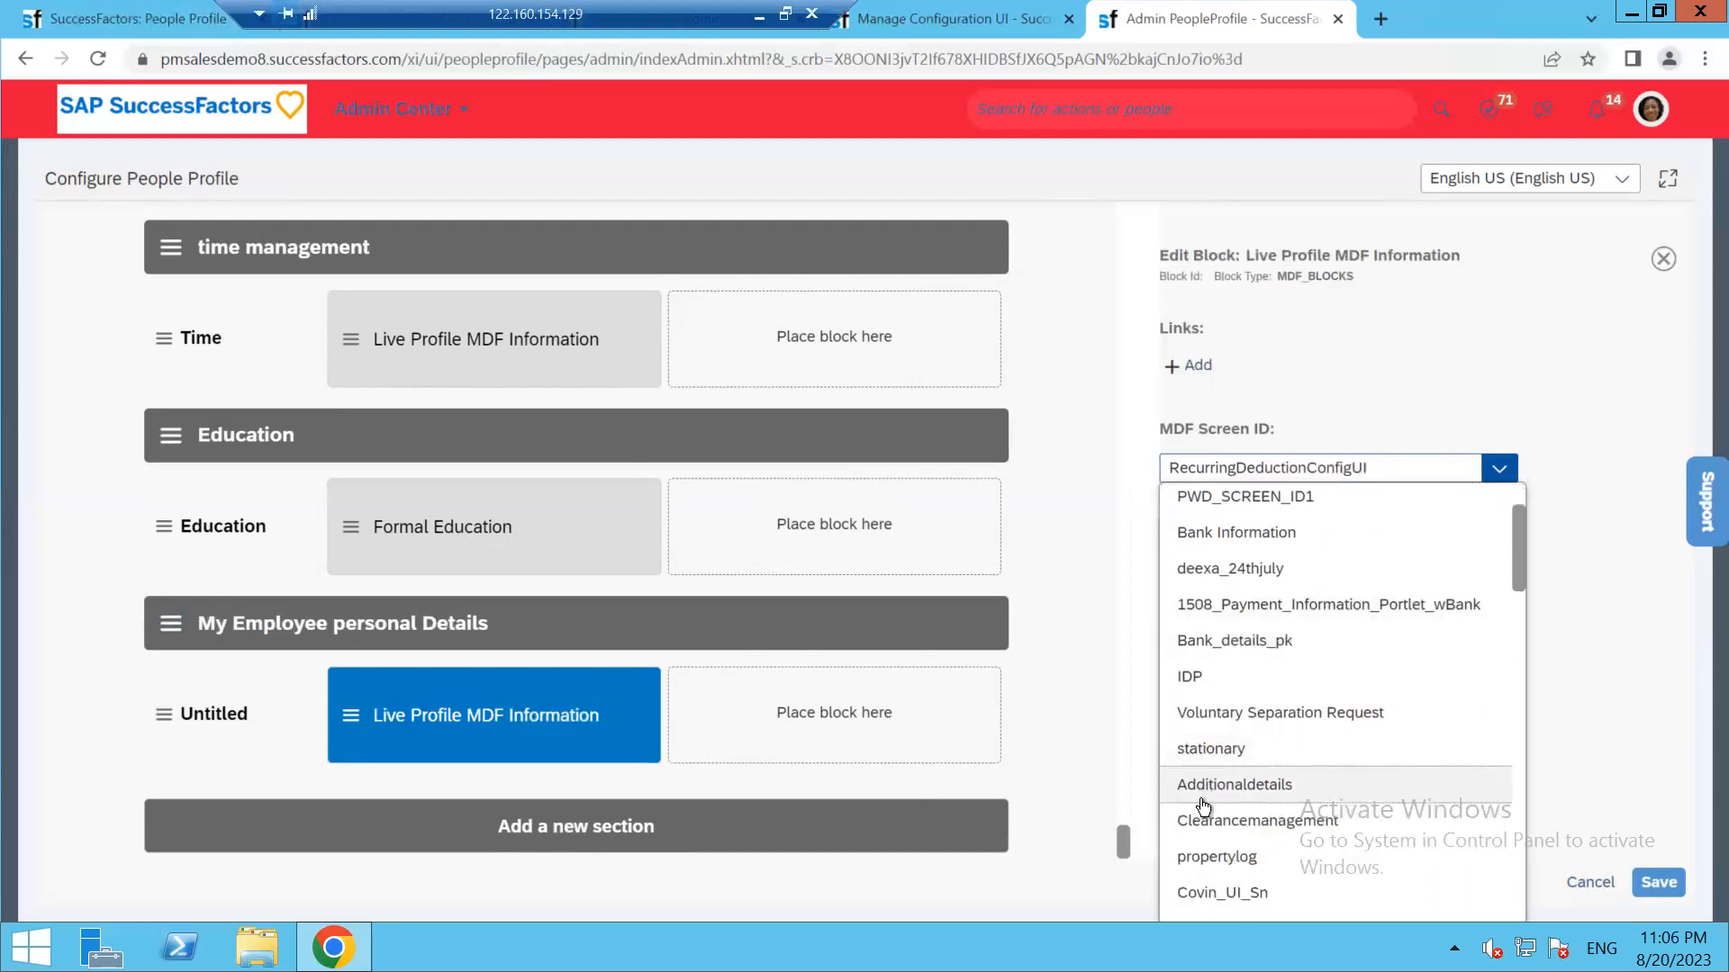
scroll(1203, 846, down, 2)
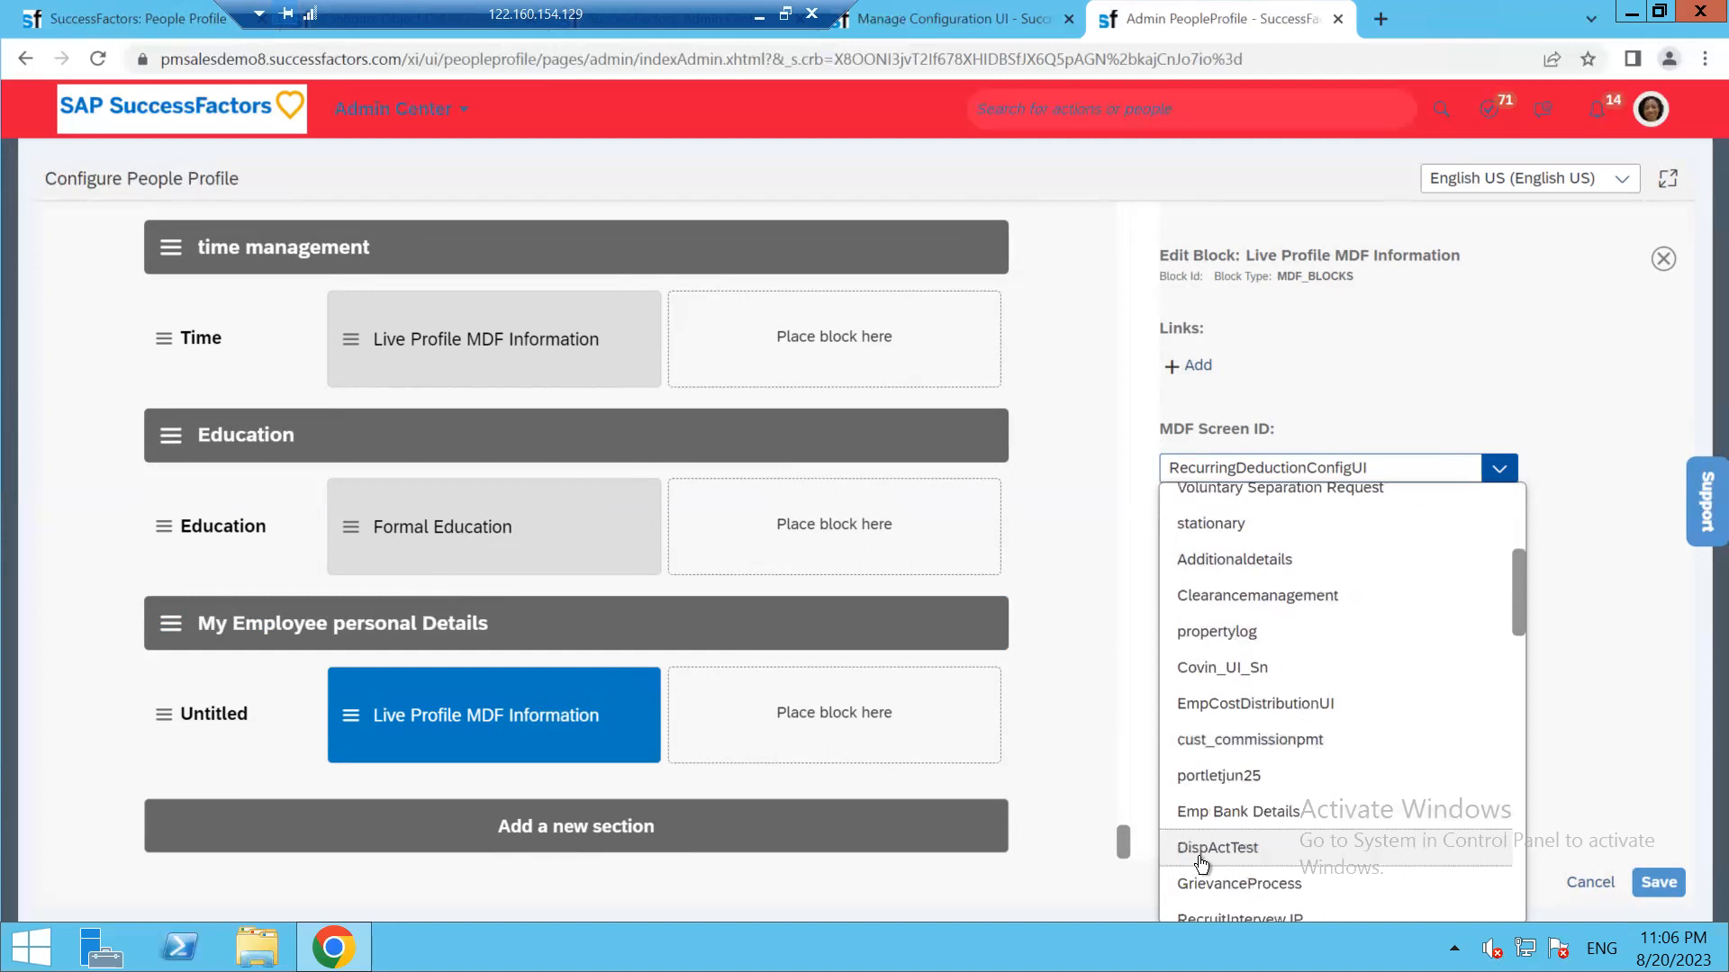
scroll(1200, 864, down, 3)
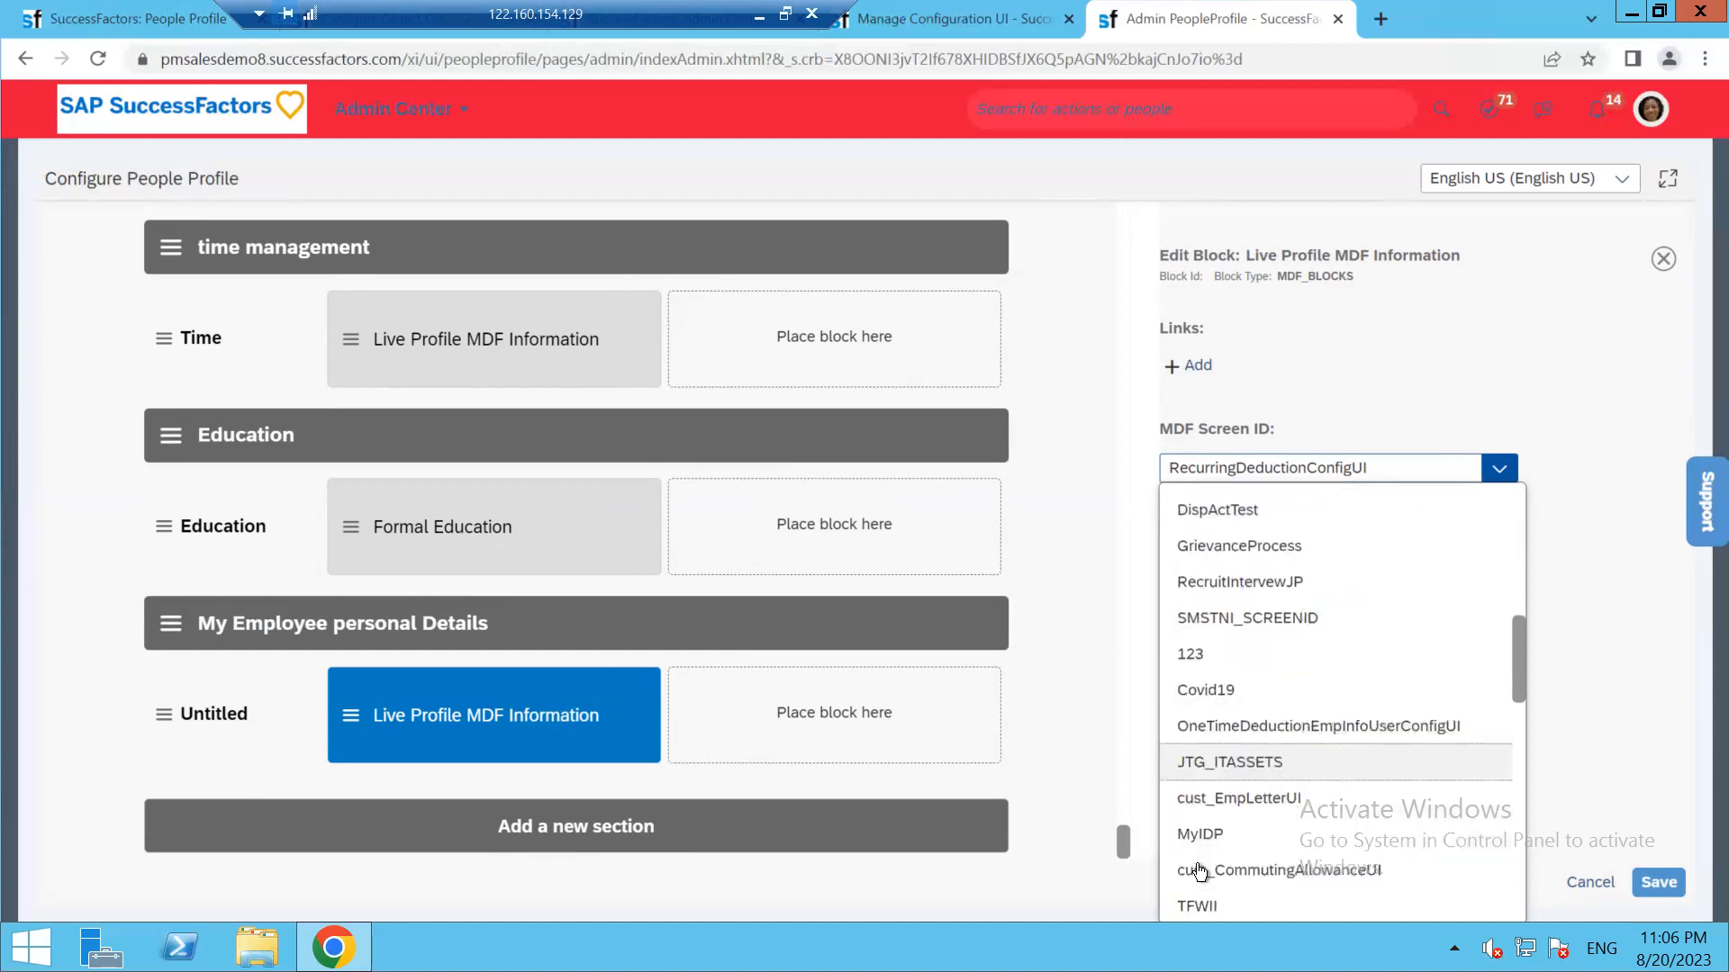
scroll(1198, 889, down, 5)
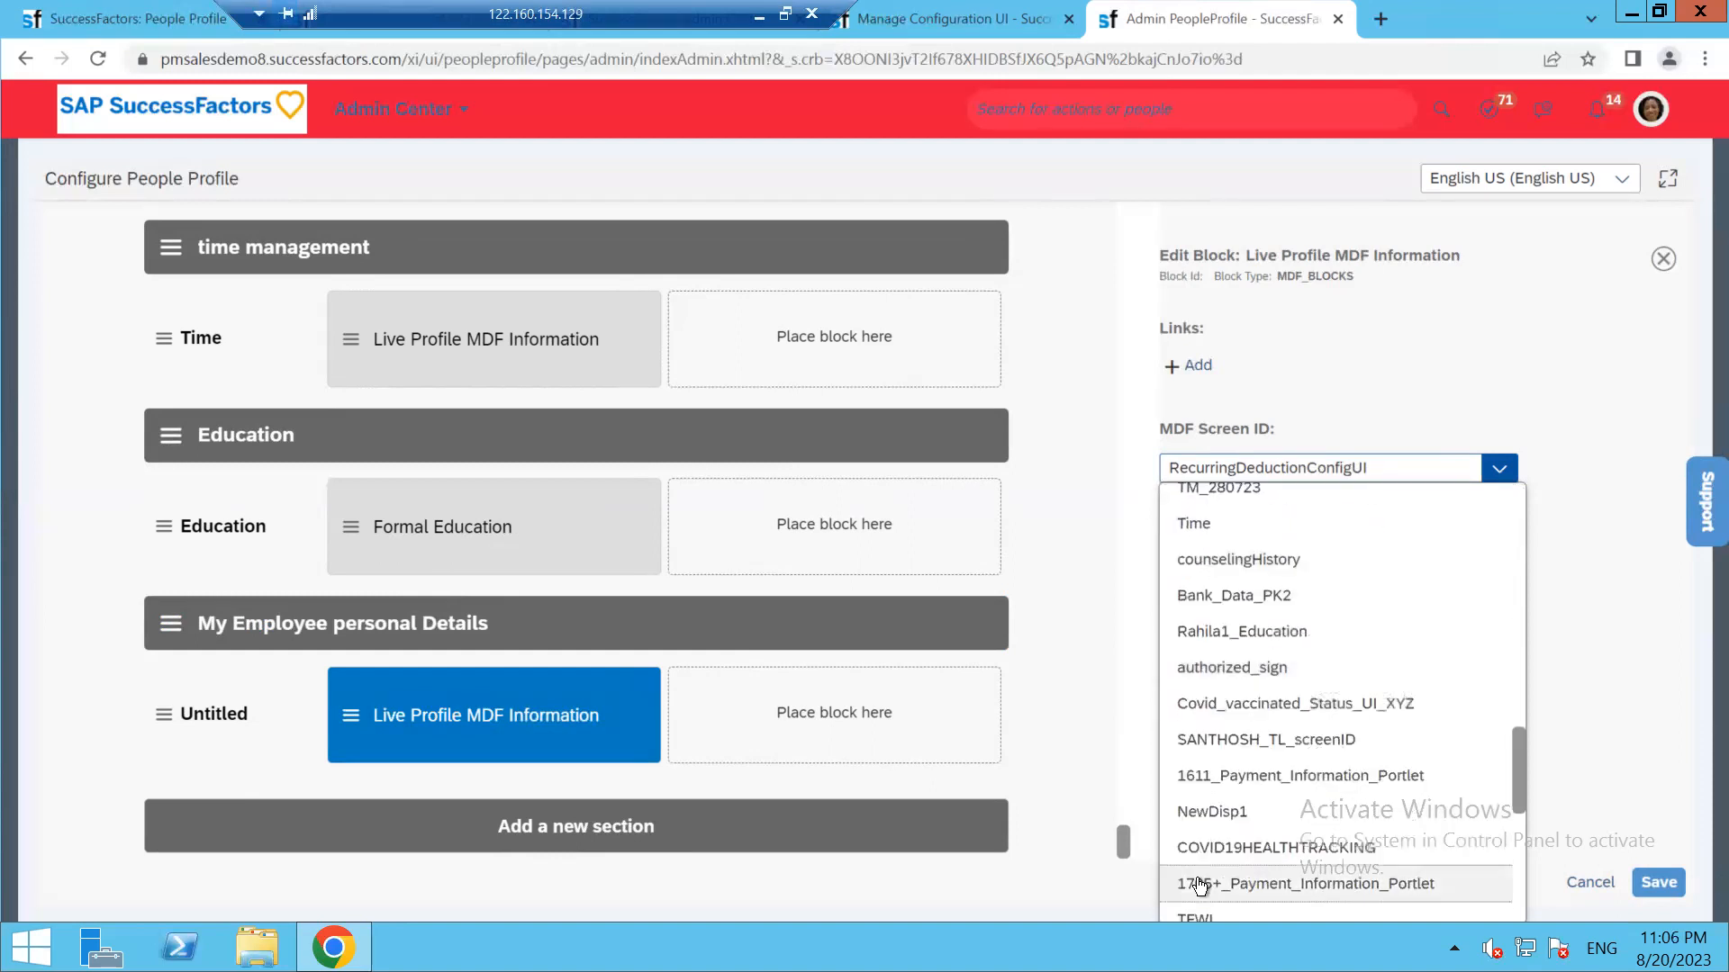
scroll(1200, 887, down, 2)
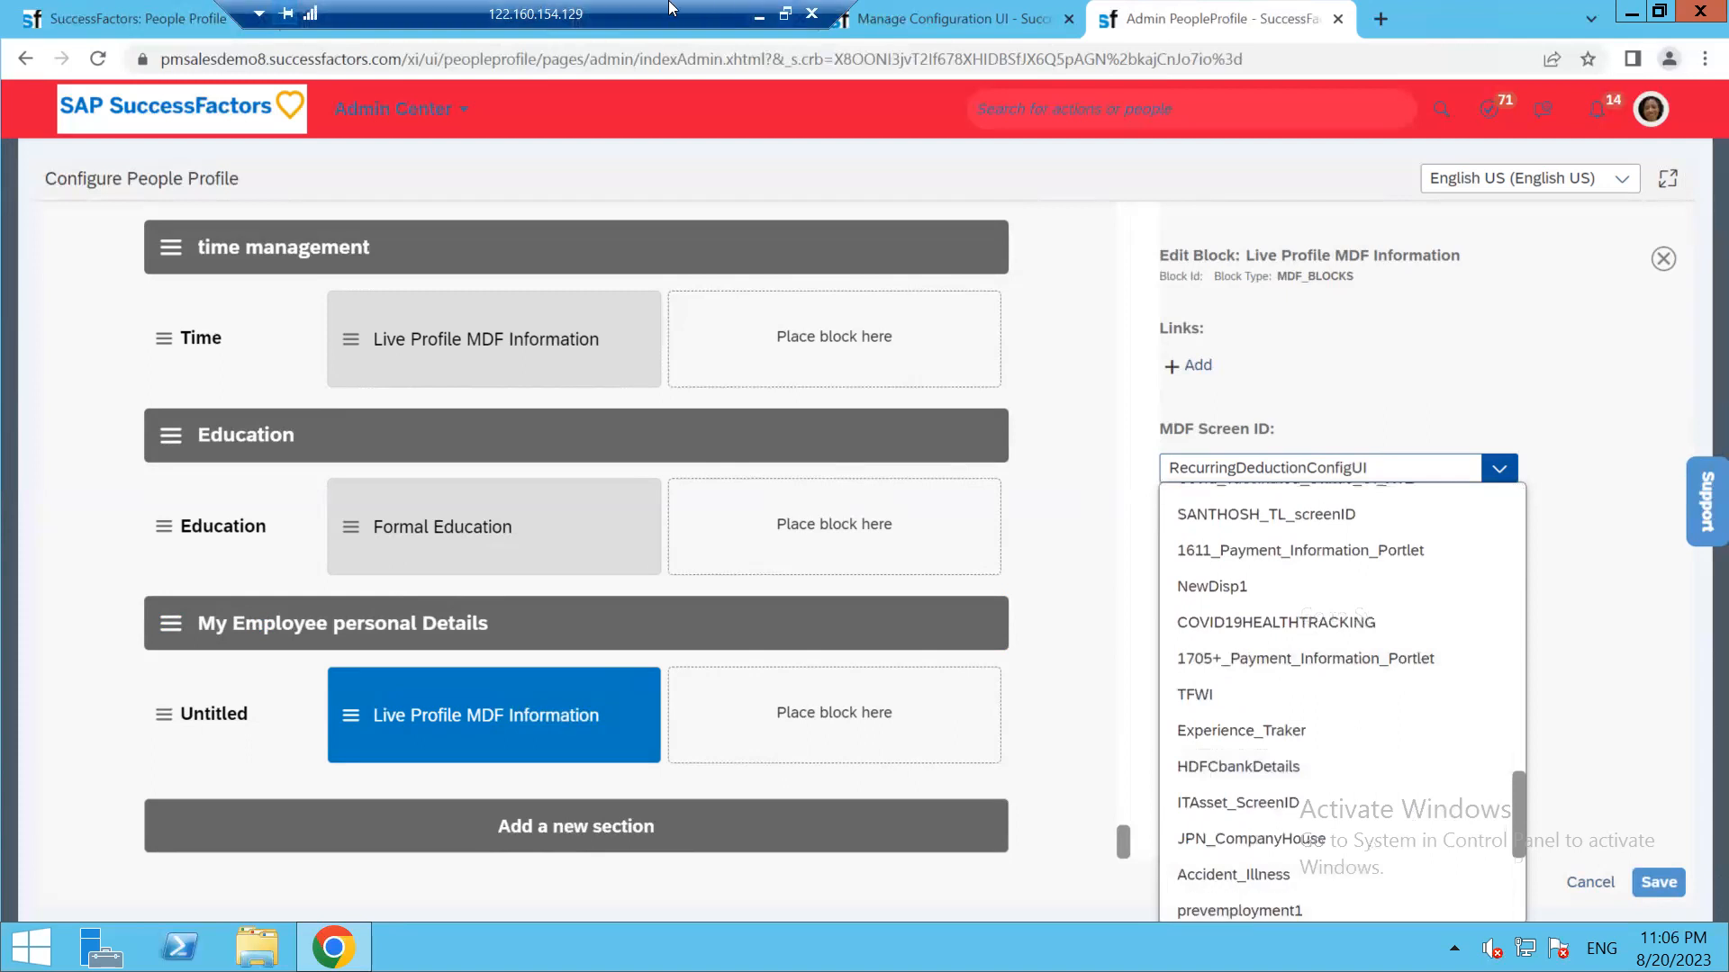
click(942, 13)
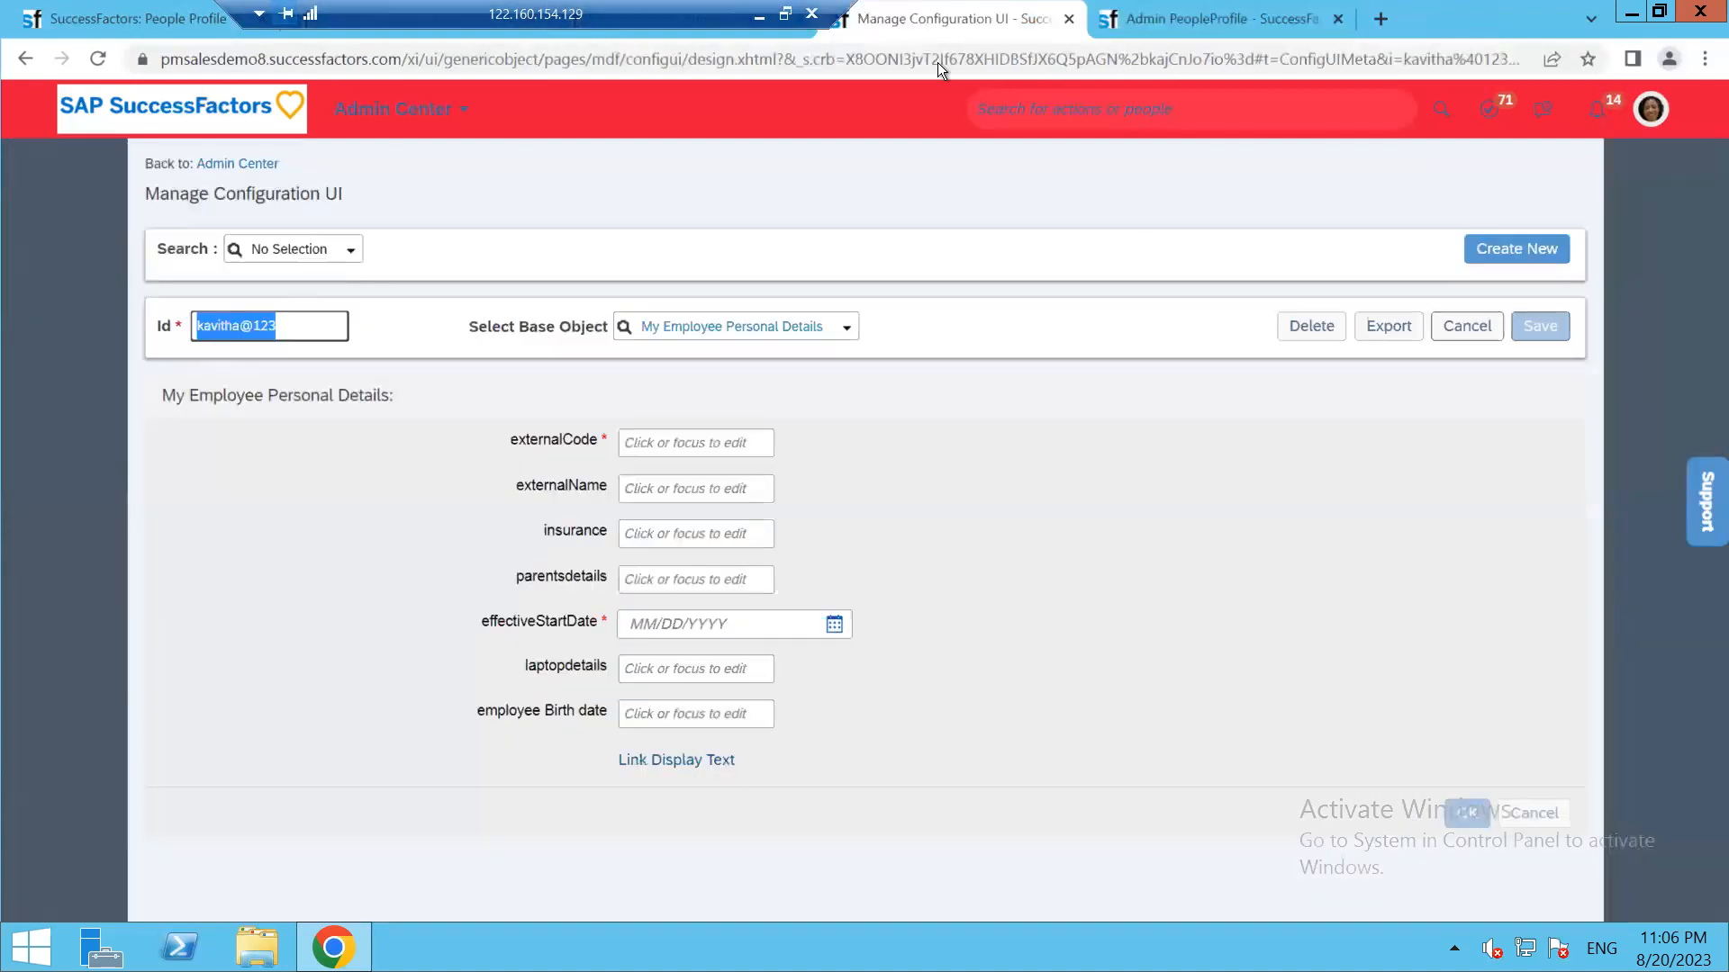
Reload the configuration UI page and select its Id to reuse in the object definition
click(105, 58)
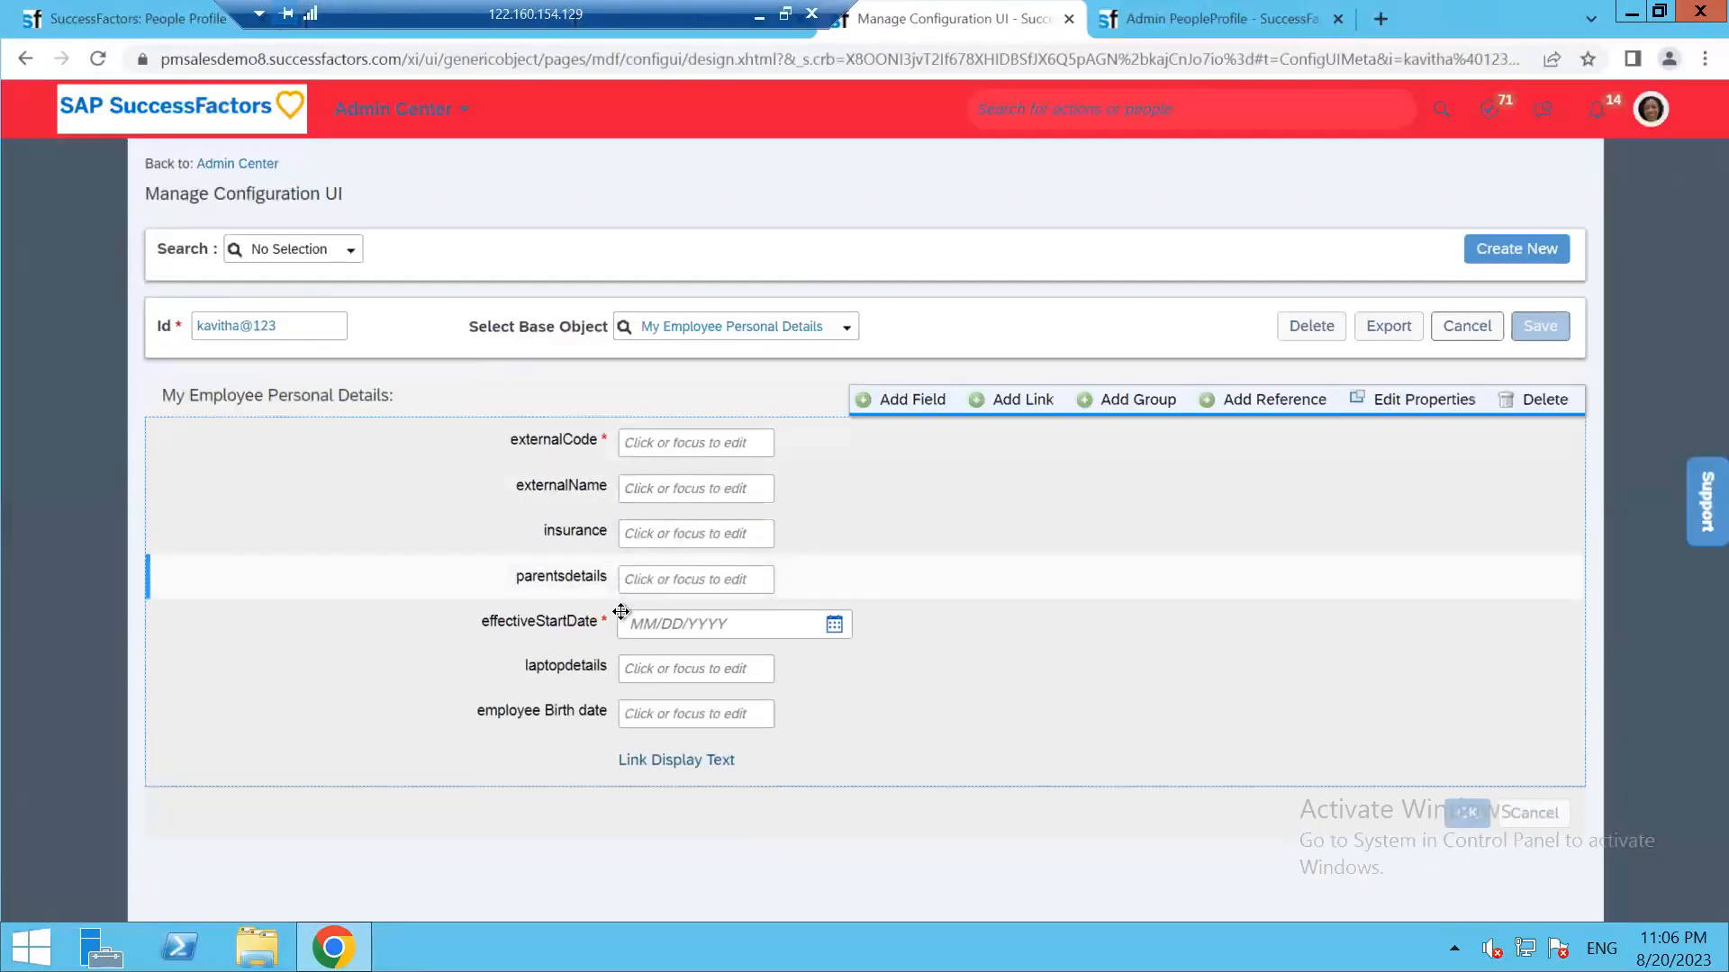
drag(286, 321, 200, 315)
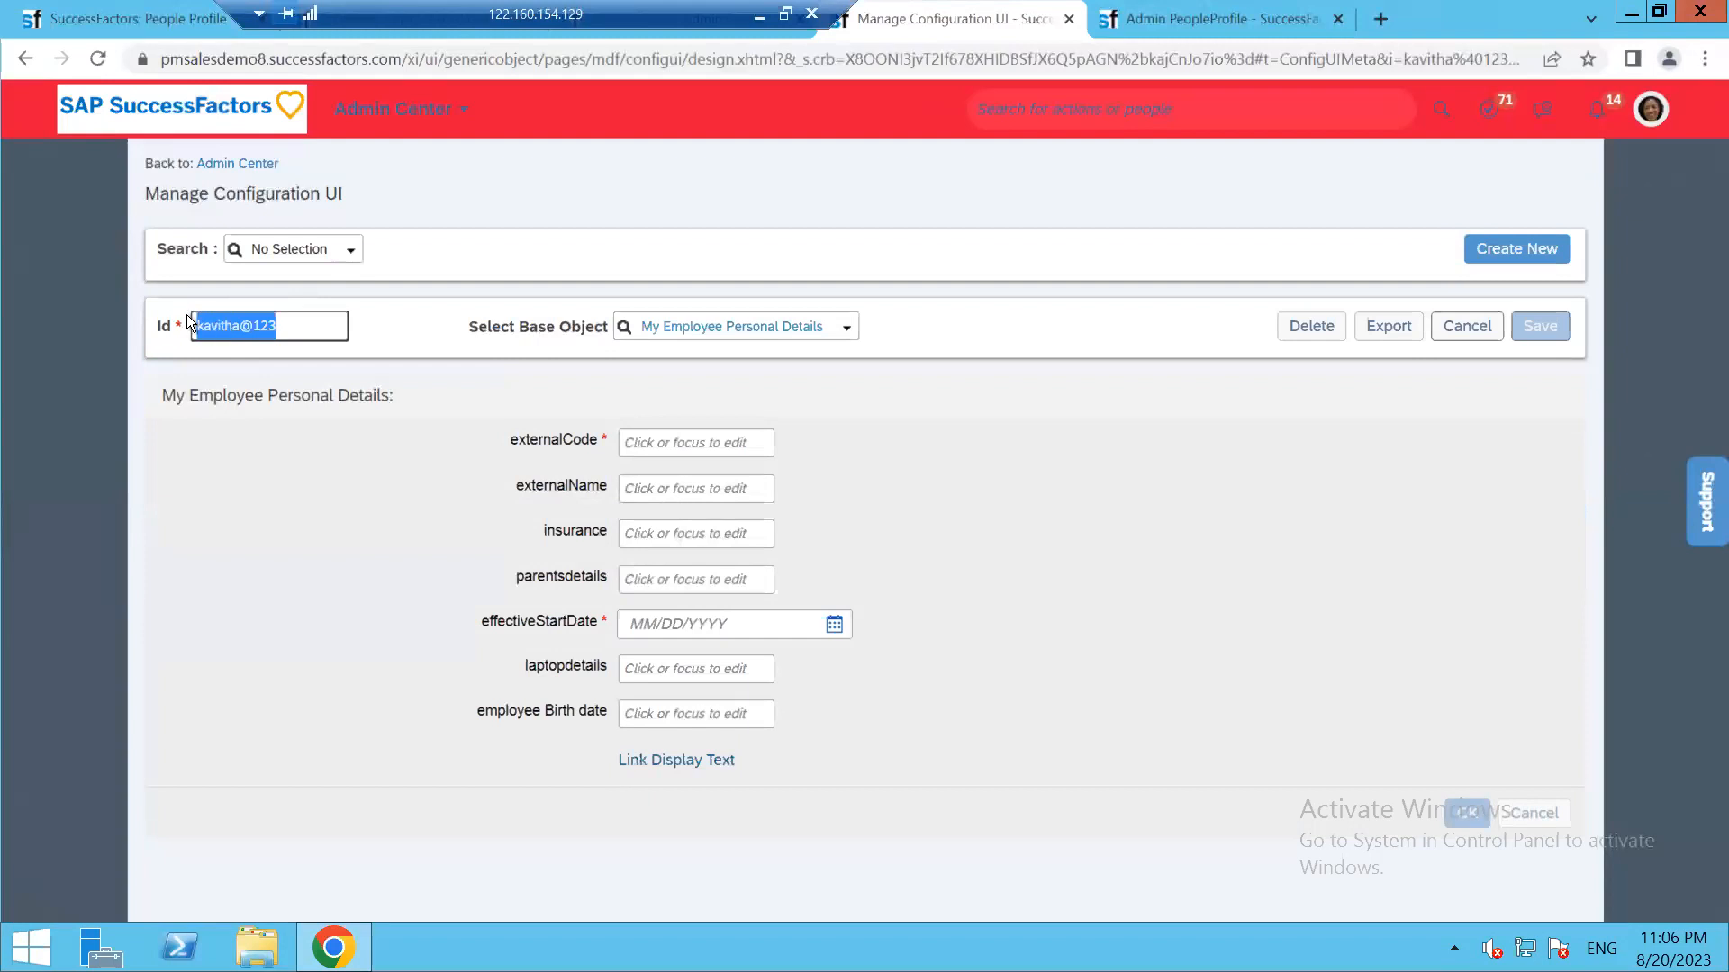
drag(624, 9, 1408, 11)
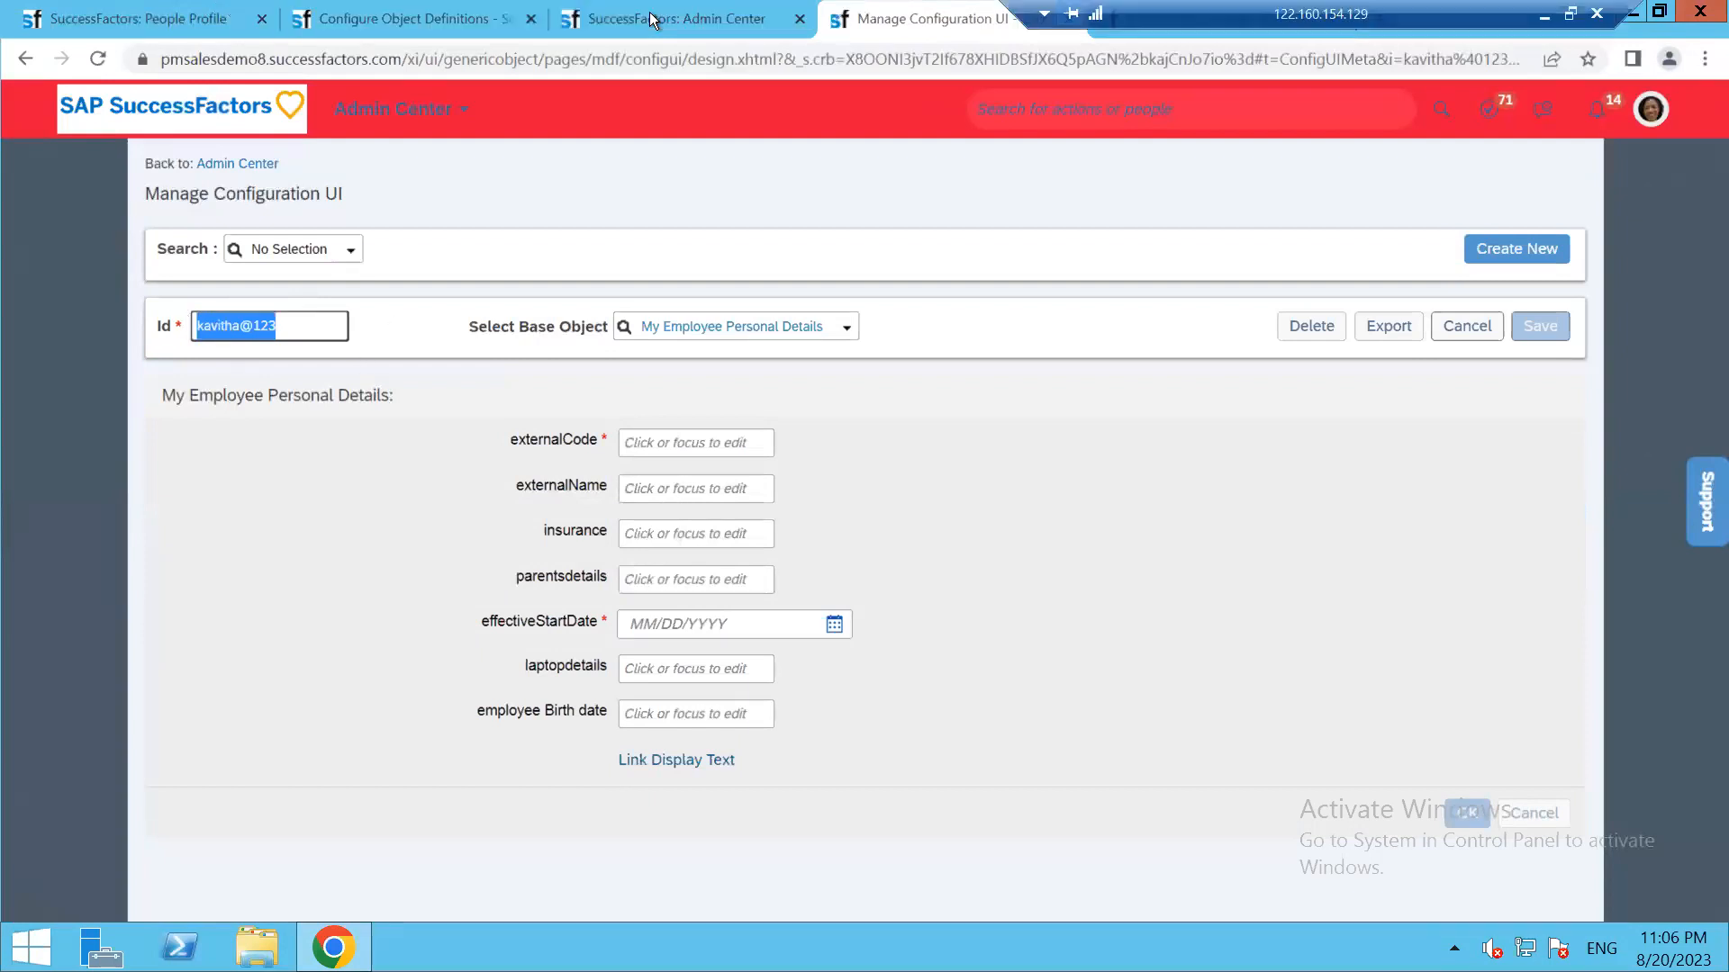
click(441, 18)
scroll(1341, 489, up, 5)
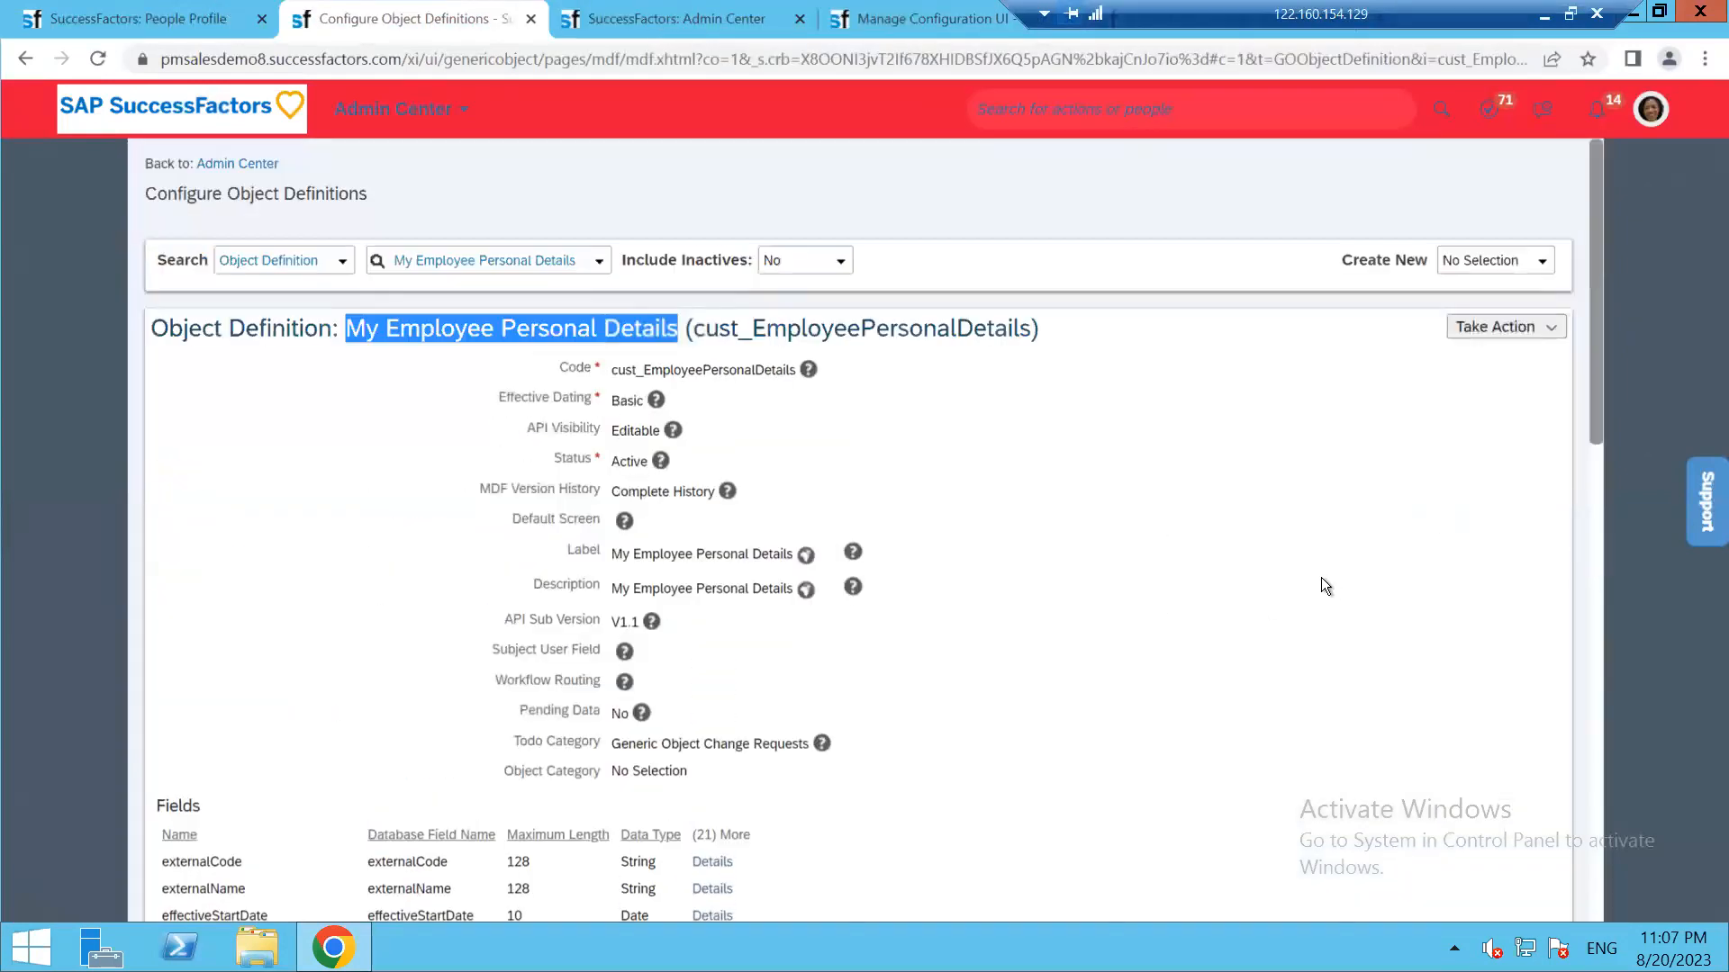
Via Make Correction, set the object's Default Screen to the custom configuration UI and save
click(1499, 331)
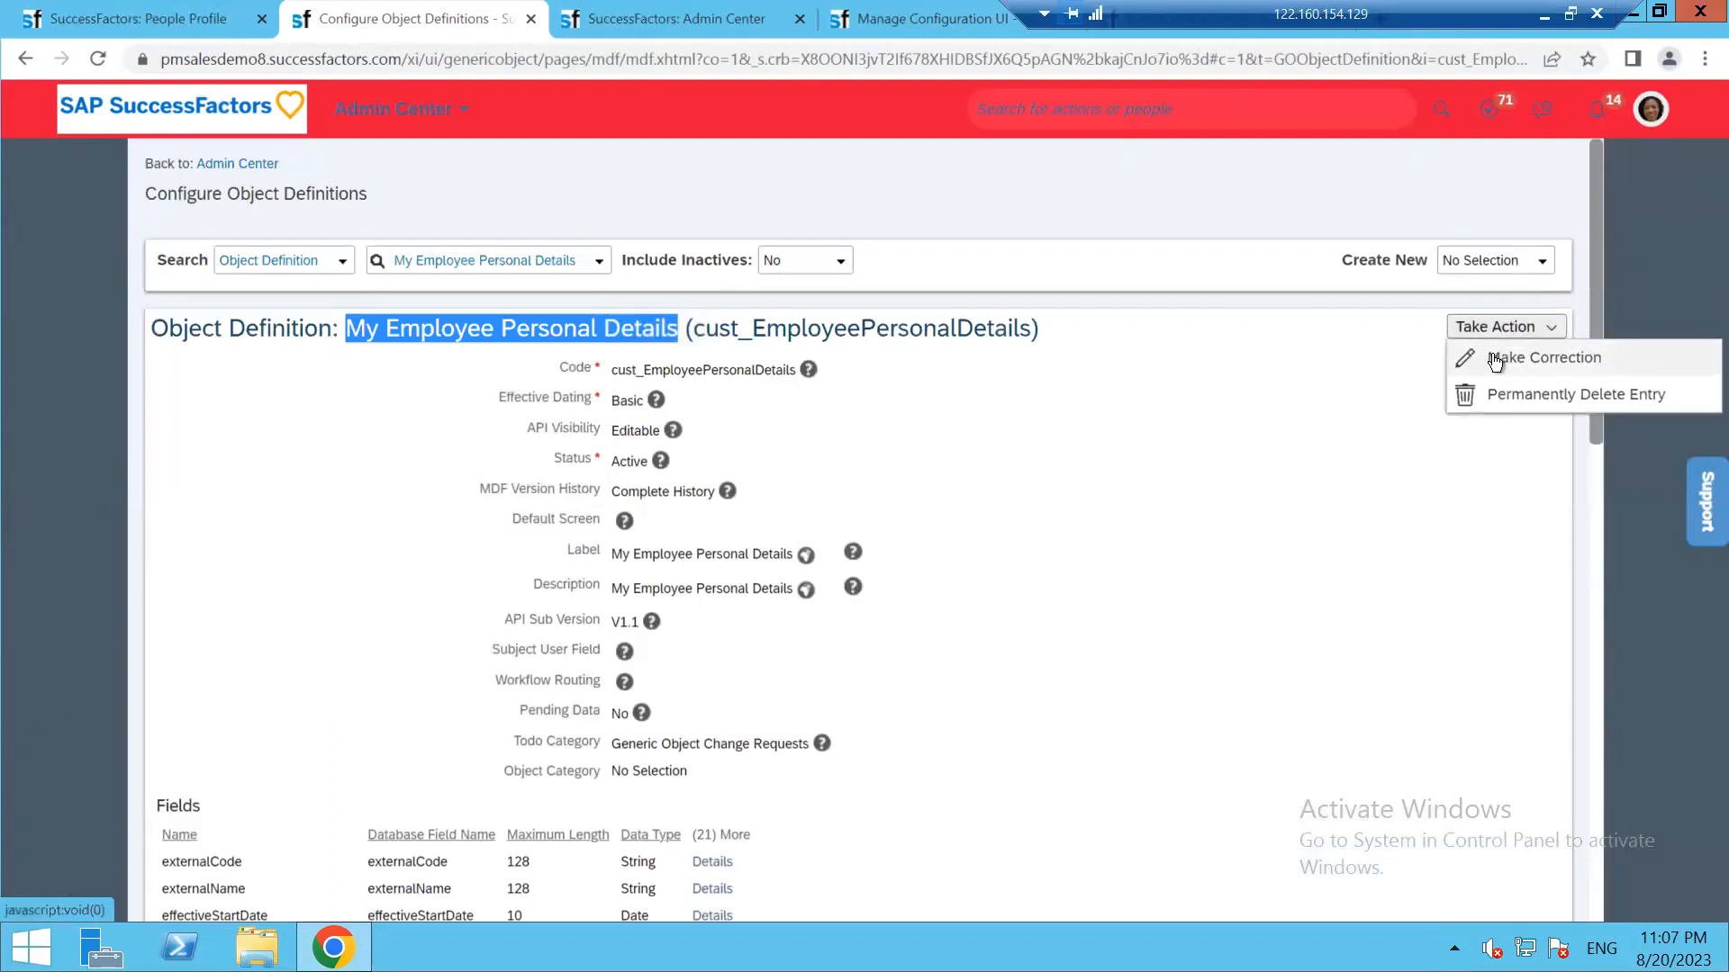
click(1530, 357)
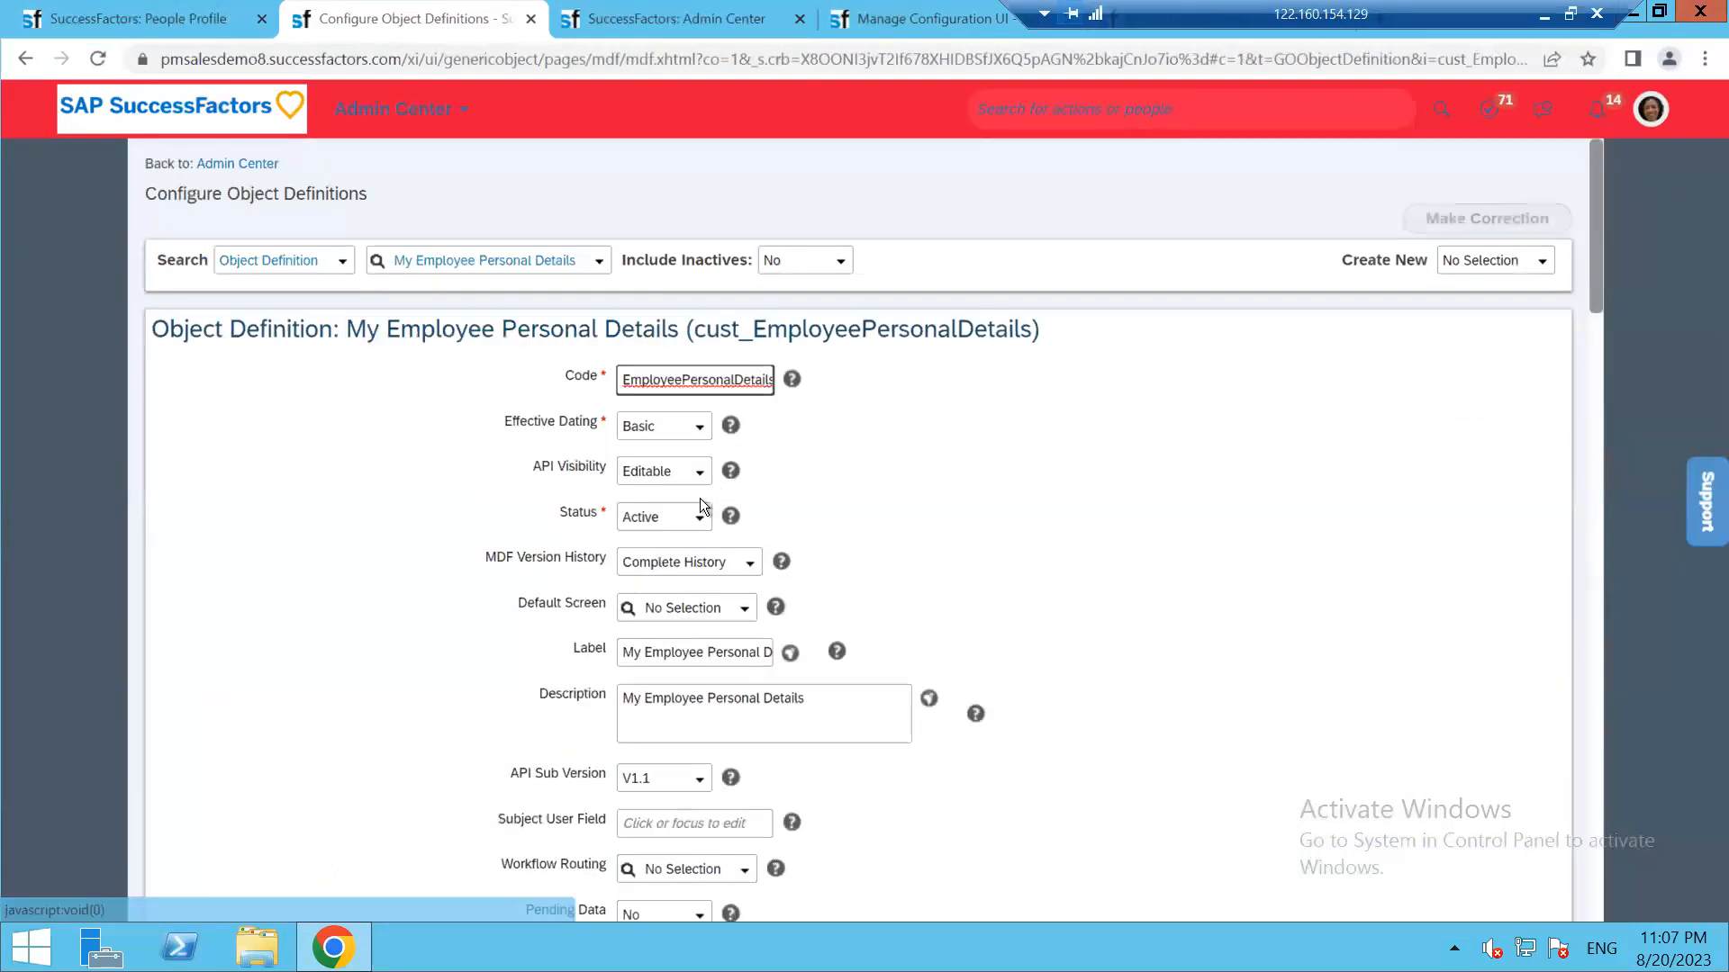
click(747, 609)
text(kavitha@123)
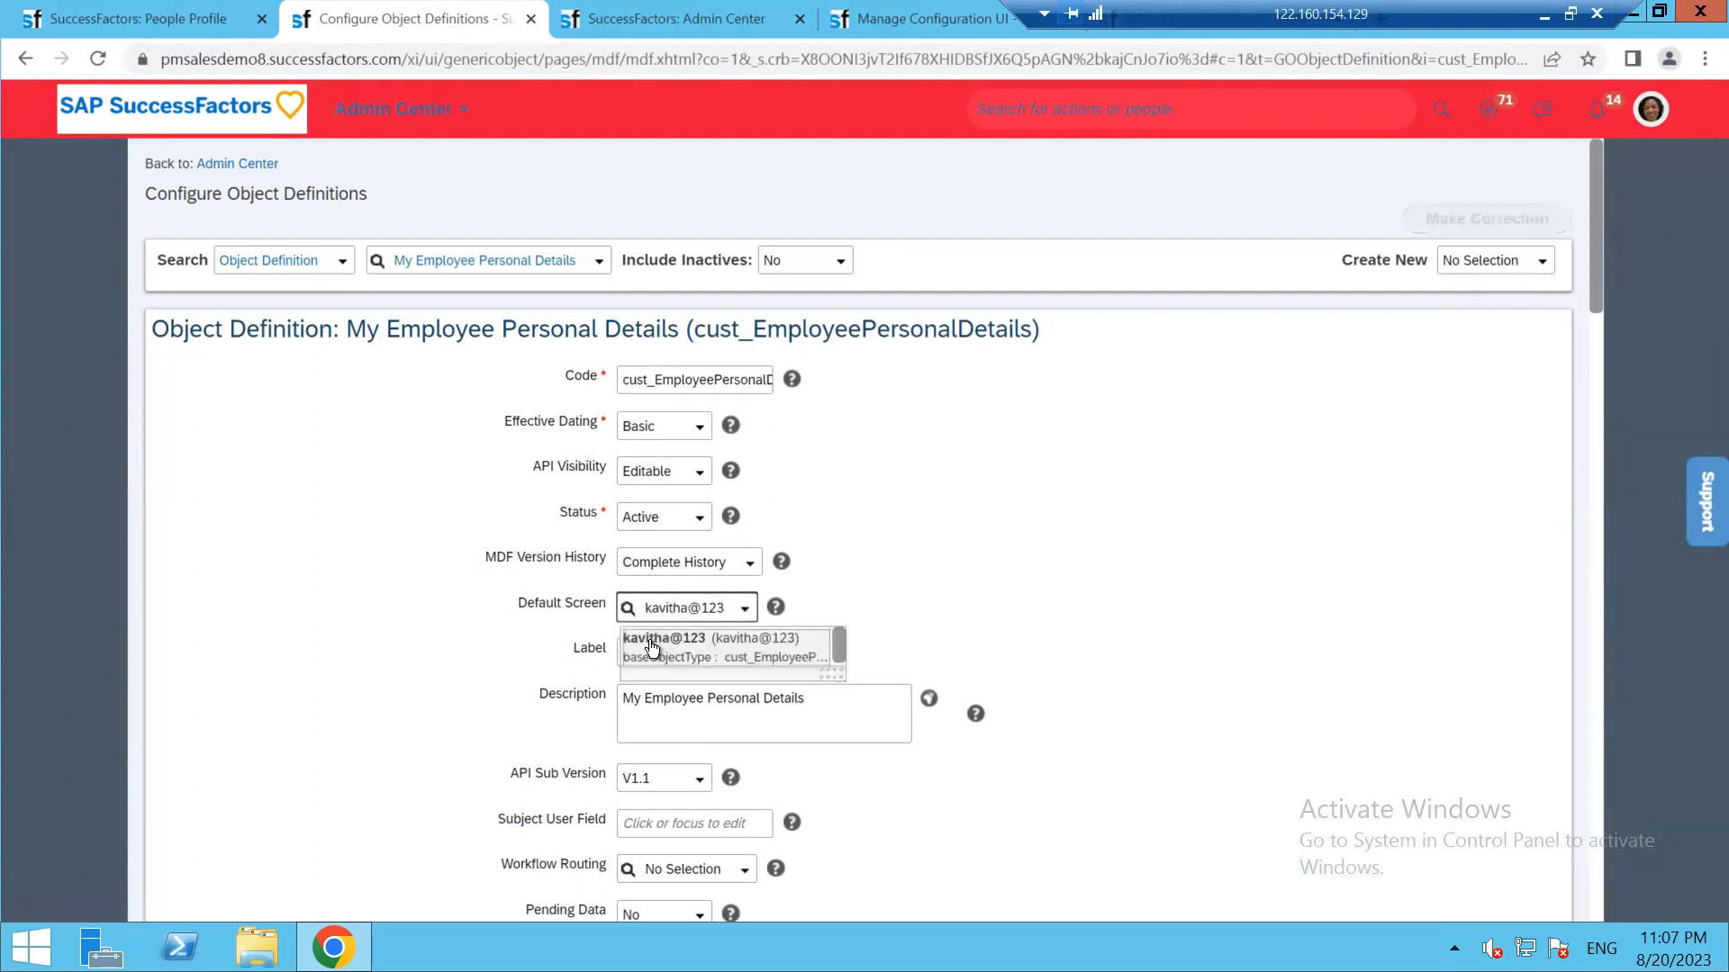
click(706, 641)
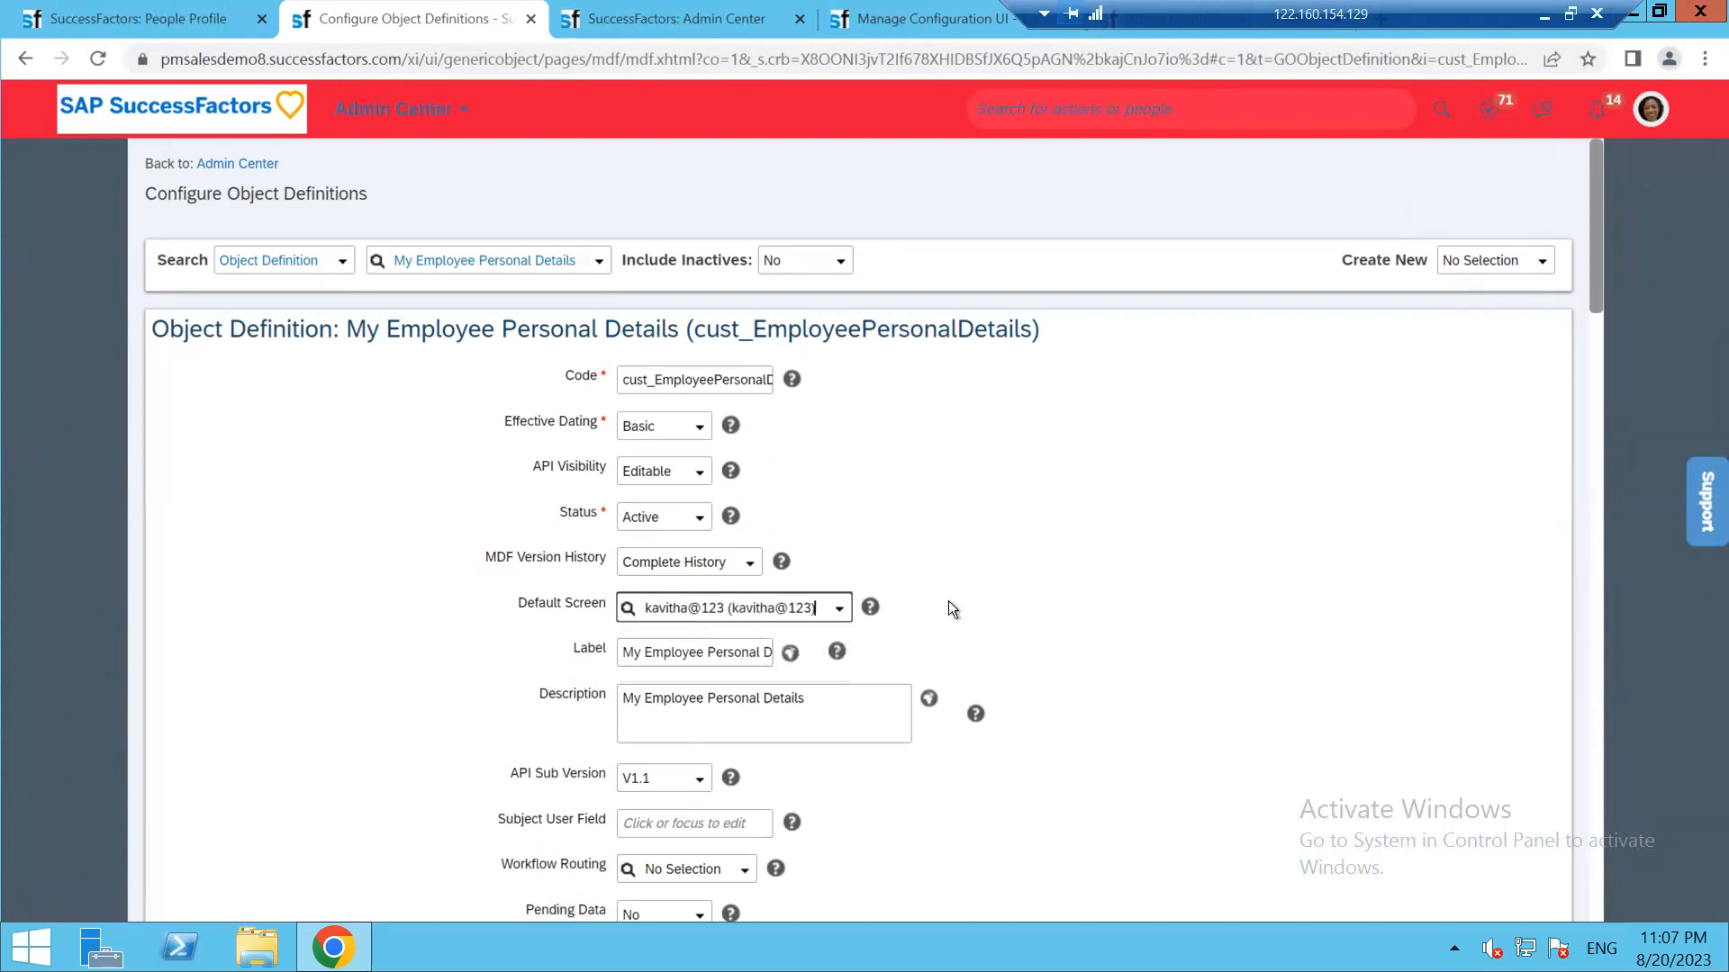
scroll(1158, 563, down, 20)
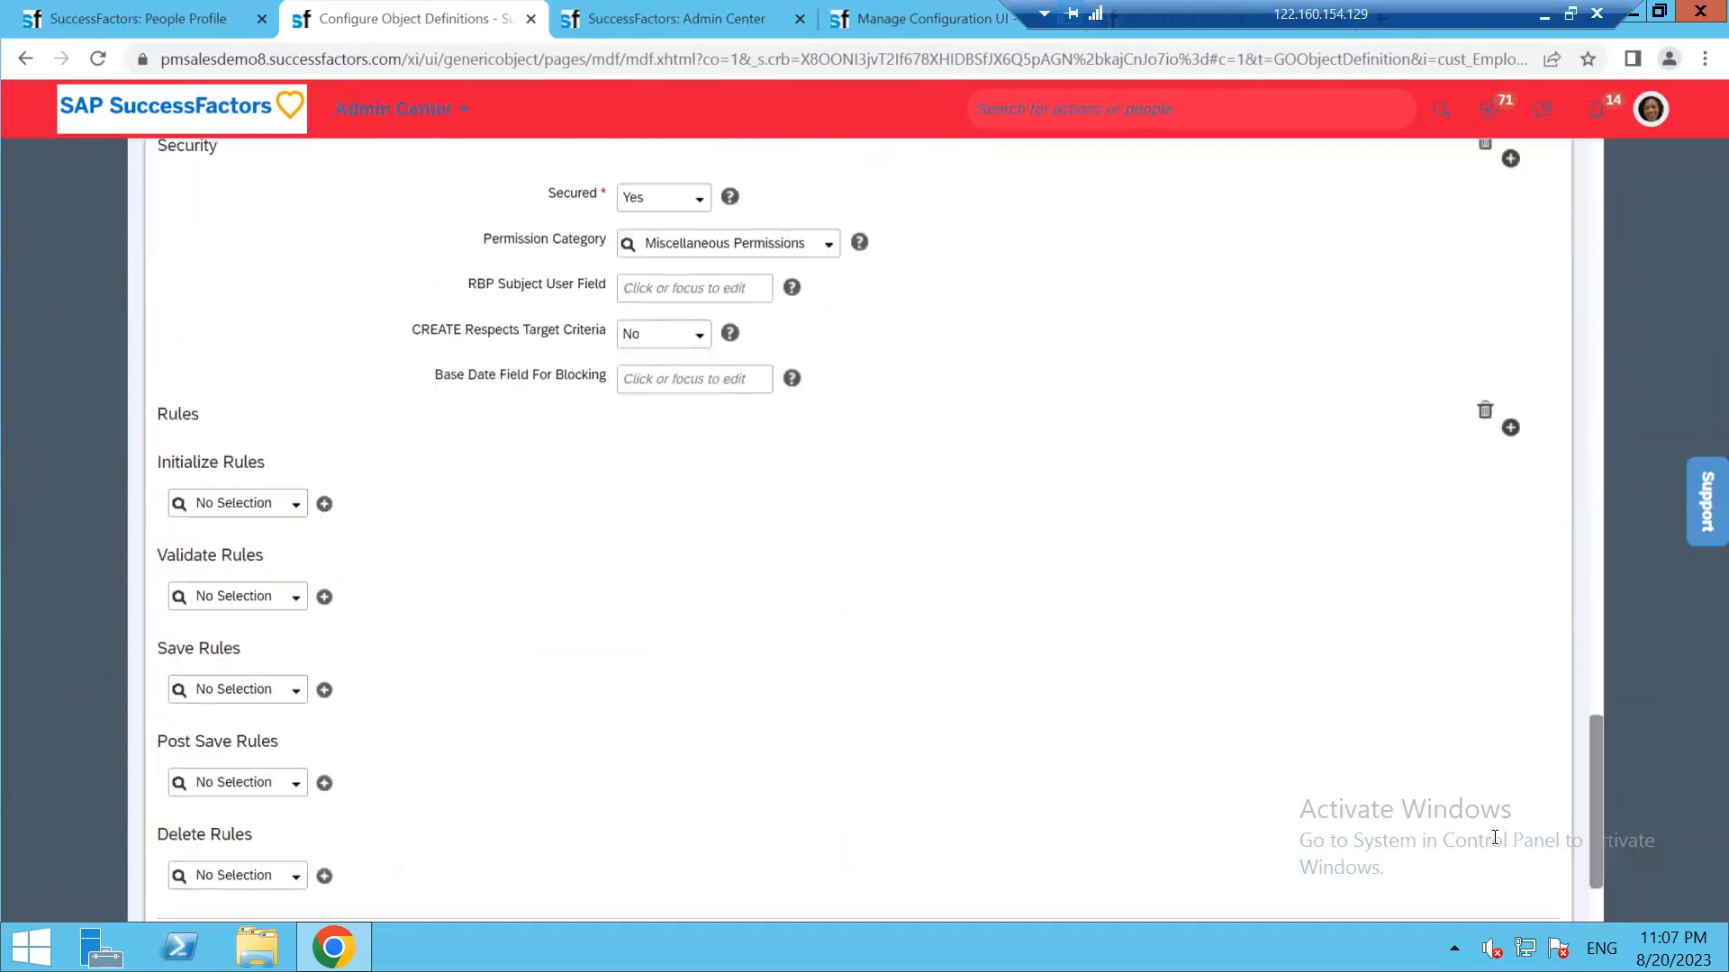
click(1455, 855)
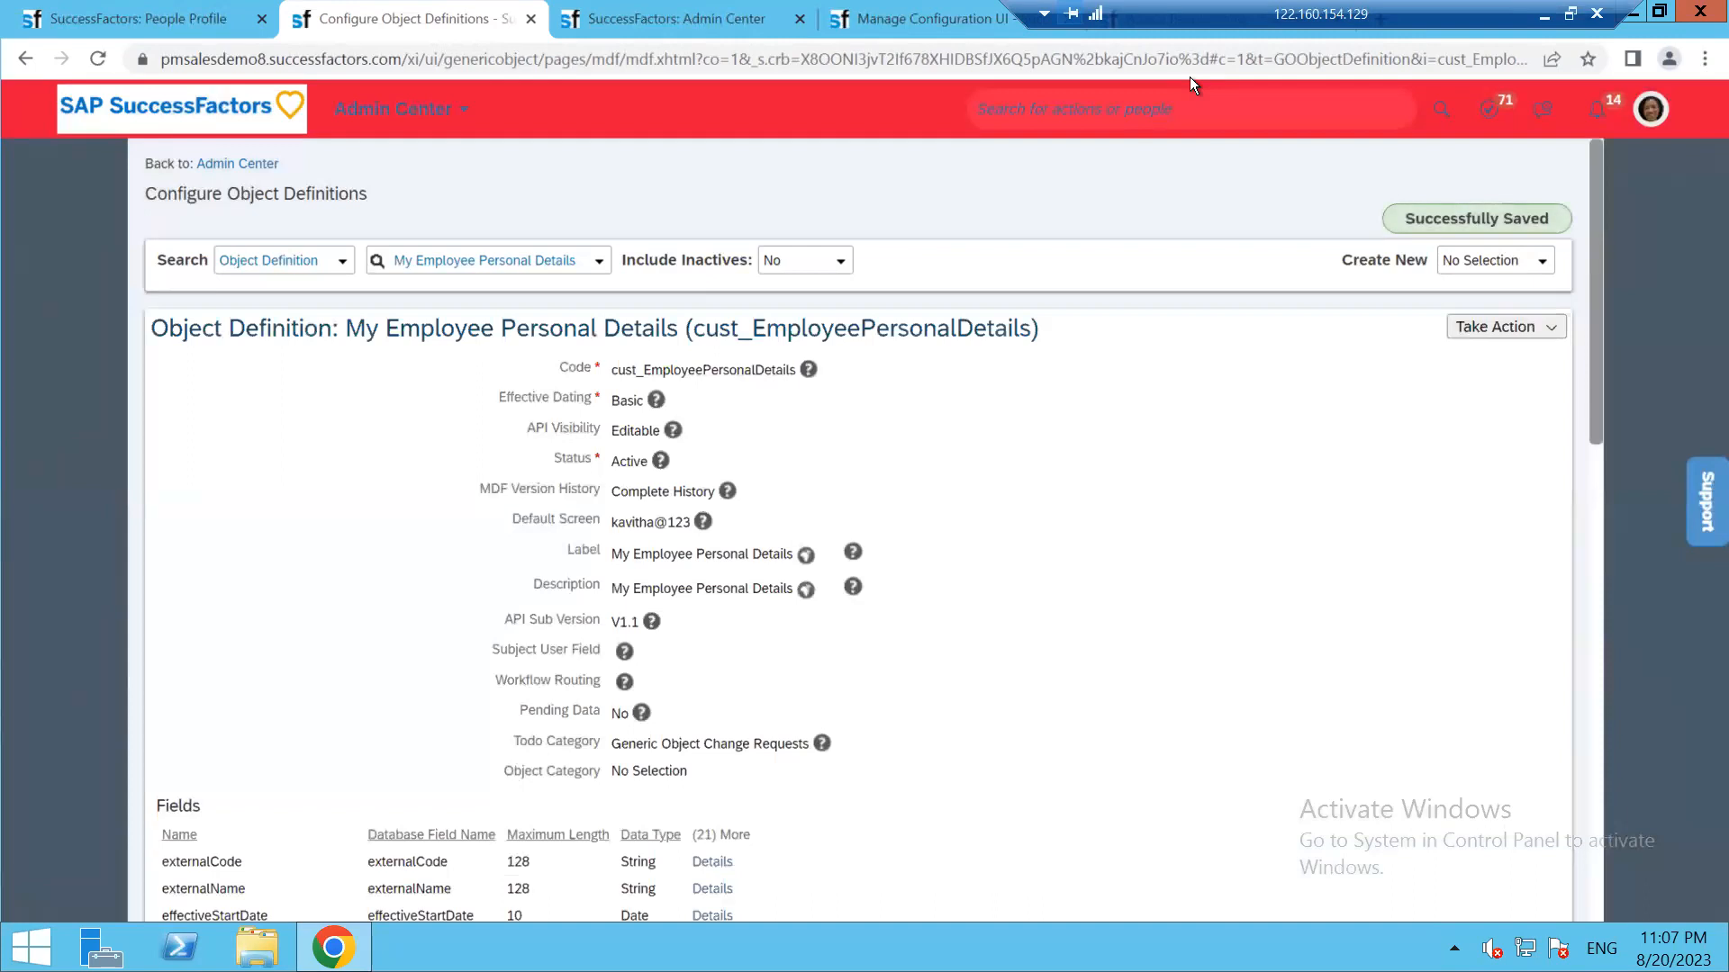
Return to Configure People Profile, toggle the MDF Screen ID list, and reload the page
click(674, 19)
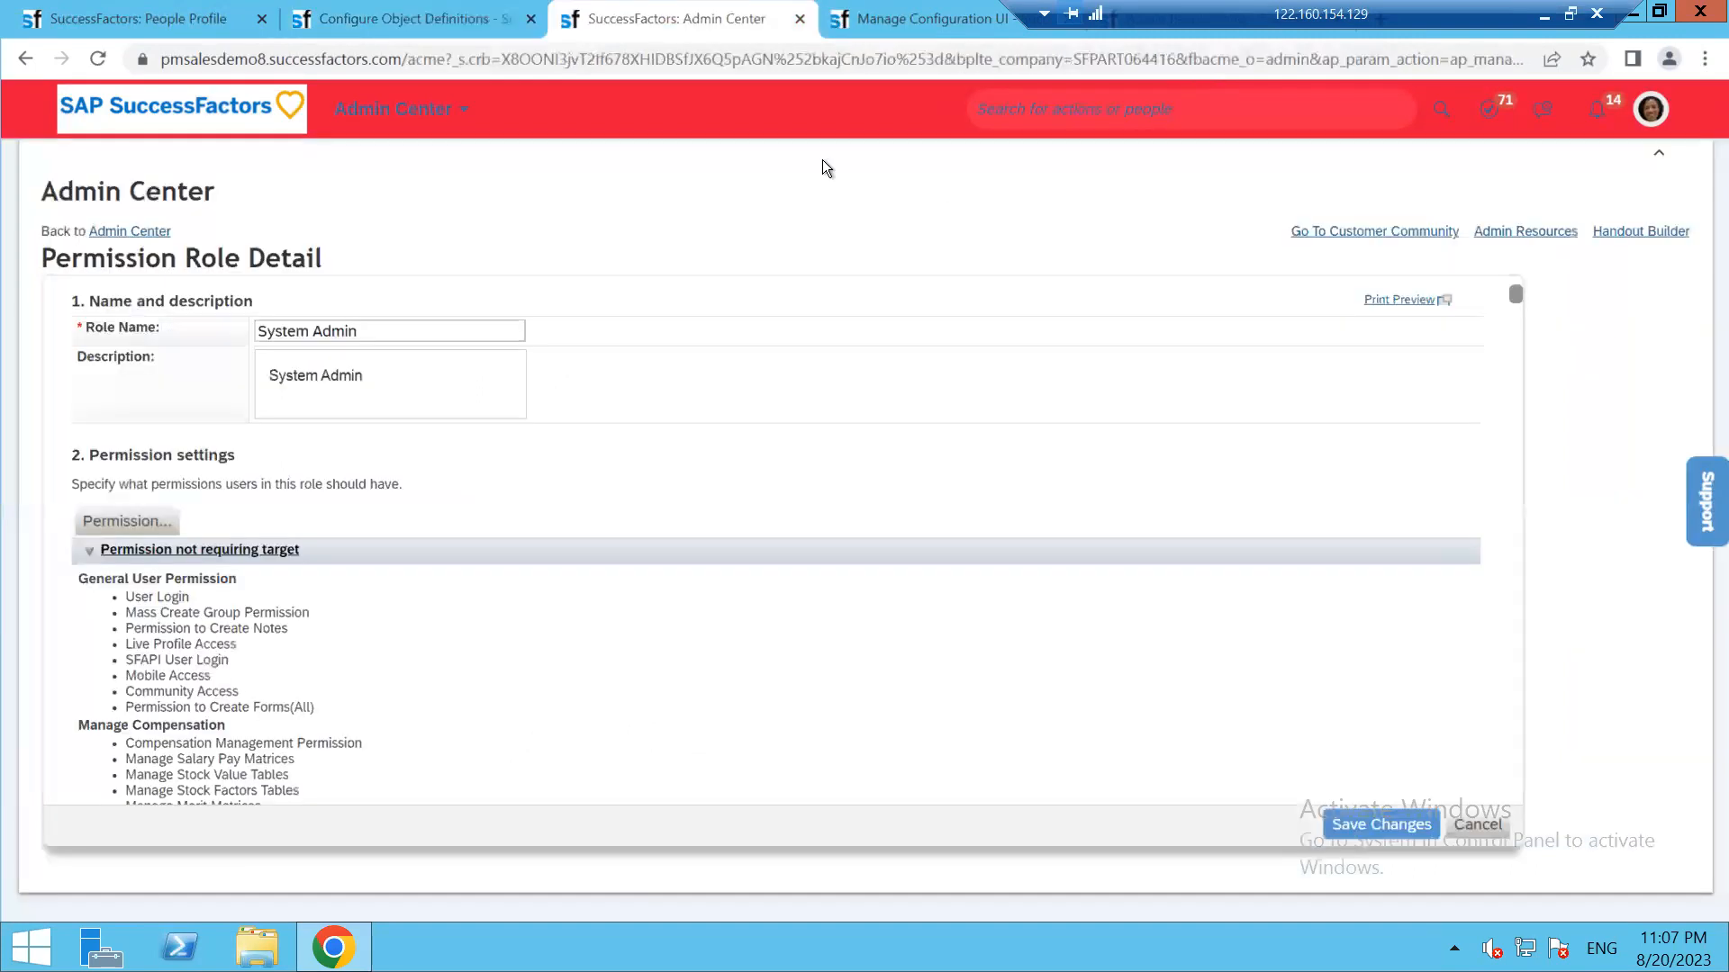
click(910, 13)
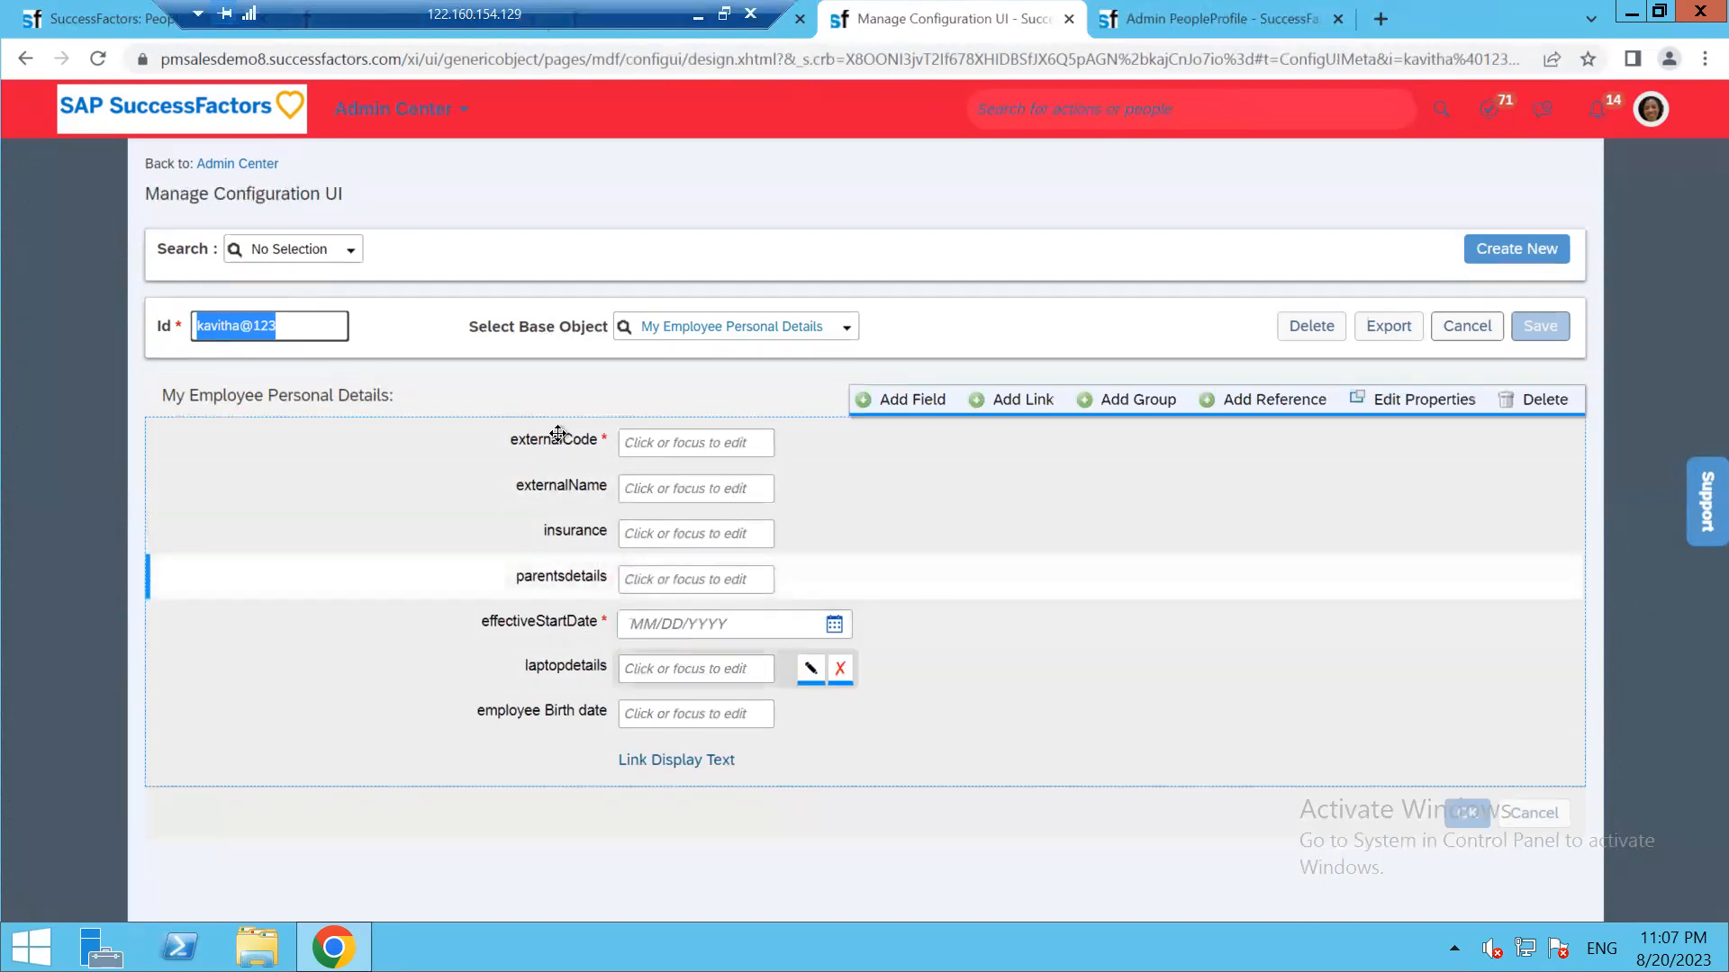
click(1268, 12)
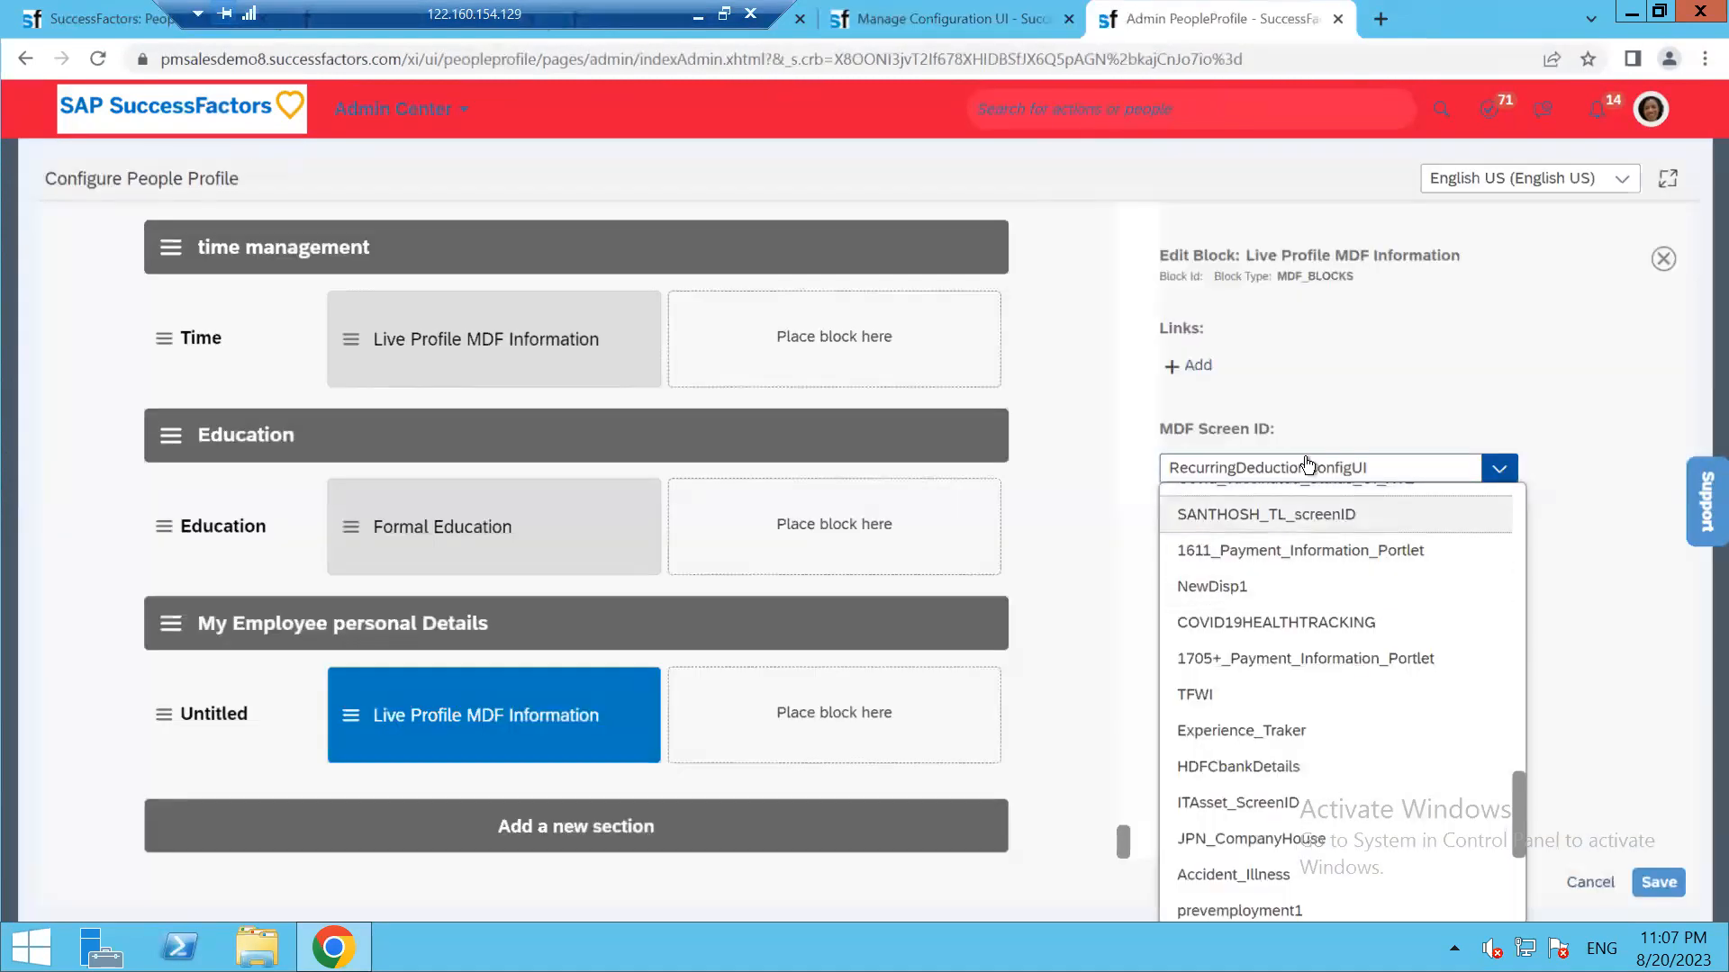
click(1336, 477)
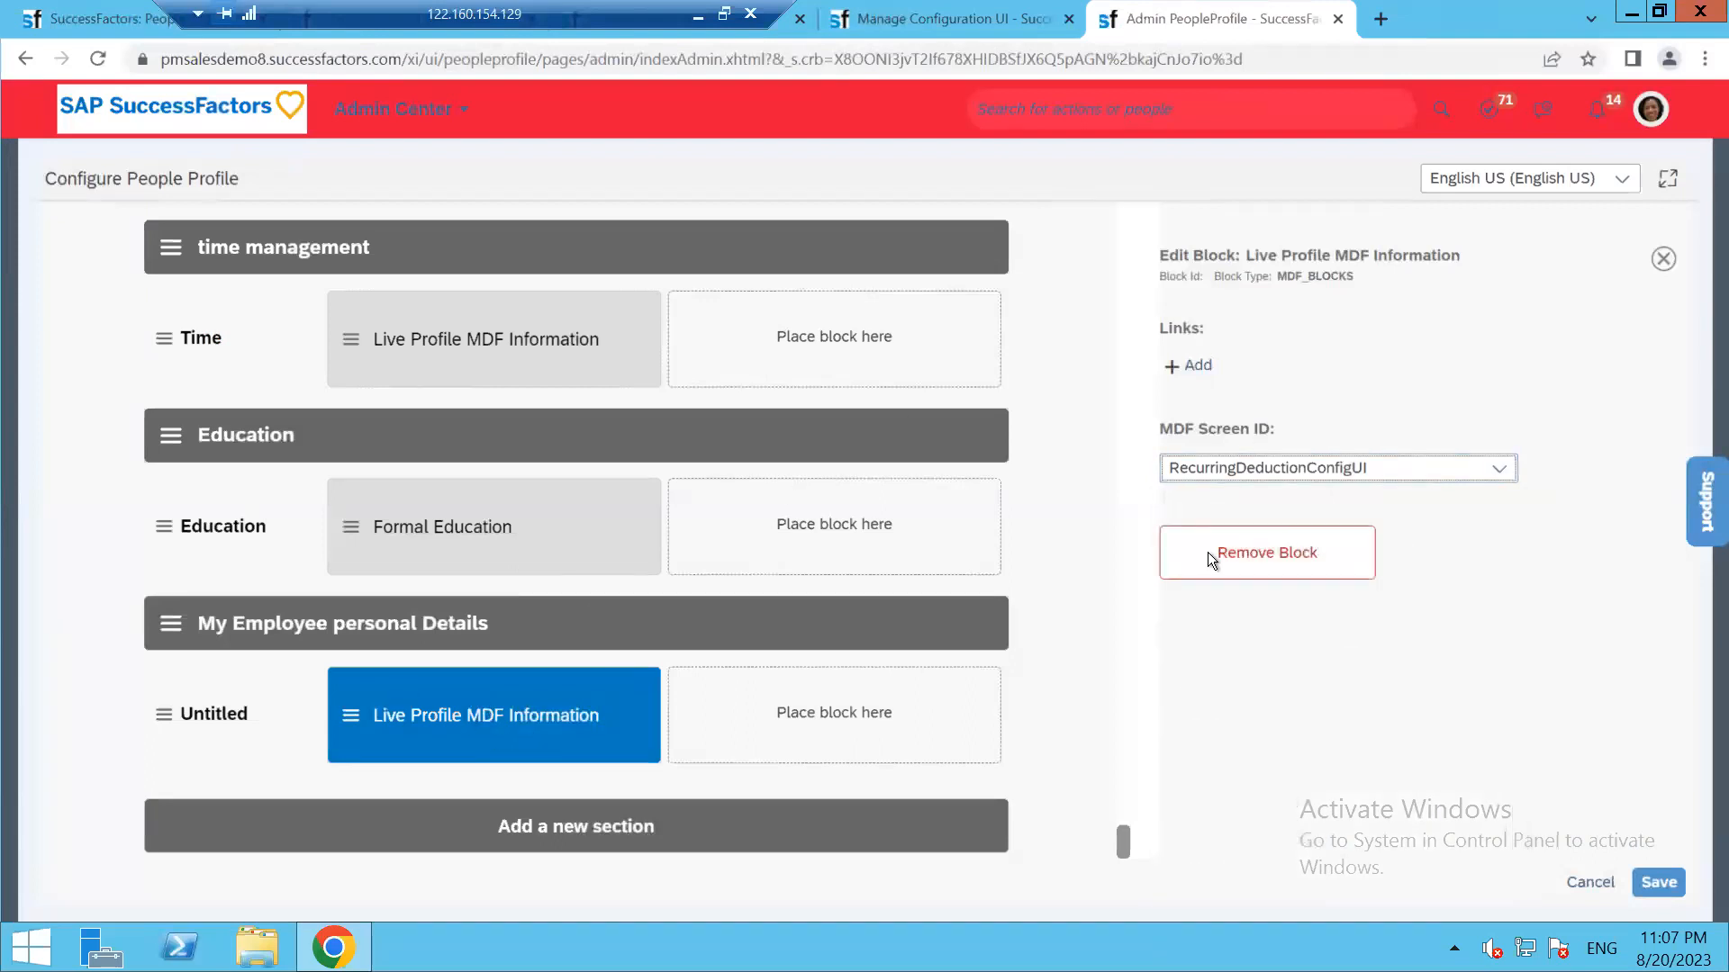
click(1383, 469)
click(1383, 470)
click(1384, 471)
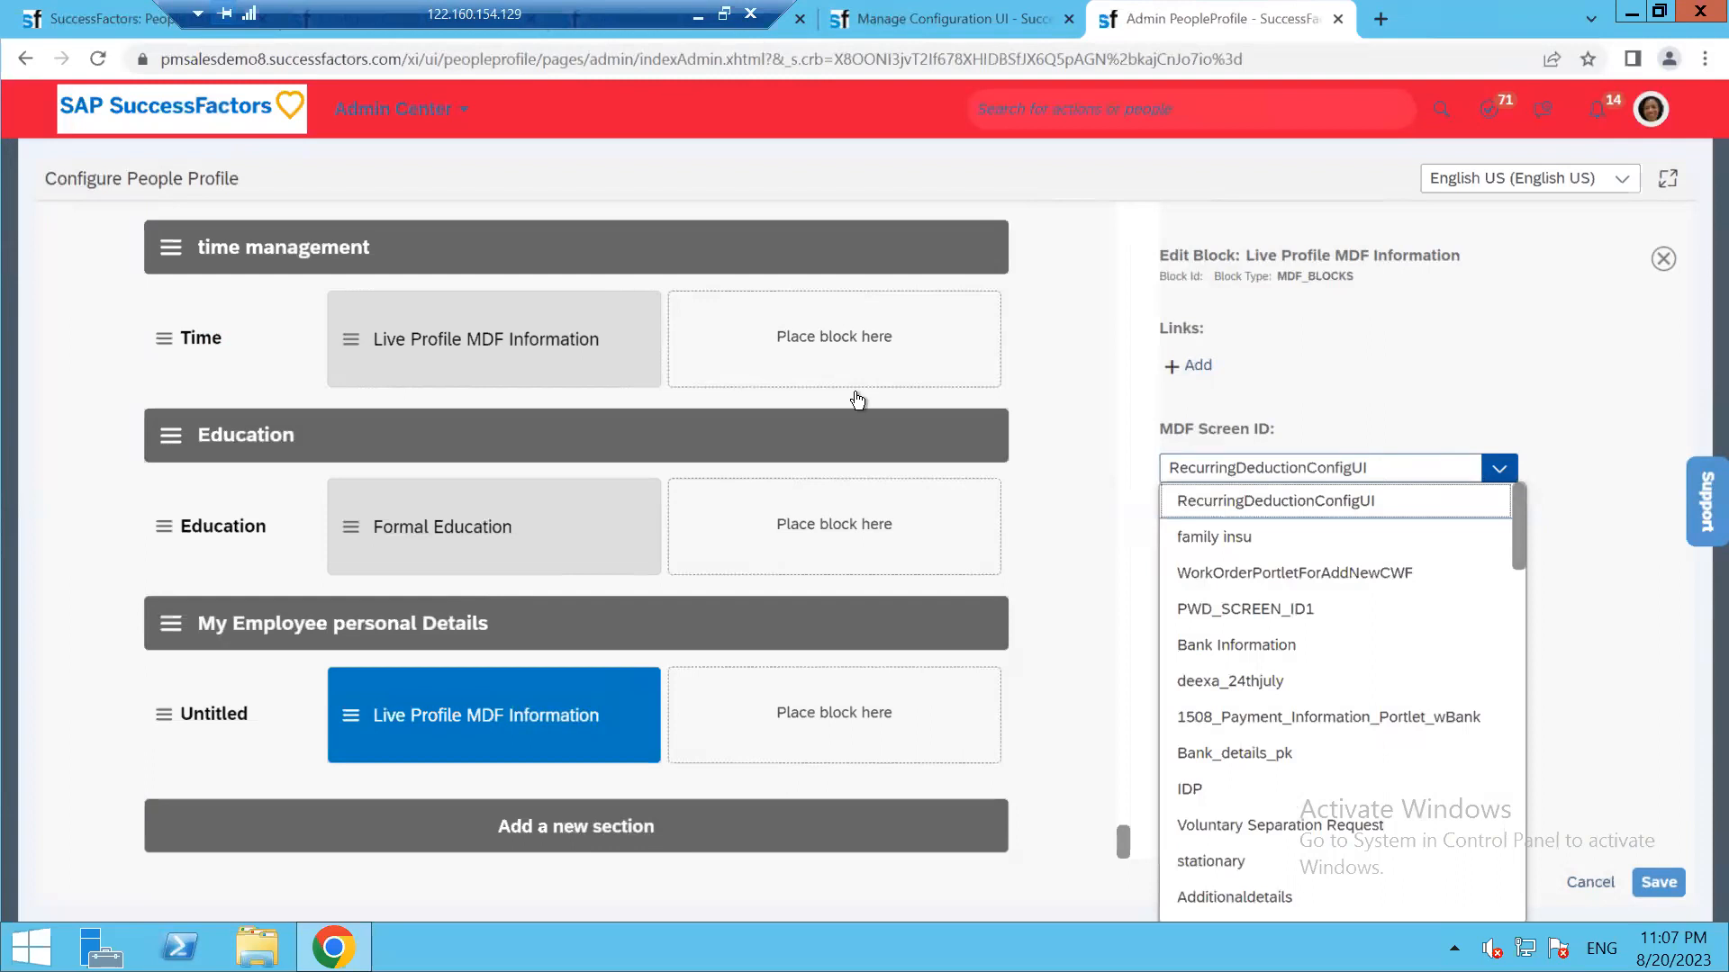
click(97, 58)
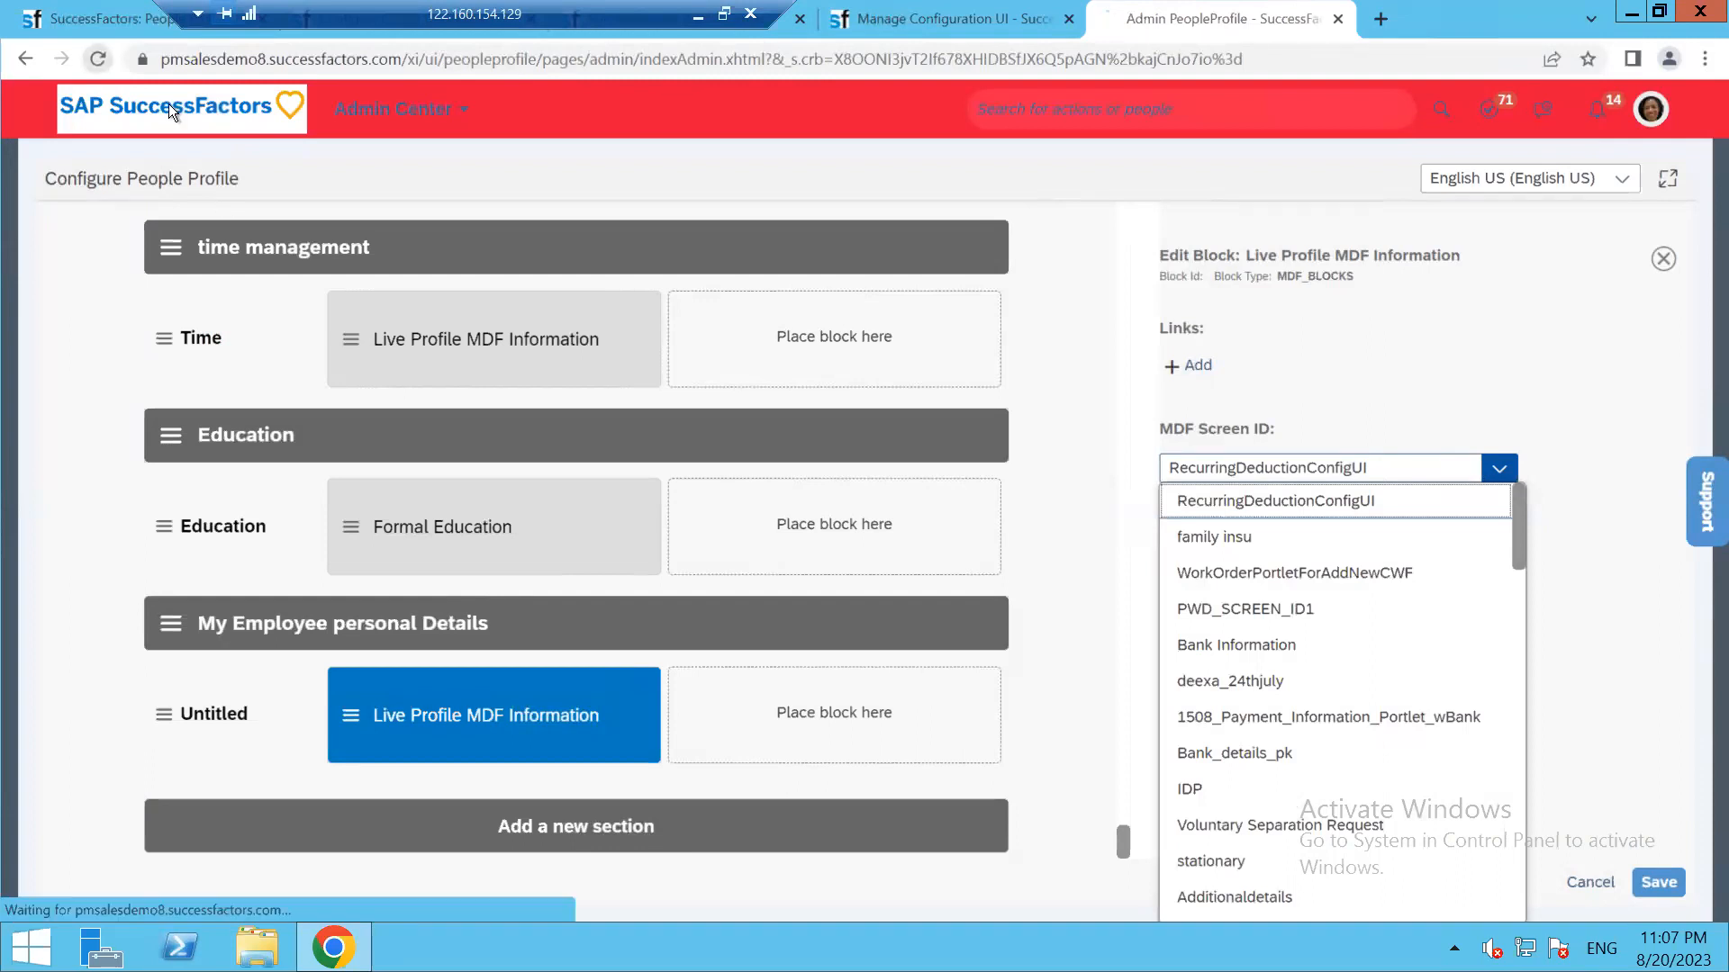
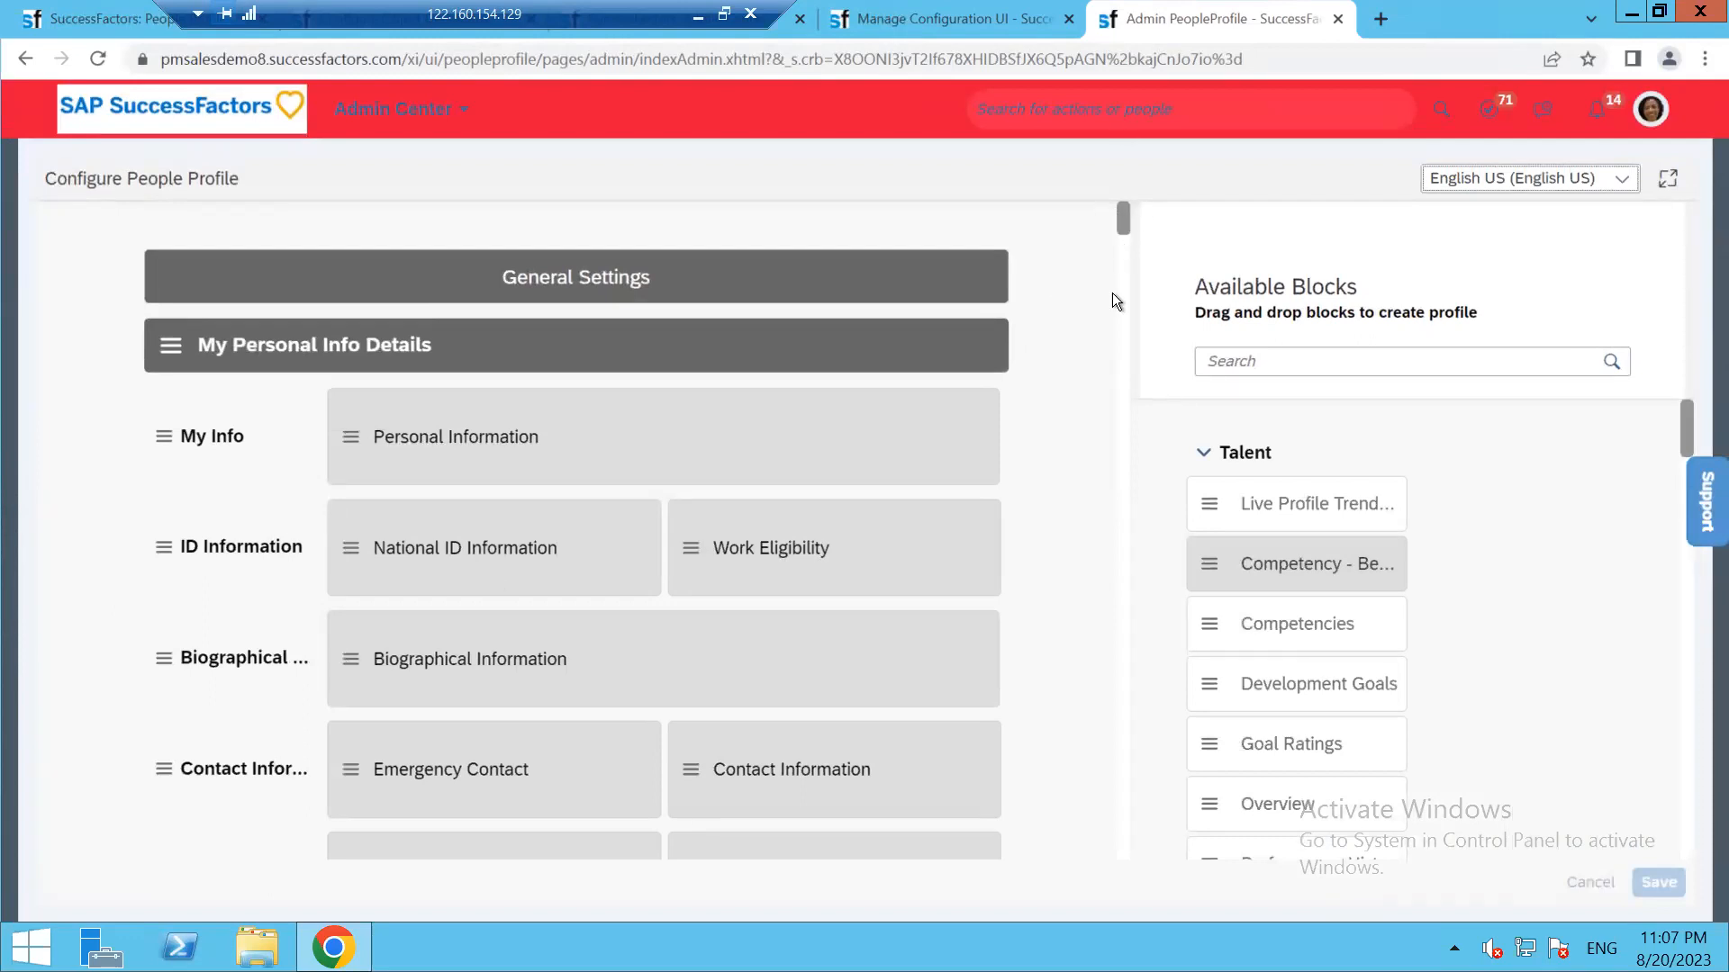
Scroll the Configure People Profile layout to the bottom so the Education section is in view
drag(1122, 223, 1124, 846)
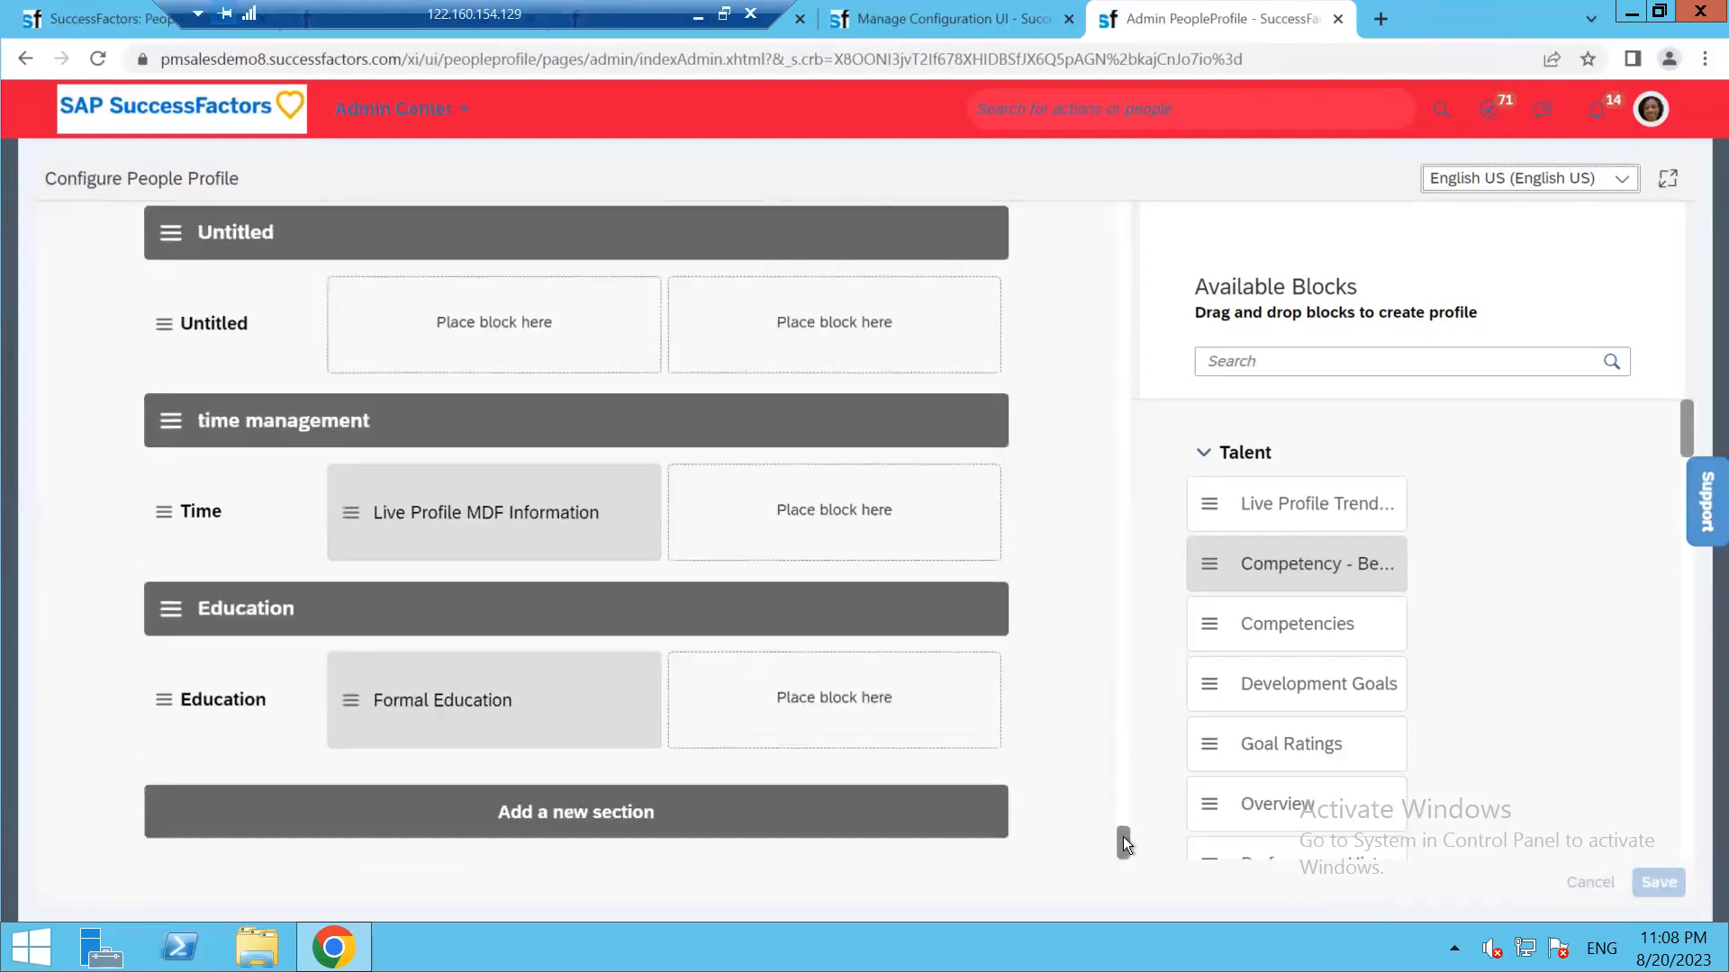
Remove the Education, Untitled and Bank Information sections from the layout
right_click(803, 617)
click(748, 607)
click(424, 604)
click(1243, 497)
click(1080, 553)
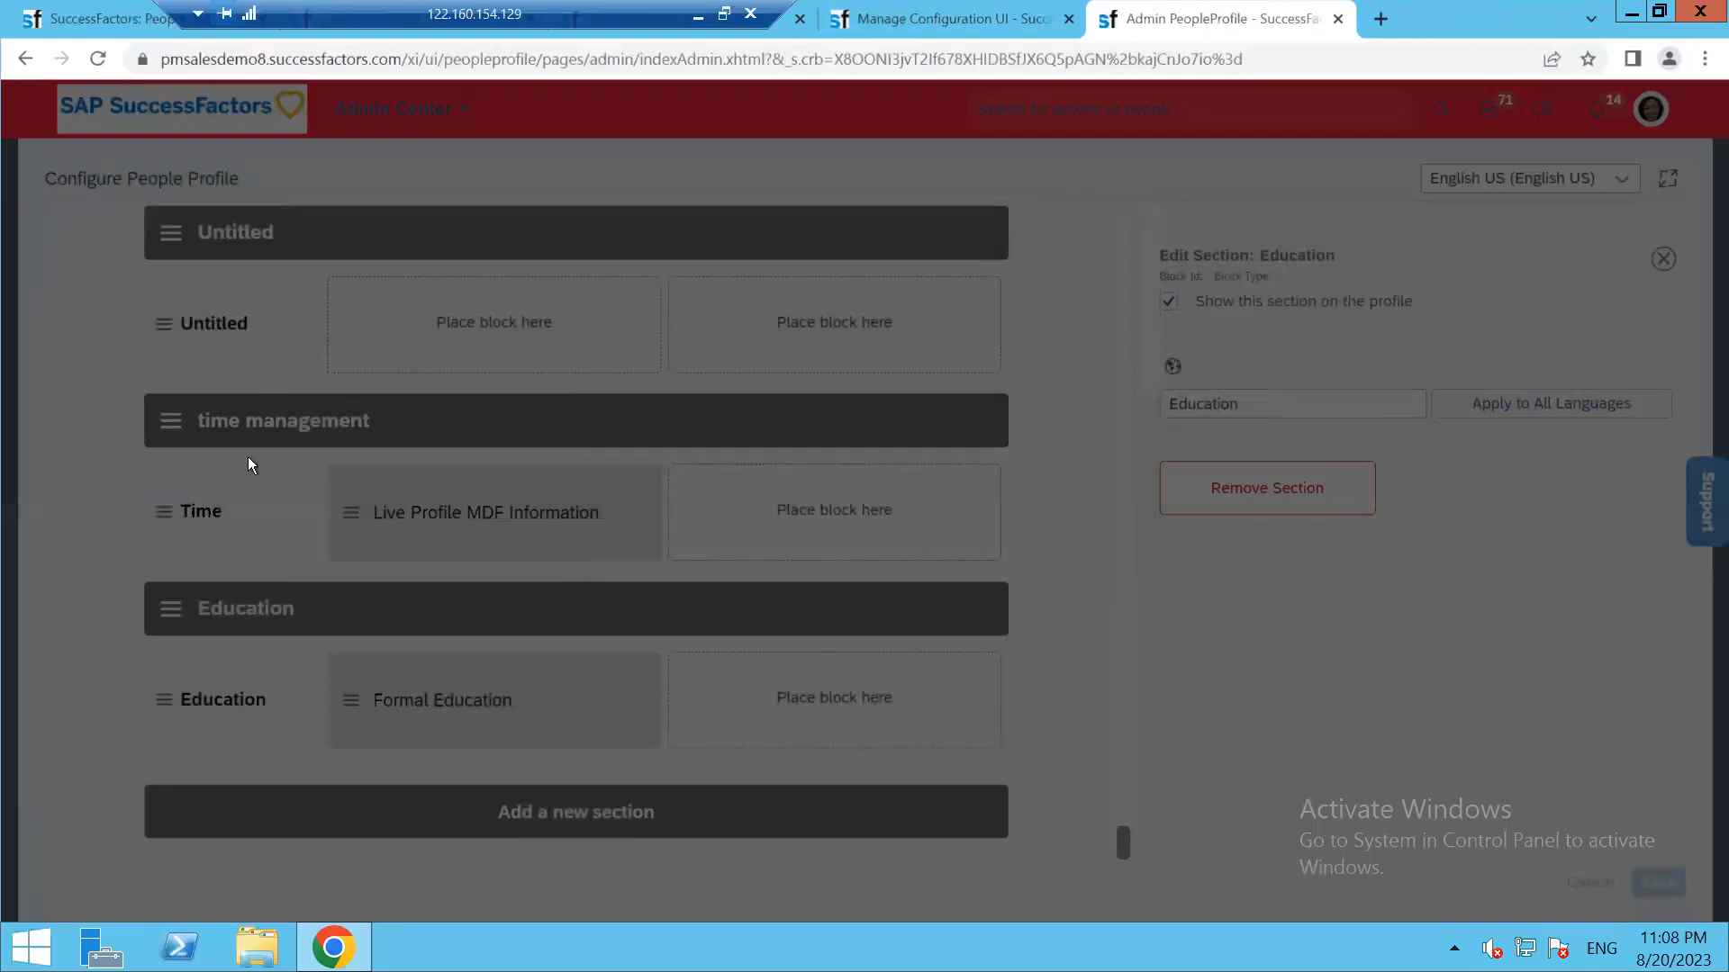
right_click(527, 413)
click(446, 443)
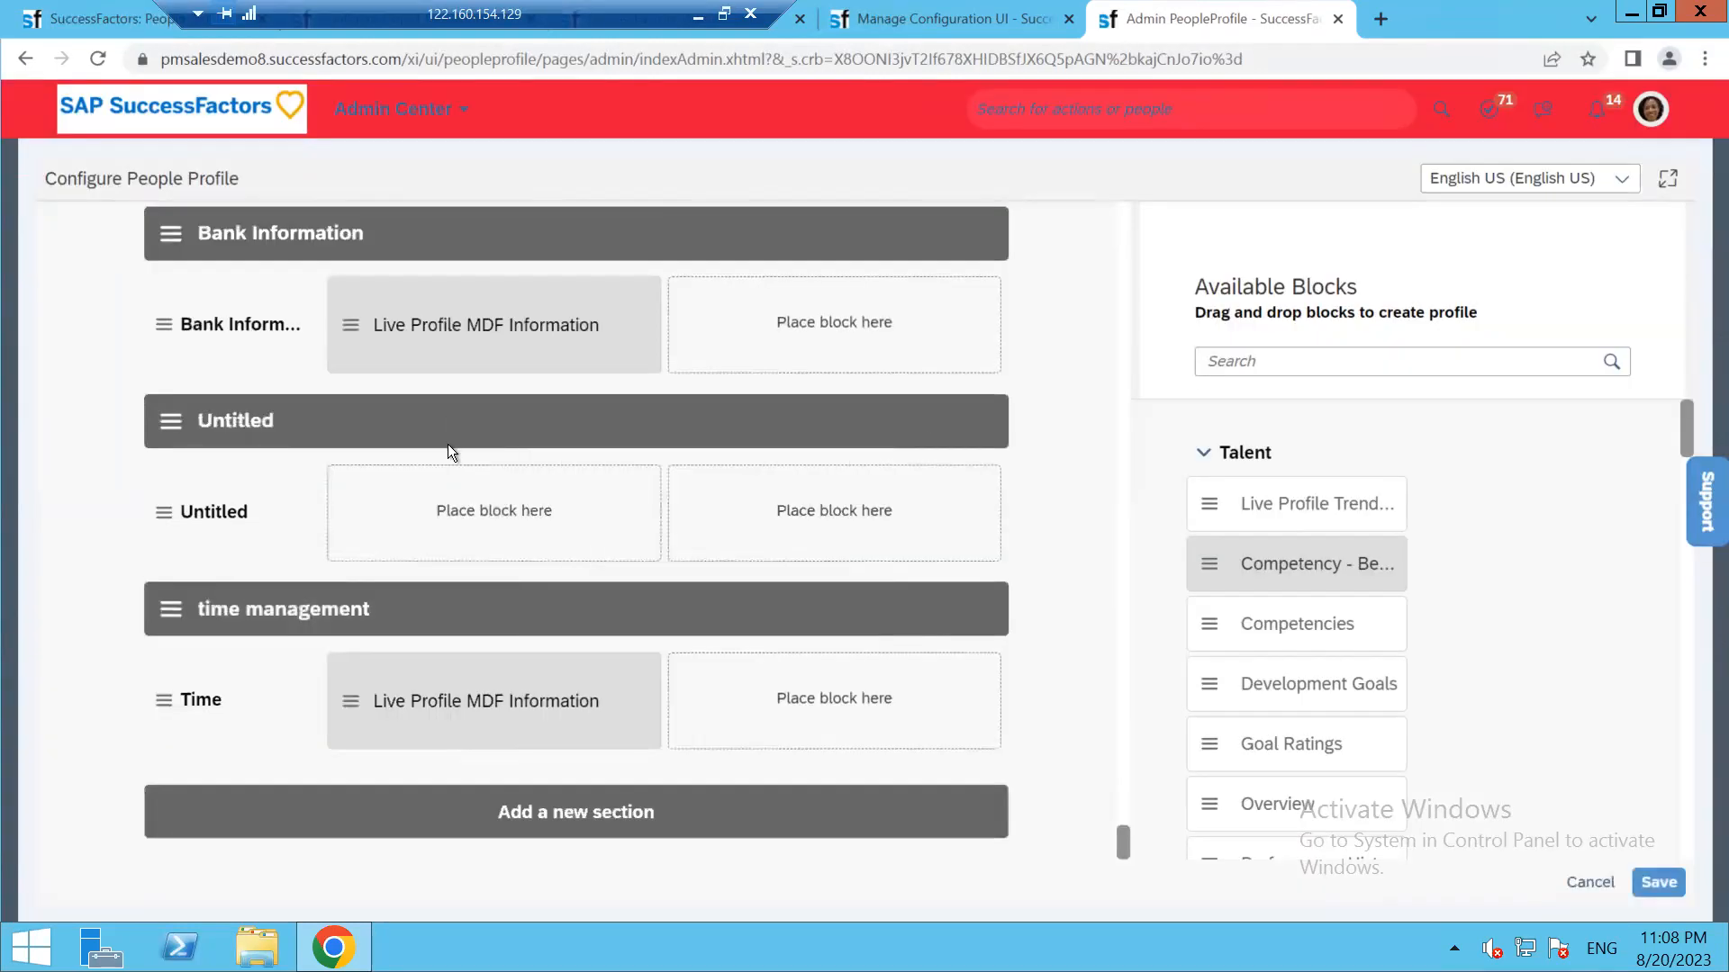
click(1258, 480)
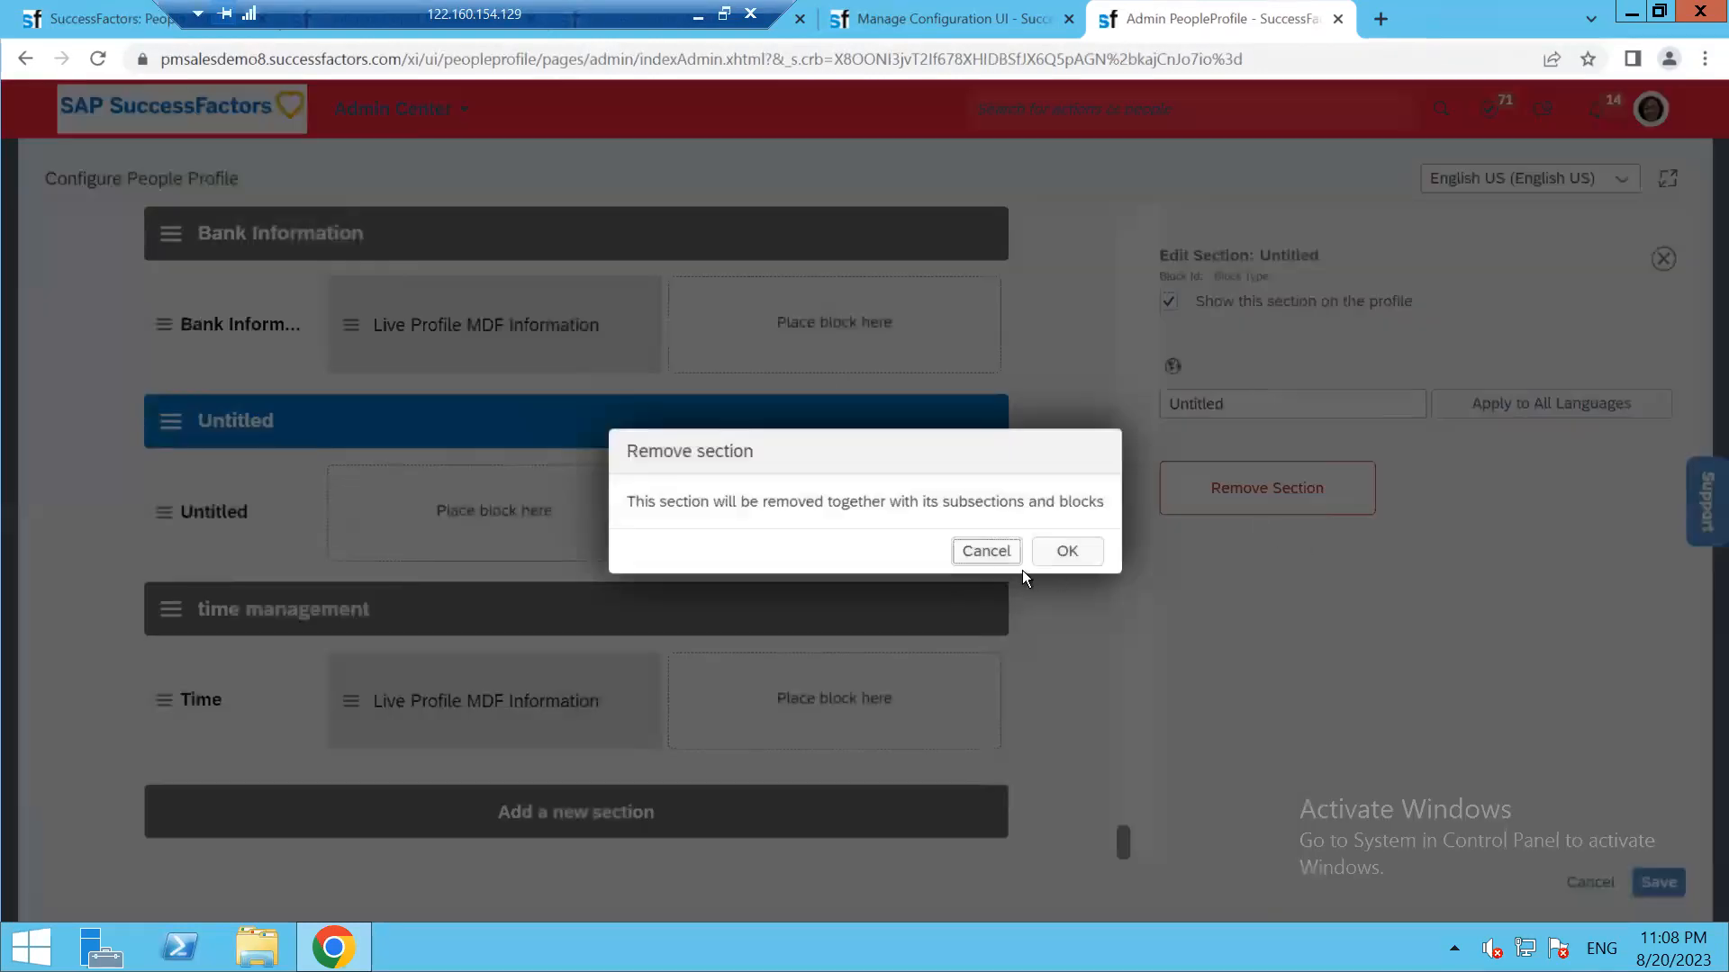
click(1068, 551)
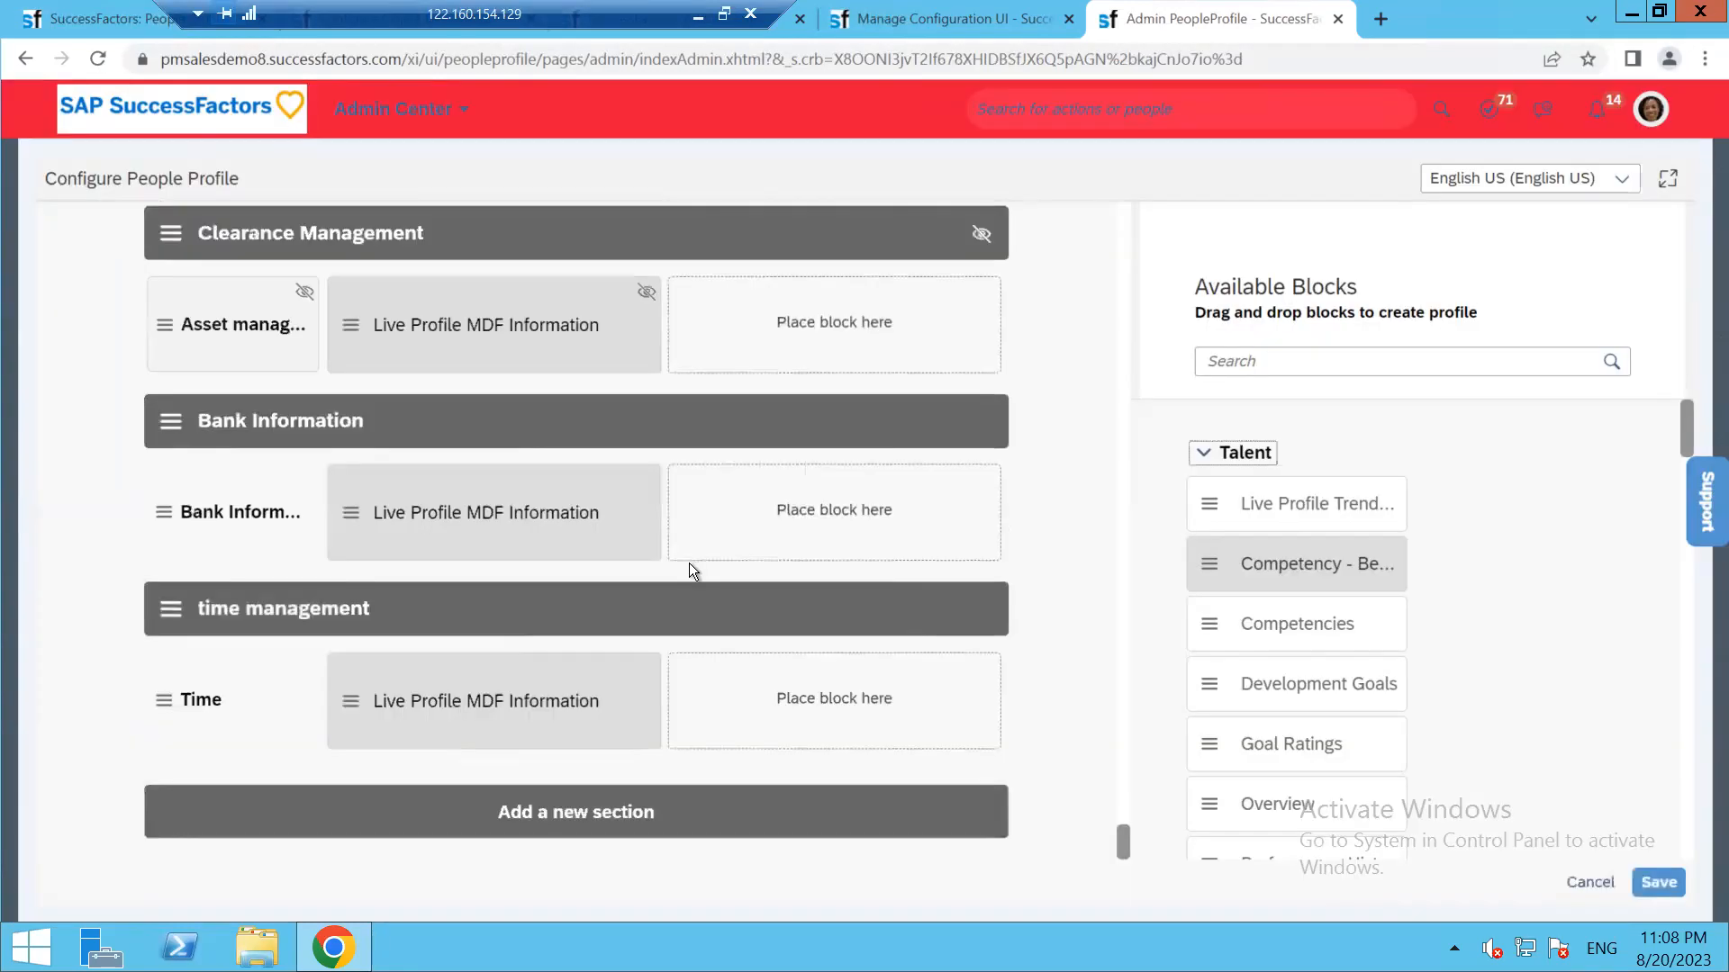
click(716, 441)
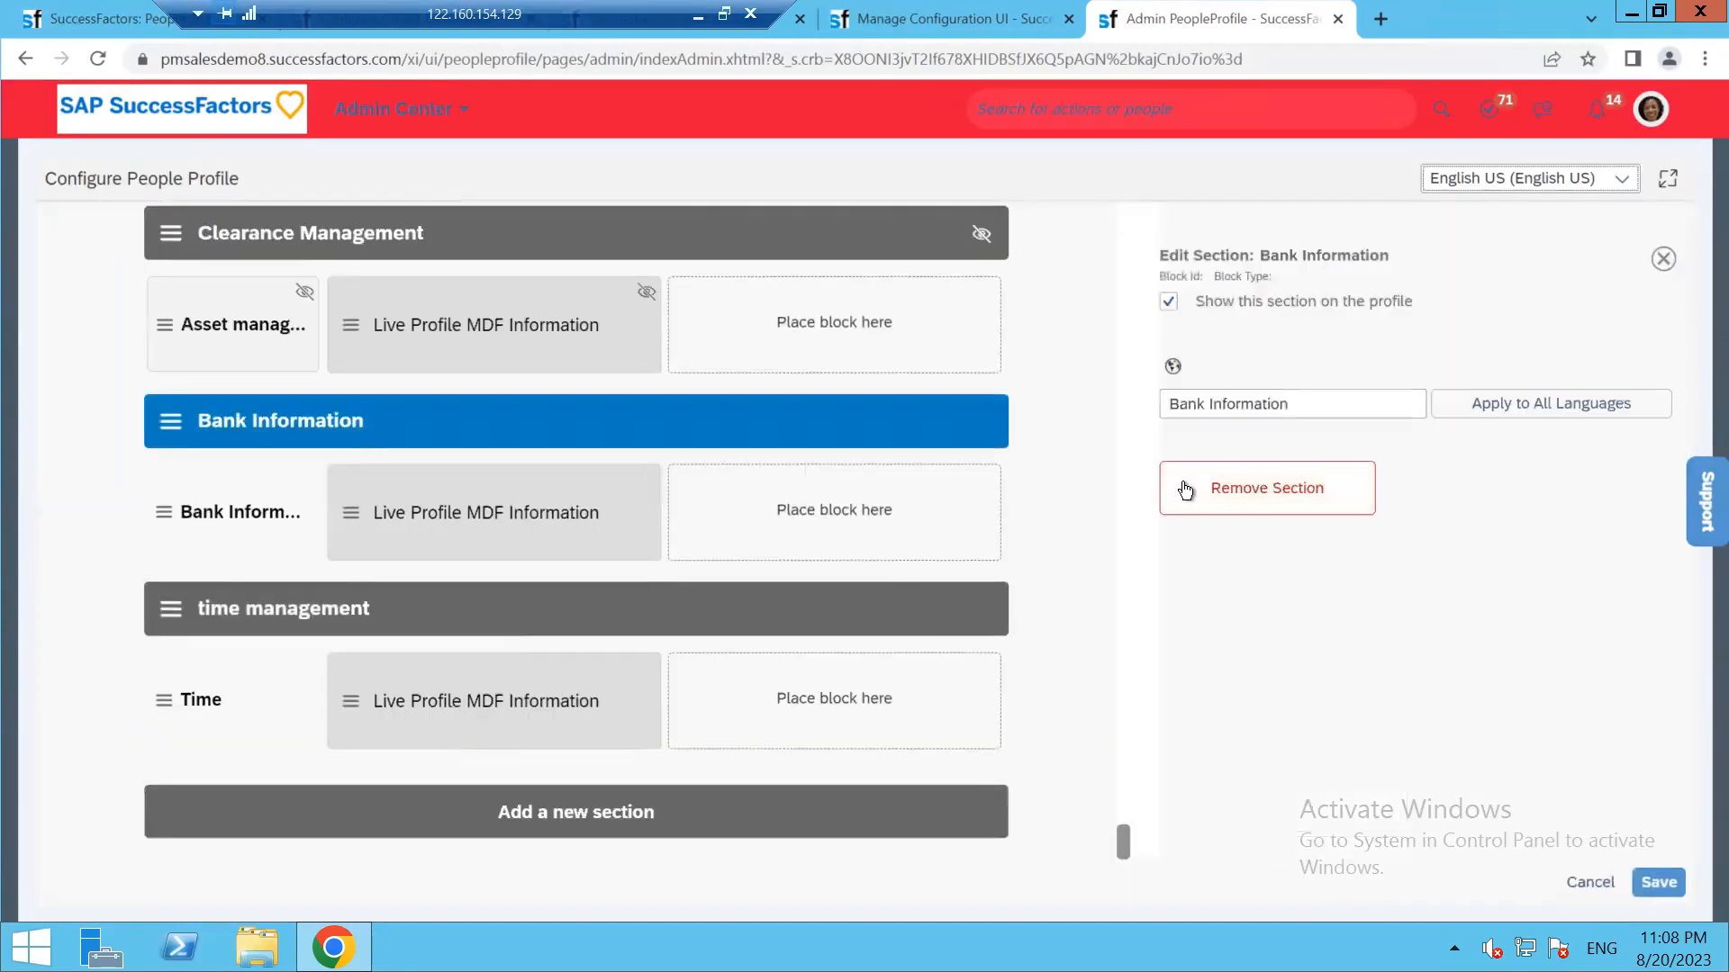
click(1353, 492)
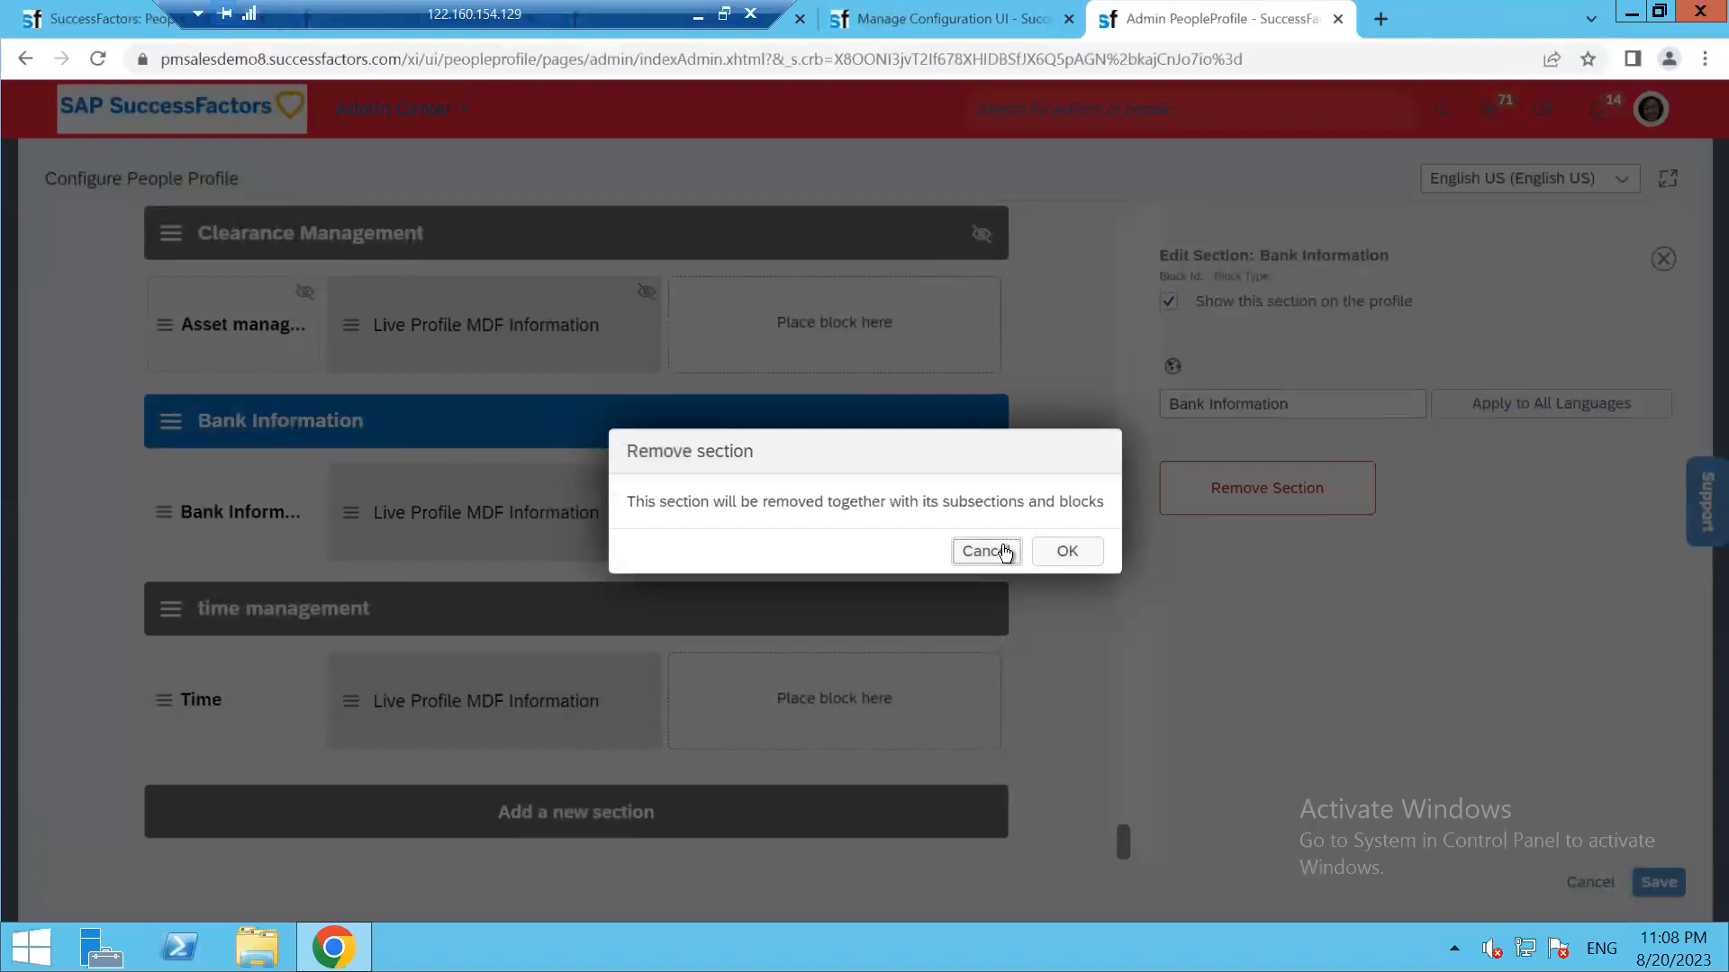
click(1069, 549)
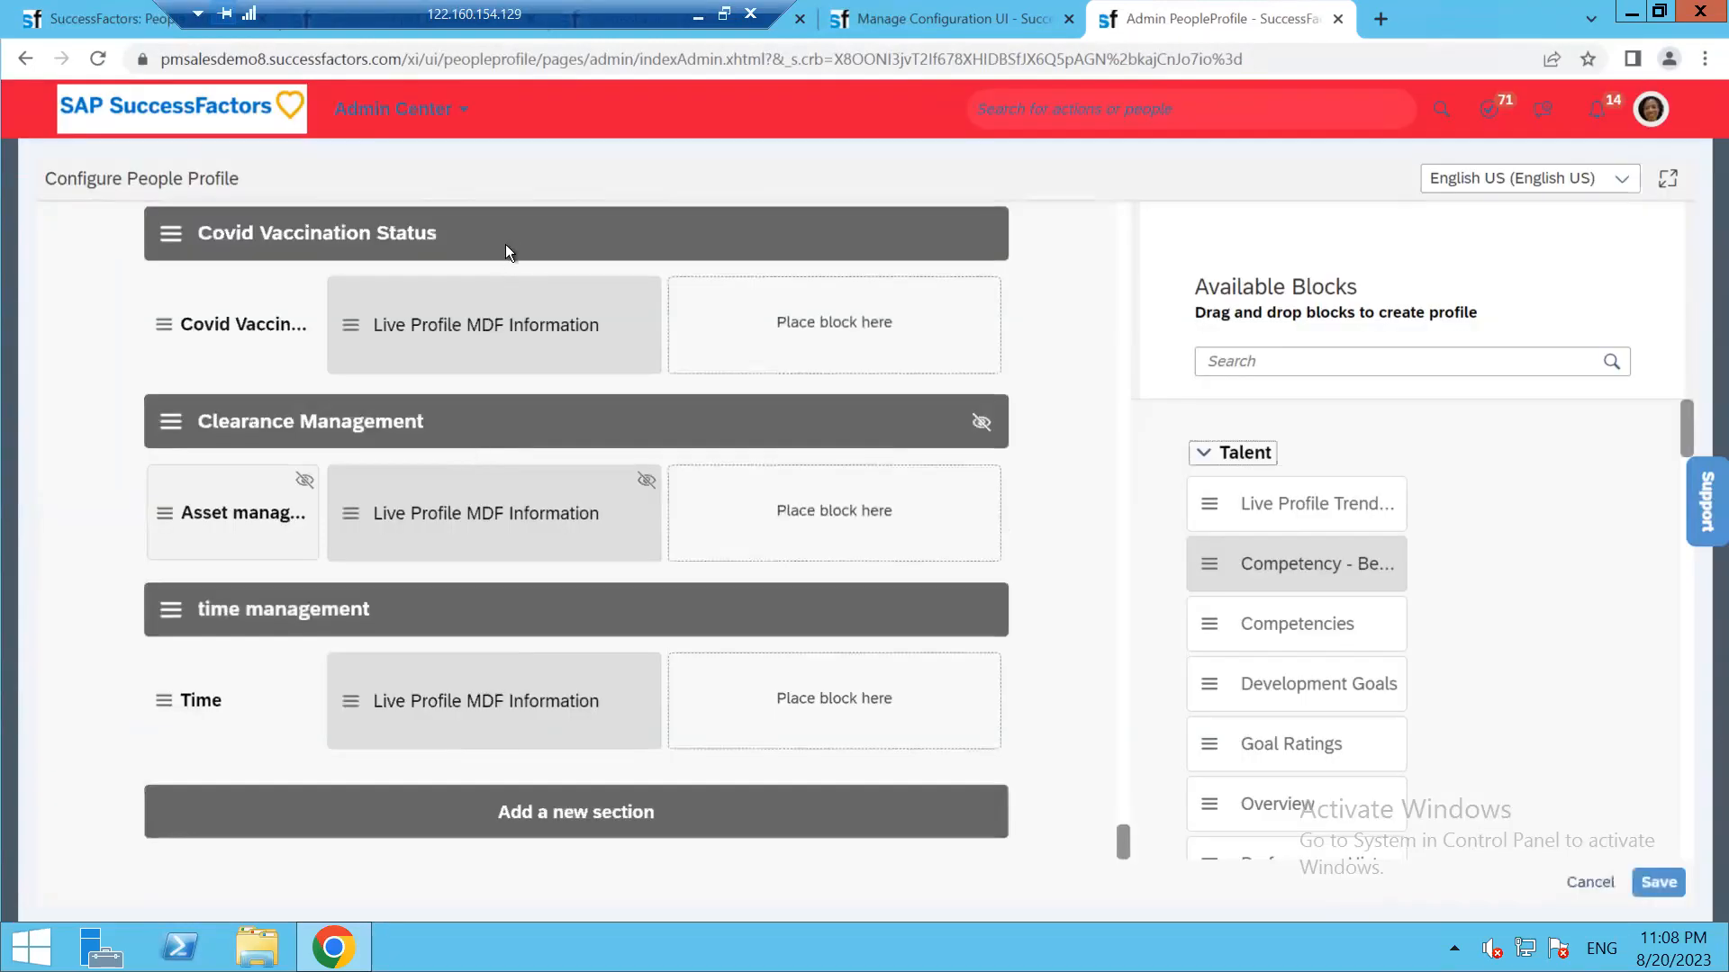
Remove the Covid Vaccination Status, Time and Insurance sections
click(624, 256)
click(1244, 493)
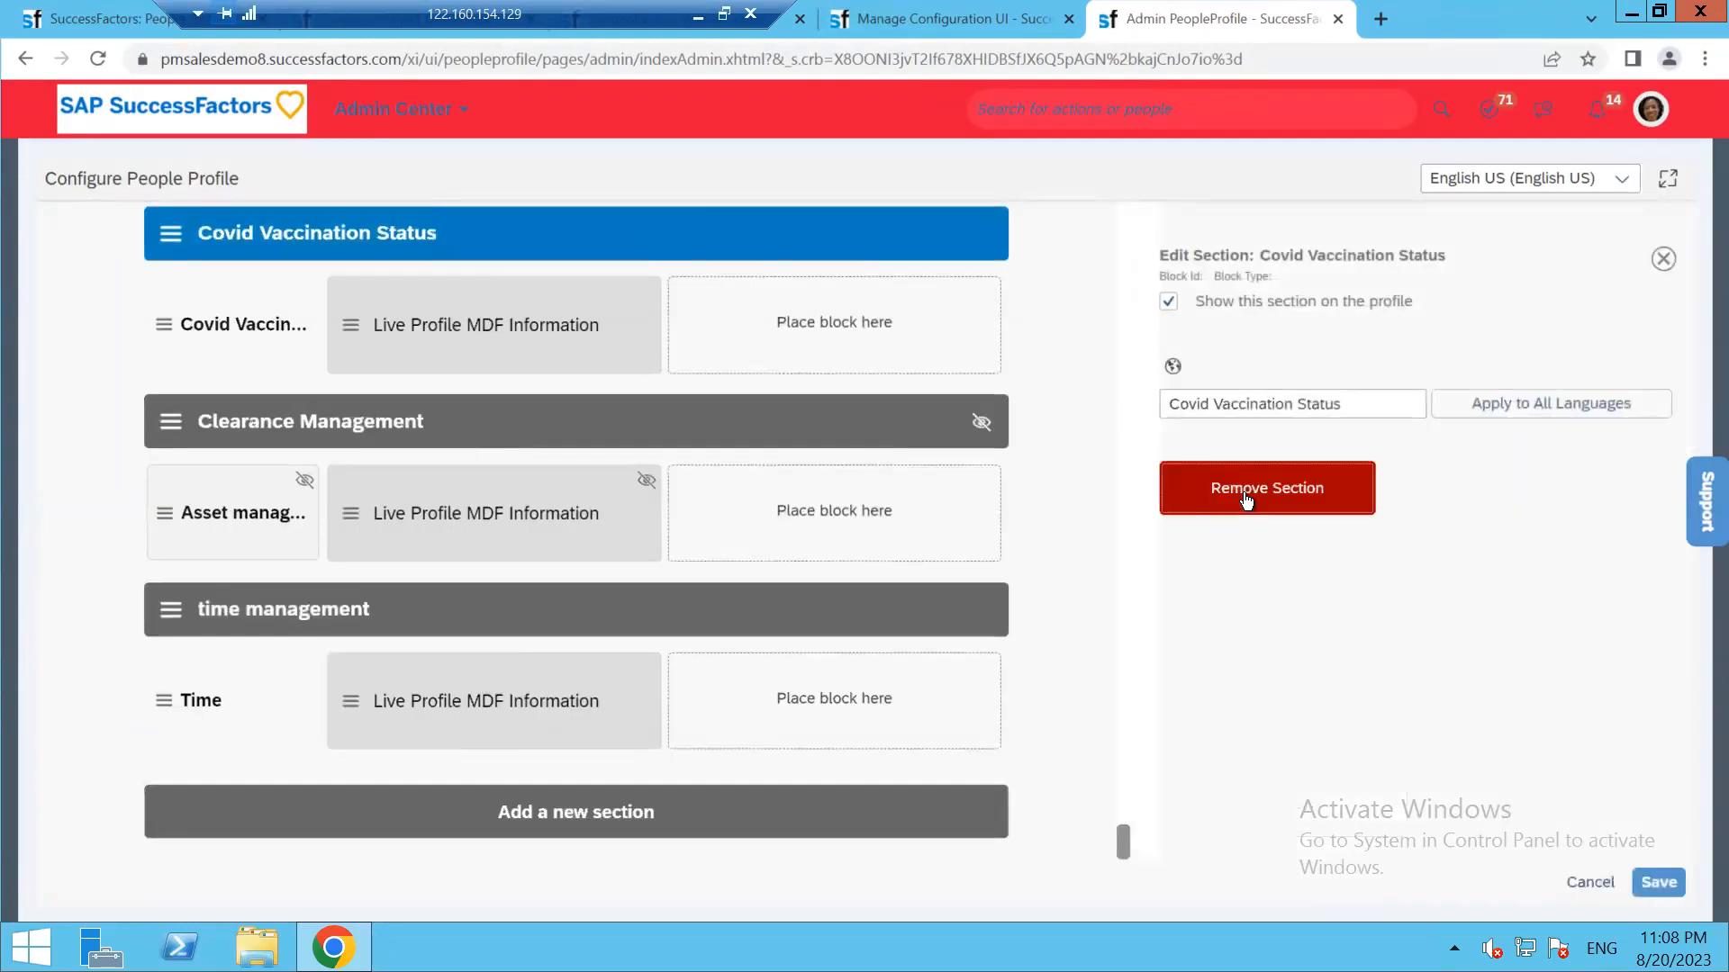
click(1063, 551)
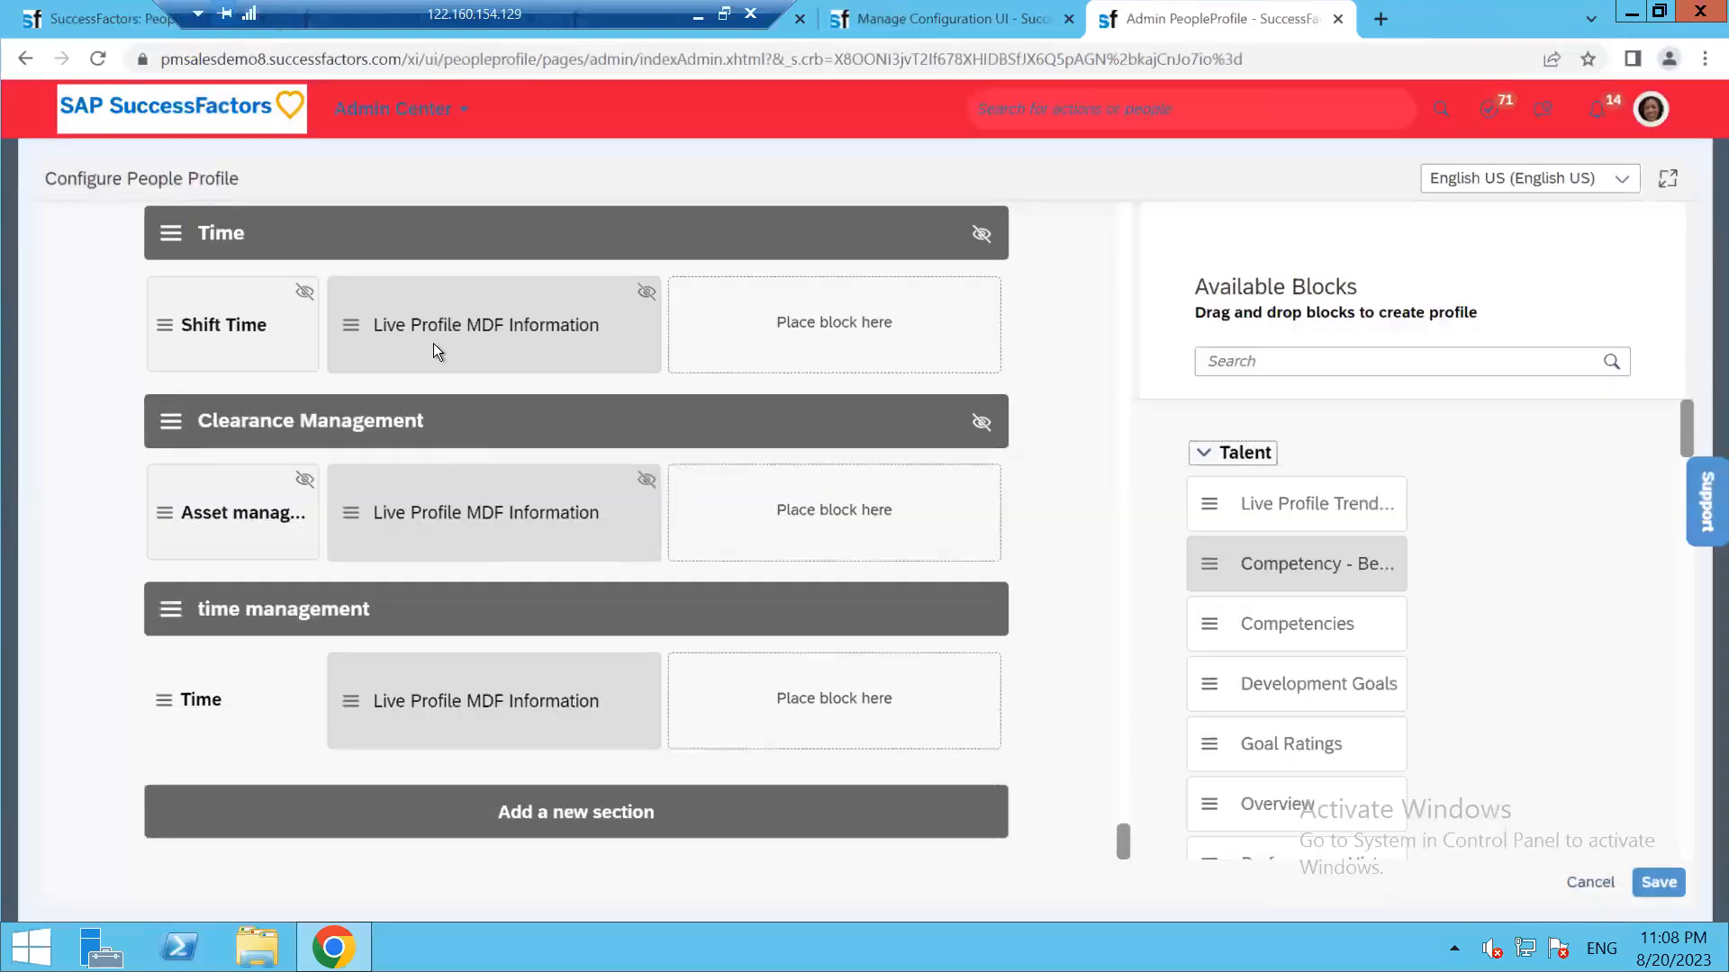
scroll(434, 343, up, 1)
click(420, 351)
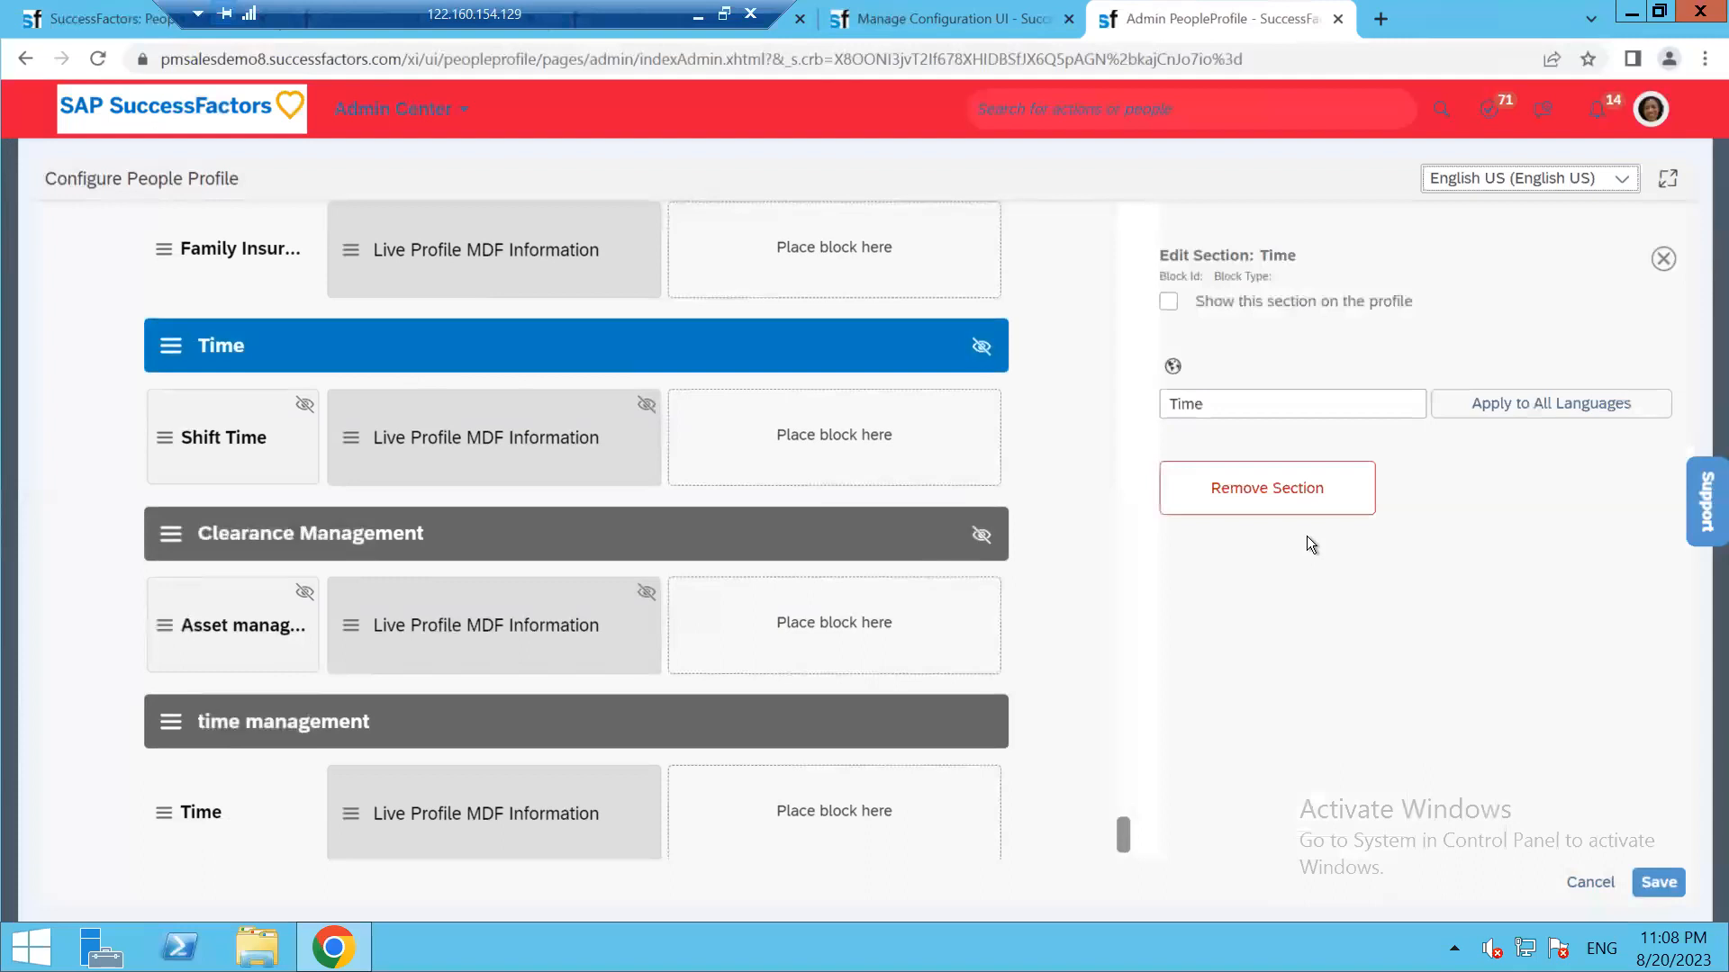
click(1267, 487)
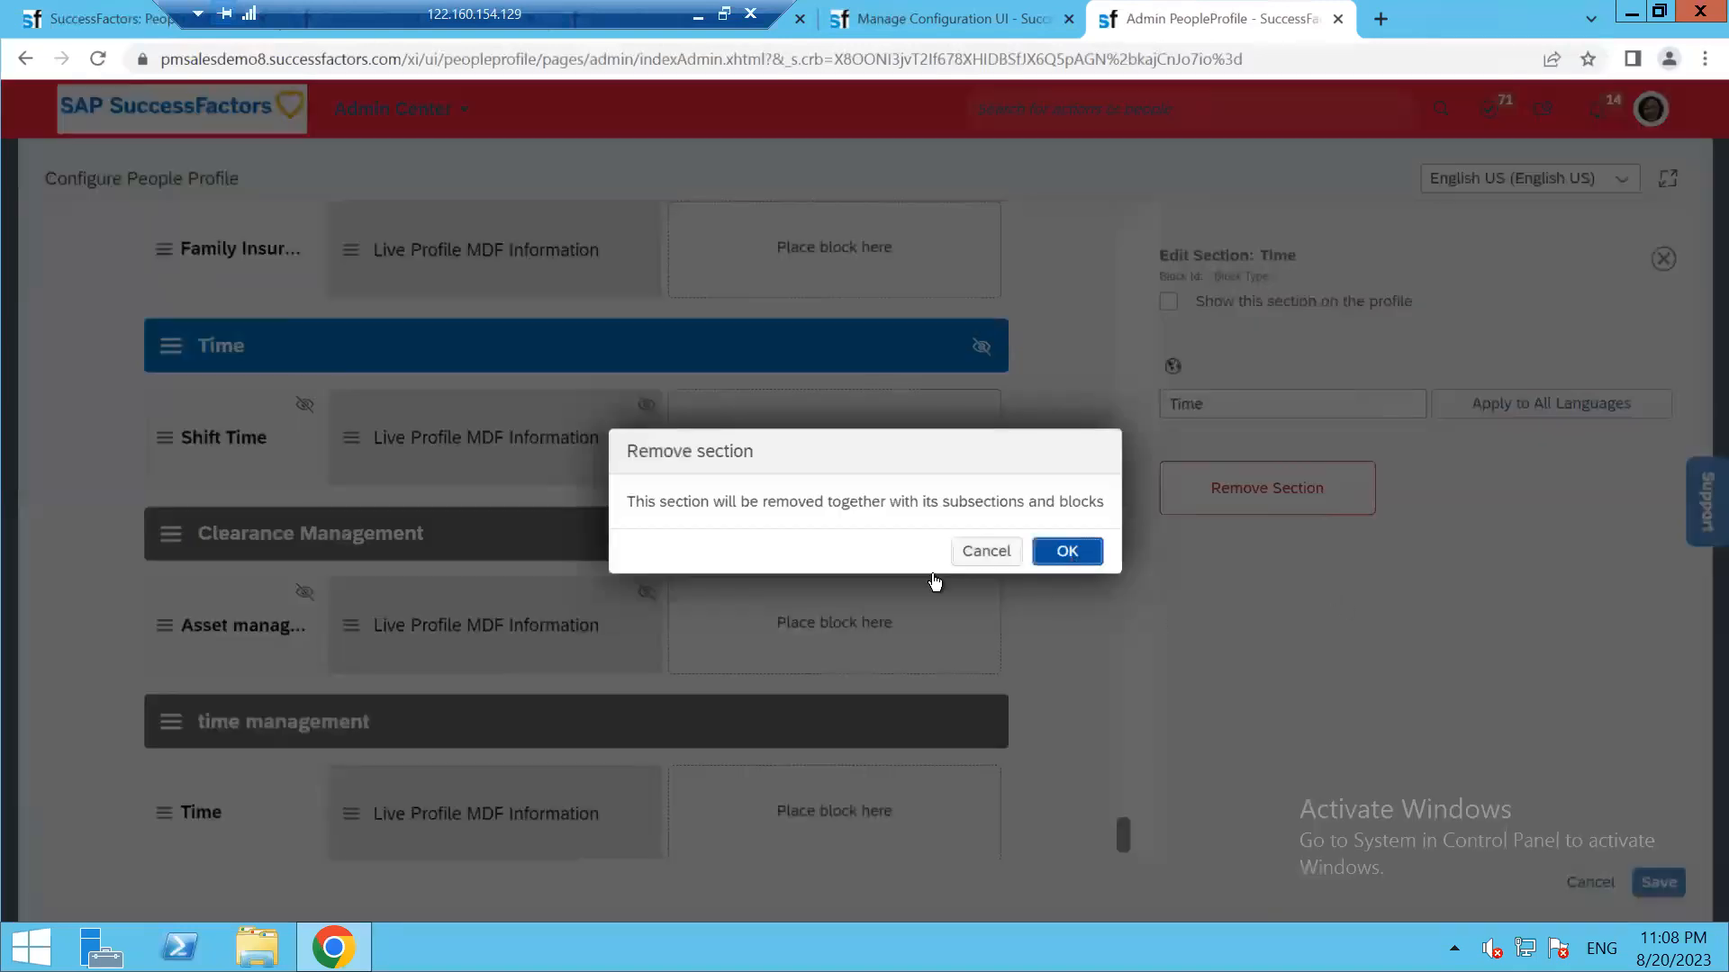
click(1069, 552)
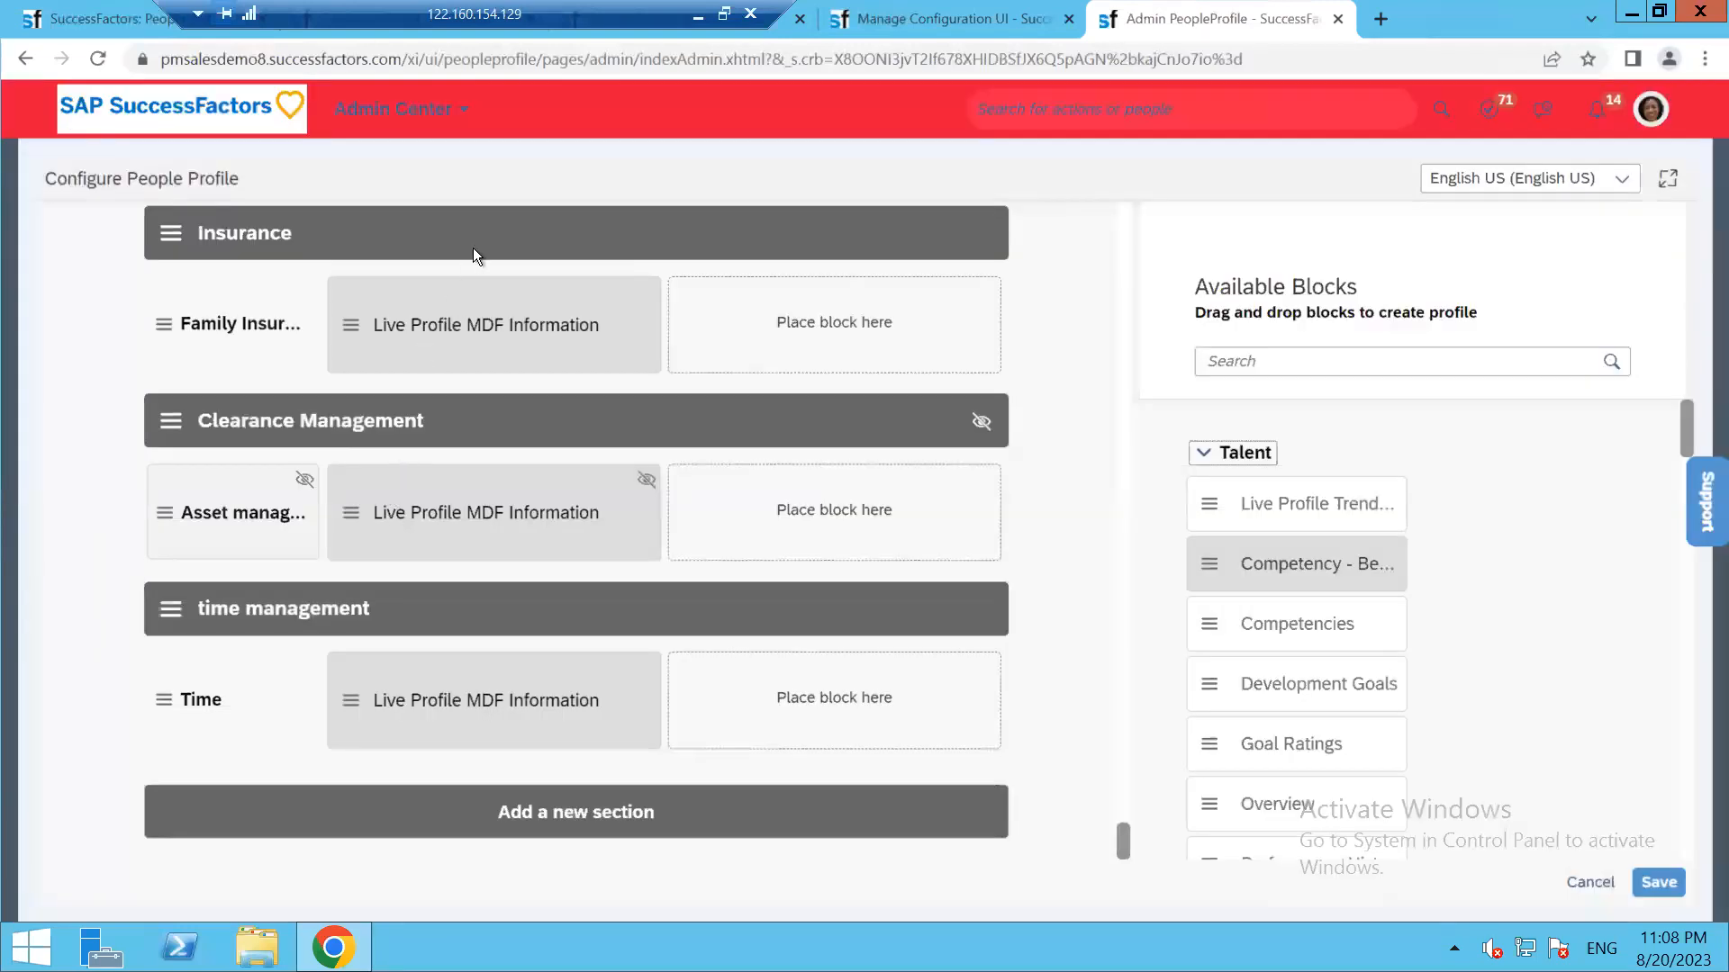
click(468, 251)
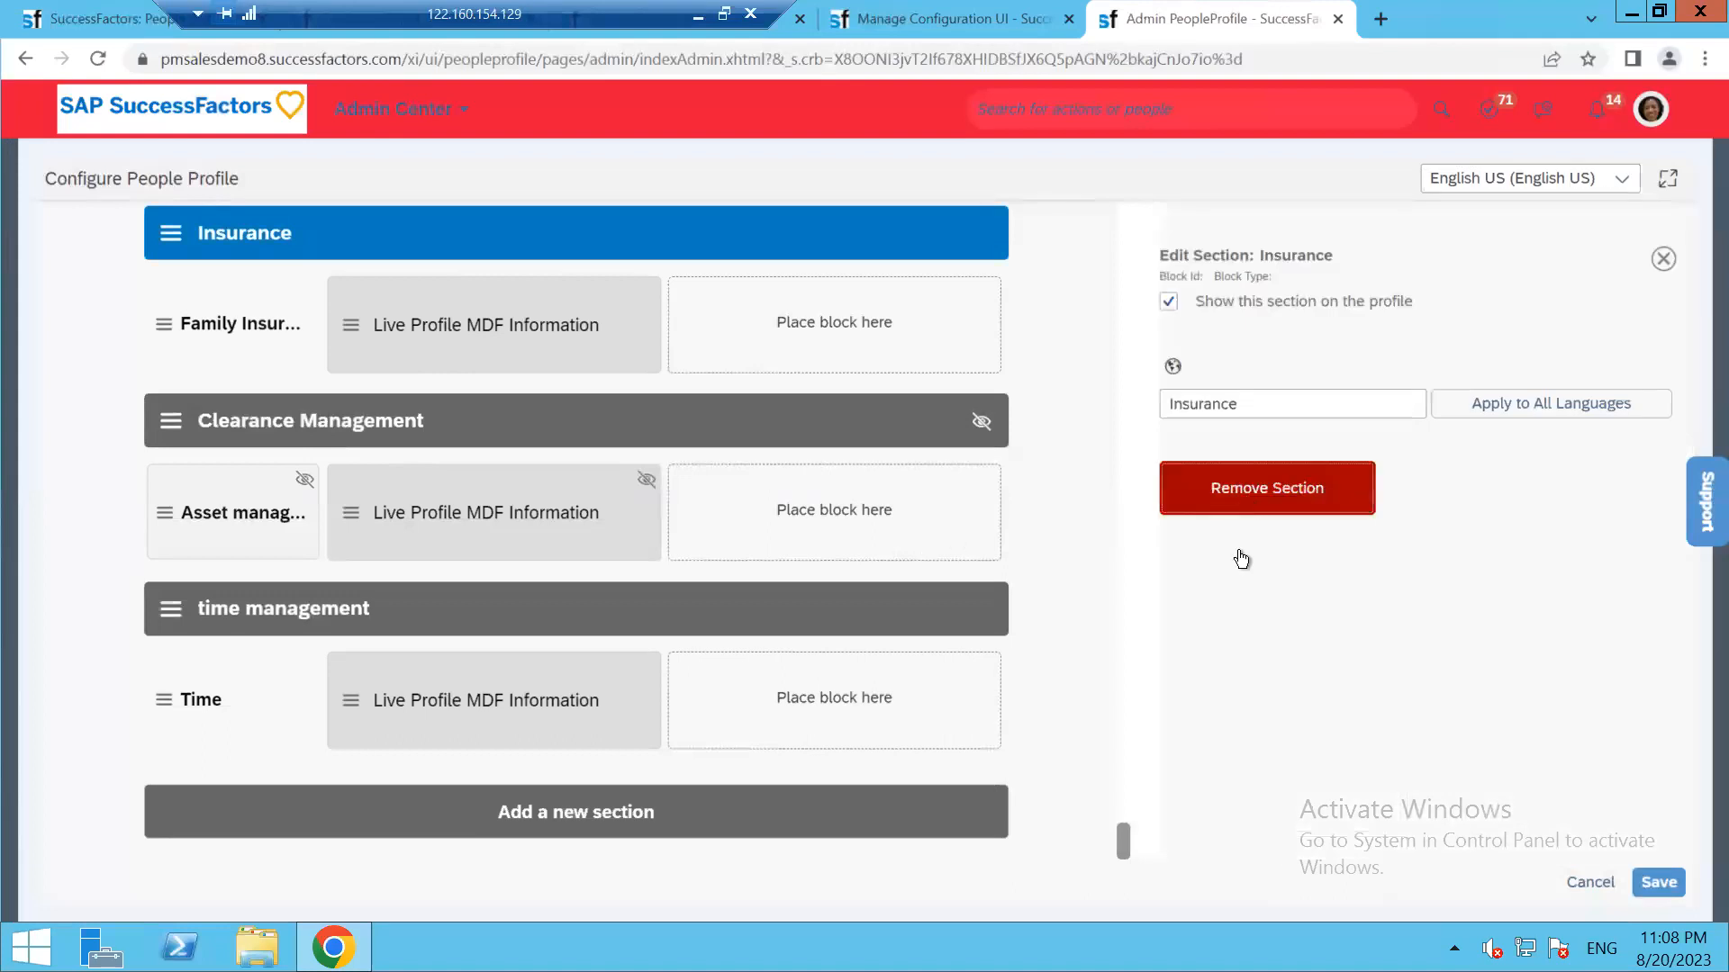
click(1249, 501)
click(1069, 550)
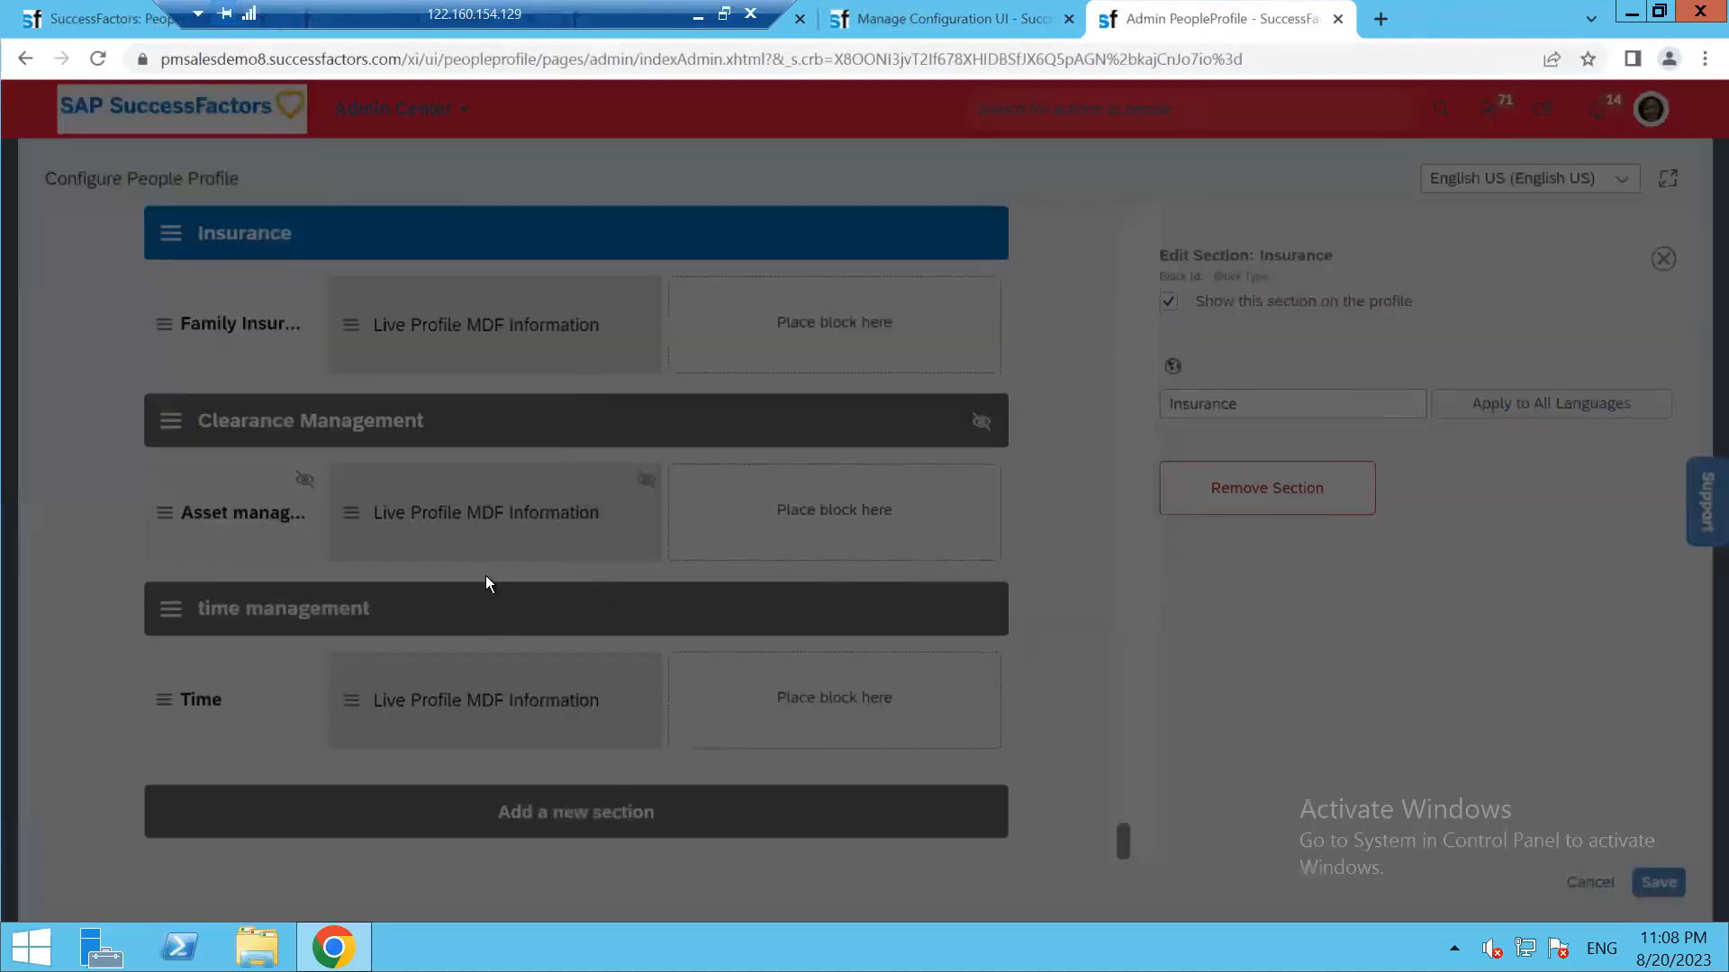
Remove the Emp Bank Details, Clearance Management and Additional Details sections, then reload the page
click(510, 354)
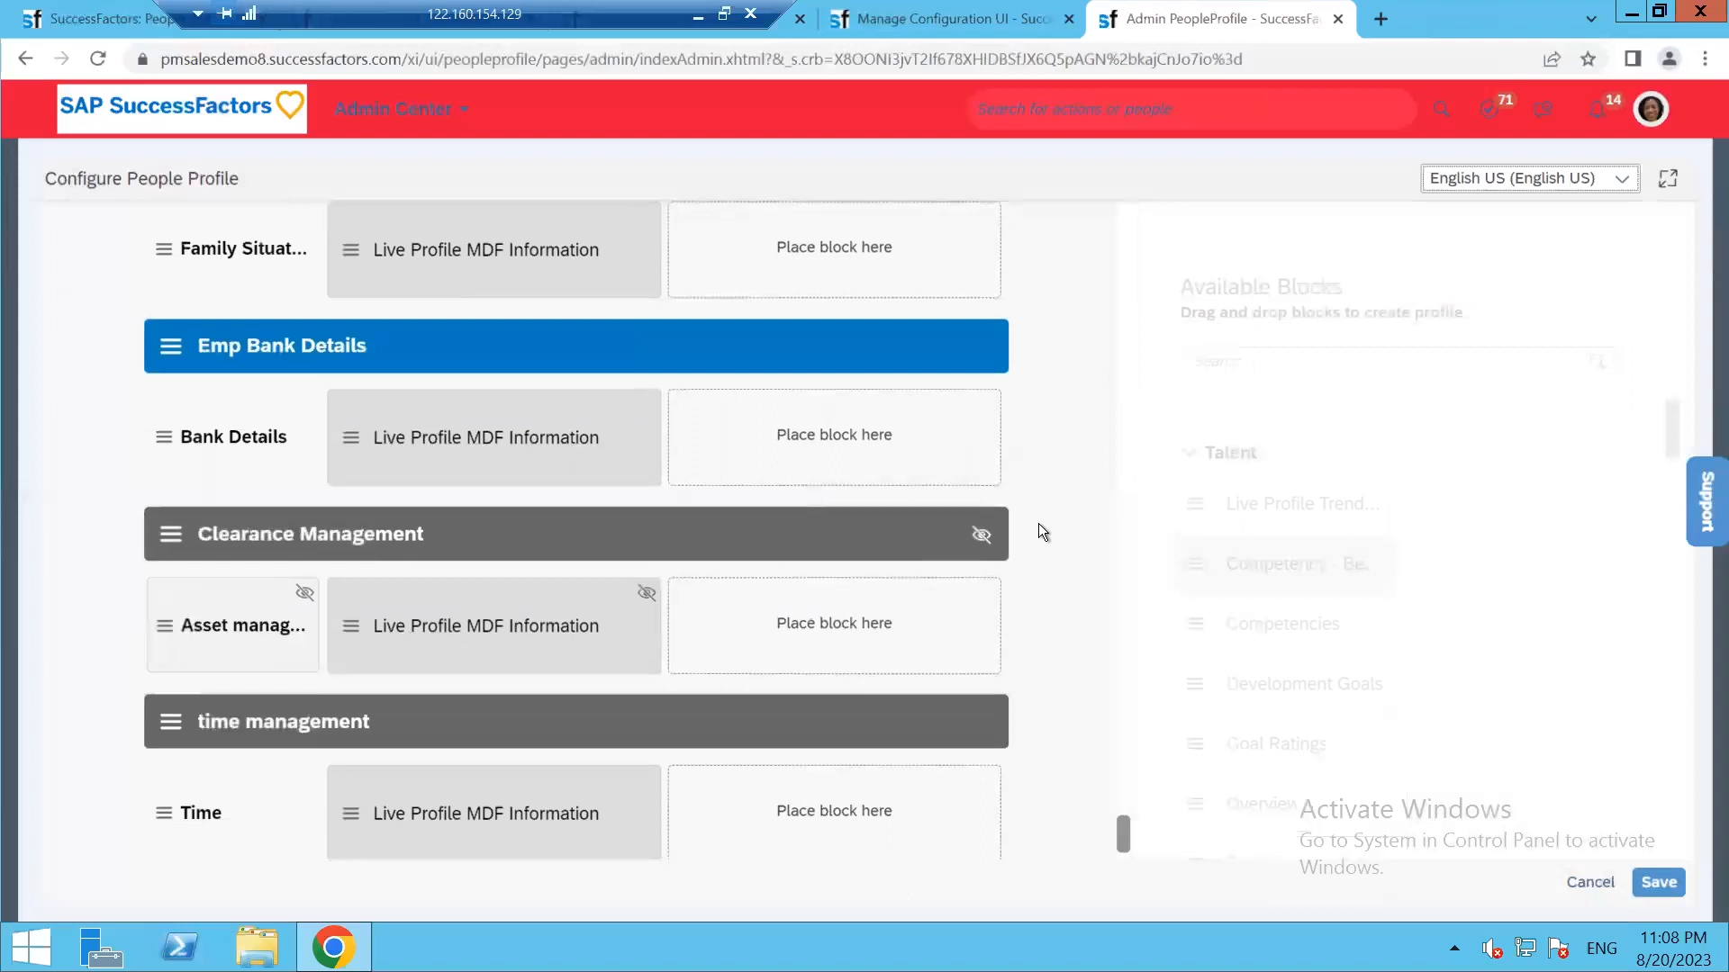
click(1239, 504)
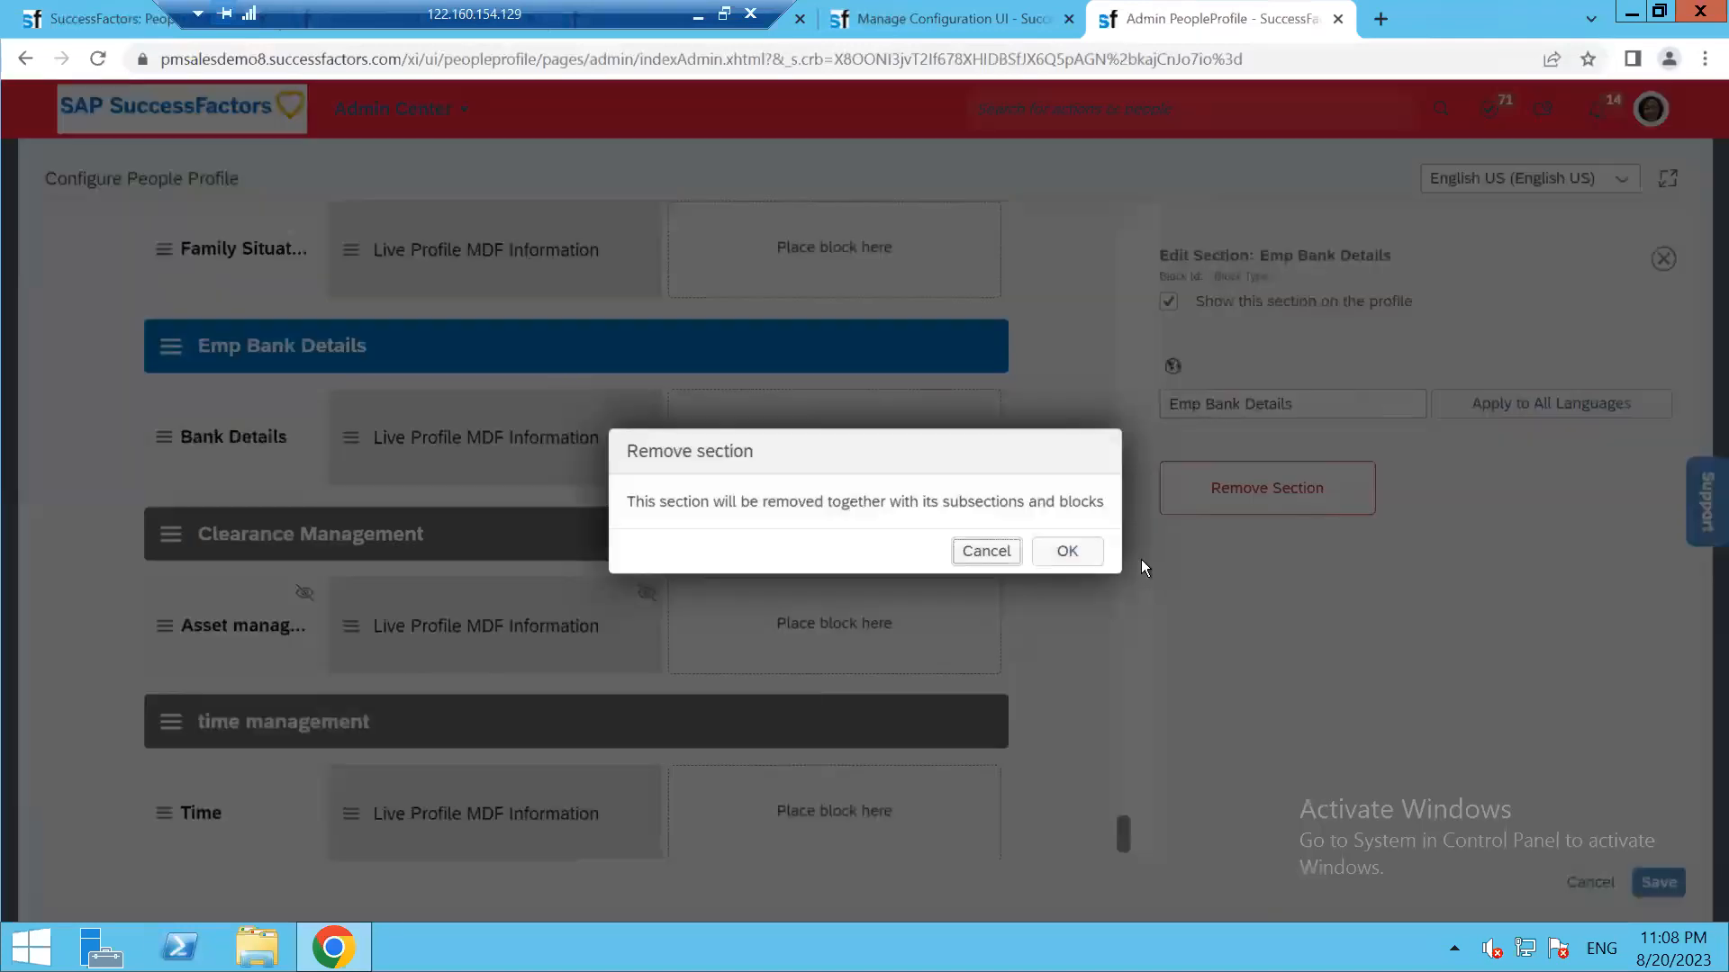
click(1068, 551)
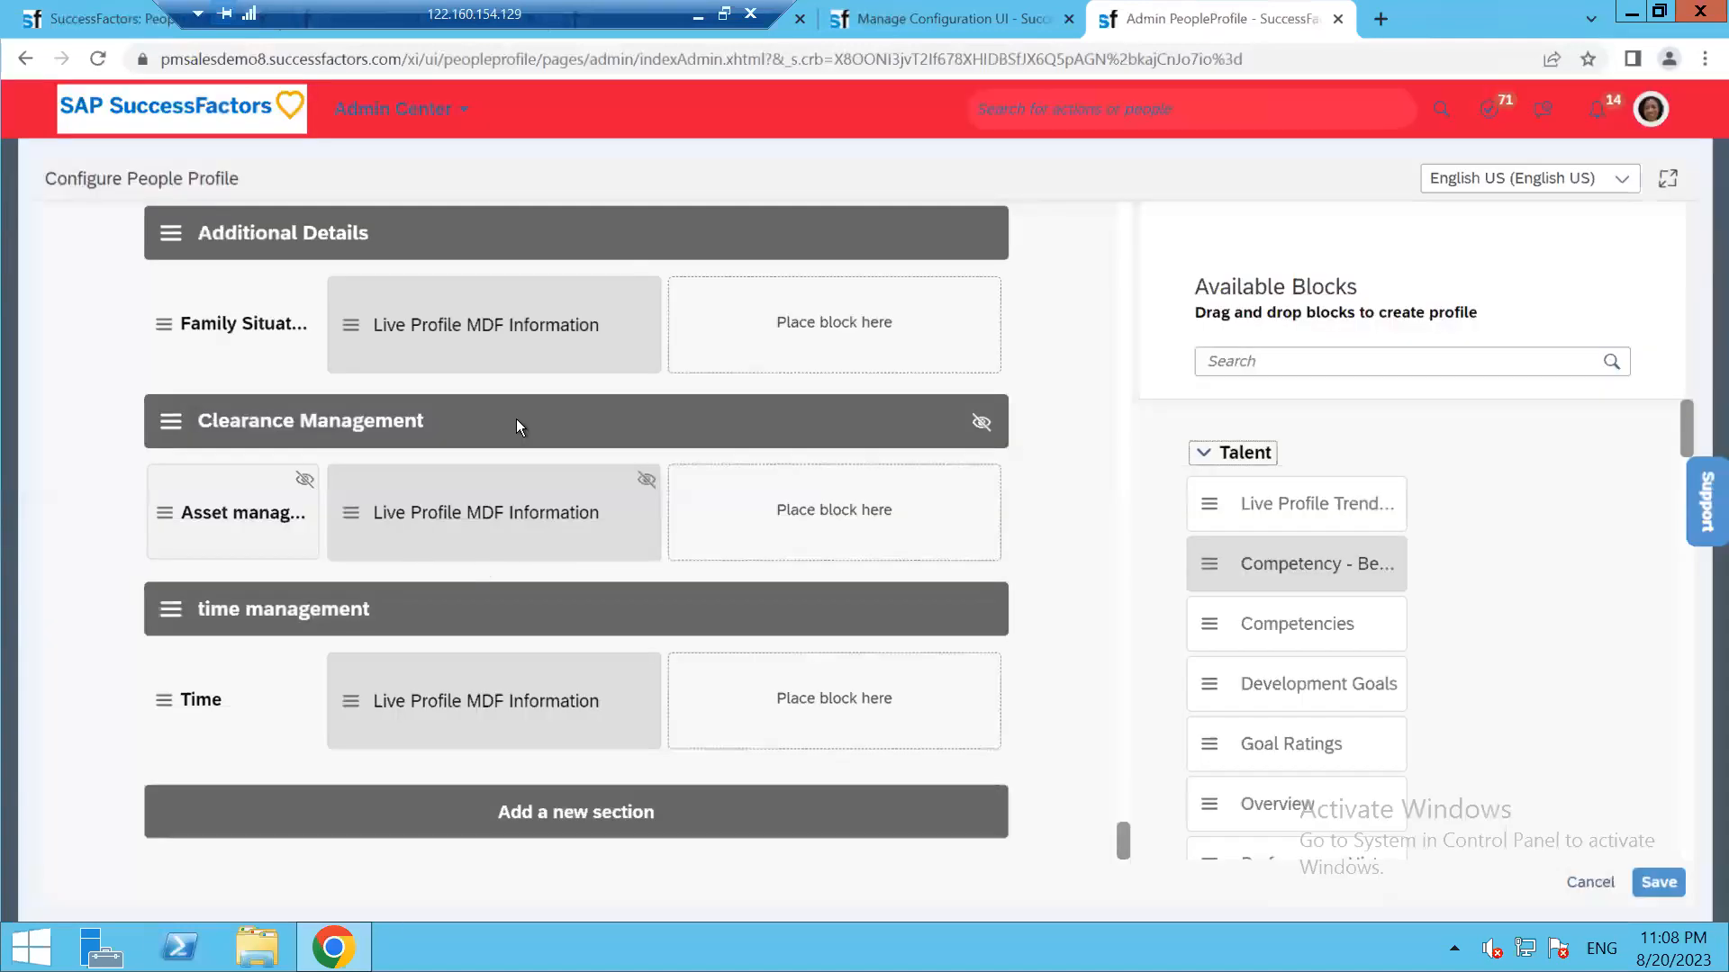
click(516, 418)
click(1232, 498)
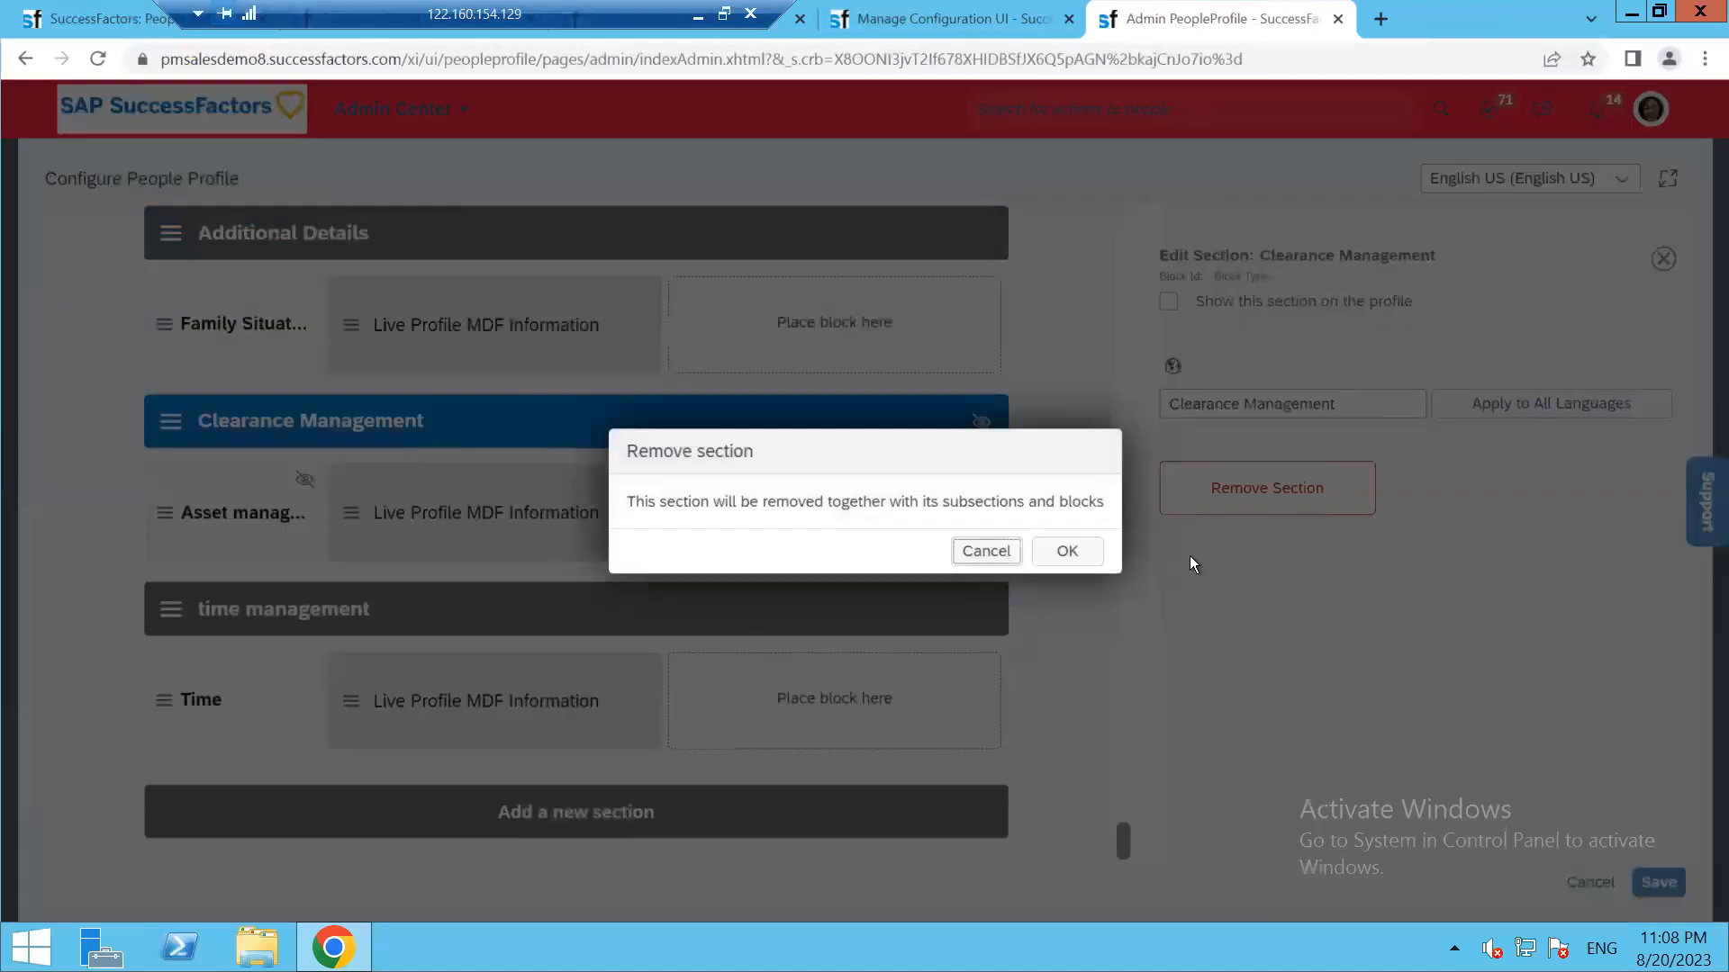
click(1067, 551)
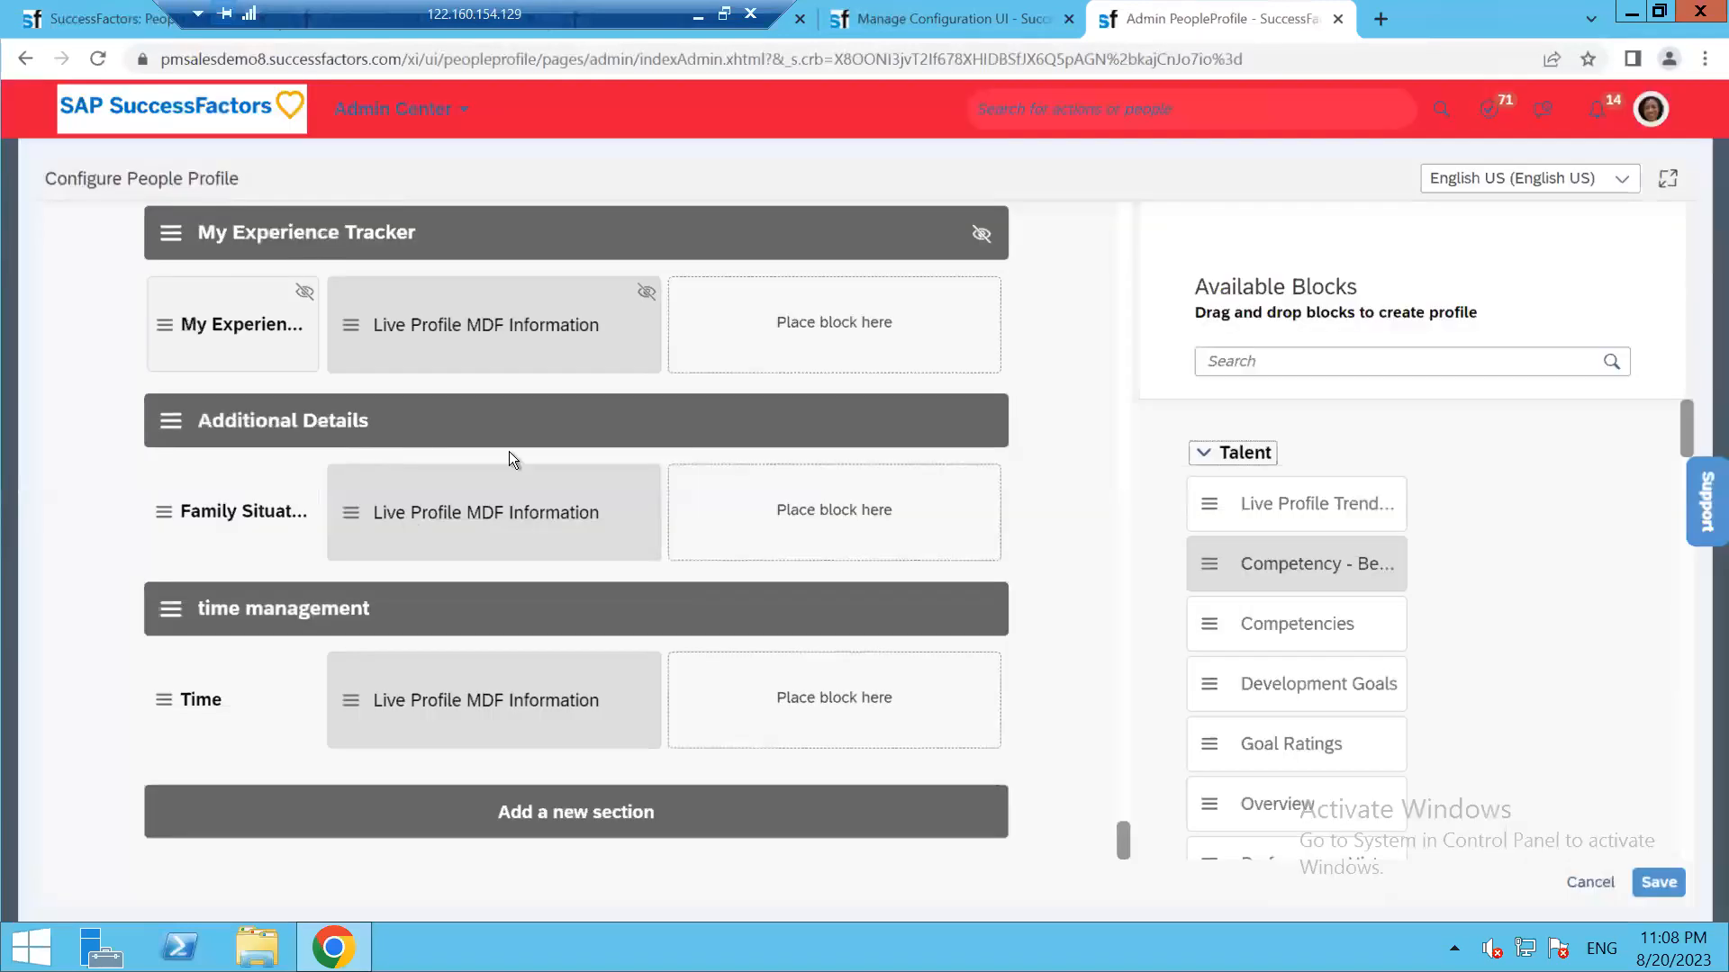
click(380, 432)
click(1202, 496)
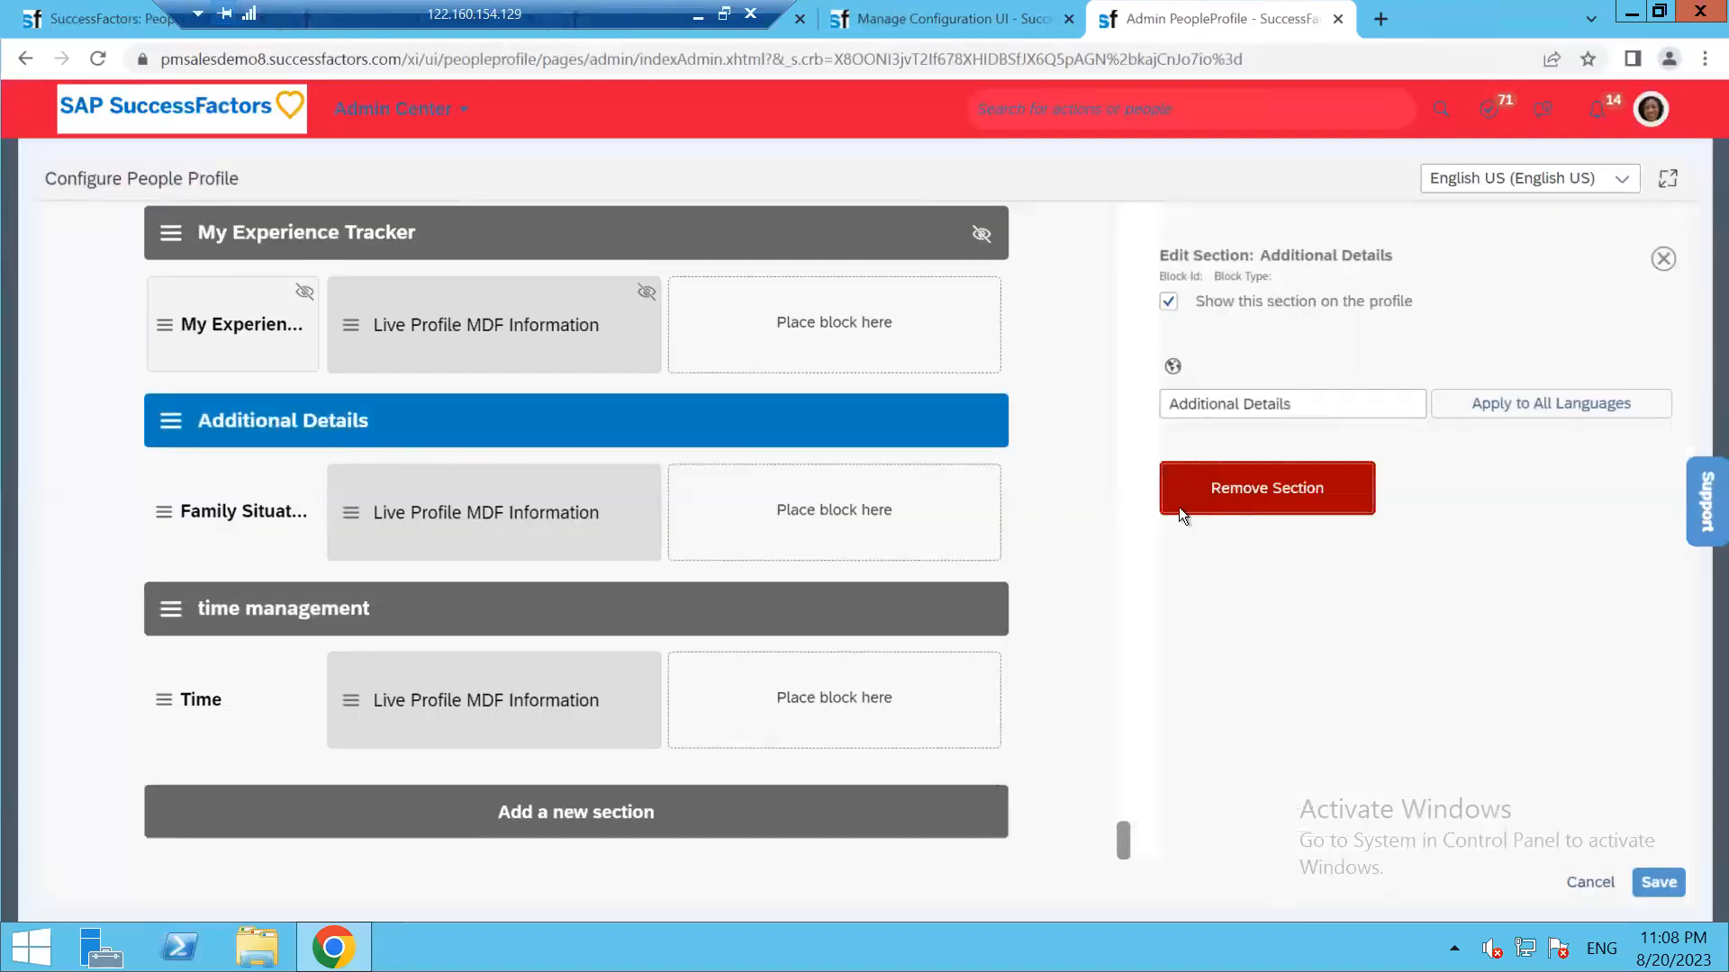
click(1065, 549)
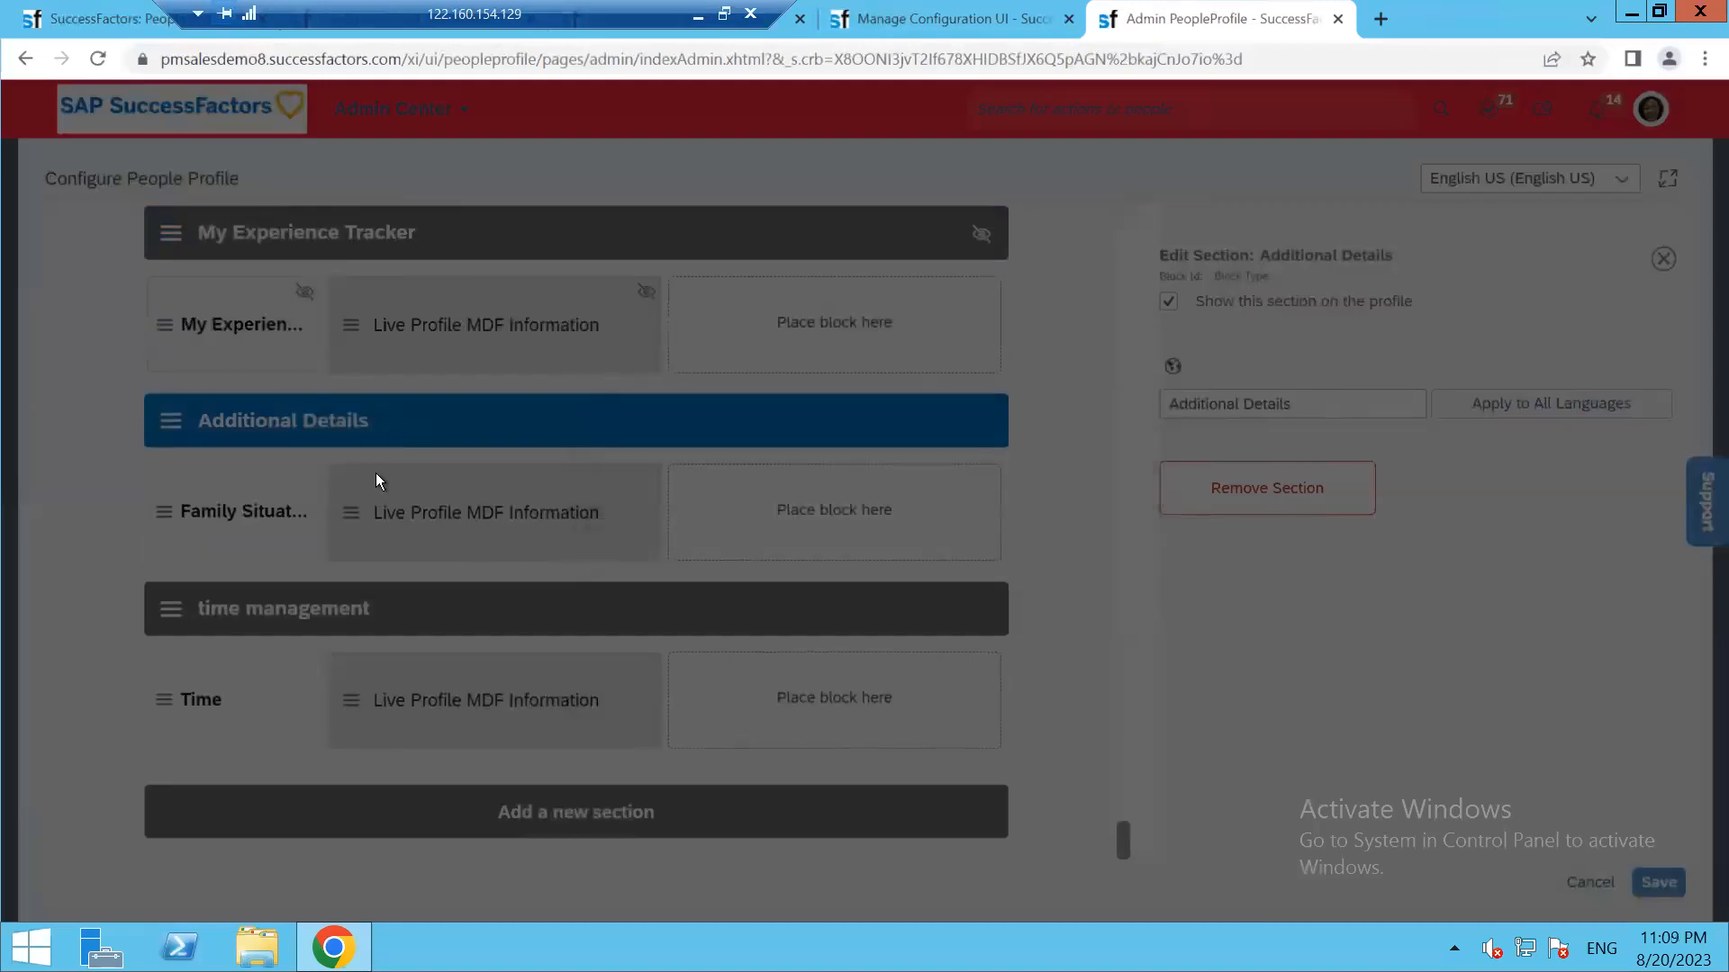
click(98, 59)
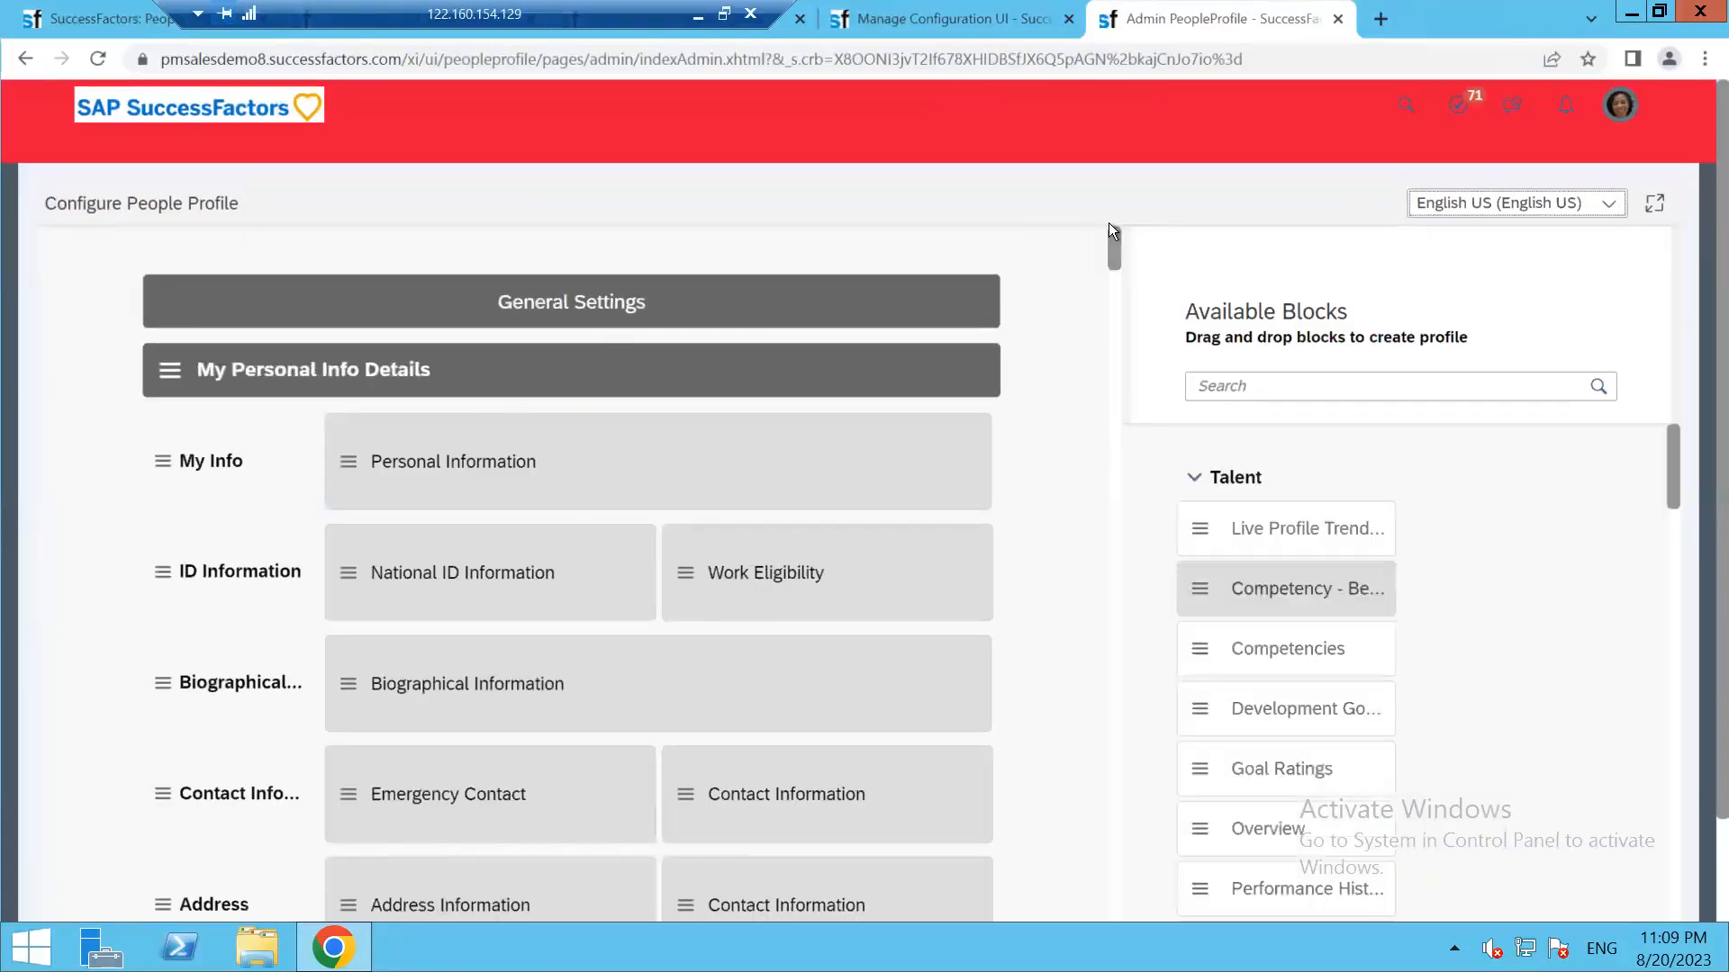
Add a new Untitled section at the end of the layout
scroll(1088, 613, down, 10)
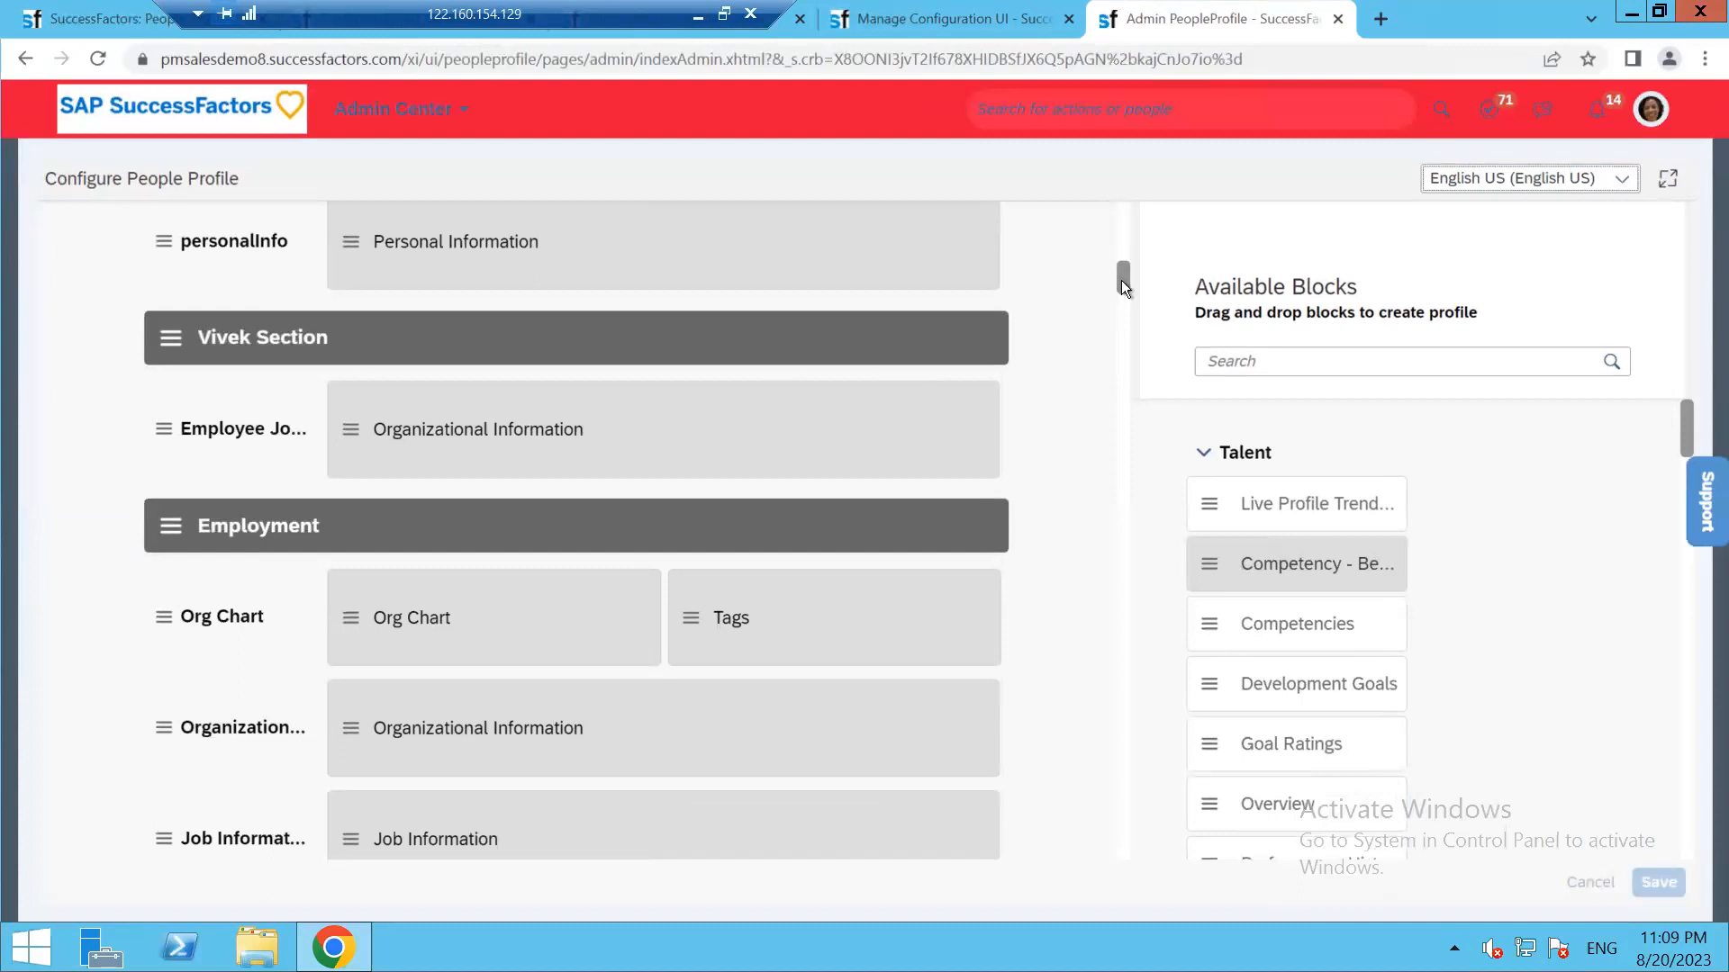
drag(1121, 279, 1121, 413)
scroll(1064, 841, down, 15)
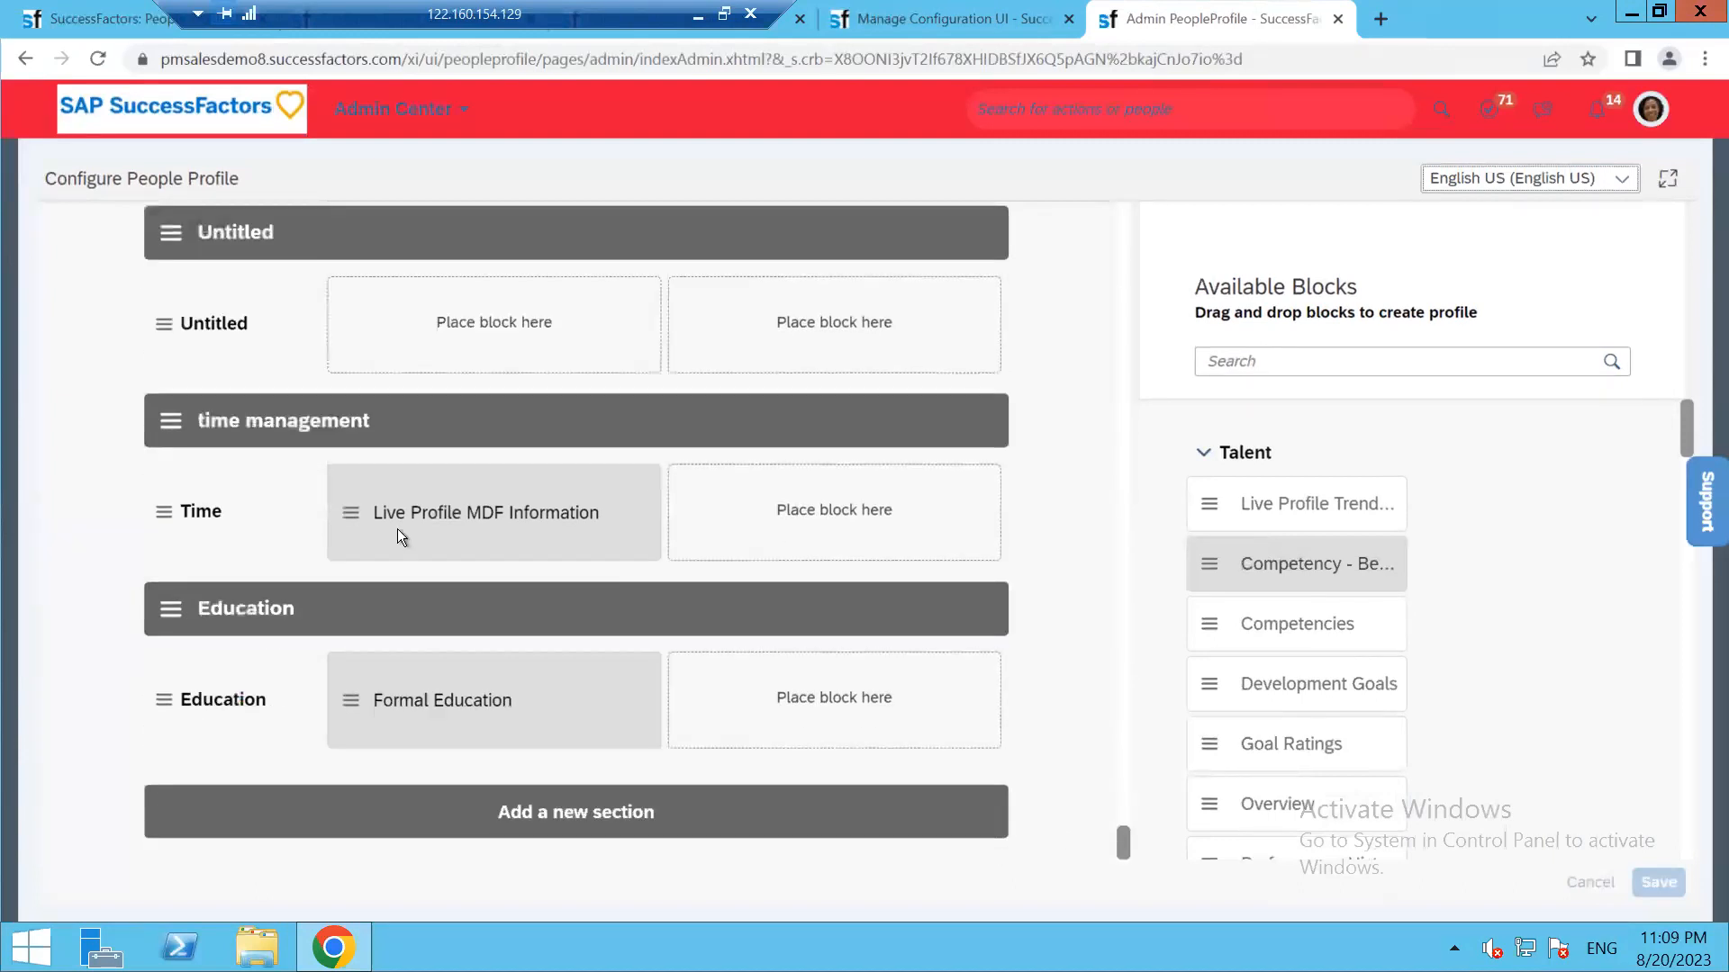
click(579, 810)
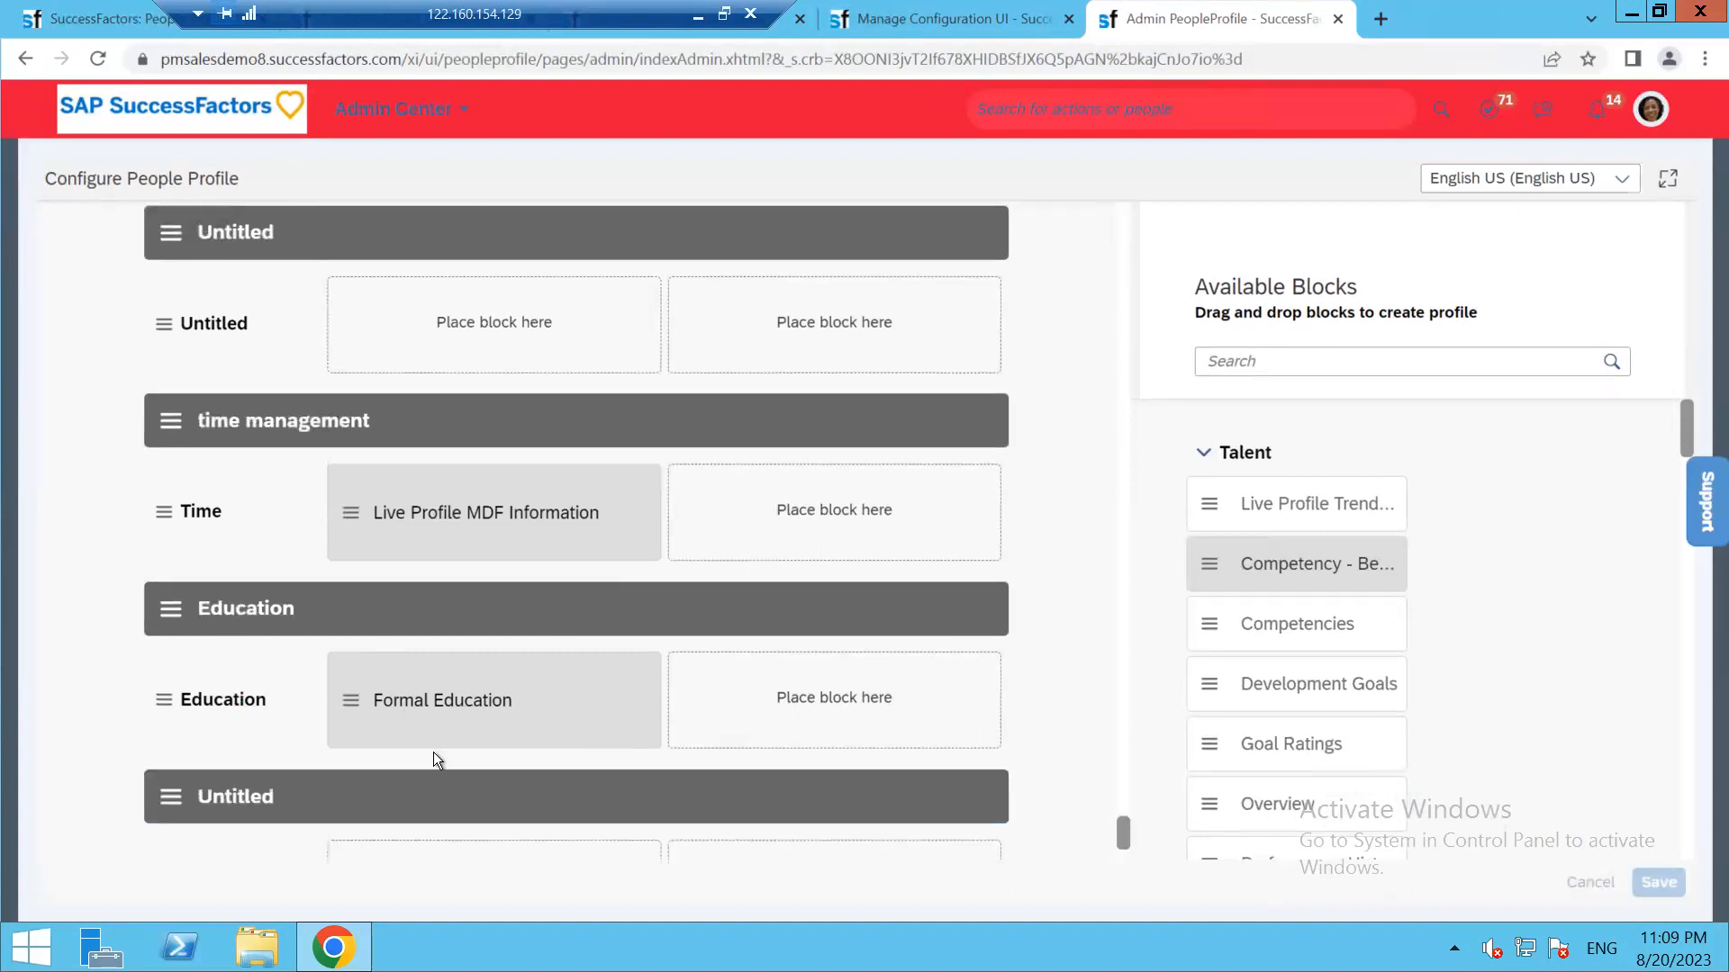
click(231, 677)
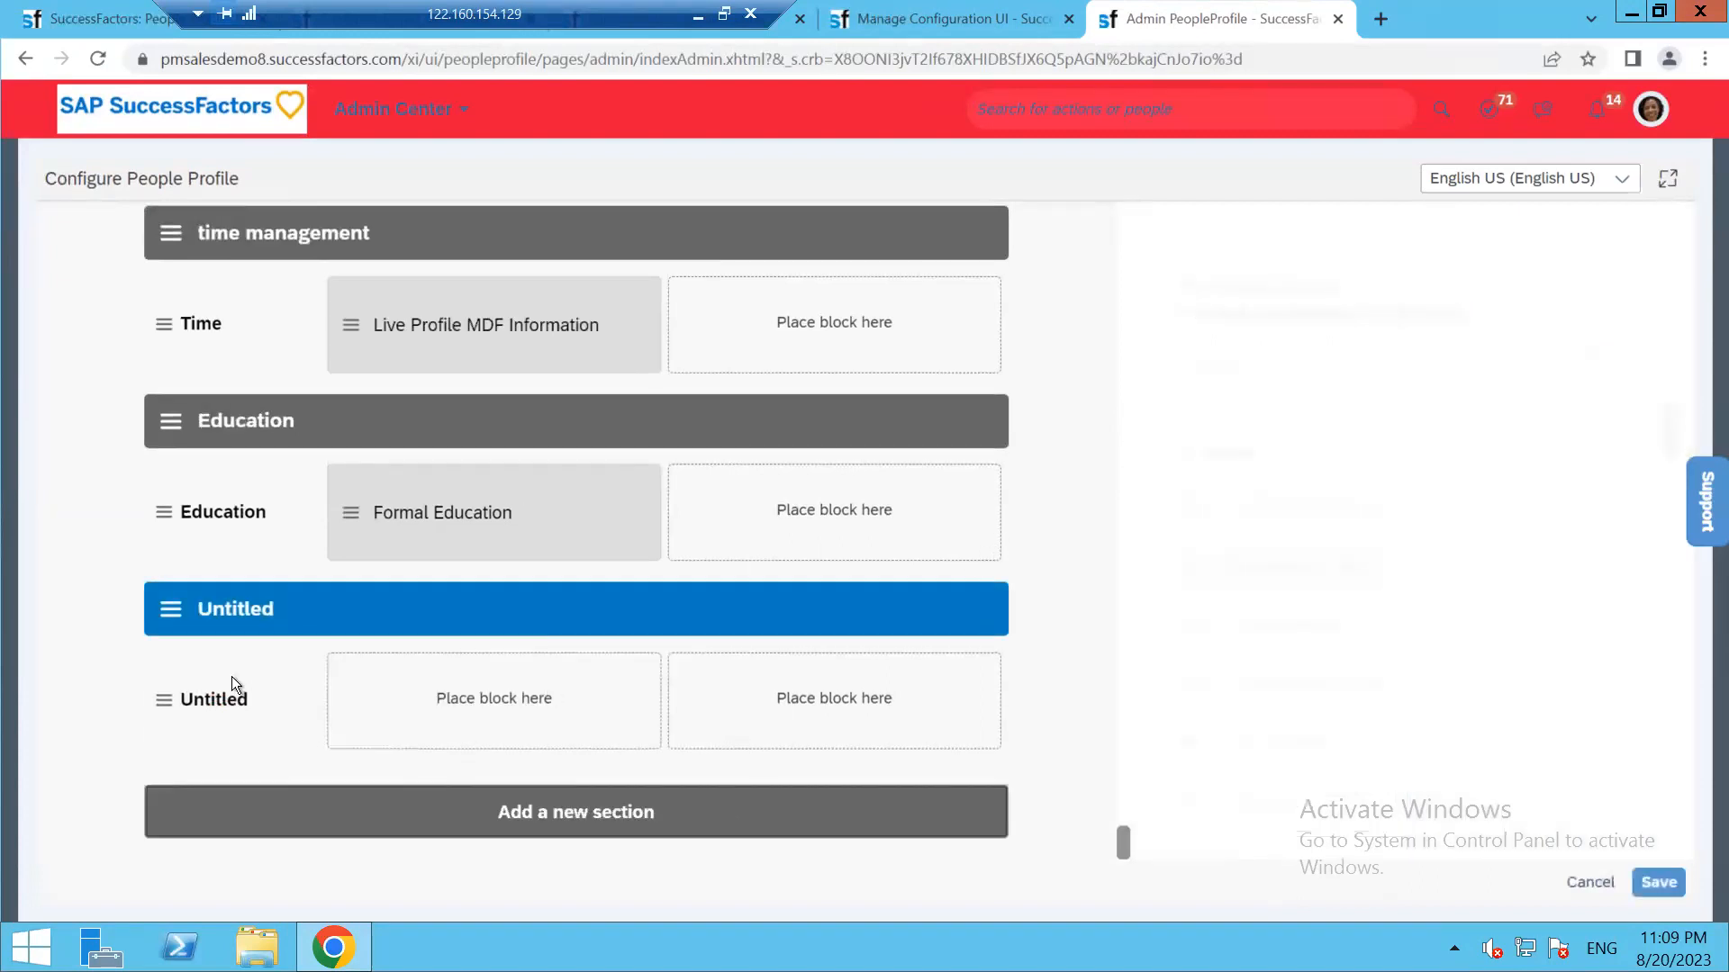
Search available blocks for 'liv' and place Live Profile MDF Information in the new section
click(169, 721)
click(1250, 359)
text(live)
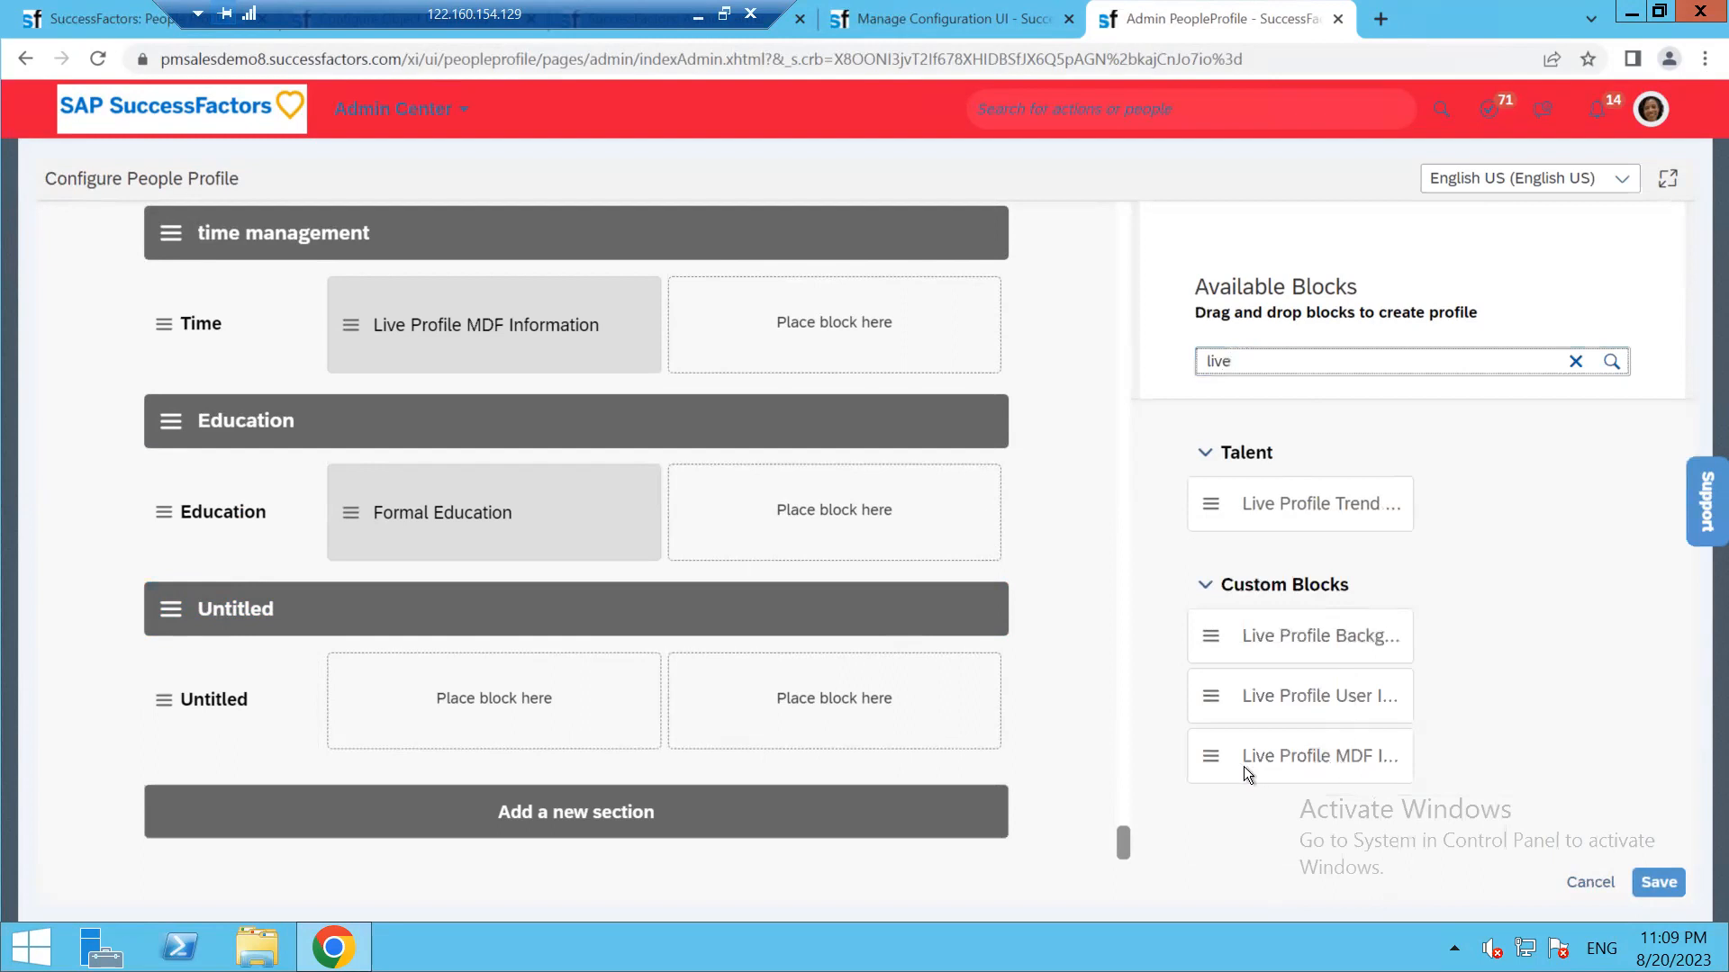
drag(1244, 765, 507, 699)
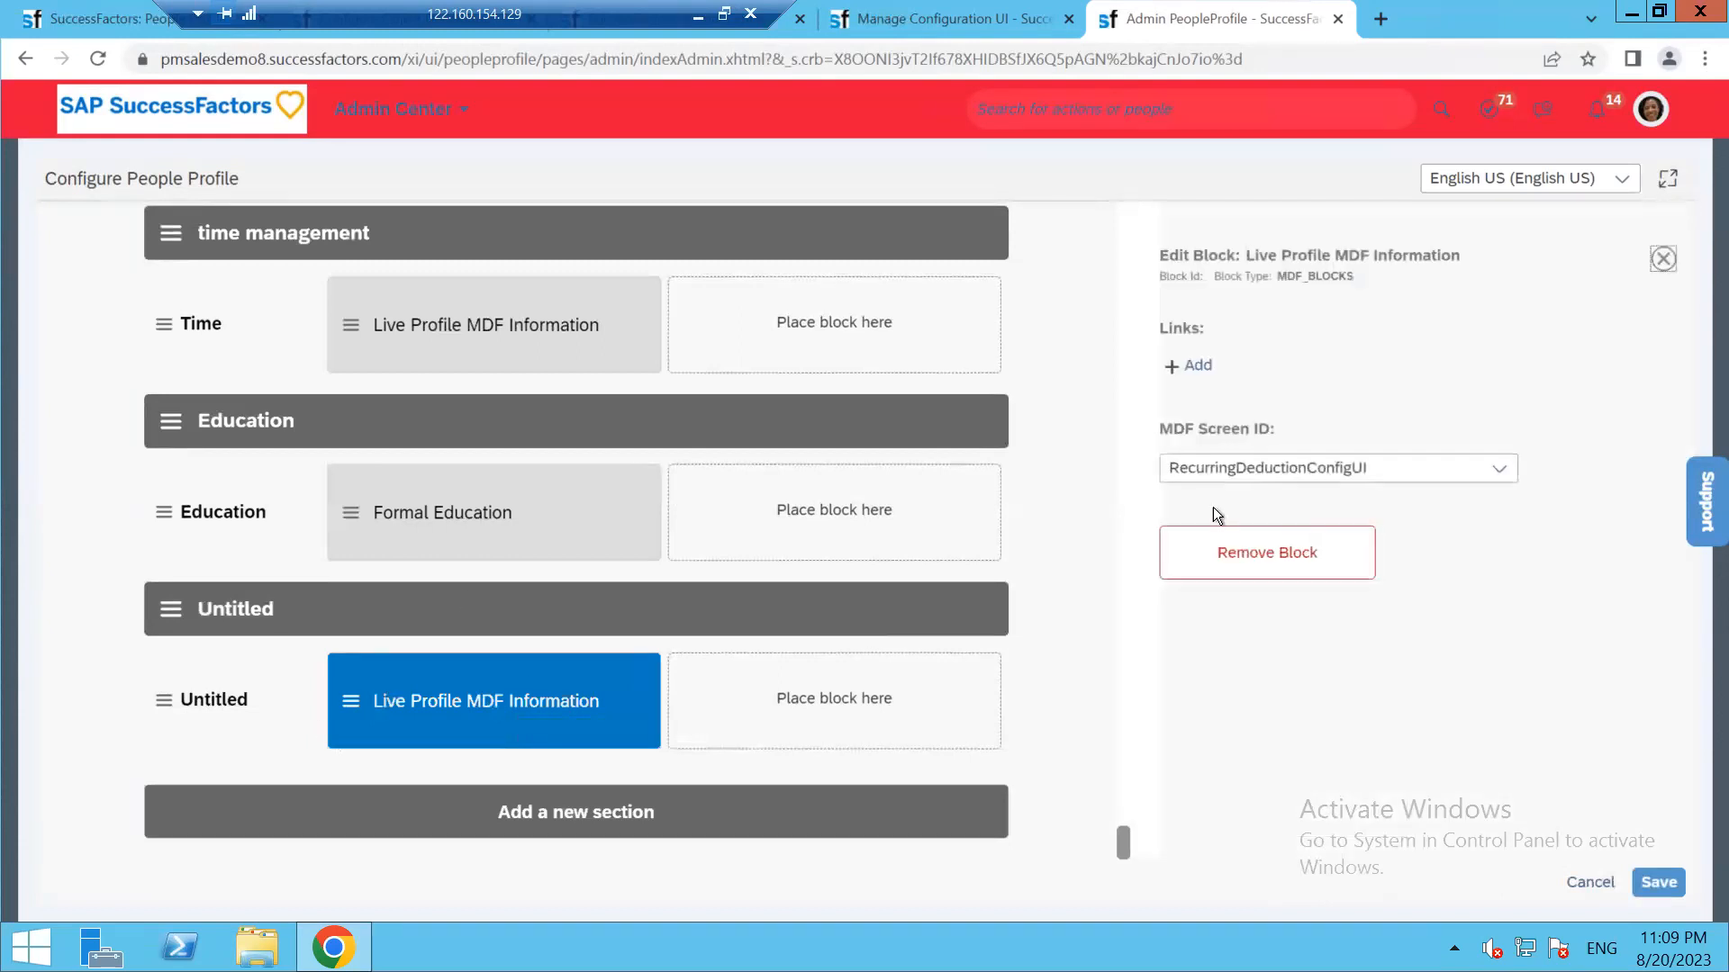
click(1441, 470)
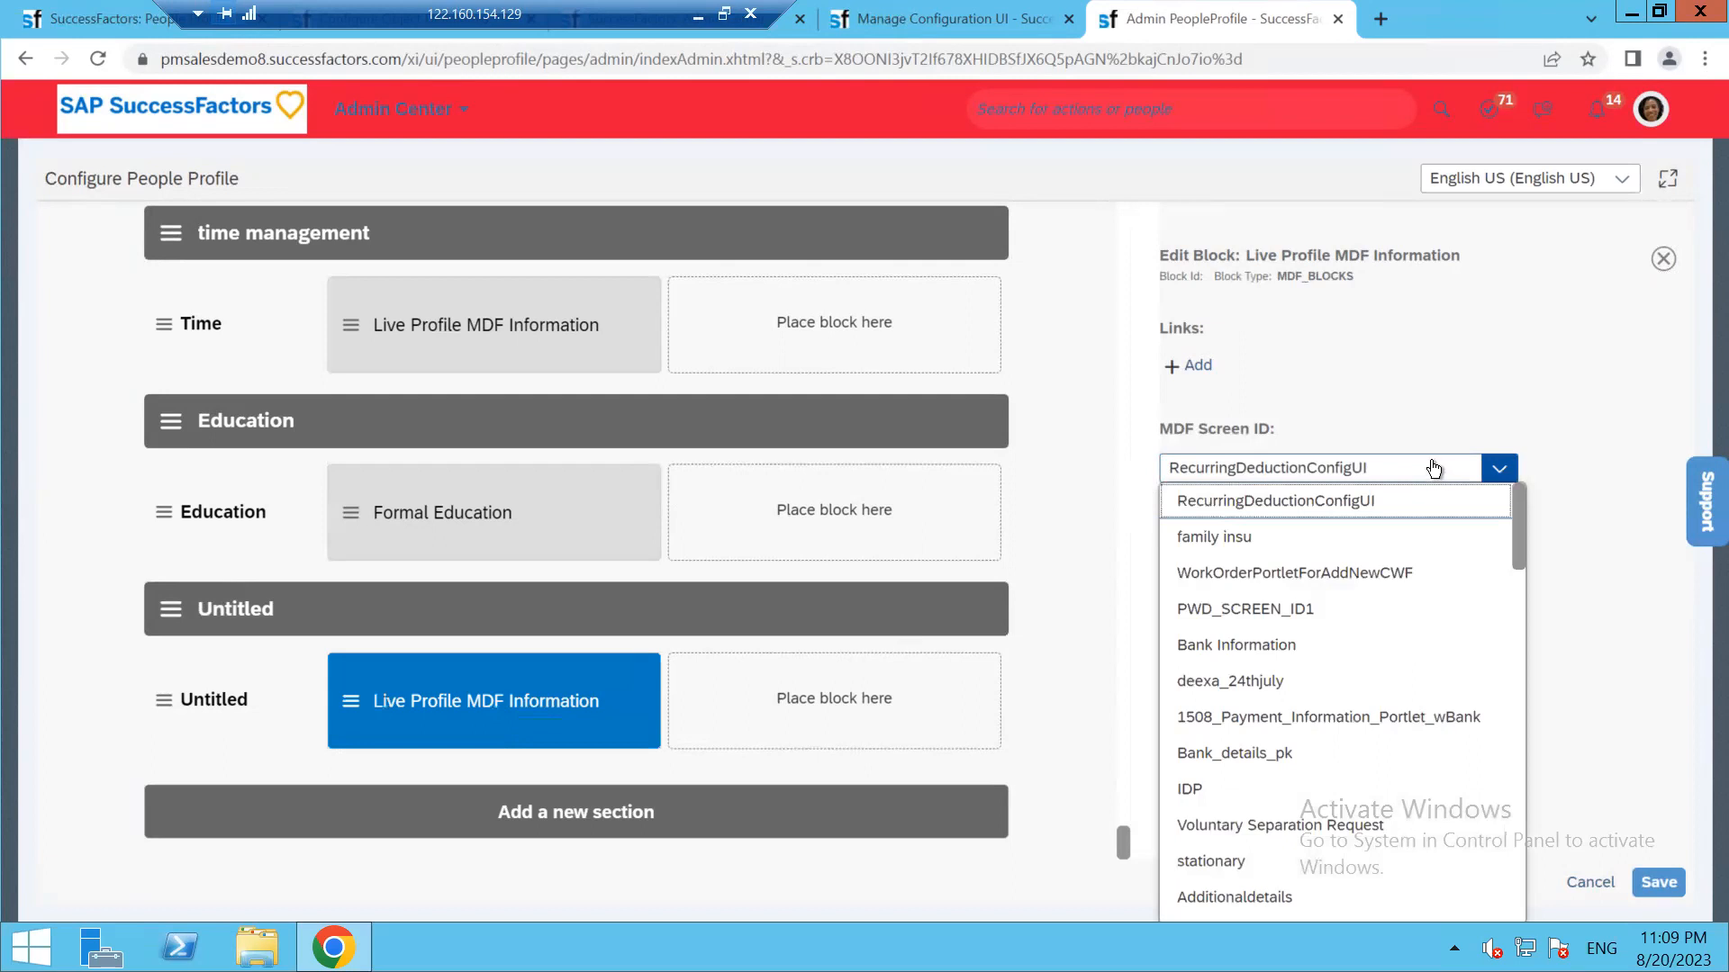
click(1440, 469)
click(1342, 476)
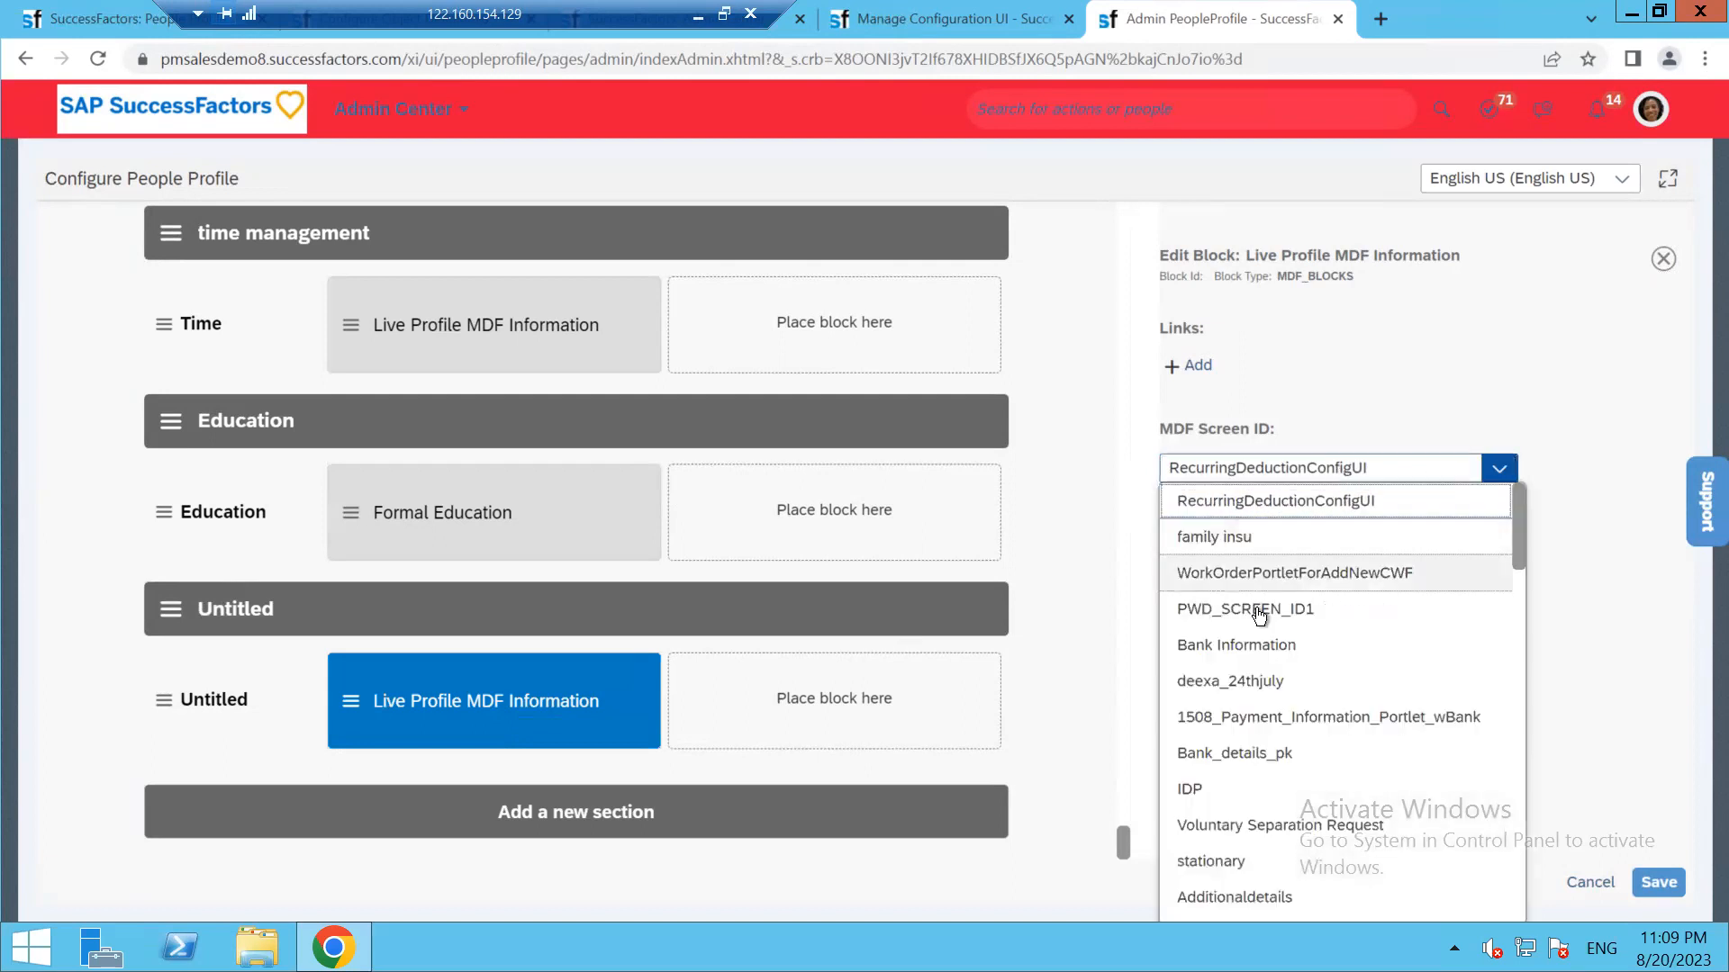
scroll(1250, 792, down, 3)
scroll(1250, 792, down, 10)
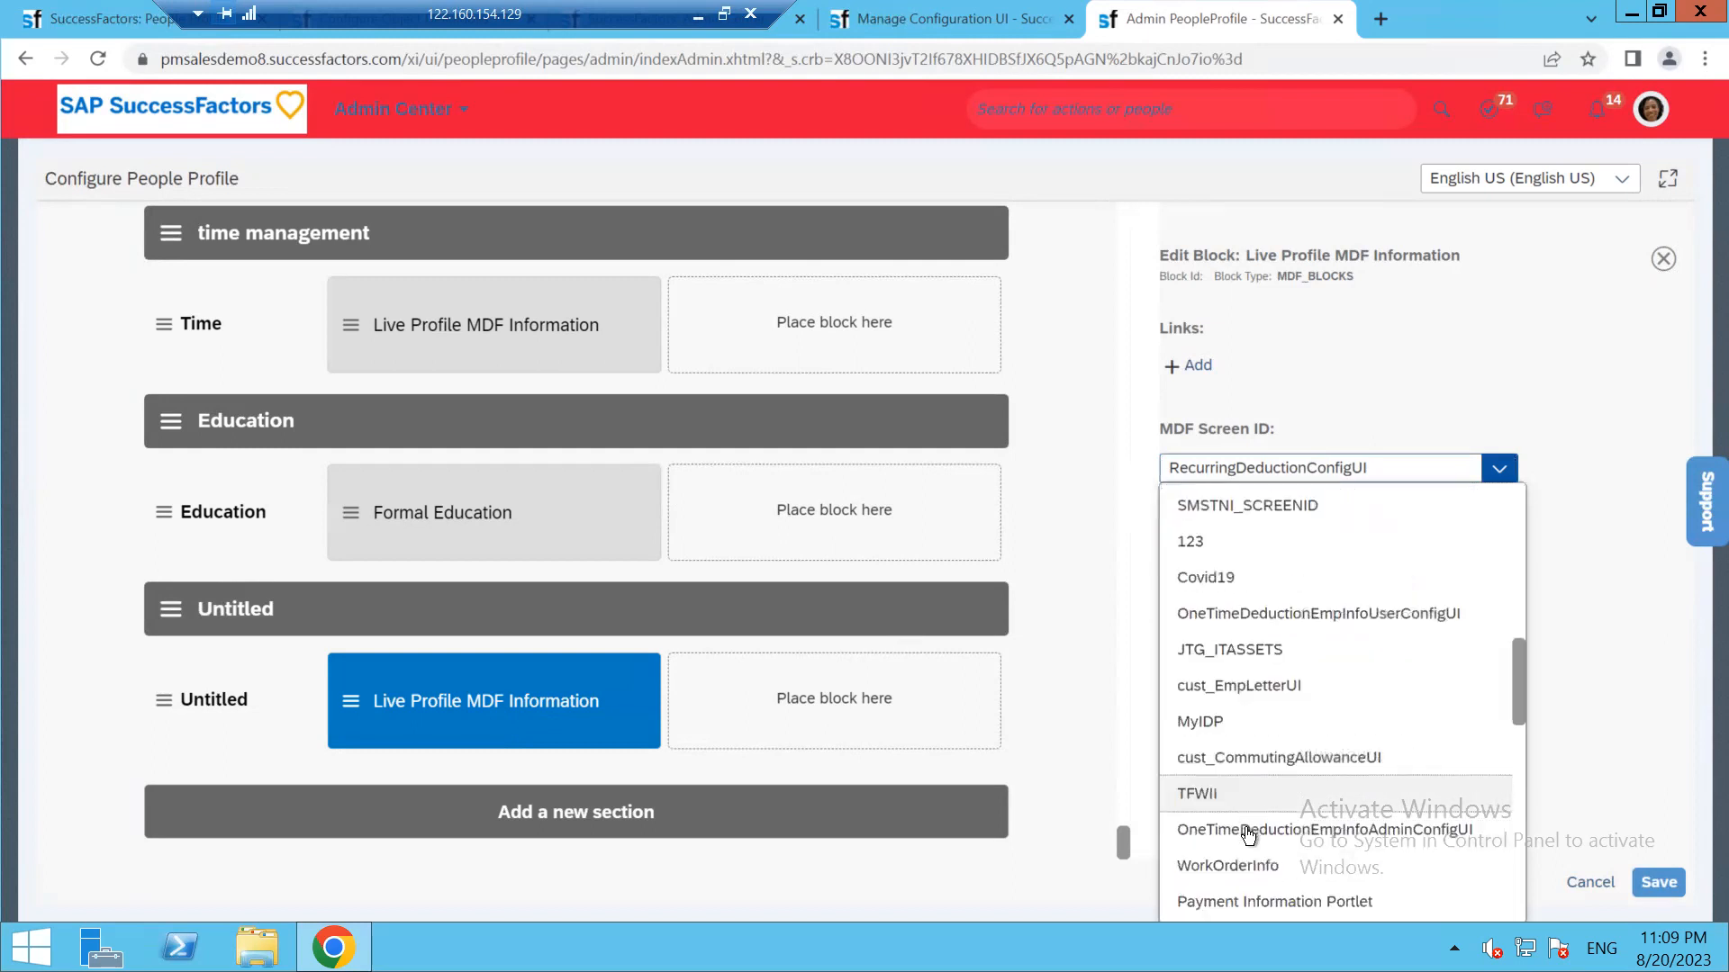
scroll(1248, 836, down, 5)
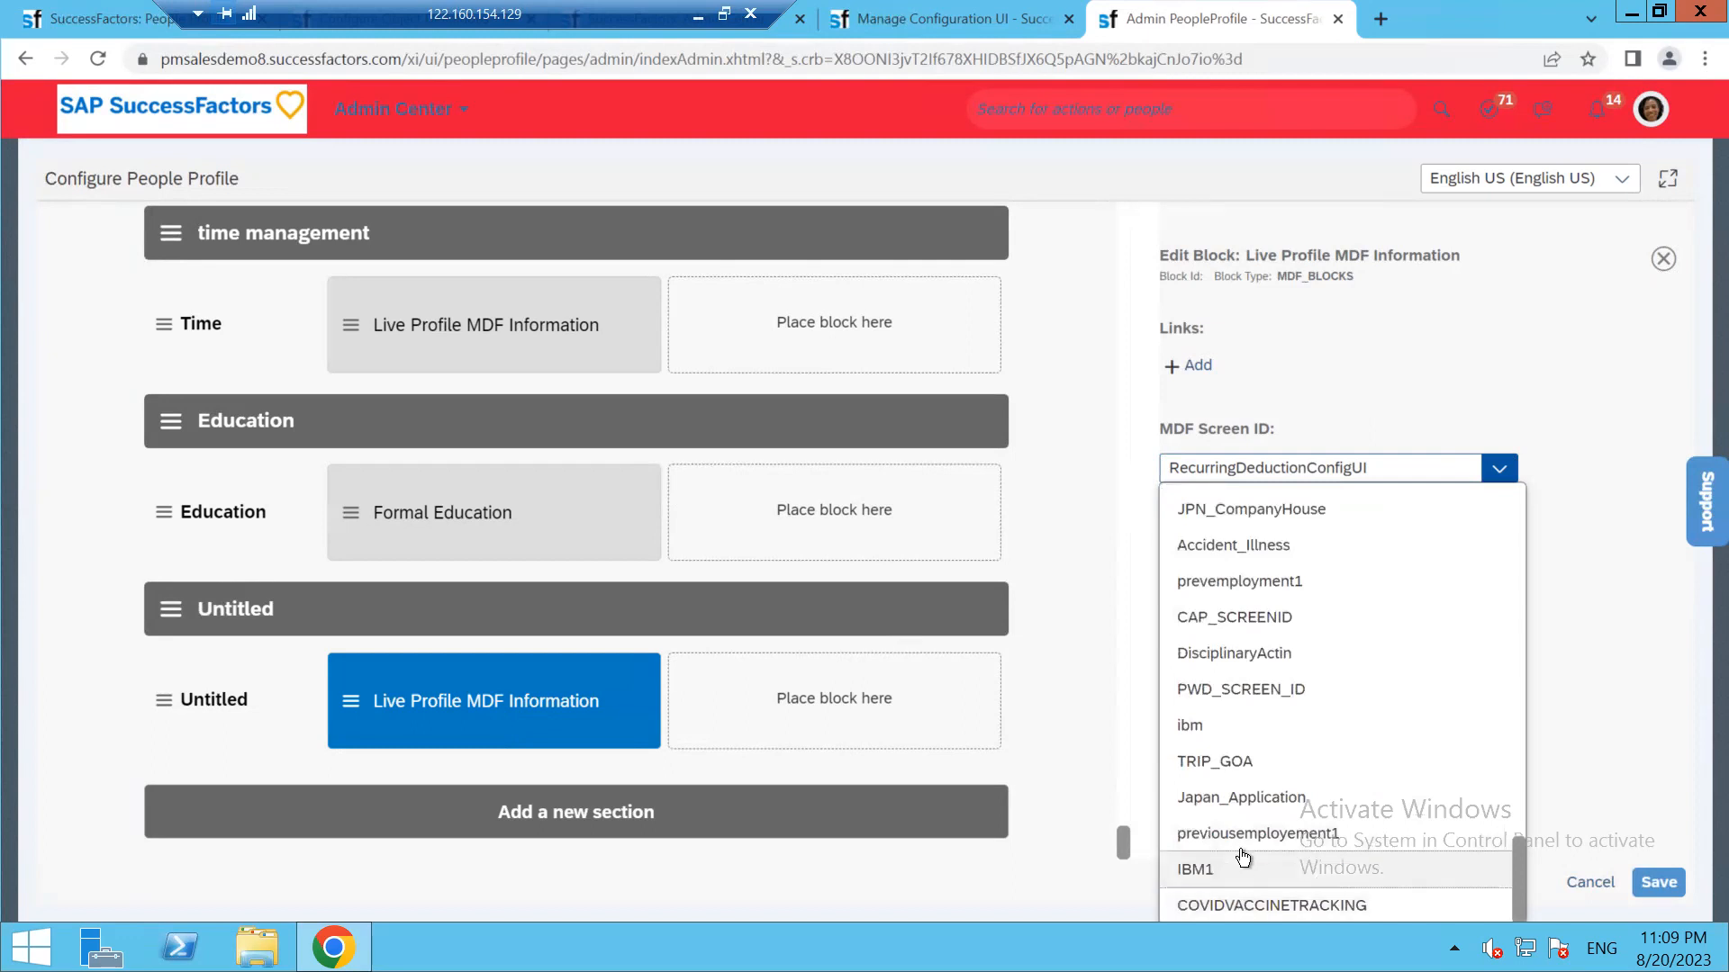
scroll(1243, 842, up, 8)
scroll(1242, 839, up, 6)
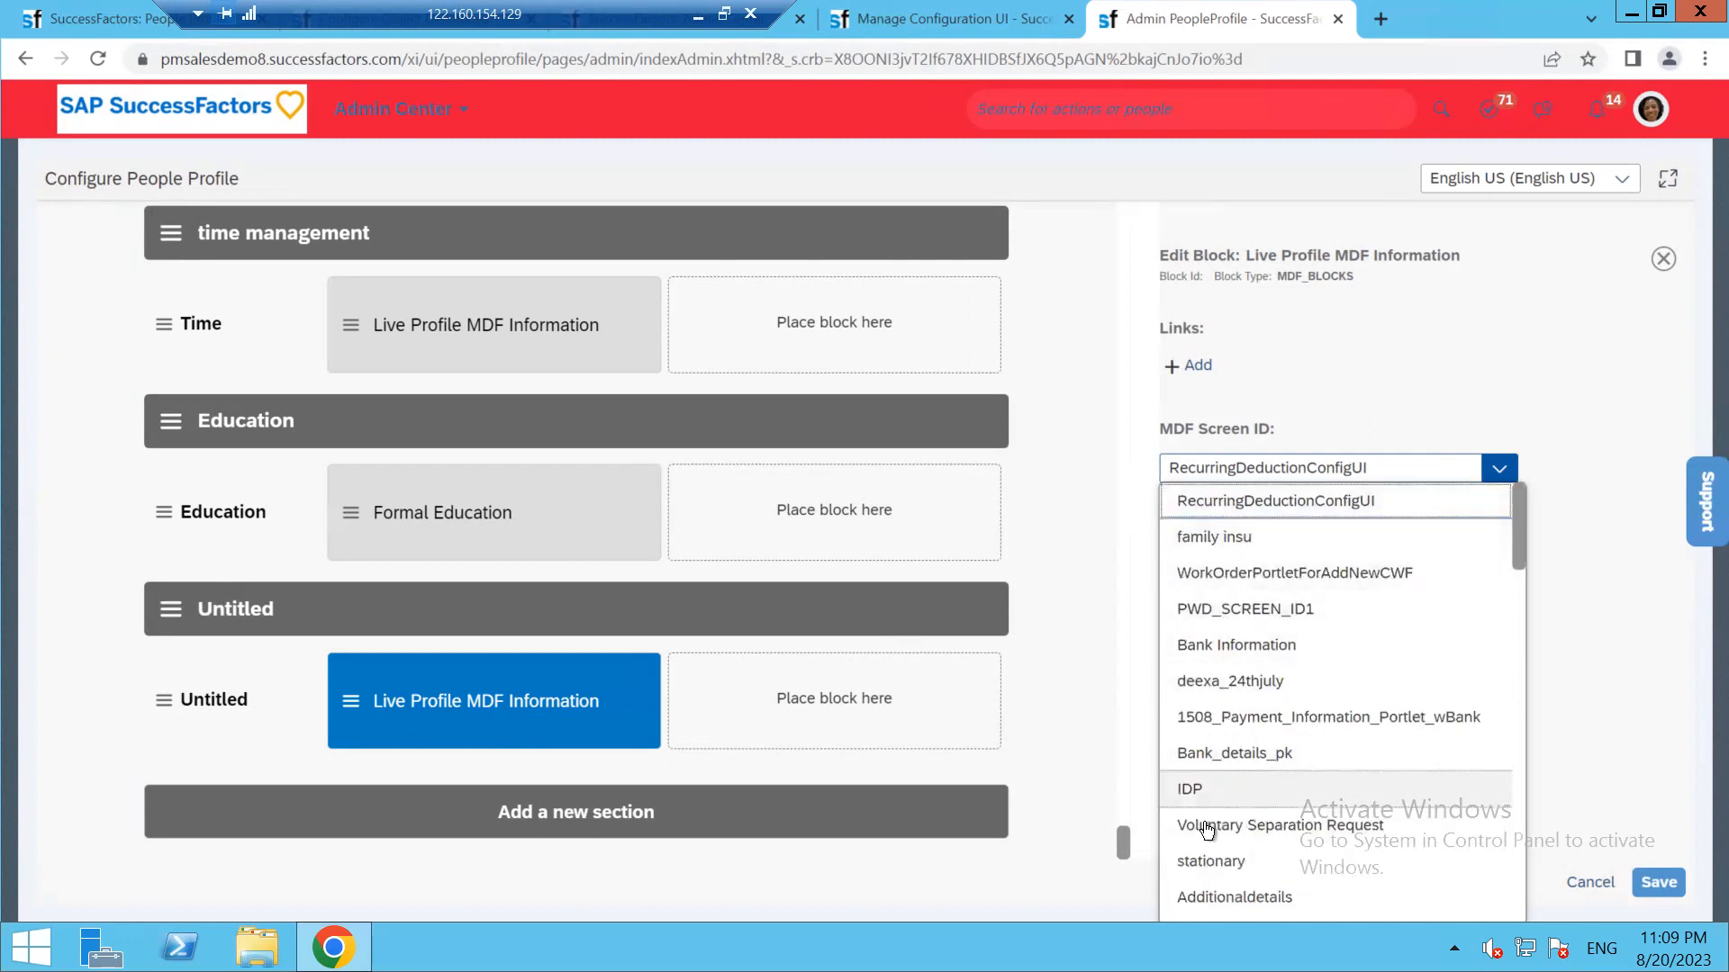
scroll(1219, 846, down, 5)
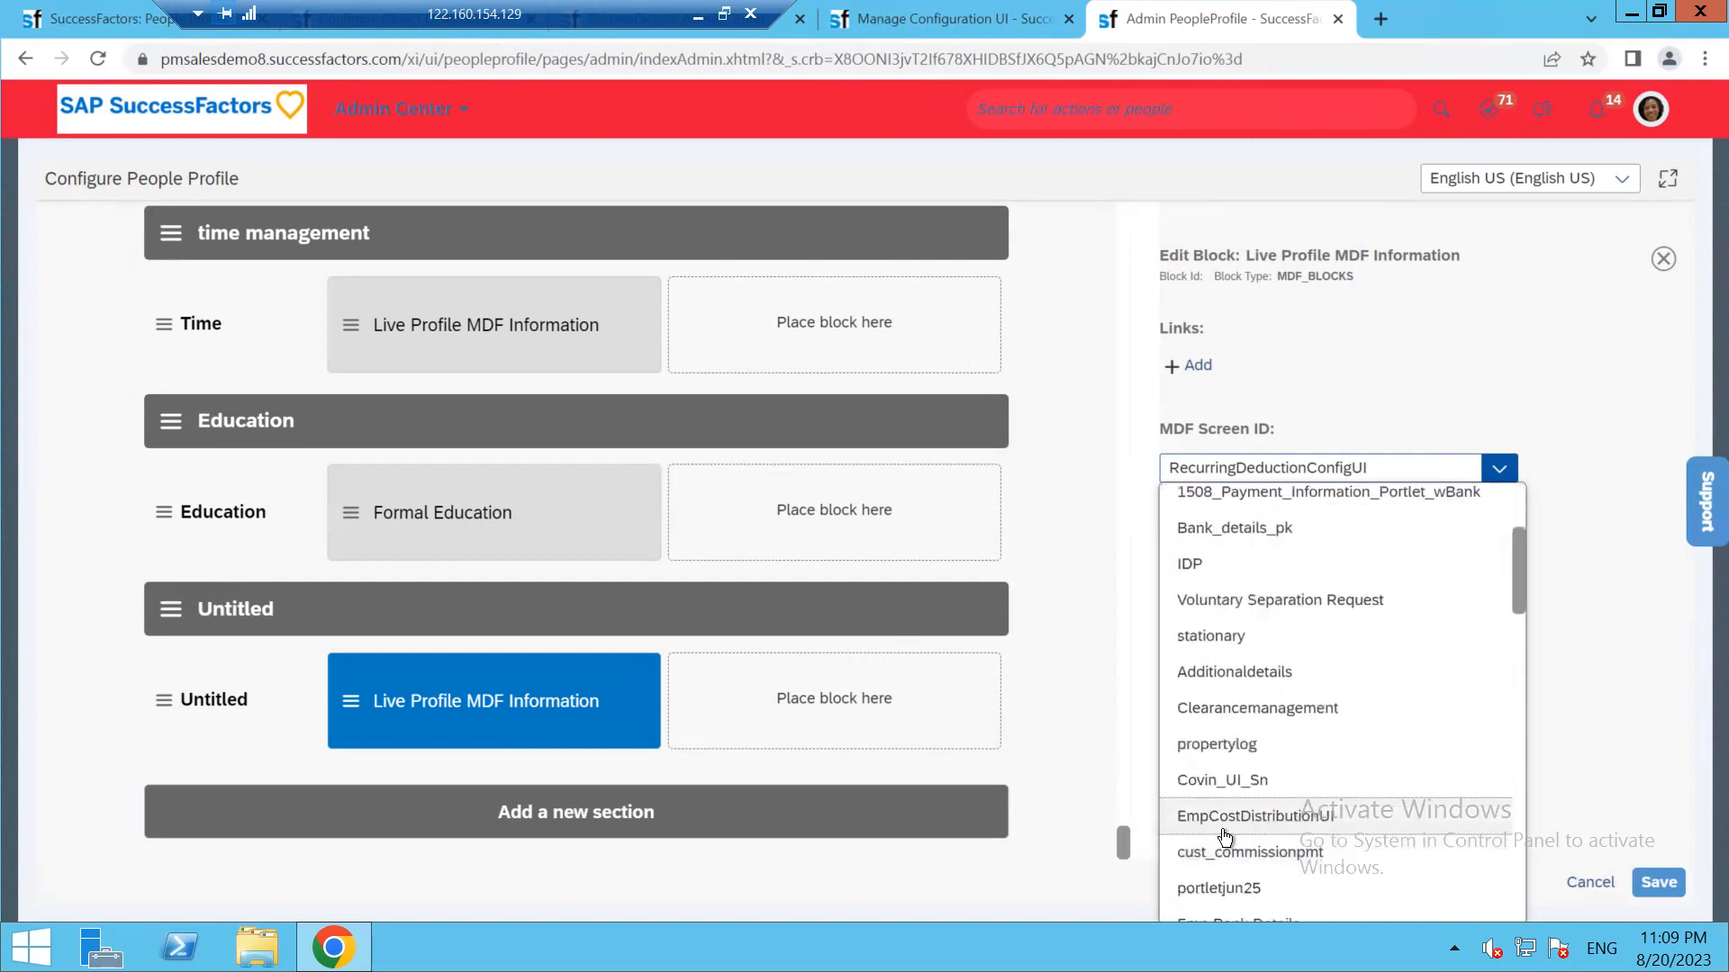
scroll(1224, 837, down, 5)
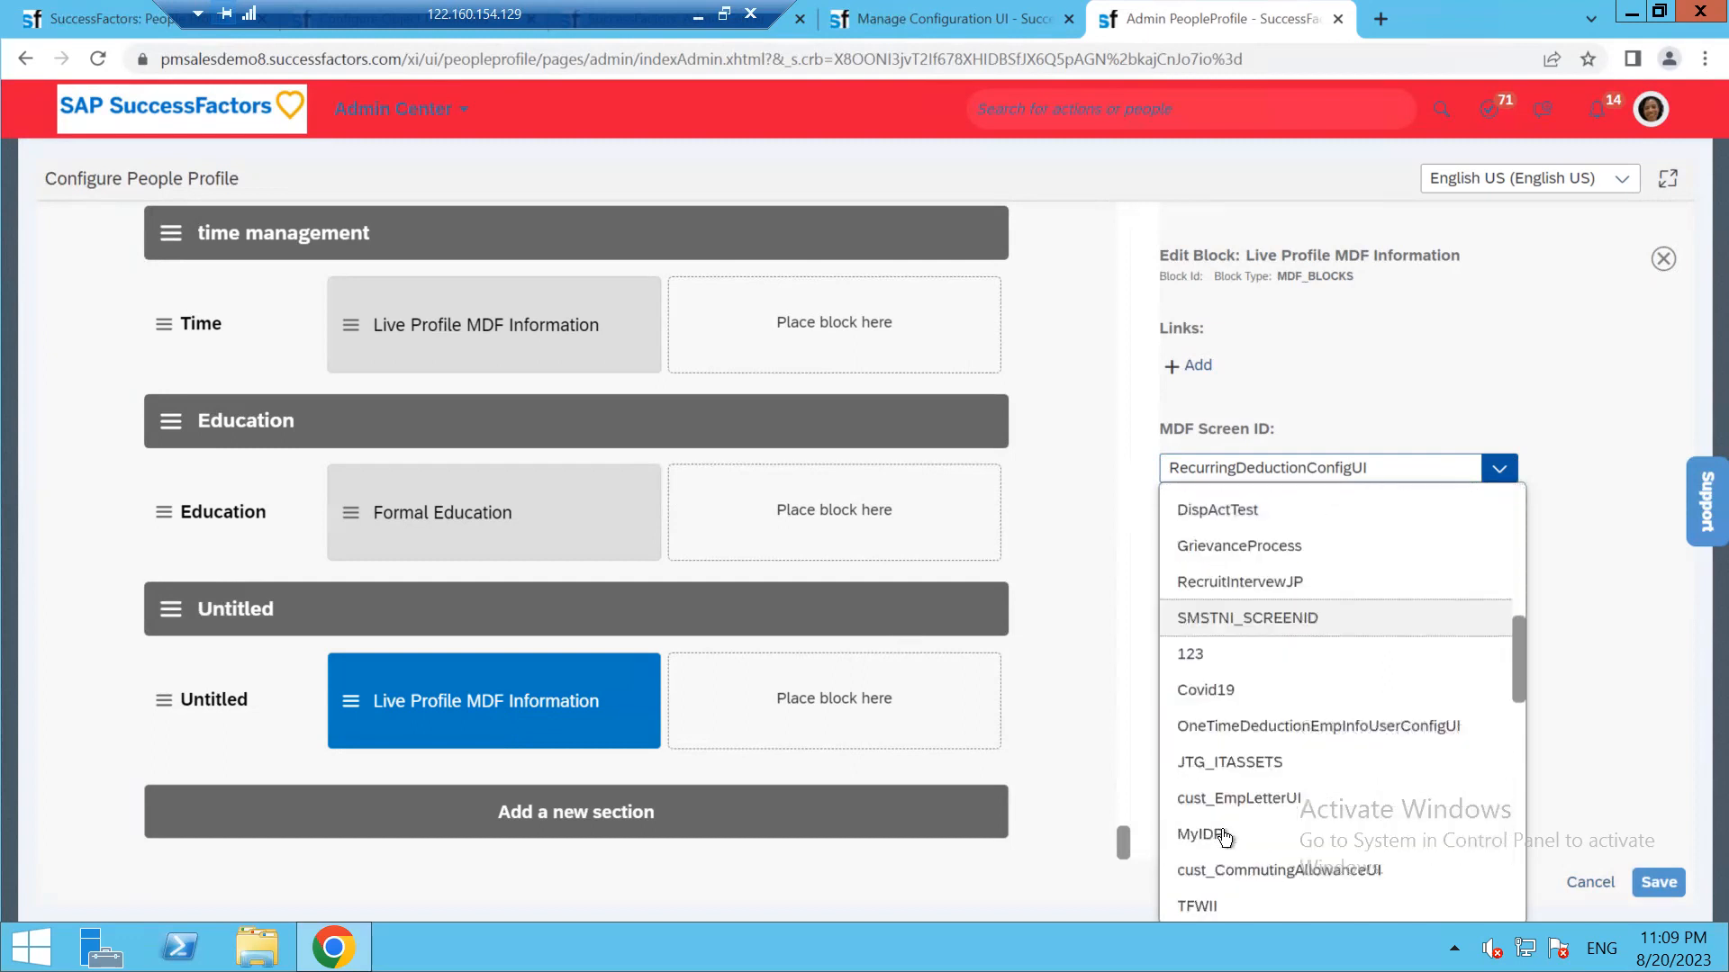
Rename the new section to 'My Employee Personal Details' for all languages
click(178, 610)
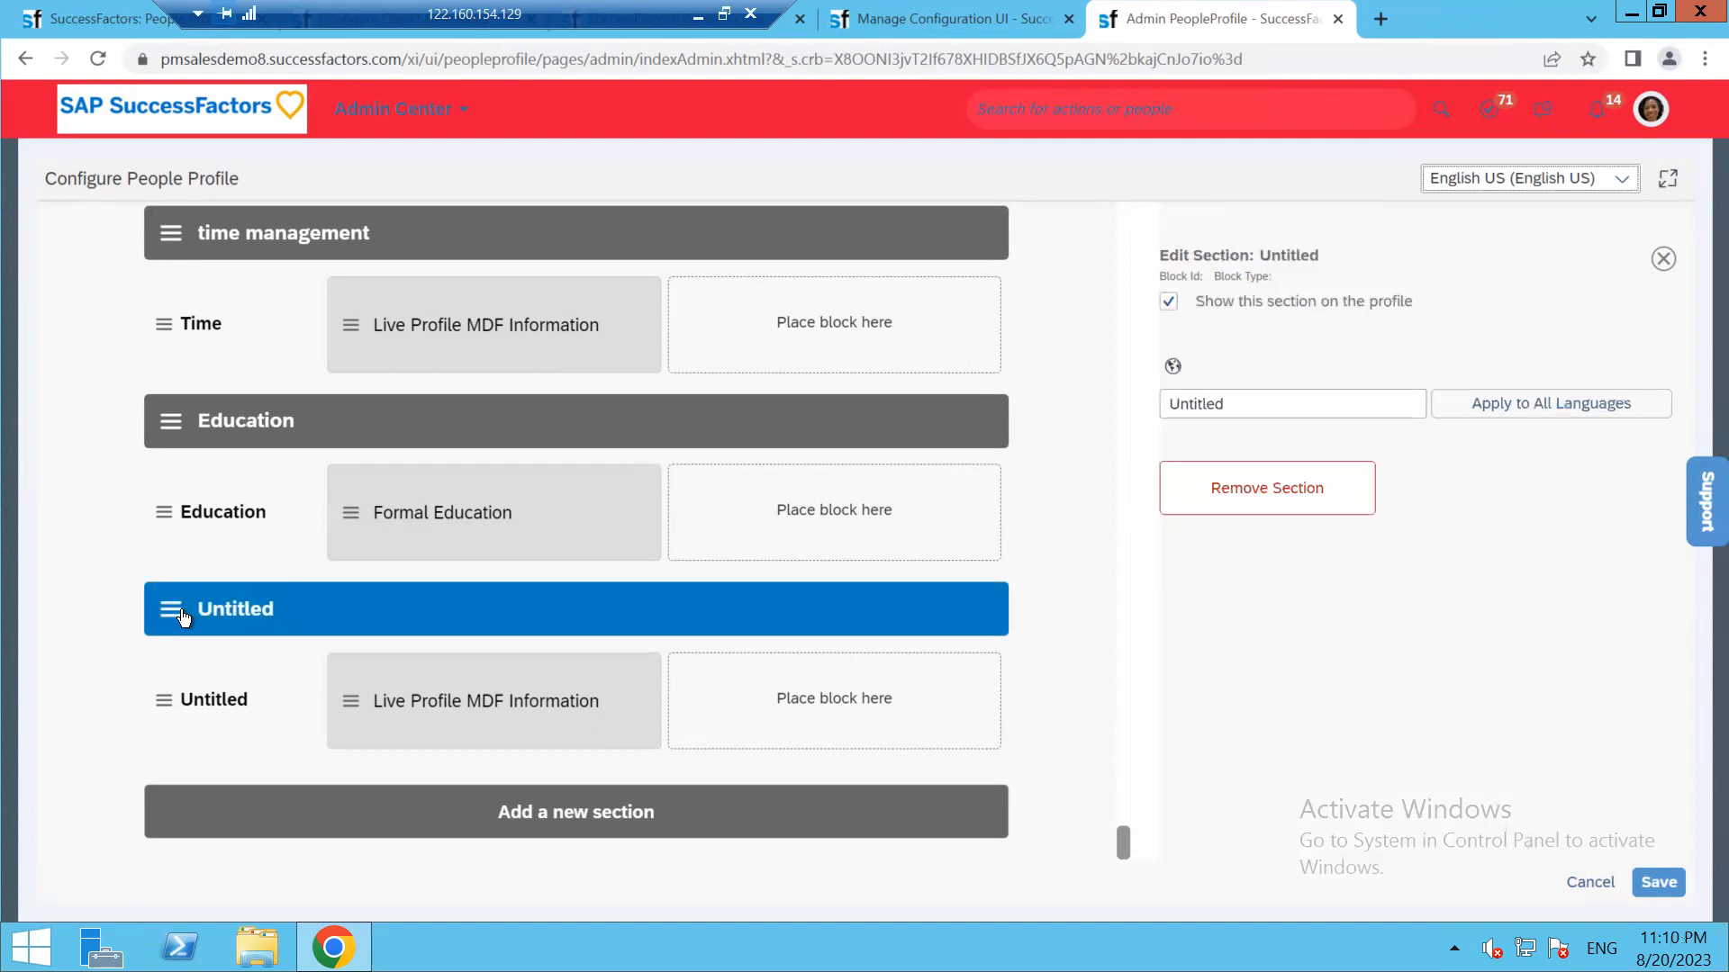
click(1264, 396)
double_click(1264, 396)
text(My Employee Personal Details)
click(1531, 407)
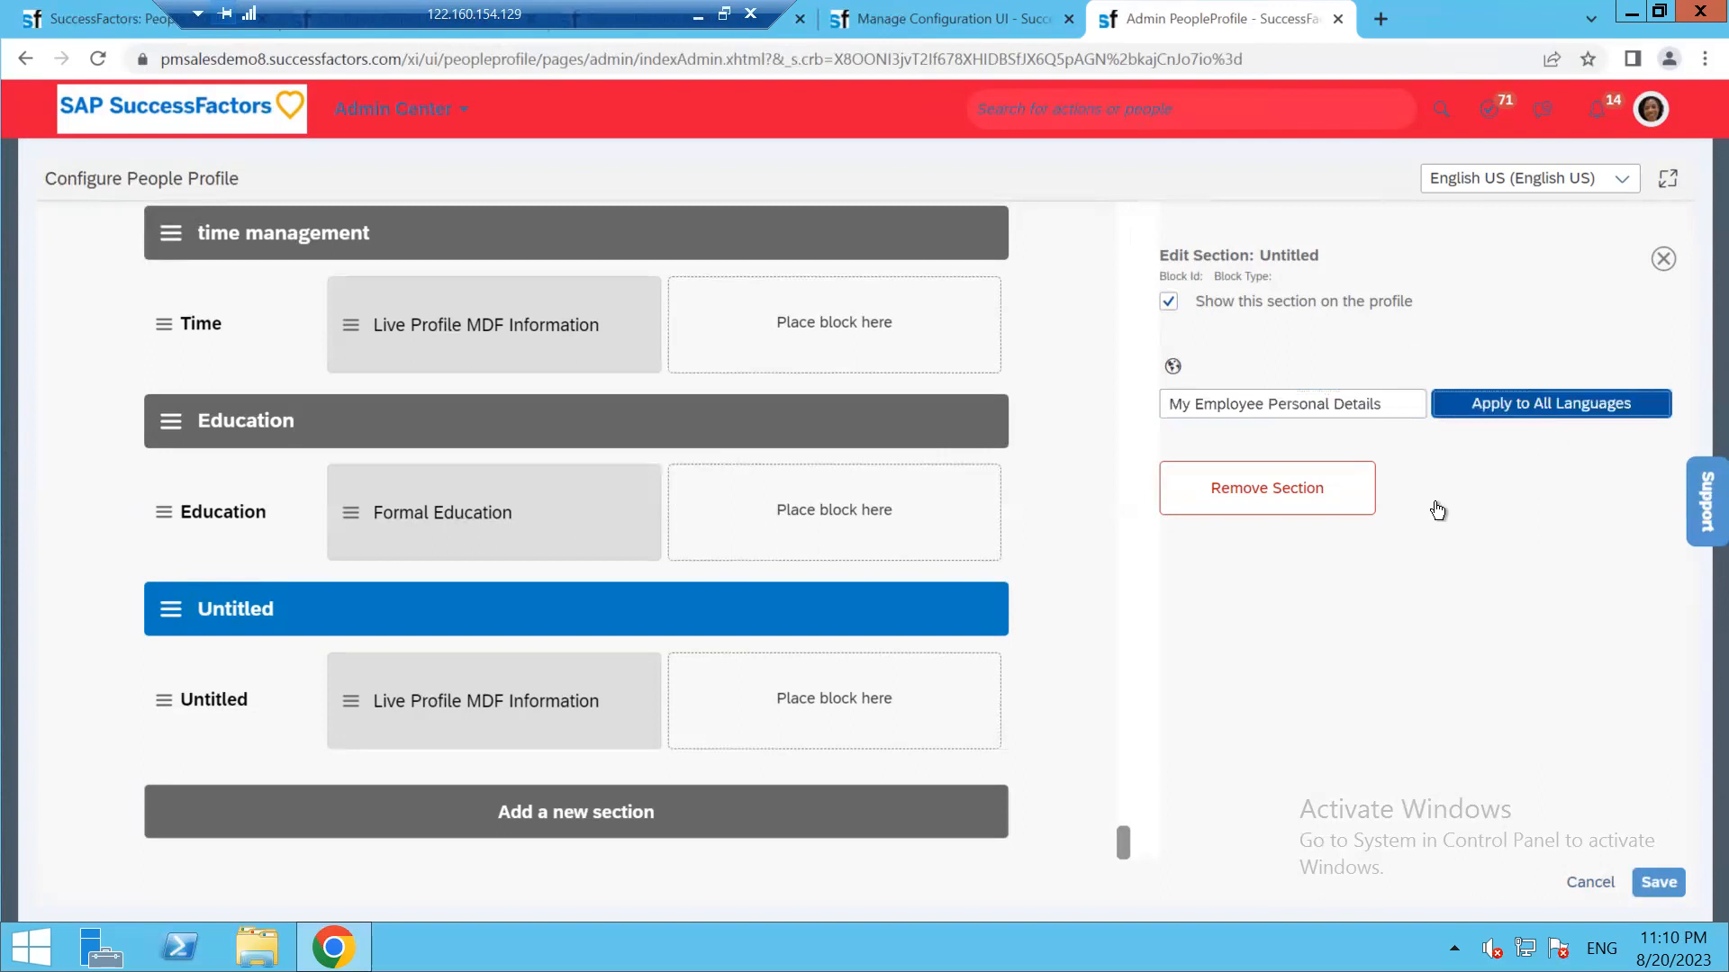
click(1170, 552)
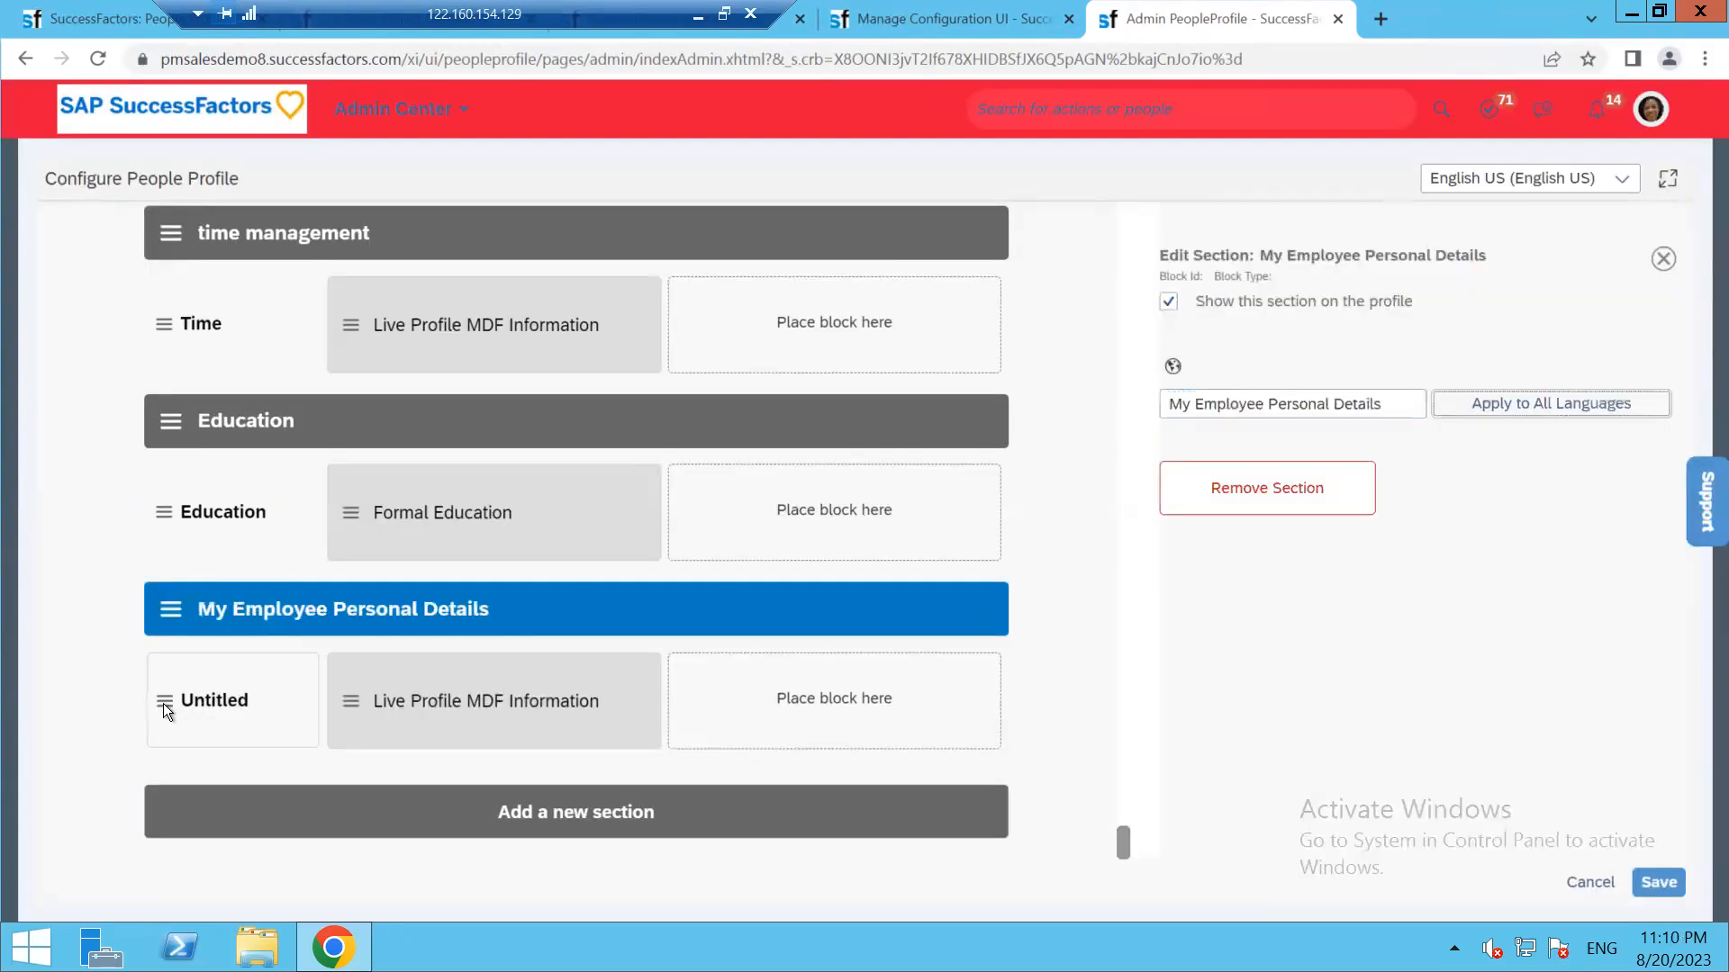
Rename the Untitled subsection to 'Employee Details' for all languages
click(164, 702)
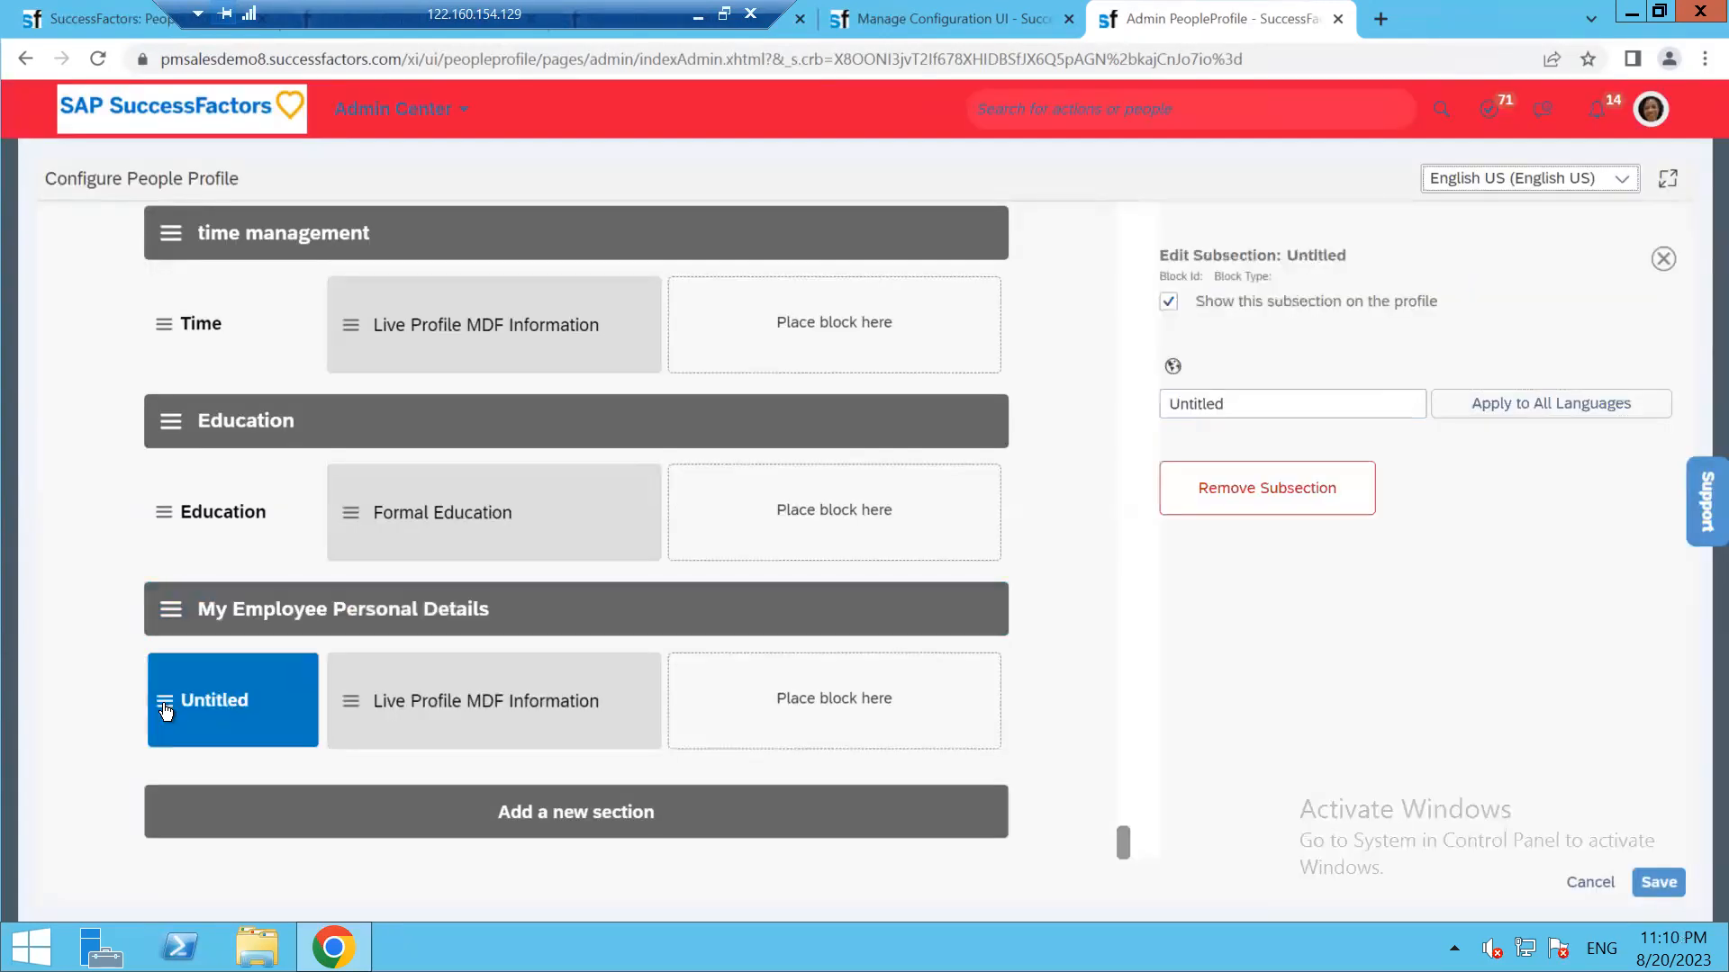
click(1259, 405)
key(BackSpace)
key(BackSpace)
key(BackSpace)
key(BackSpace)
key(BackSpace)
key(BackSpace)
key(BackSpace)
key(BackSpace)
text(E)
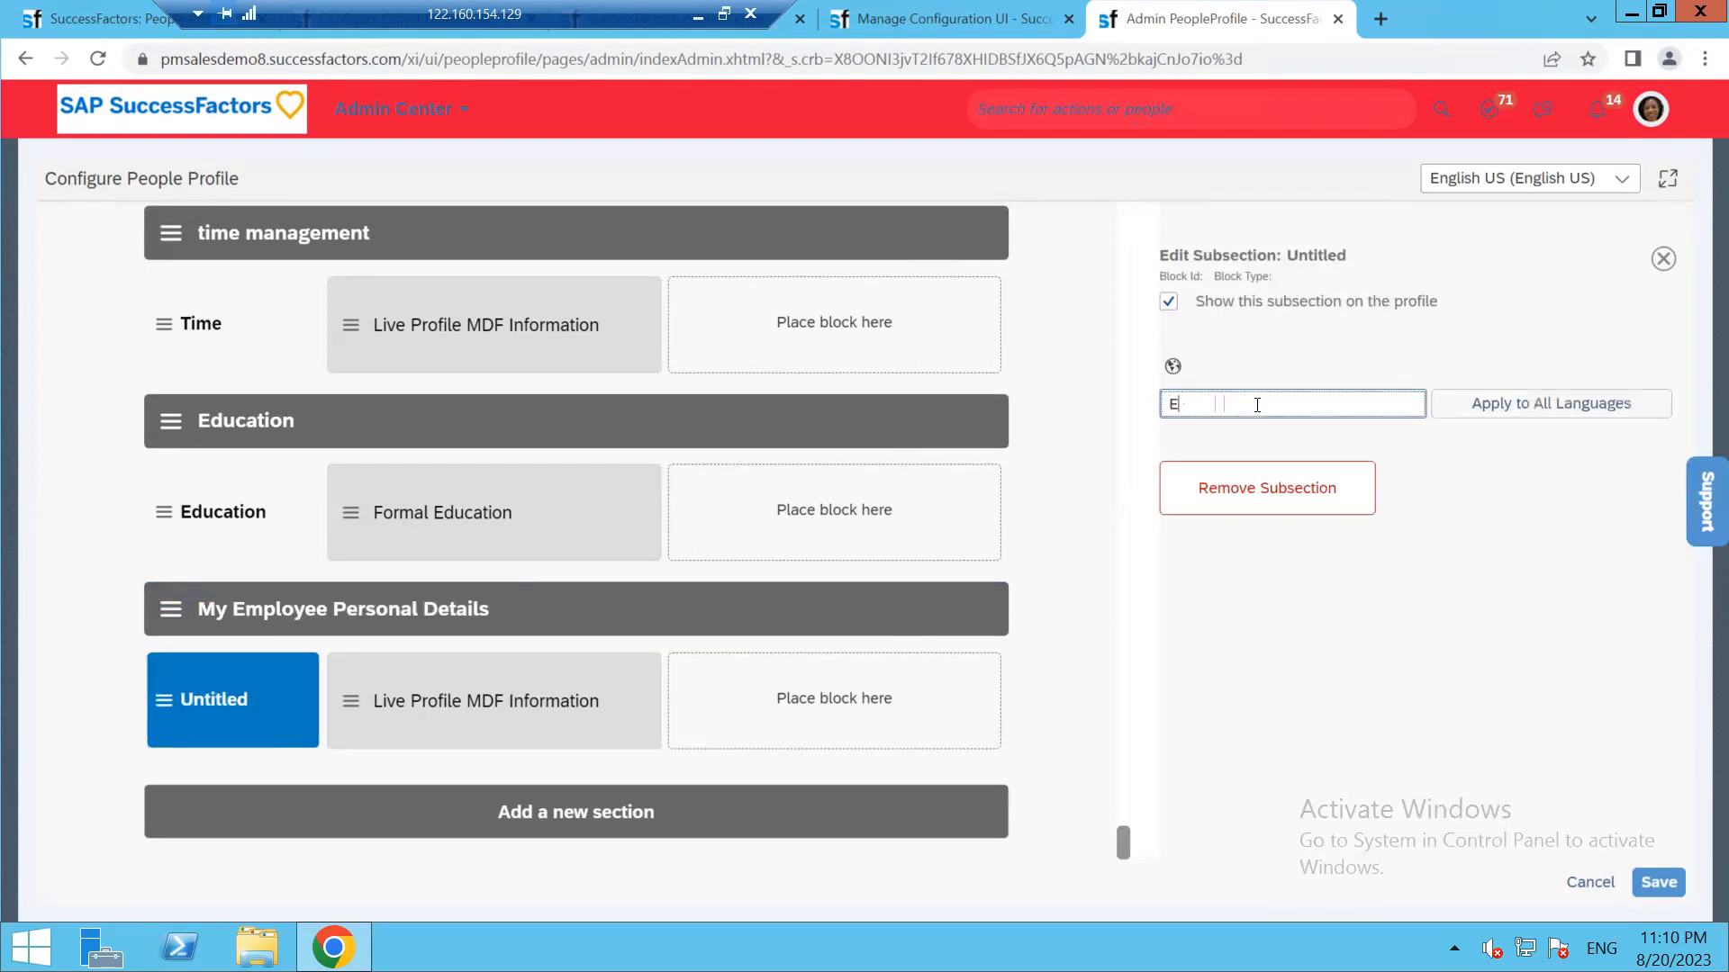
text(mployee Details)
click(1444, 404)
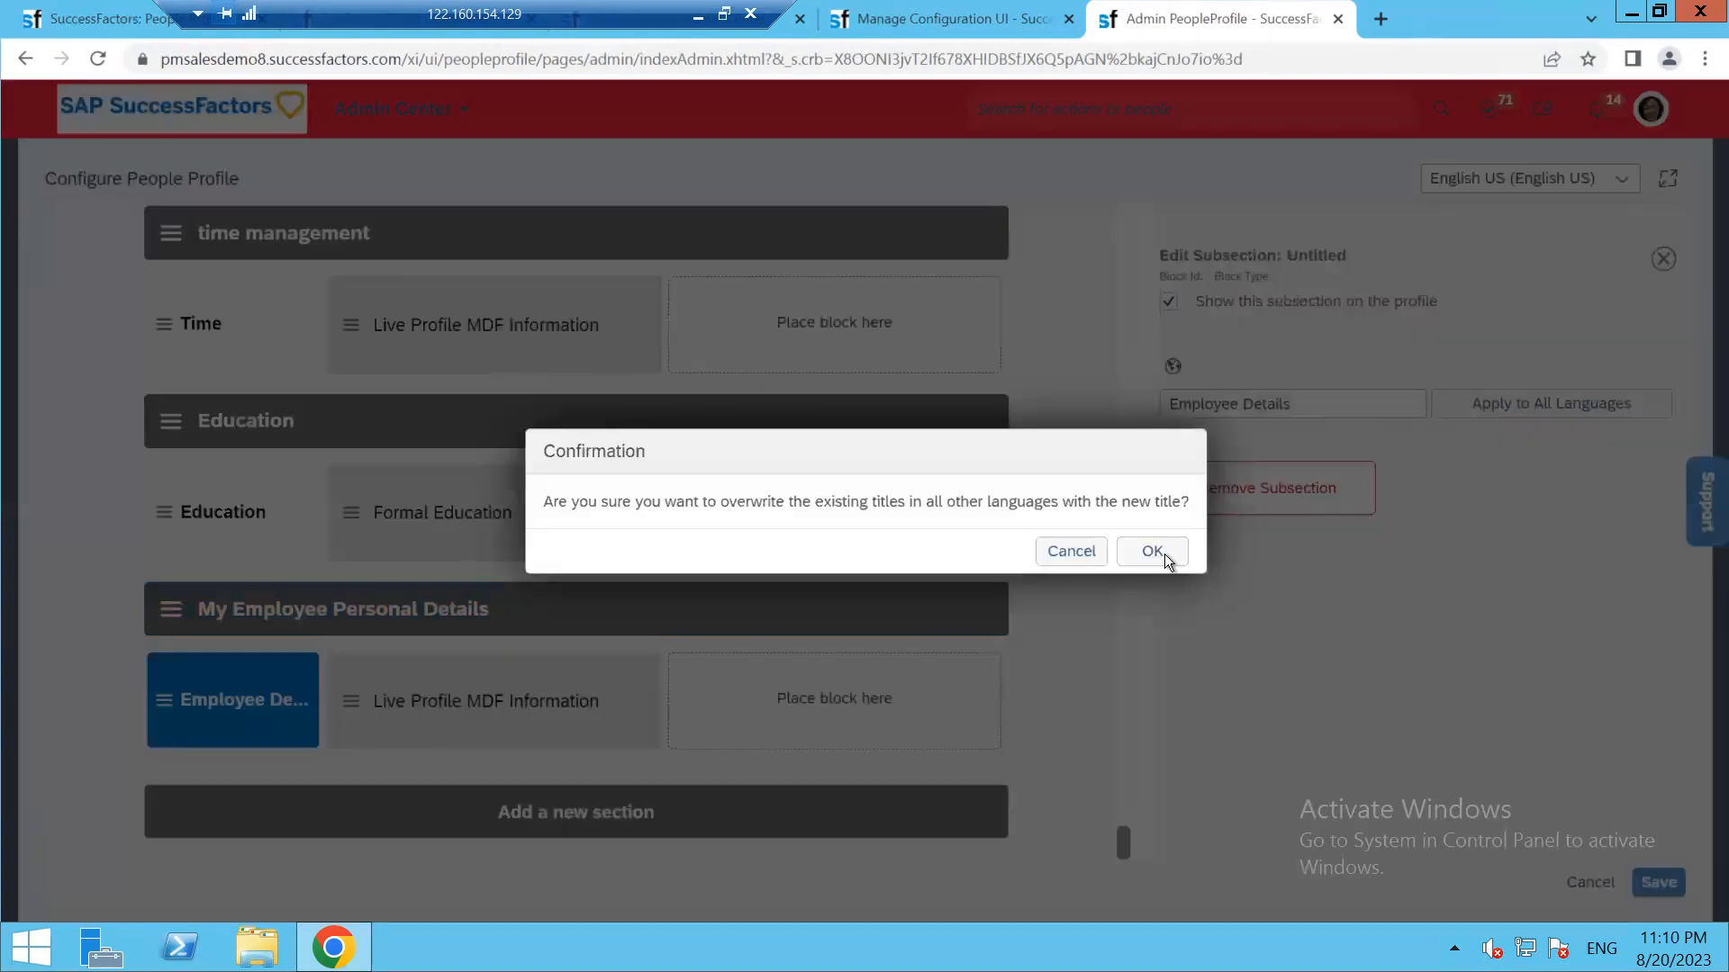
click(1153, 551)
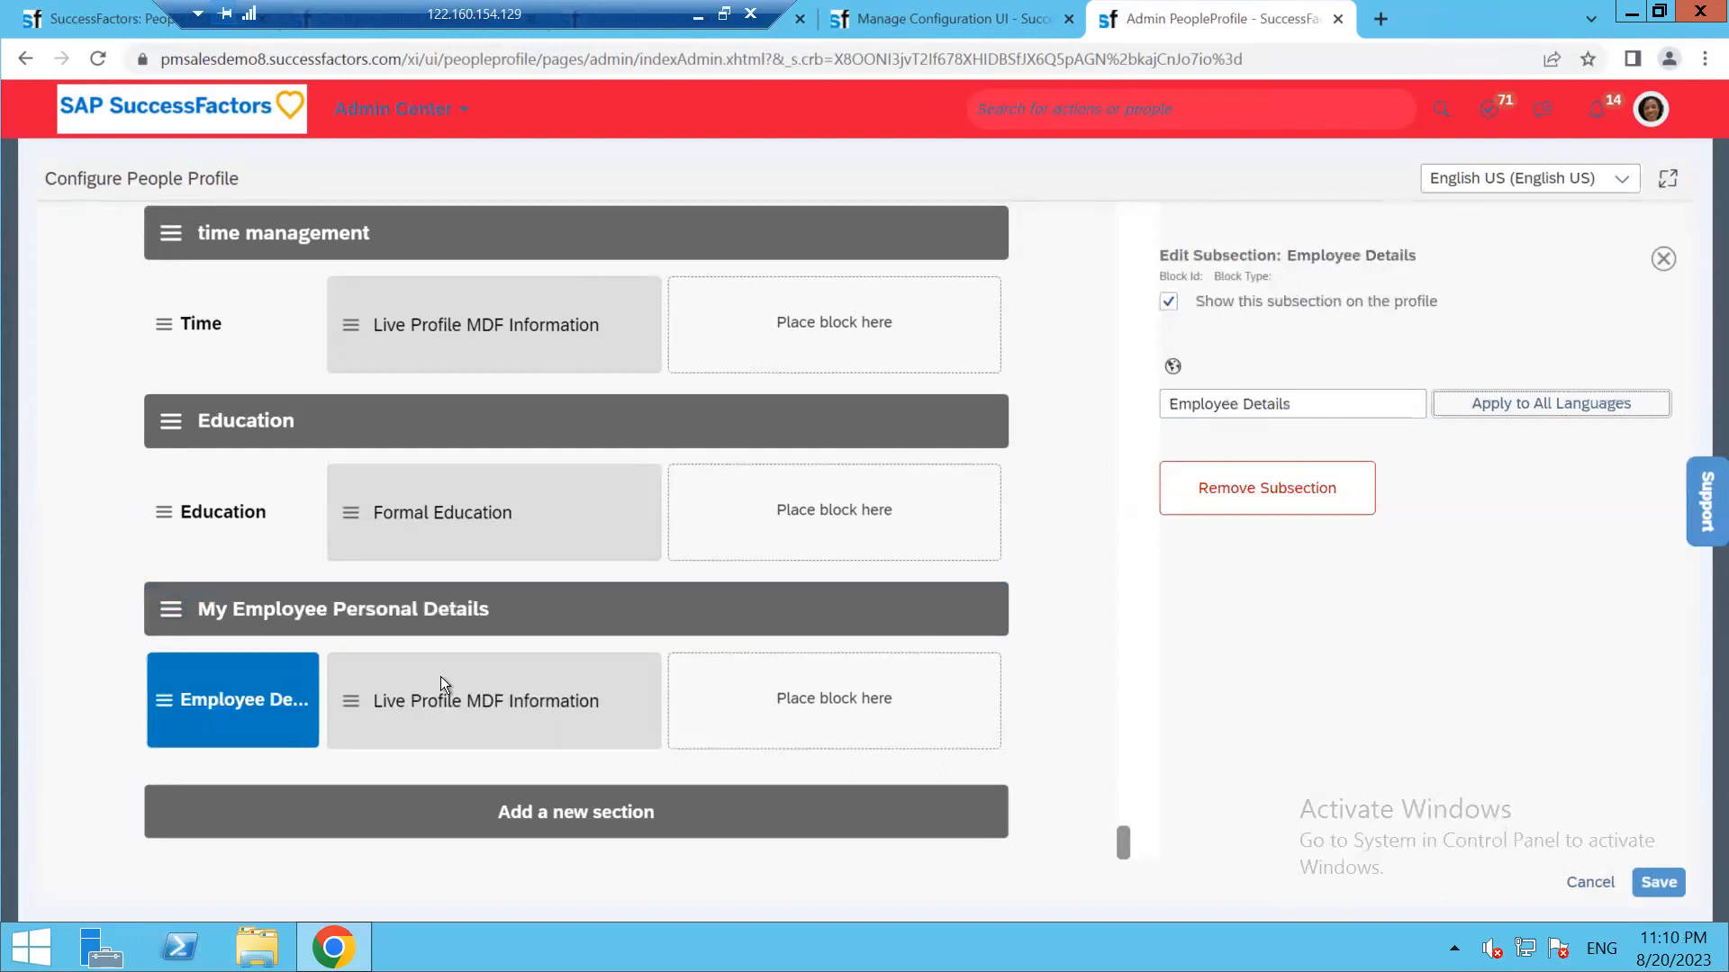
click(356, 705)
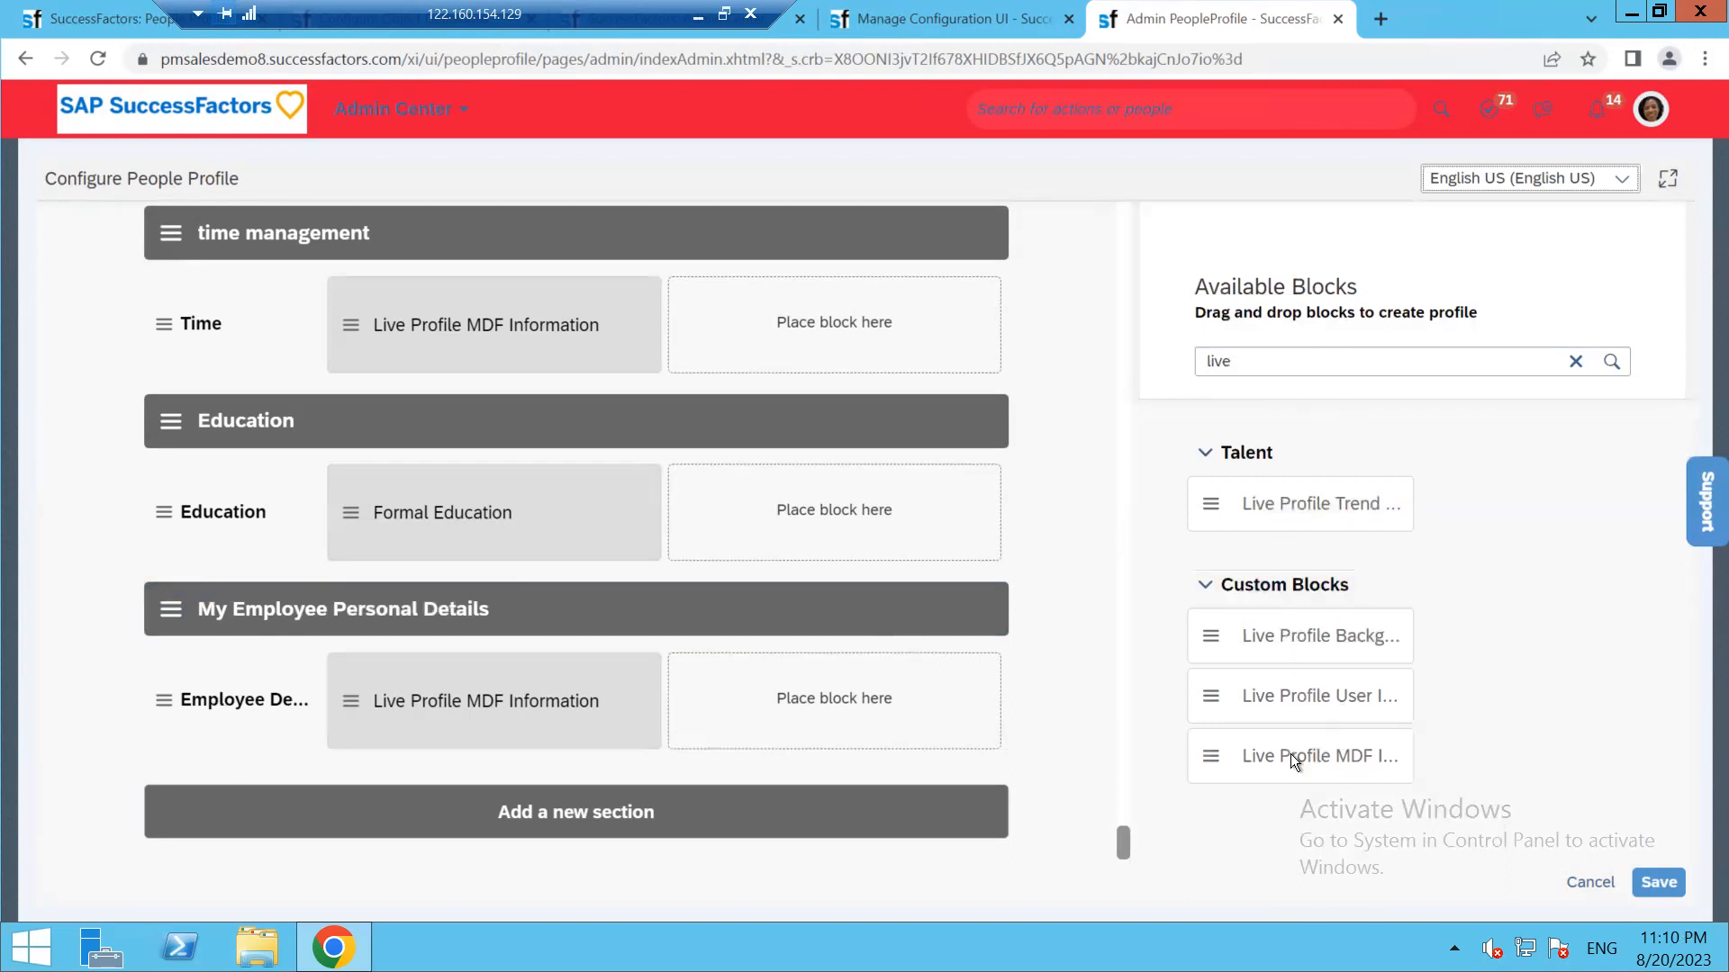
Add a second Live Profile MDF Information block to Employee Details and check the first block's MDF Screen ID options
drag(1214, 756, 463, 678)
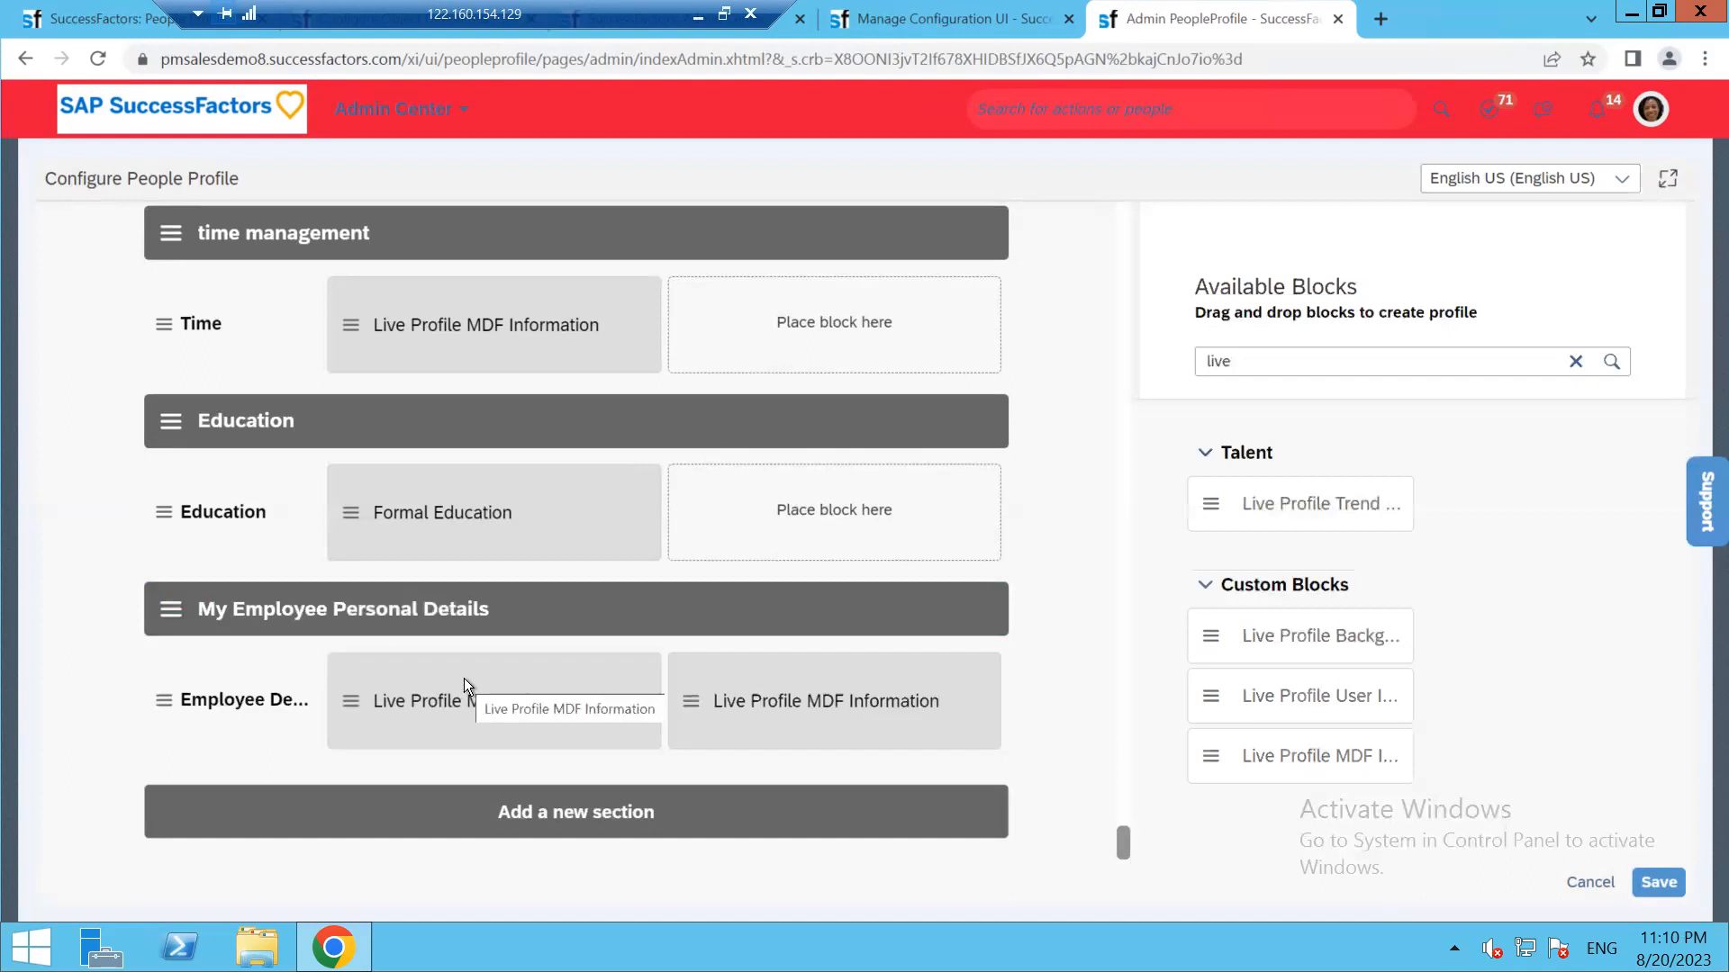
click(520, 678)
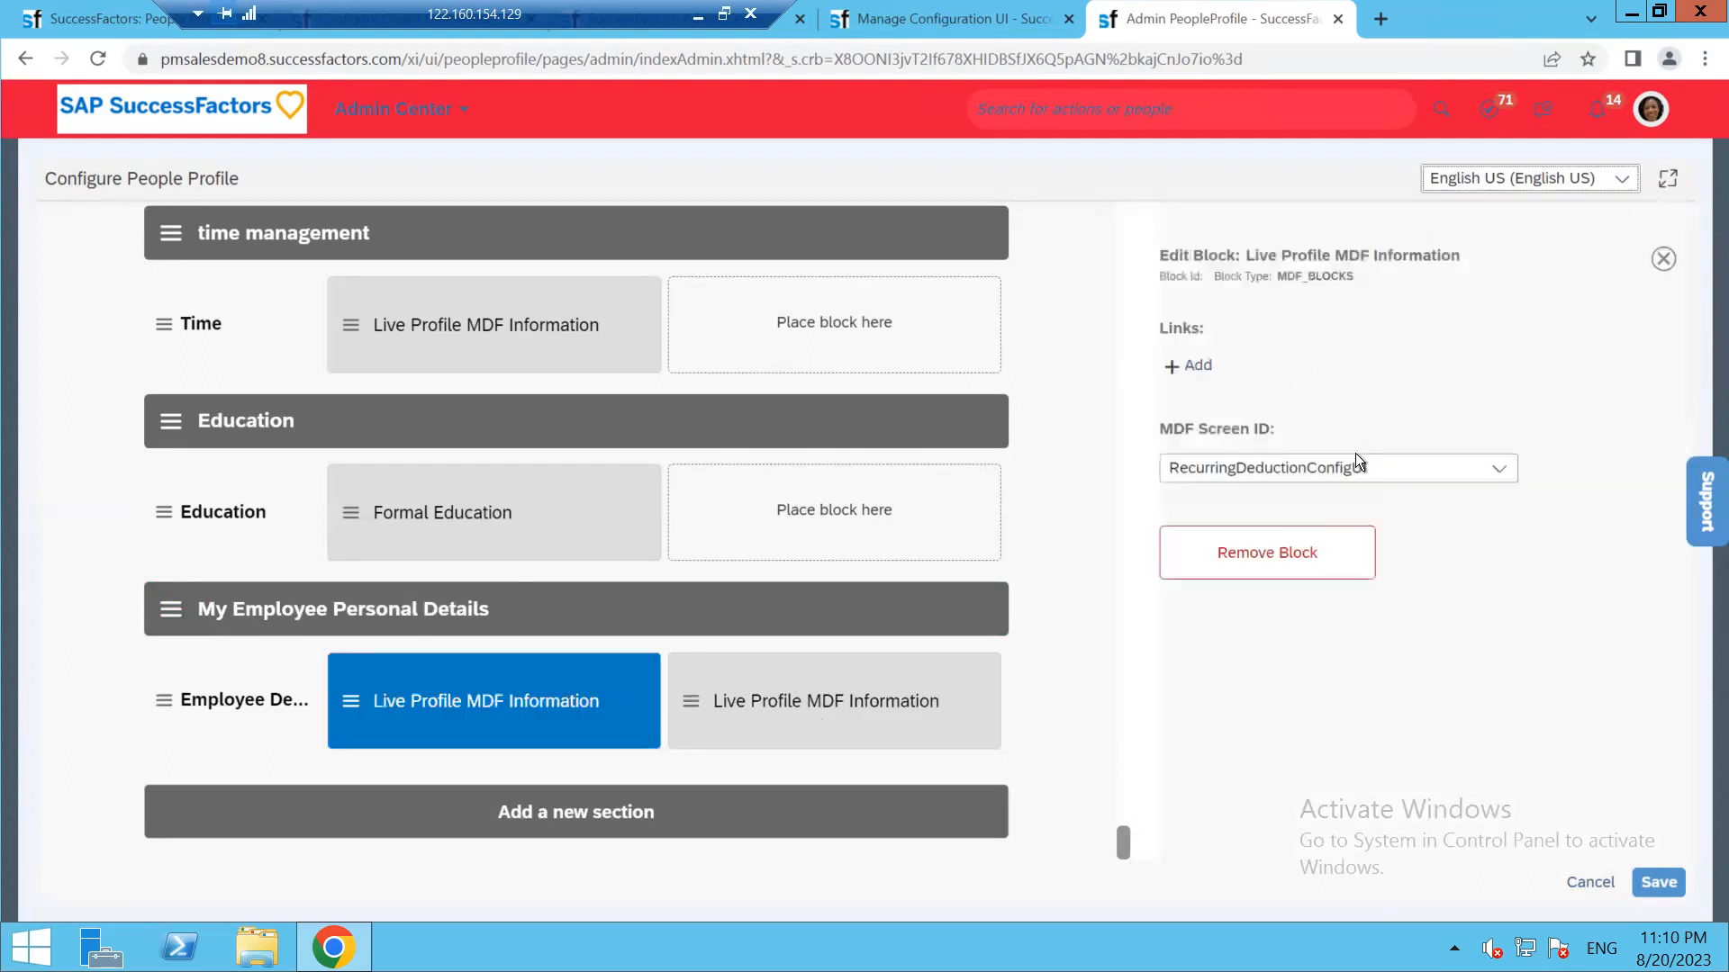
click(1424, 469)
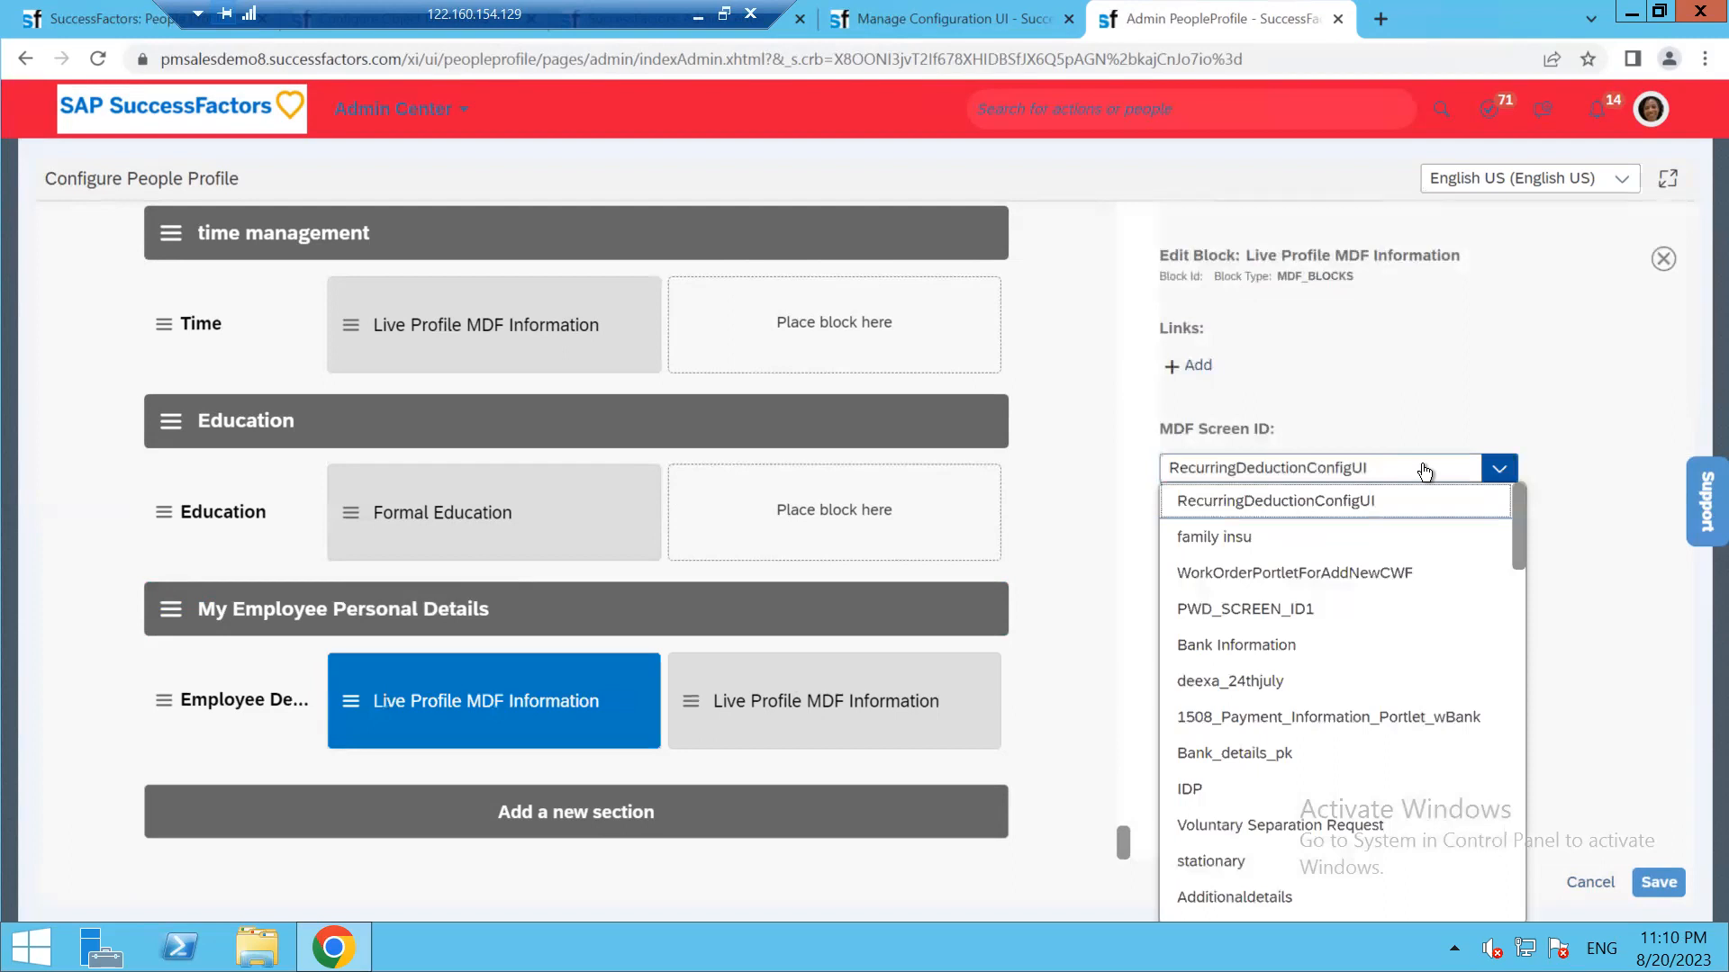
click(1422, 470)
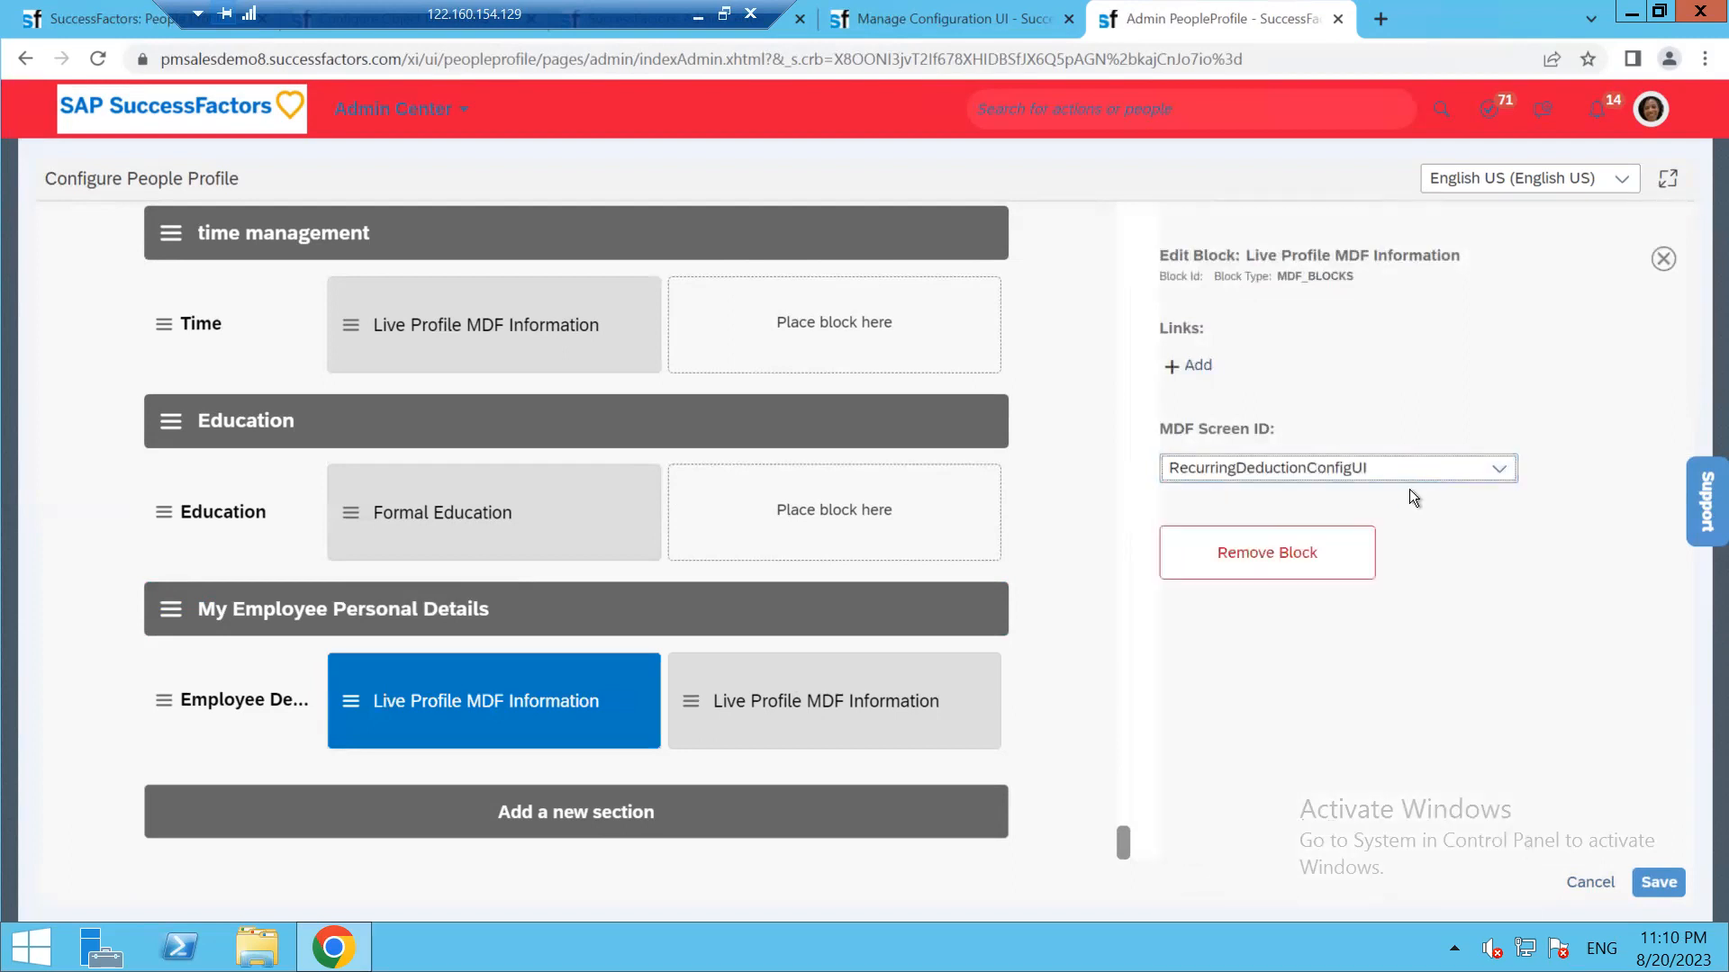
click(1420, 472)
click(1438, 499)
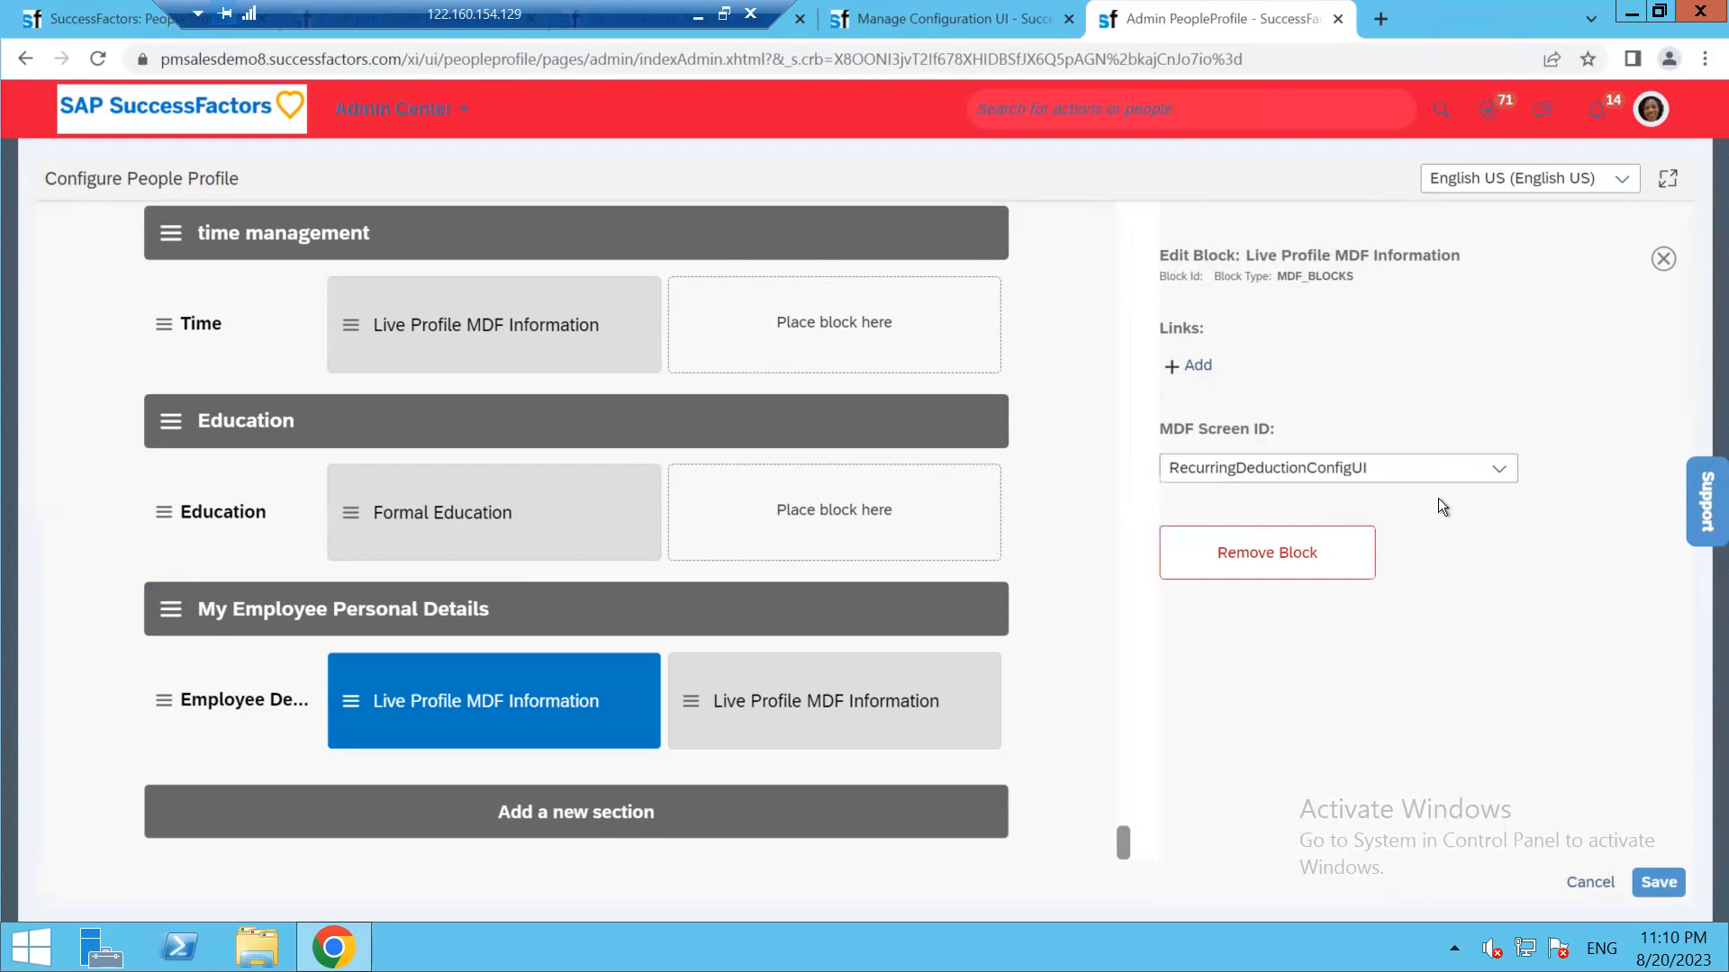
click(1434, 483)
drag(1515, 509, 1494, 872)
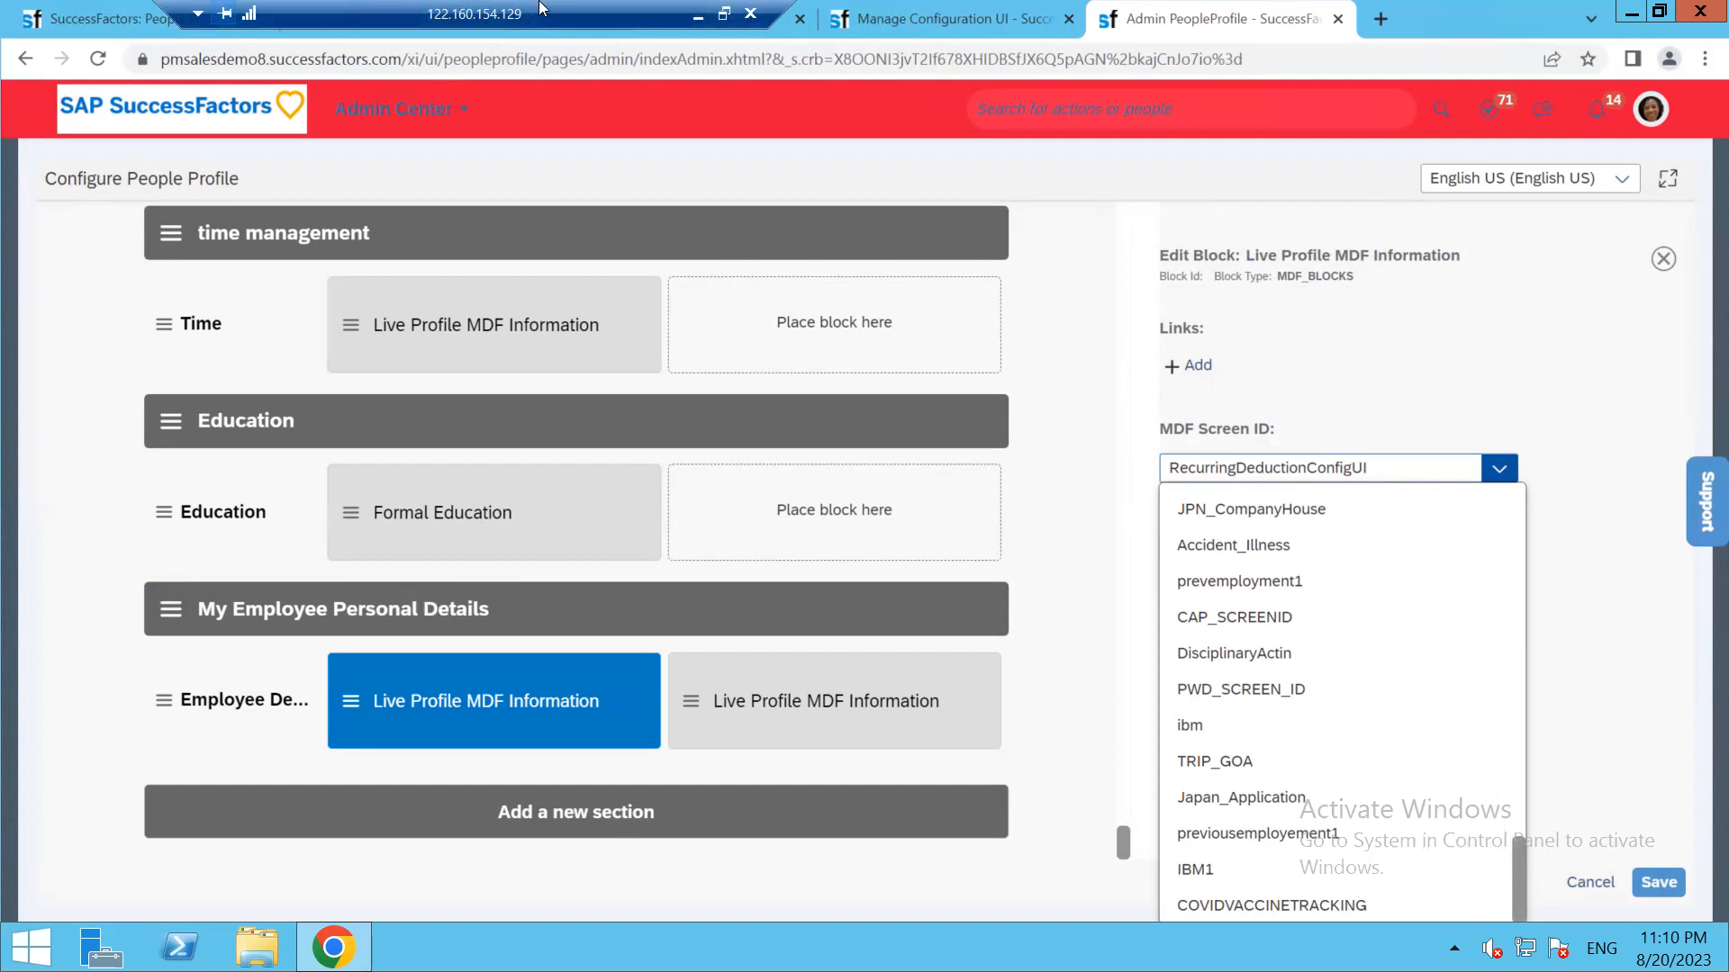
Duplicate the Admin PeopleProfile tab and open Configure Object Definitions in the copy
click(937, 13)
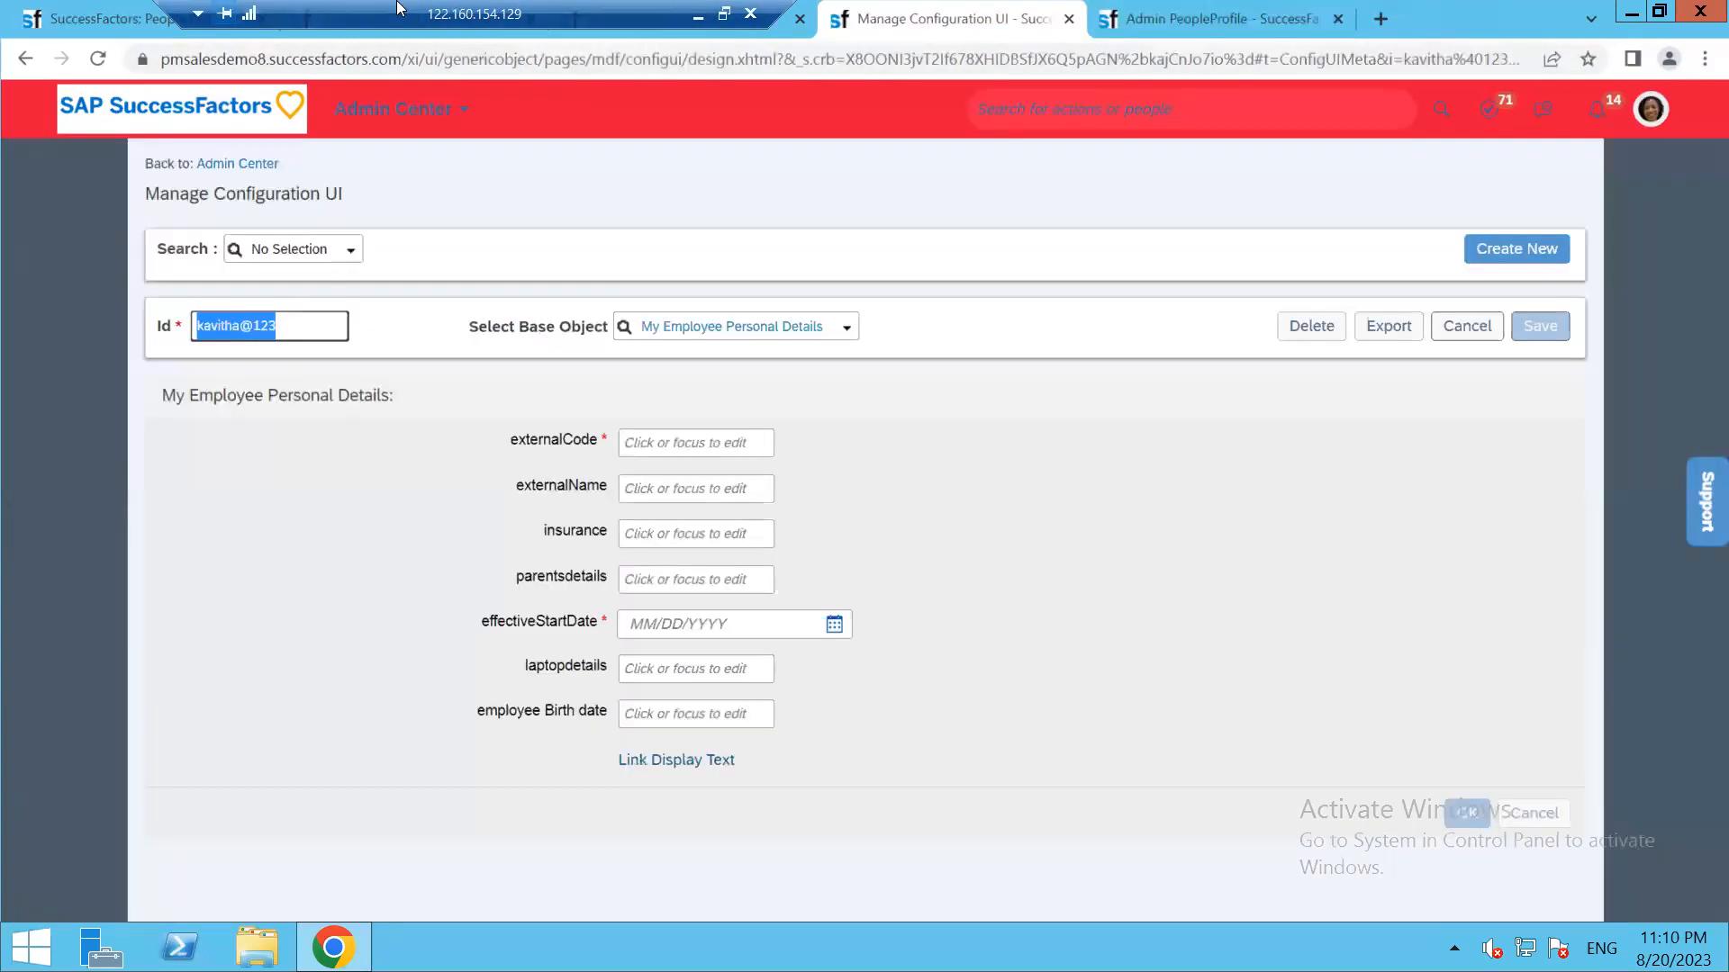
click(663, 13)
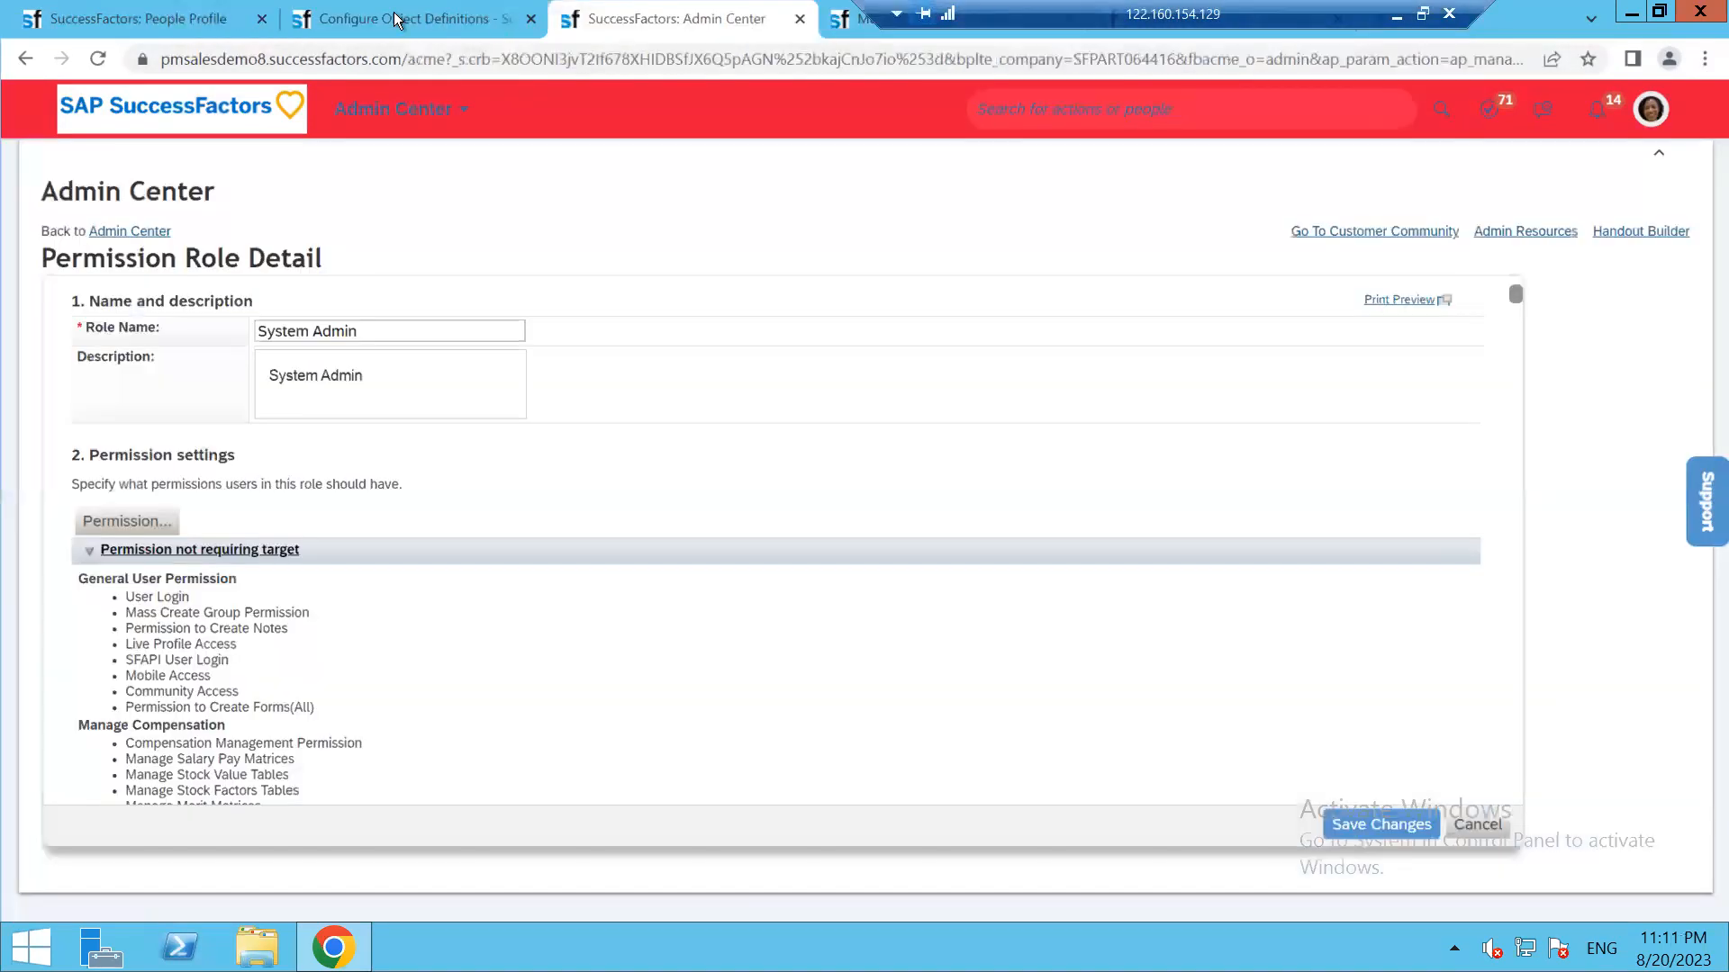
click(393, 12)
drag(1023, 11, 13, 13)
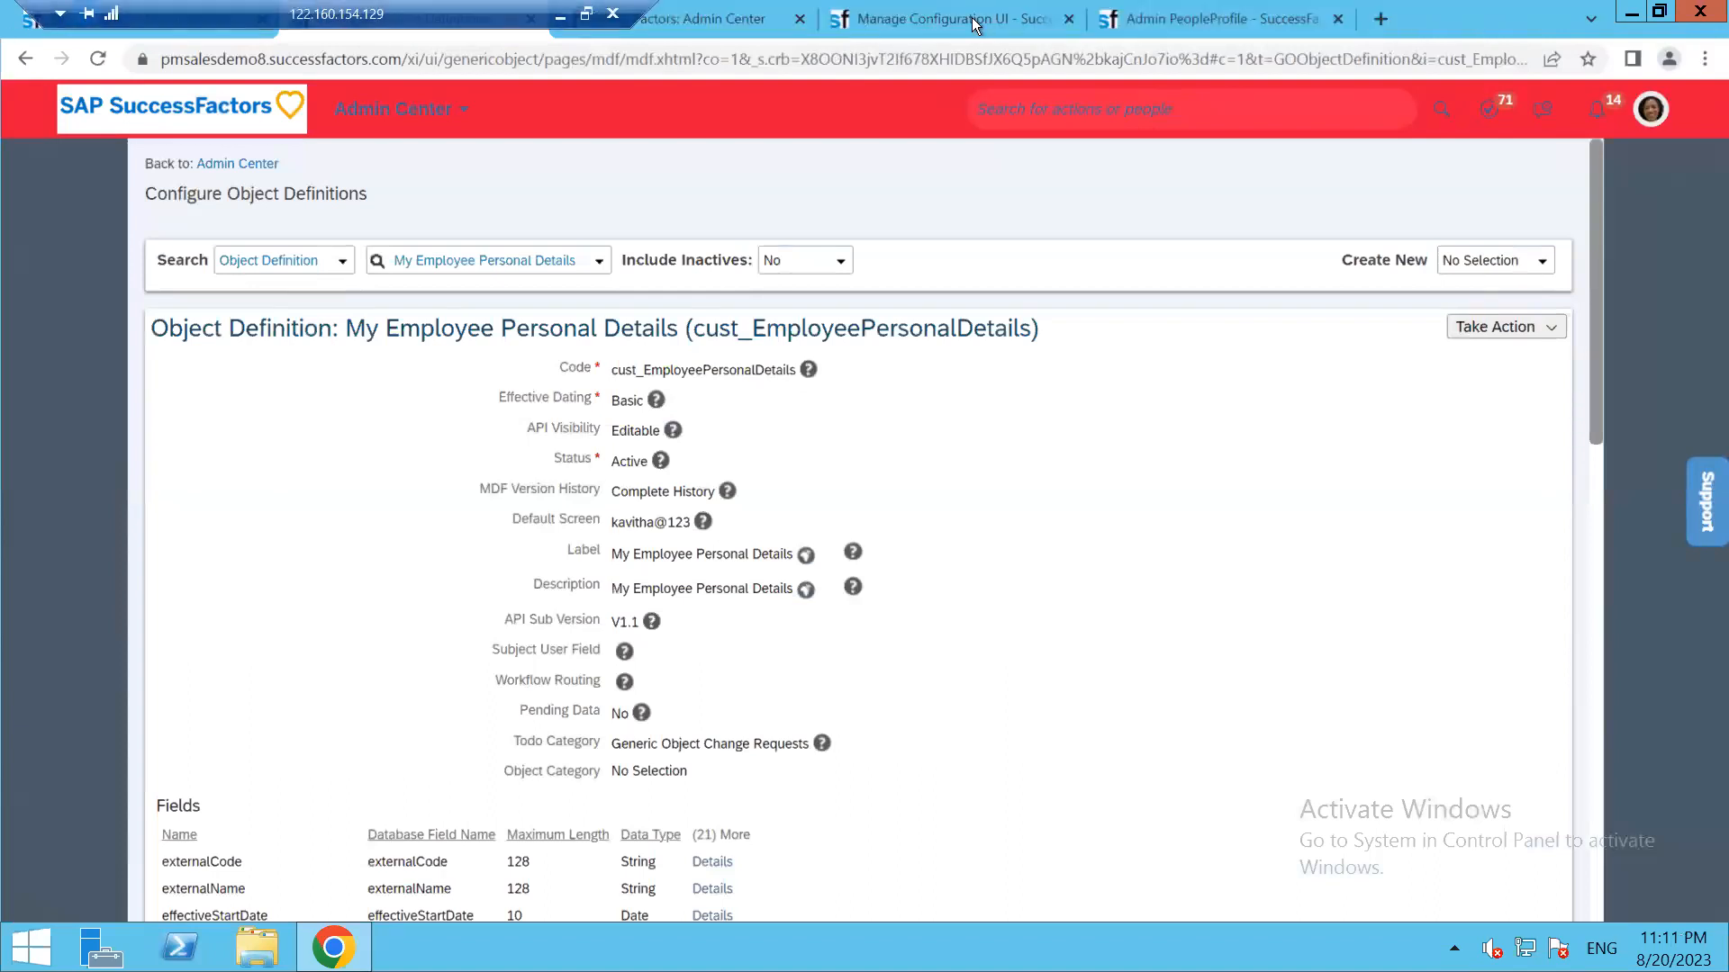
right_click(1320, 13)
click(1379, 177)
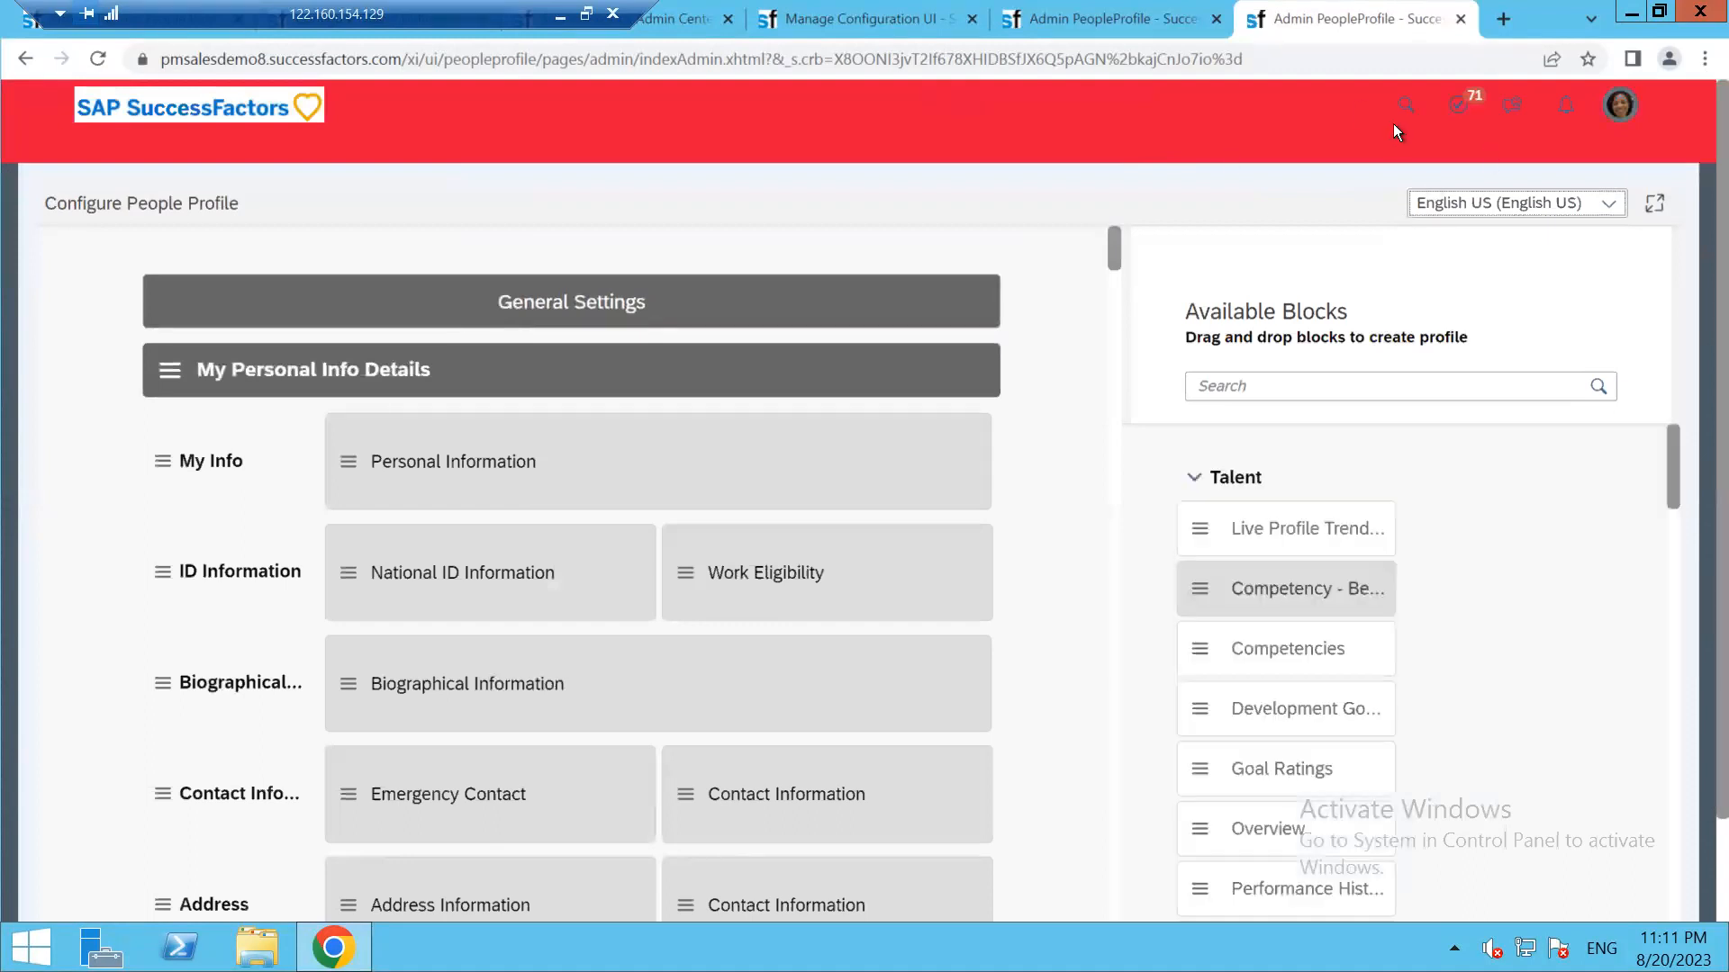
click(1295, 90)
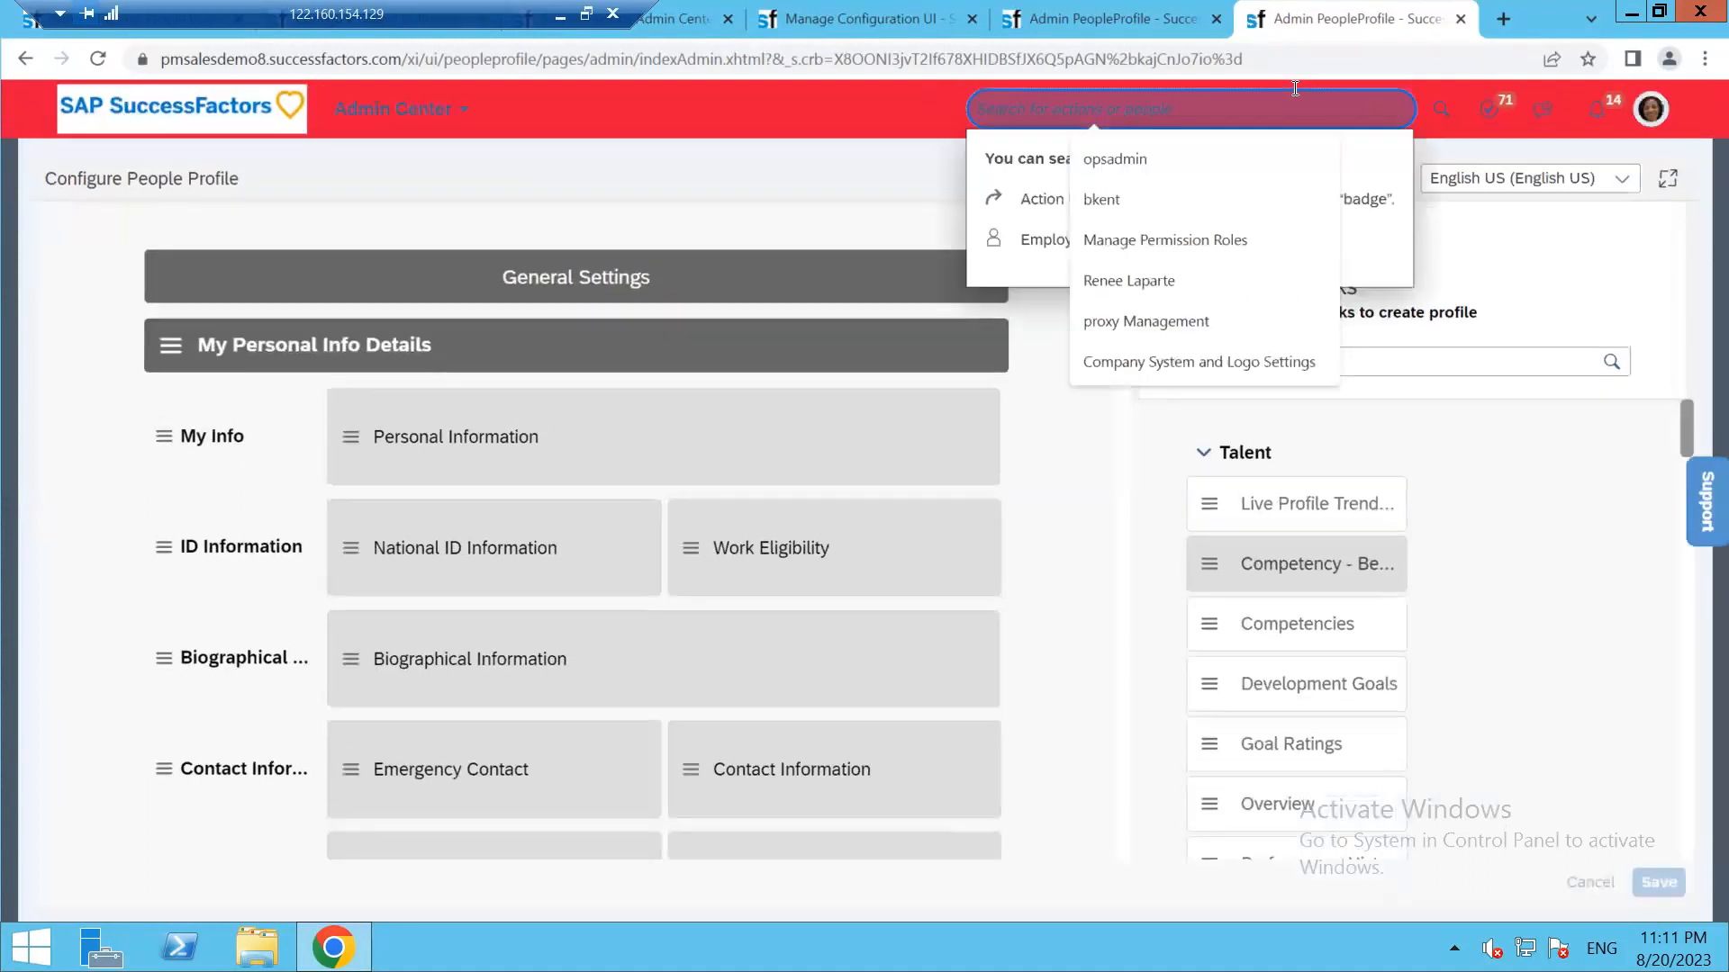
text(con)
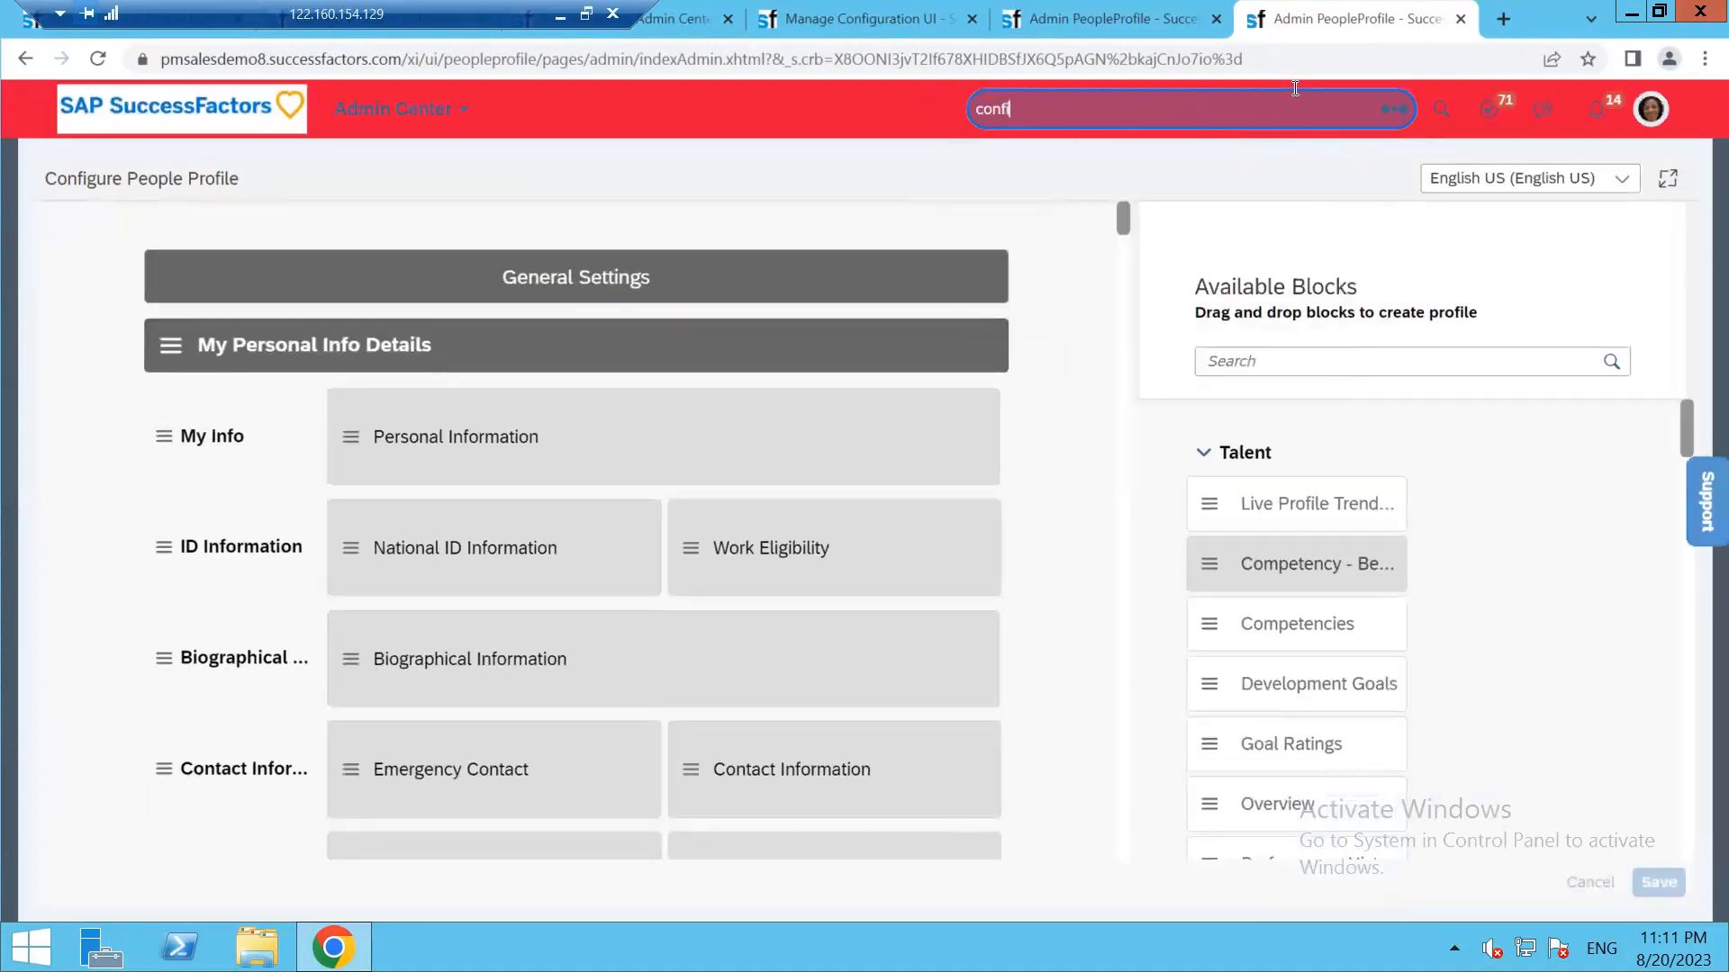
text(figure object definition)
click(1186, 184)
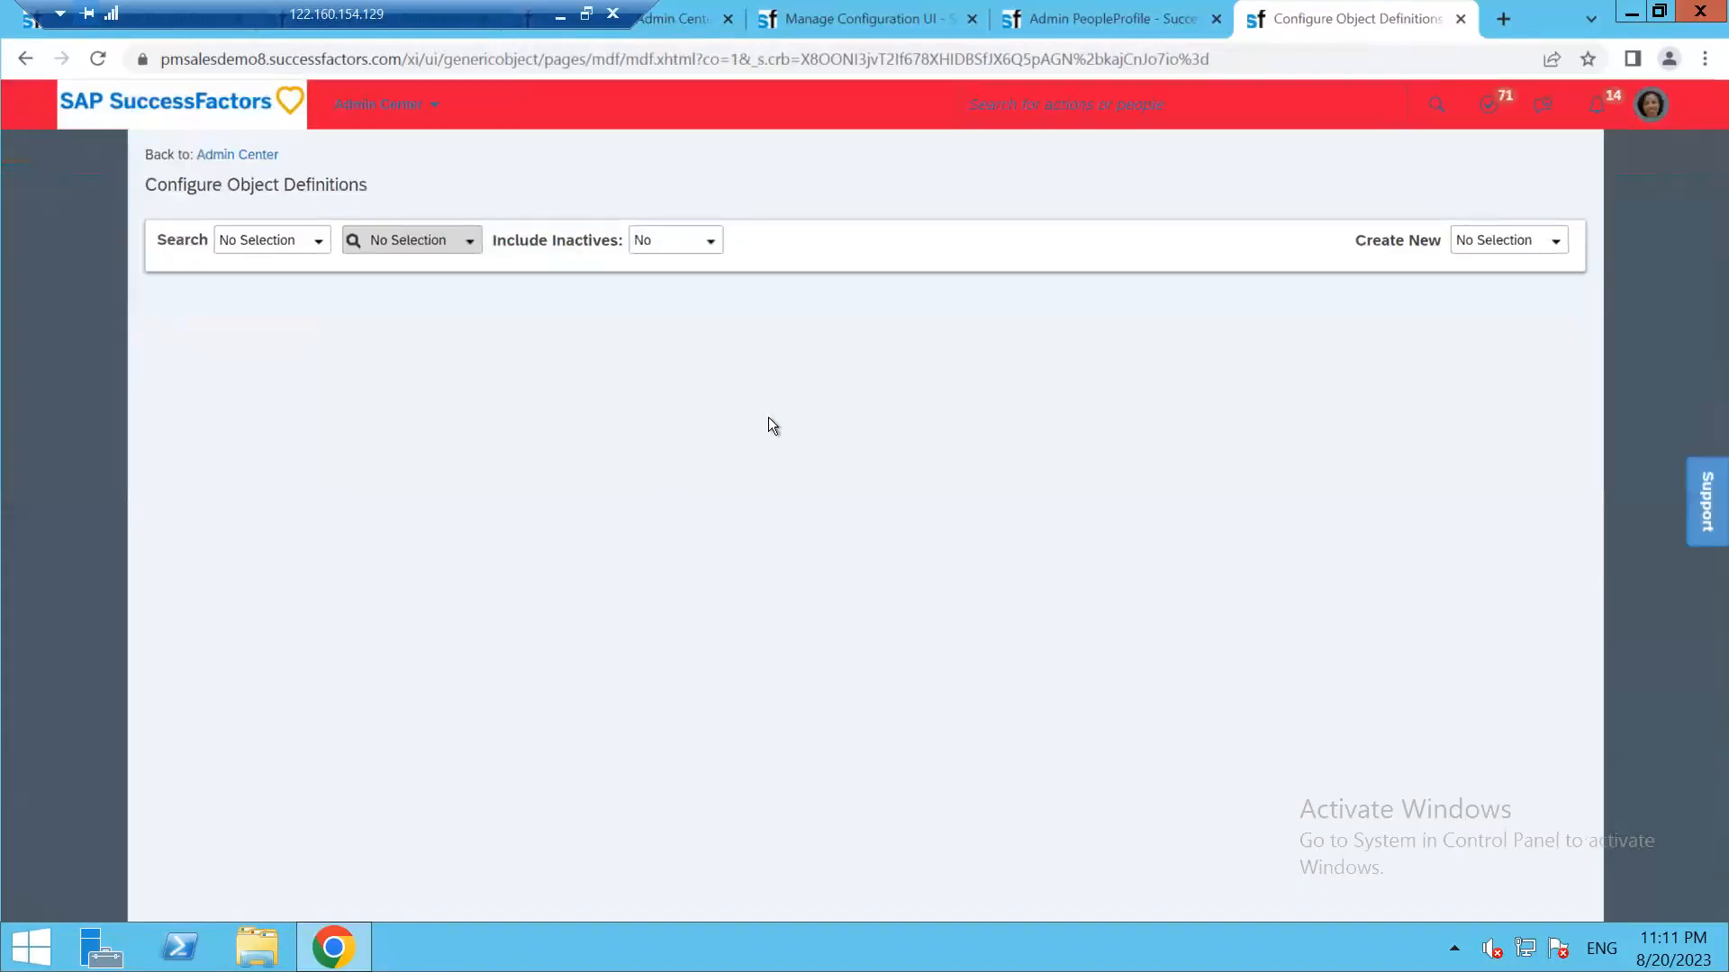
Set the search type to Object Definition and enter 'my em' to find My Employee Personal Details
click(300, 254)
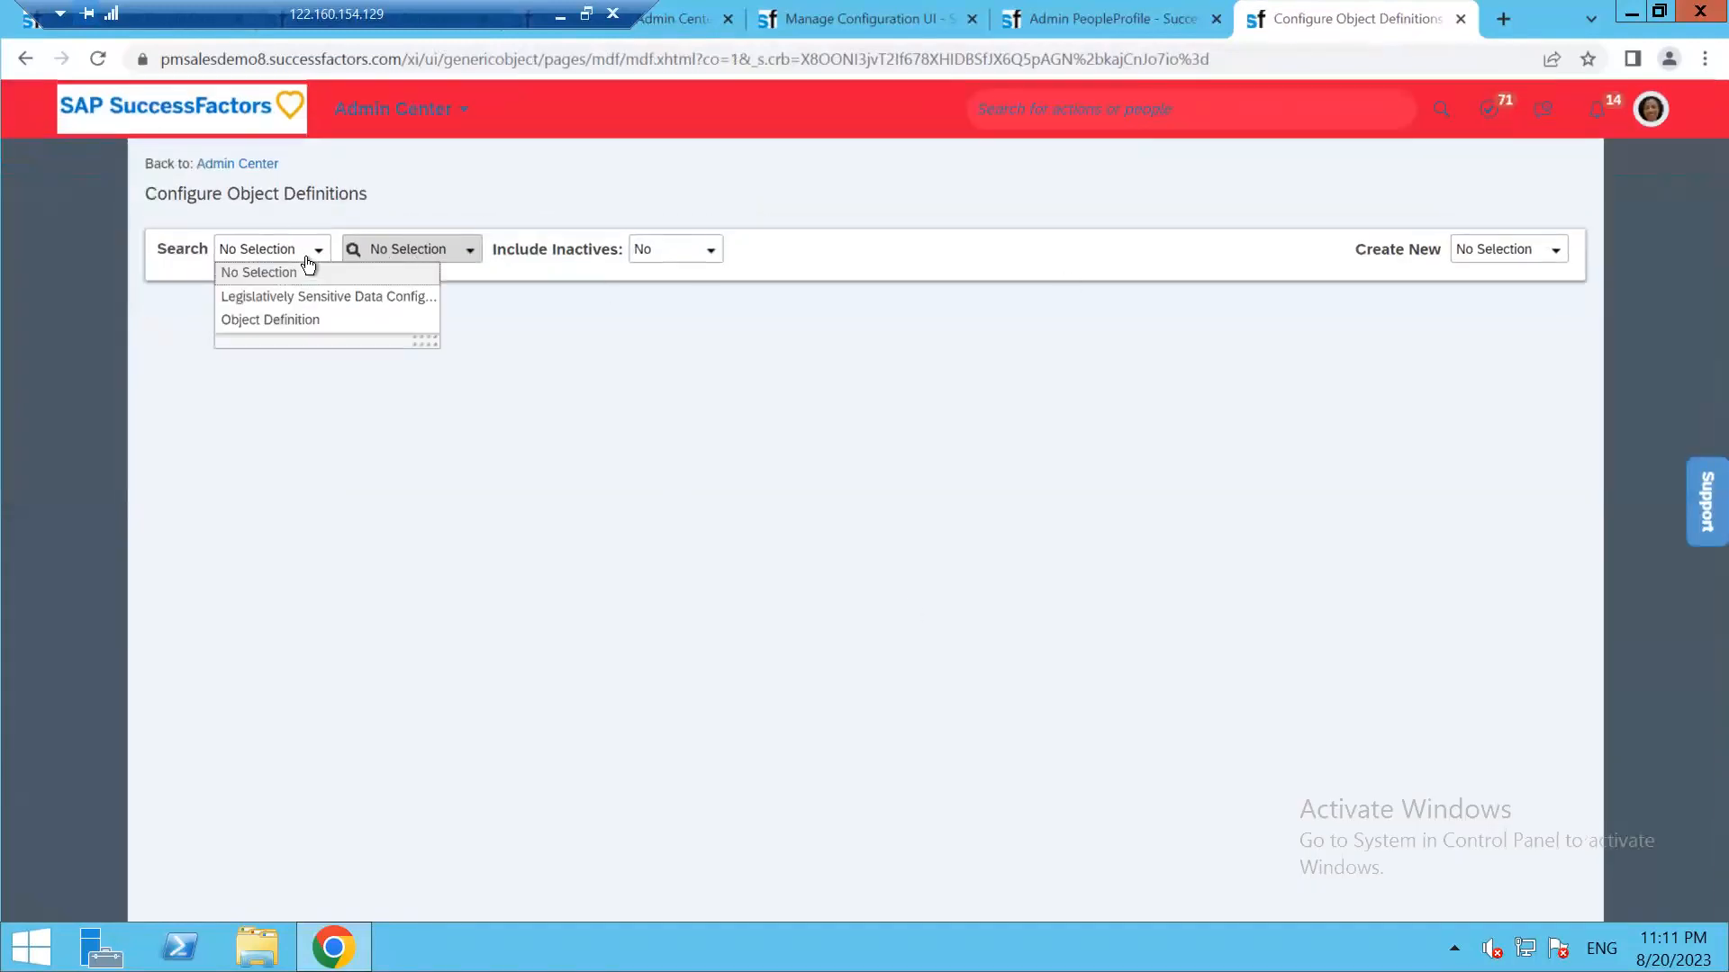
click(293, 317)
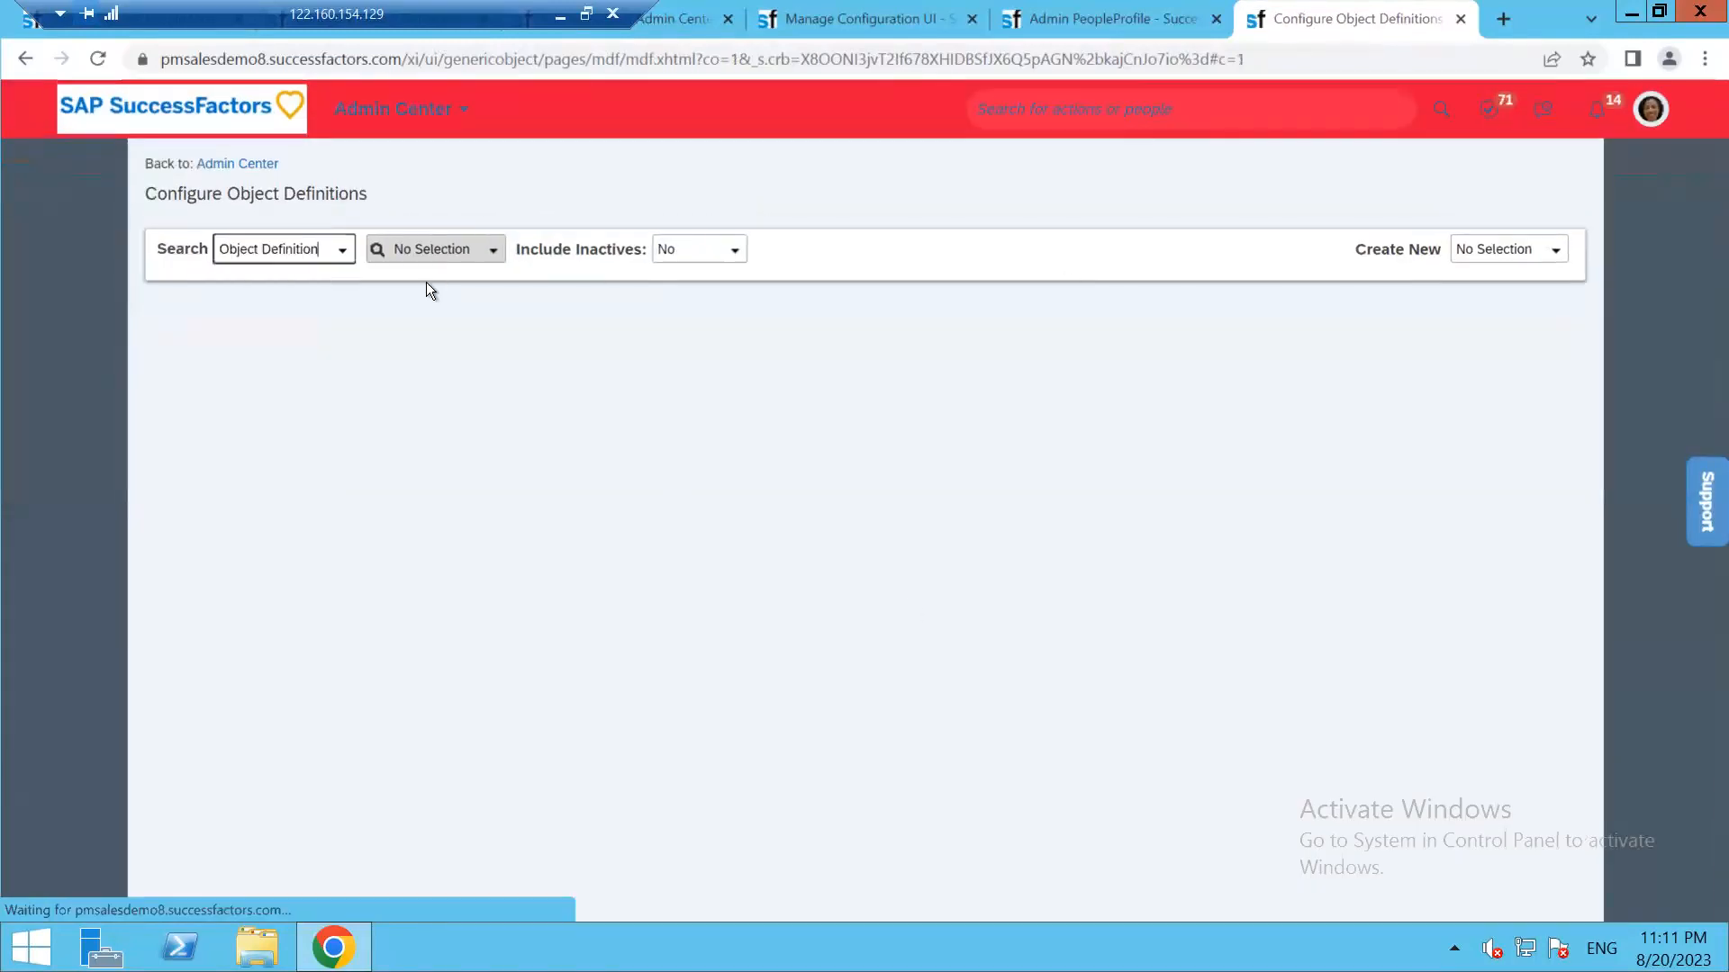
click(491, 252)
click(492, 253)
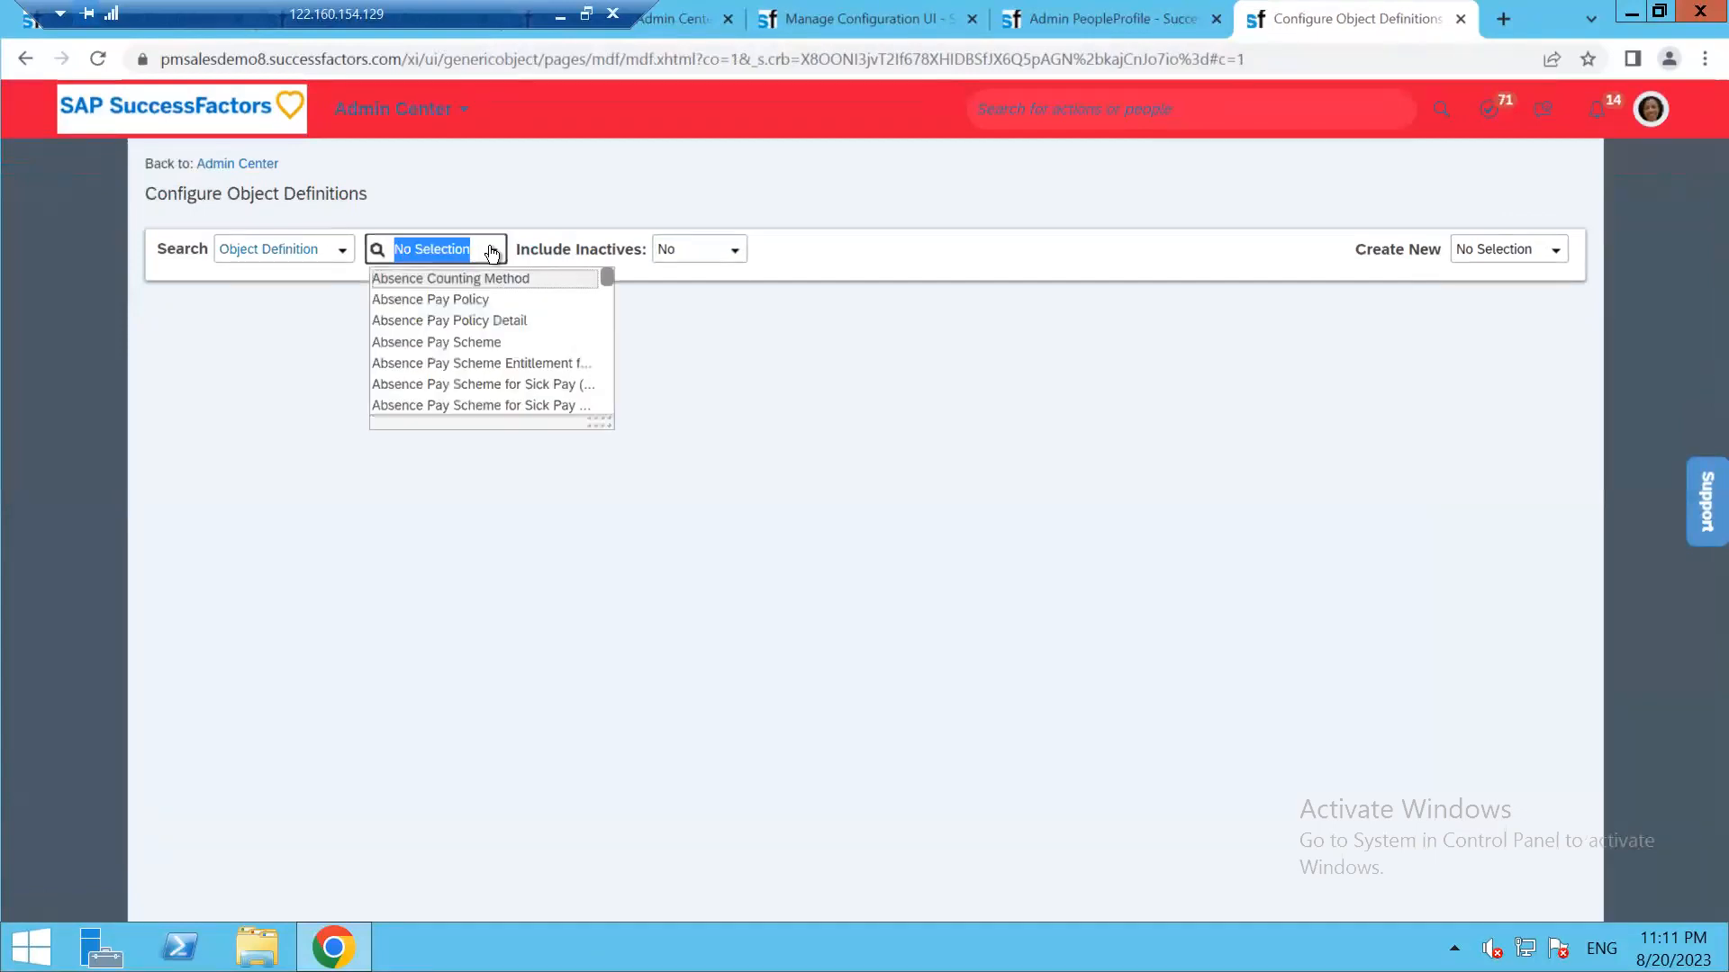
text(m)
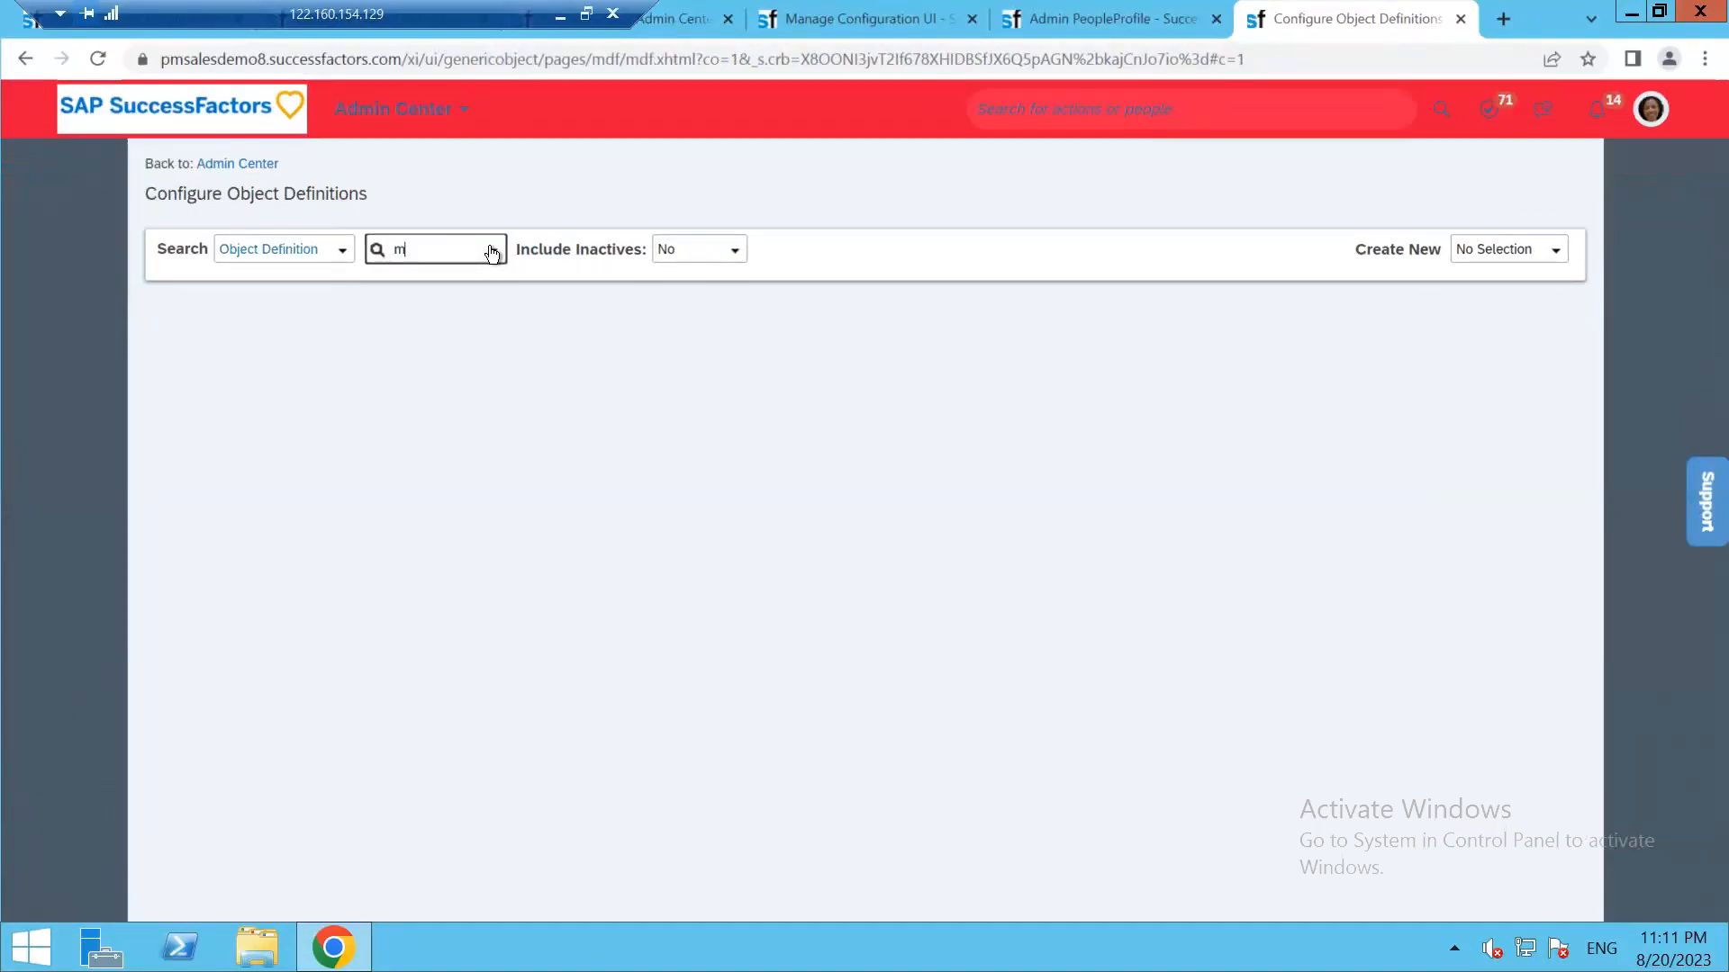
key(BackSpace)
key(BackSpace)
key(BackSpace)
text(my em)
key(BackSpace)
key(BackSpace)
click(1125, 14)
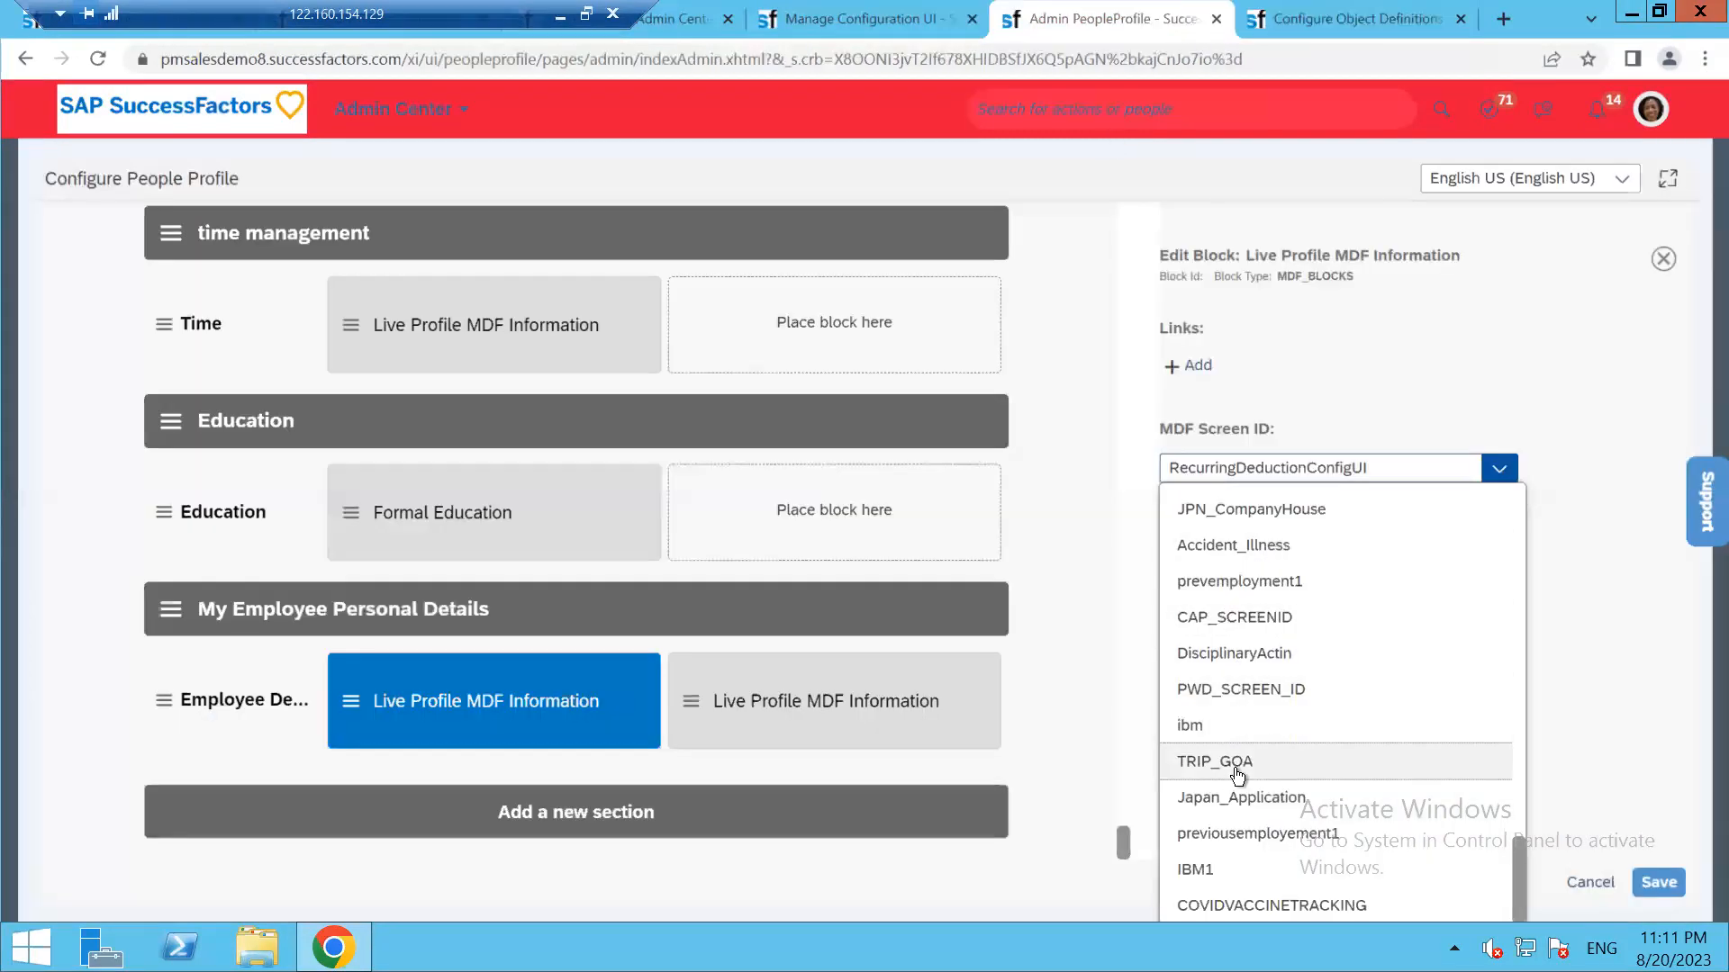
Set the first MDF block's screen ID to Time and save the block
scroll(1240, 564, up, 3)
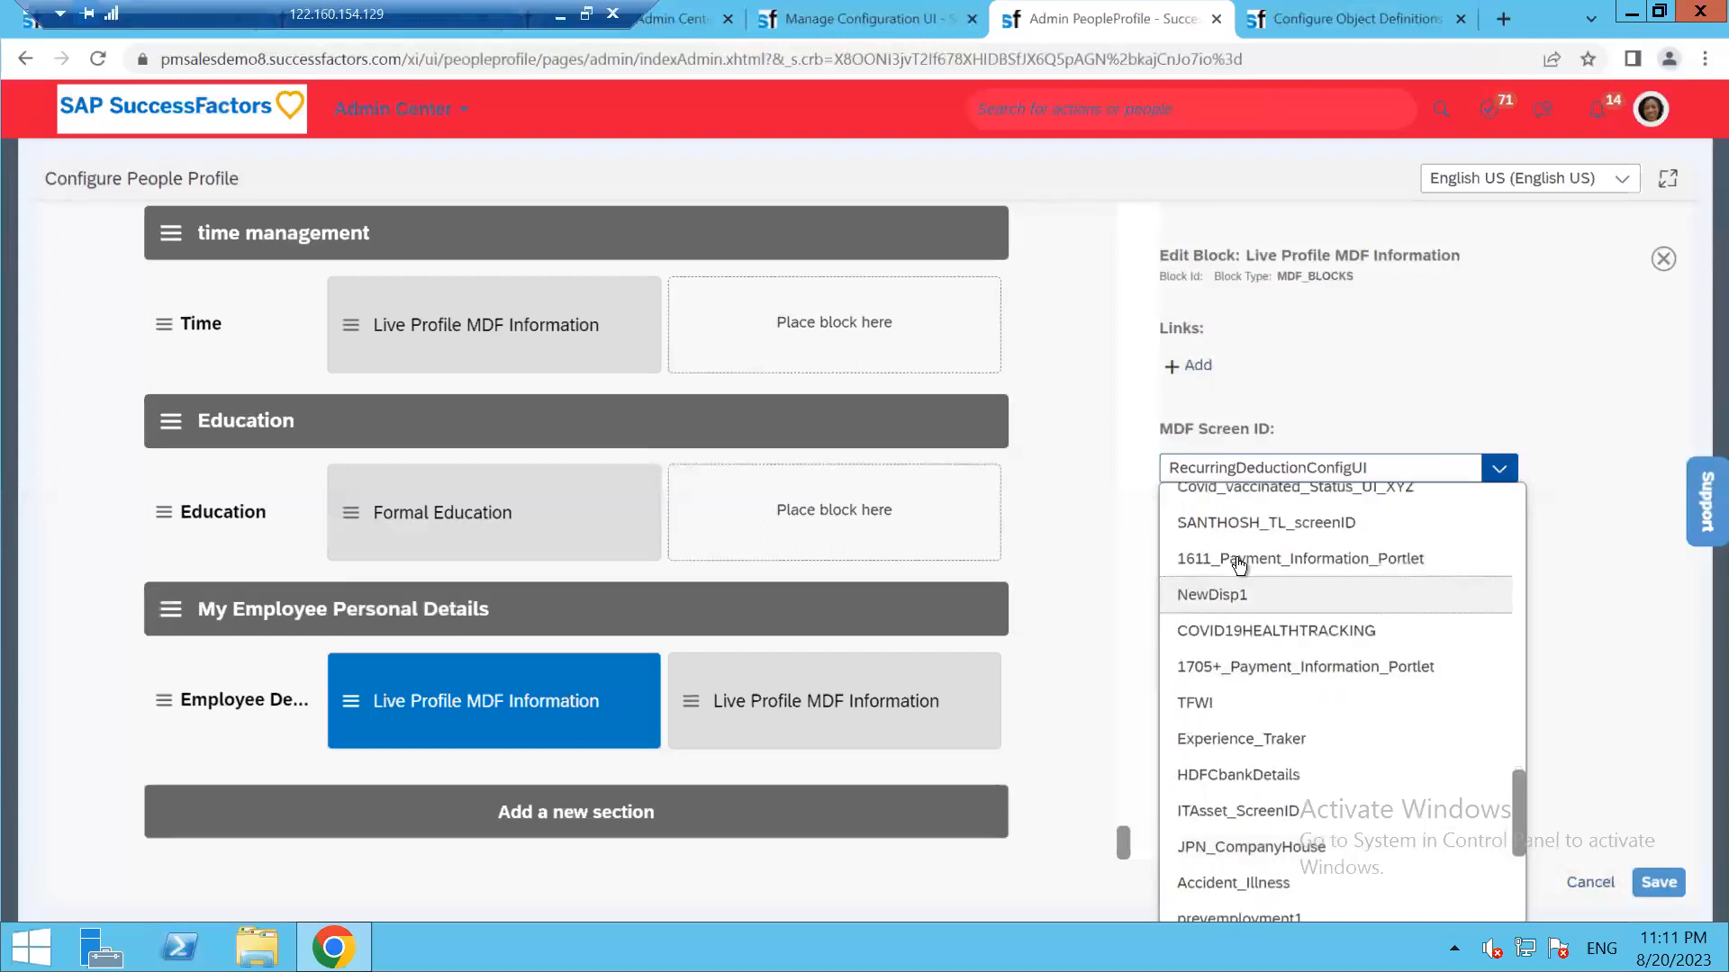
scroll(1240, 564, up, 5)
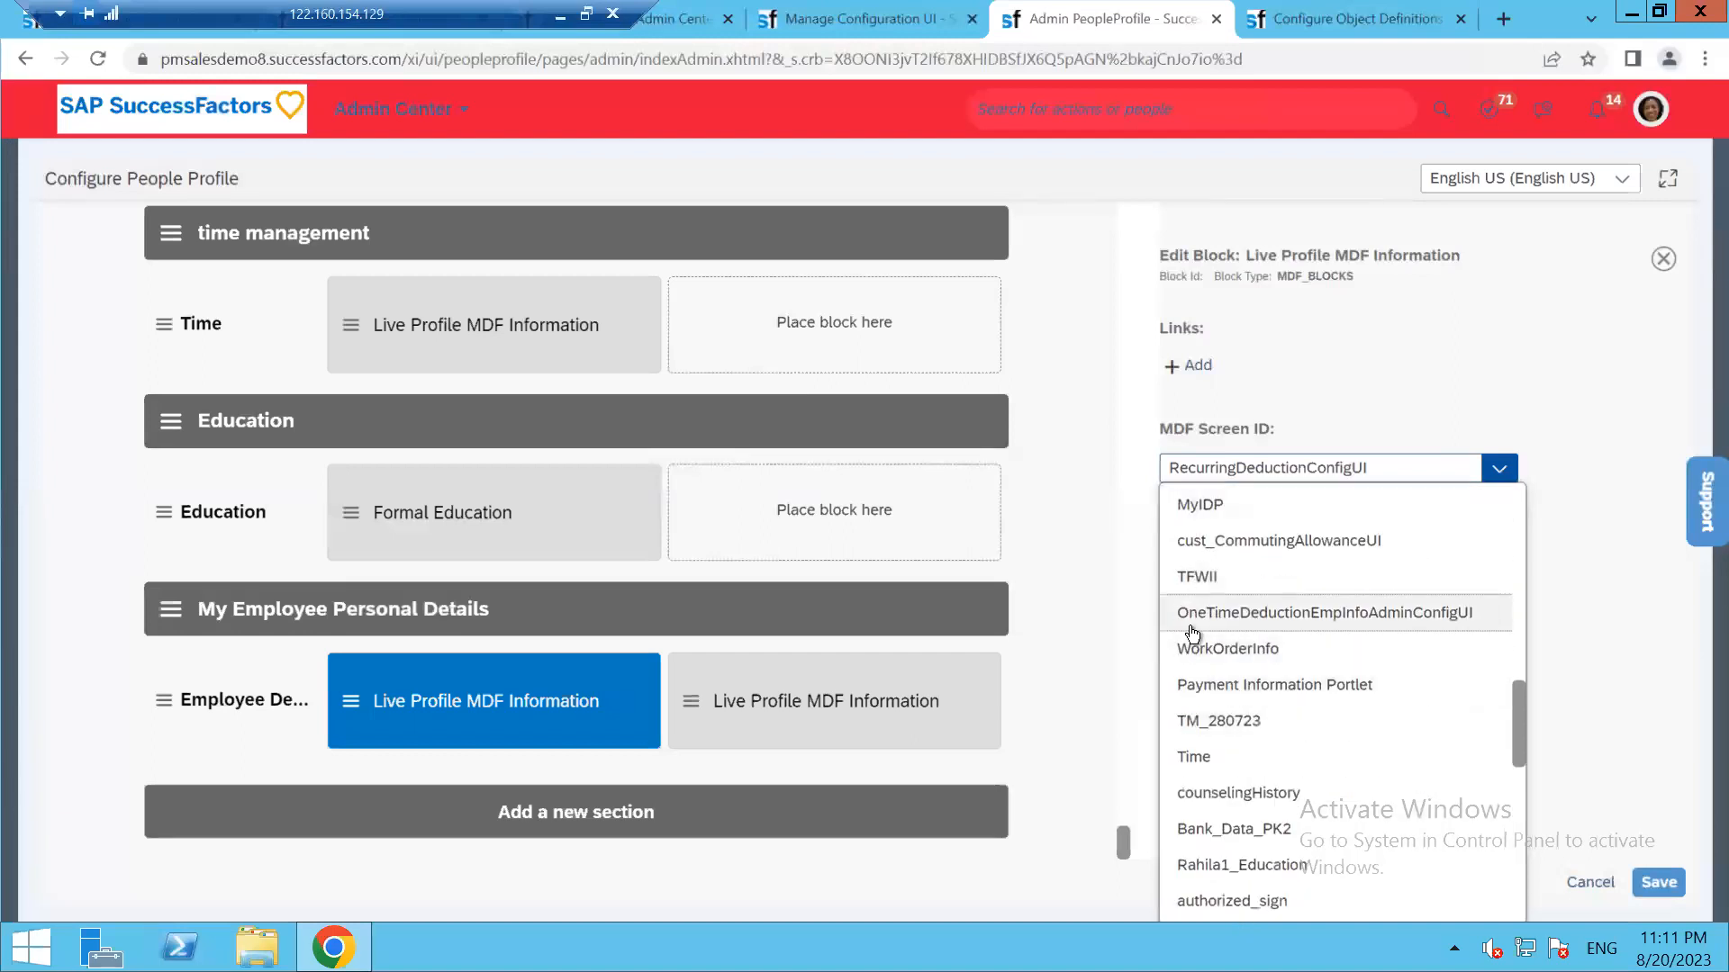
scroll(1197, 639, up, 6)
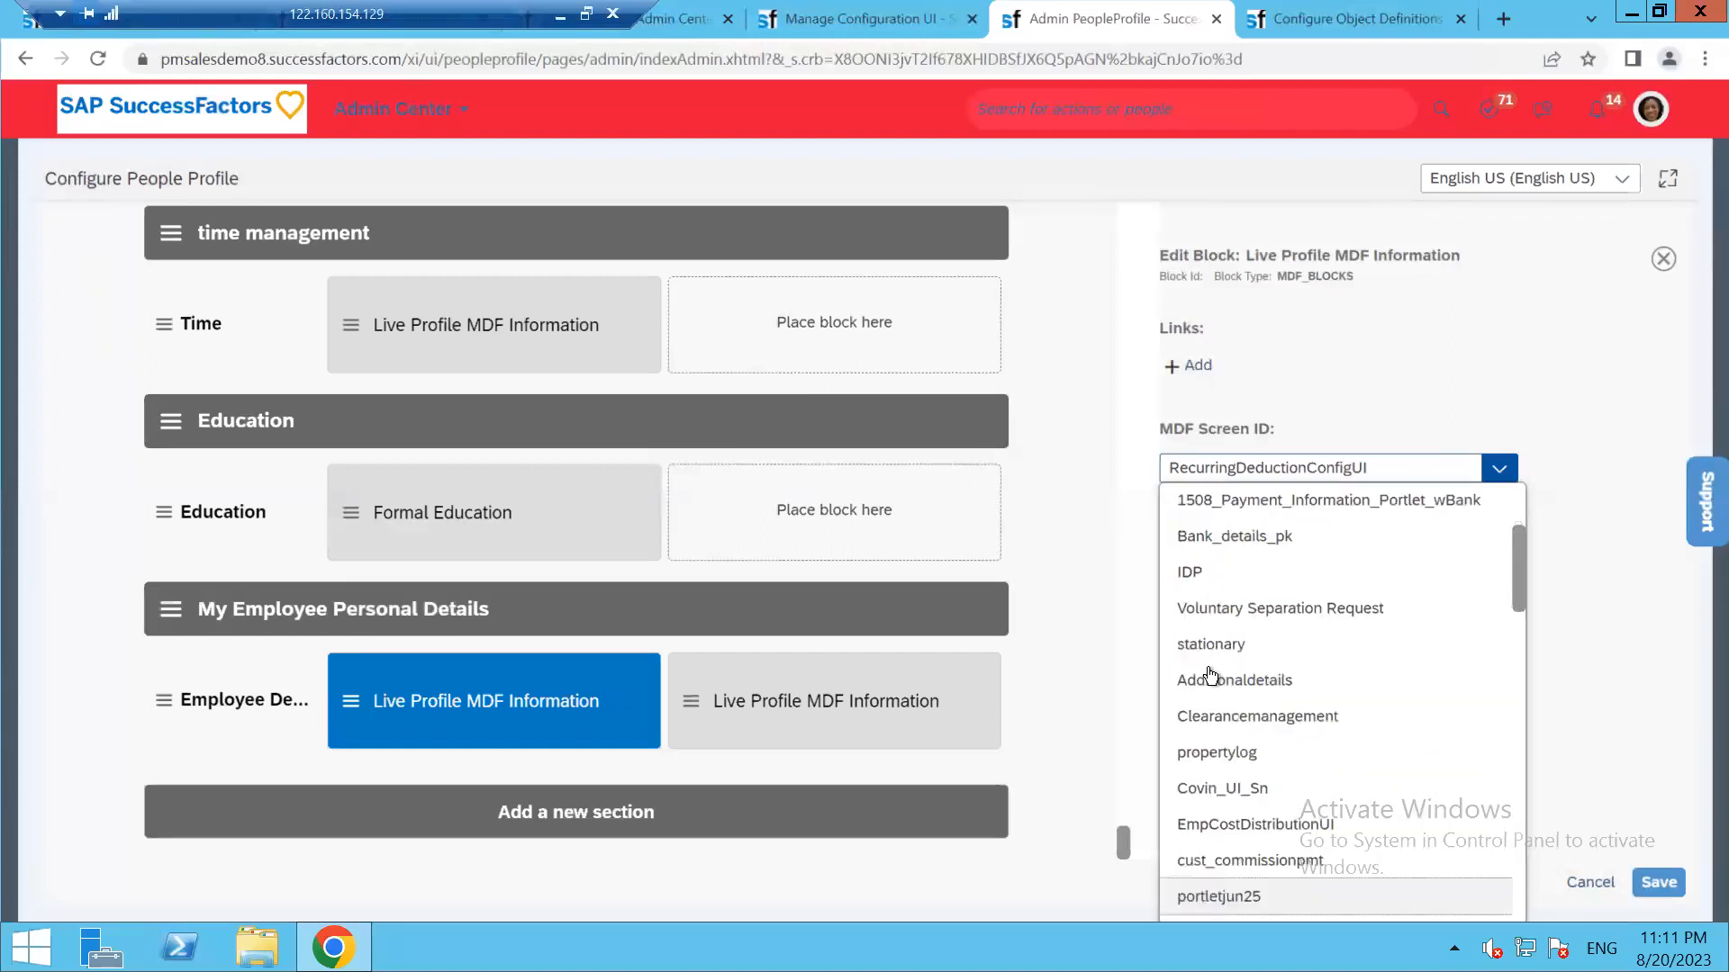
scroll(1210, 676, up, 2)
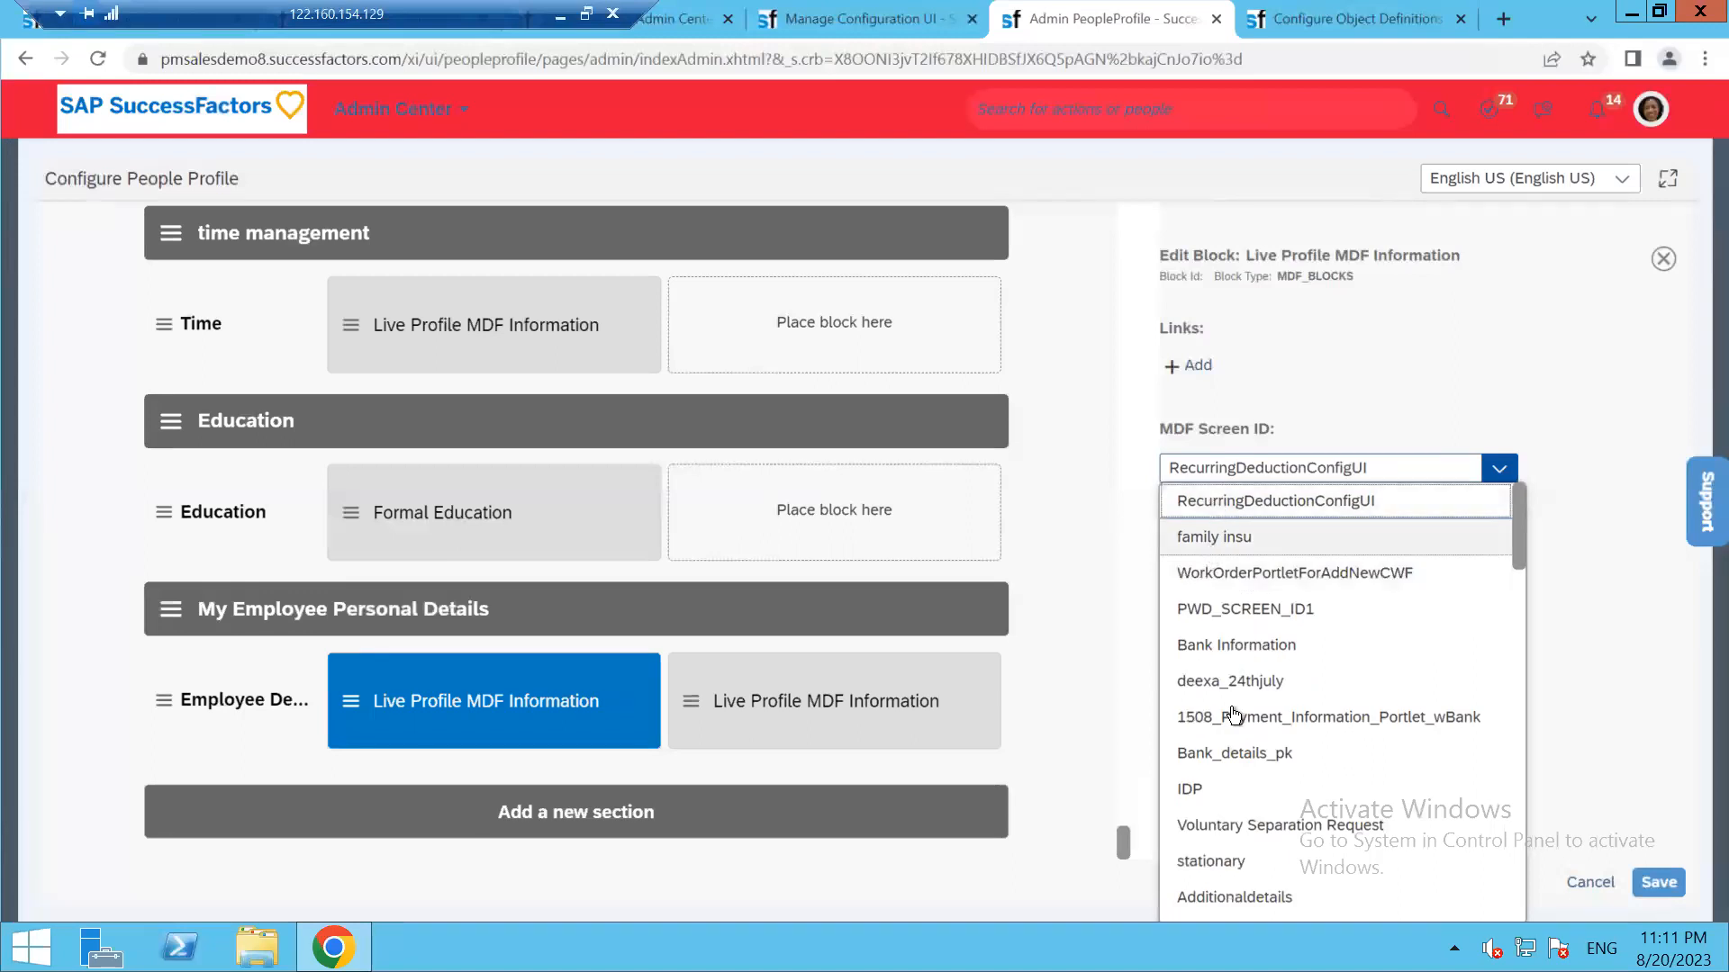
scroll(1234, 716, down, 10)
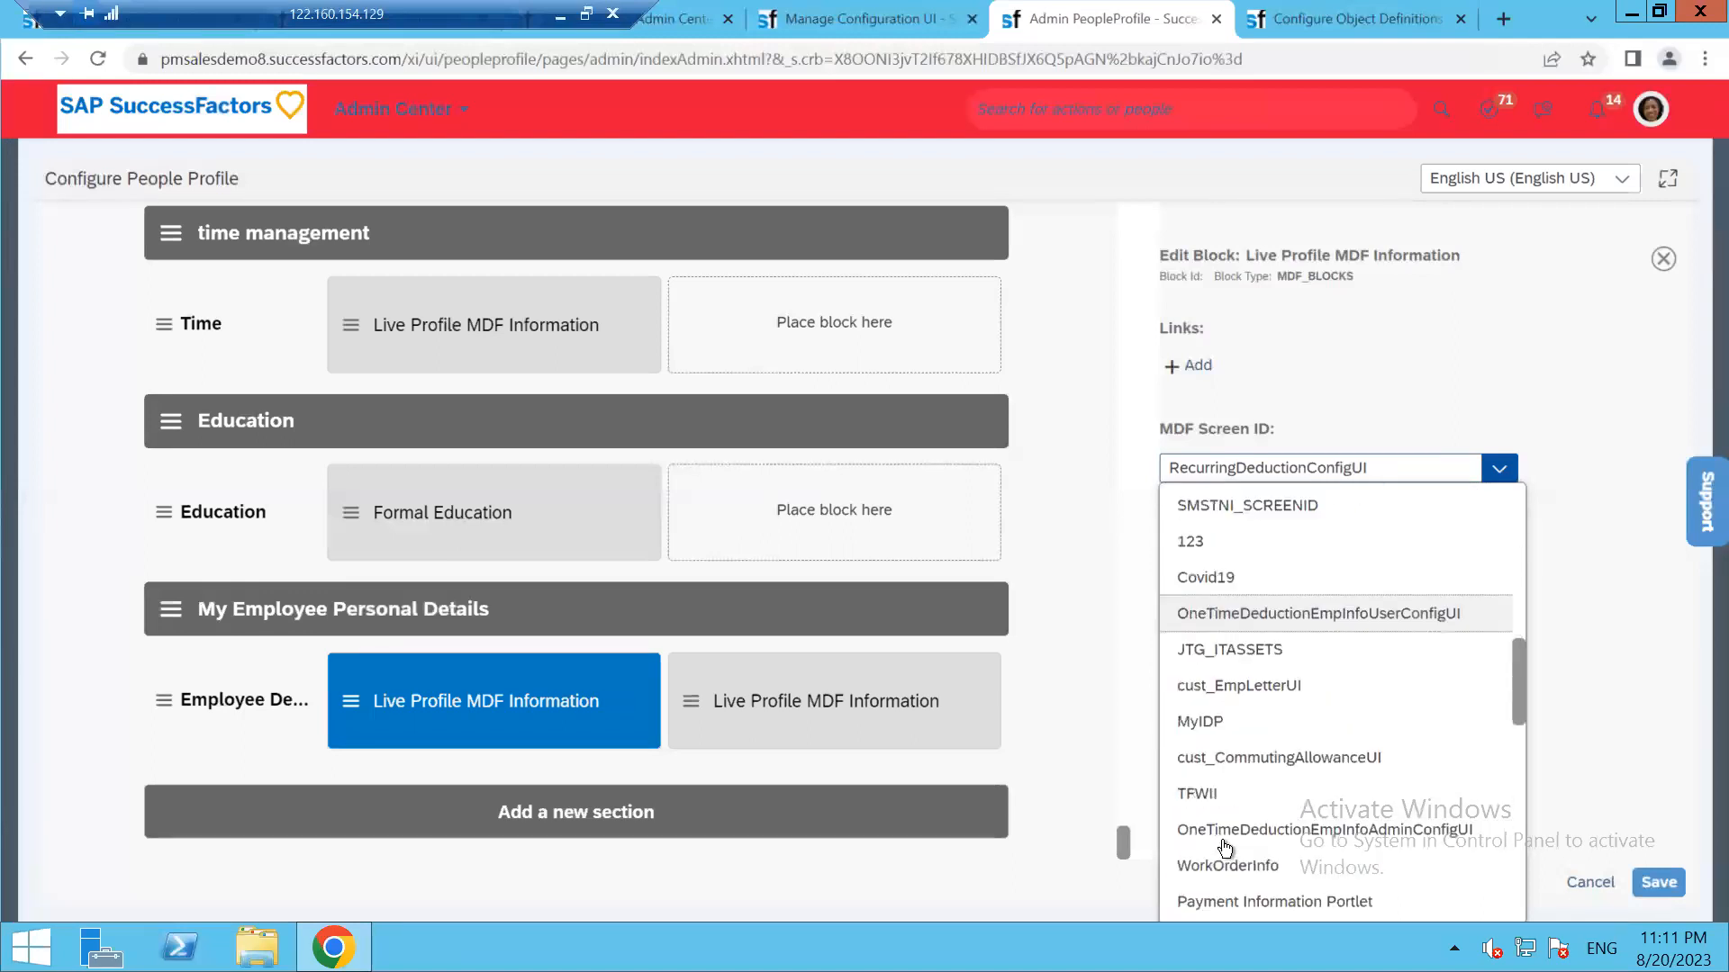
scroll(1224, 847, down, 1)
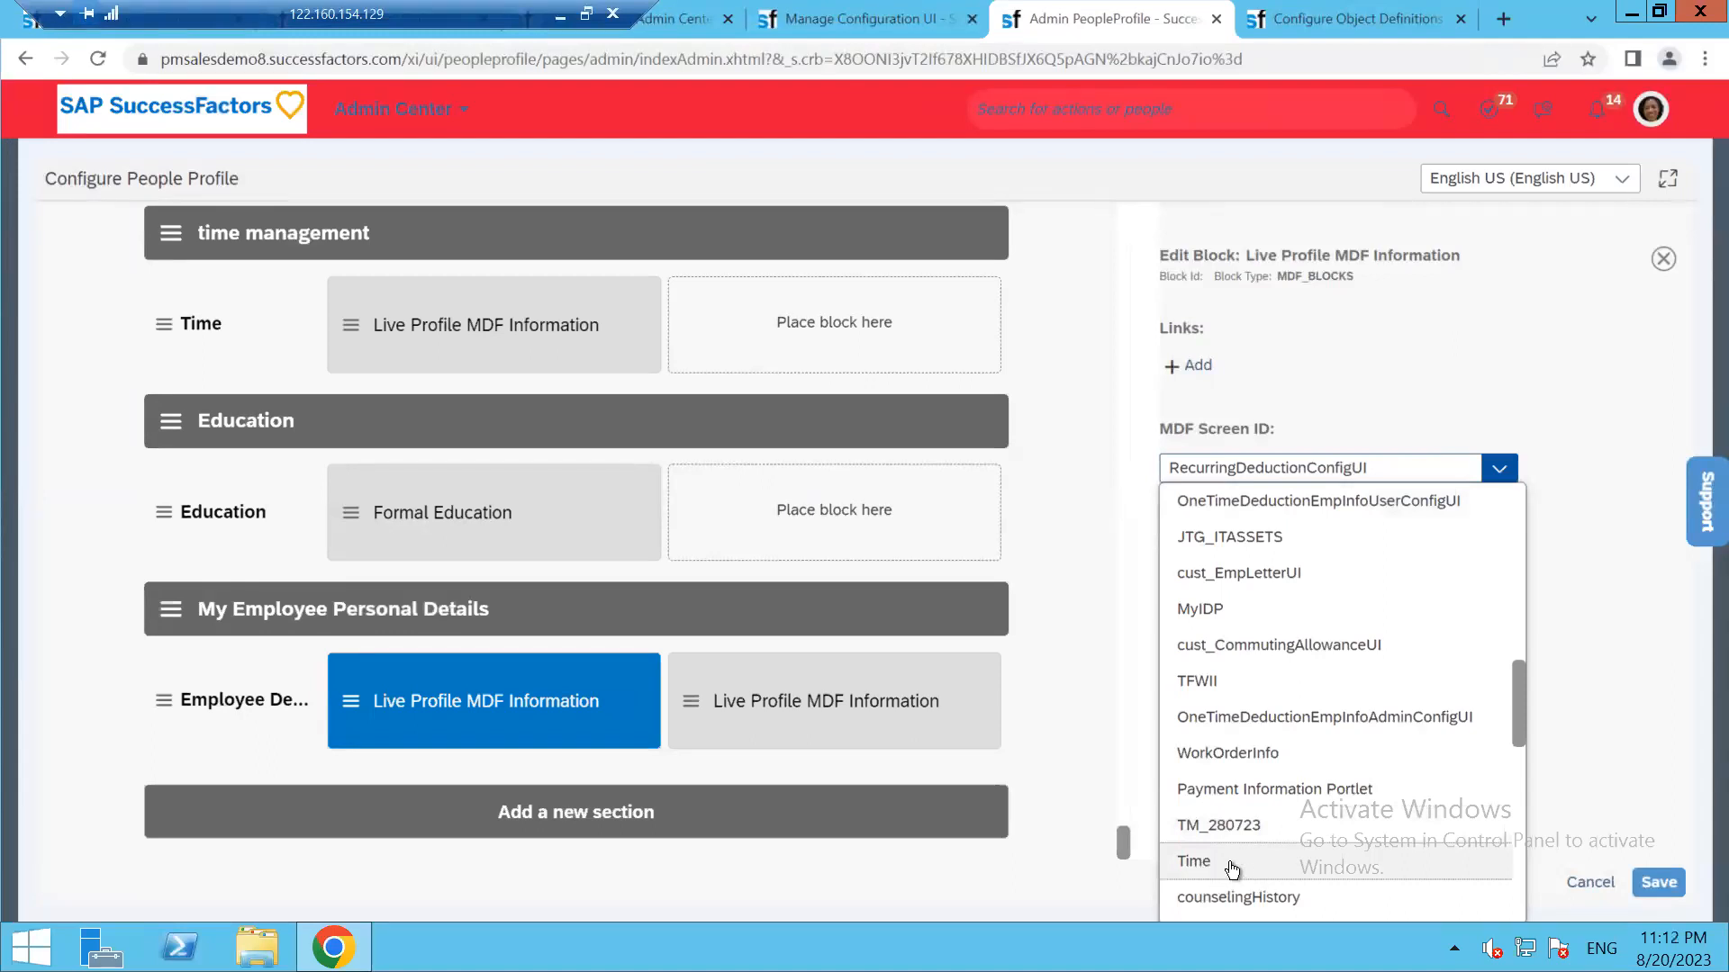
click(1233, 866)
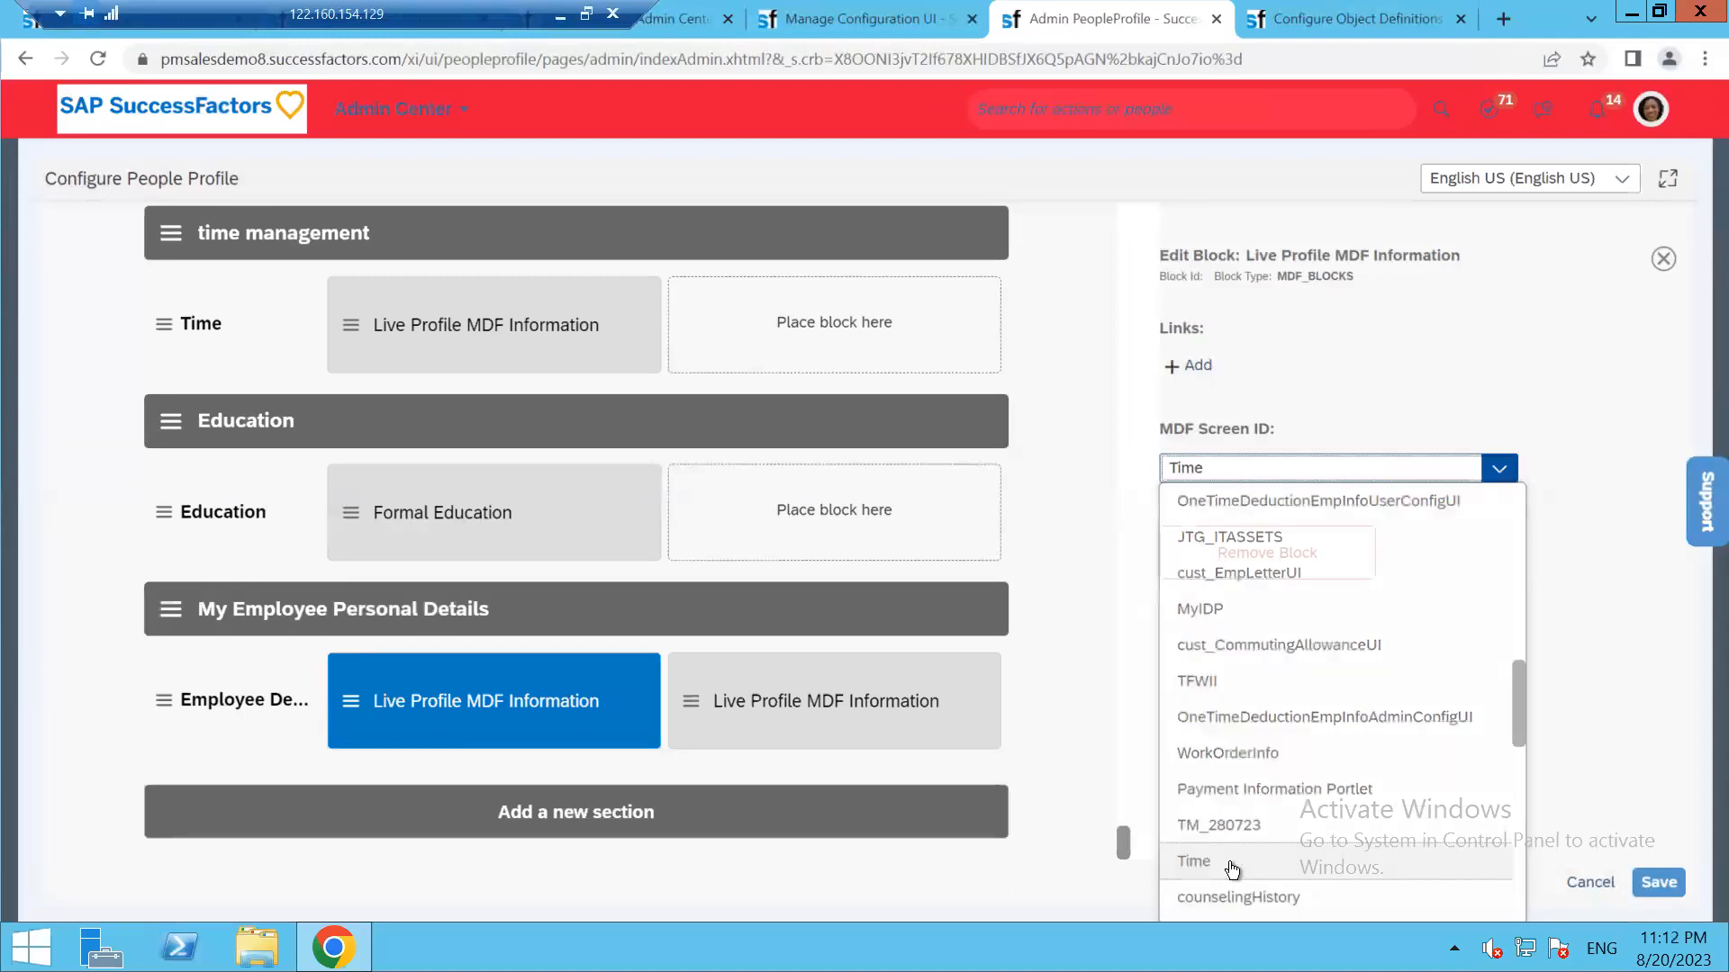
click(1666, 887)
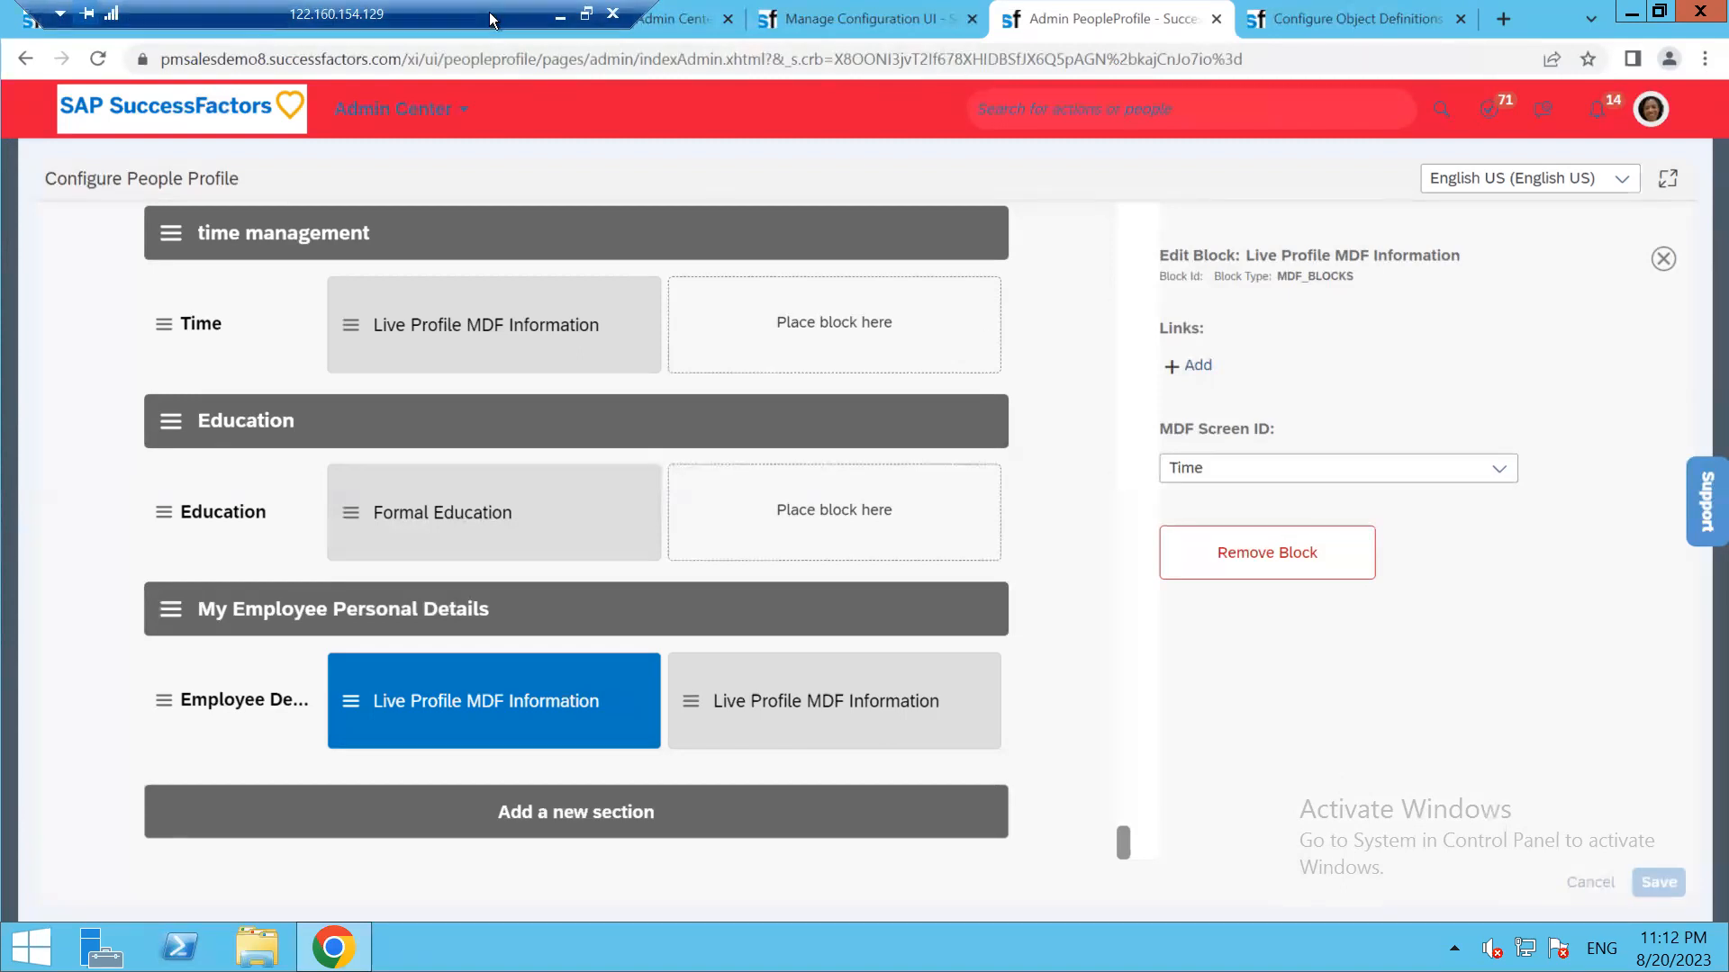
Duplicate the Admin PeopleProfile tab and open Manage Permission Roles from the admin search
right_click(1127, 18)
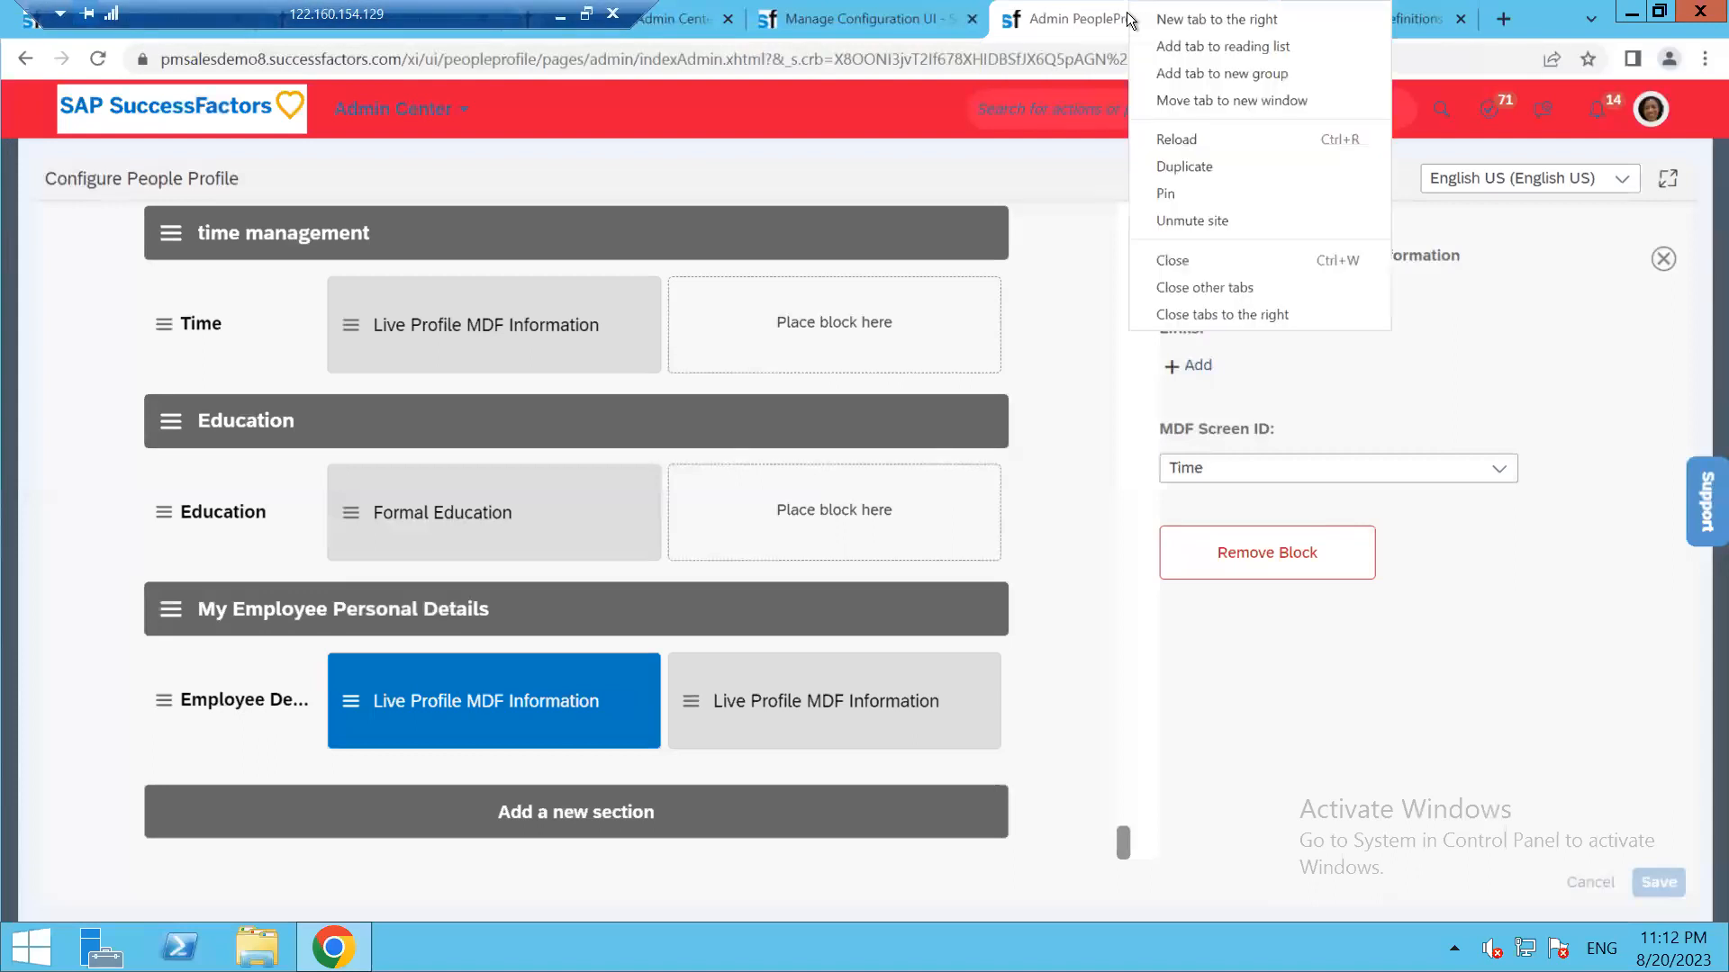
click(1208, 166)
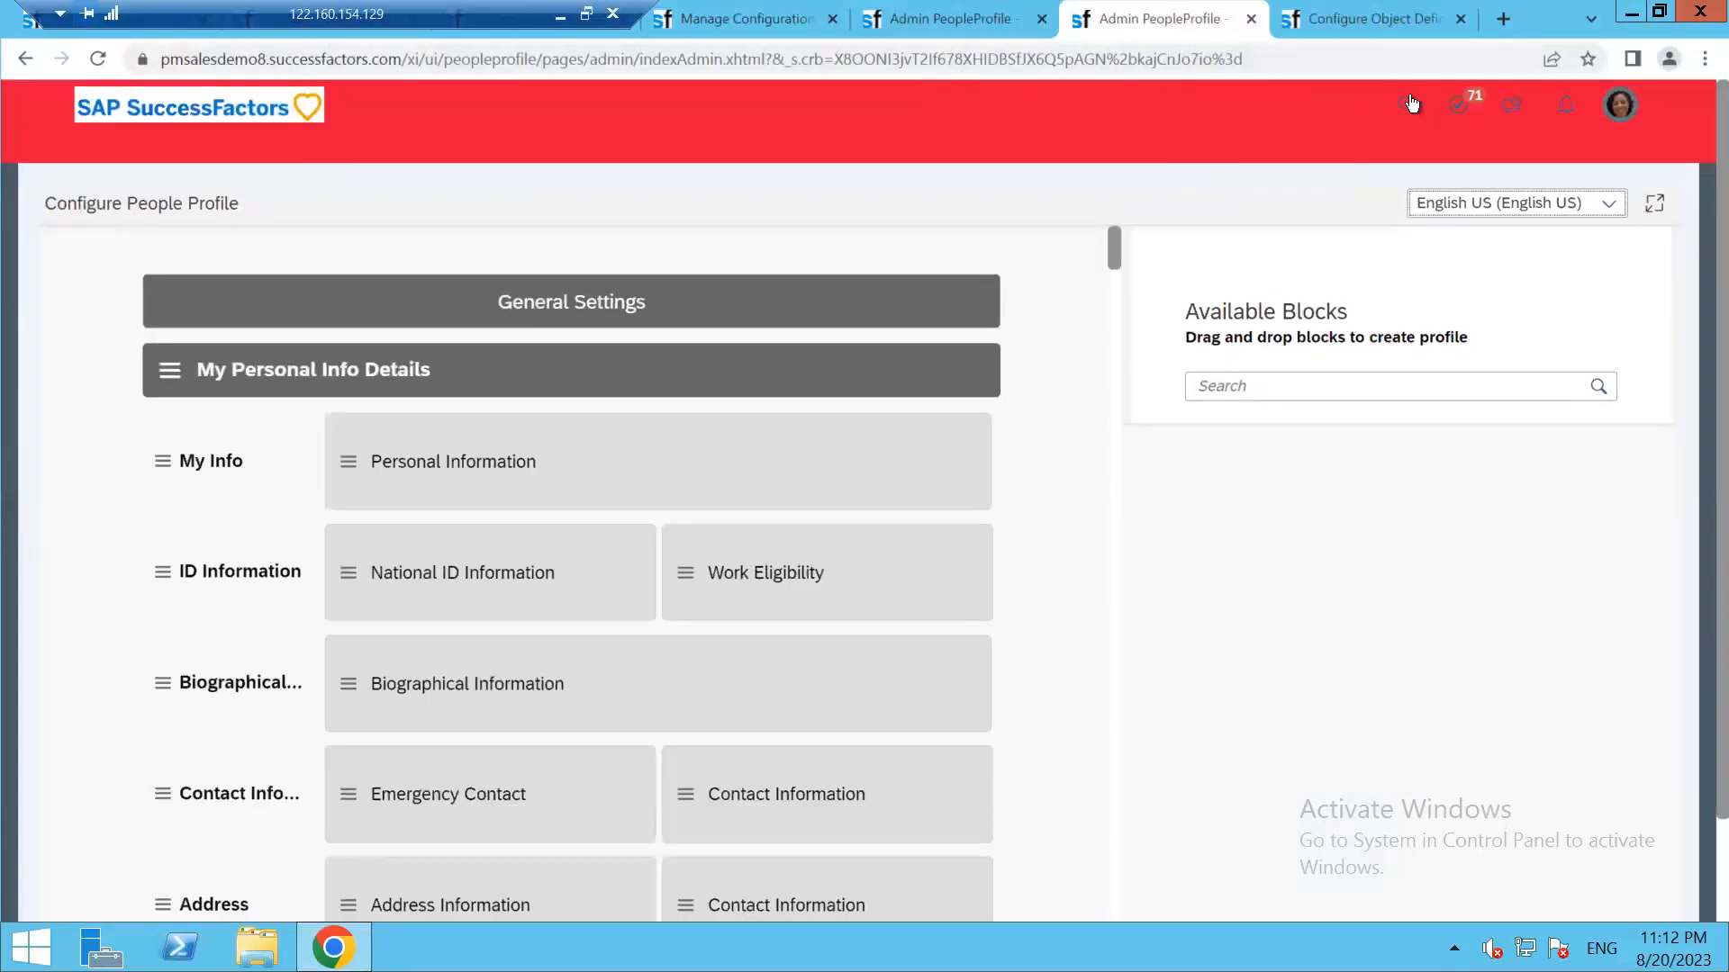
click(1245, 104)
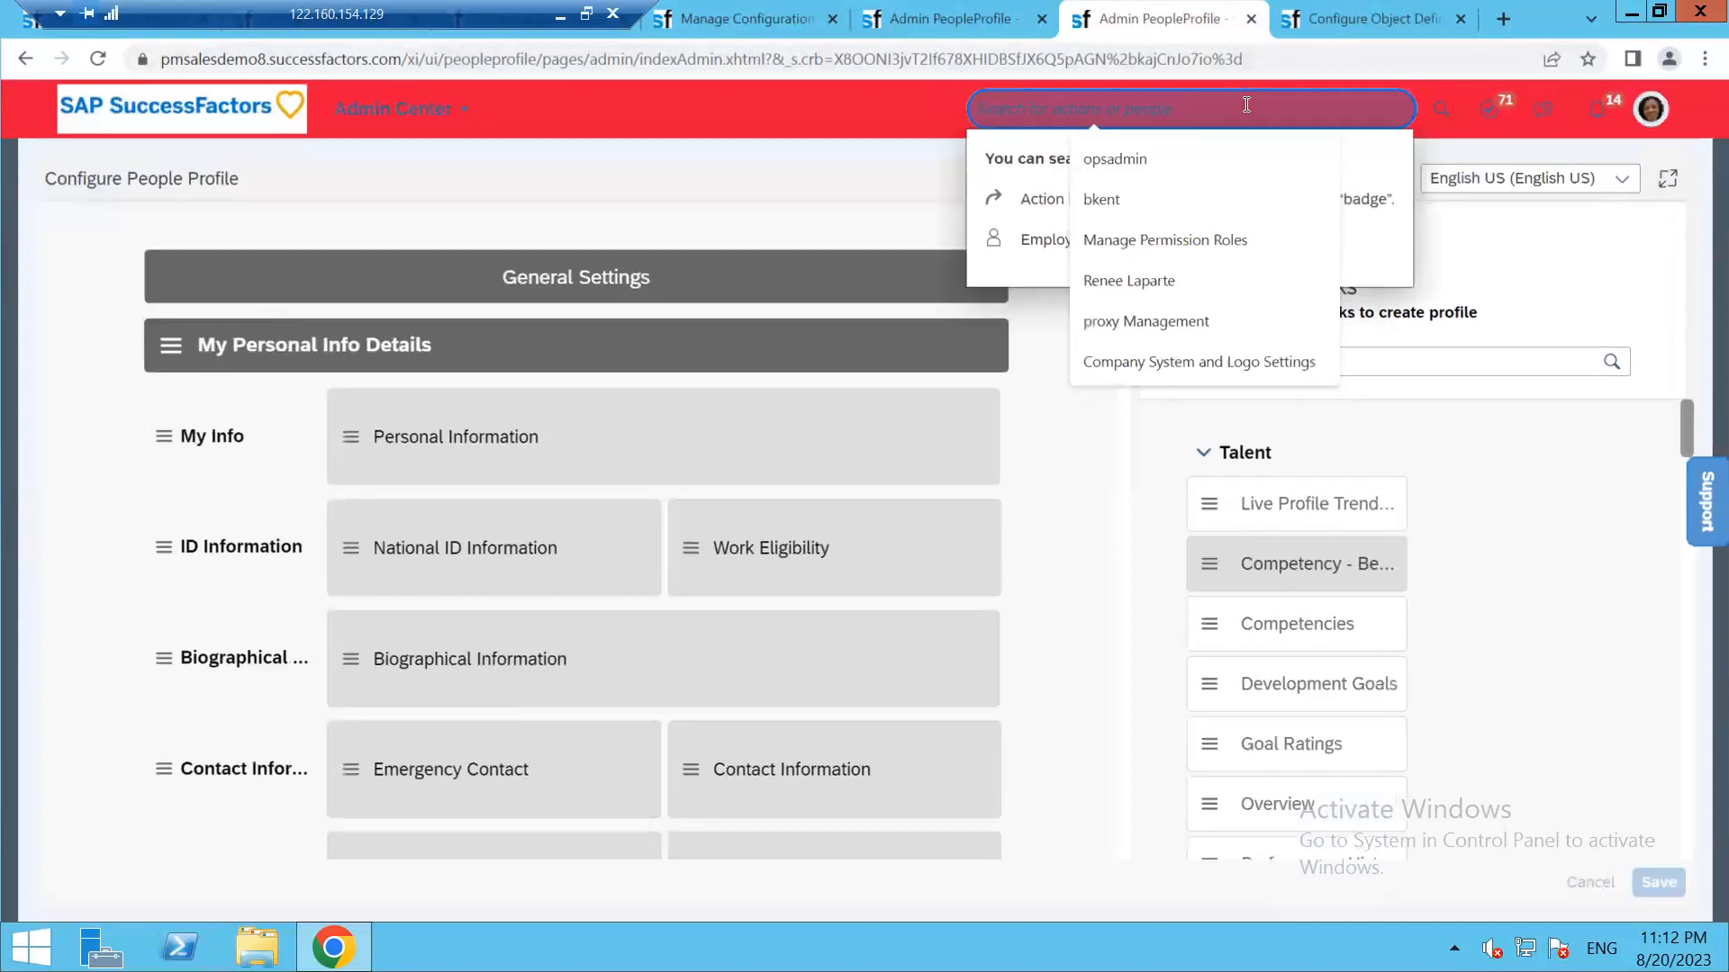
text(manage permiss)
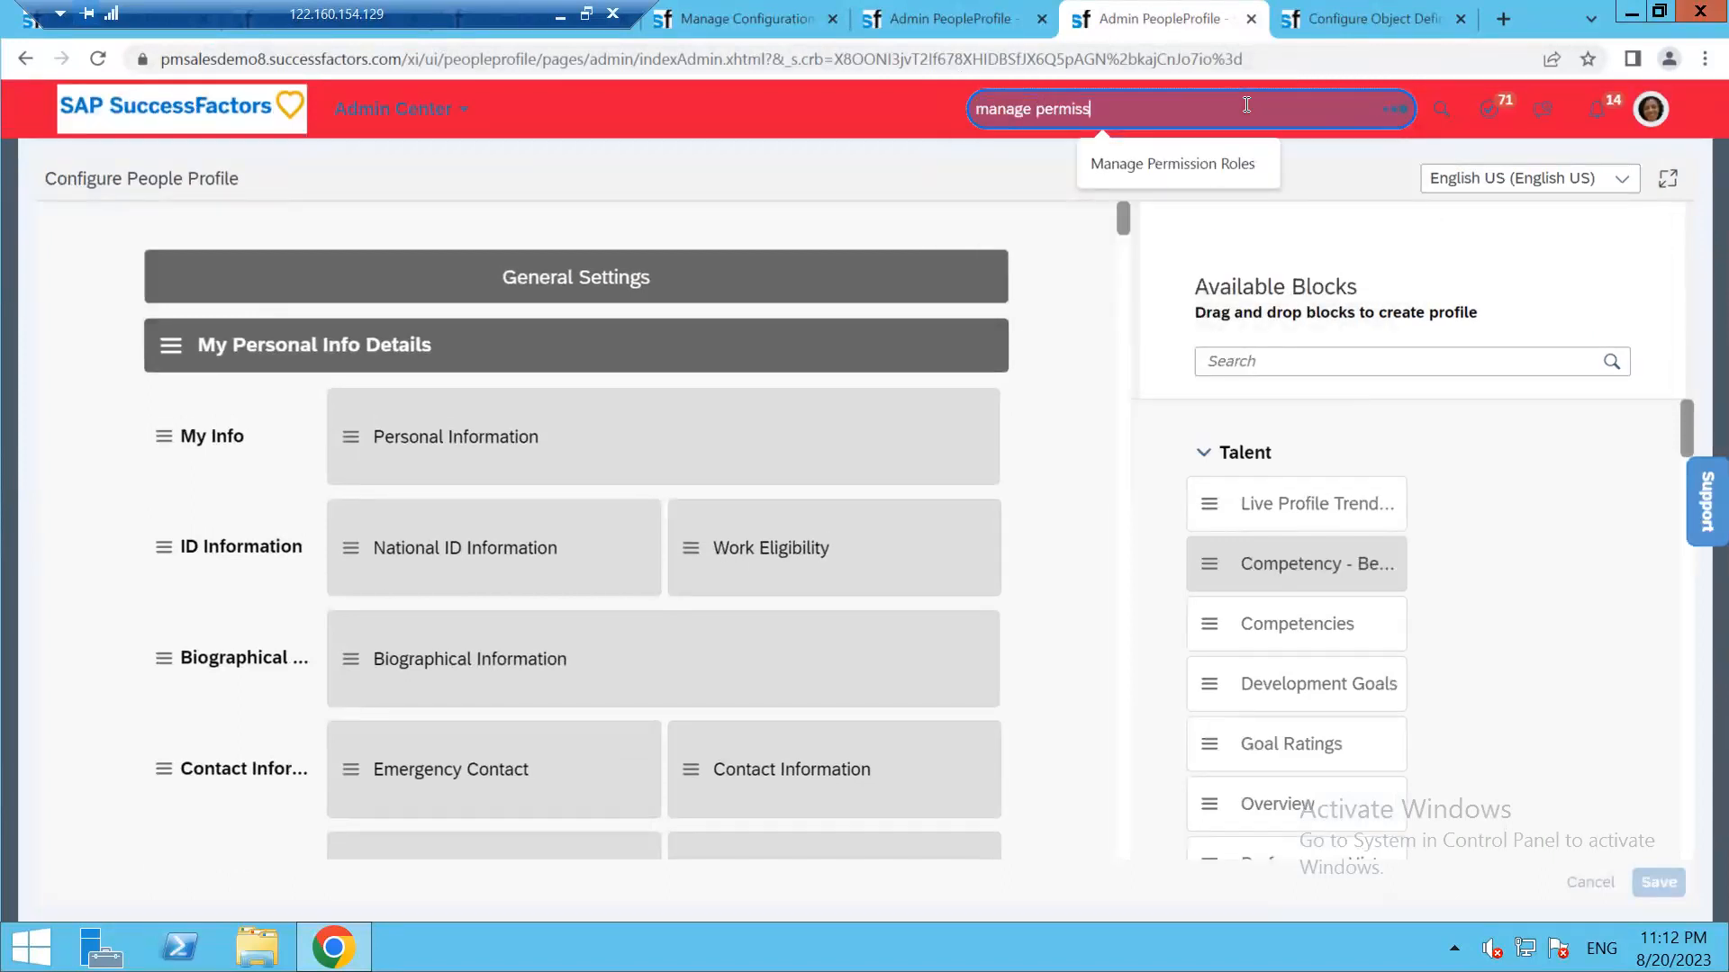
text(ns)
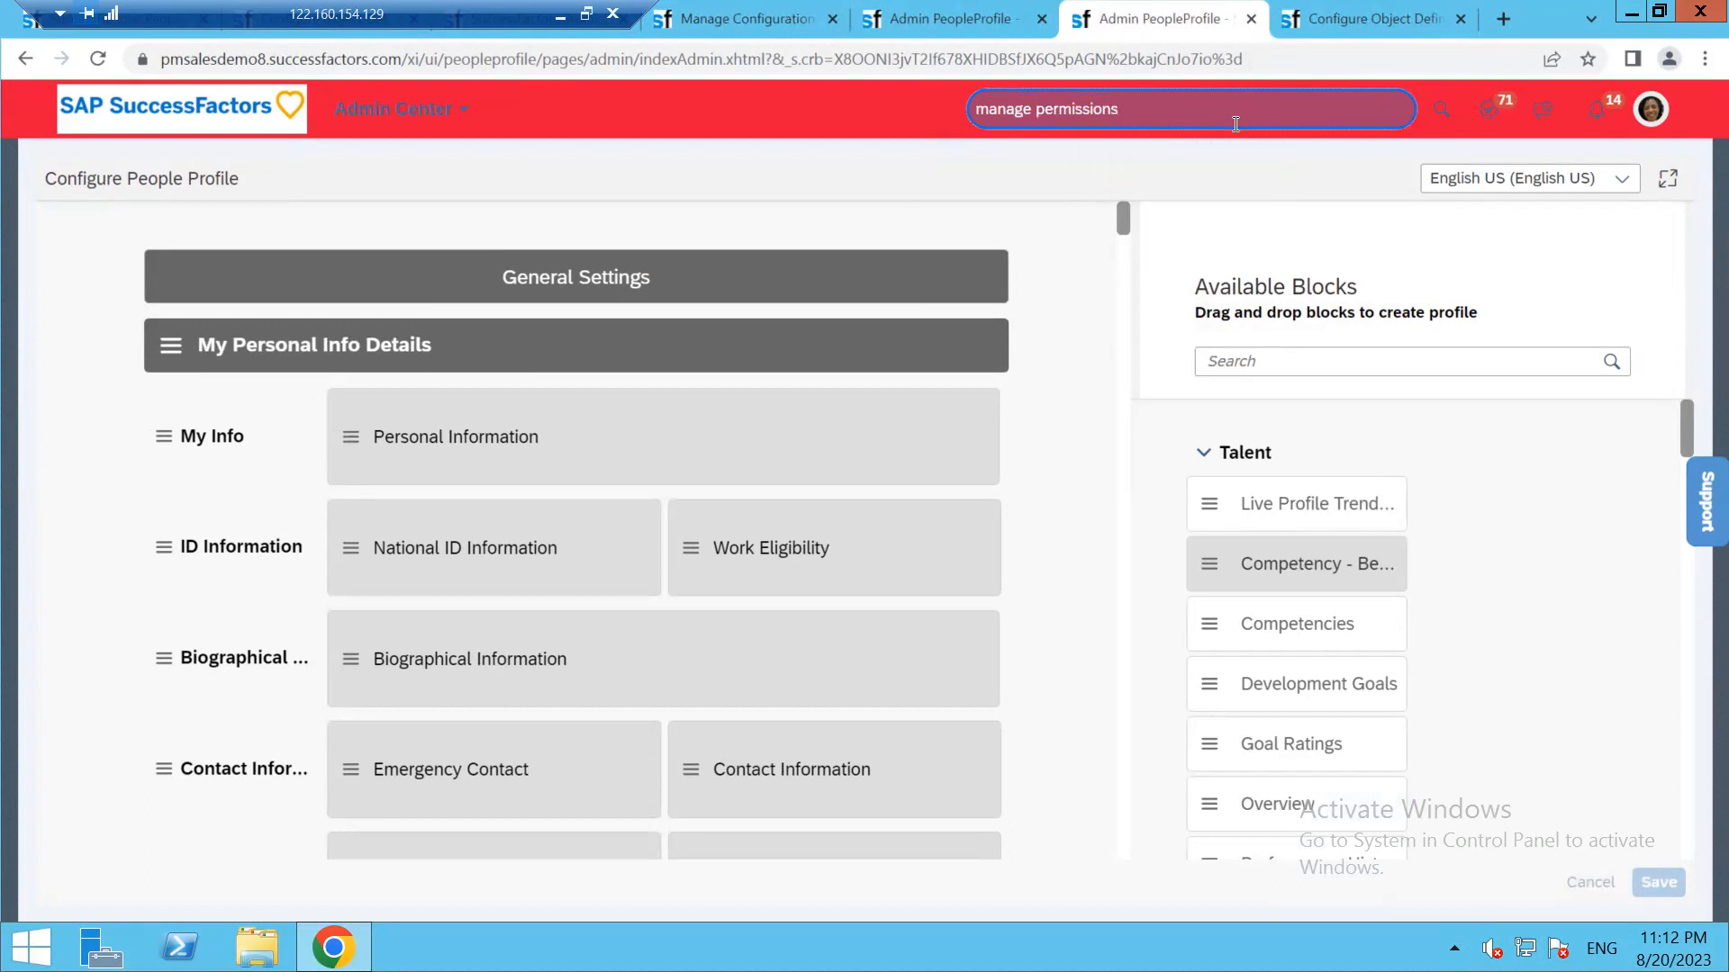
click(1094, 360)
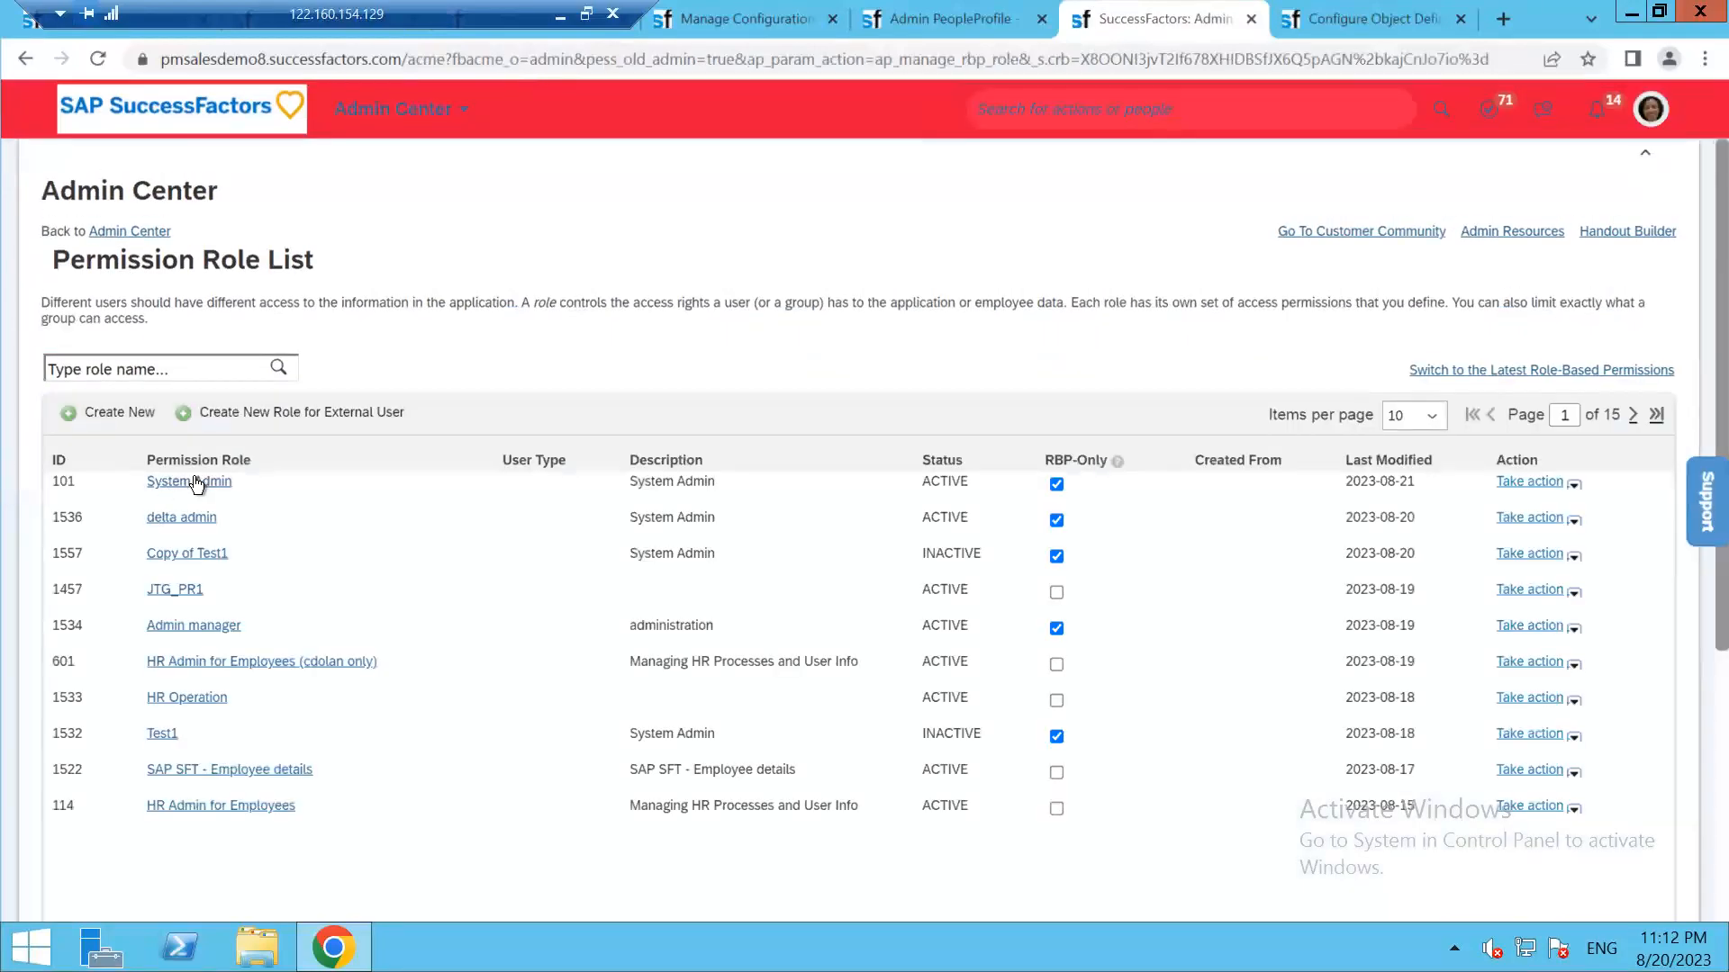
Grant the System Admin role the My Employee Personal Details Employee Views permission and save
click(190, 483)
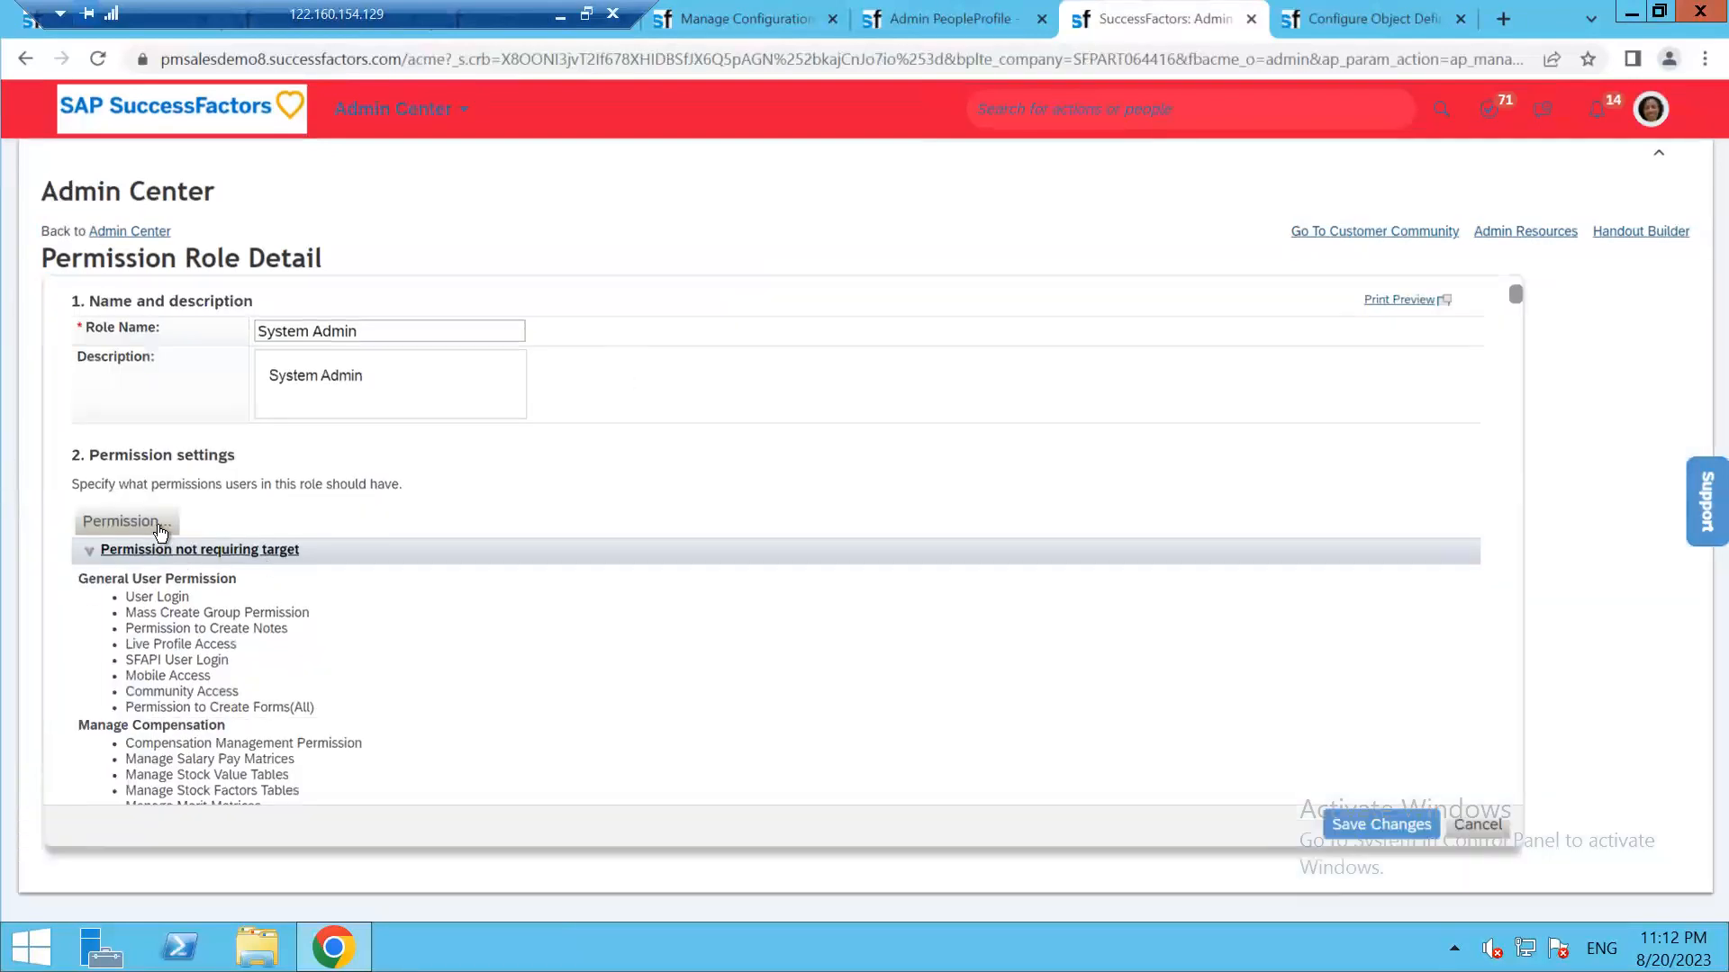
click(159, 524)
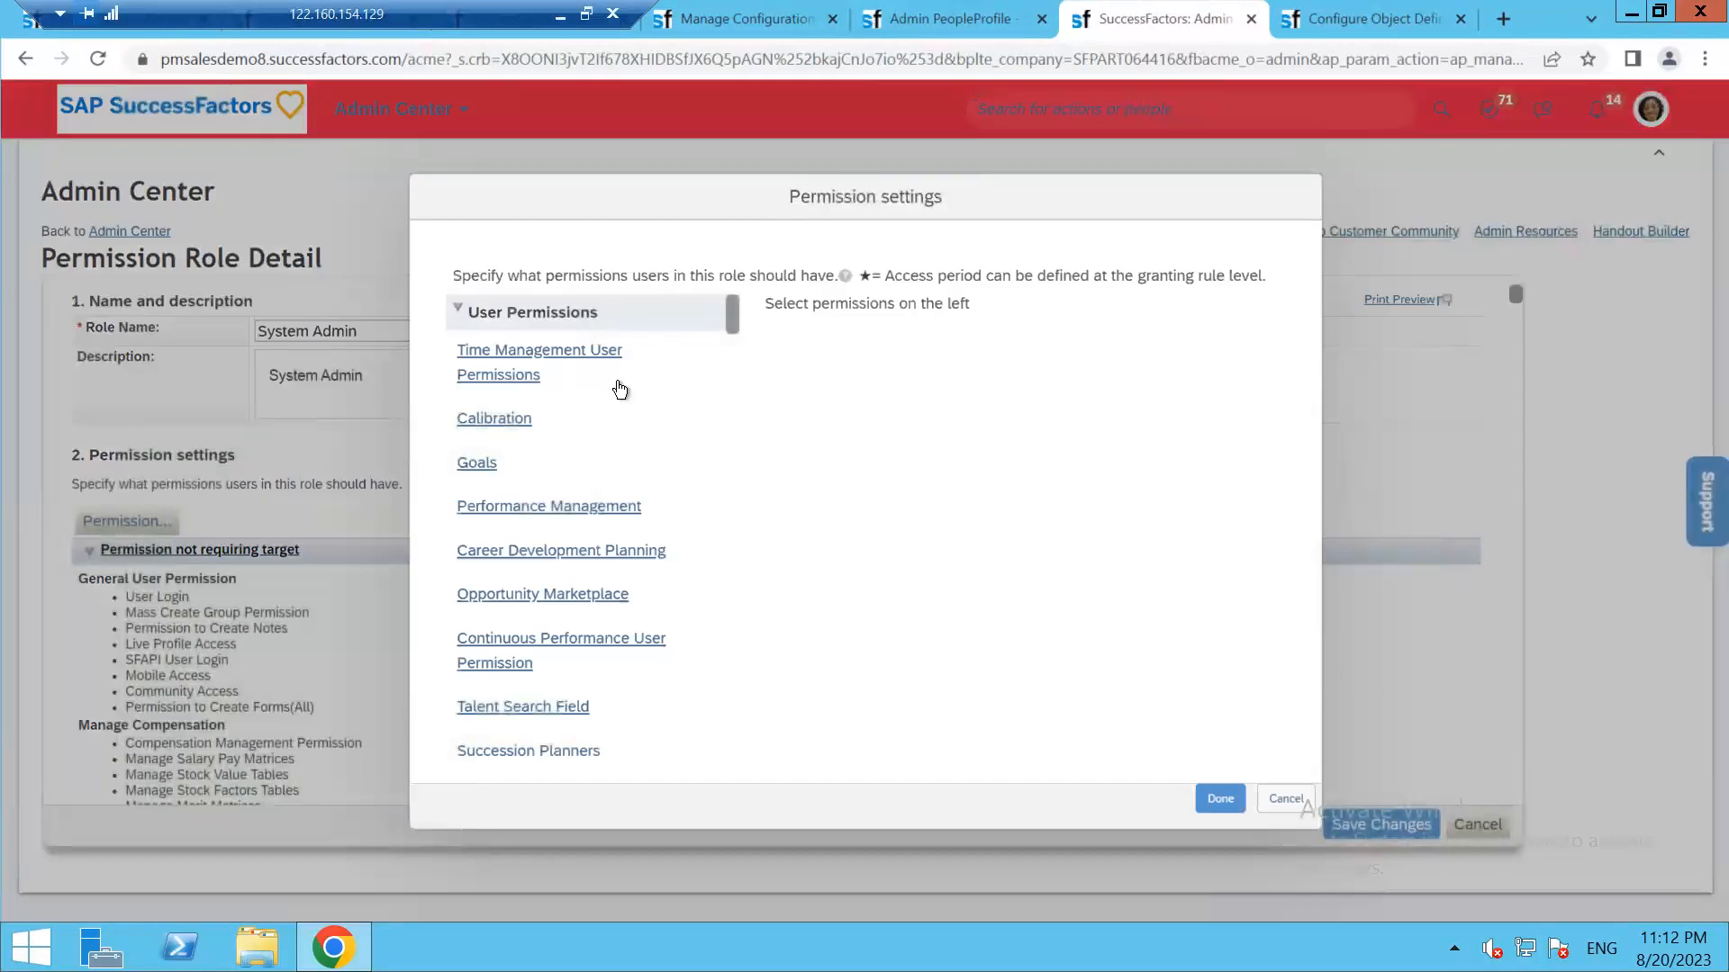
drag(732, 317, 727, 355)
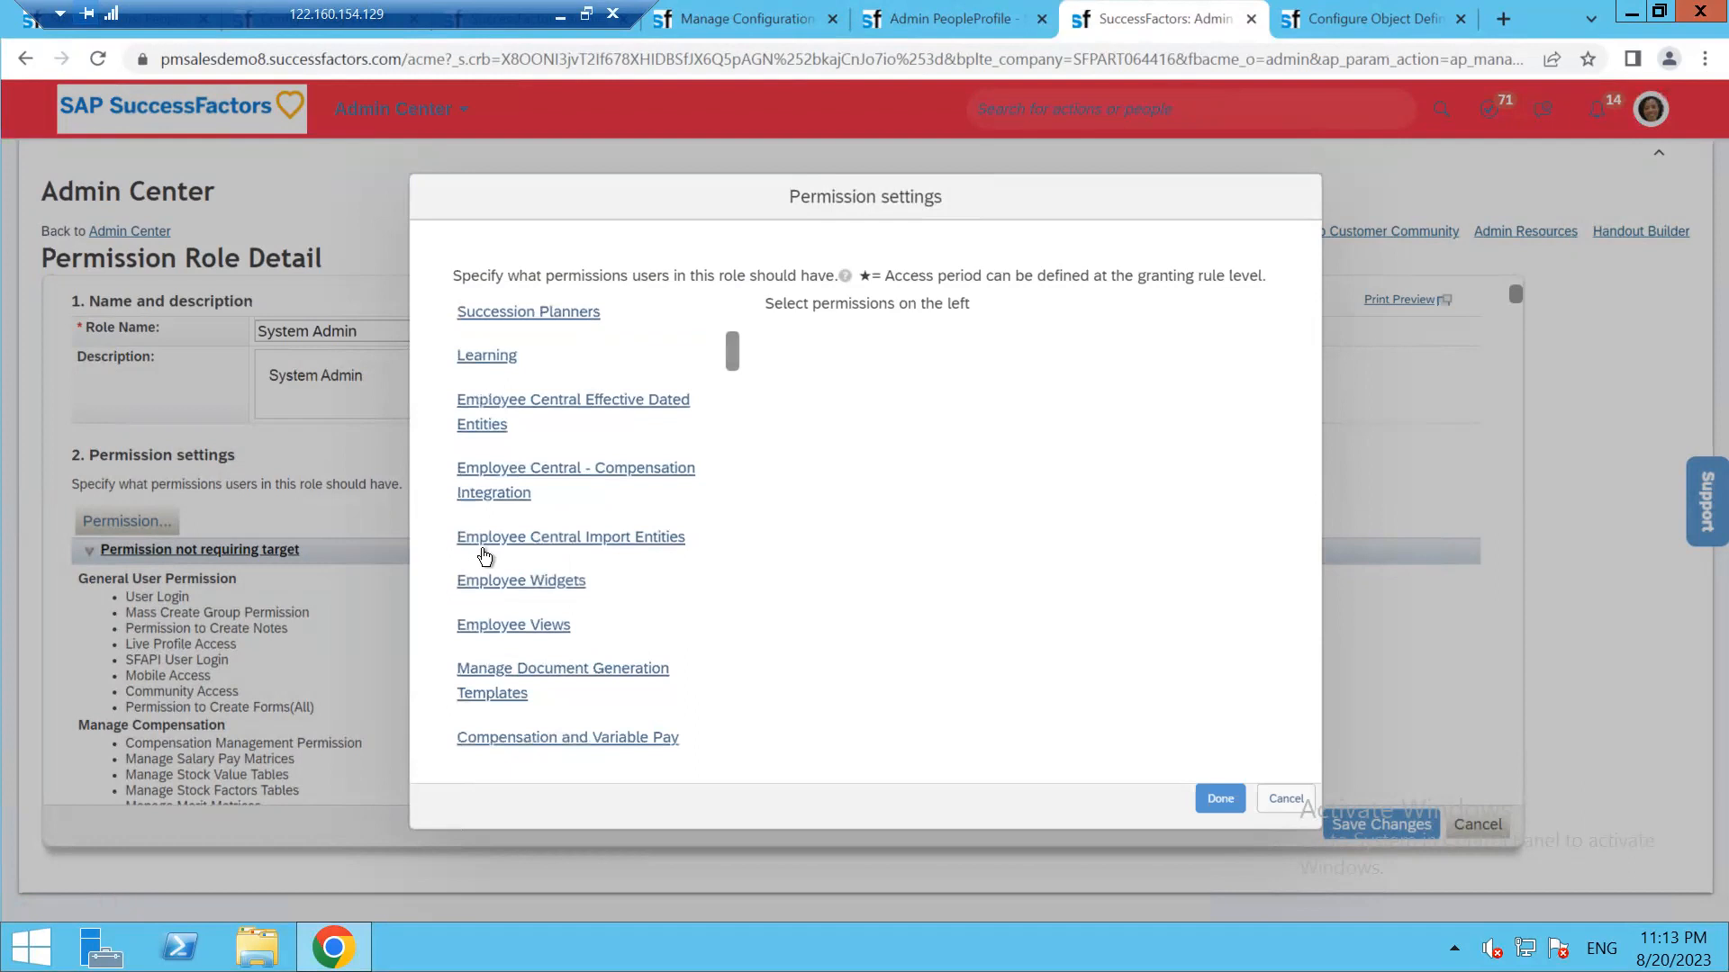
click(497, 628)
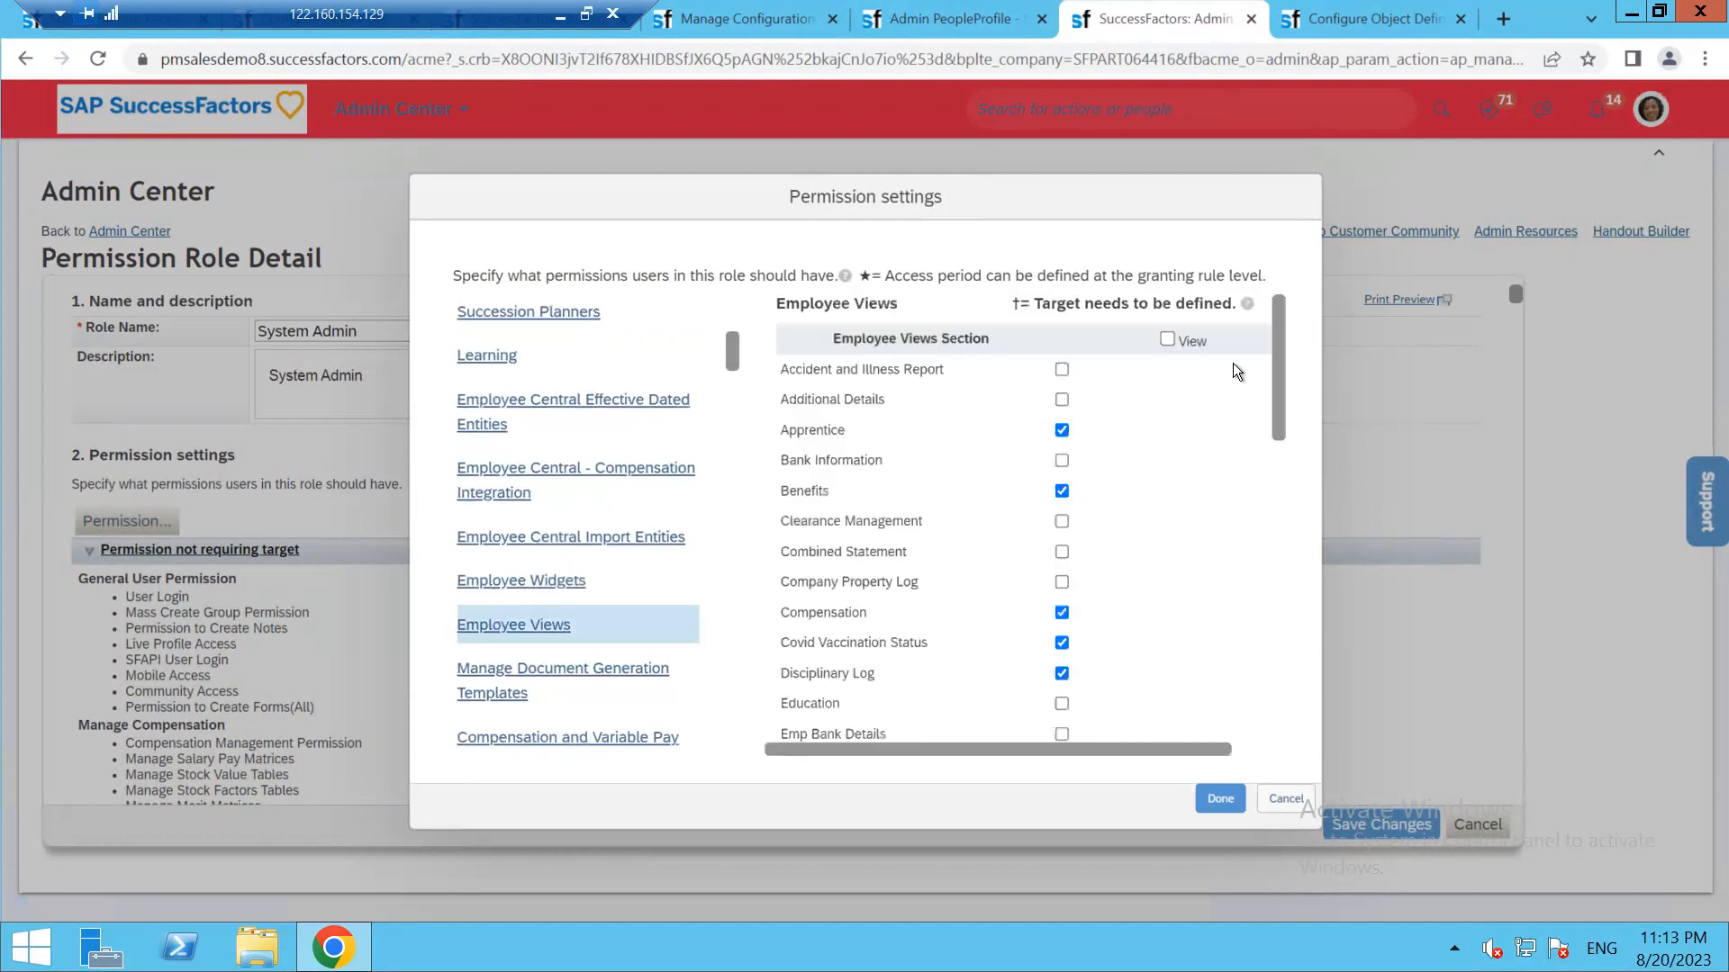
drag(1277, 412, 1283, 726)
drag(1277, 655, 1282, 564)
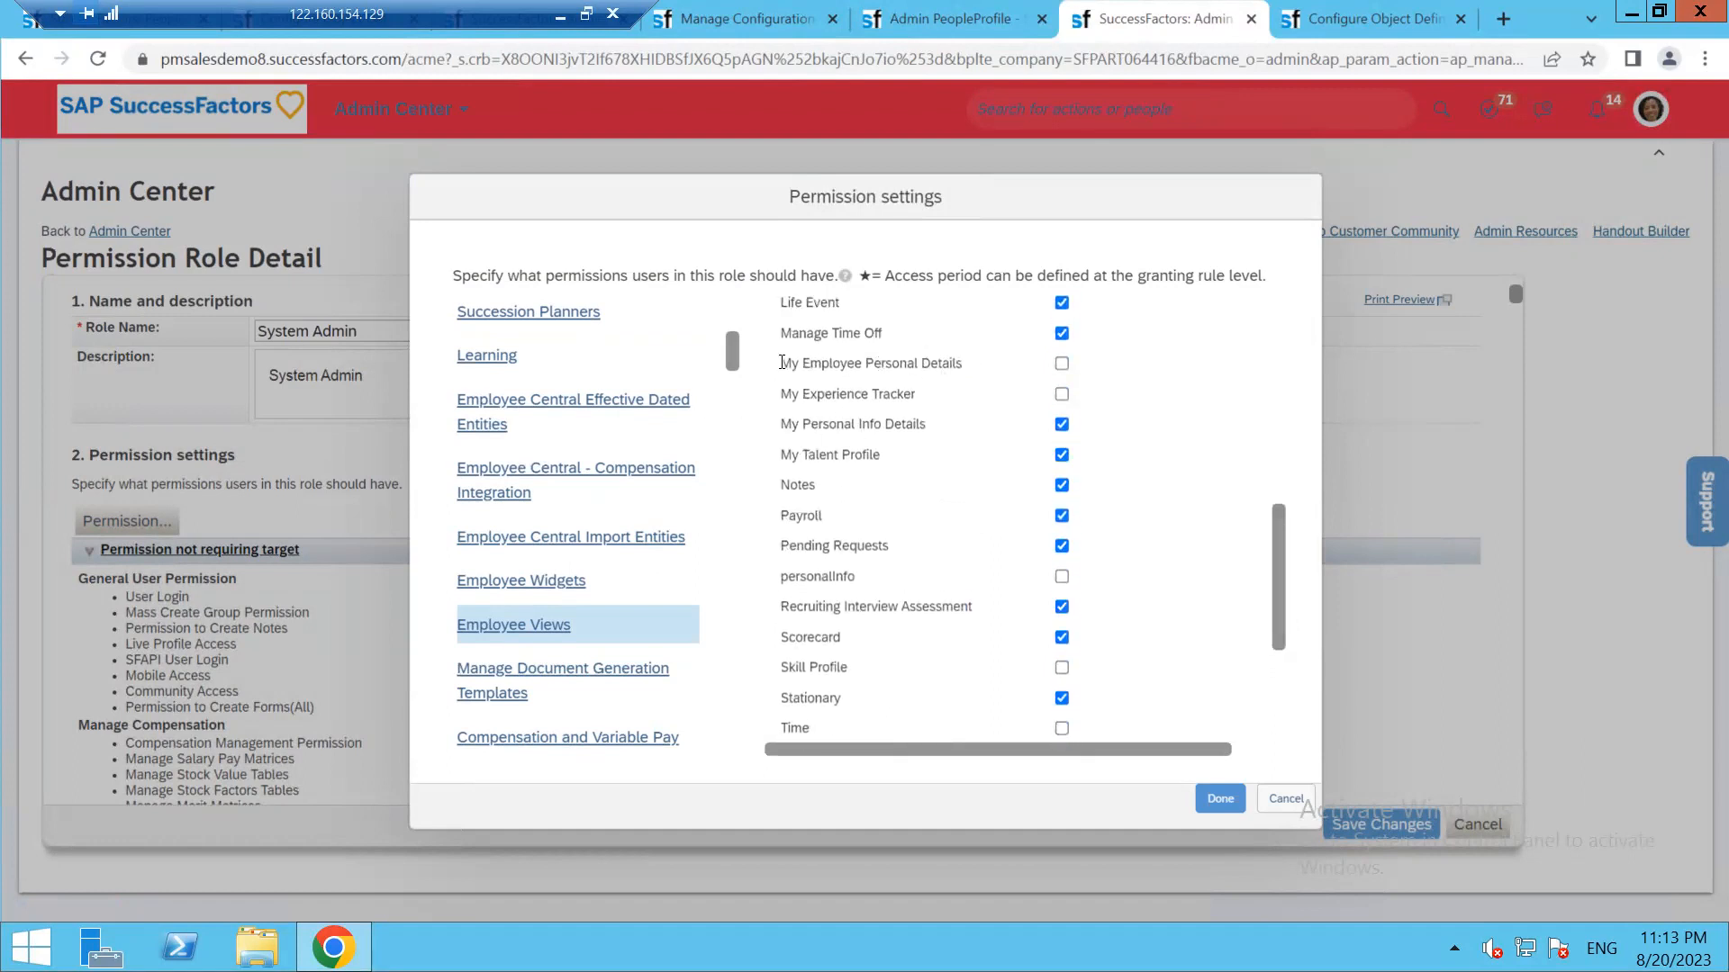
drag(782, 363, 1065, 389)
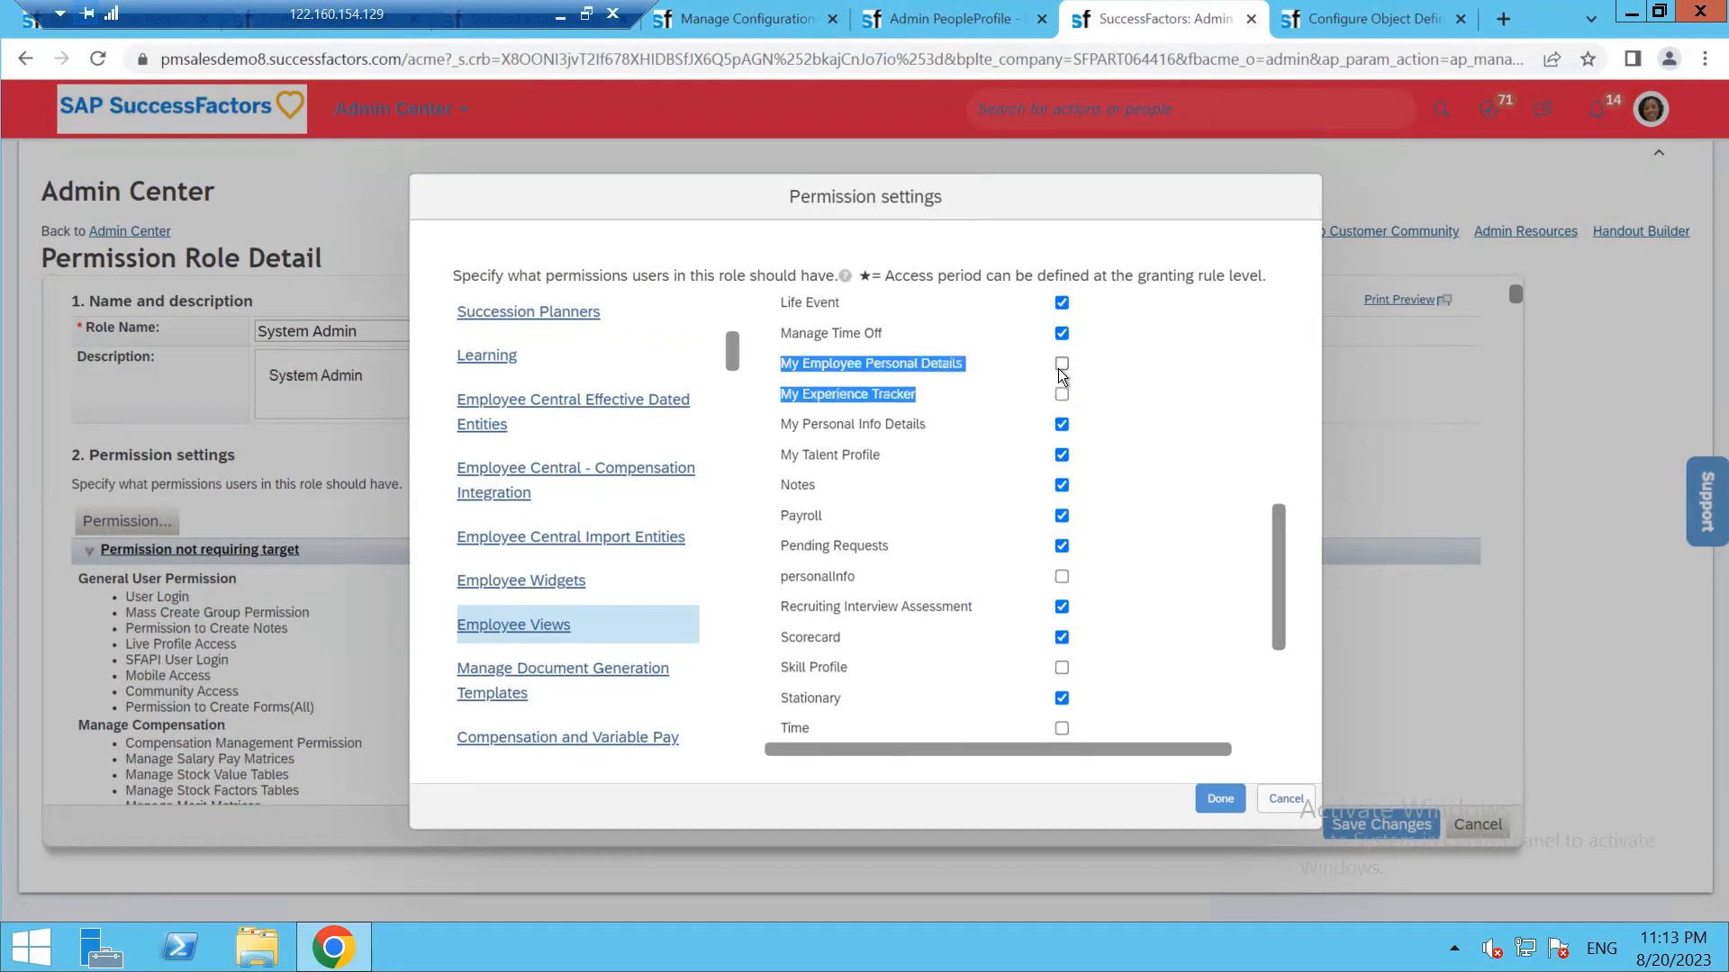
click(1218, 798)
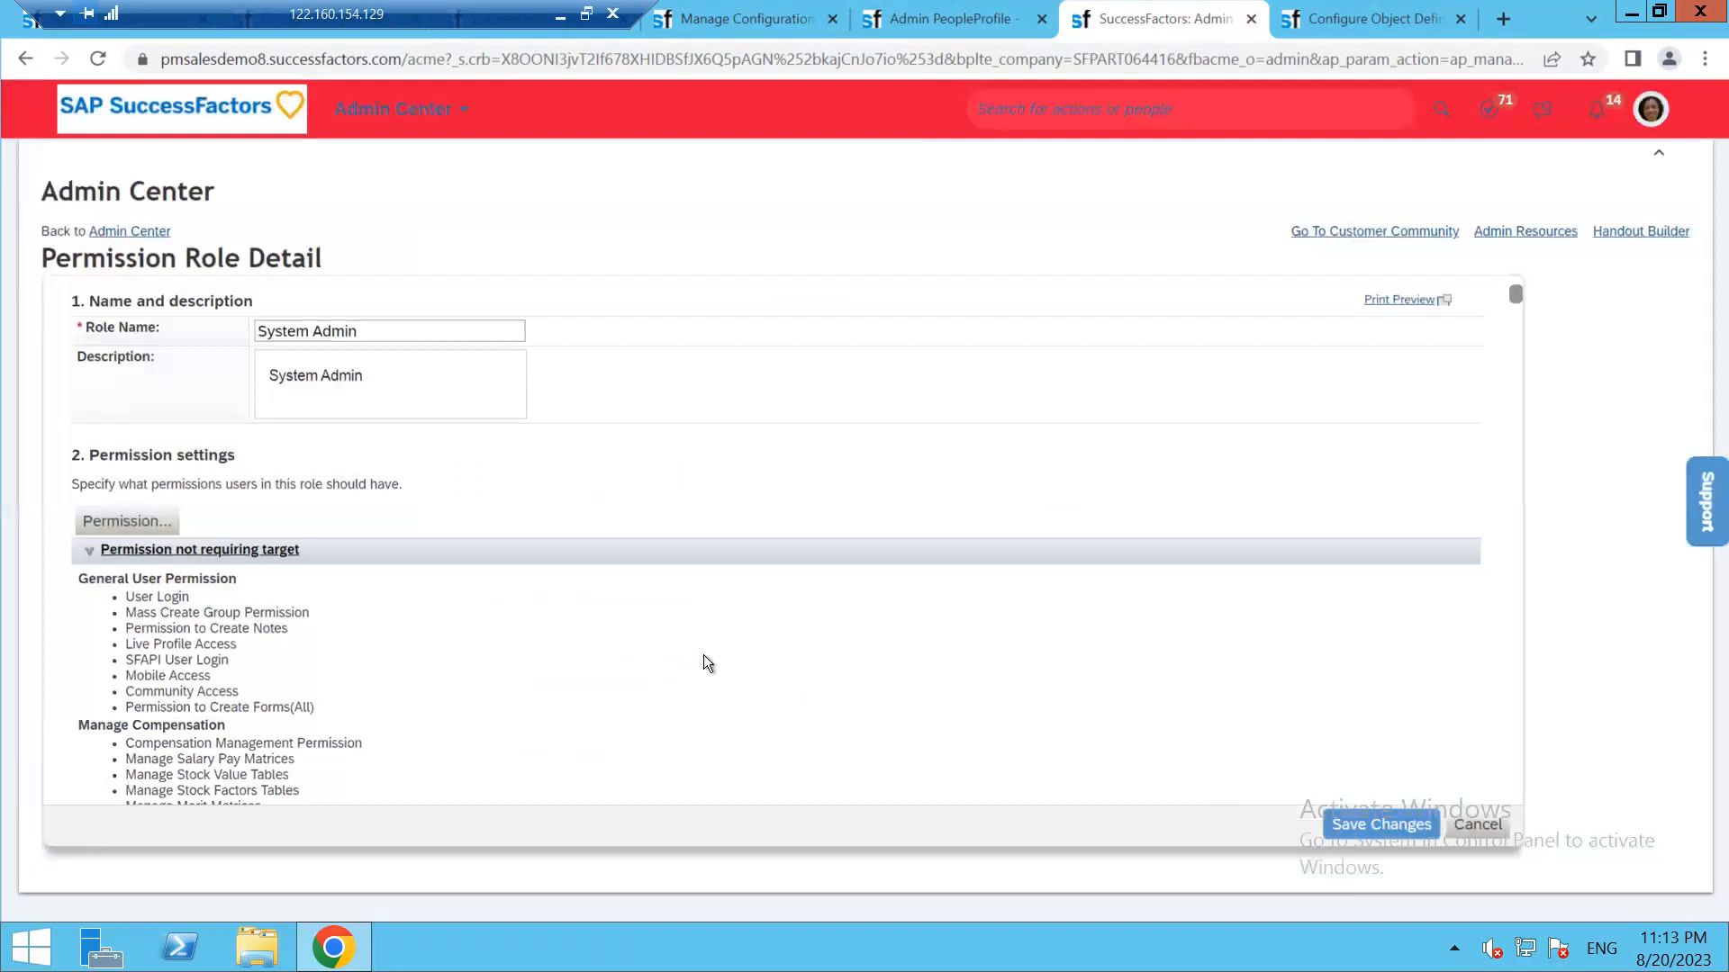
click(1347, 824)
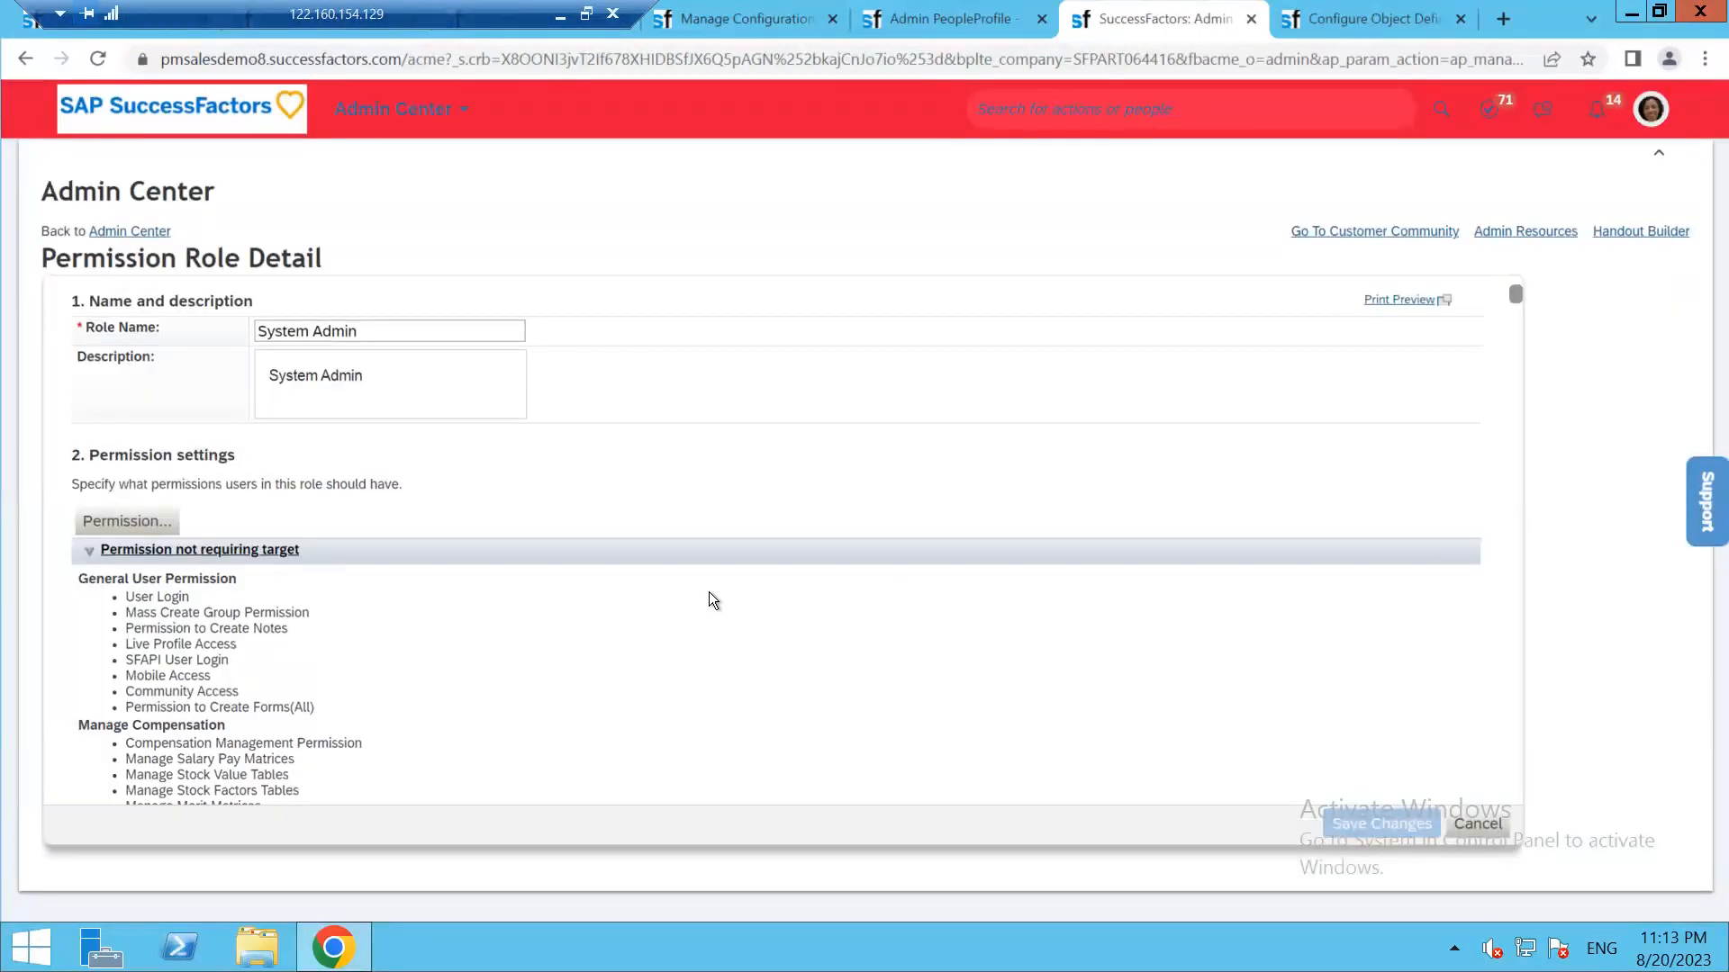
Close the object definition tab and return to the employee's People Profile
scroll(922, 526, down, 3)
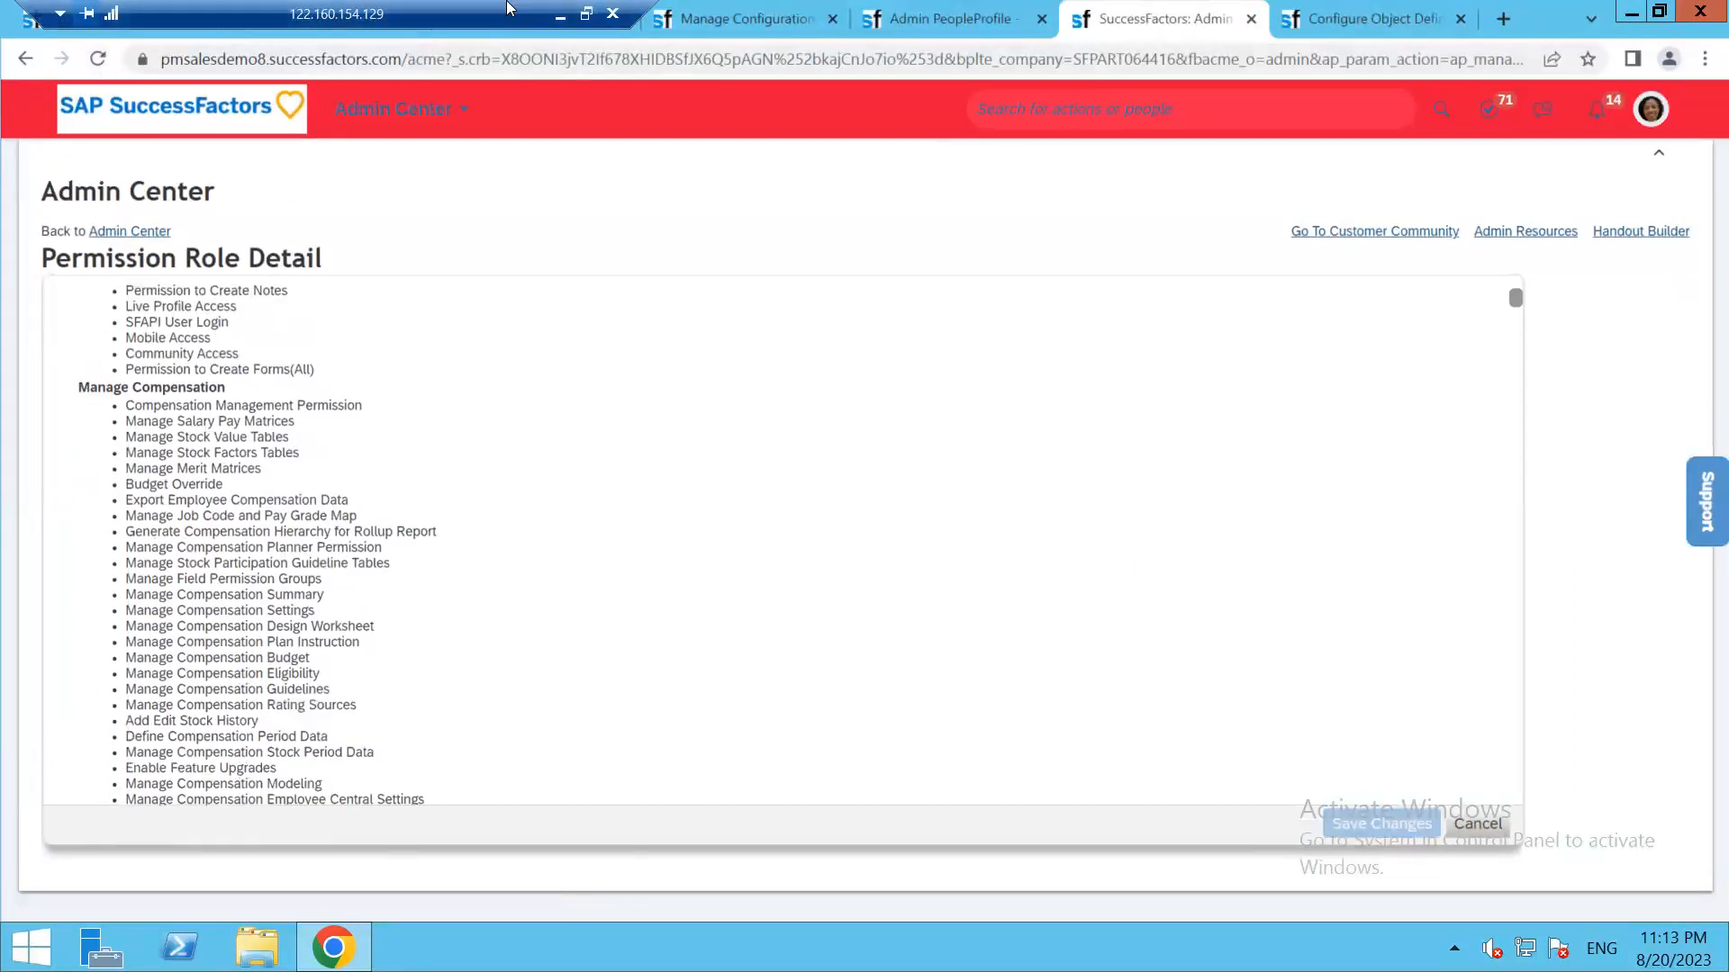
click(1460, 18)
click(586, 13)
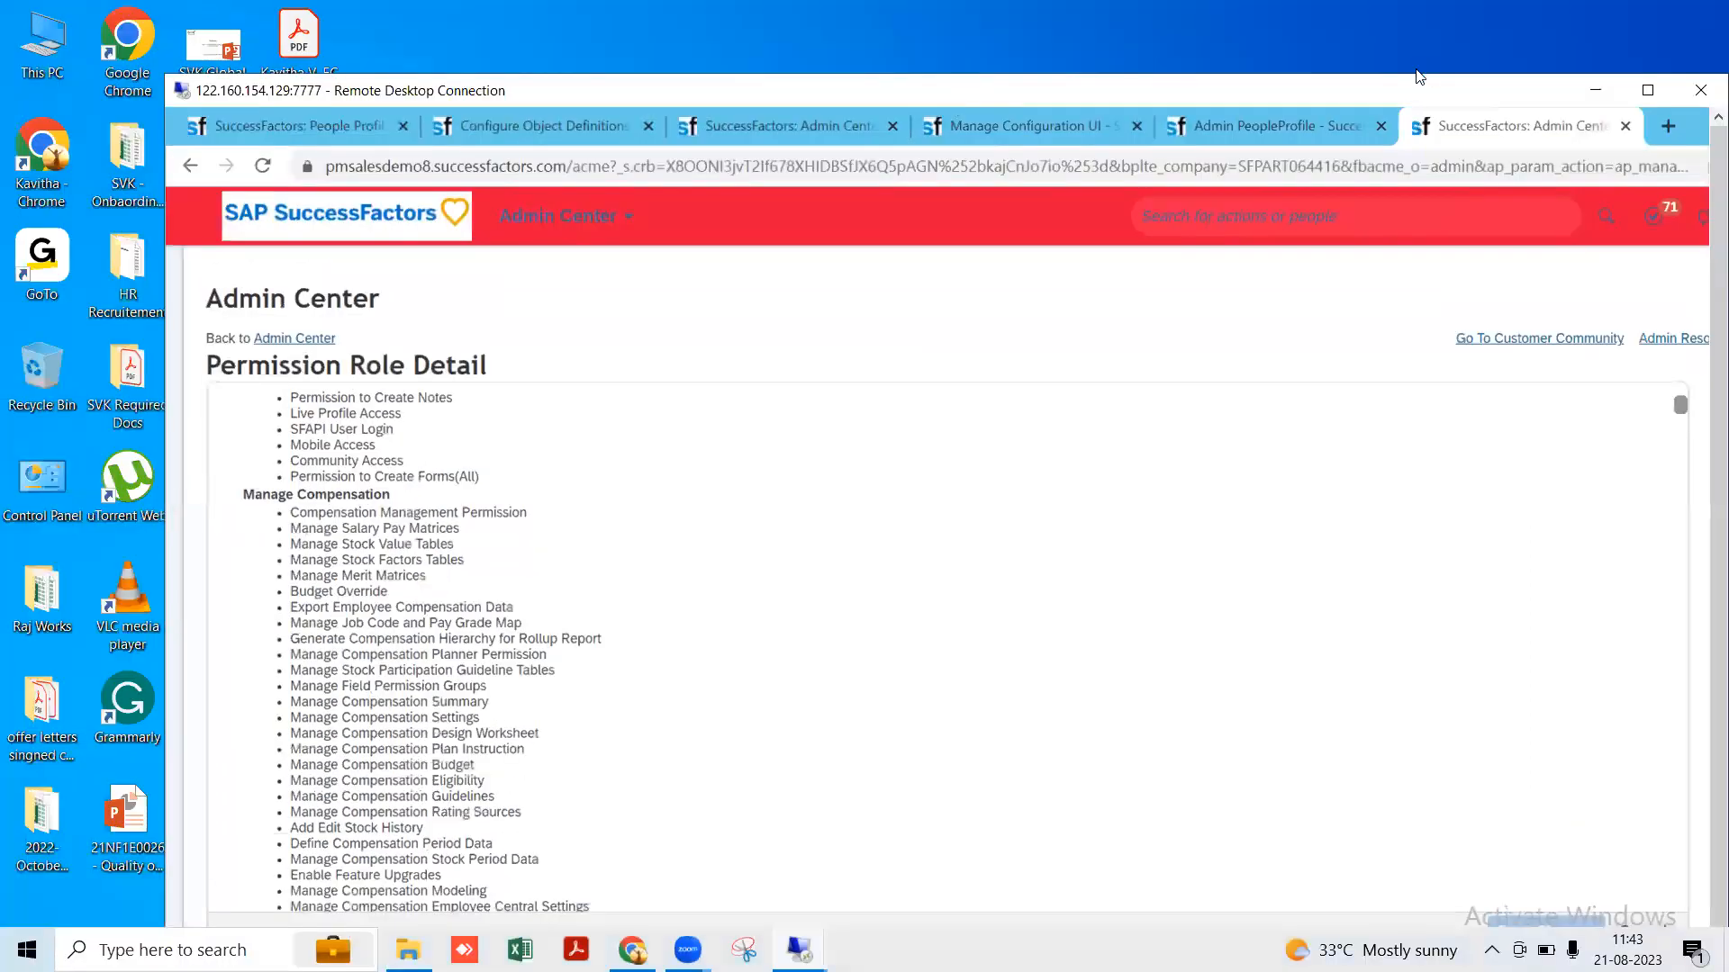
double_click(280, 9)
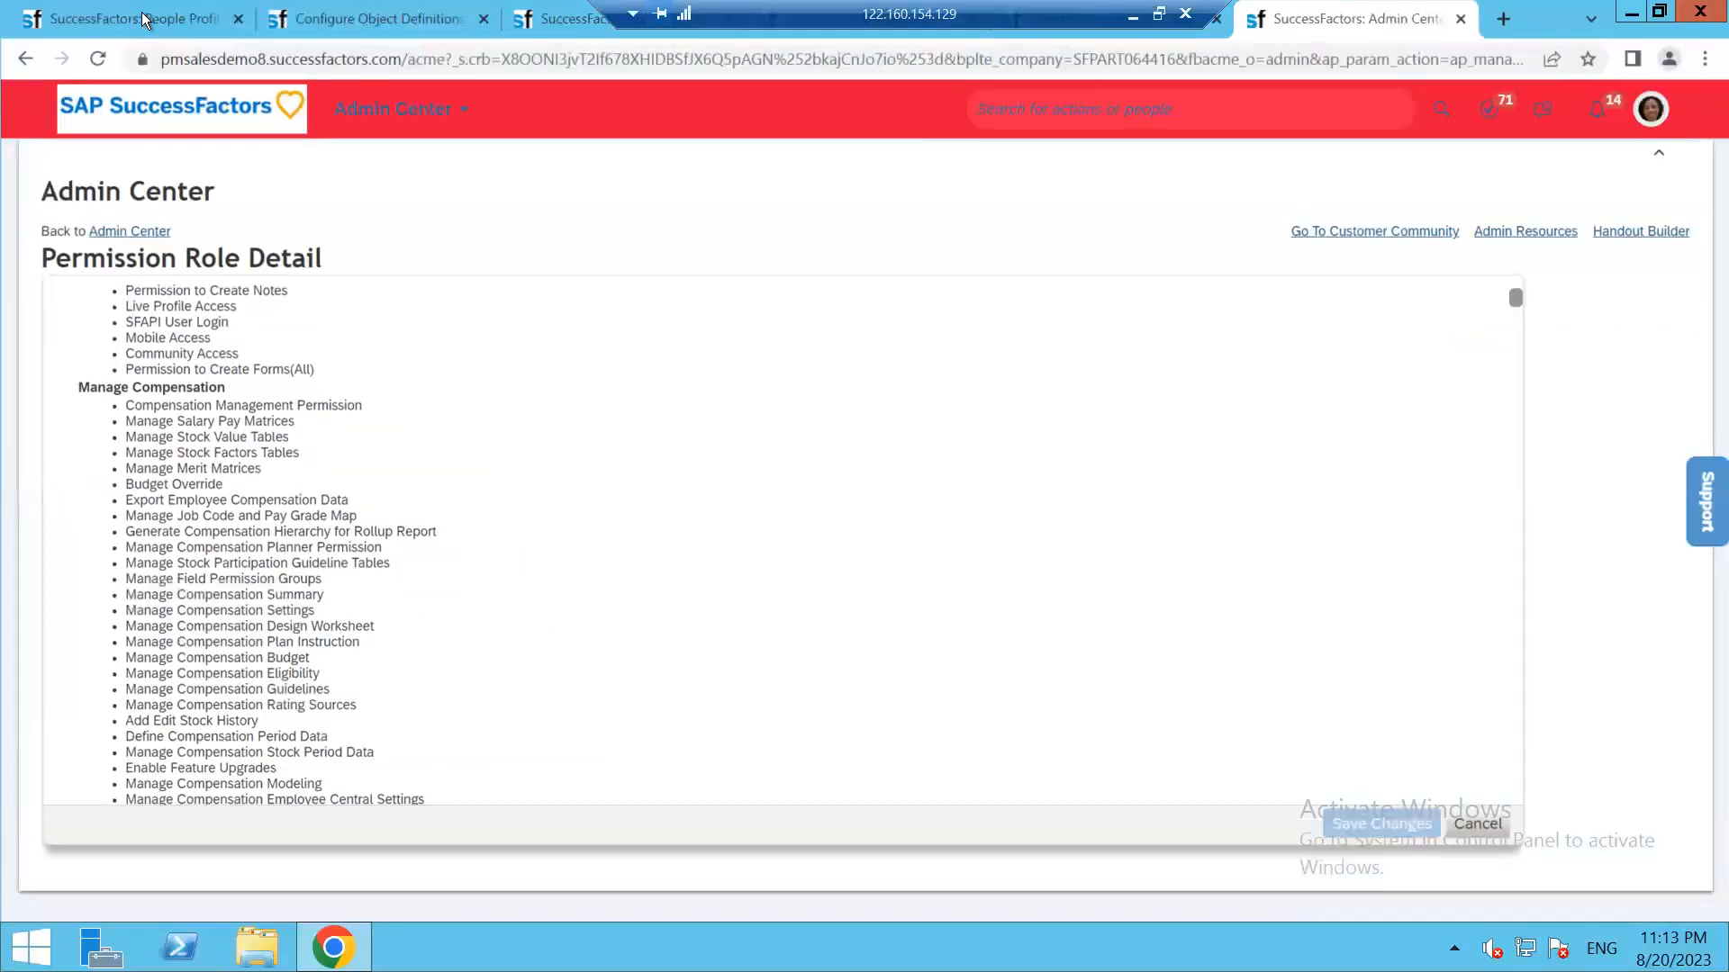
click(144, 20)
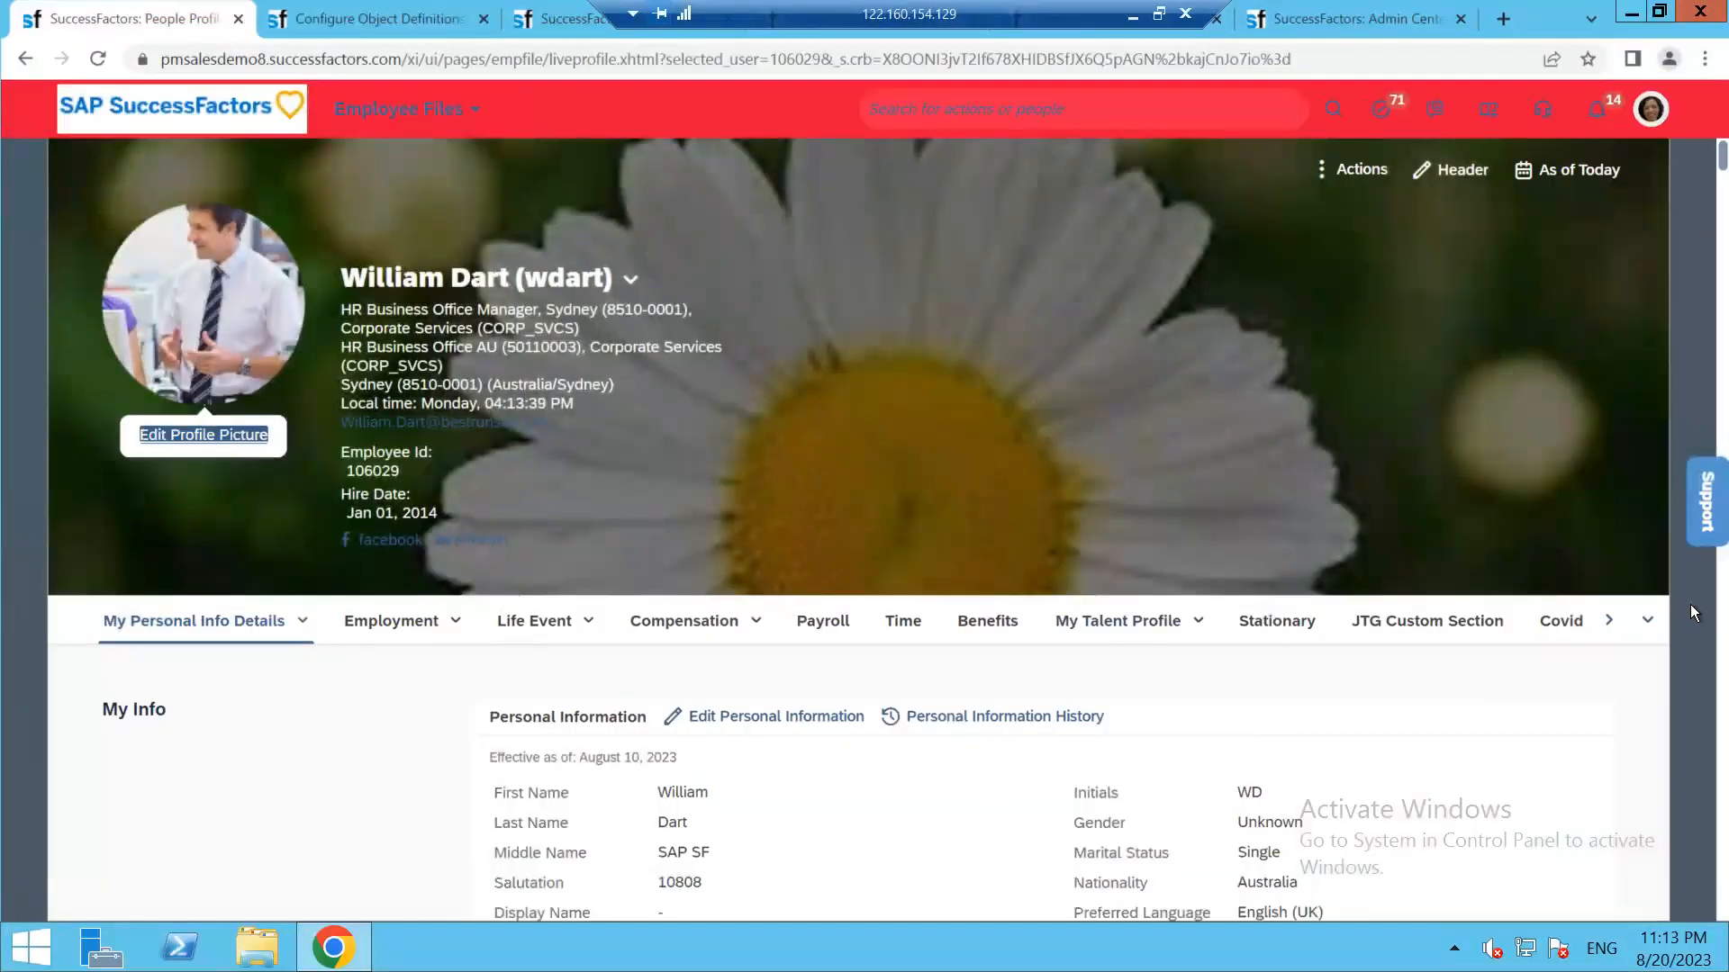
Open the People Profile's list of all sections and scroll through it
click(1637, 620)
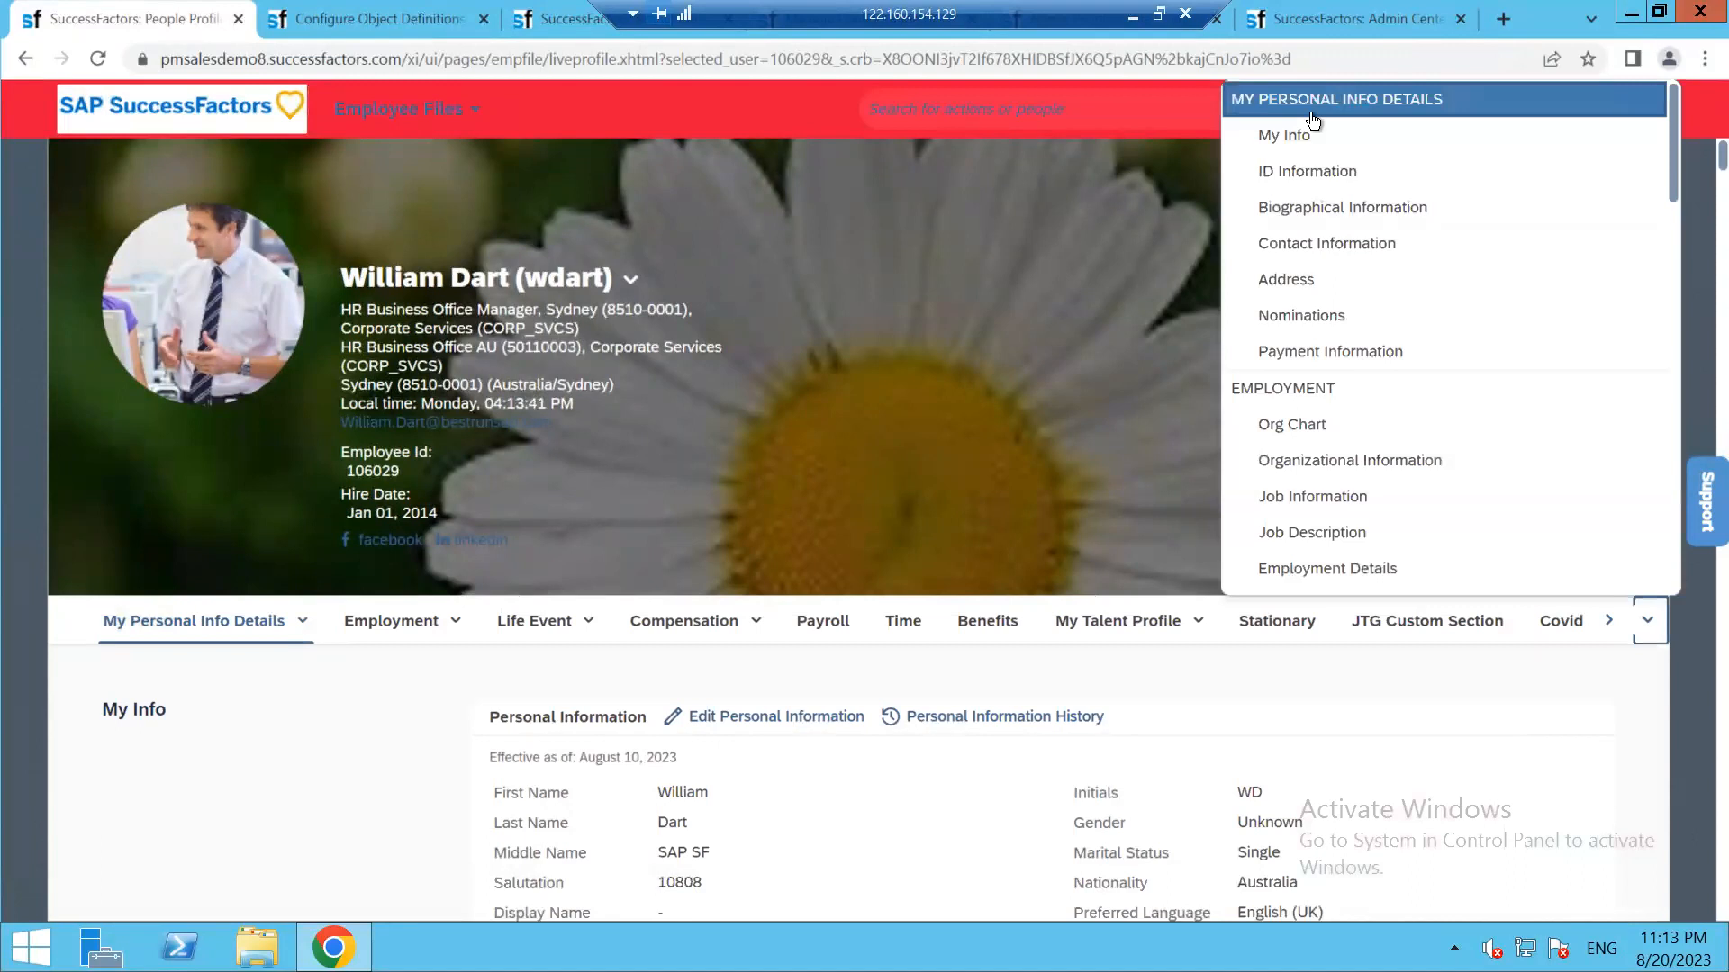
scroll(1314, 505, down, 1)
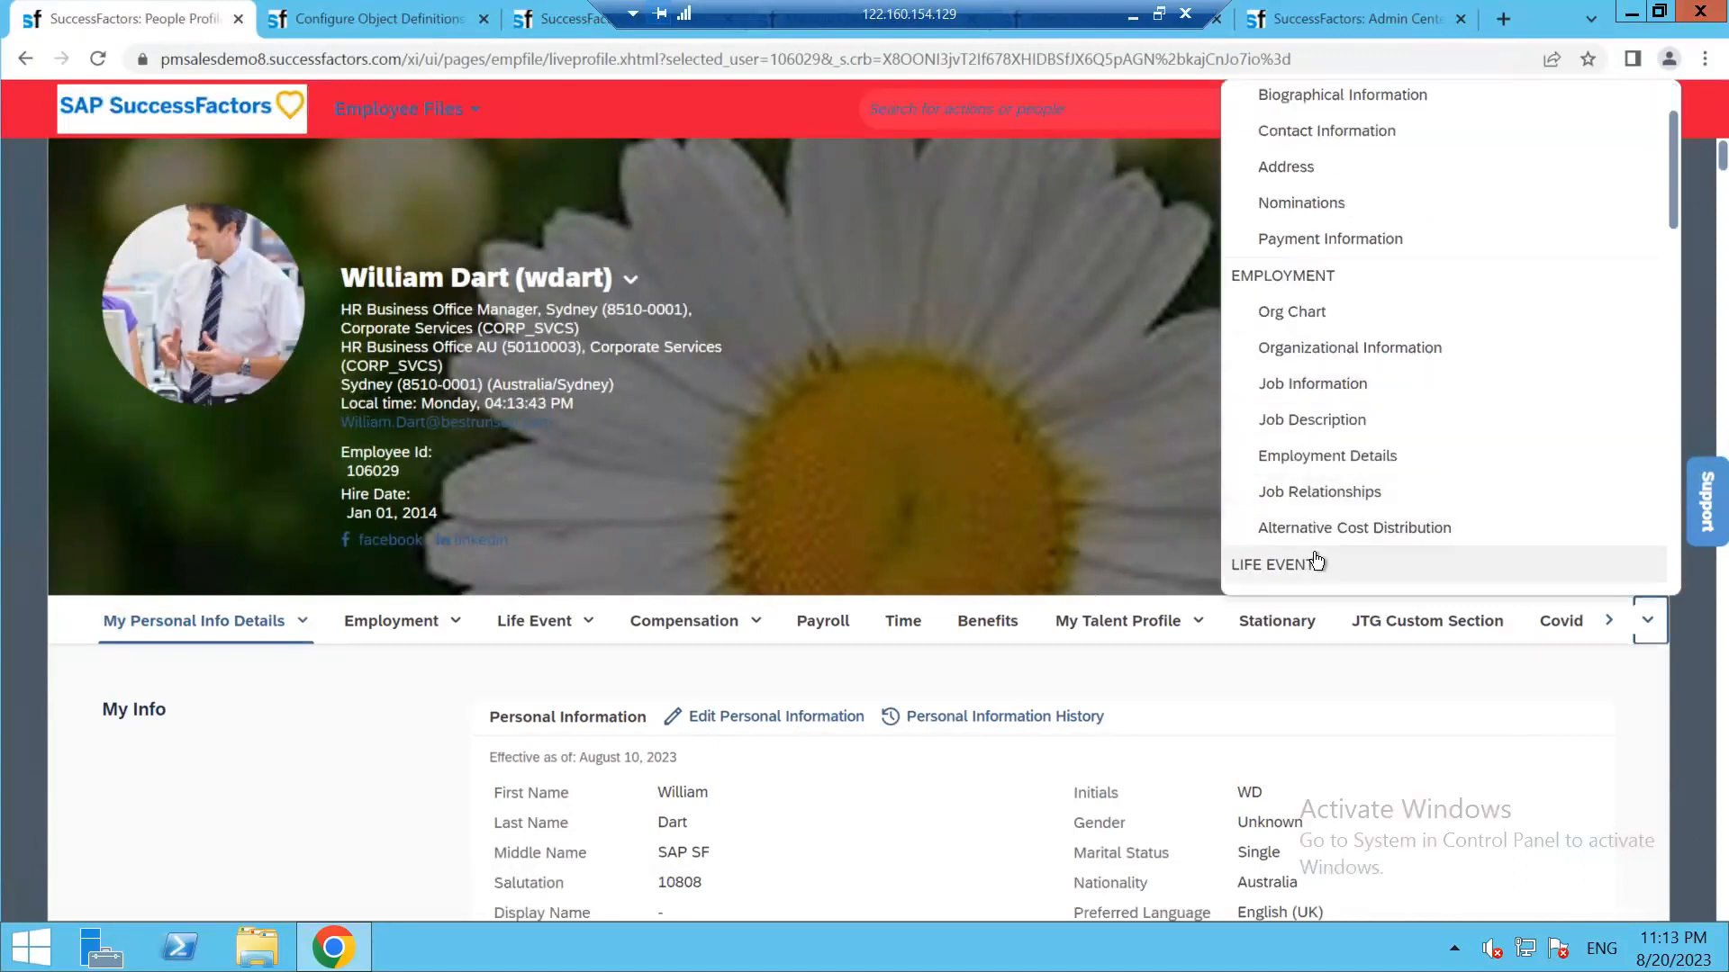
scroll(1312, 563, up, 1)
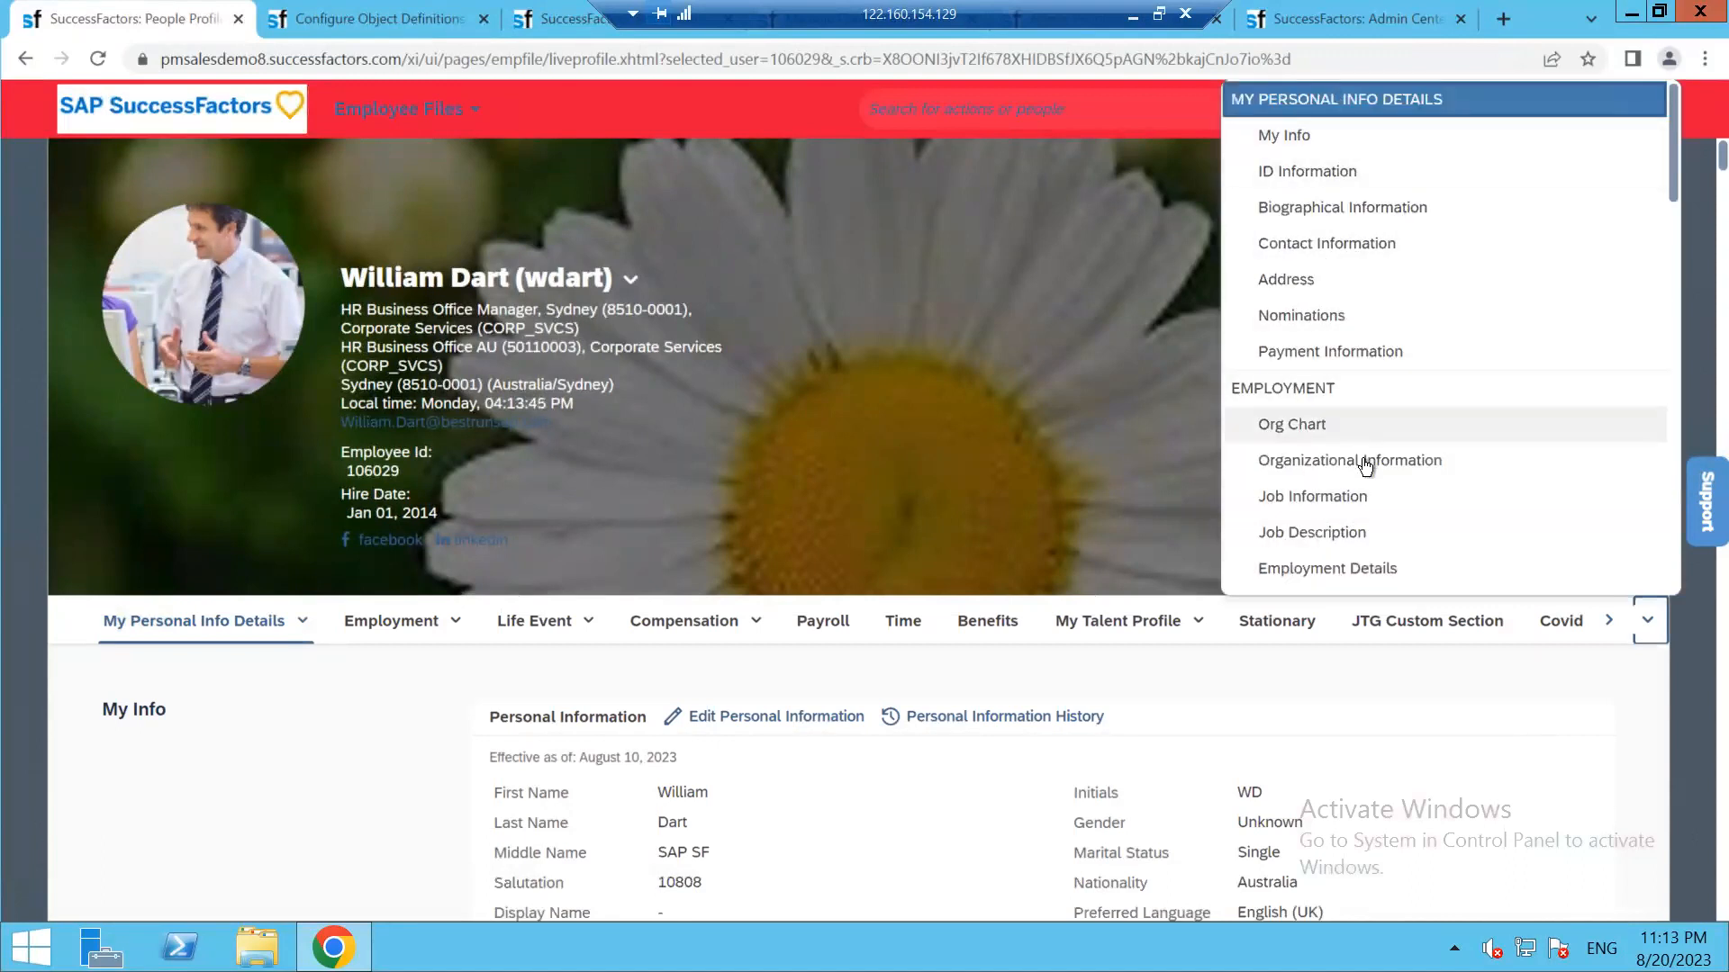
scroll(1378, 495, down, 9)
scroll(1355, 557, down, 9)
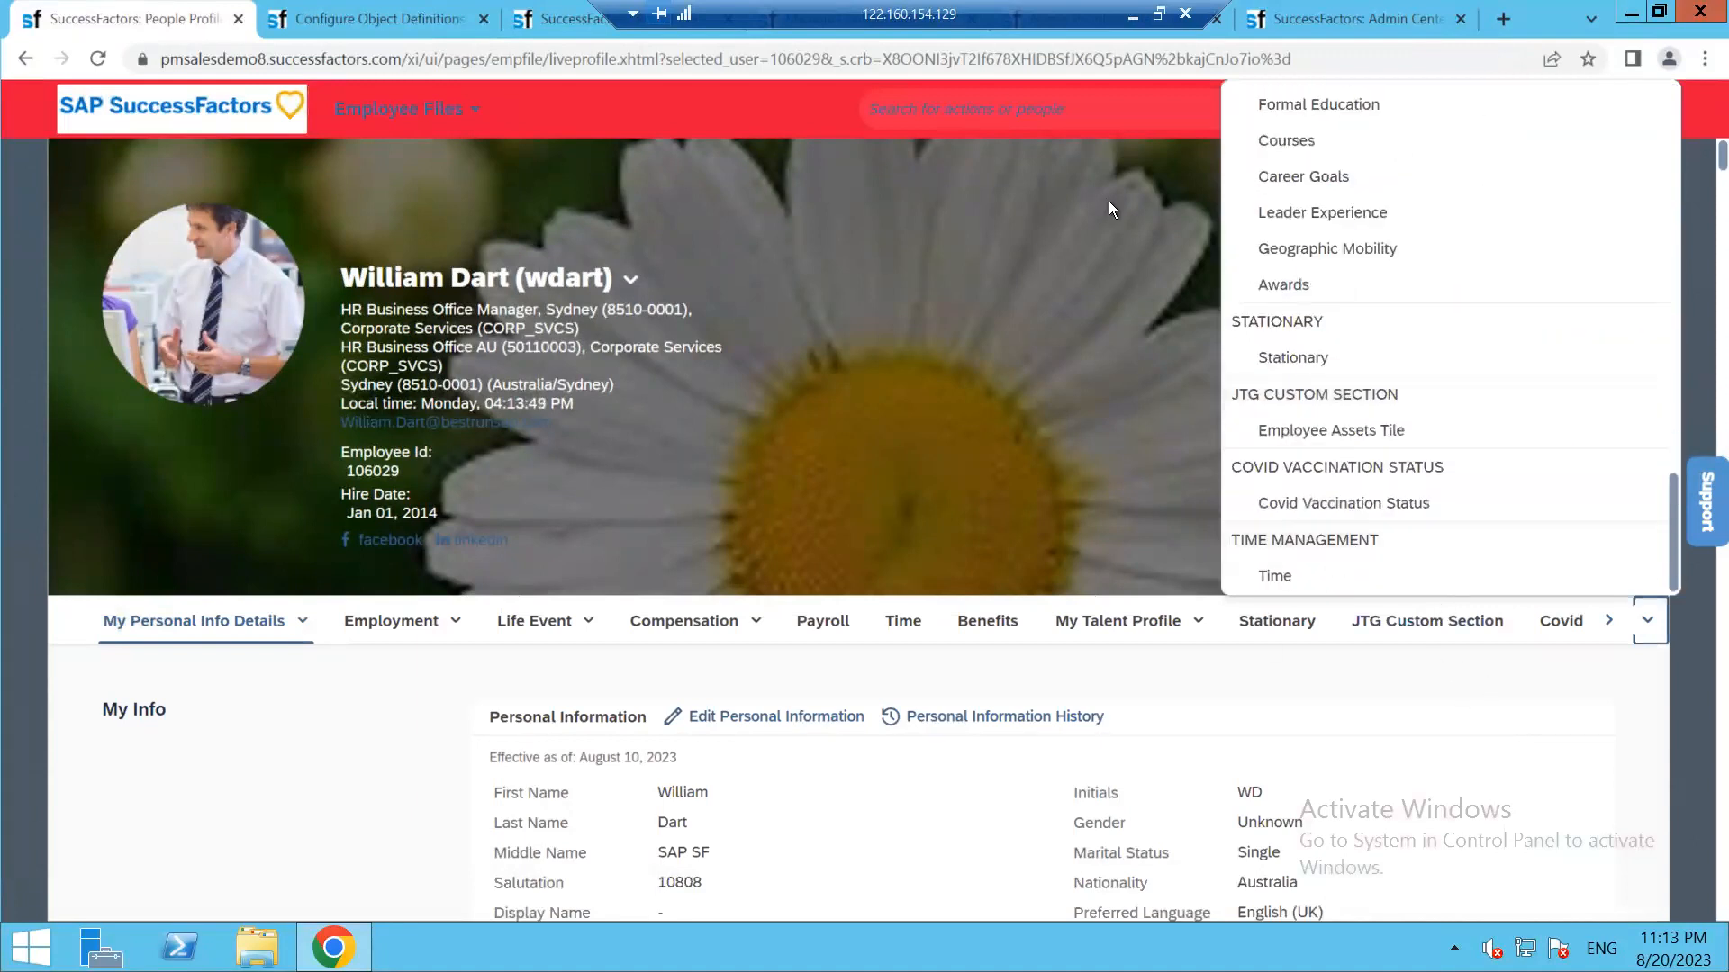
Duplicate the Permission Role Detail admin tab
click(1368, 12)
right_click(1372, 13)
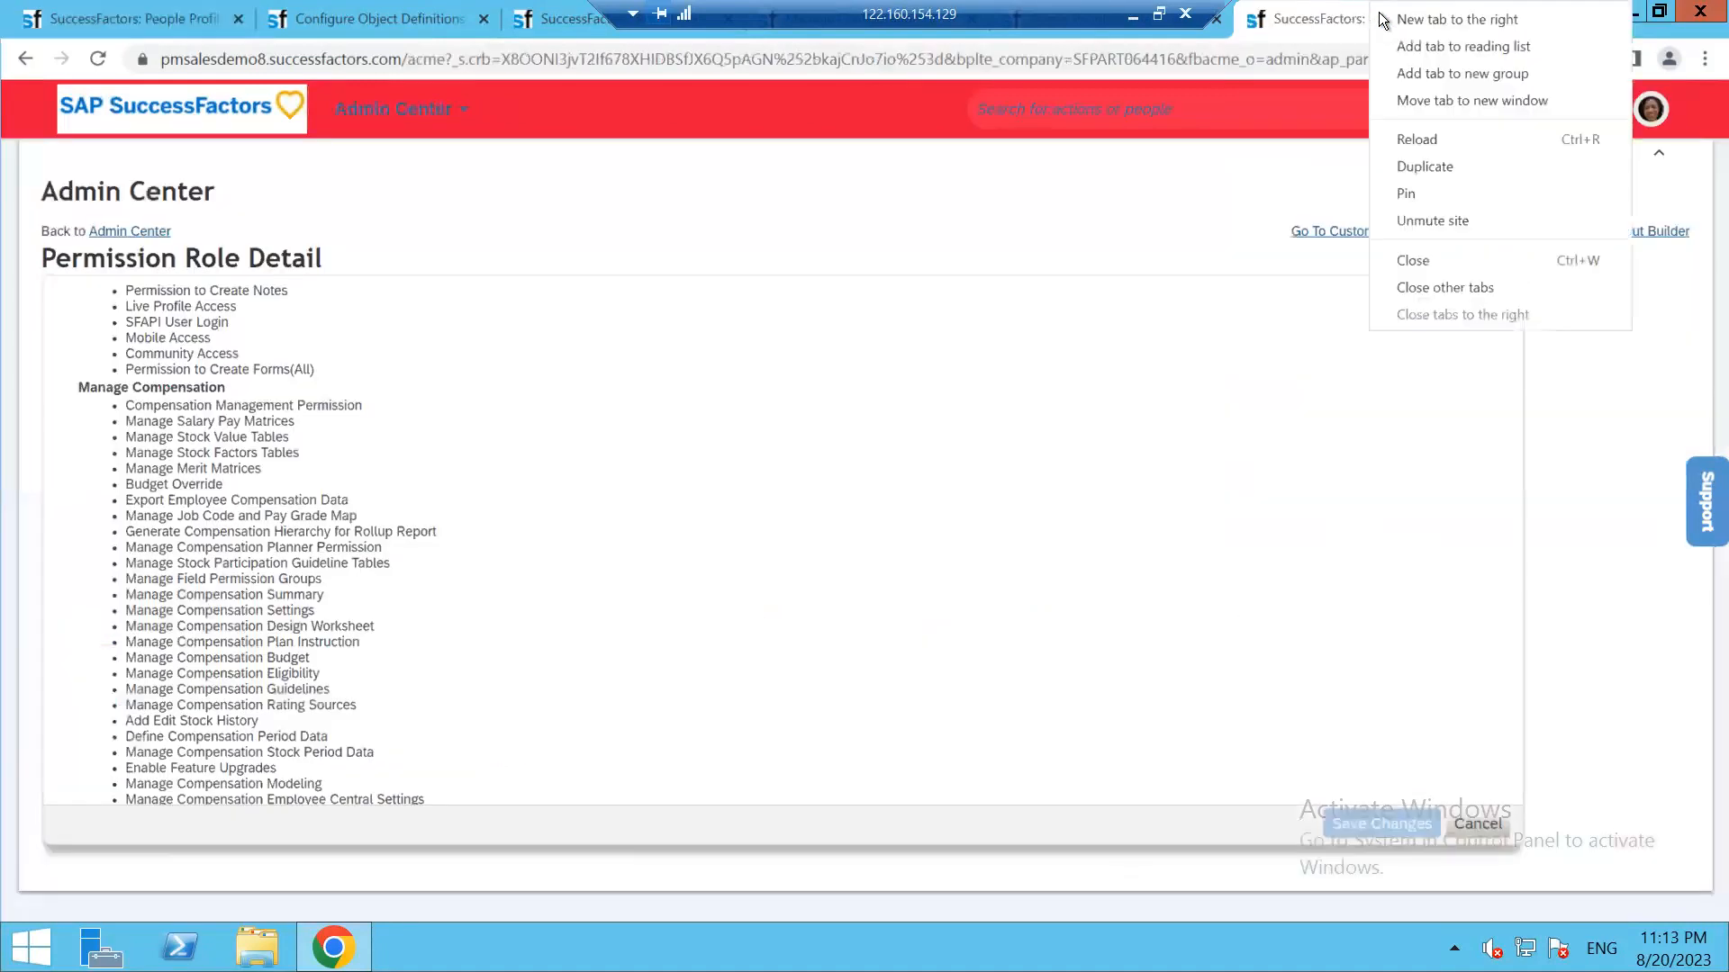
click(1413, 166)
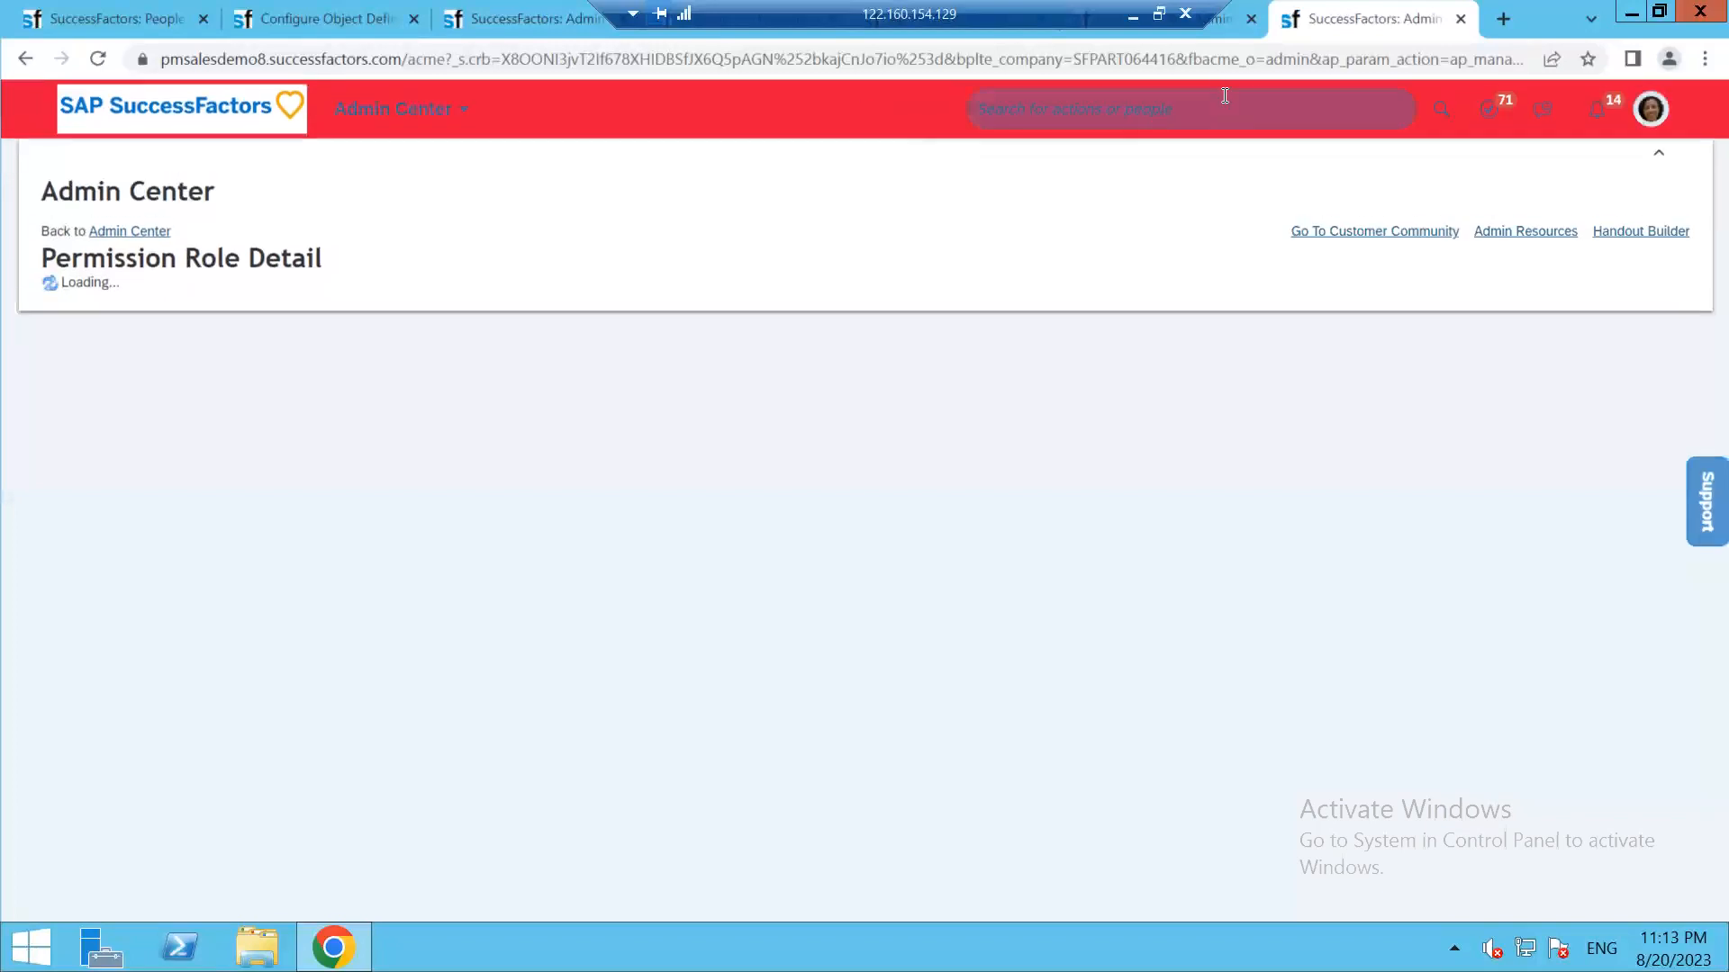
Search the header for the employee by the first letters of their name and open their People Profile
click(1155, 95)
text(my)
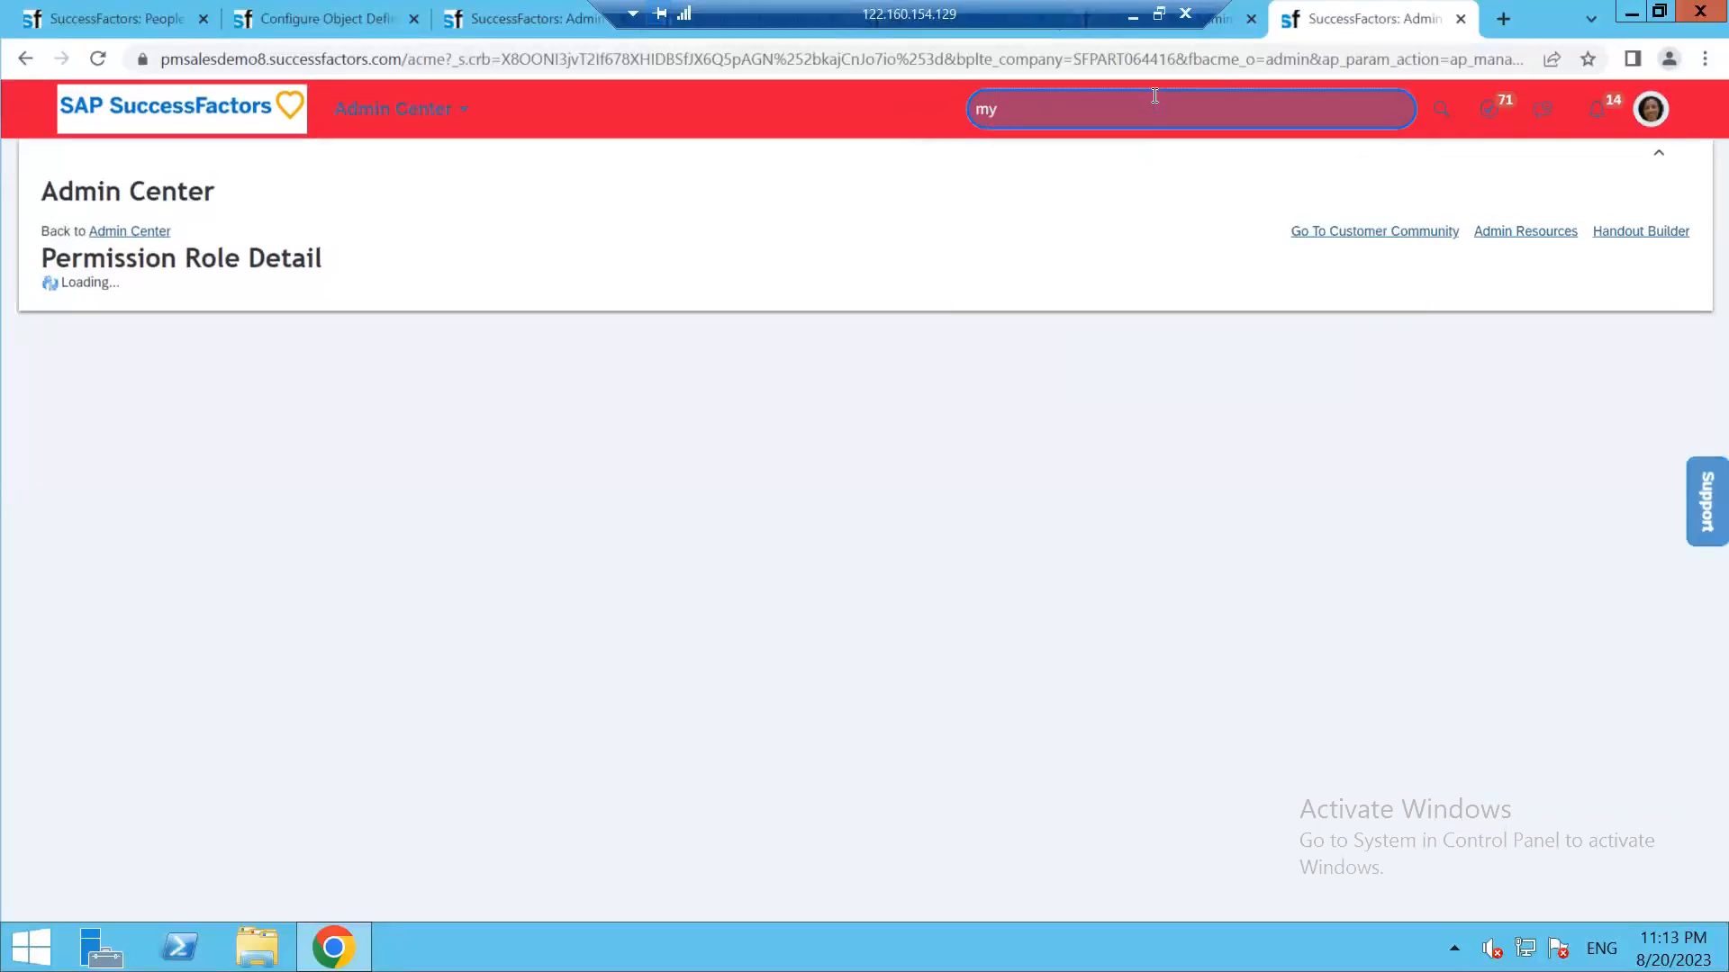
key(BackSpace)
key(BackSpace)
key(BackSpace)
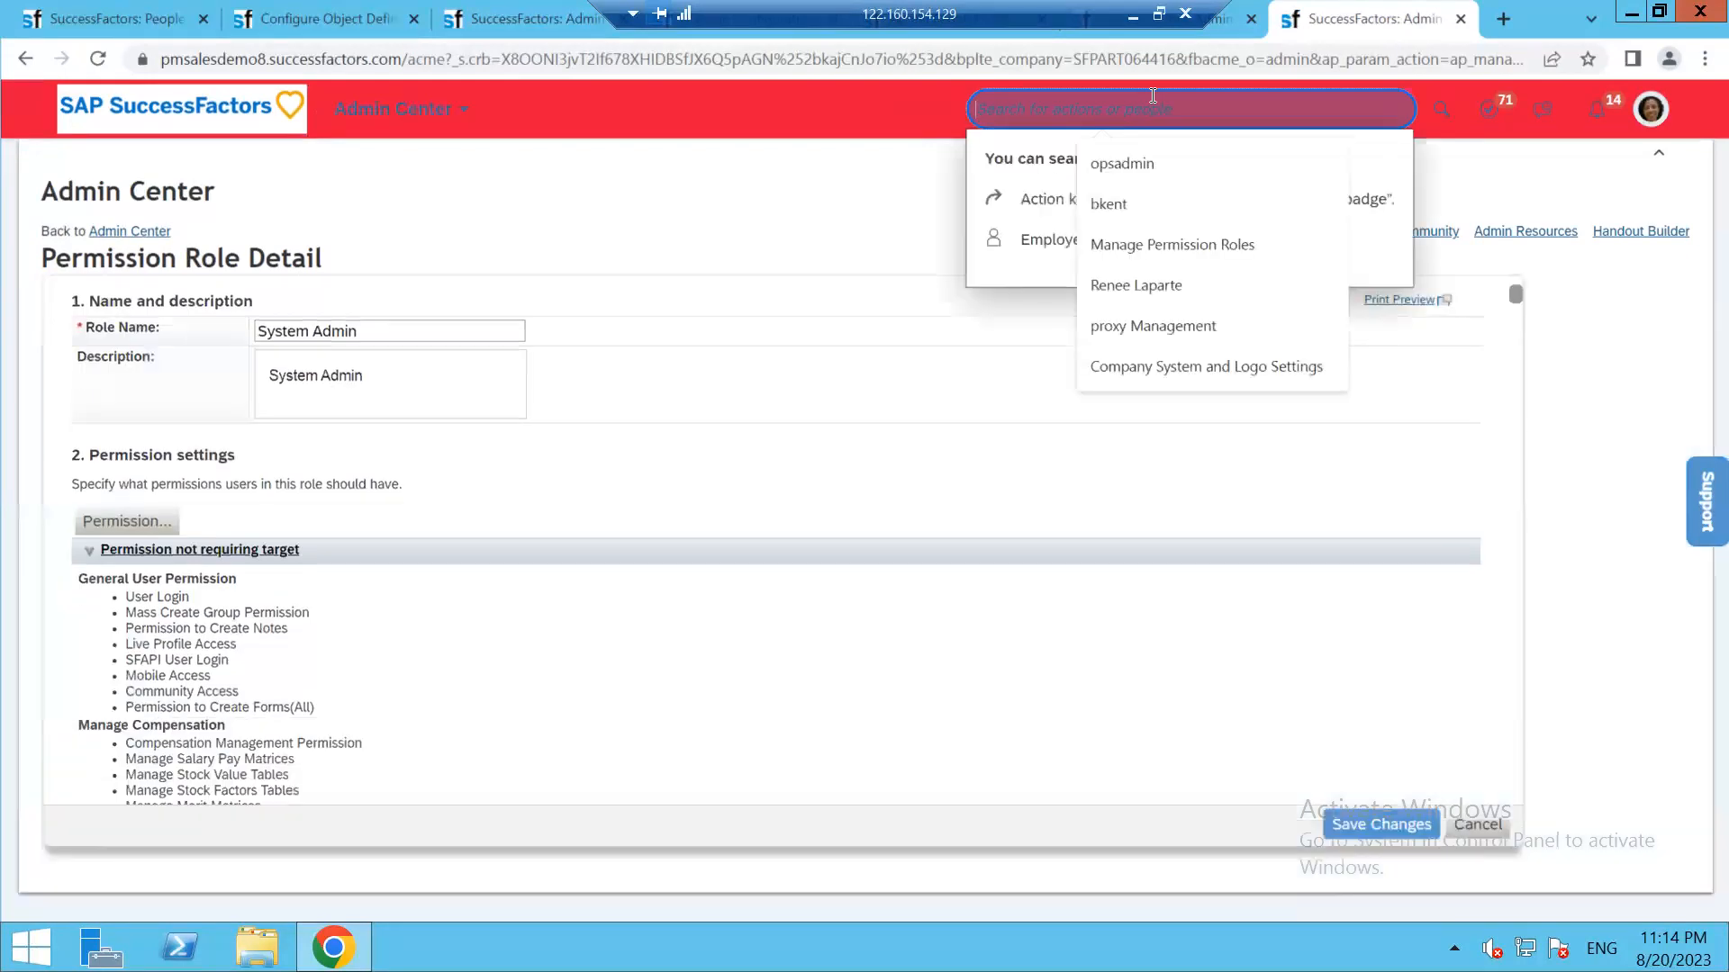
text(will)
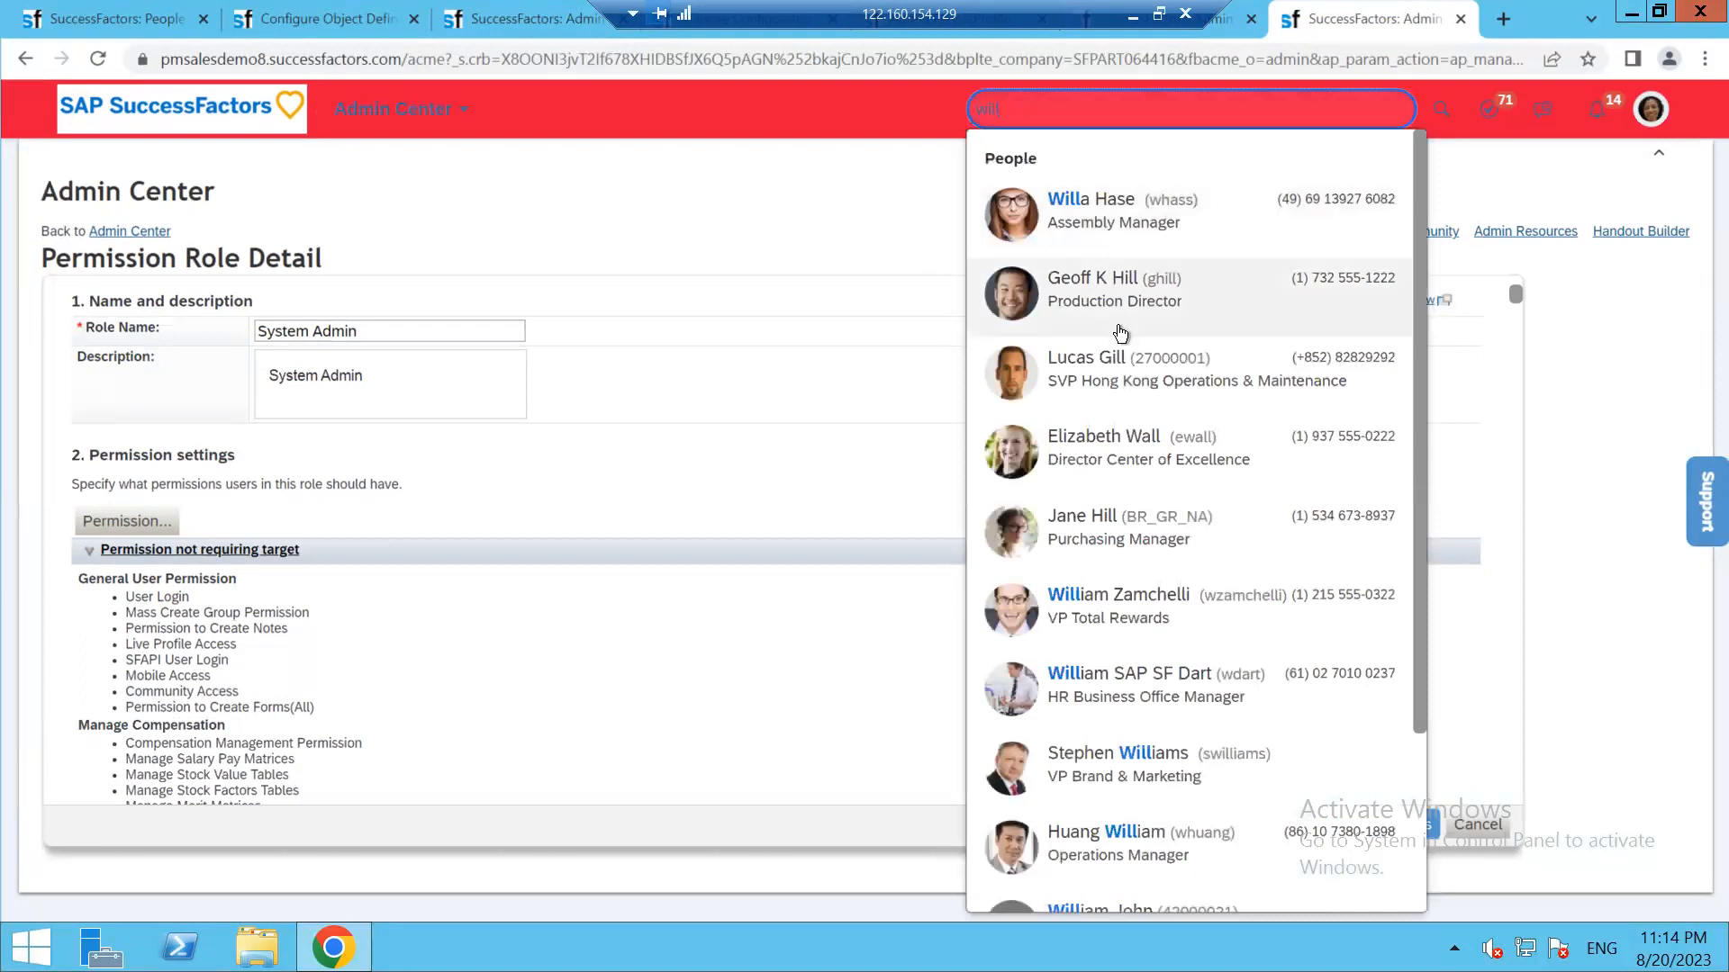
click(1094, 673)
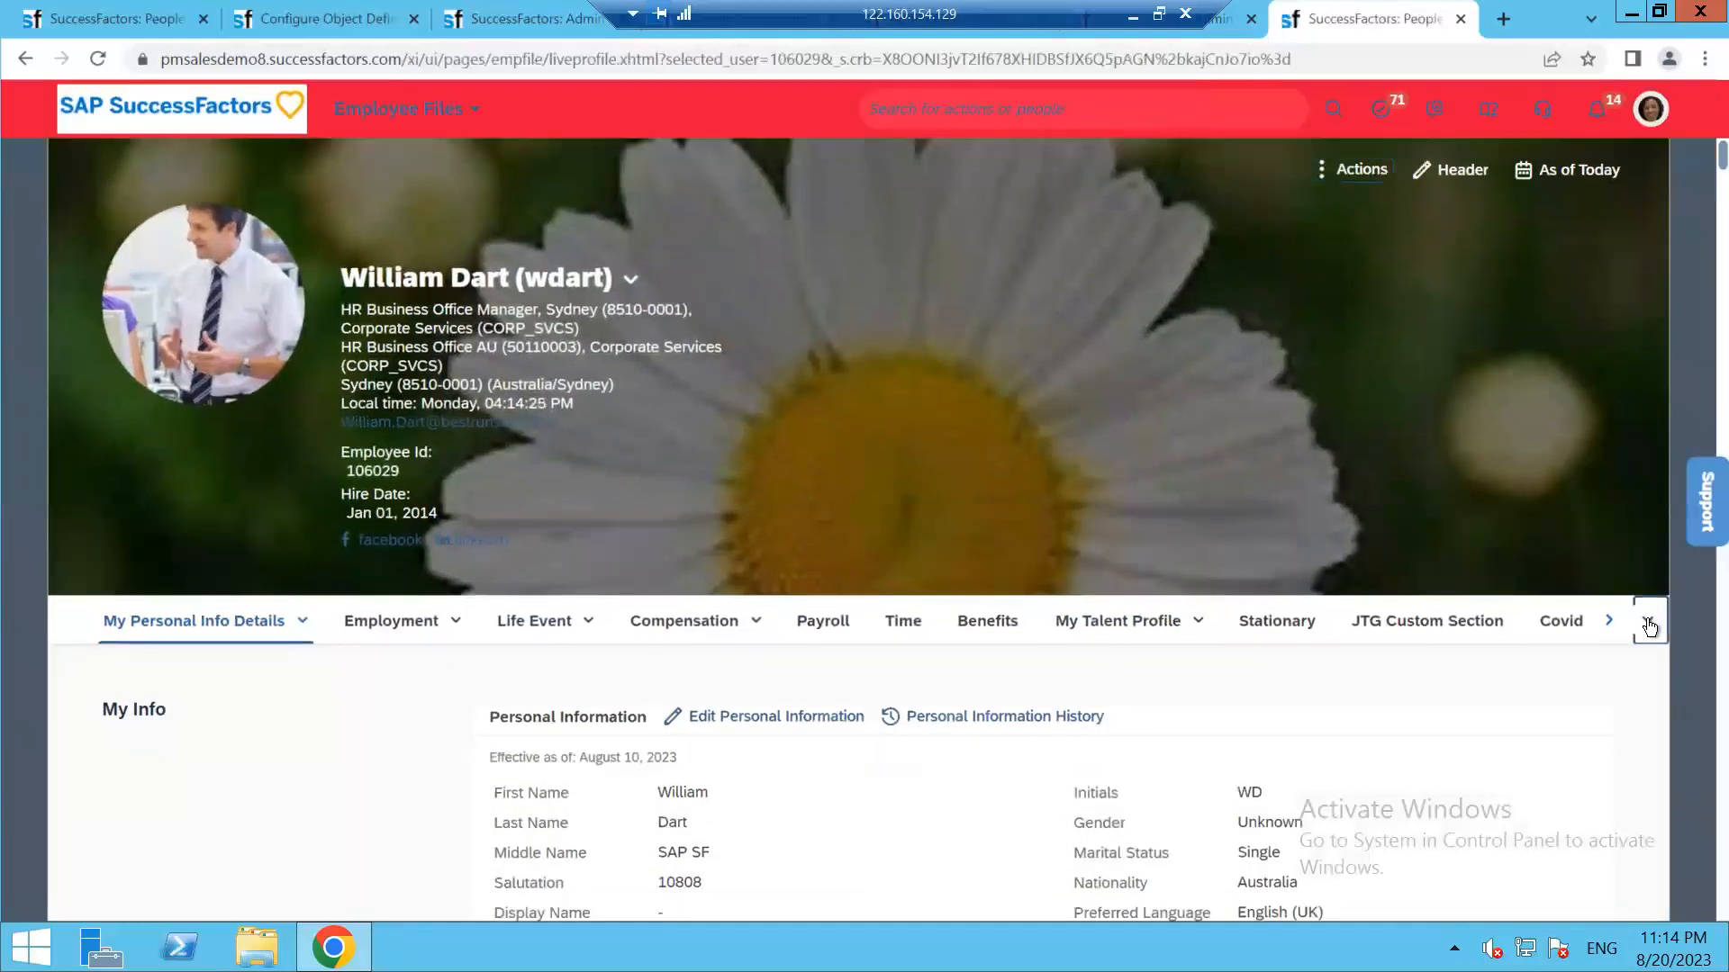
View the My Employee Personal Details section from the tab overflow list, then return to Configure People Profile
click(1648, 628)
scroll(1474, 390, down, 3)
scroll(1473, 390, down, 15)
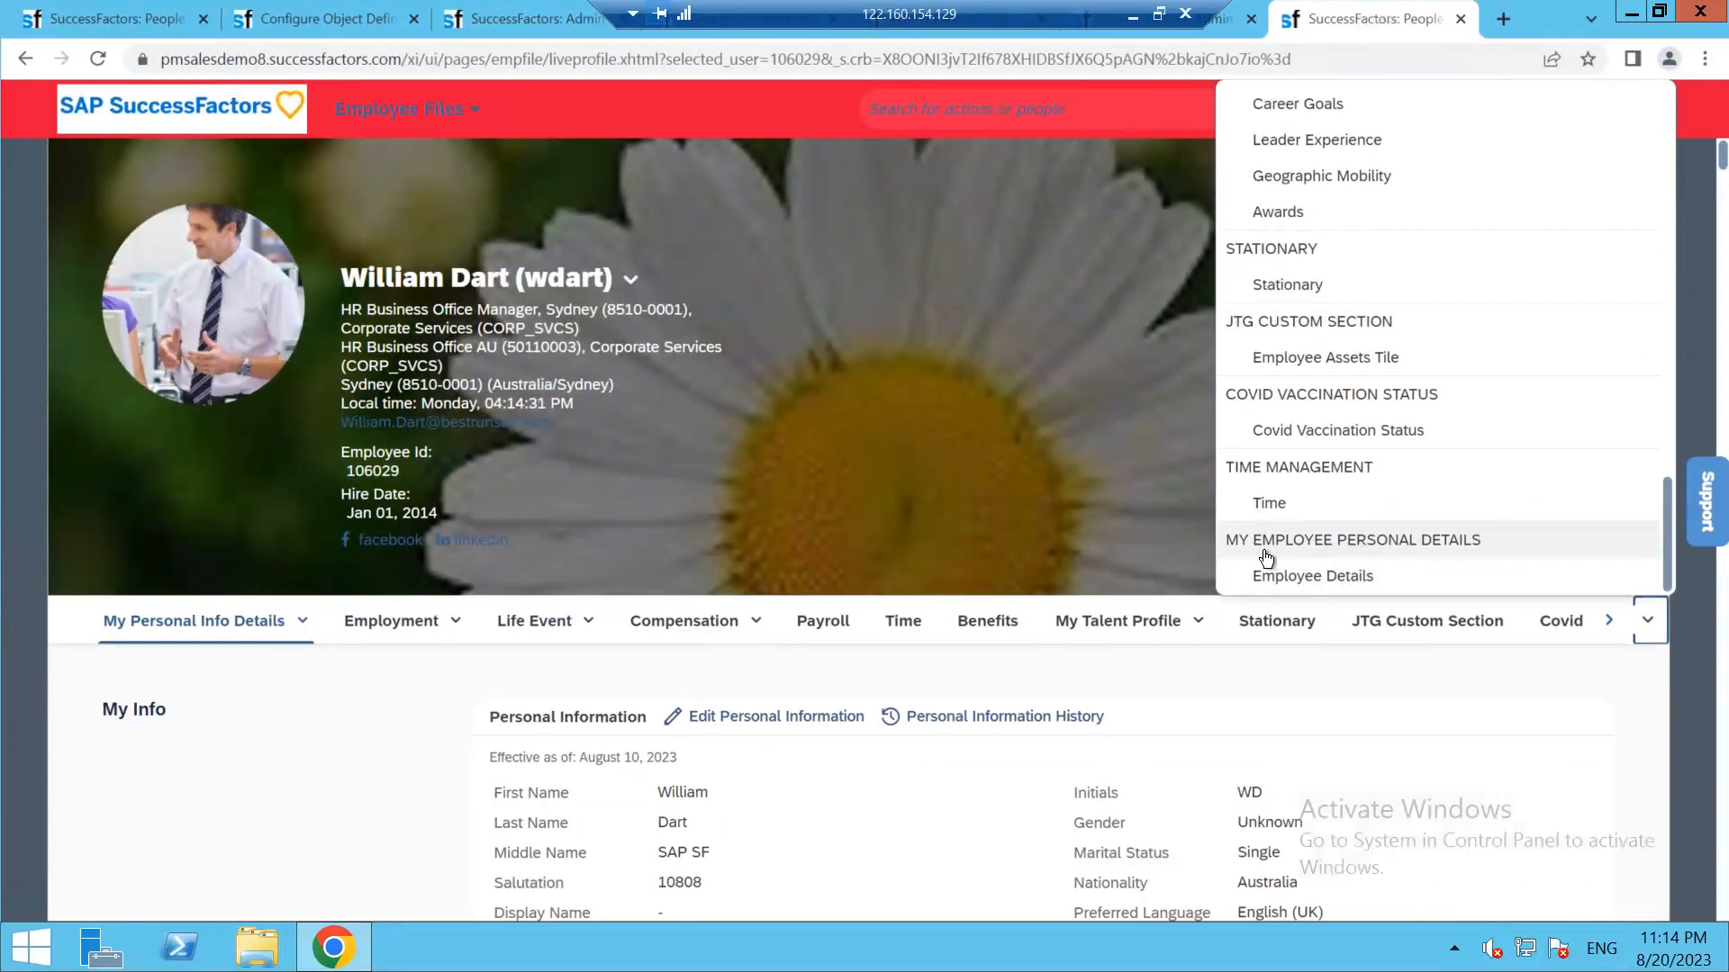
click(1605, 621)
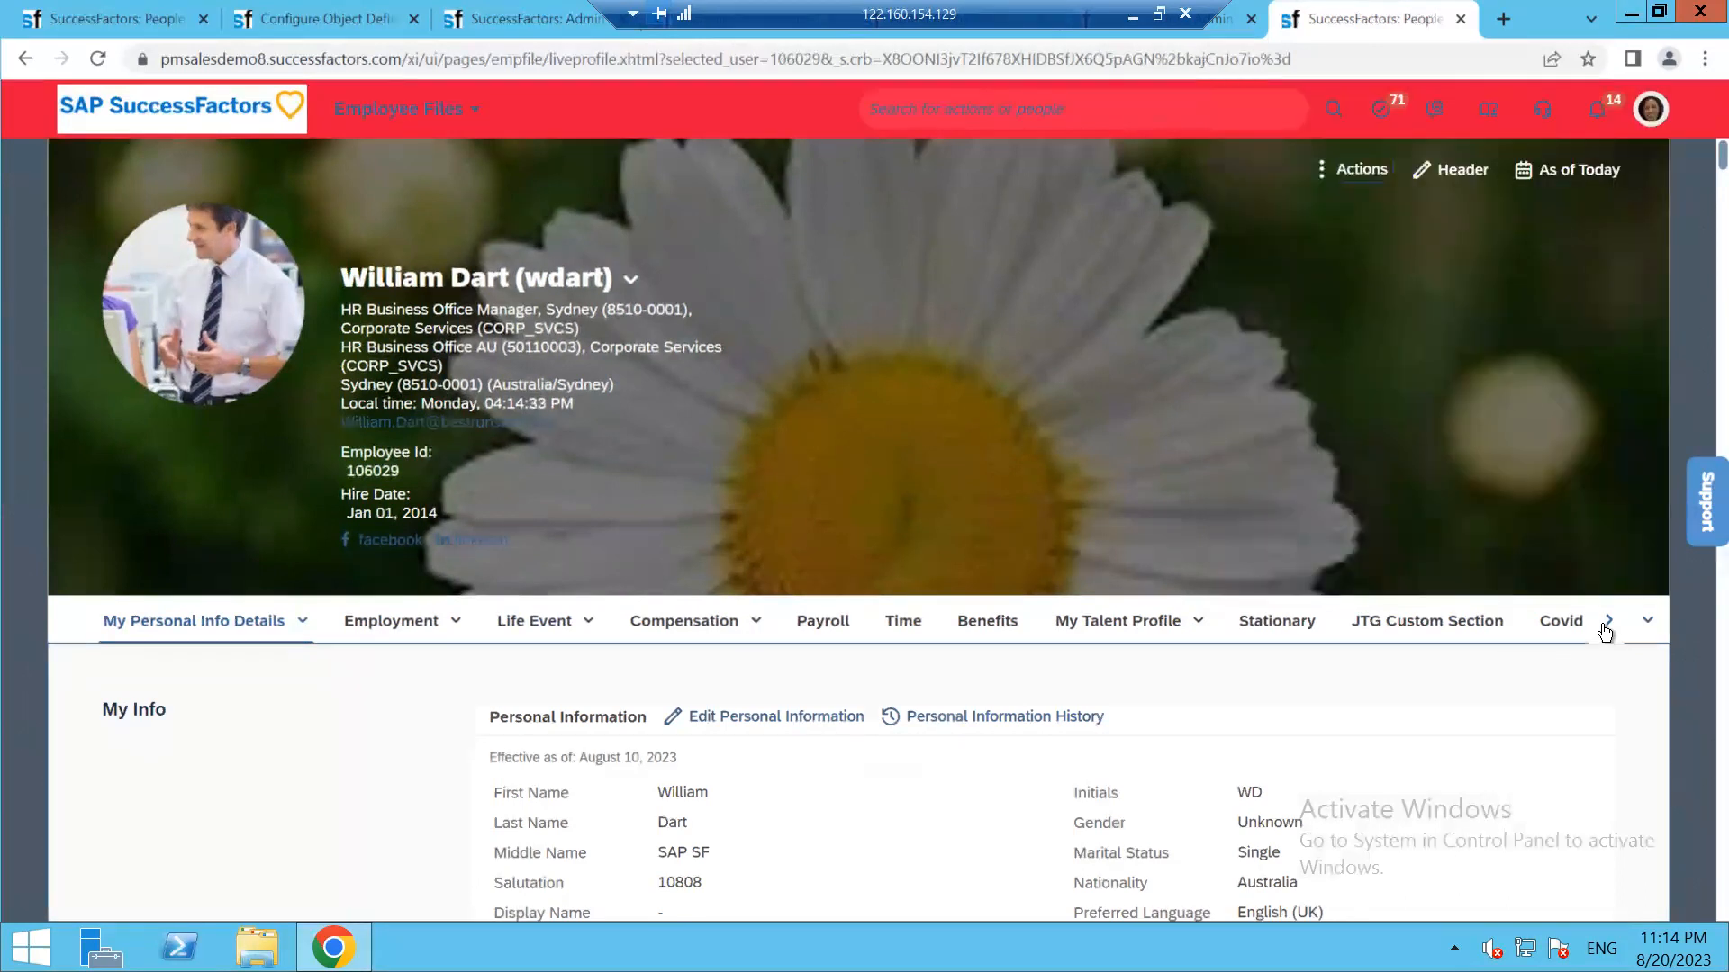
click(1465, 618)
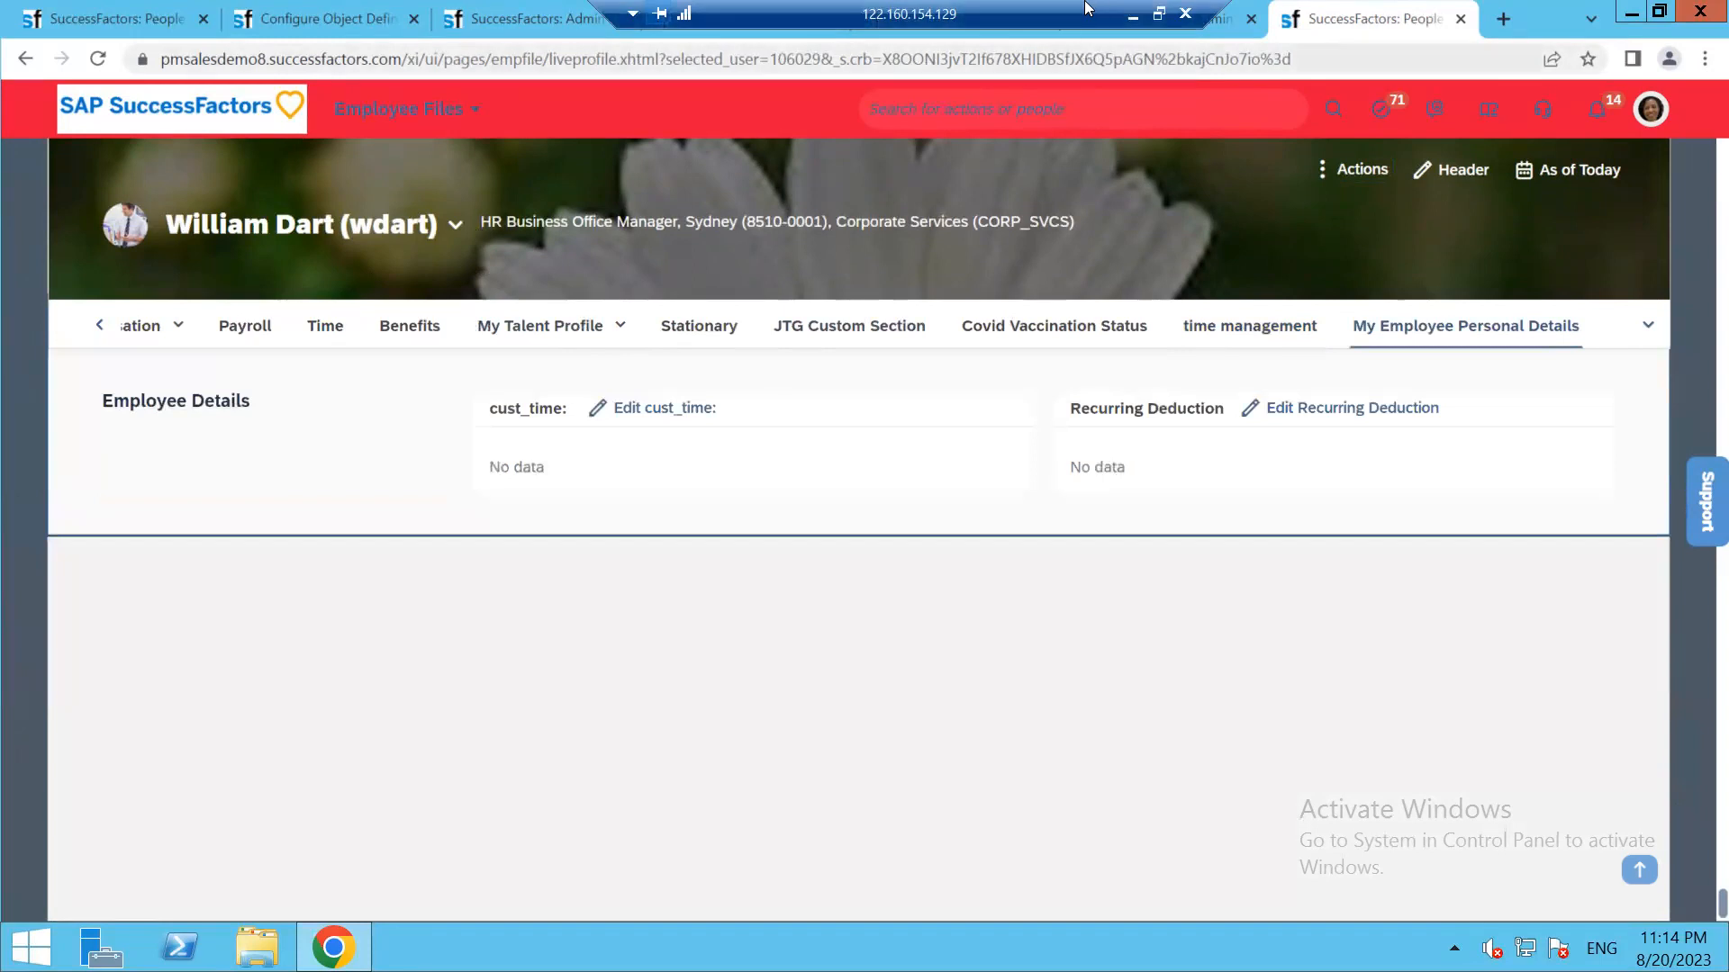
click(996, 13)
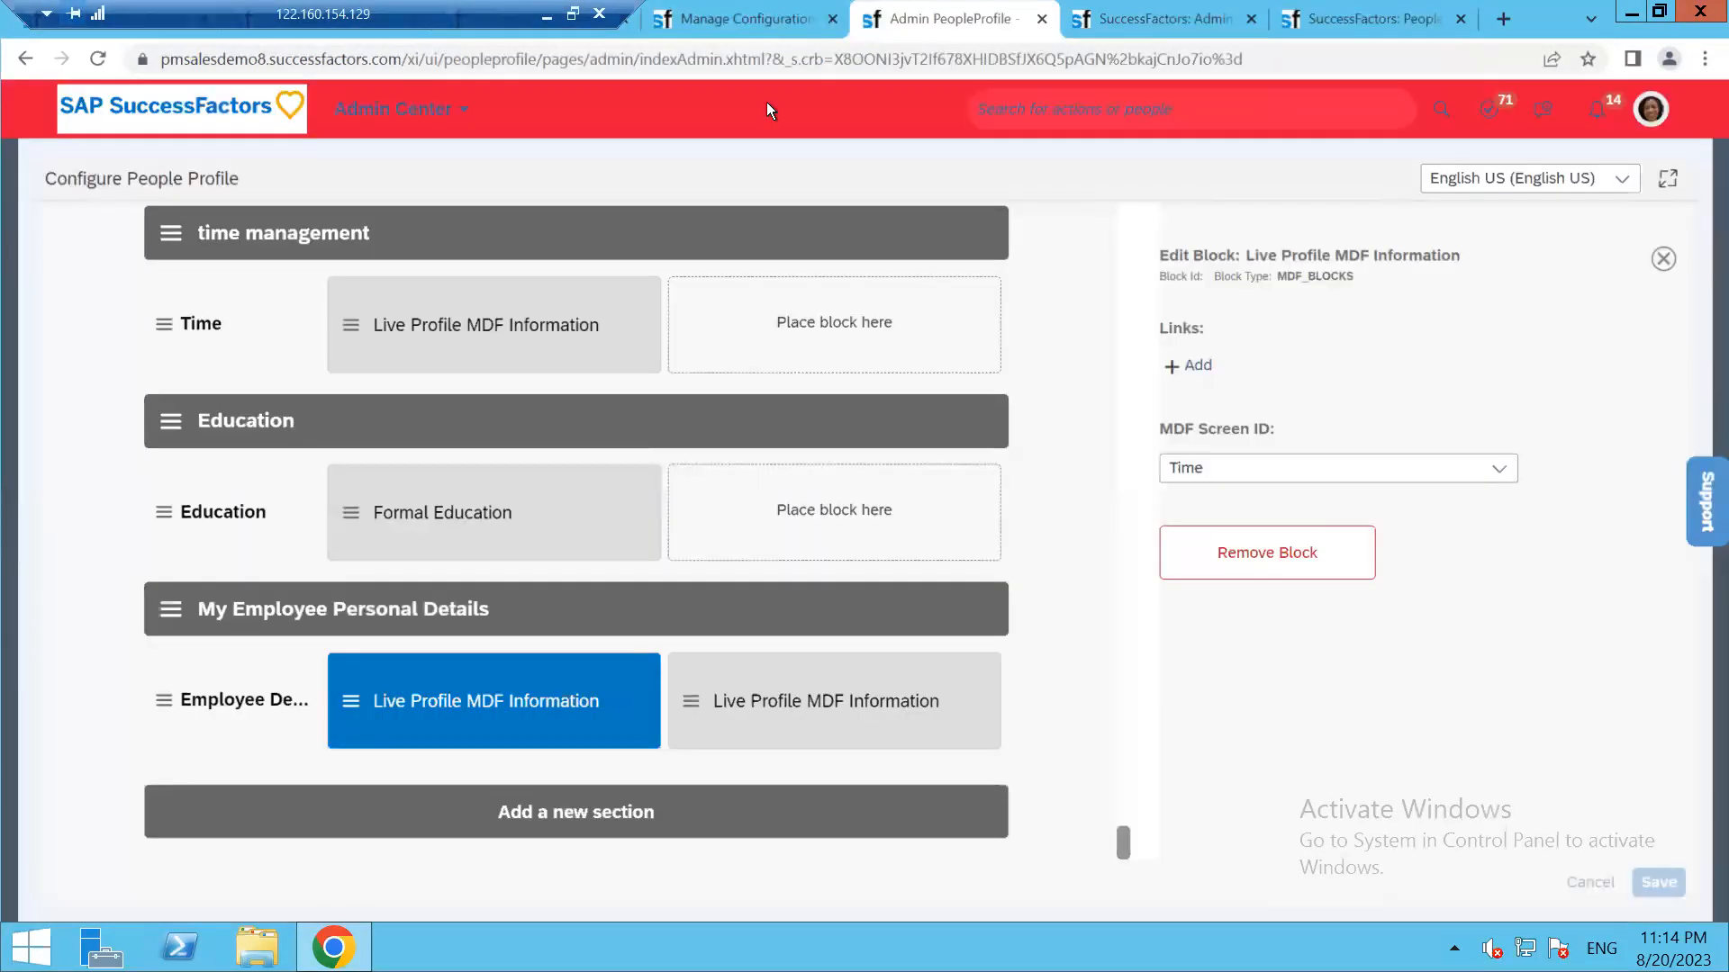
Move My Employee Personal Details up to sit right after My Personal Info Details and save the layout
drag(175, 621, 477, 130)
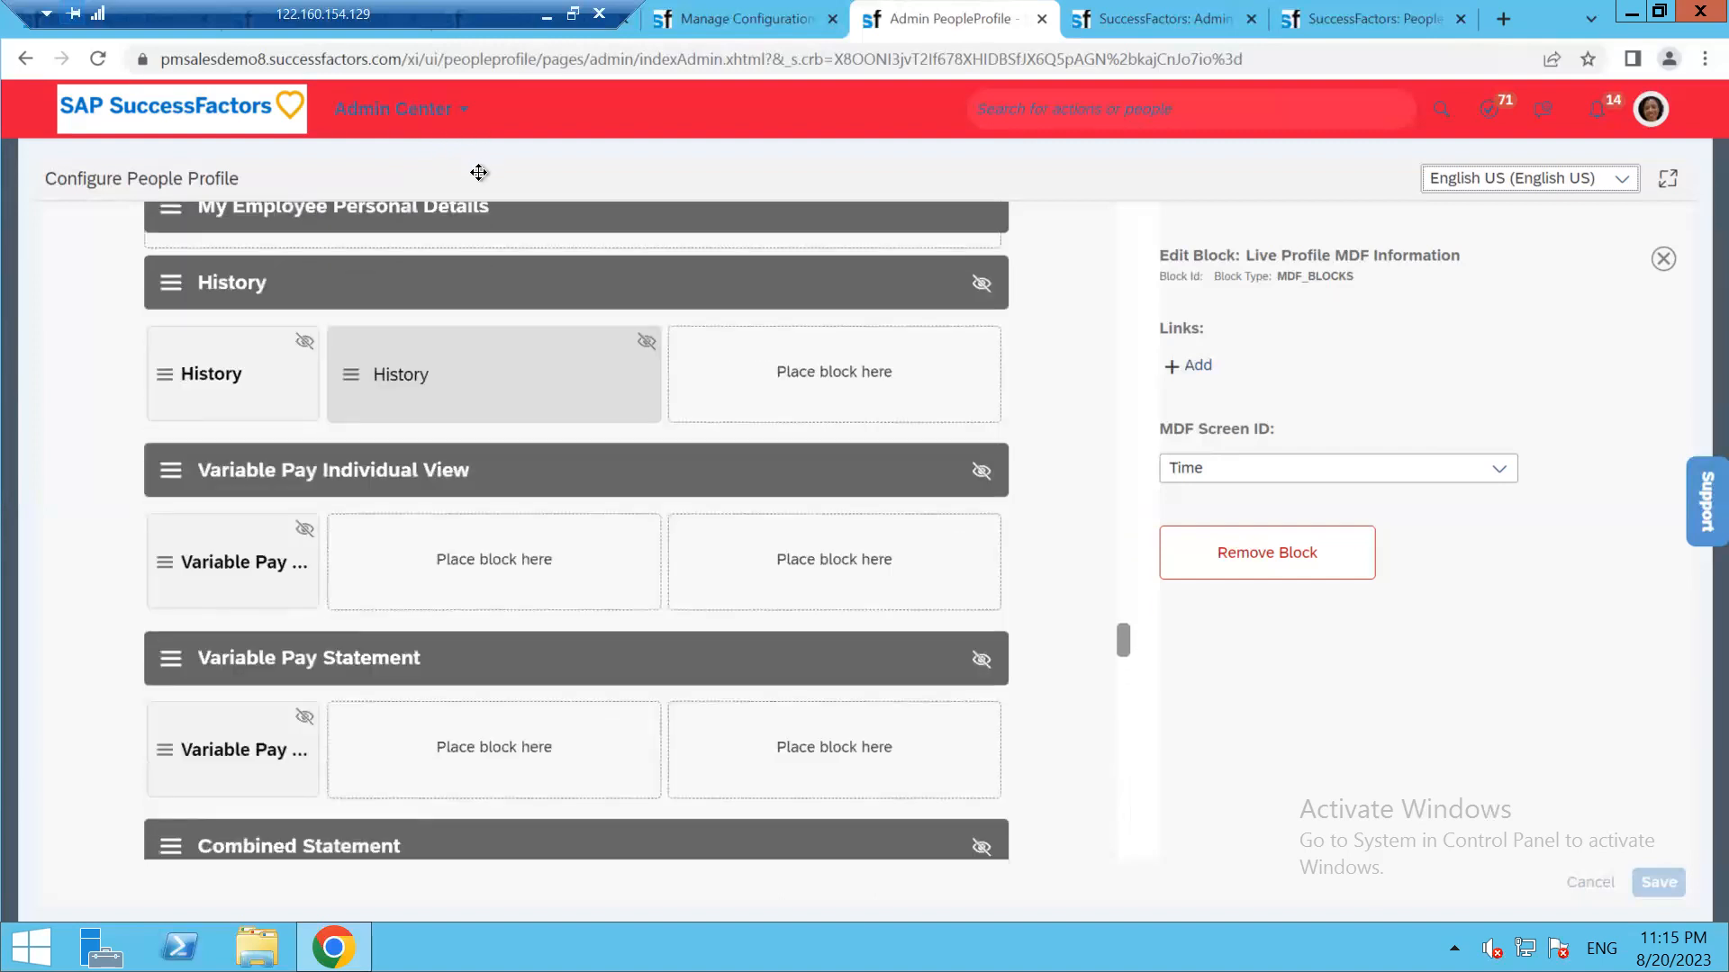
drag(483, 180, 500, 252)
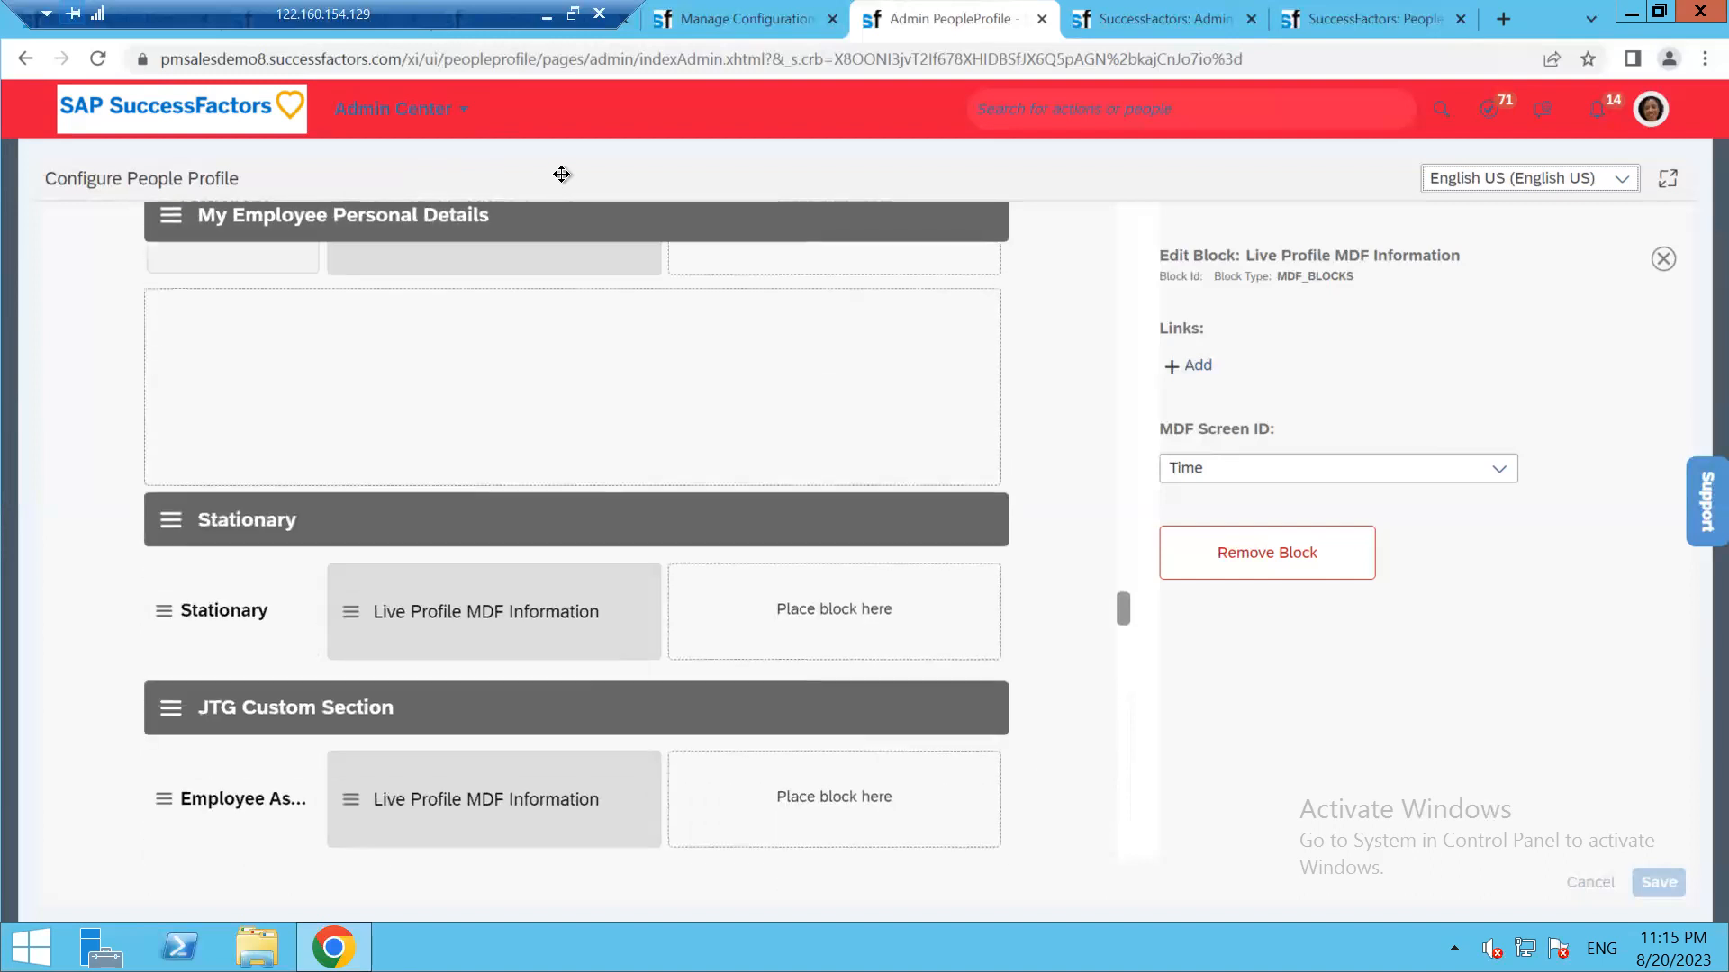
drag(563, 172, 678, 265)
mouse_move(702, 206)
mouse_down()
mouse_move(718, 159)
mouse_move(694, 289)
mouse_move(701, 234)
mouse_up()
drag(650, 370, 576, 731)
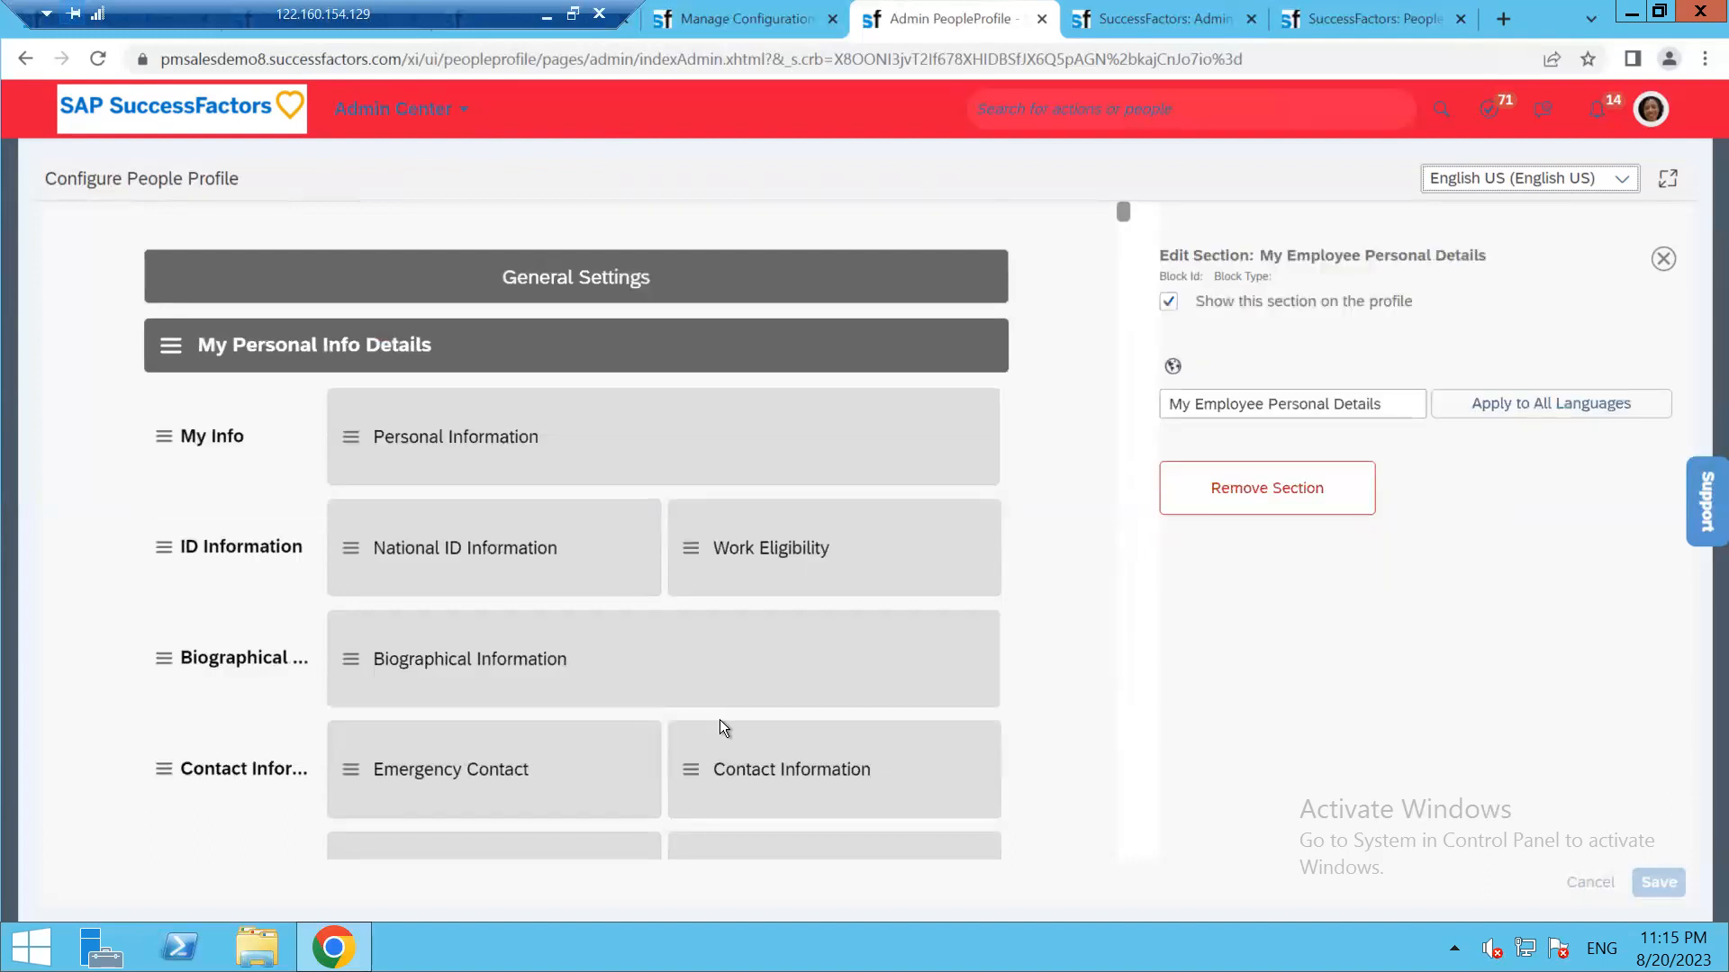
scroll(494, 716, down, 2)
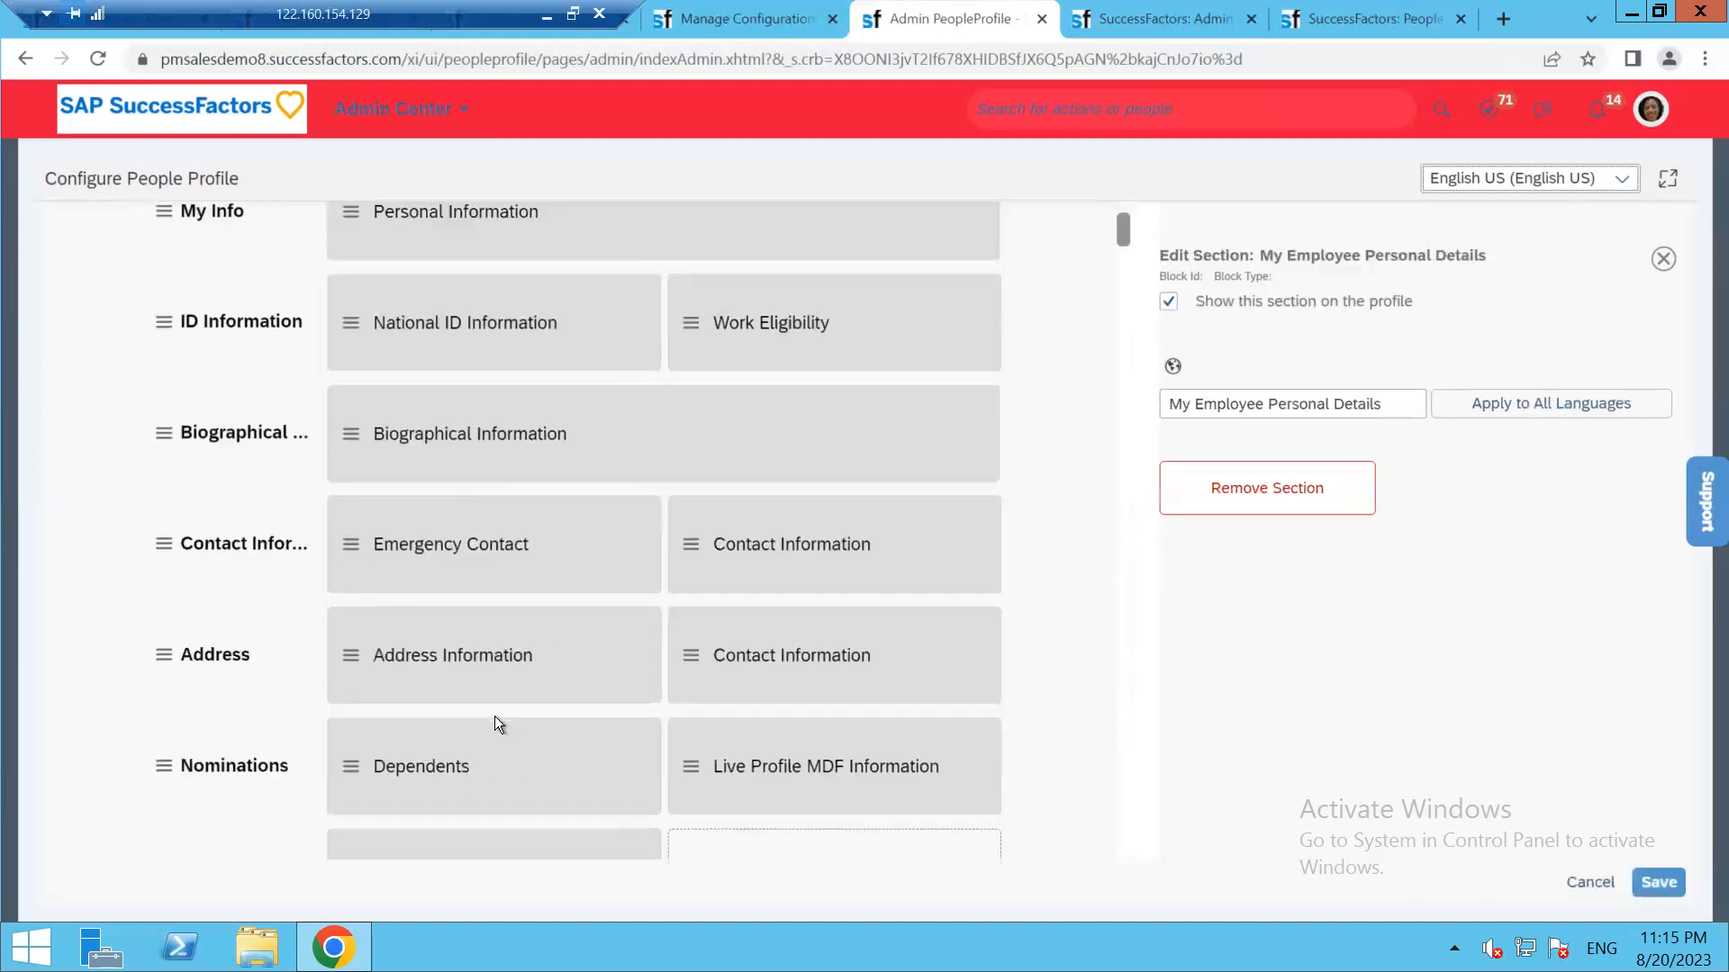
scroll(365, 751, down, 3)
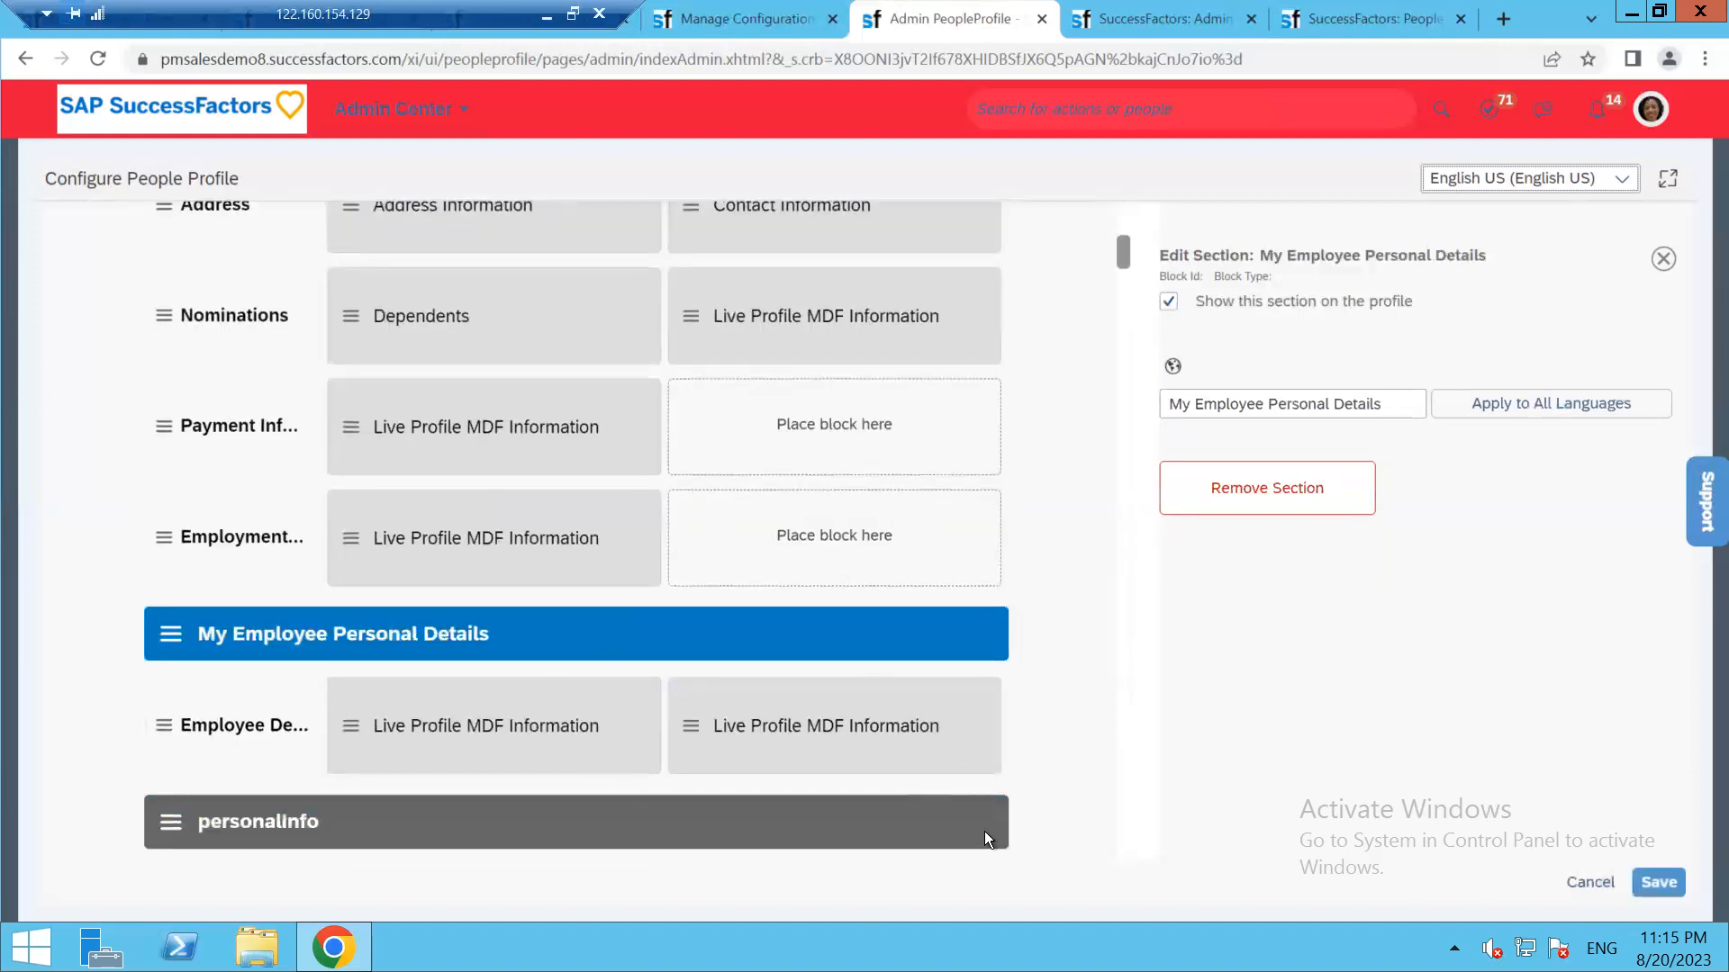
click(1659, 882)
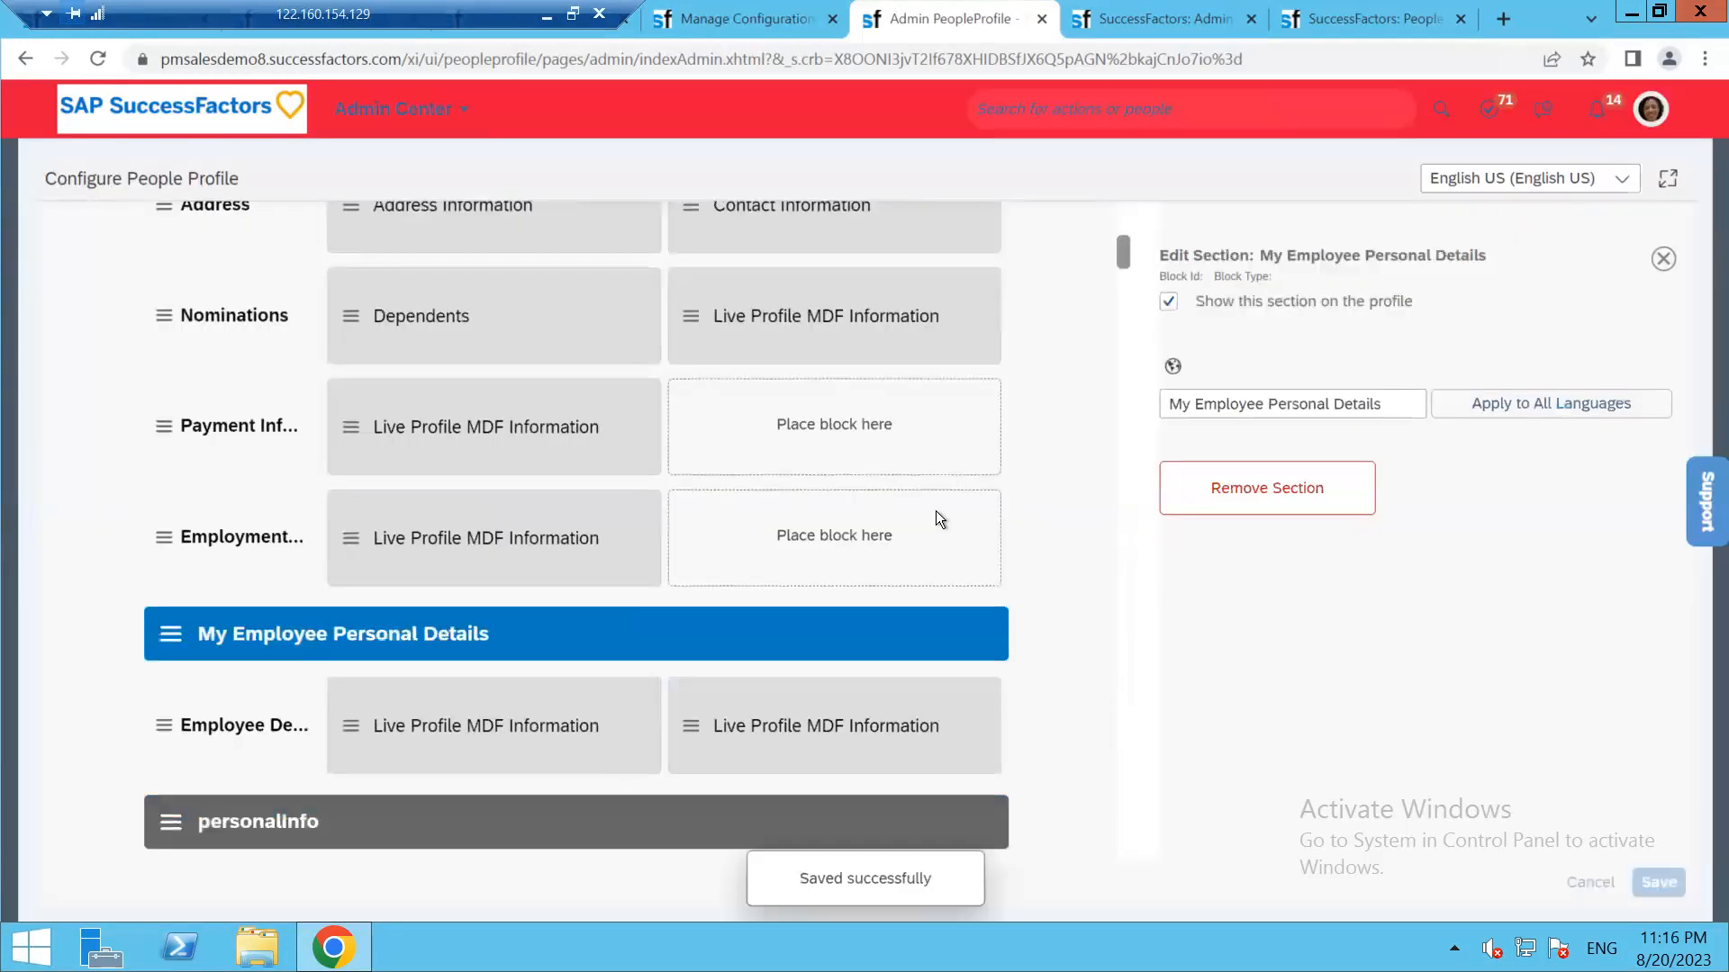
Reload the configuration page and the employee profile, then view My Employee Personal Details as the second tab
click(98, 58)
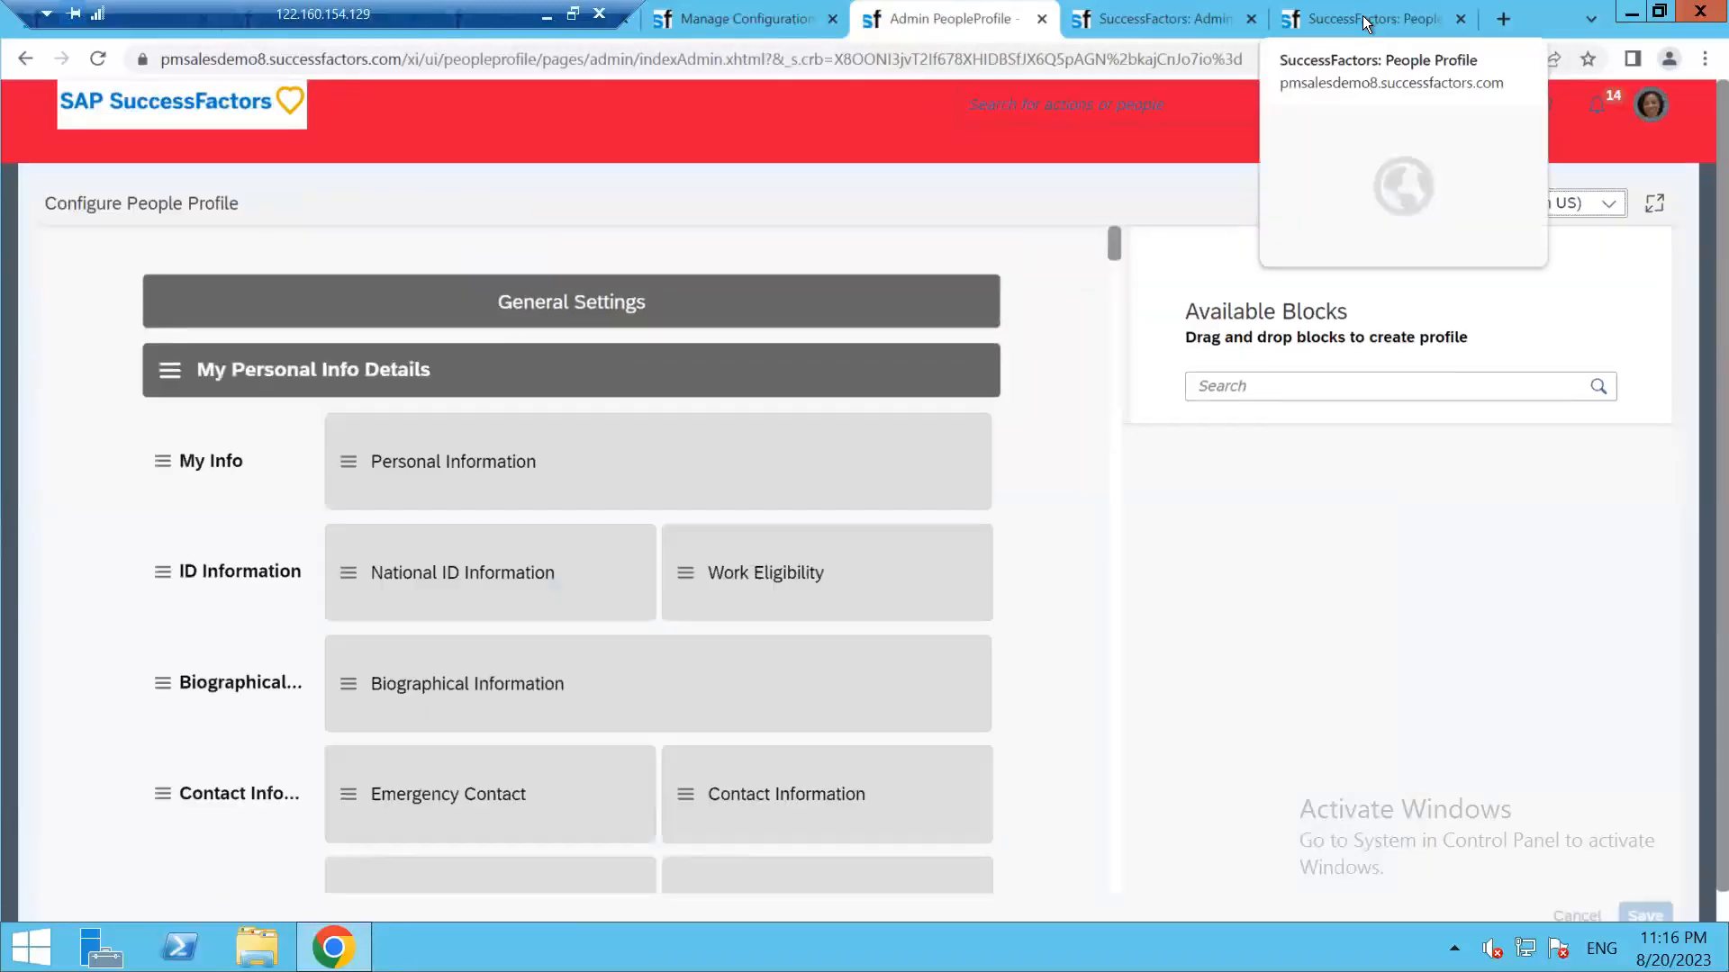
click(1363, 14)
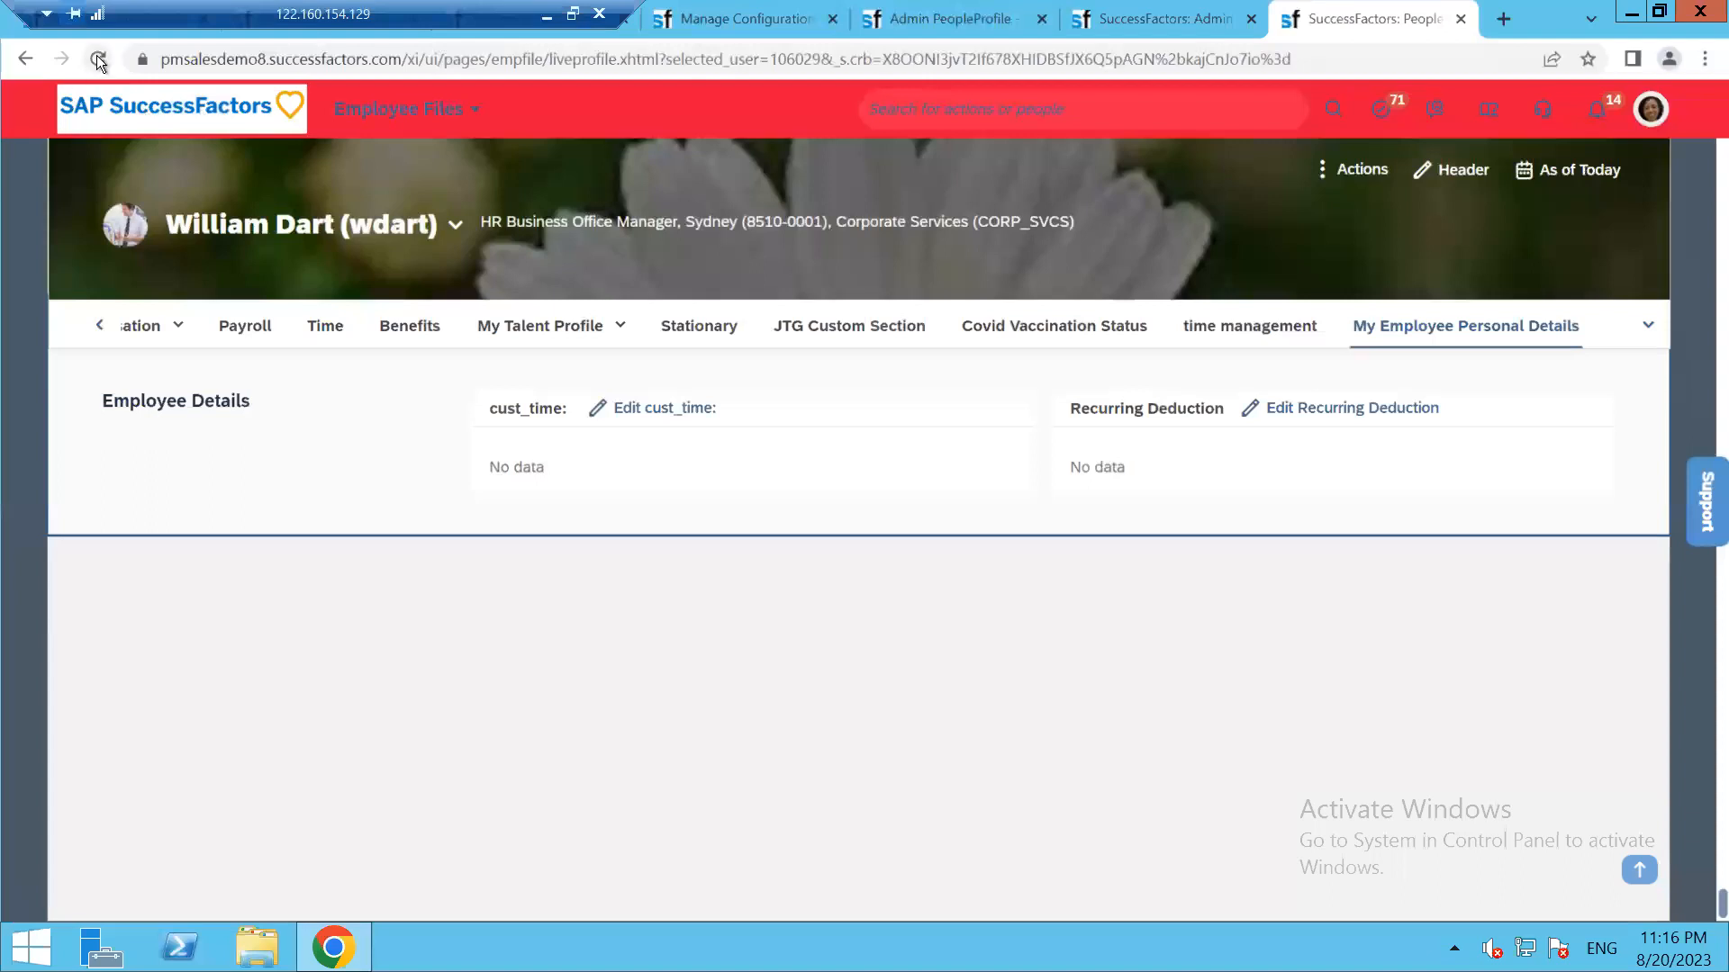
click(99, 61)
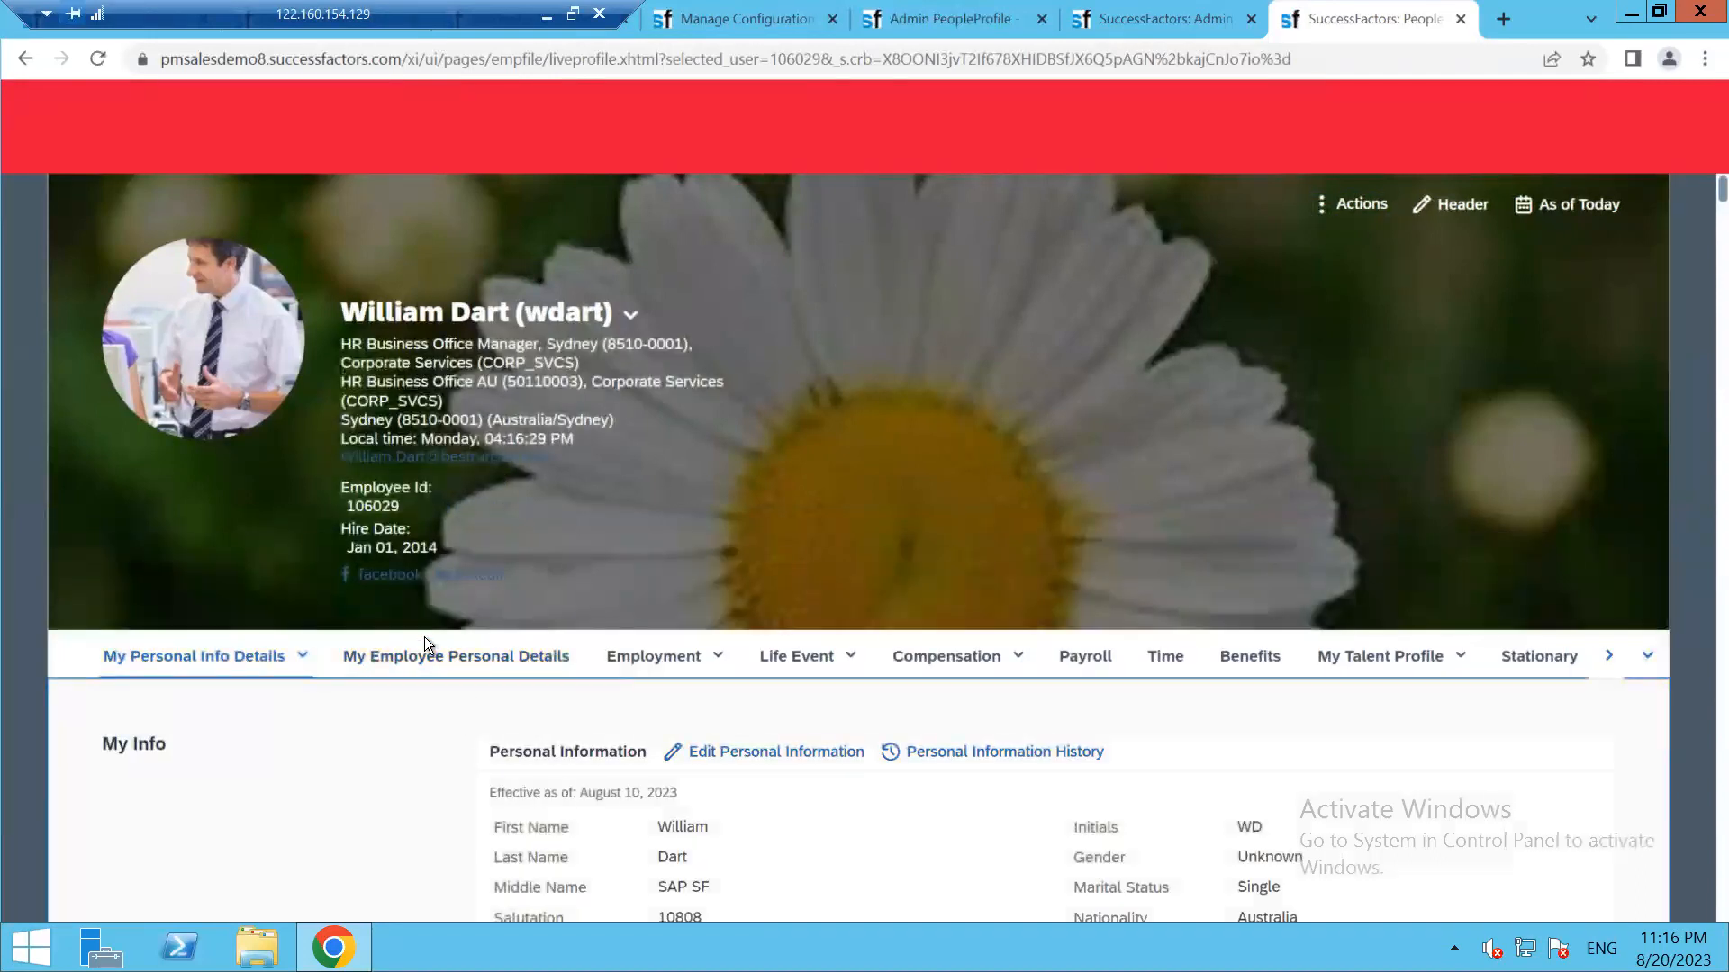
click(458, 667)
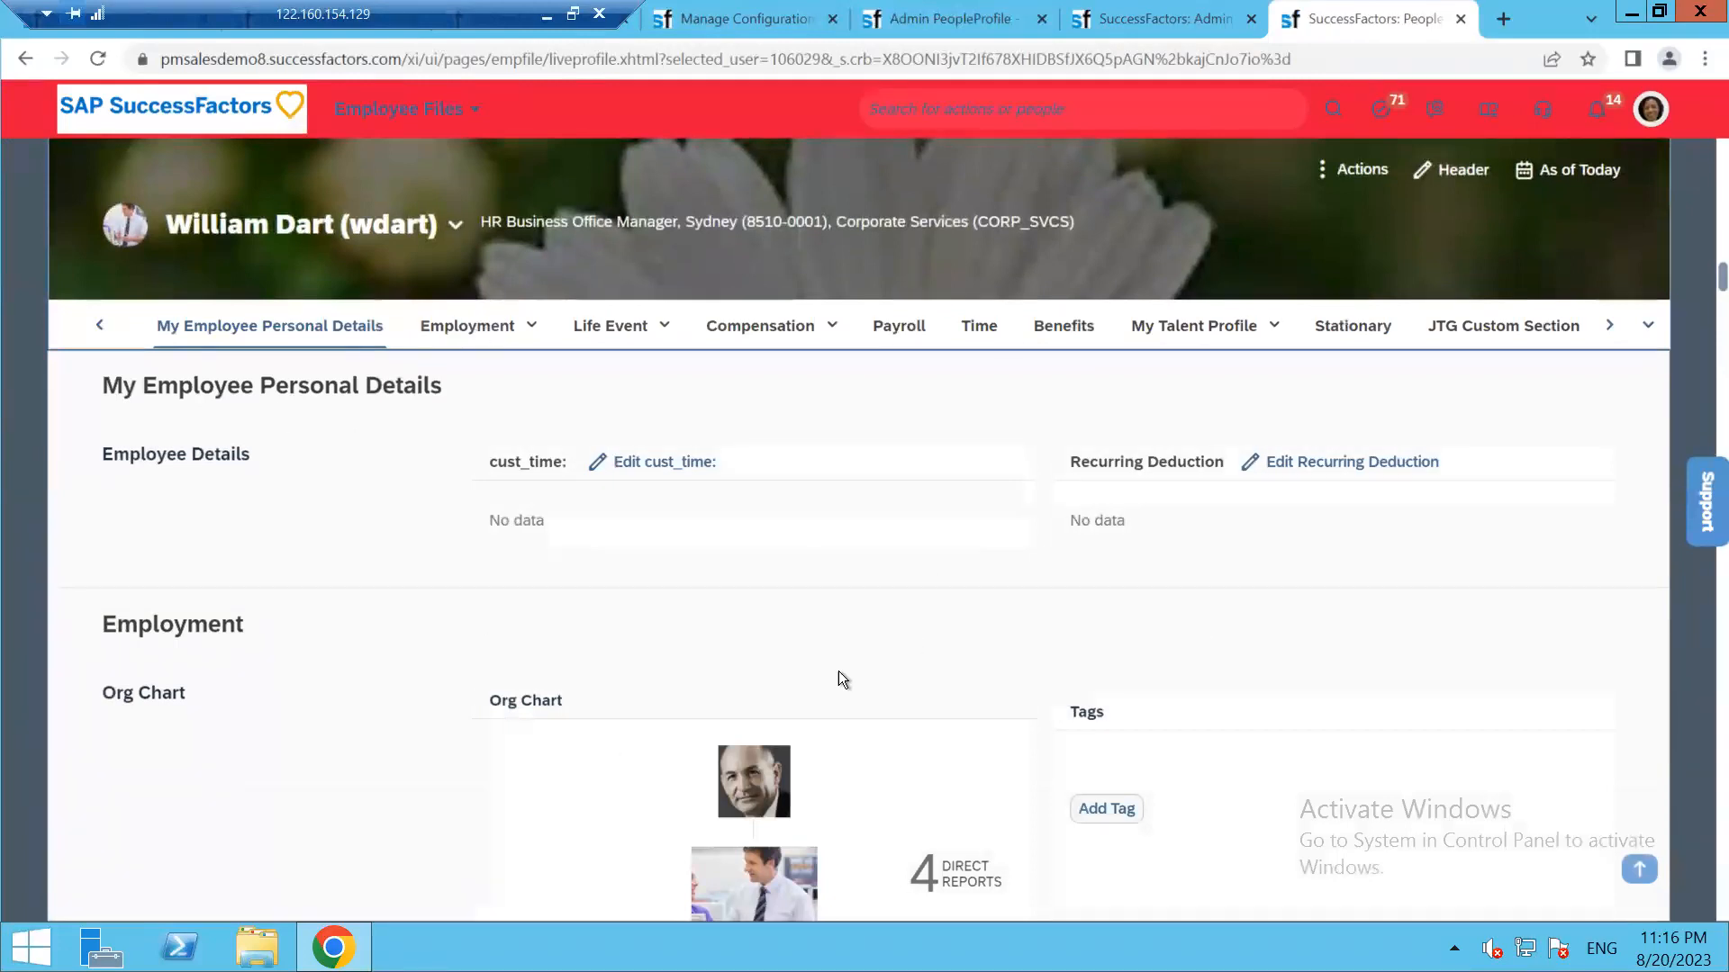
click(98, 327)
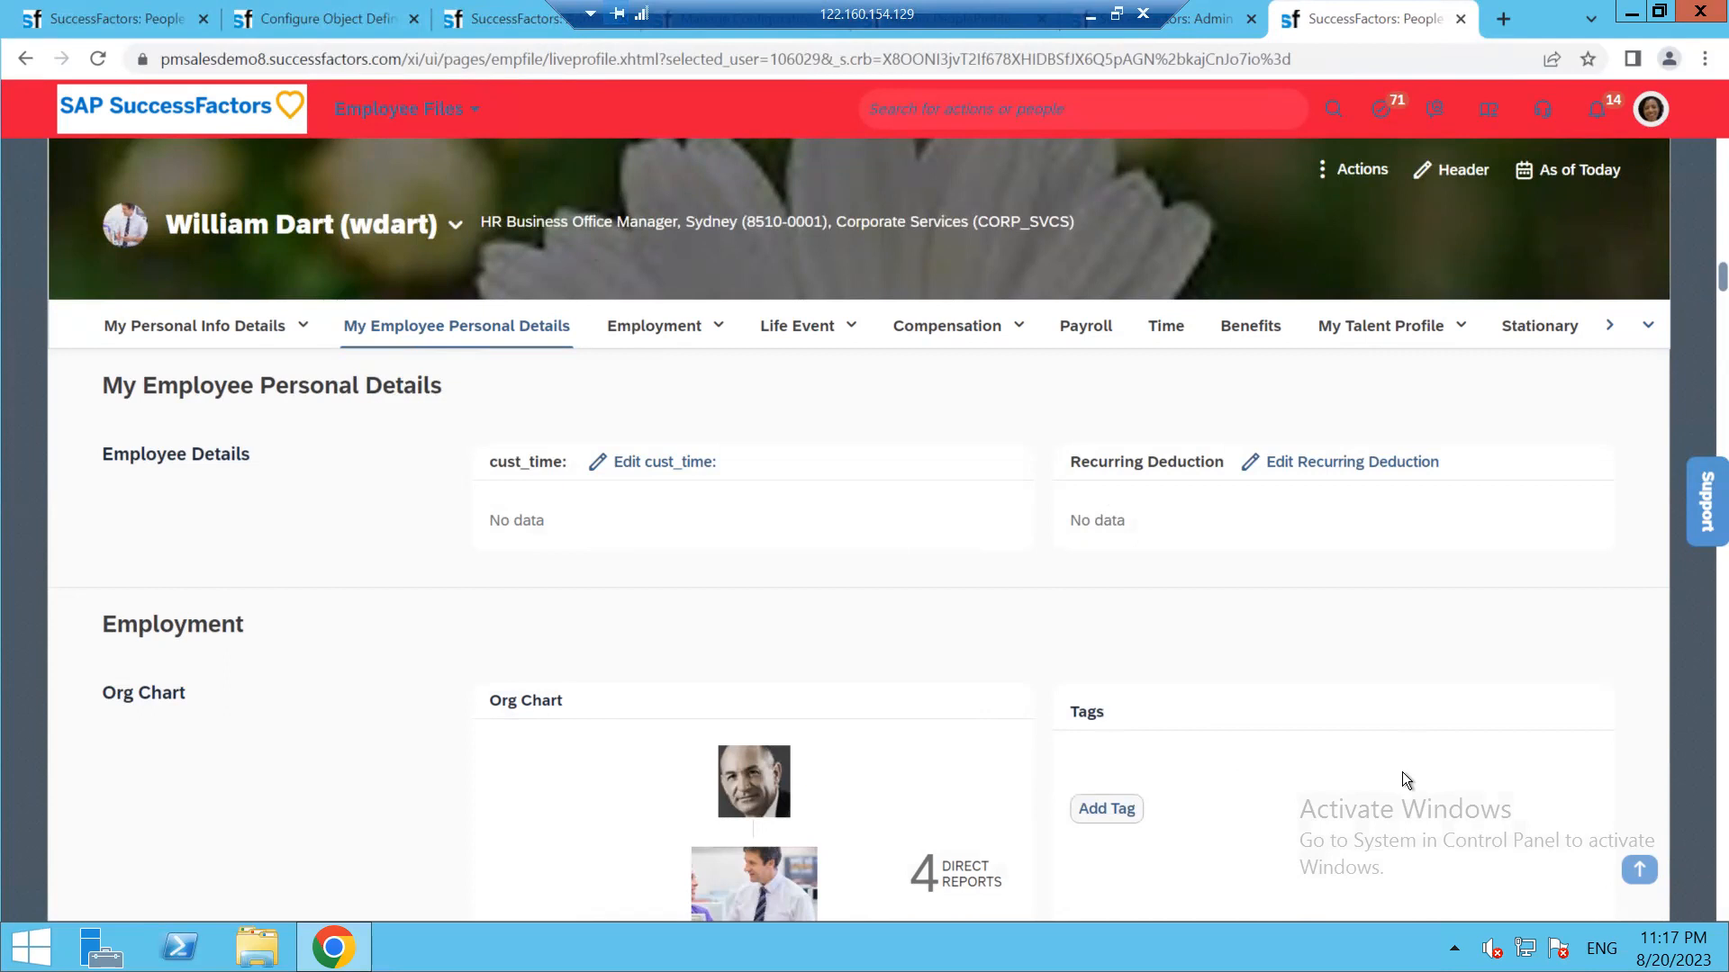
click(292, 19)
drag(1025, 4, 941, 2)
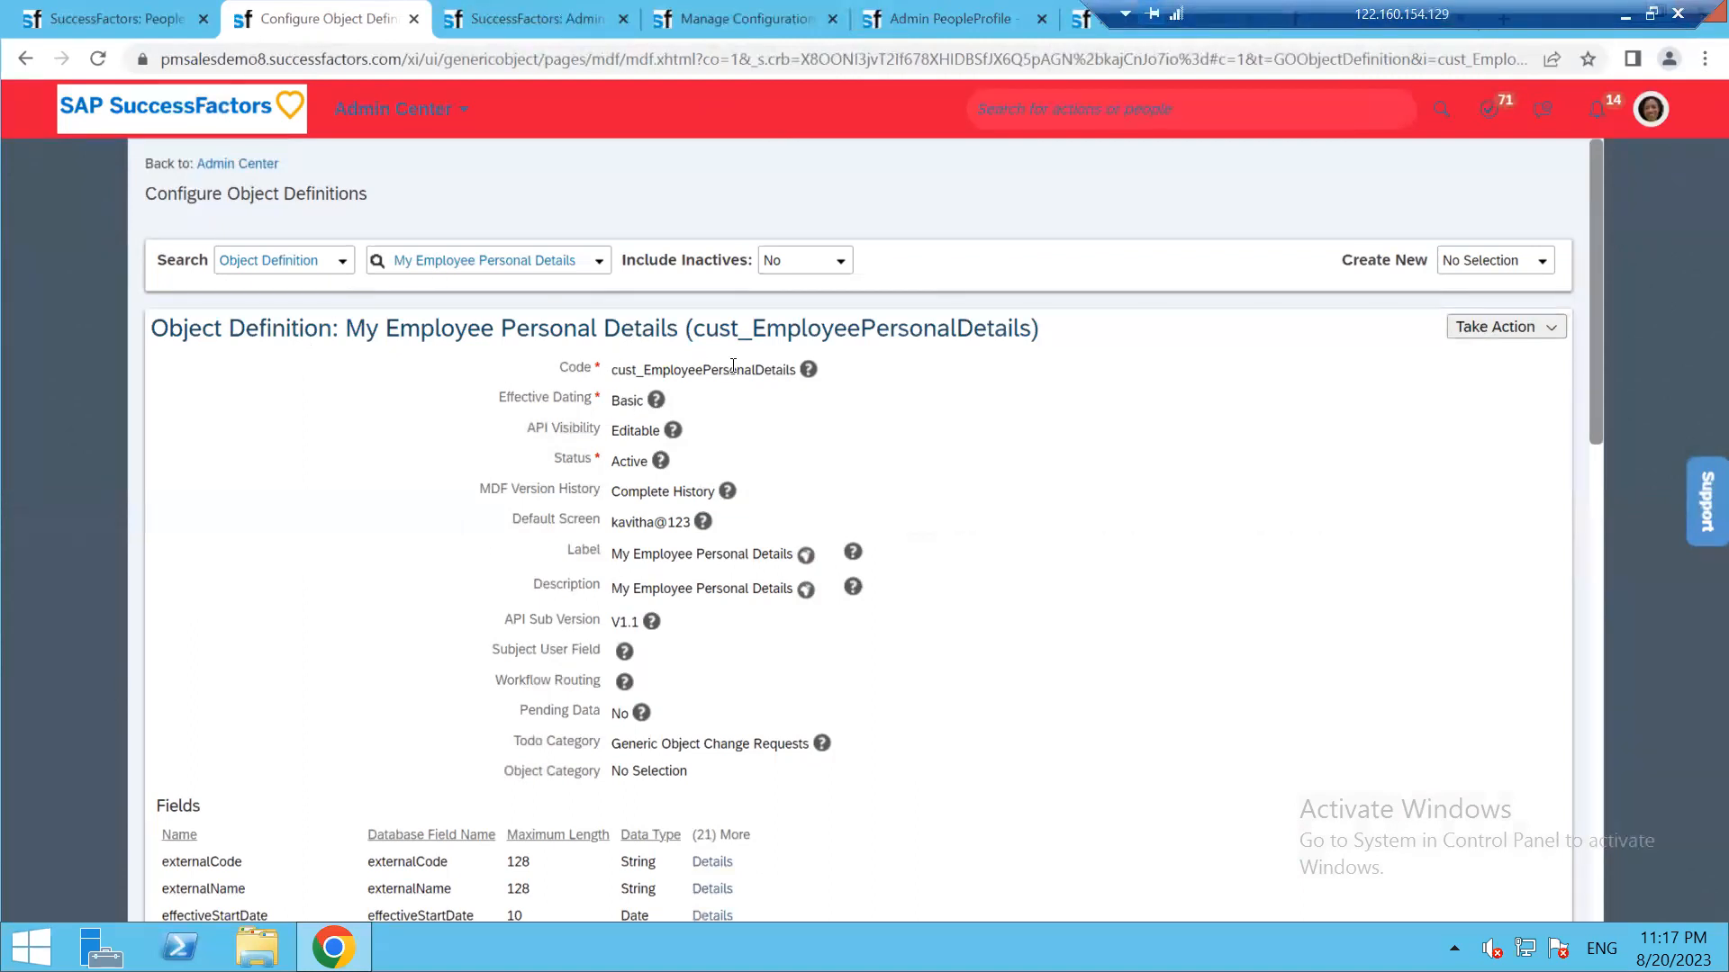
click(454, 20)
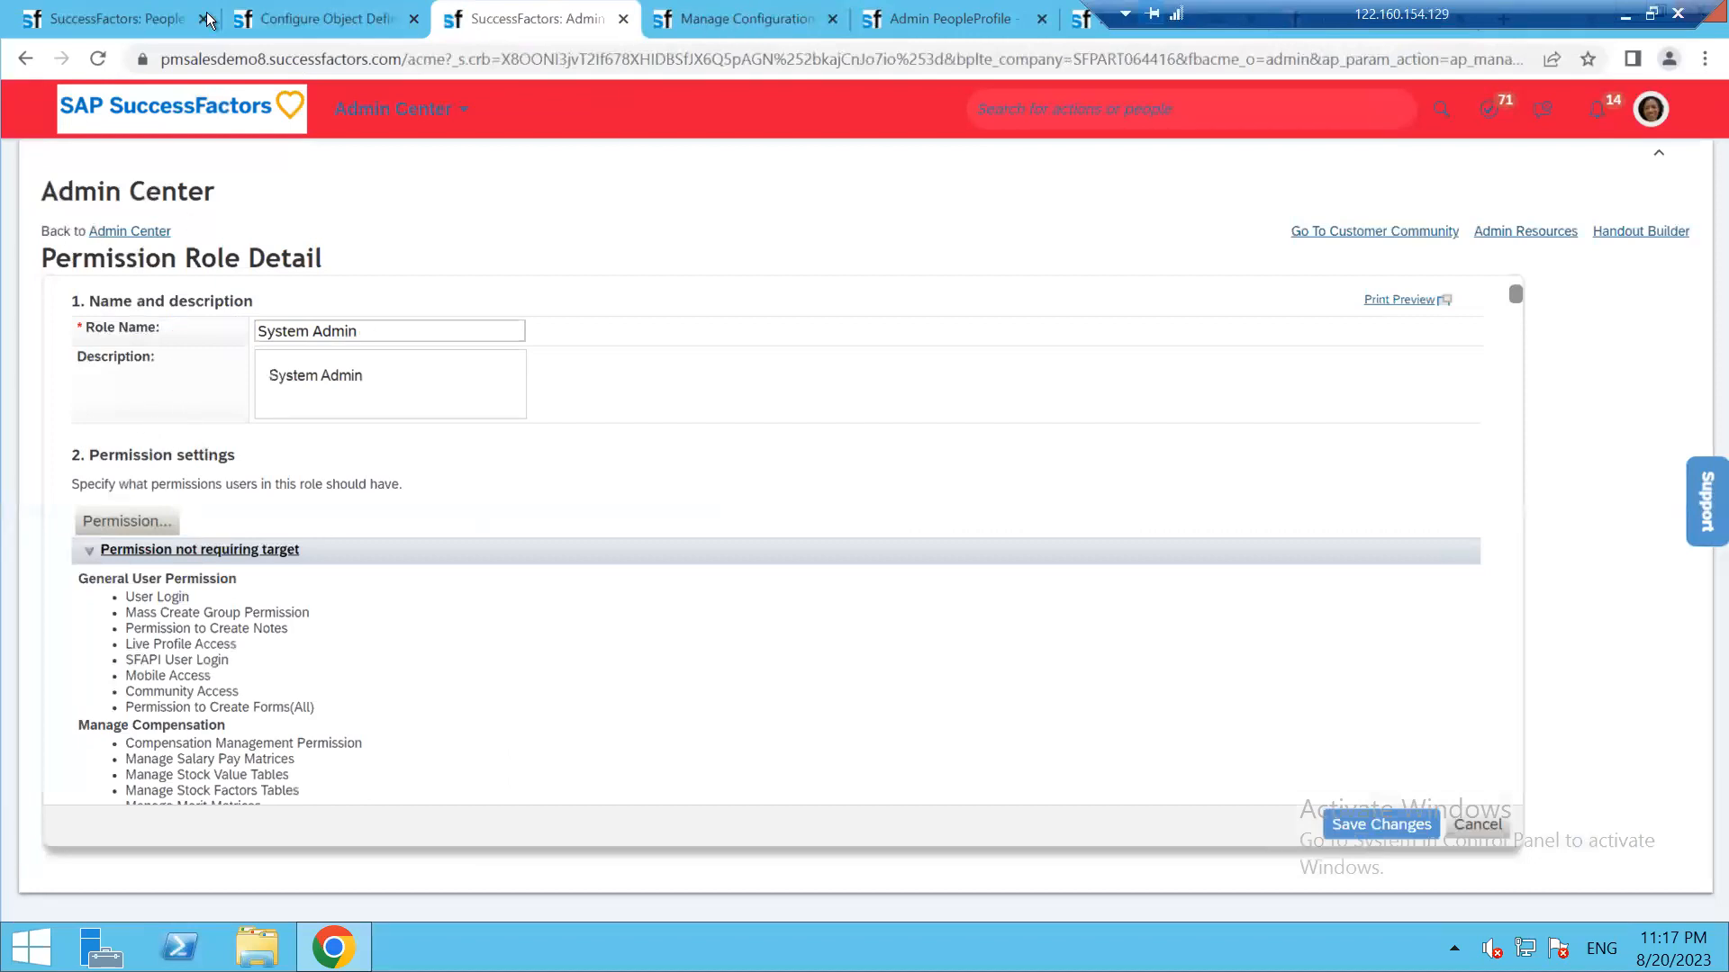
click(379, 20)
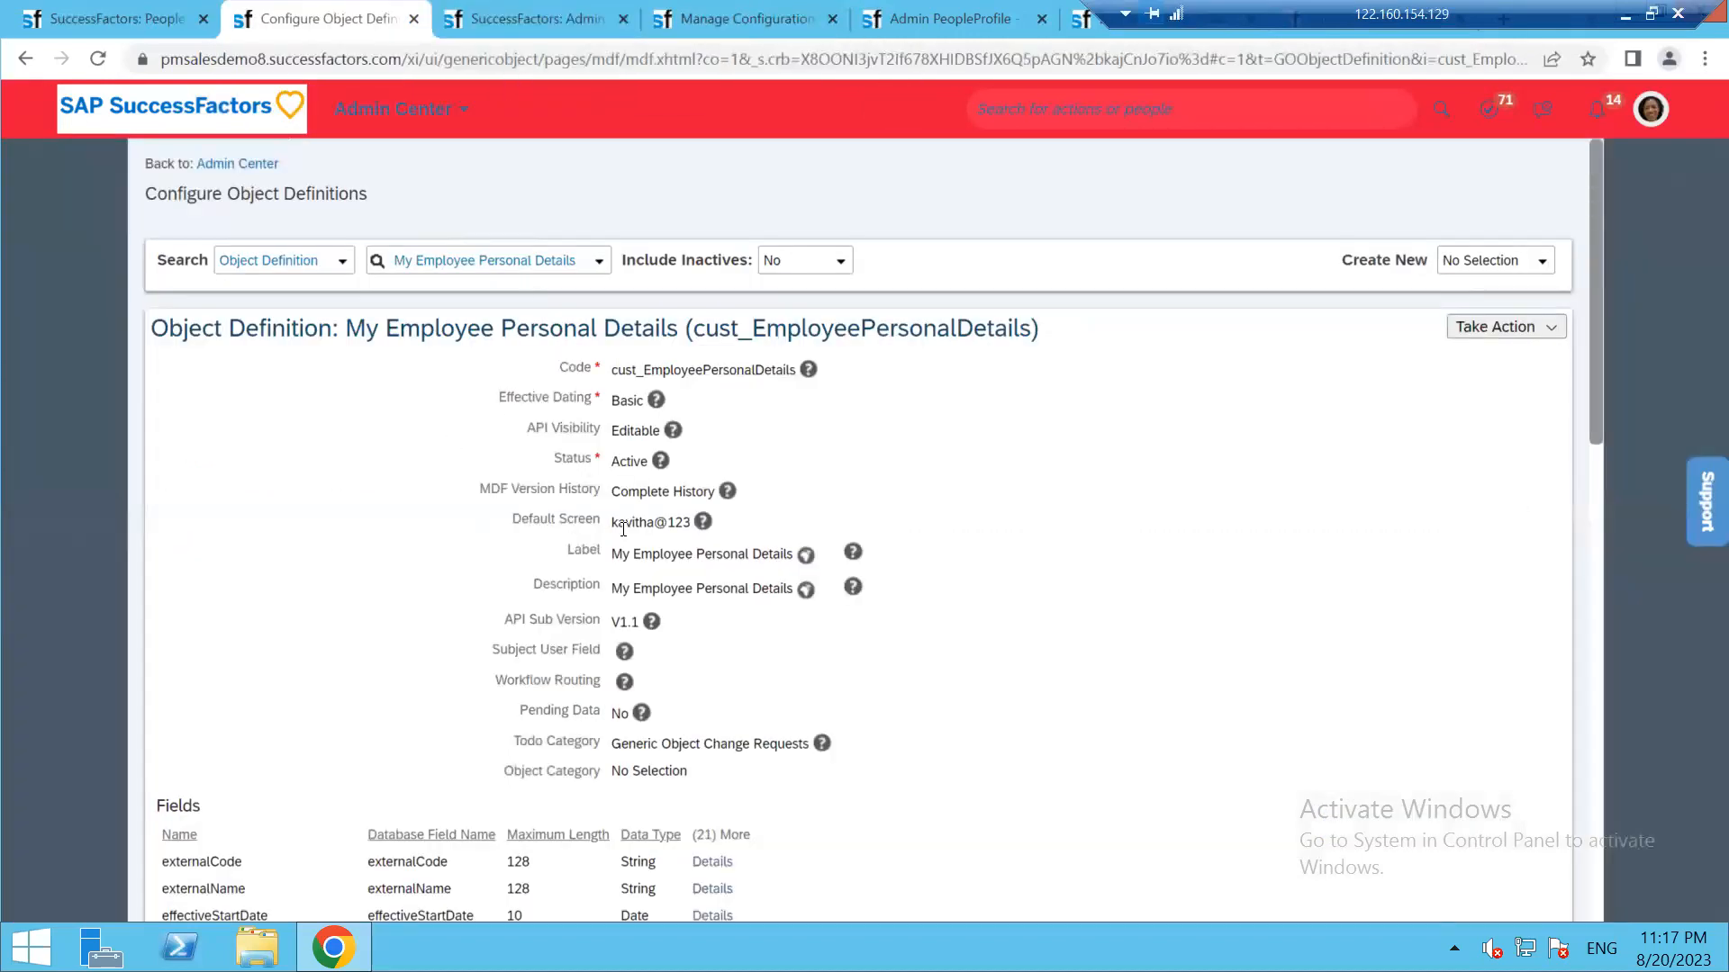
click(717, 13)
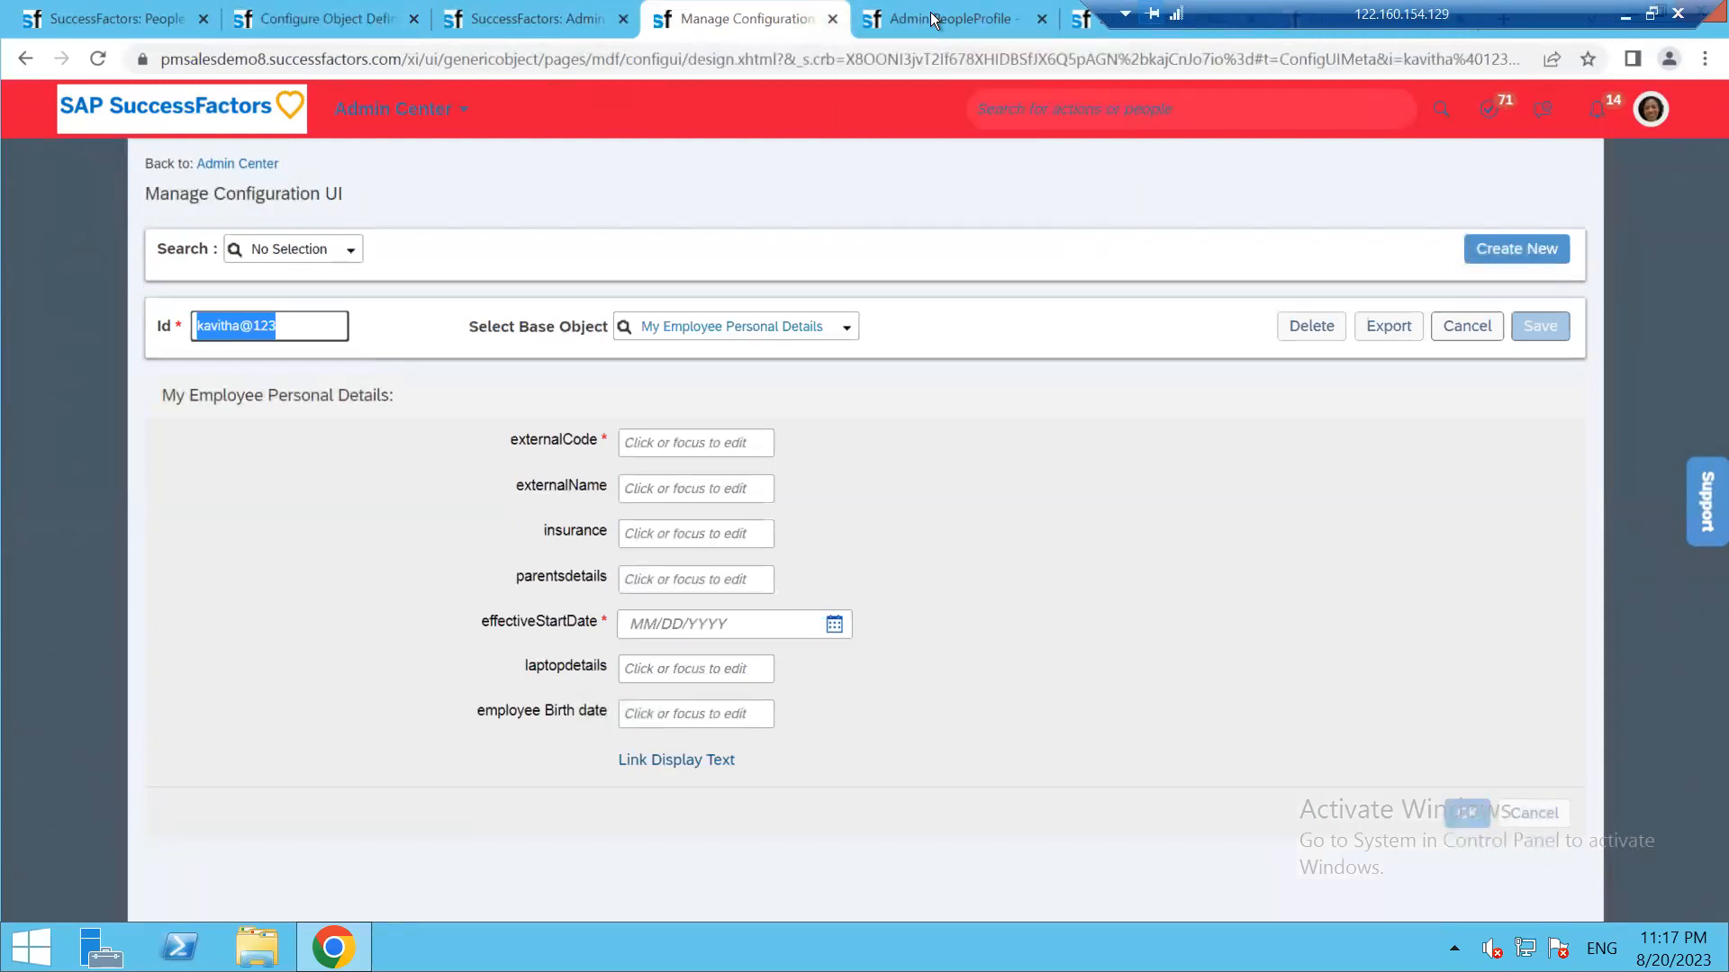
click(900, 18)
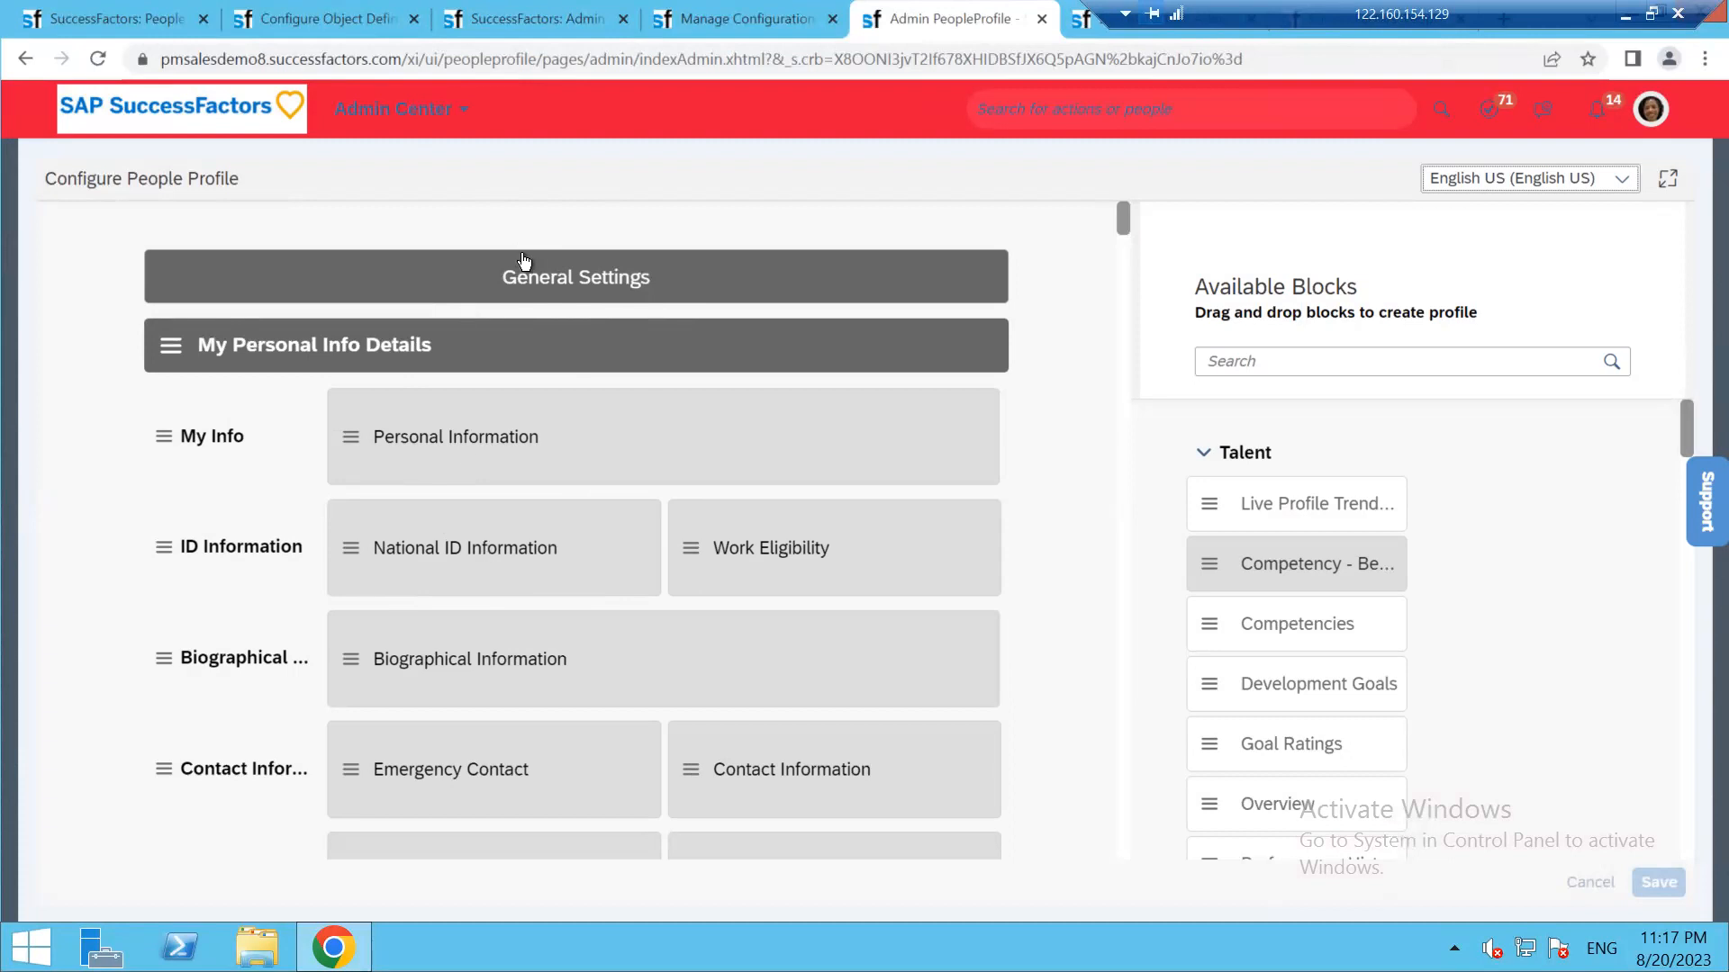
drag(1317, 9, 394, 9)
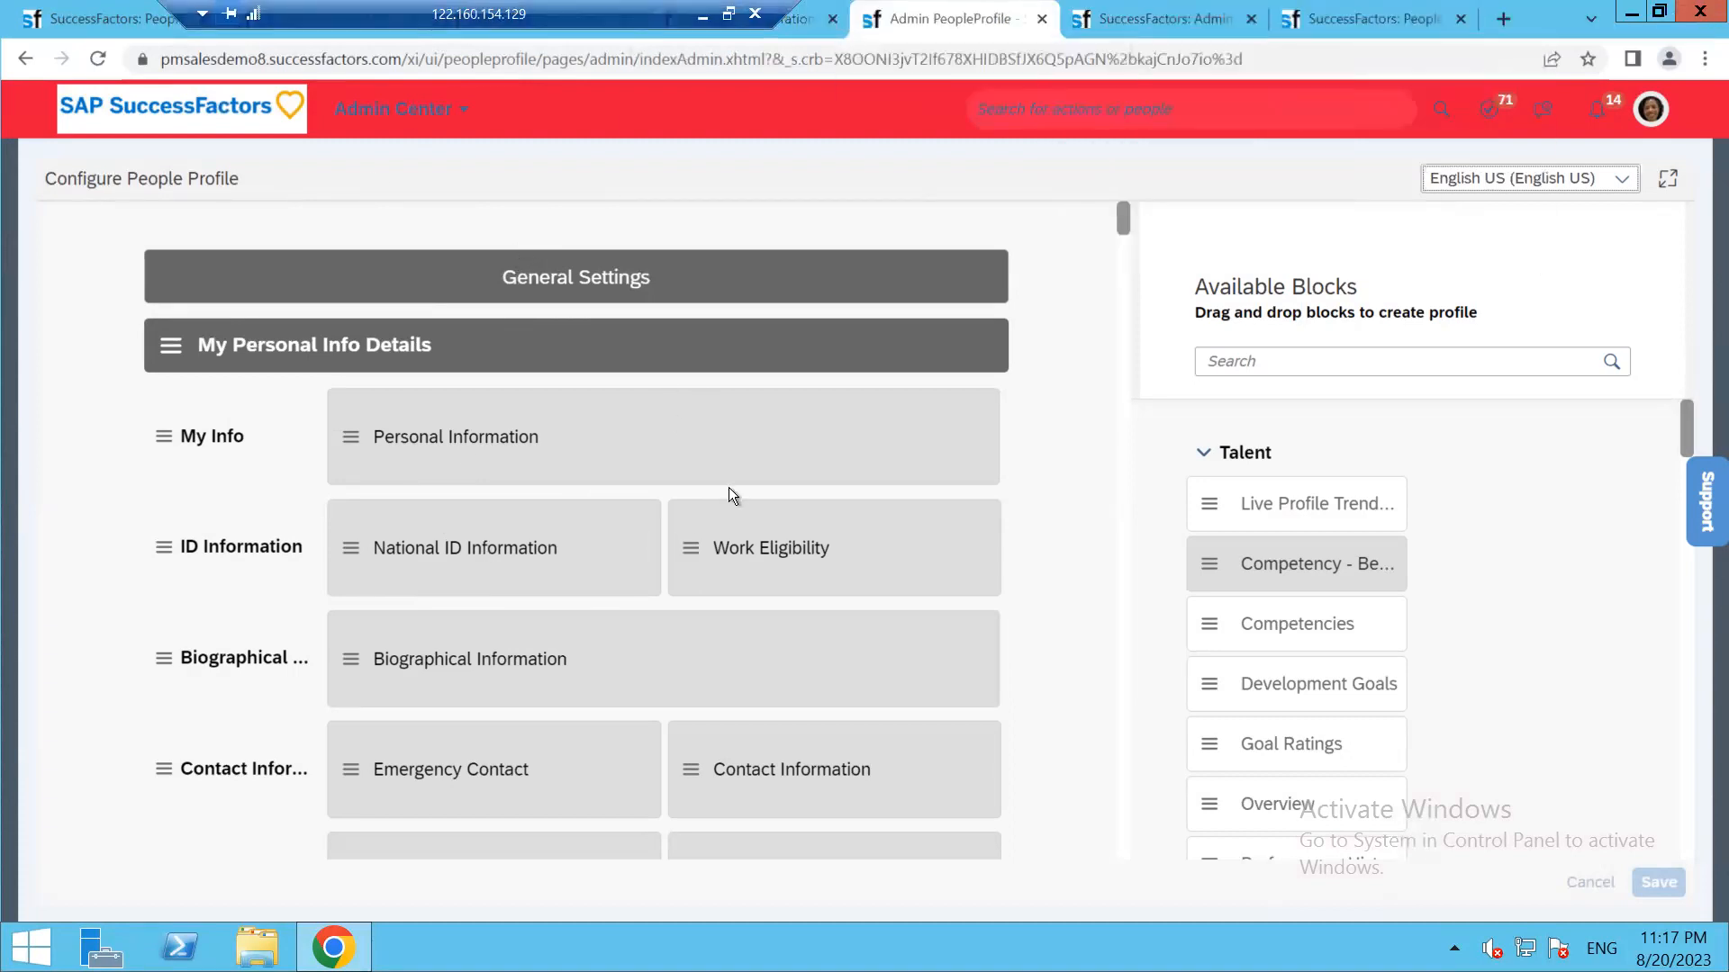
click(1165, 13)
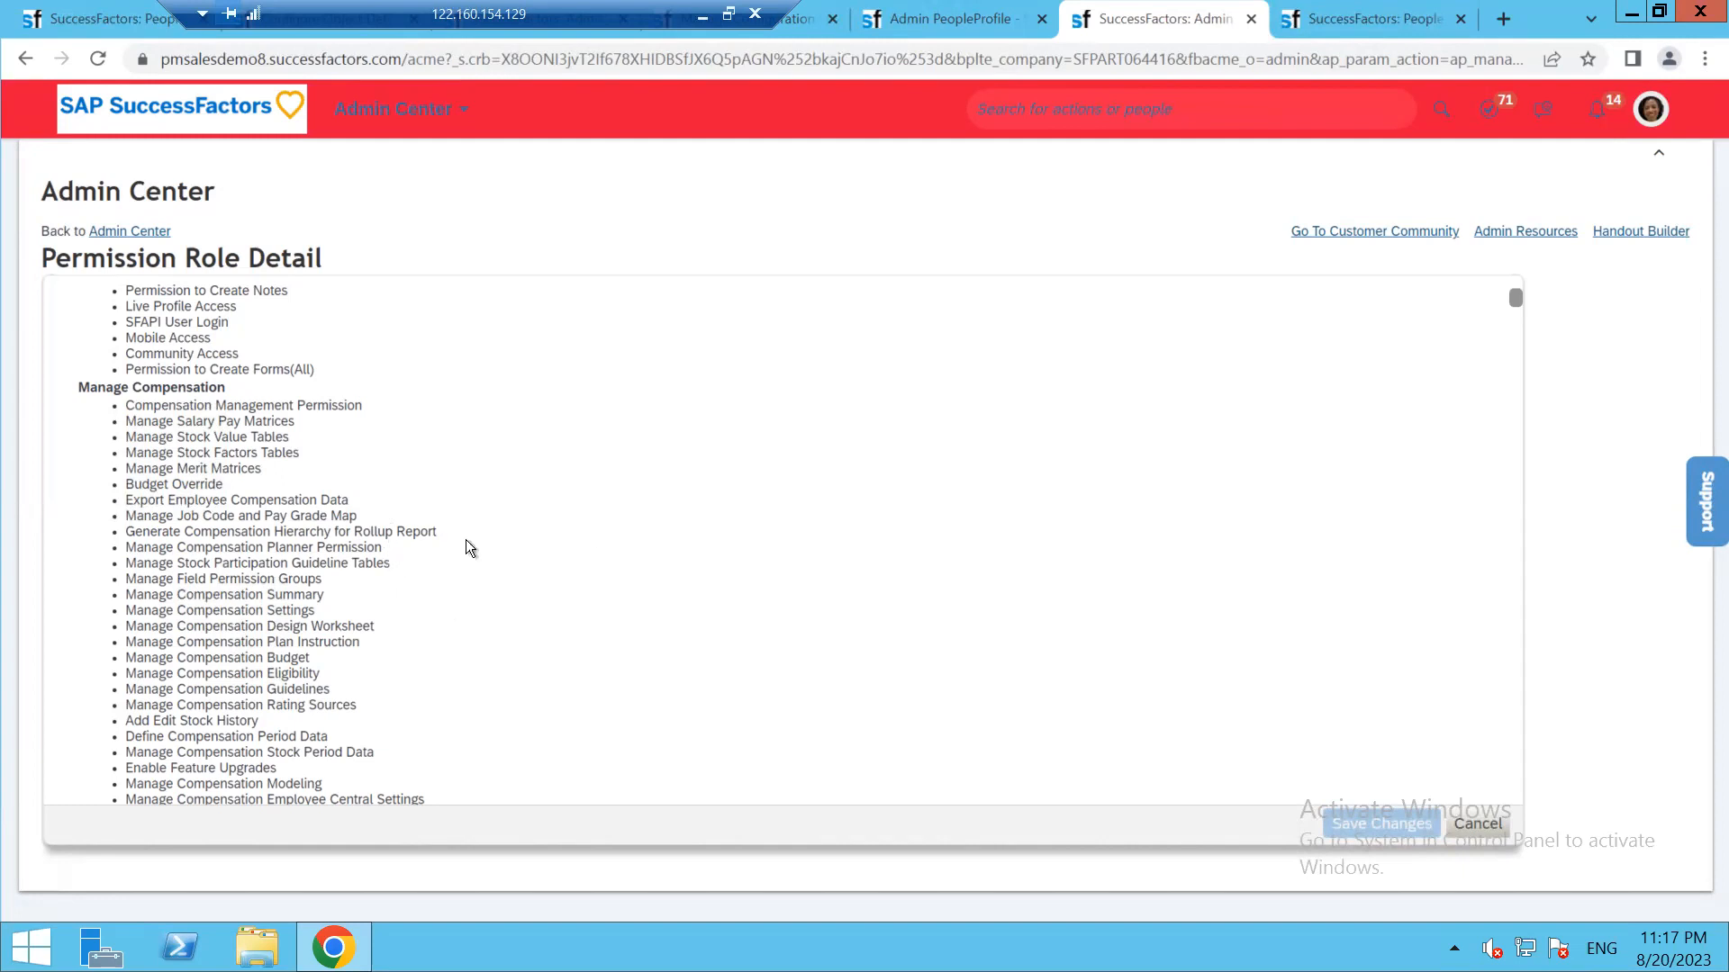
click(1368, 20)
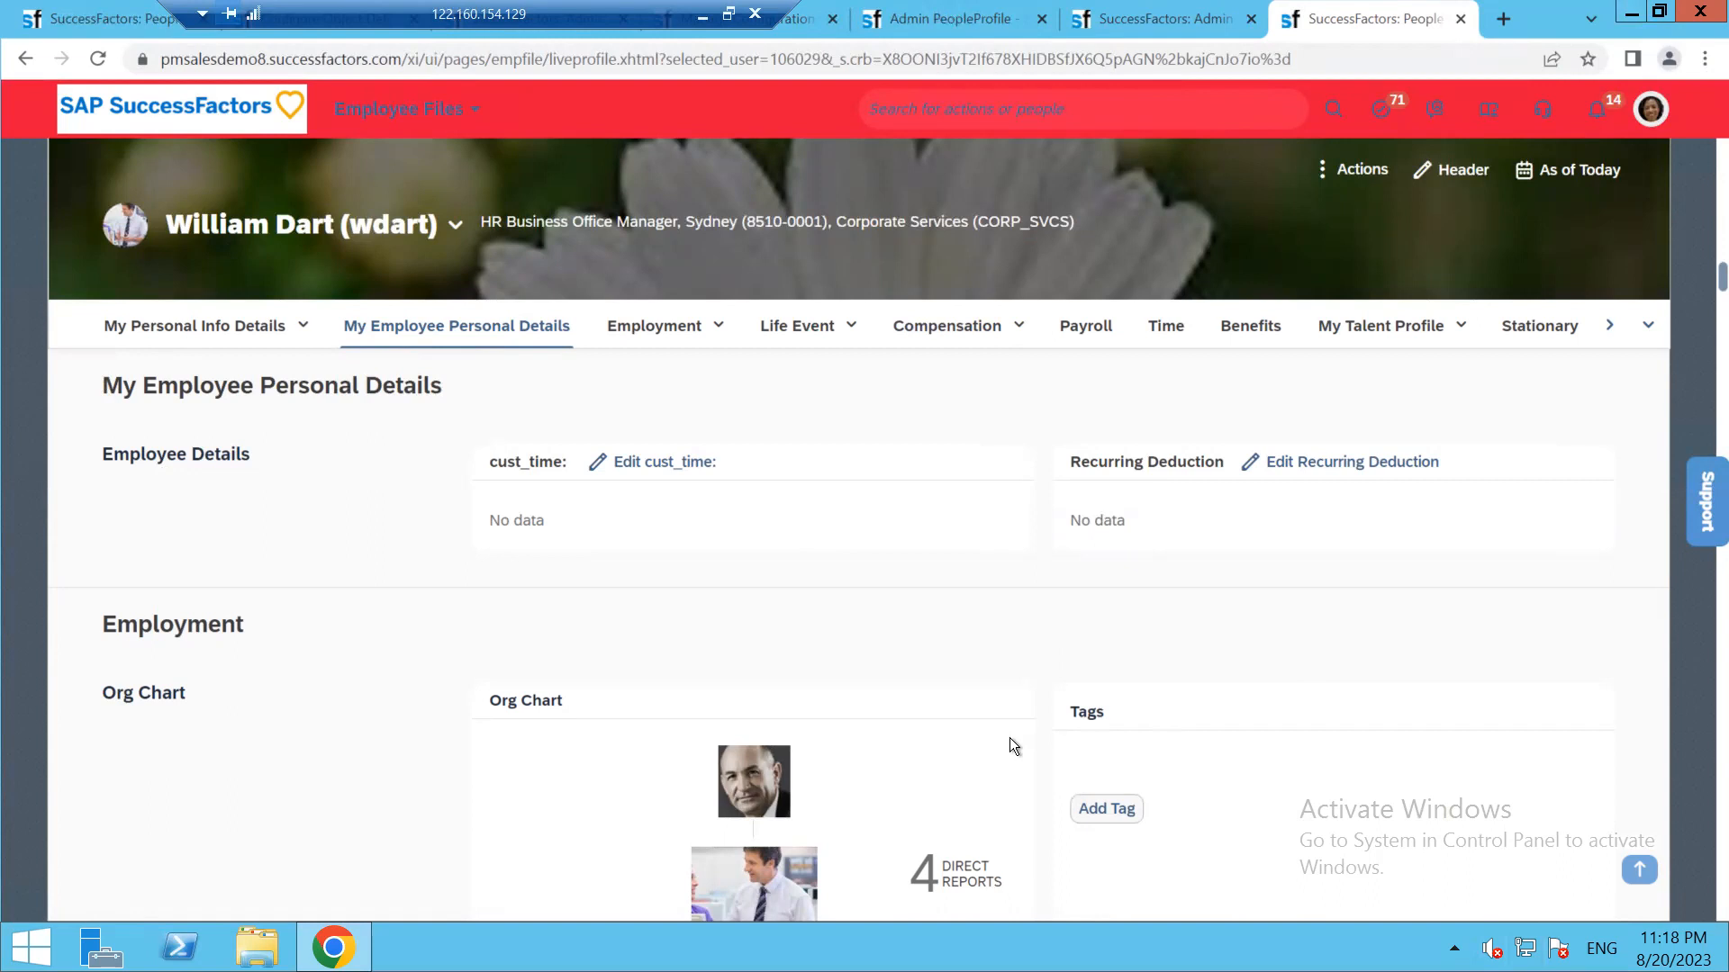
click(949, 553)
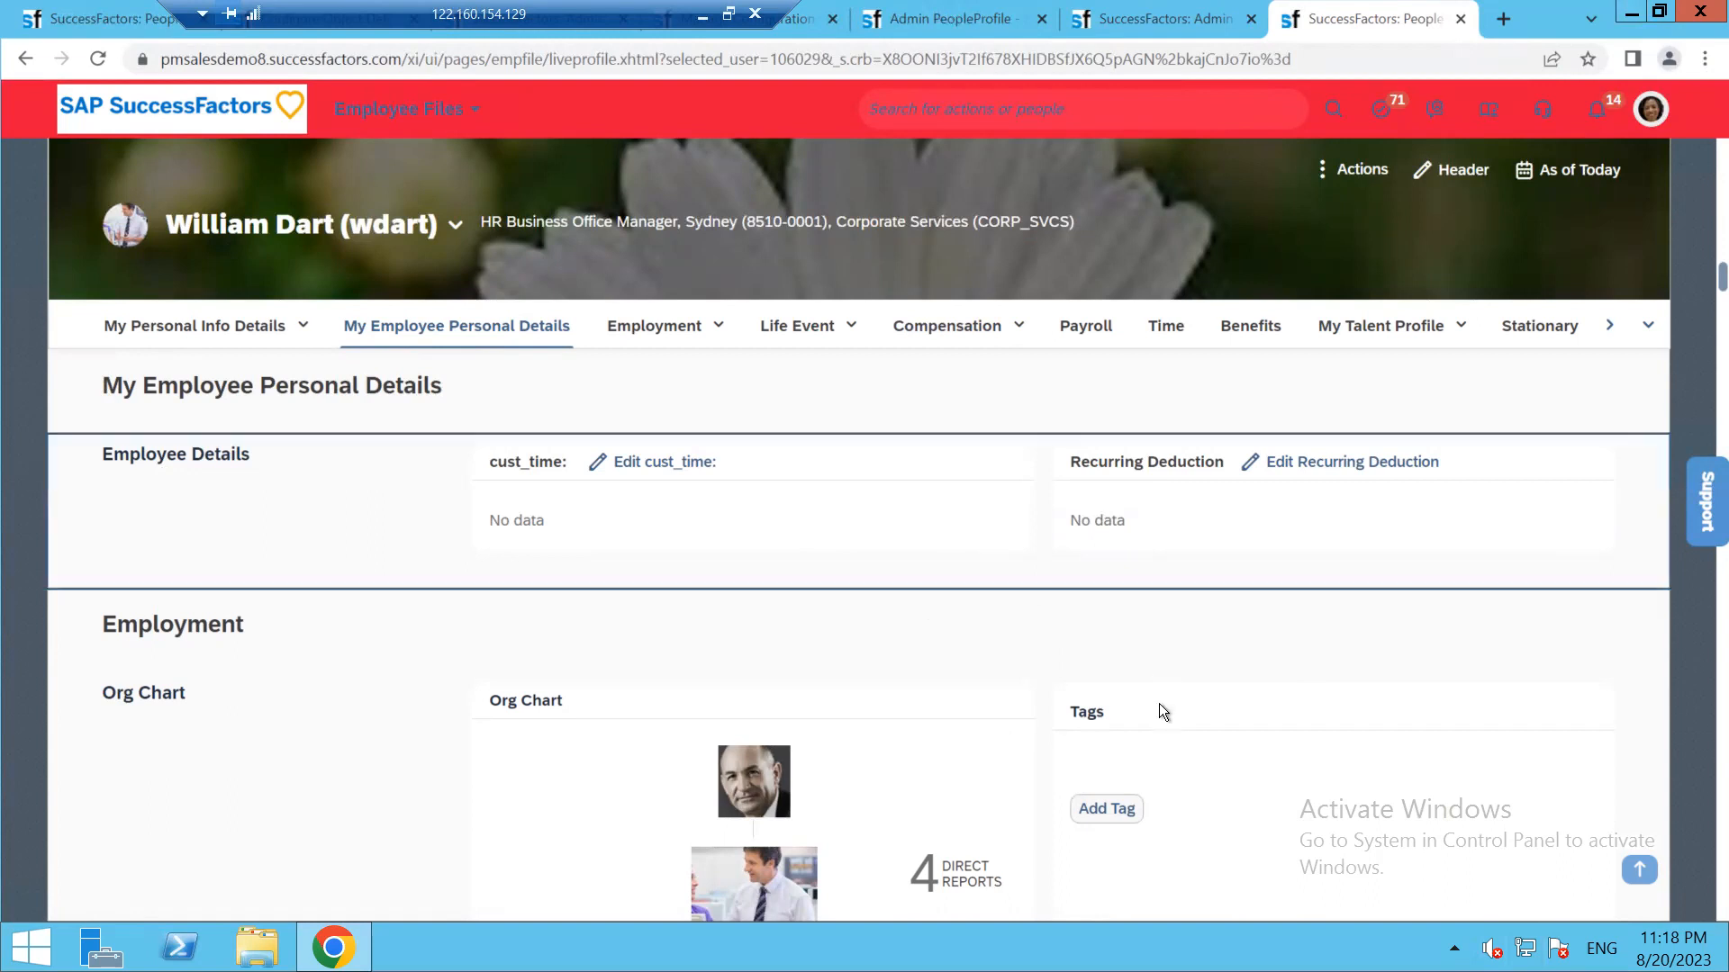
drag(620, 16, 1053, 14)
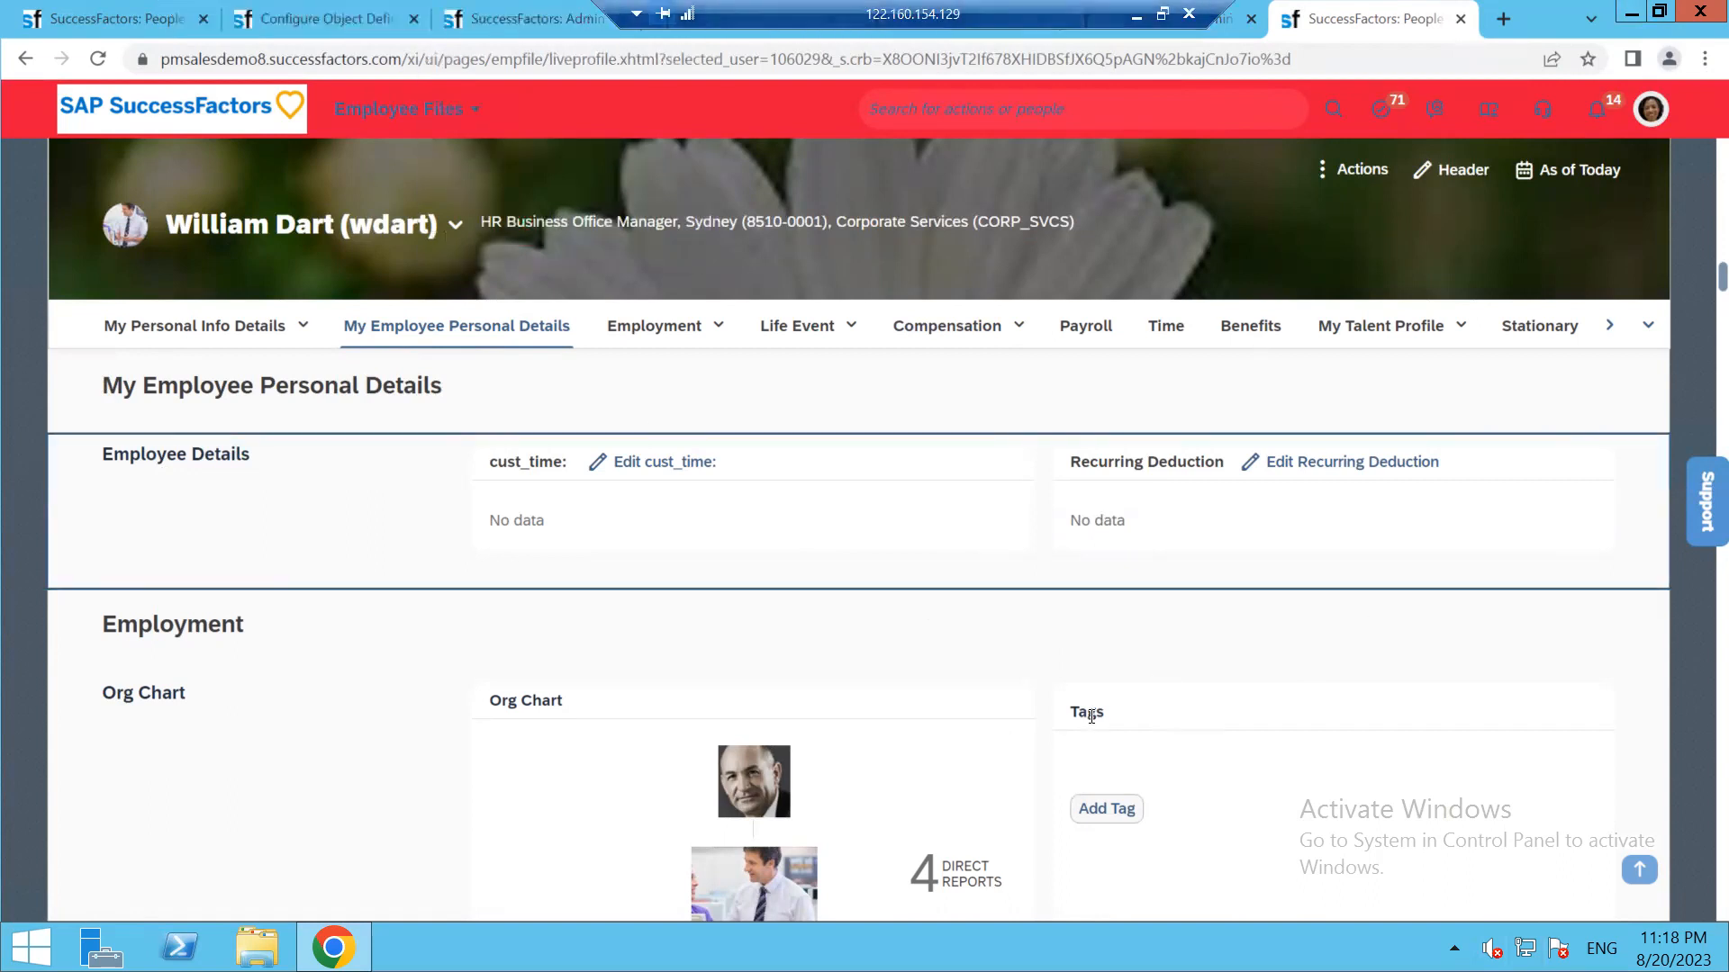